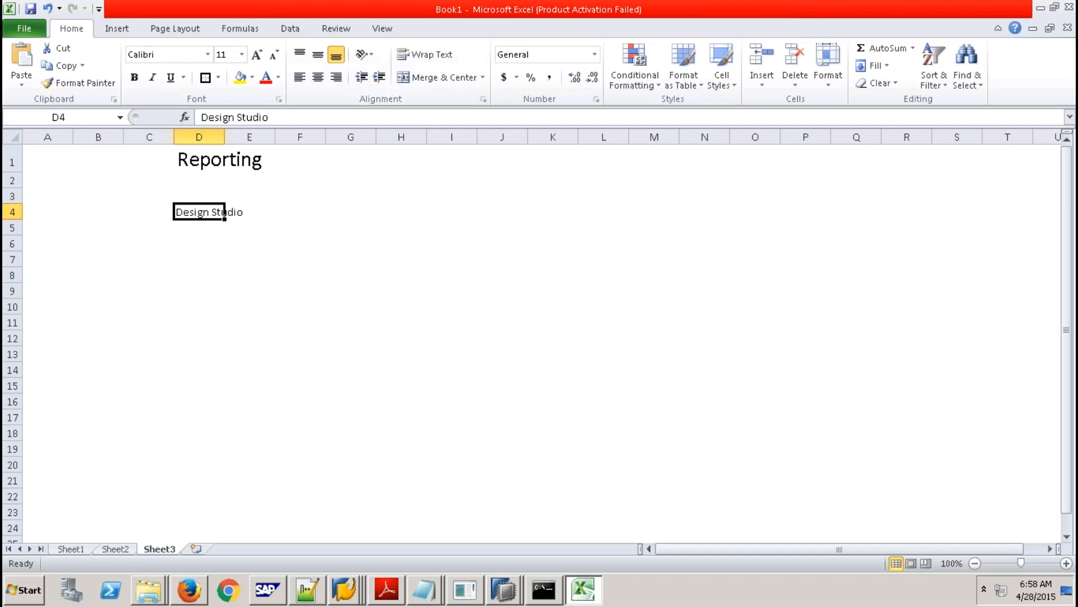
Give the Design Studio cells D4:E4 a bottom border and a yellow fill.
left_click_drag(194, 213, 253, 213)
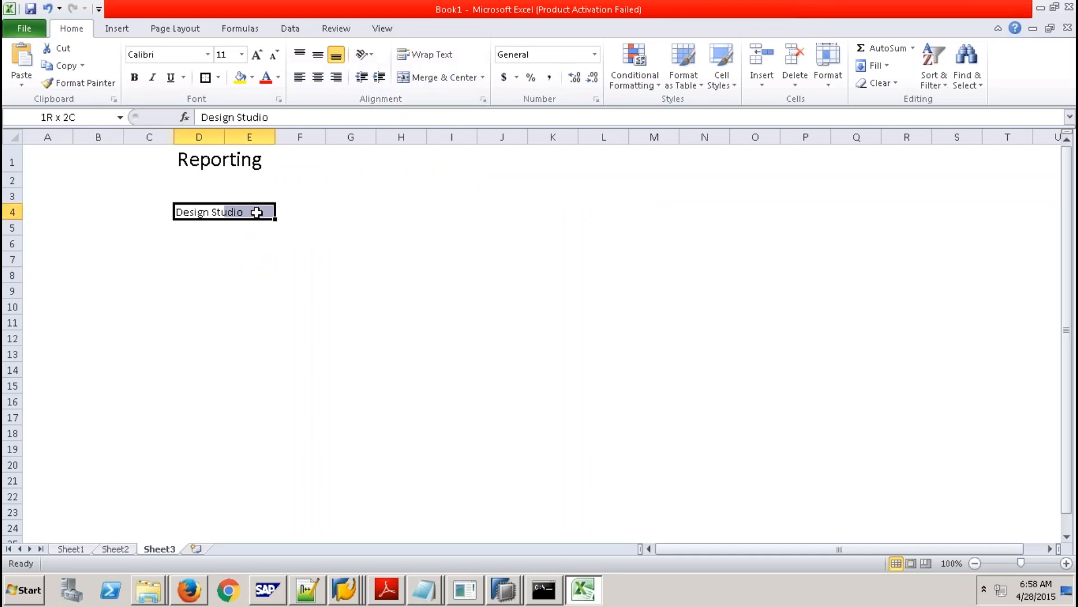
left_click(205, 78)
left_click(240, 77)
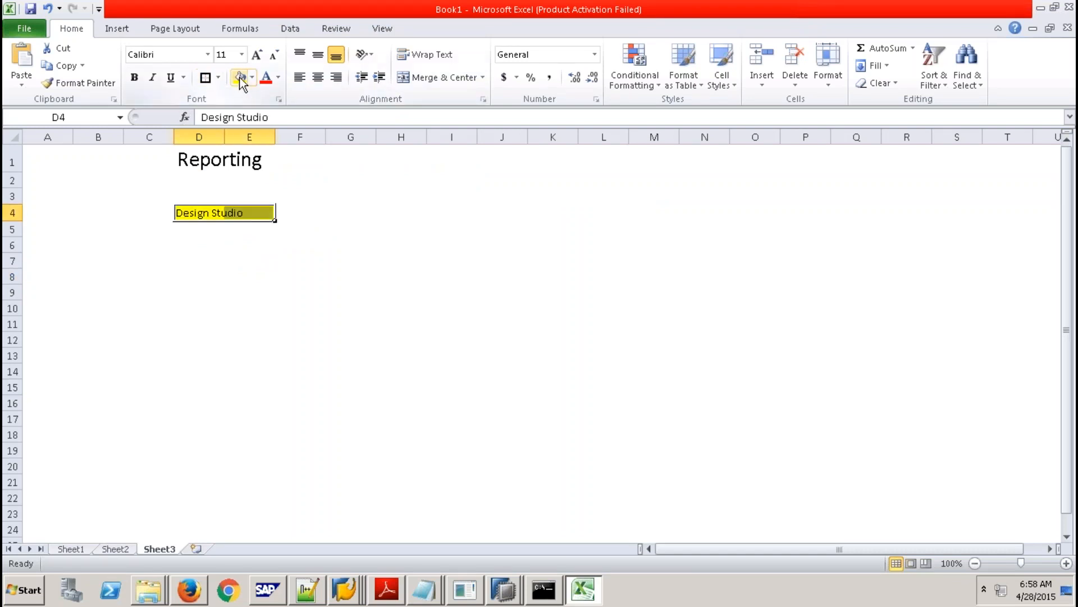
left_click(303, 222)
Enter Dashbording Tool in G4 and HTML5 in G5.
left_click(330, 210)
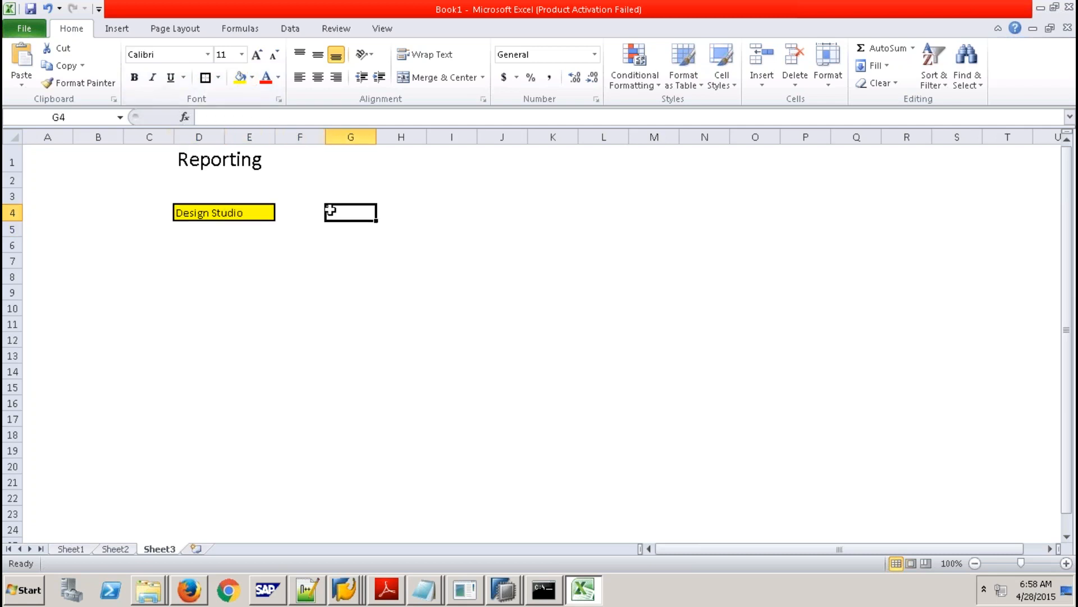
type("Das")
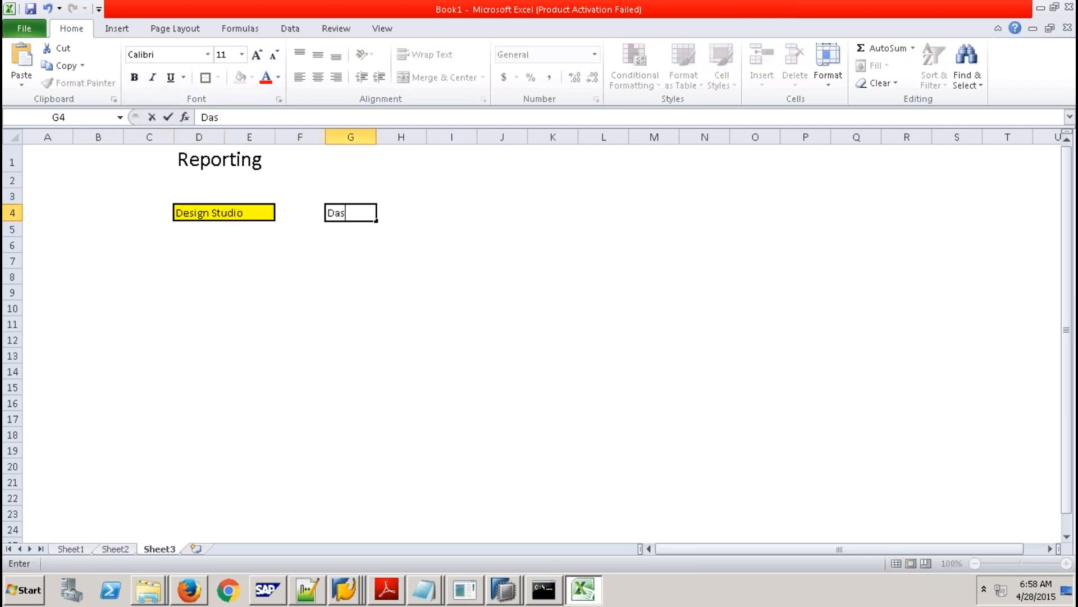
type("hbording")
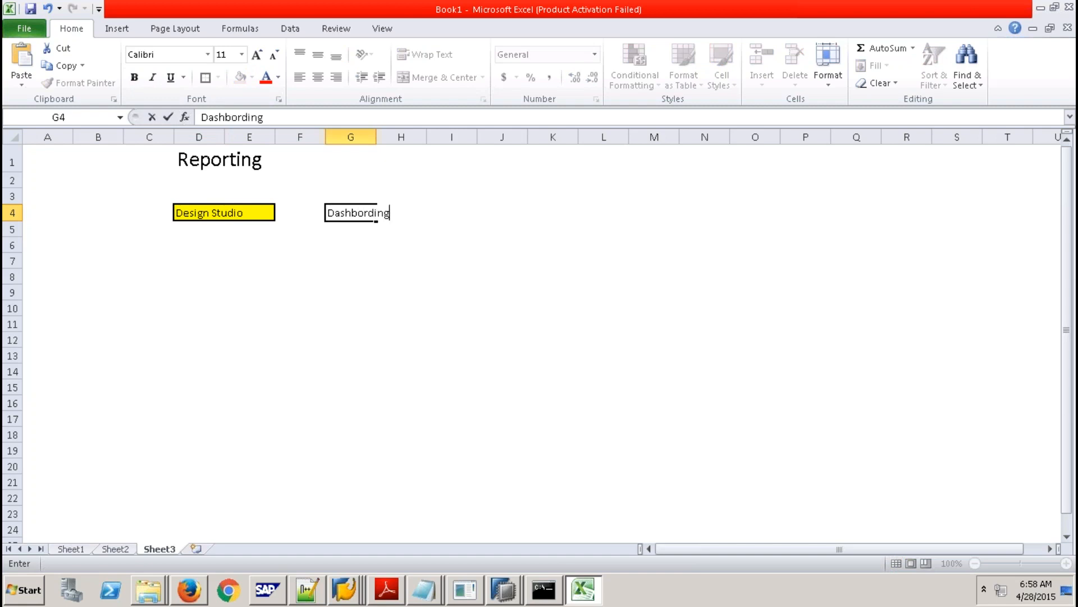
type(" Tool")
left_click(362, 258)
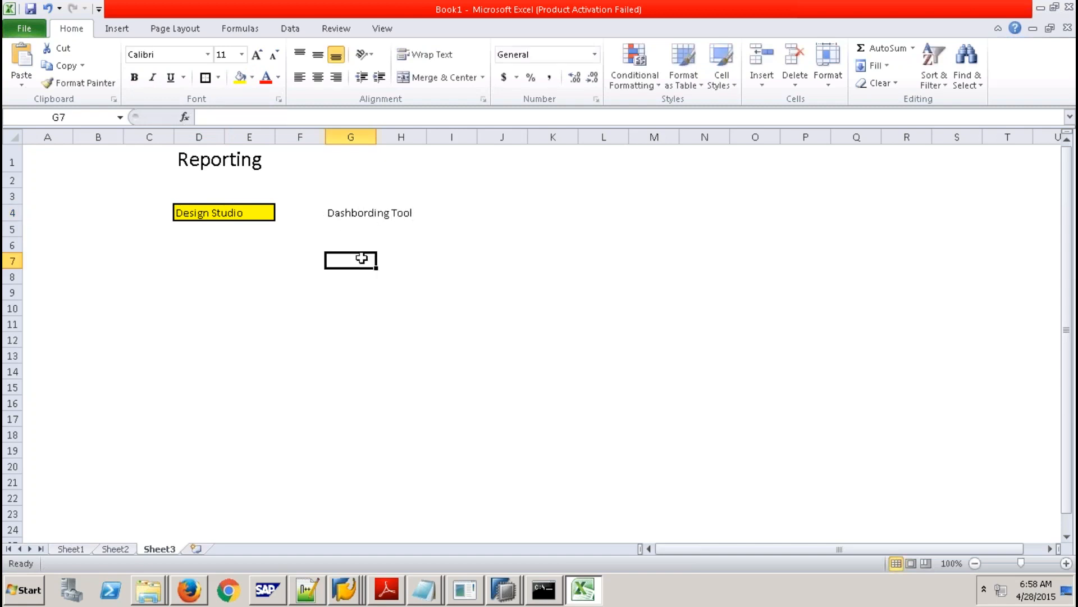
left_click(343, 226)
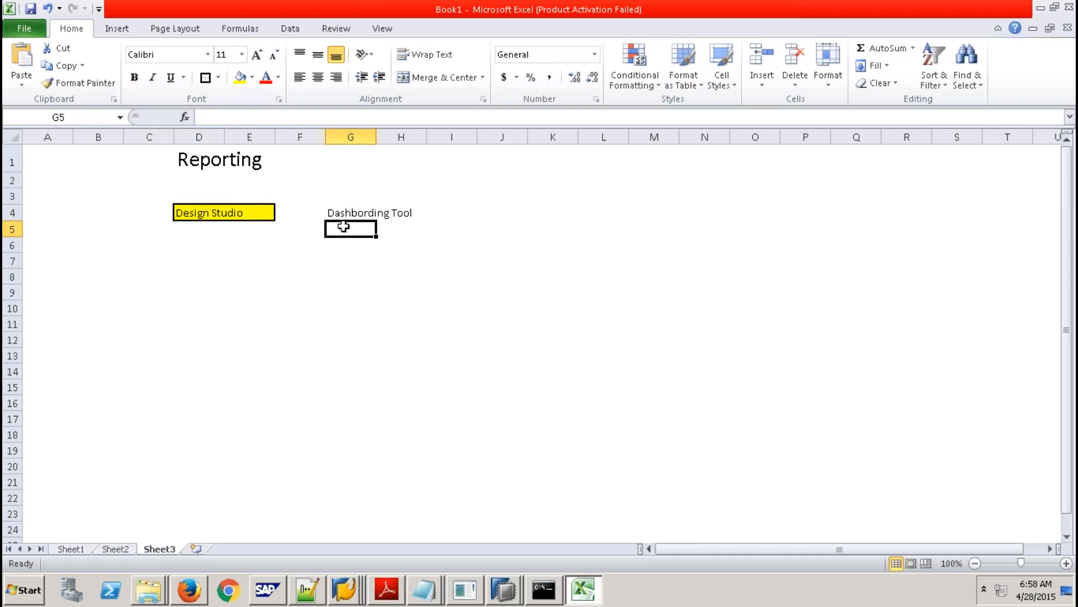
type("HTM")
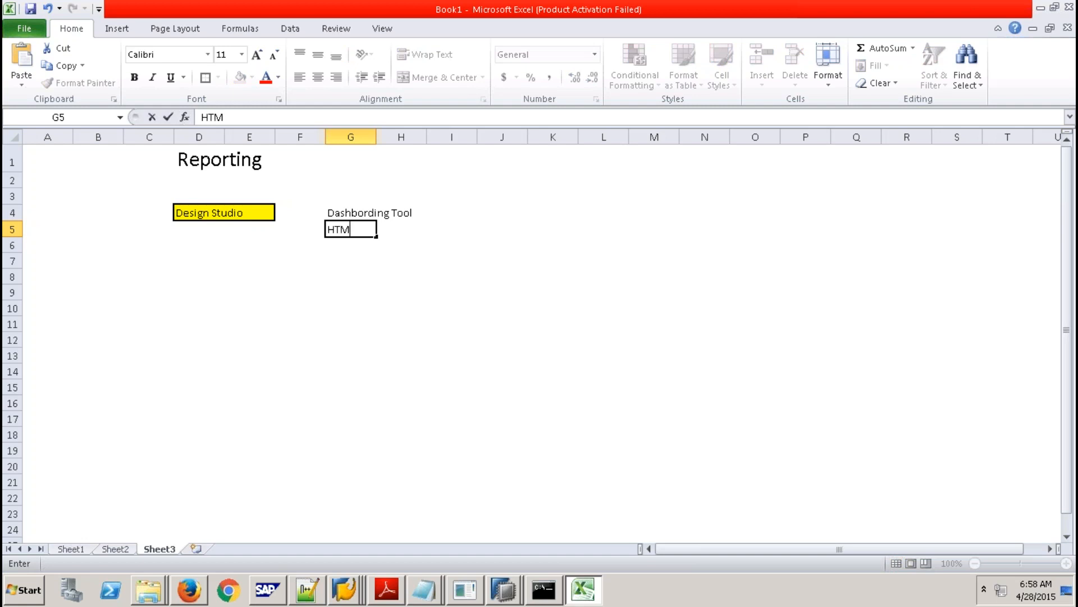
type("L%")
key("BackSpace")
type("5")
left_click(345, 247)
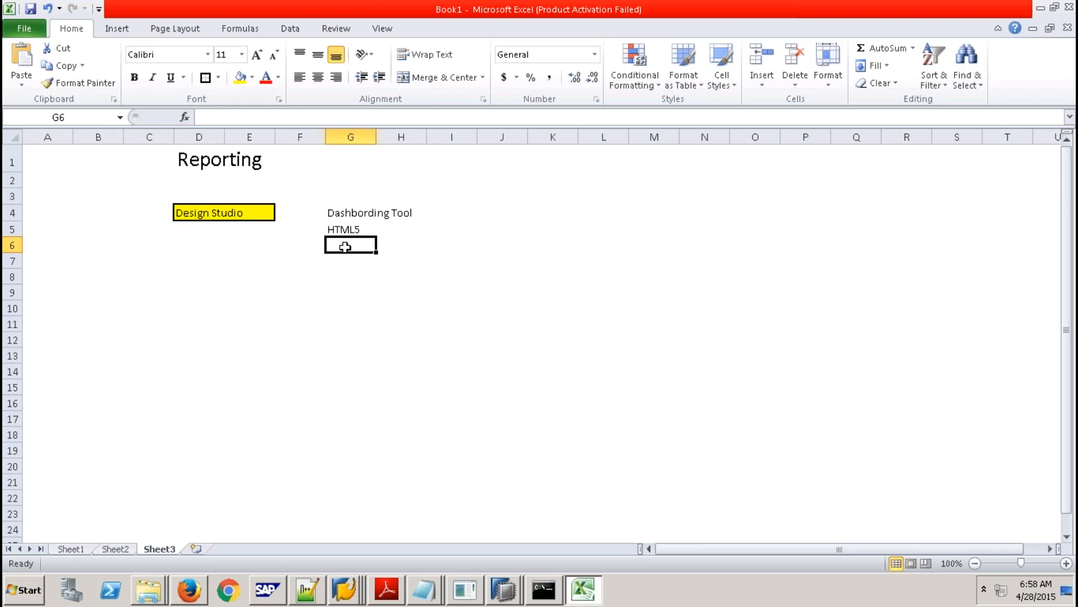
Add Bex WAD in G6 to complete the tool list.
left_click(347, 212)
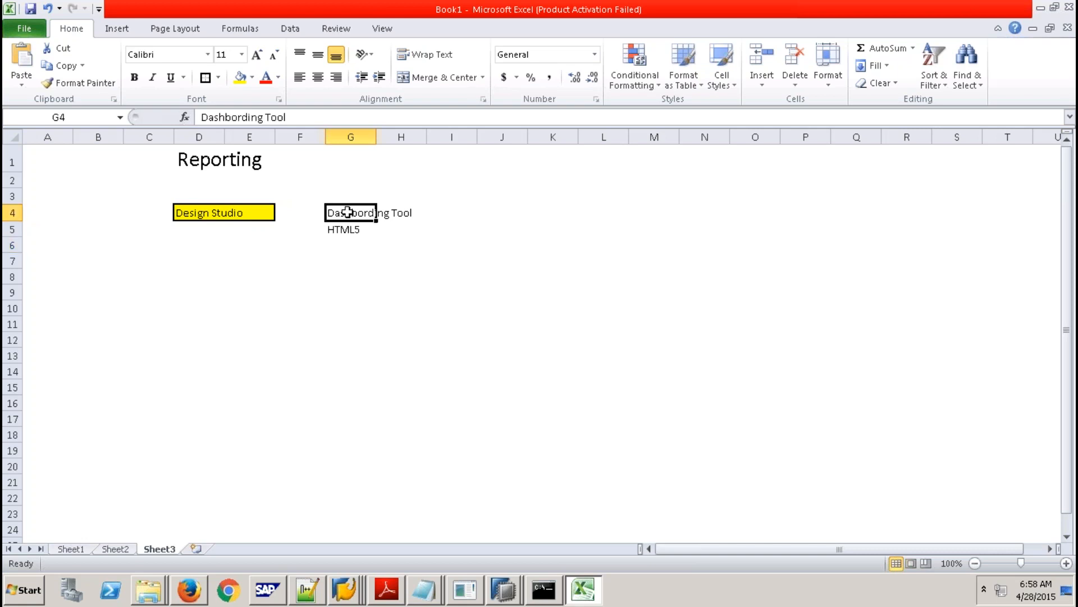
left_click(212, 212)
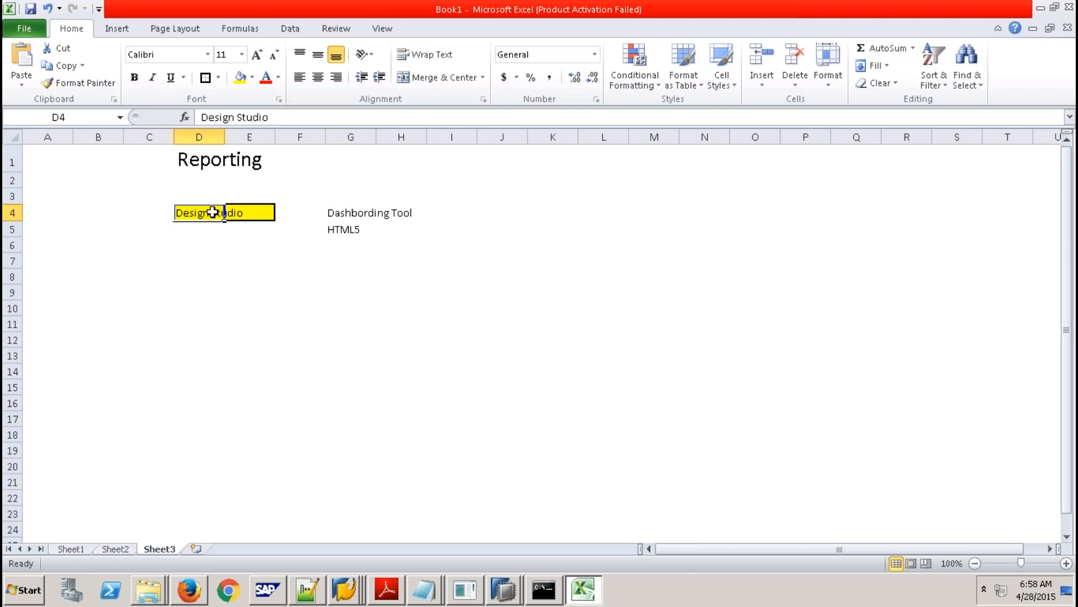
left_click_drag(212, 211, 265, 212)
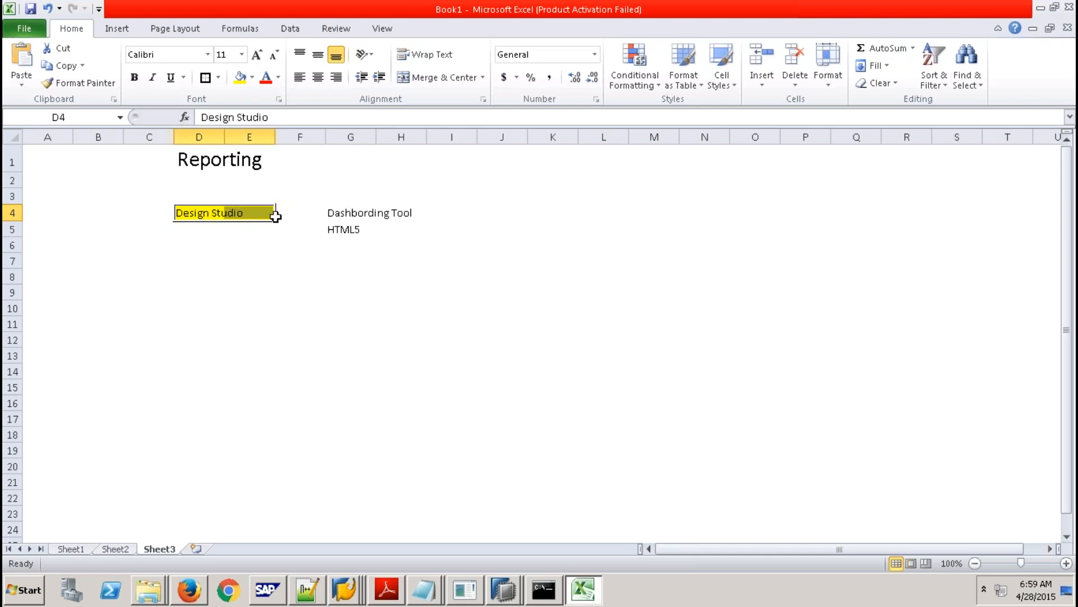
left_click(333, 253)
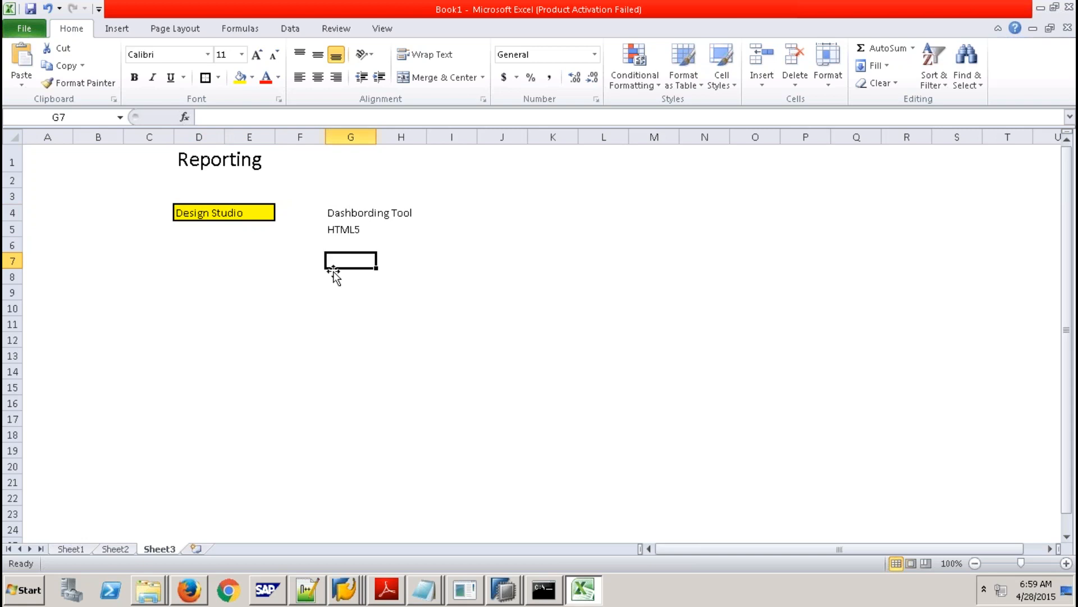
left_click(340, 245)
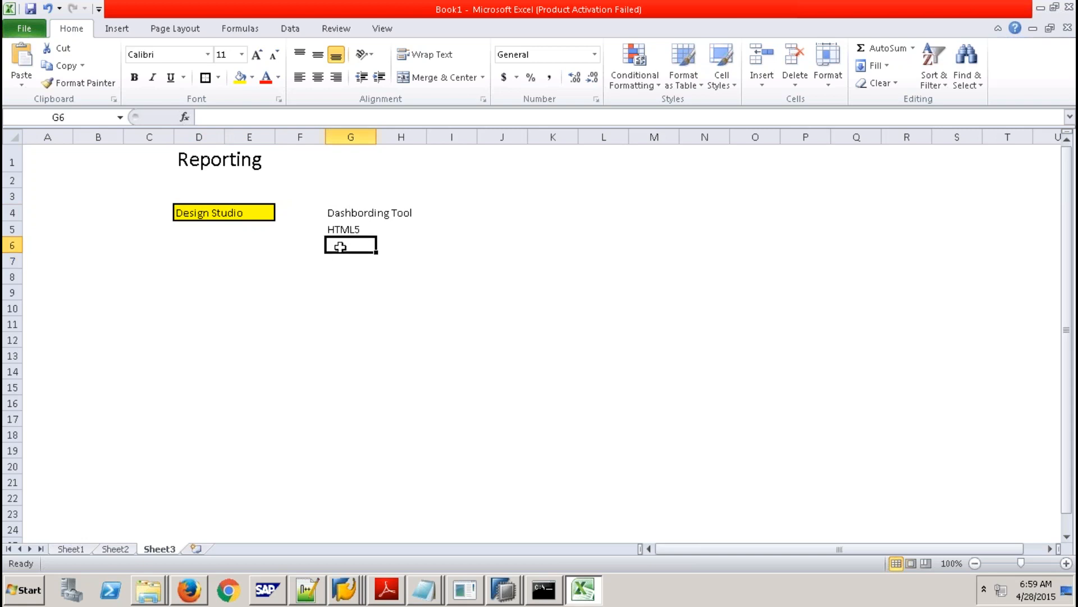
type("Bex WAD")
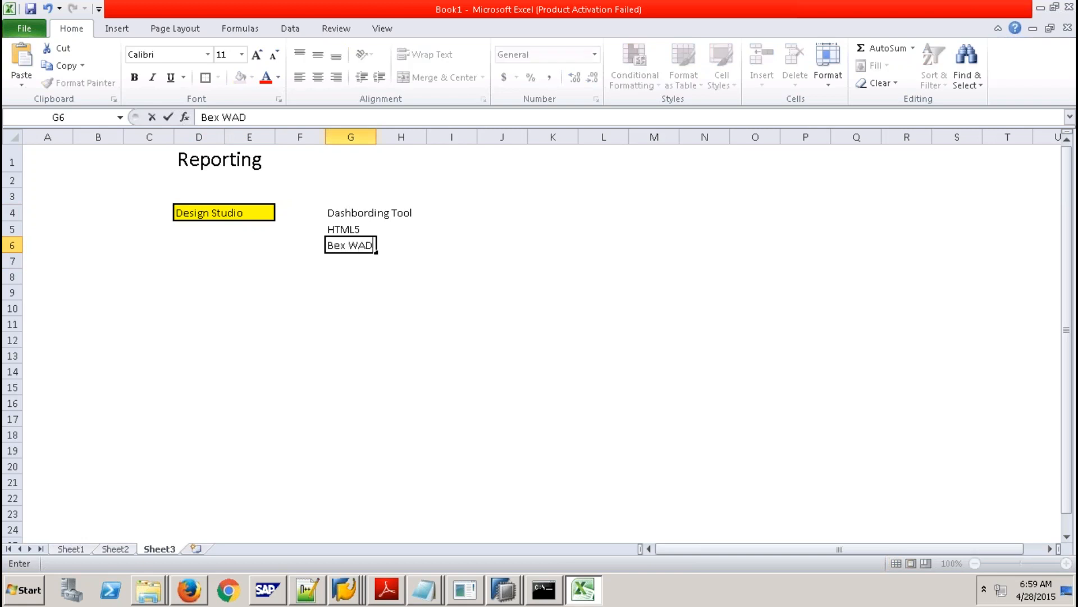
left_click(339, 259)
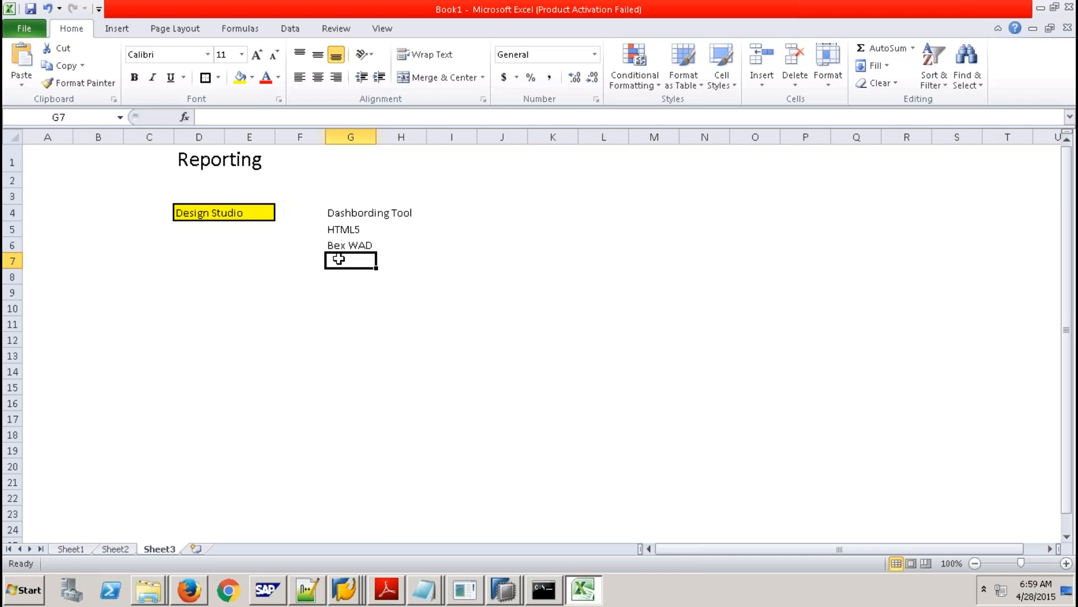
left_click(338, 290)
Draw a thick outline around a block of cells starting at H14.
left_click_drag(185, 212, 250, 212)
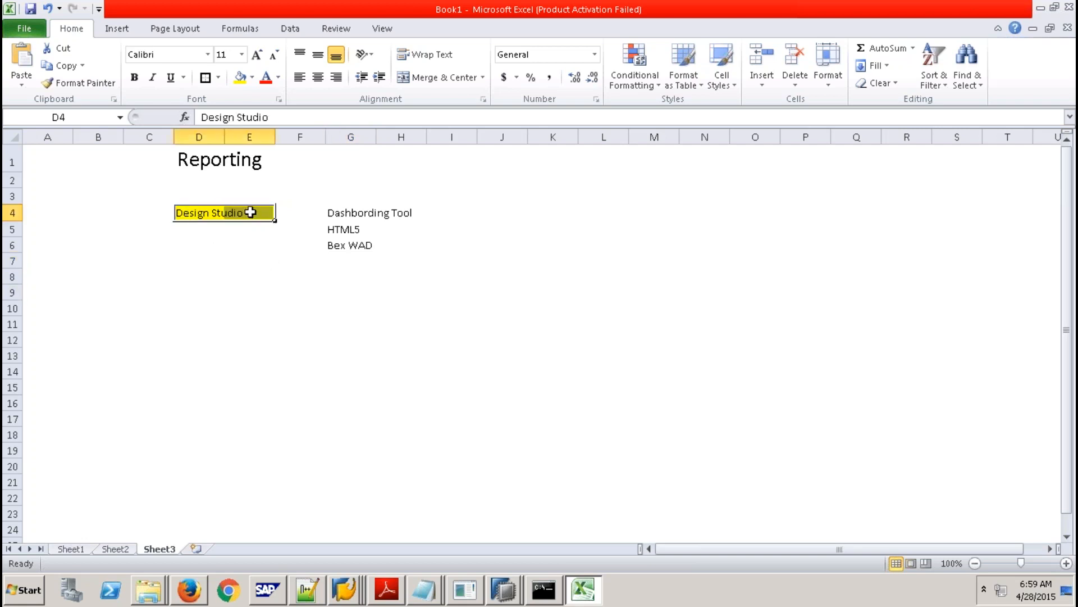
left_click(409, 336)
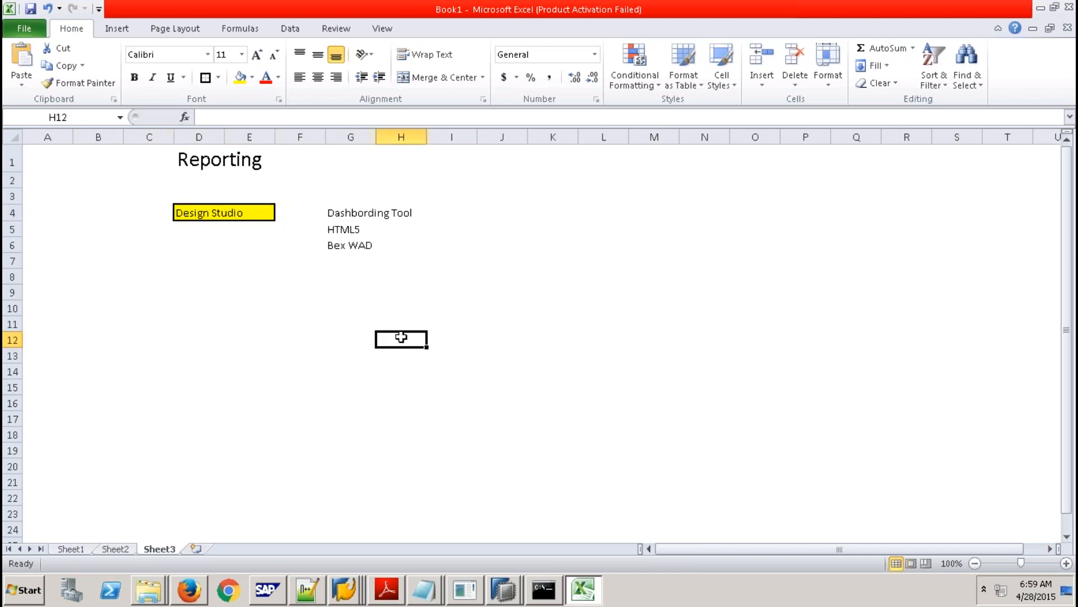
left_click_drag(383, 337, 495, 374)
left_click_drag(425, 365, 490, 419)
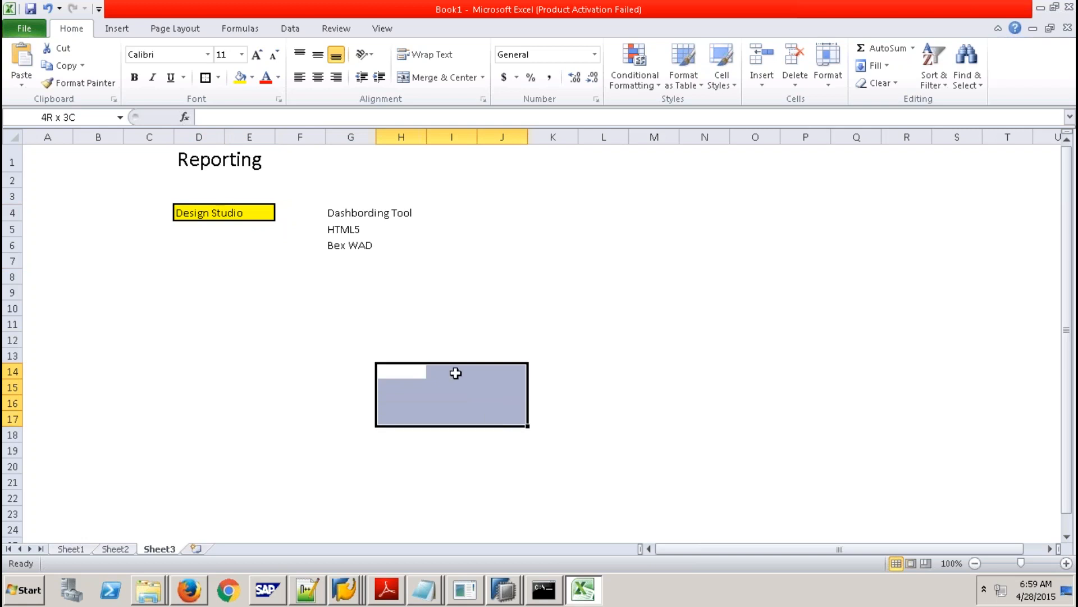
left_click(206, 79)
Label the box 'Design Studio (Client)' in H15, fixing the misspelling.
left_click(415, 391)
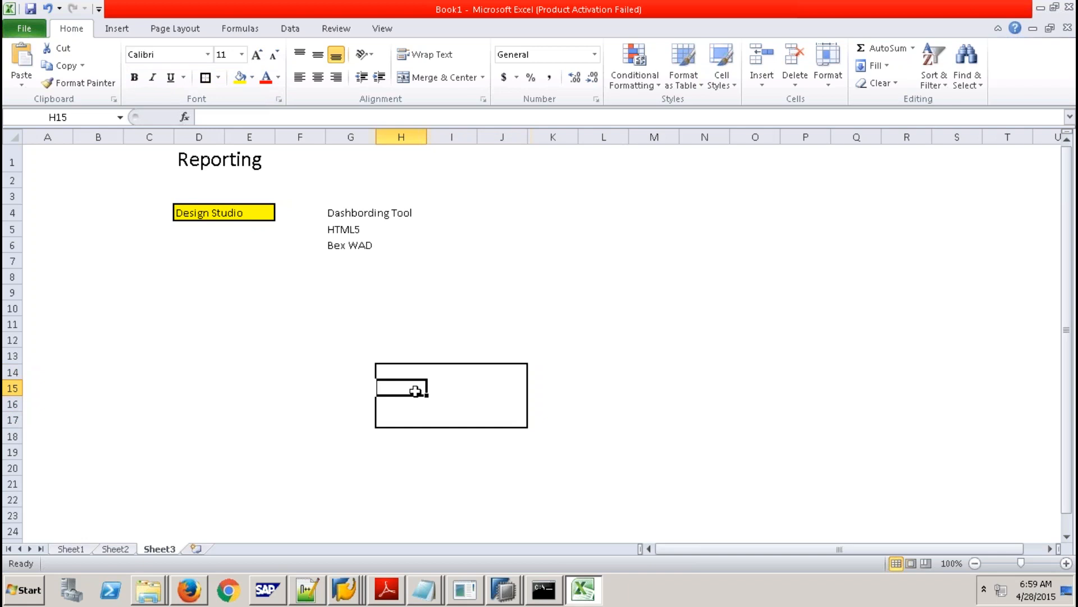
type("Dseign ")
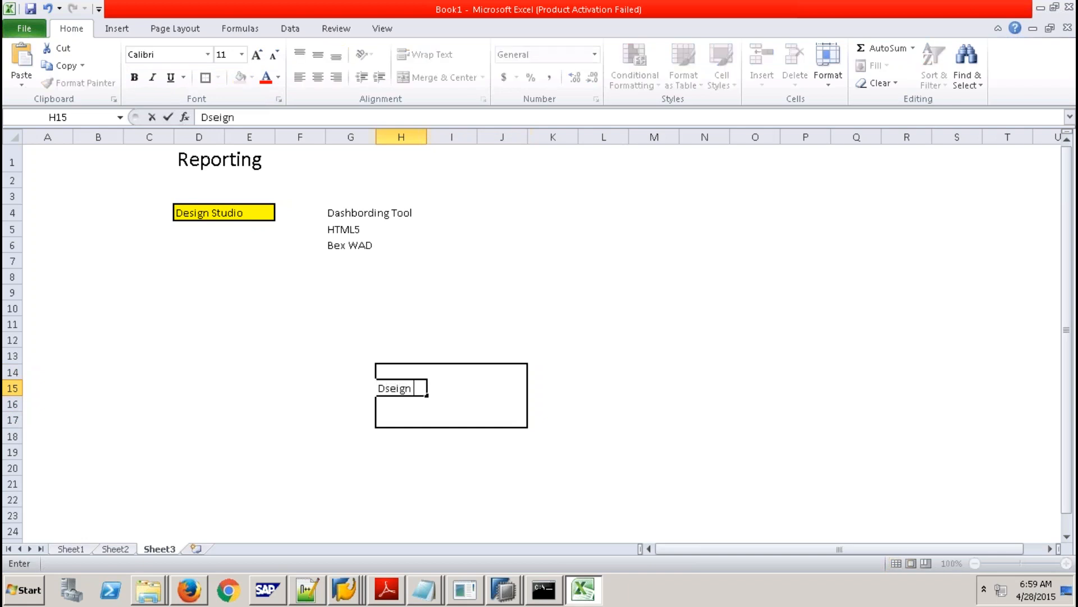
type("Studio (Cl")
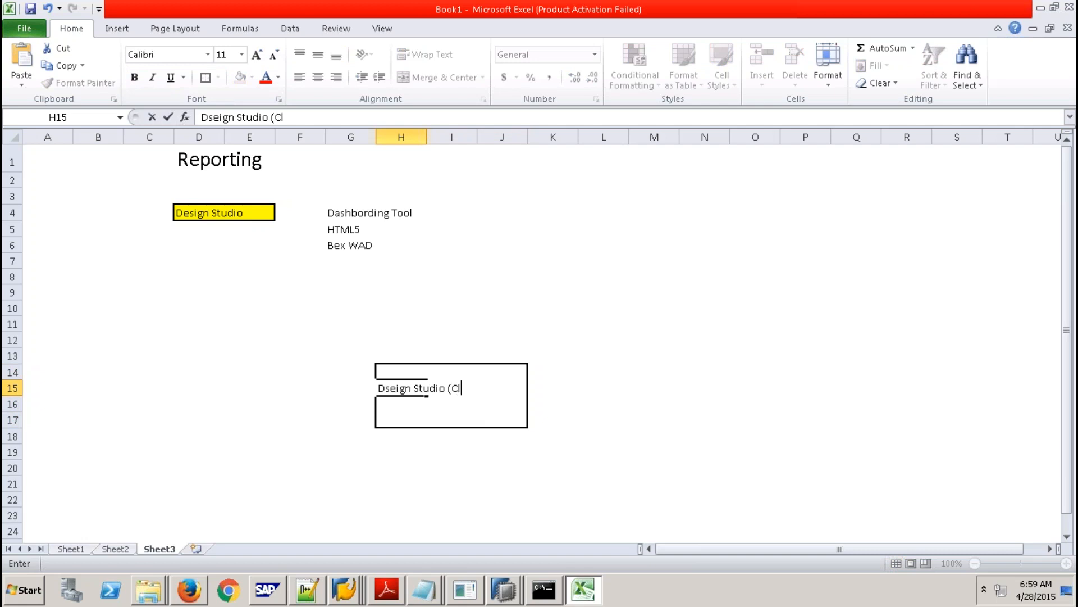
type("ient)")
left_click(581, 426)
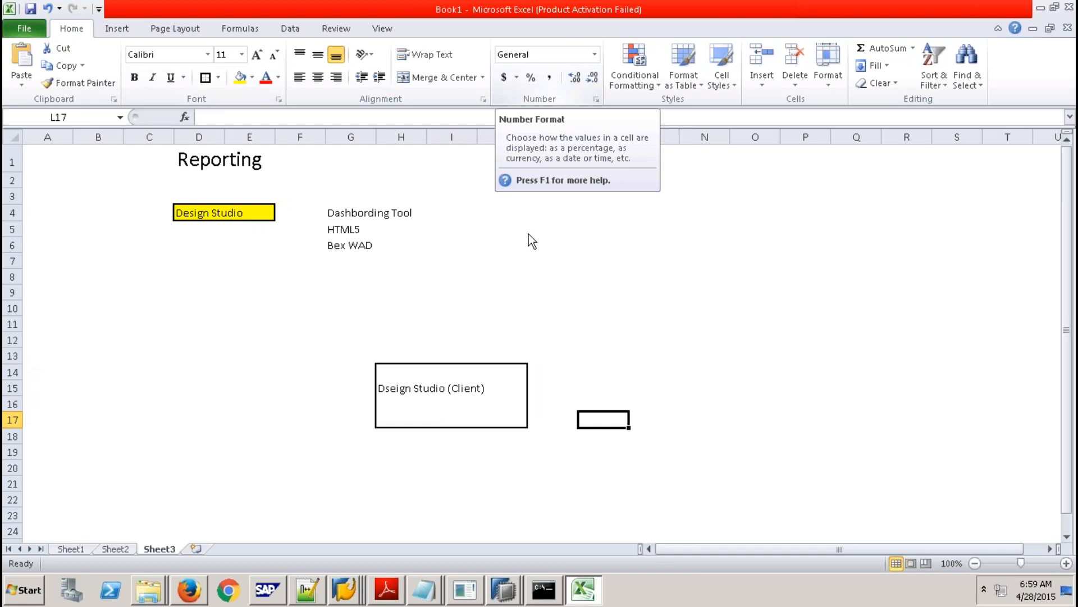
left_click(394, 391)
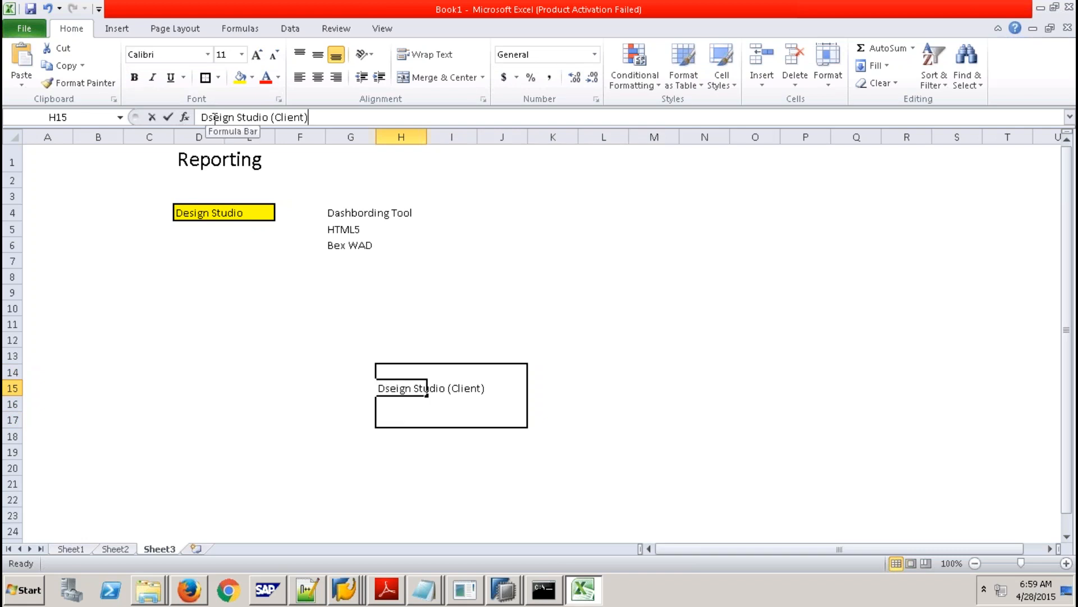
left_click(213, 116)
key("BackSpace")
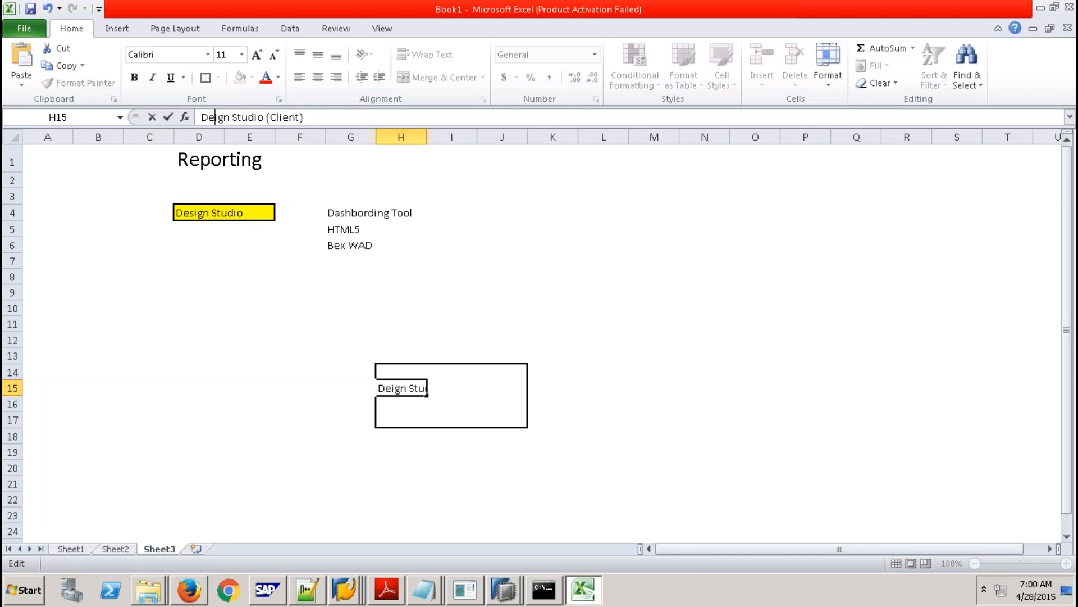
key("Right")
type("s")
left_click(508, 322)
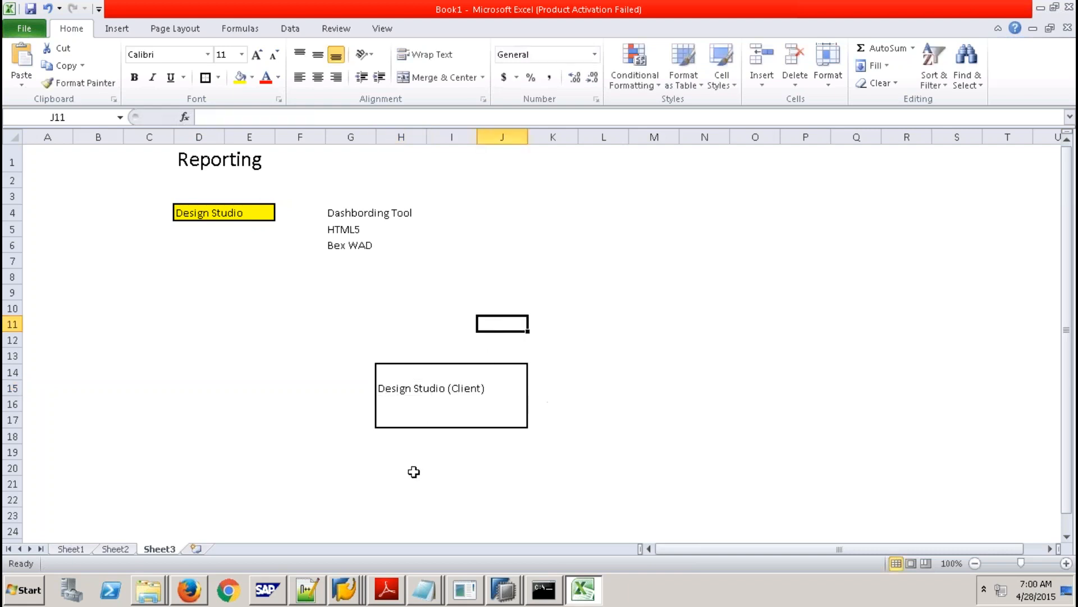
Outline F22:M24 as a second box and type Source Objects in I23.
left_click(294, 495)
left_click_drag(339, 496, 643, 530)
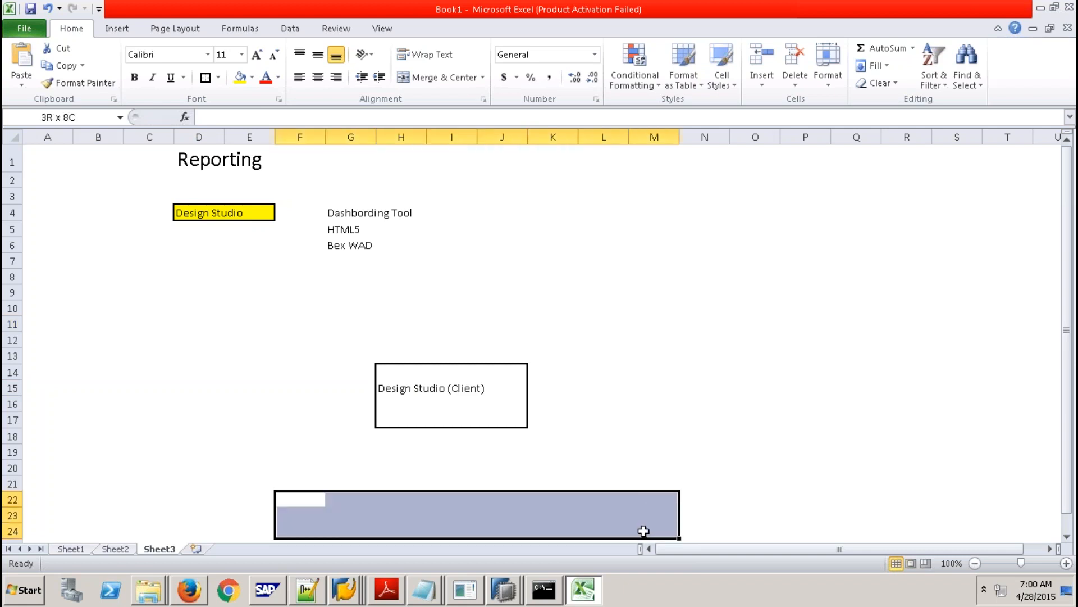
left_click(205, 78)
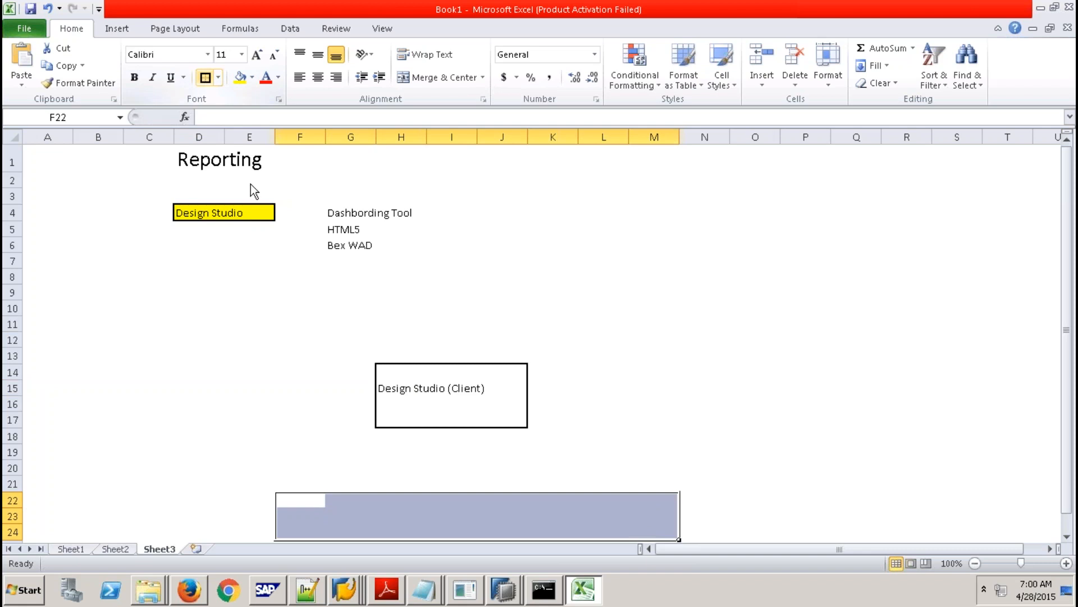
left_click(428, 518)
type("Sou")
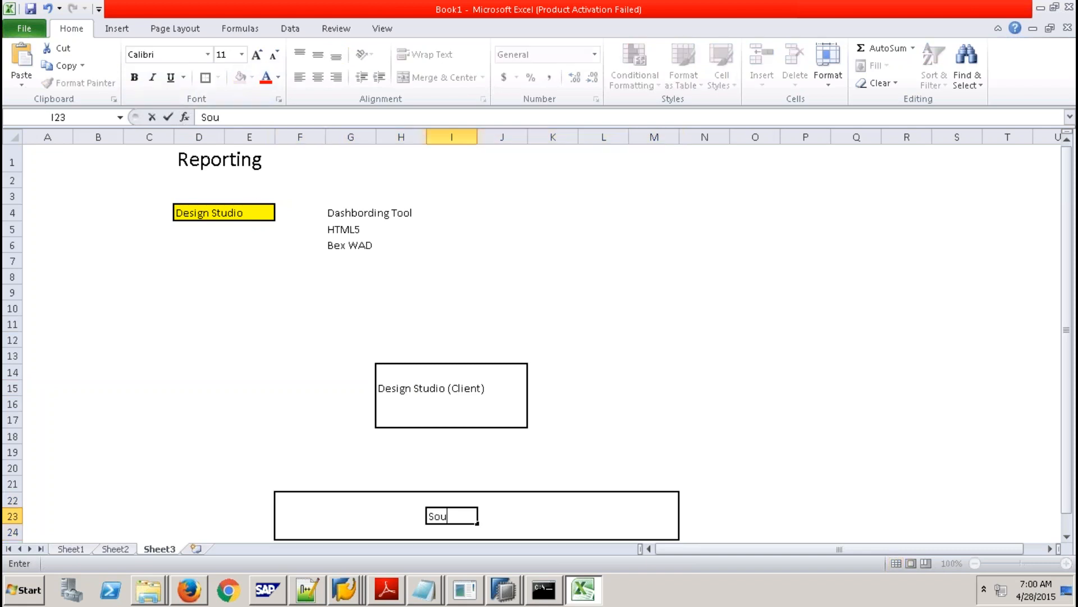
type("rce Objects")
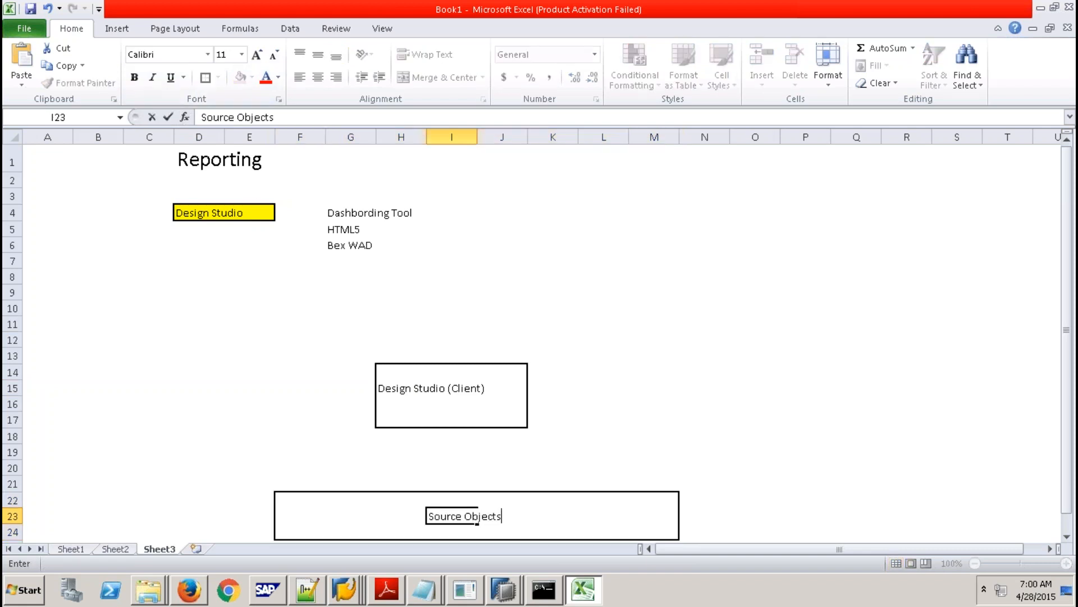
left_click(603, 453)
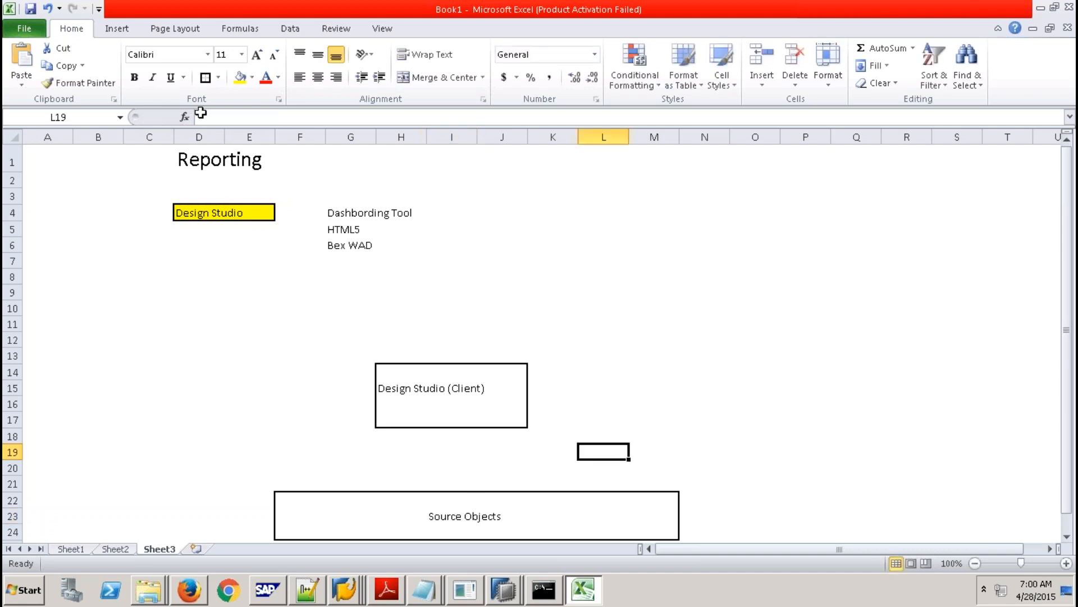
left_click(117, 28)
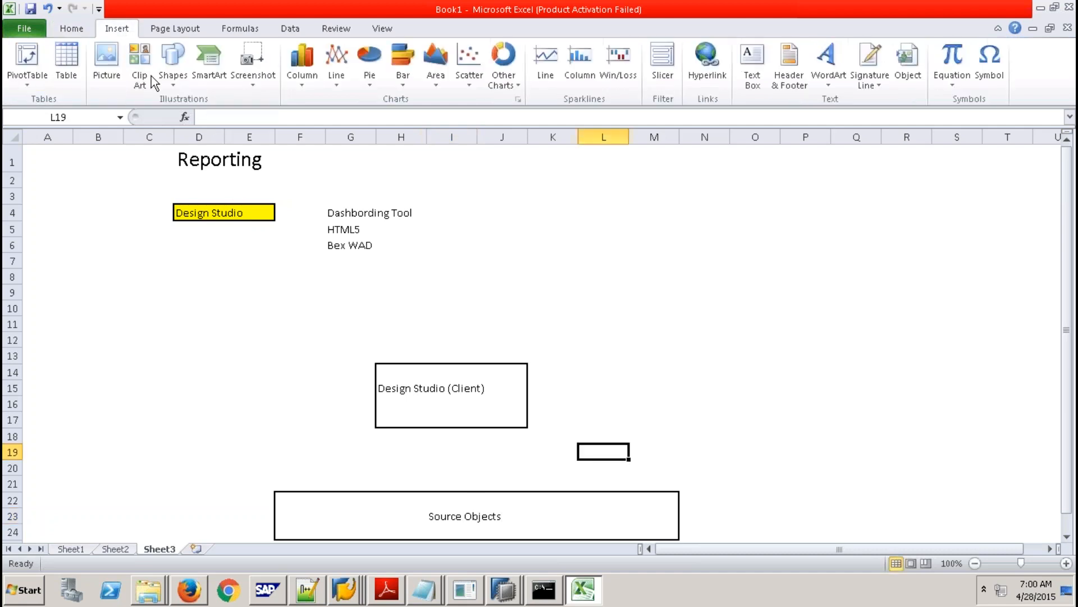
Draw an arrow from Source Objects up to the client box and type DataSource in I19.
left_click(168, 82)
left_click(183, 115)
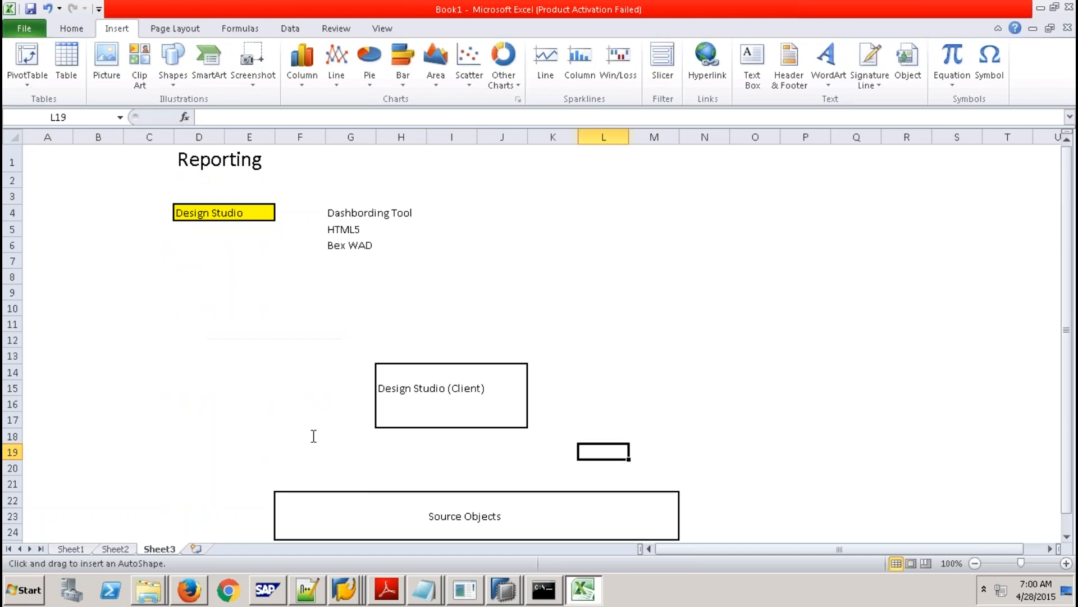
left_click_drag(437, 490, 436, 425)
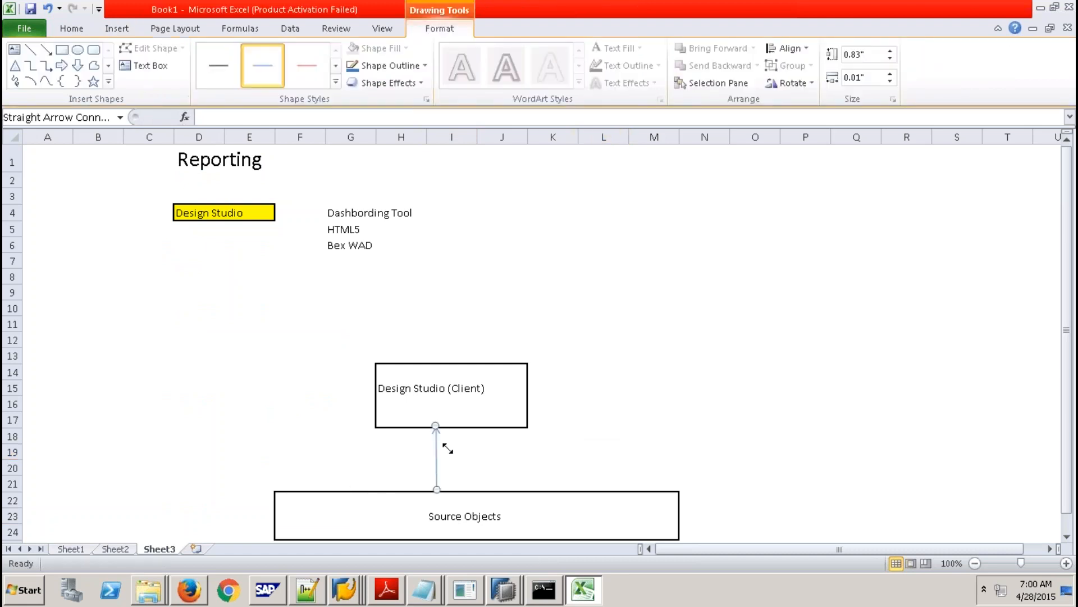
left_click(431, 455)
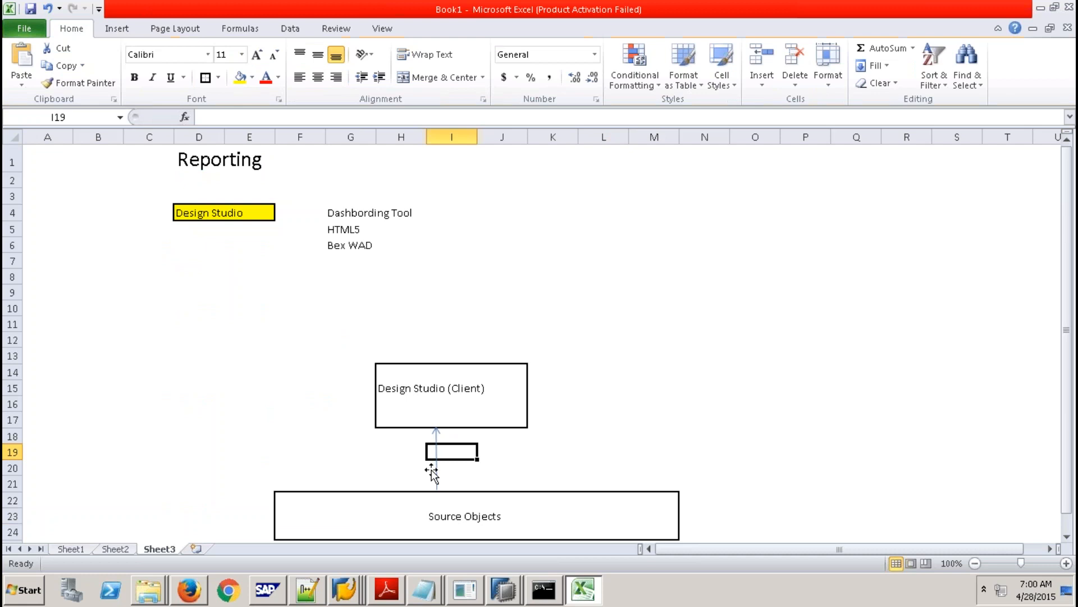
type("DataSource")
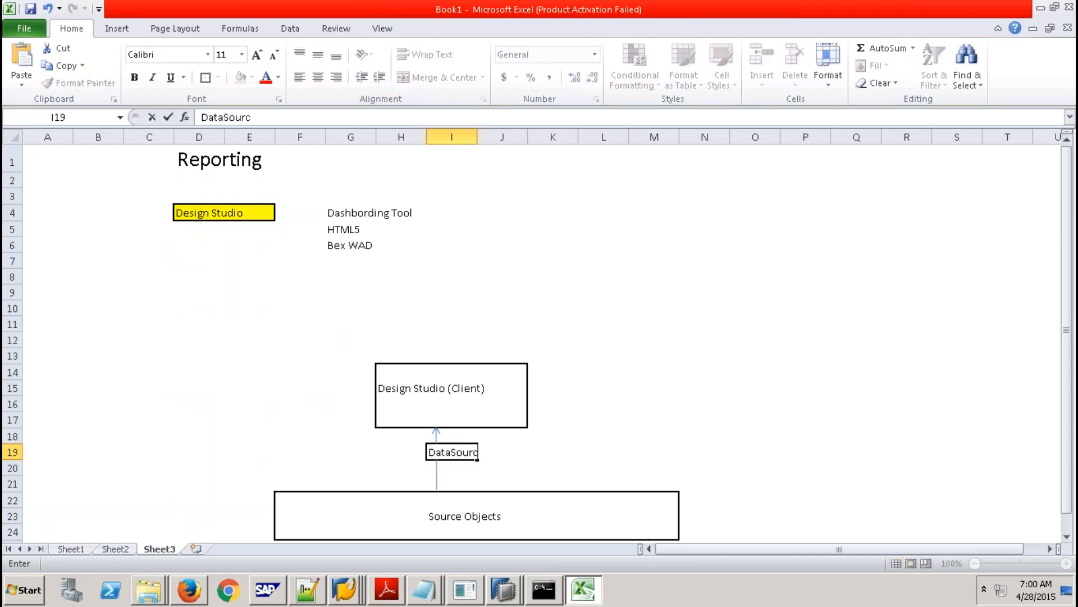
left_click(567, 454)
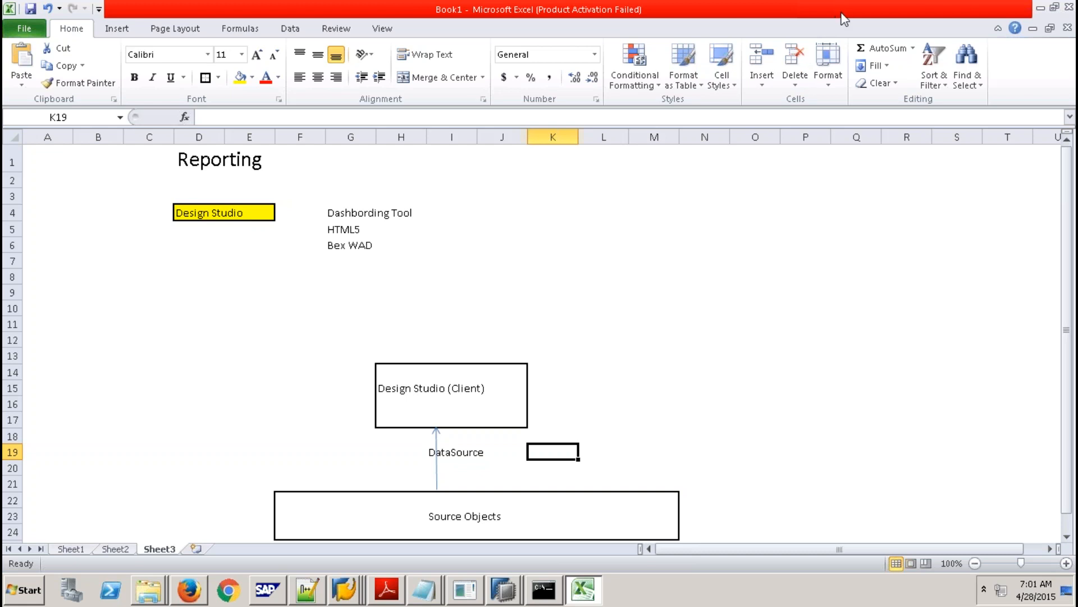
Type Application into I16 inside the Design Studio (Client) box, under its title.
left_click(456, 456)
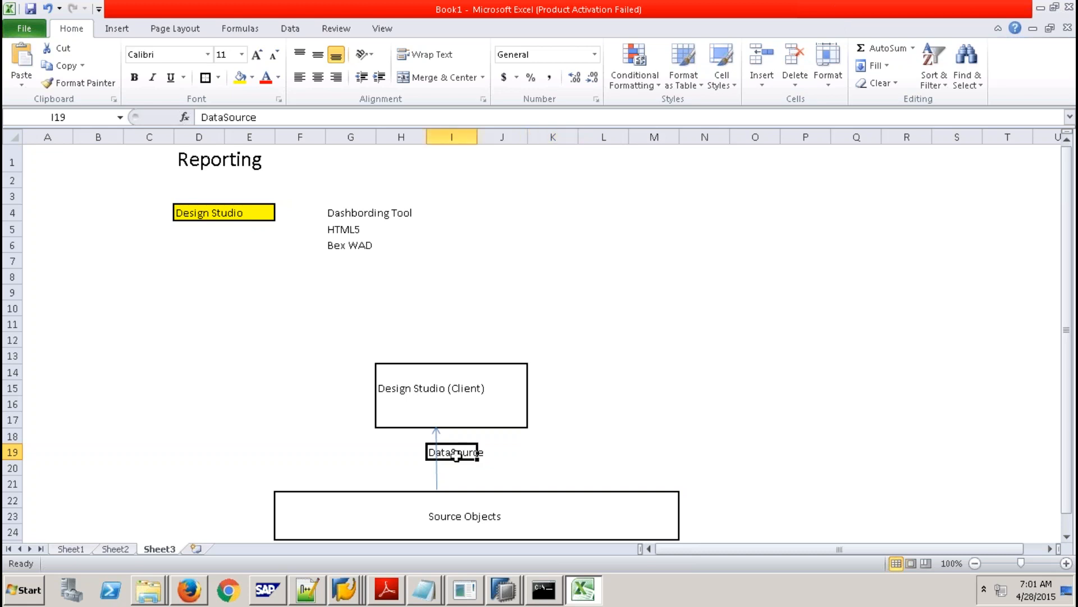
left_click_drag(288, 500, 645, 524)
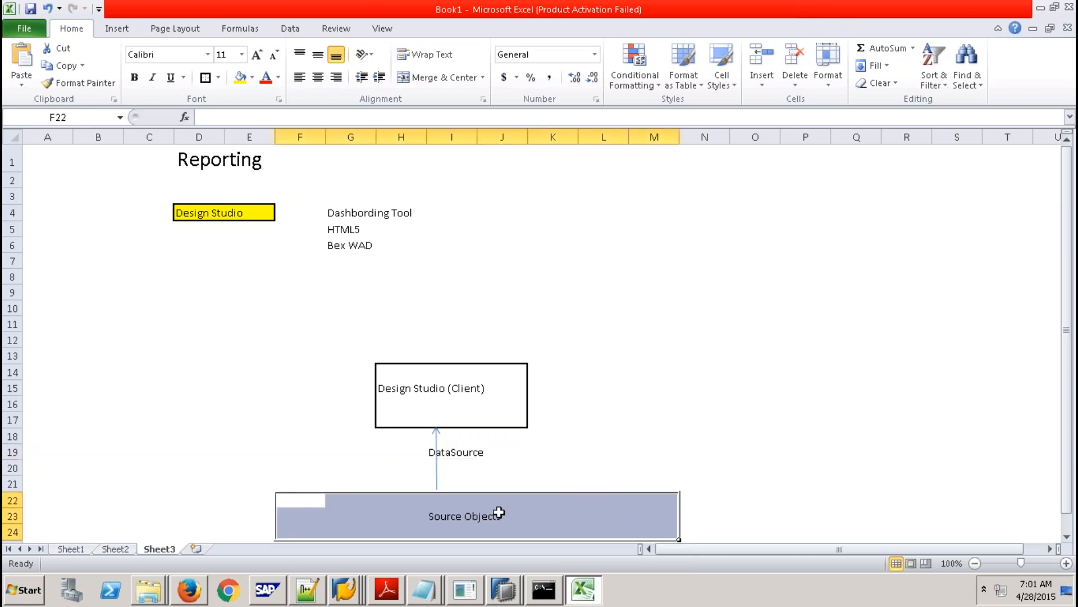
left_click(431, 530)
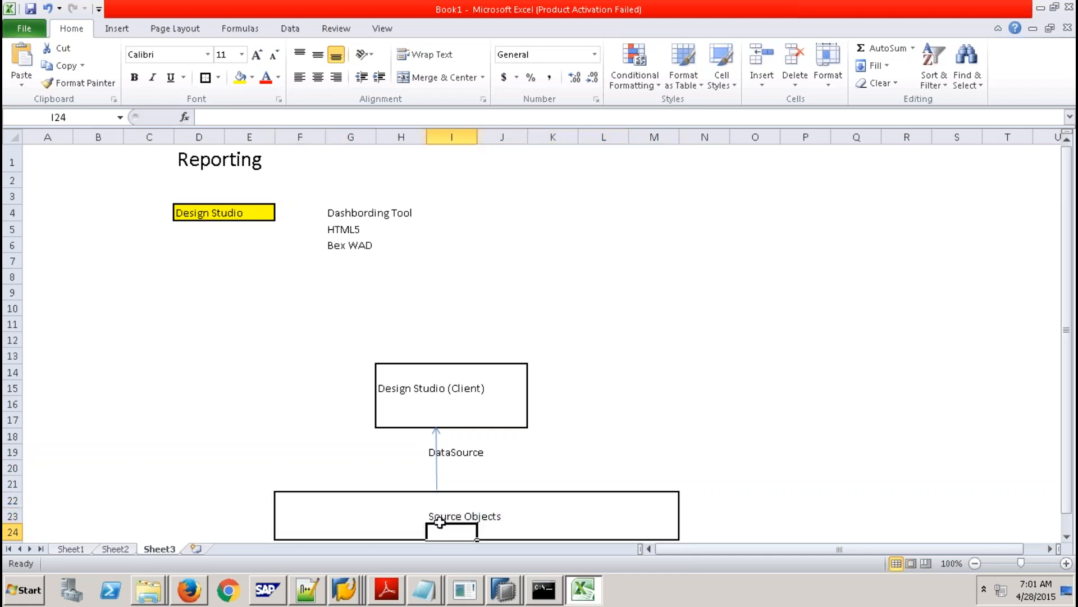
left_click(388, 373)
left_click_drag(519, 417, 519, 418)
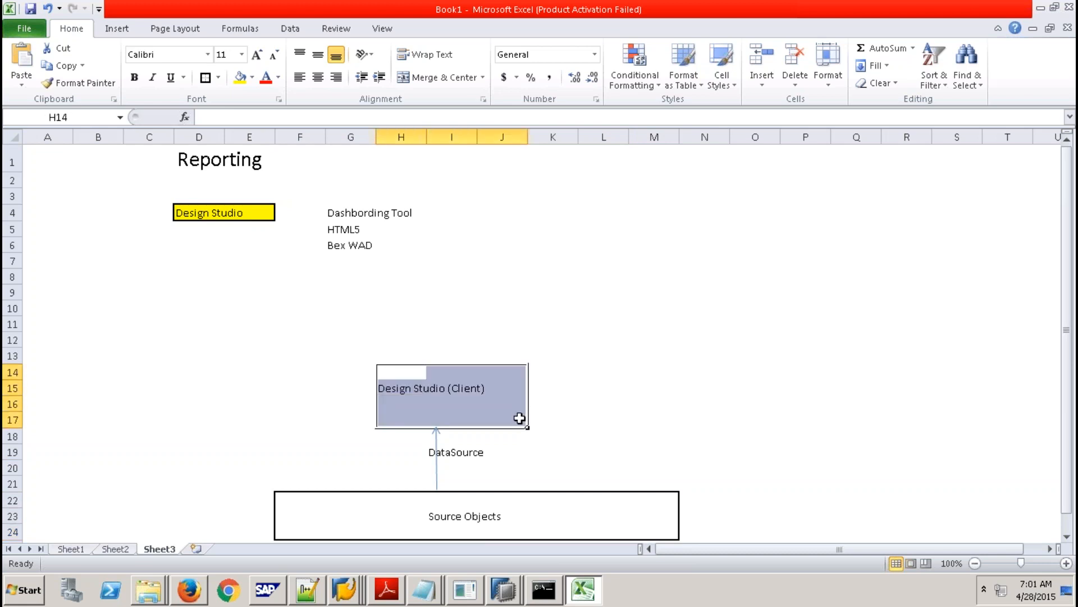
left_click(434, 407)
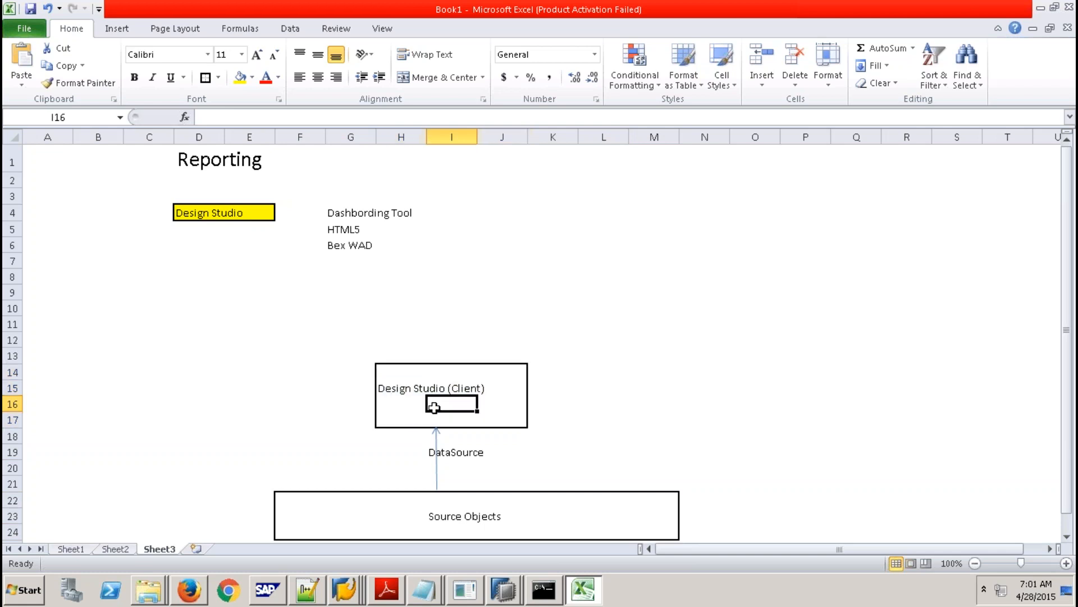
type("App")
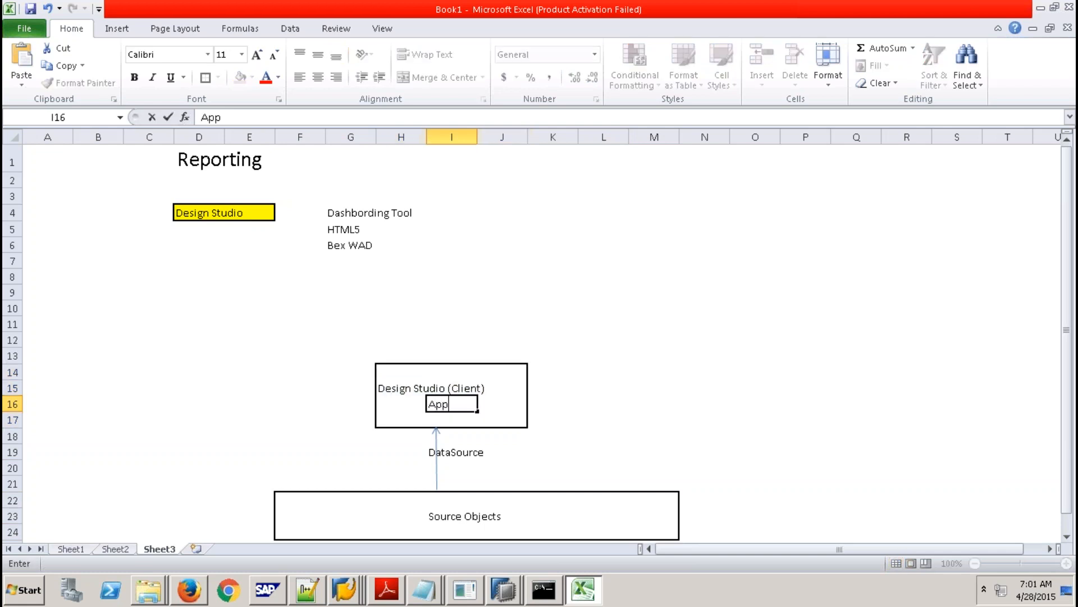
type("lication")
Commit Application in I16 and outline boxes at F9:G11, I9:J11 and L9:M11.
left_click(641, 415)
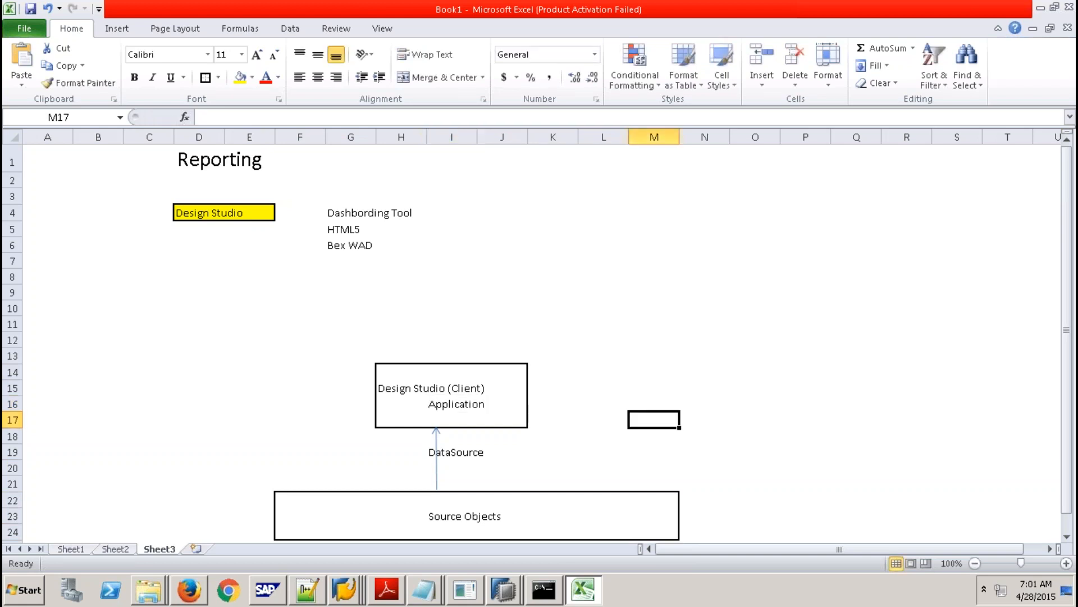
left_click(450, 403)
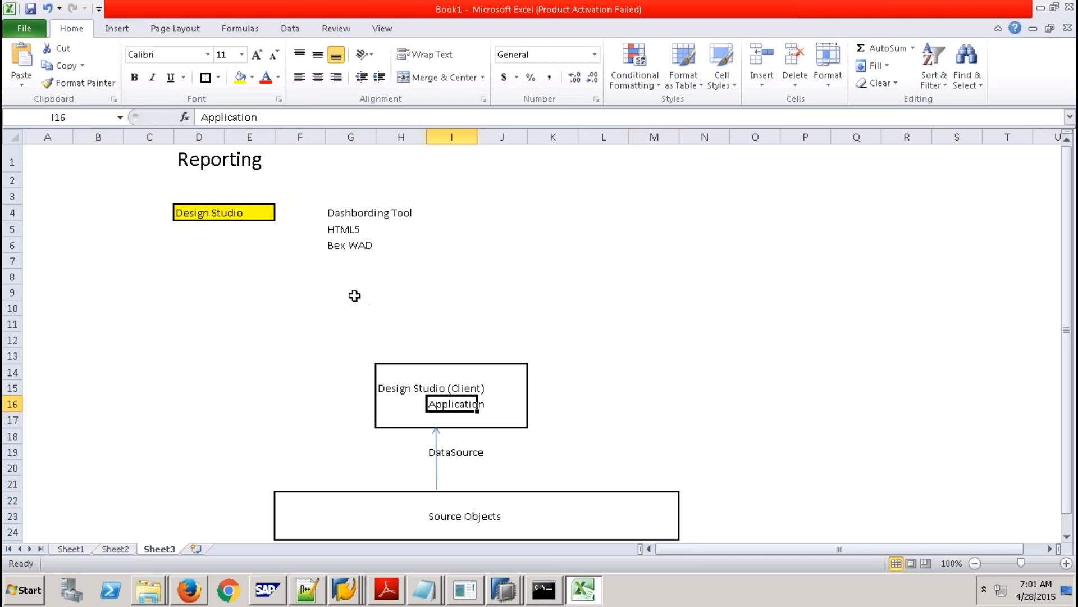
left_click_drag(305, 288, 363, 318)
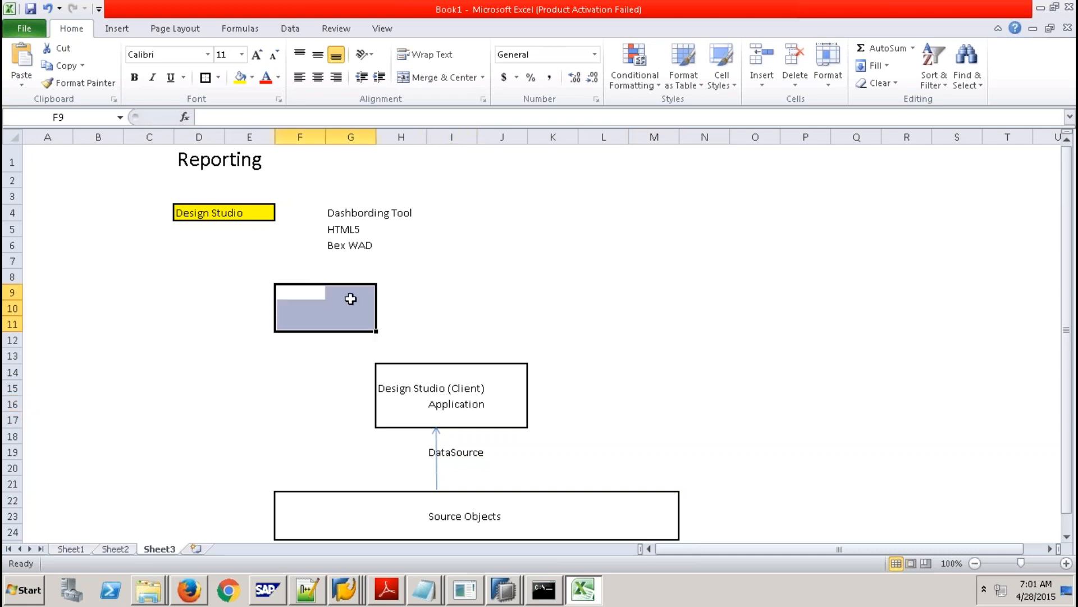
left_click(203, 77)
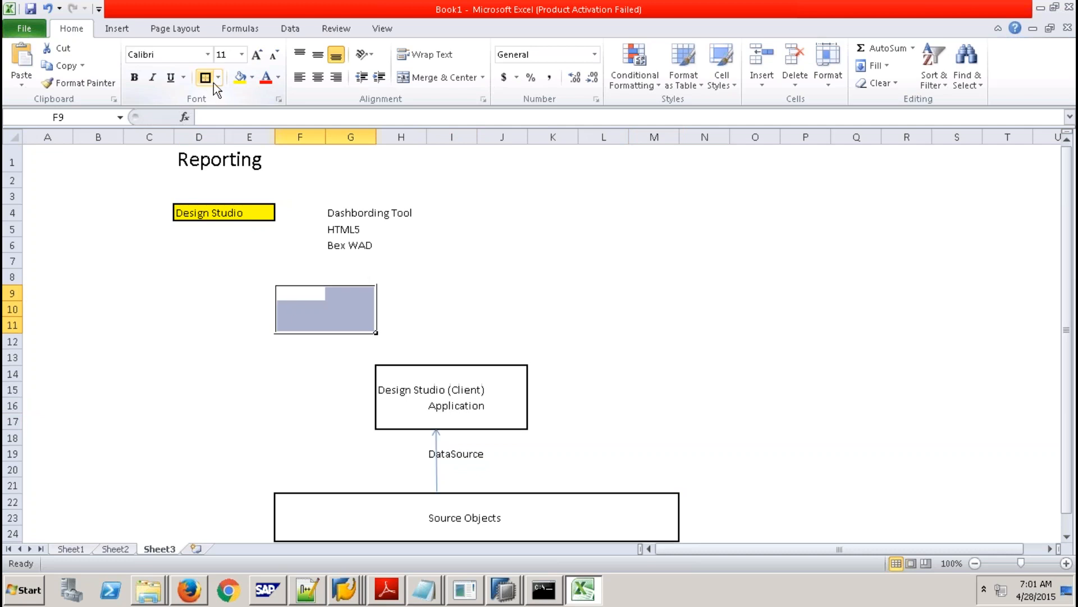
left_click(450, 287)
left_click_drag(449, 287, 503, 320)
left_click(213, 79)
left_click_drag(598, 285, 669, 321)
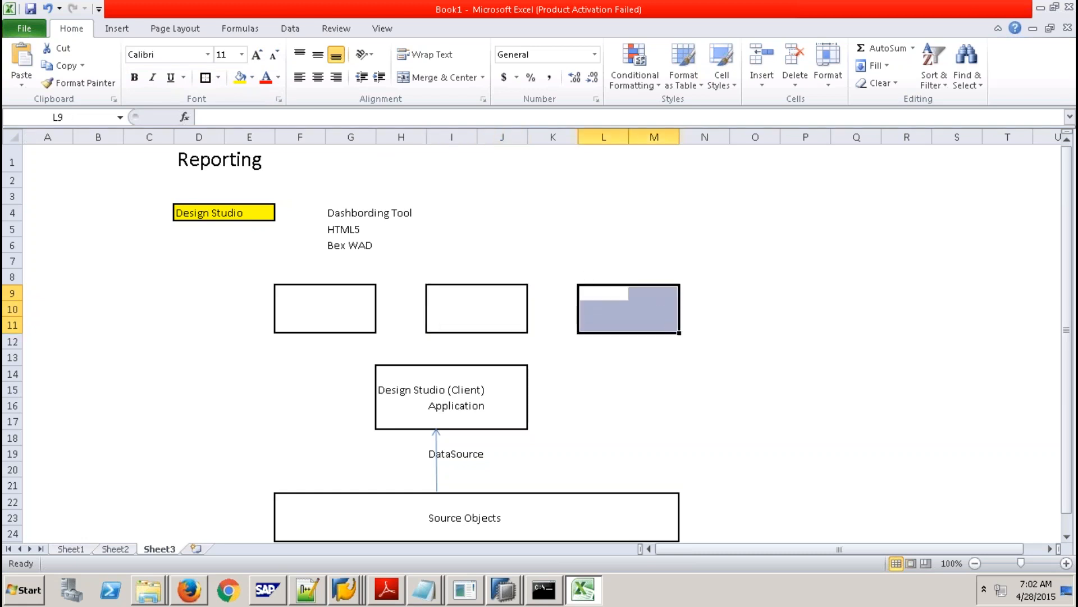
left_click(206, 77)
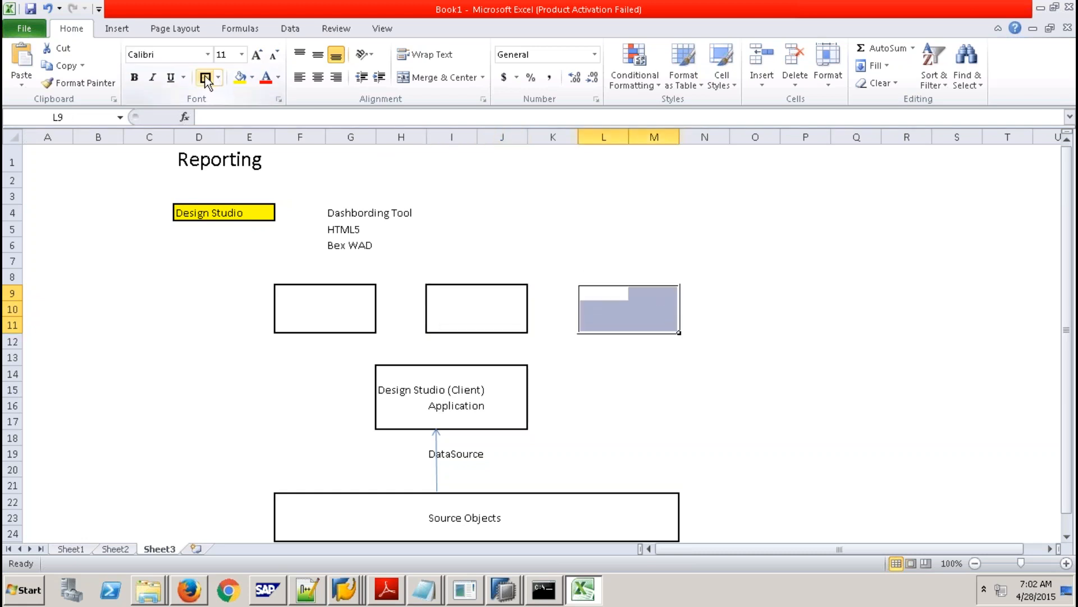
left_click(302, 295)
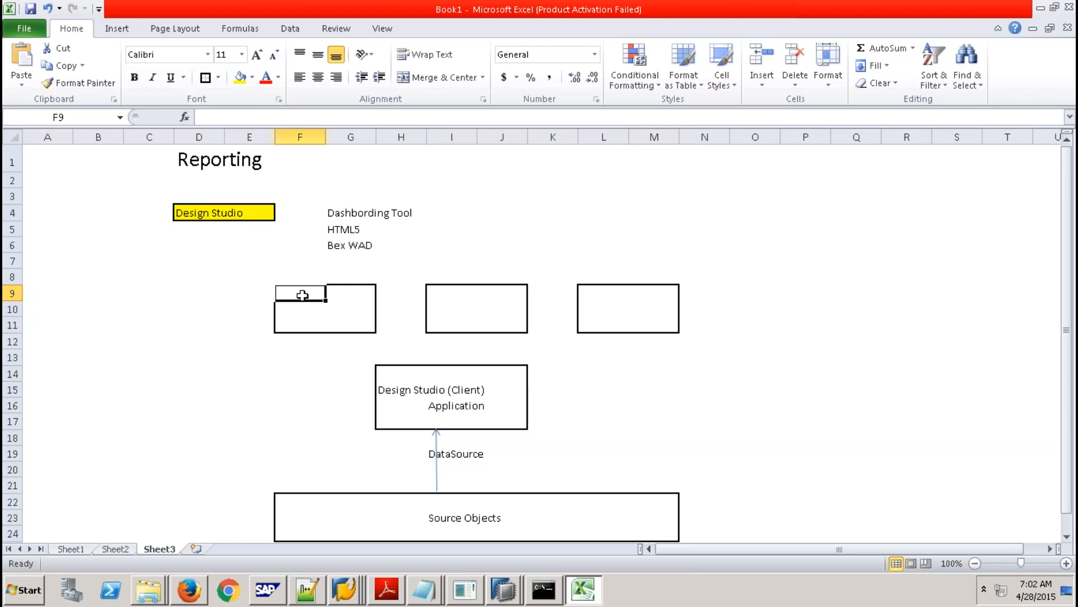
Label the first box Design Studio Server Addon, with BOE - CMC beneath it.
type("Design Studio S")
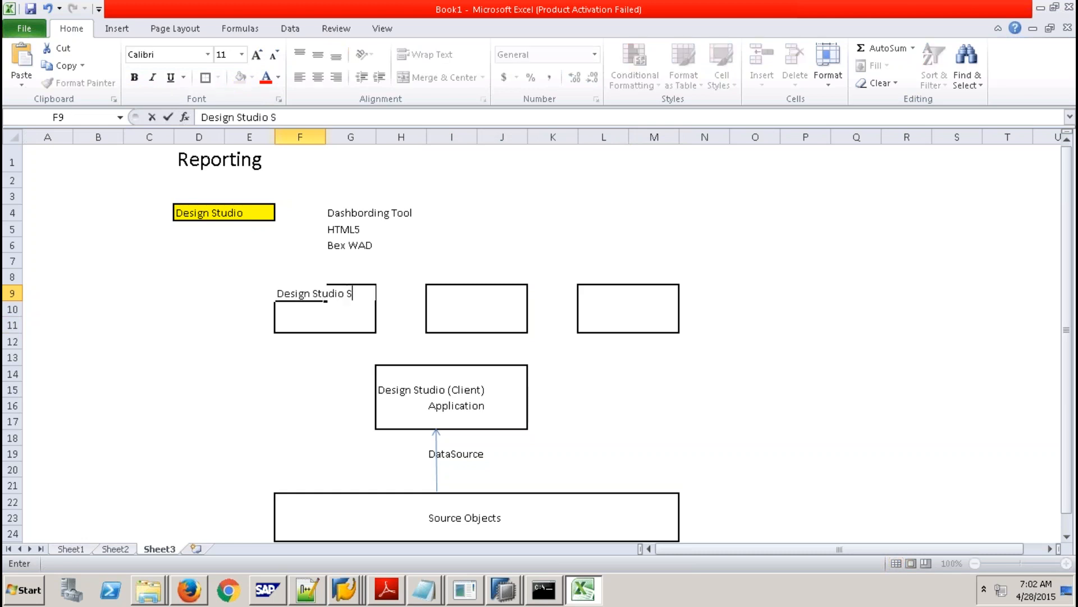
type("erver Addon")
key("Return")
type("BOE")
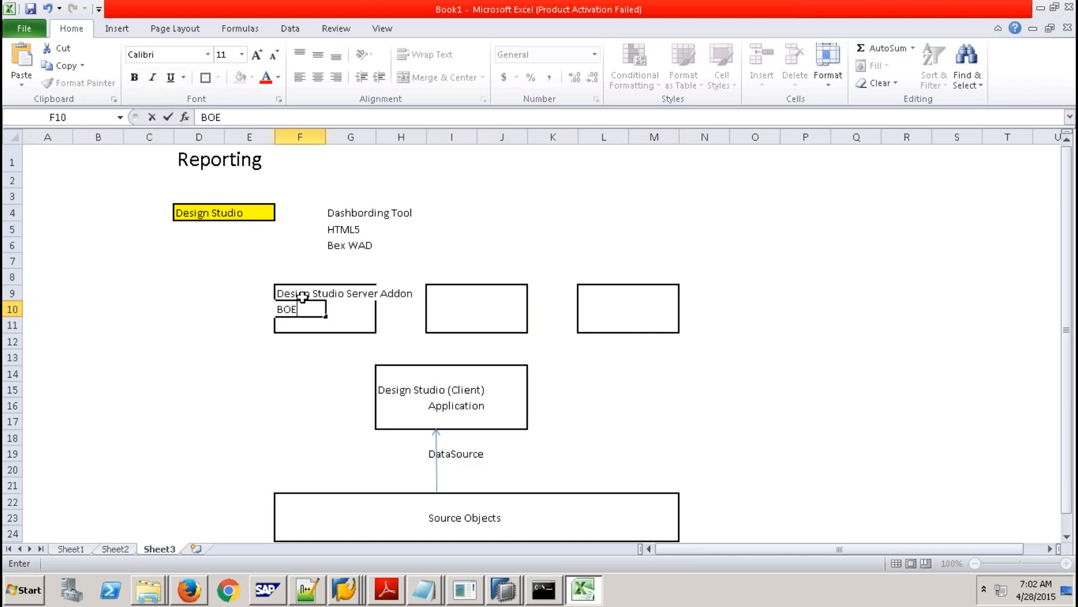
left_click(296, 388)
left_click(292, 310)
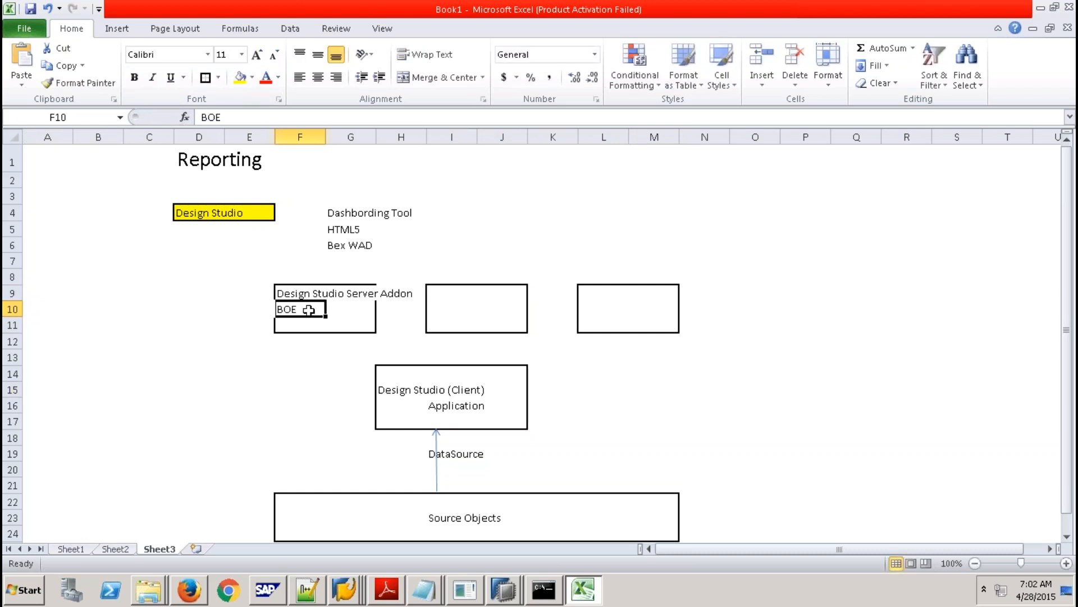
key("F2")
type("- ")
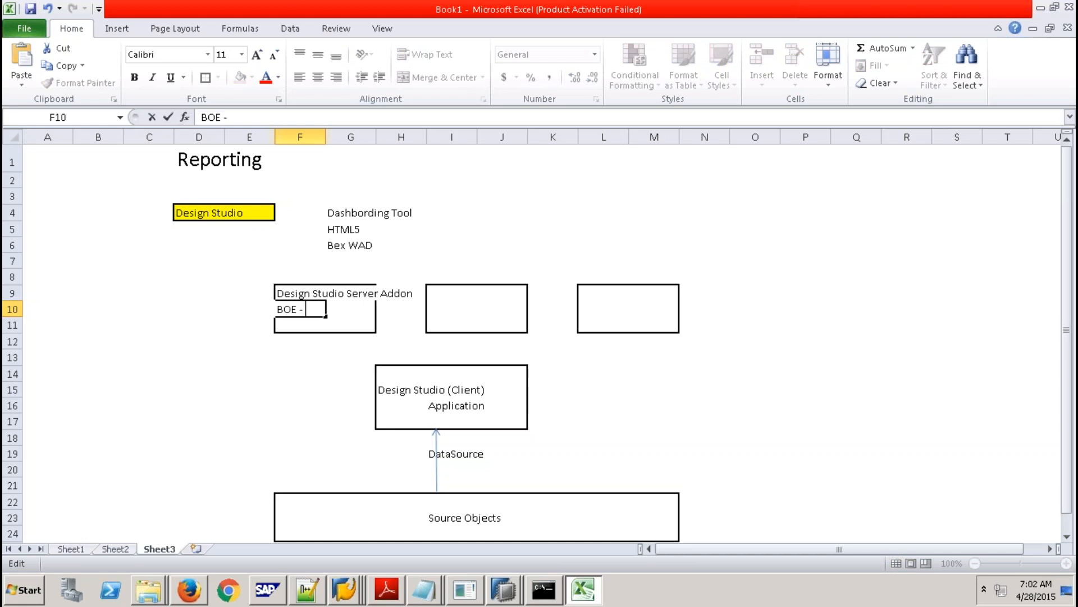
type("CMC")
left_click(315, 373)
Label the middle box SAP Netwever BW and the right box SAP HANA - Xs Engine.
left_click(440, 294)
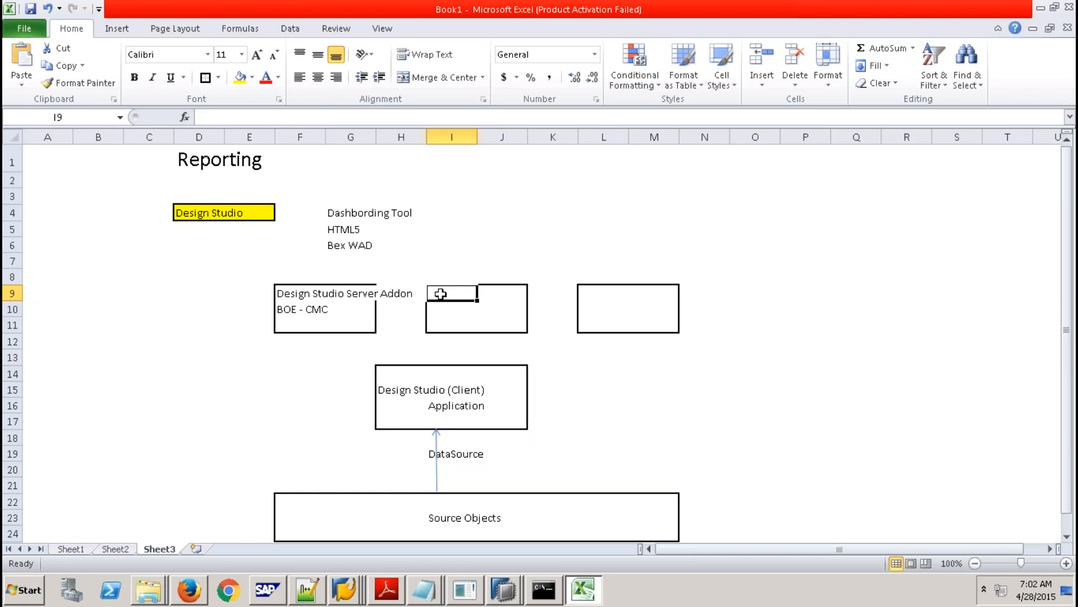
type("SAP Netwer")
key("BackSpace")
key("BackSpace")
type("ever BW")
left_click(608, 389)
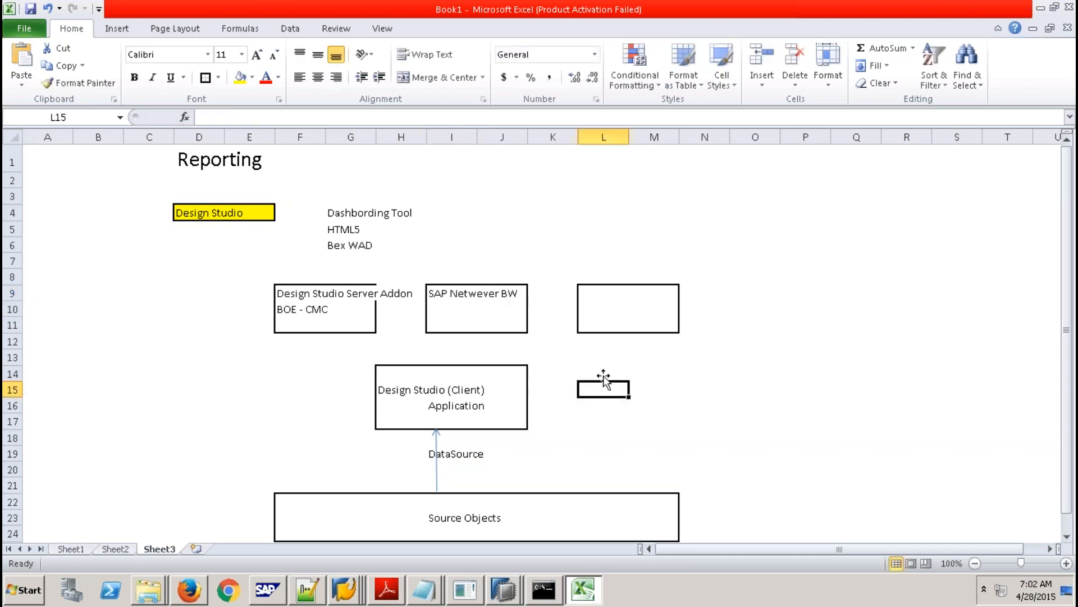
left_click(592, 293)
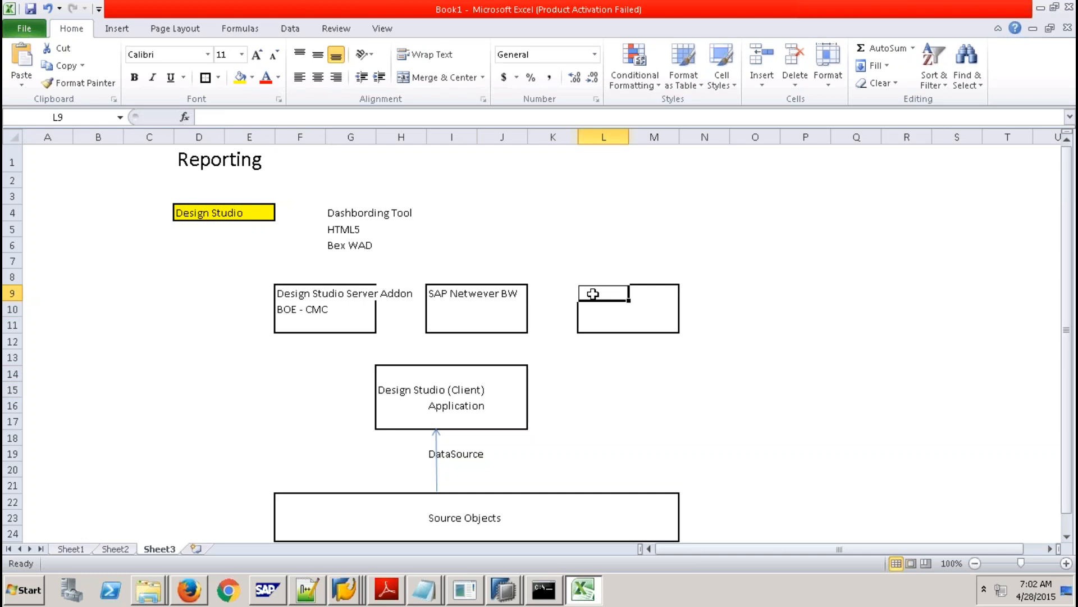
type("SAP HA")
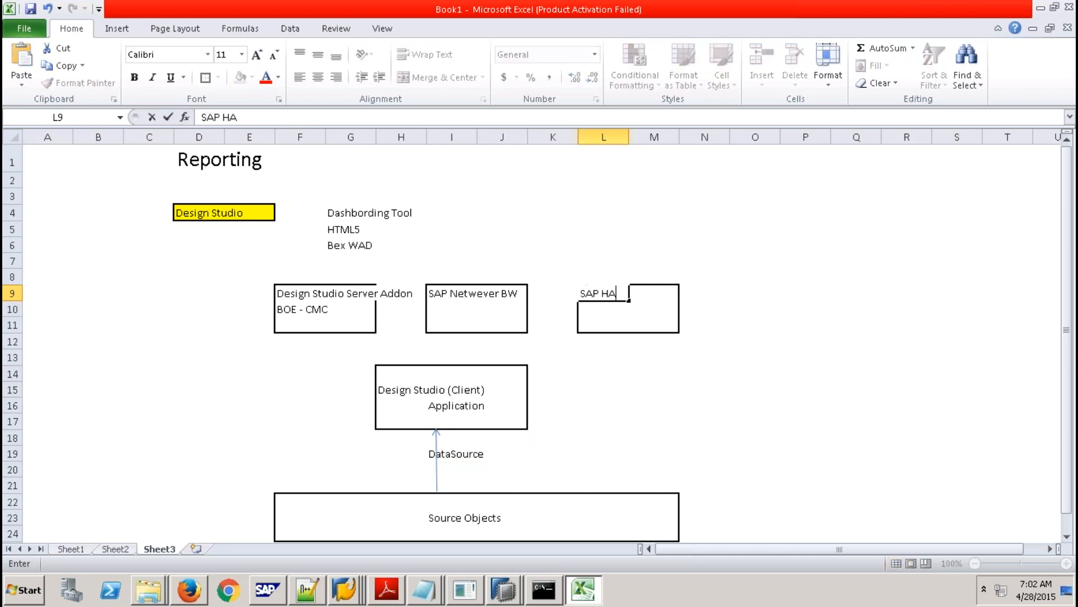
type("NA - Xs Engine")
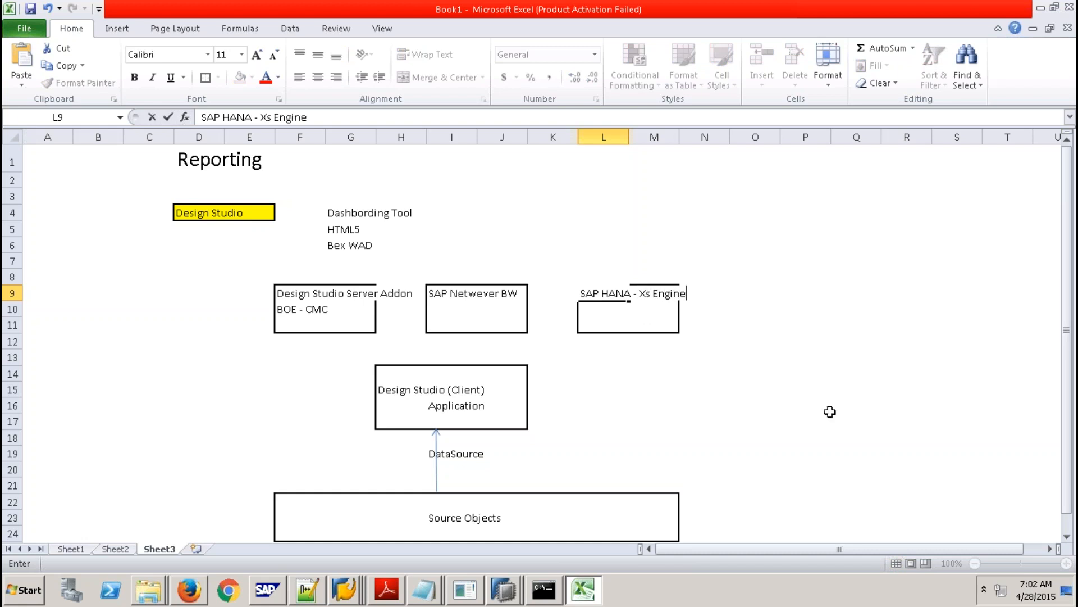
left_click(746, 416)
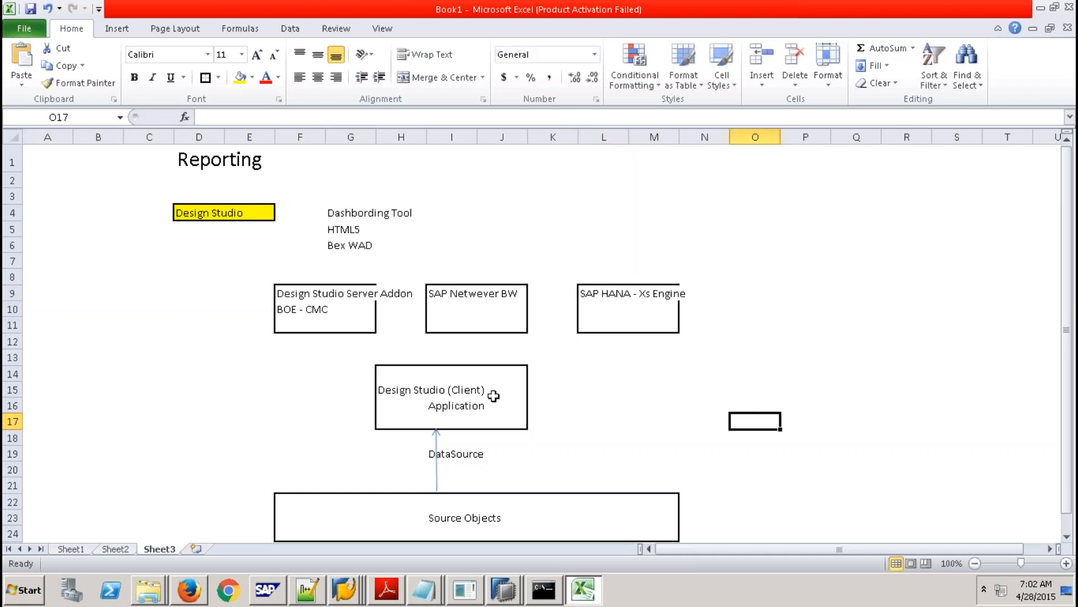
Highlight the client box, then each of the three server boxes in turn.
left_click_drag(399, 374, 494, 422)
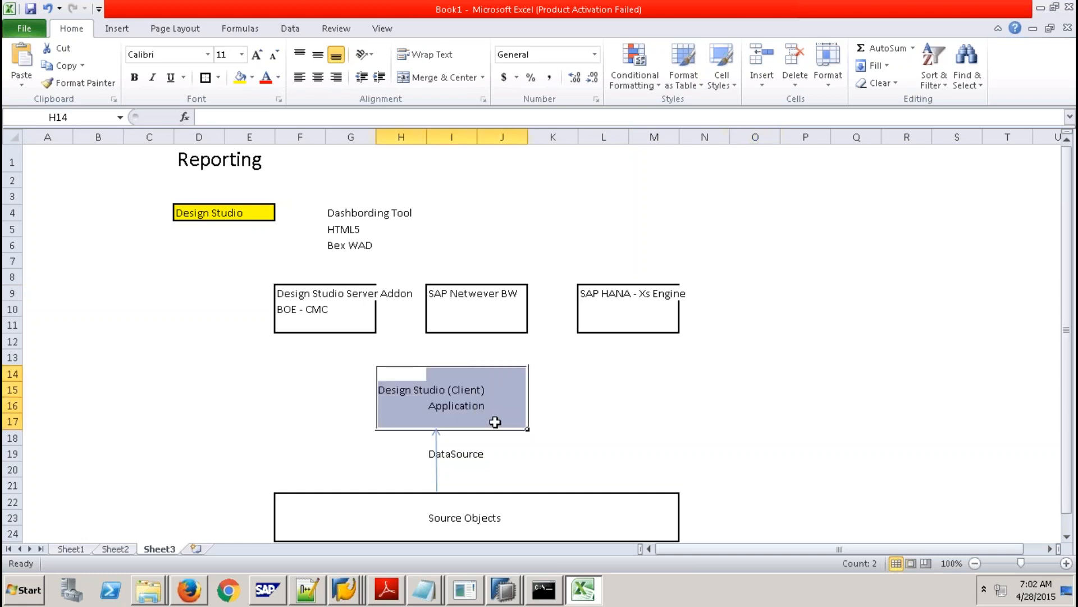
left_click(440, 406)
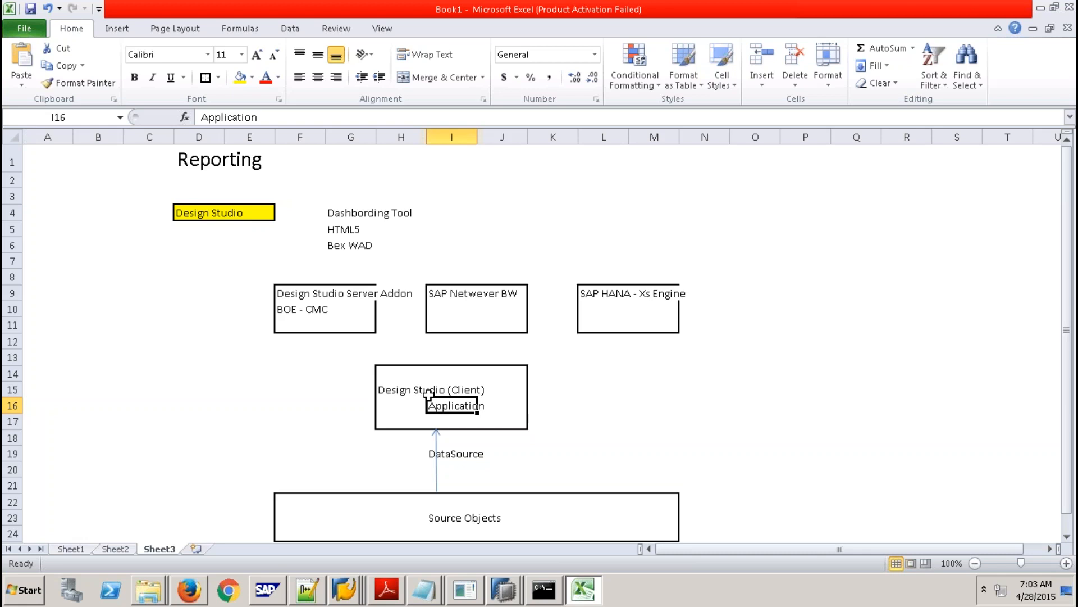
left_click(289, 291)
left_click_drag(290, 291, 357, 324)
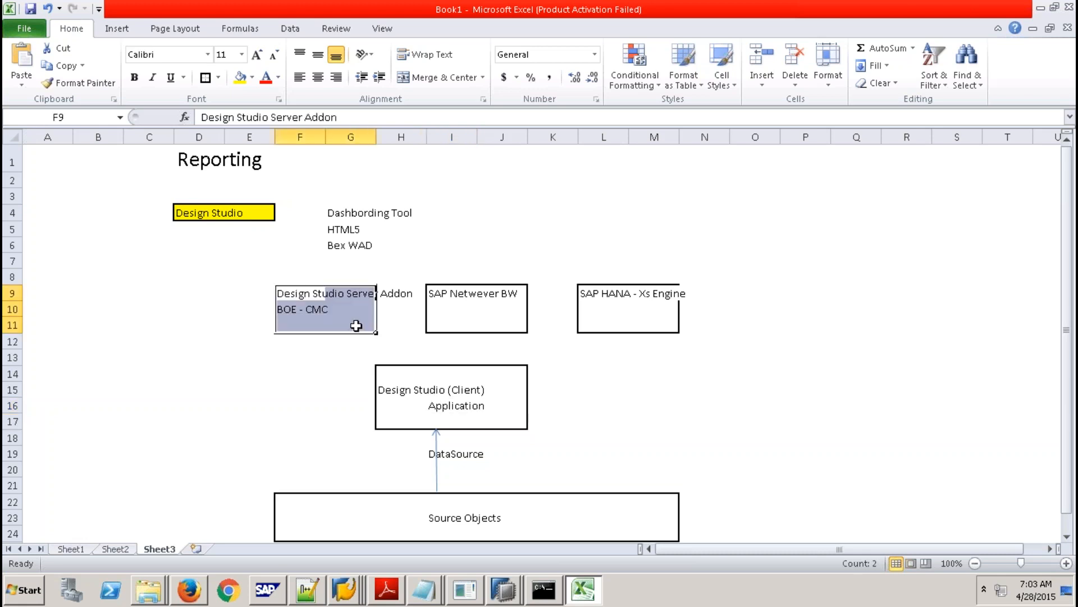
left_click(289, 293)
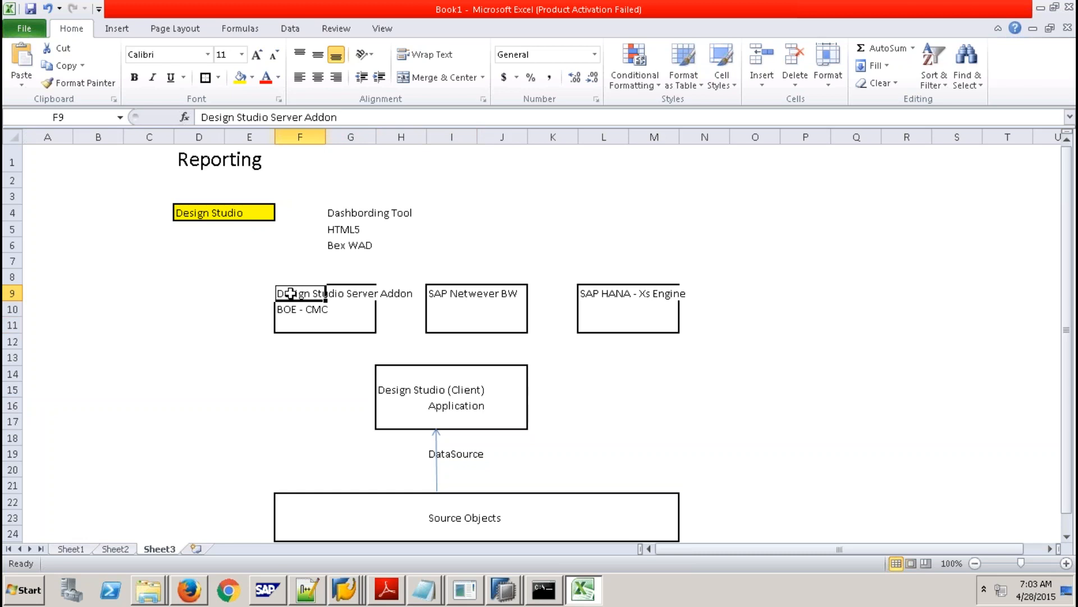
left_click(452, 294)
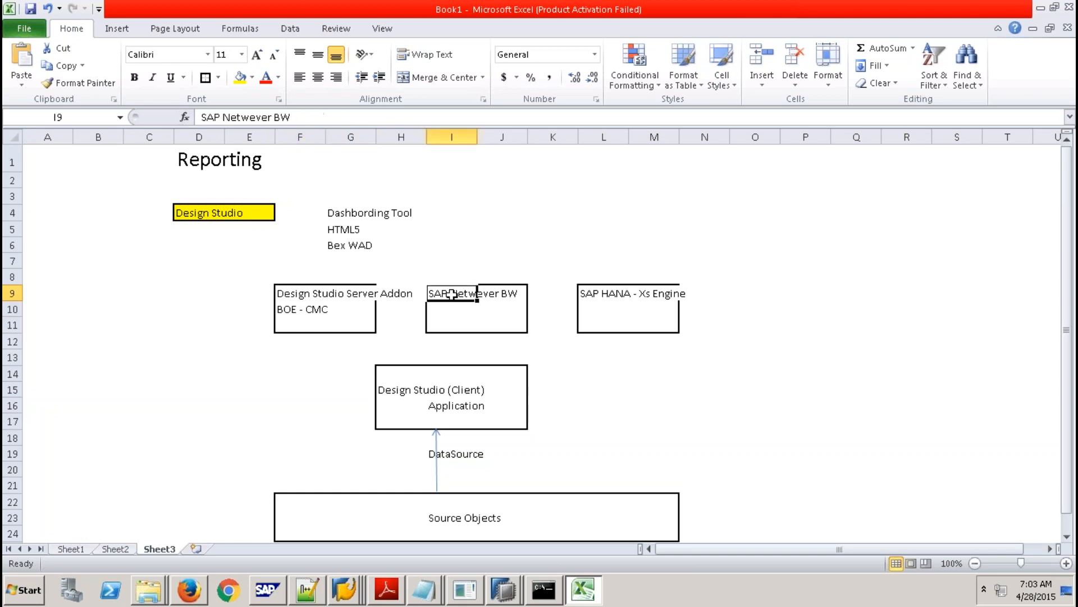
left_click_drag(453, 294, 518, 323)
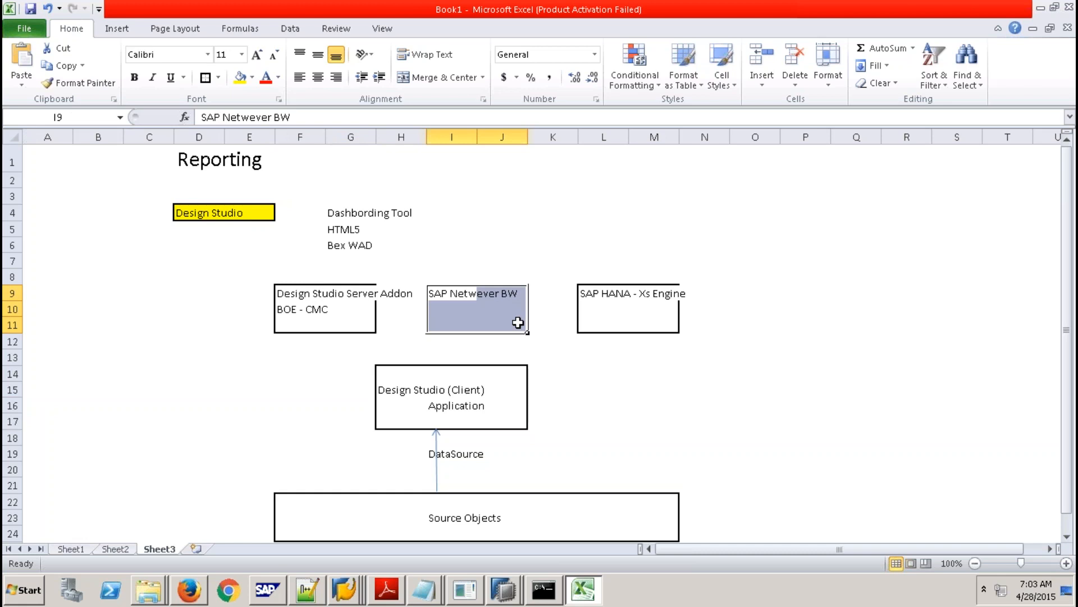
left_click(602, 293)
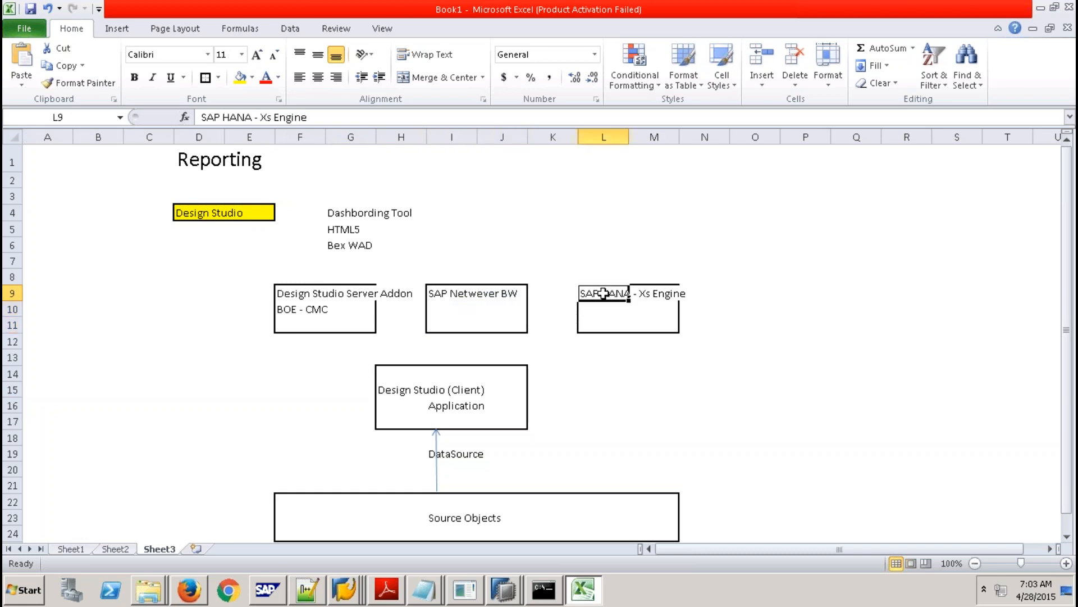
left_click_drag(608, 291, 666, 319)
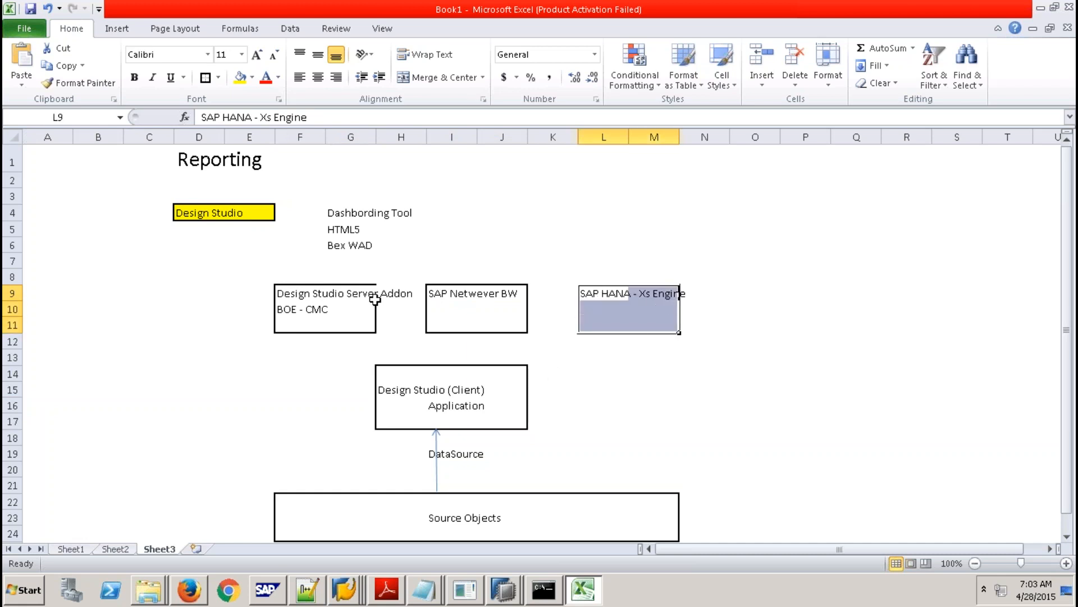
left_click(119, 29)
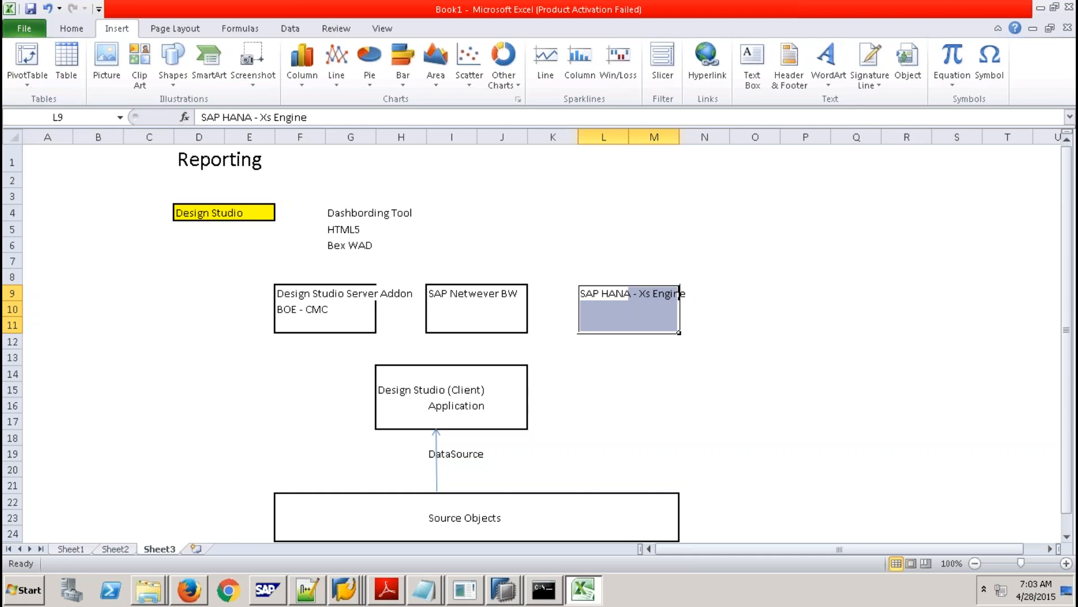
Draw three arrows from the client box up to the Server Addon, Netwever BW and SAP HANA boxes.
left_click(173, 74)
left_click(197, 128)
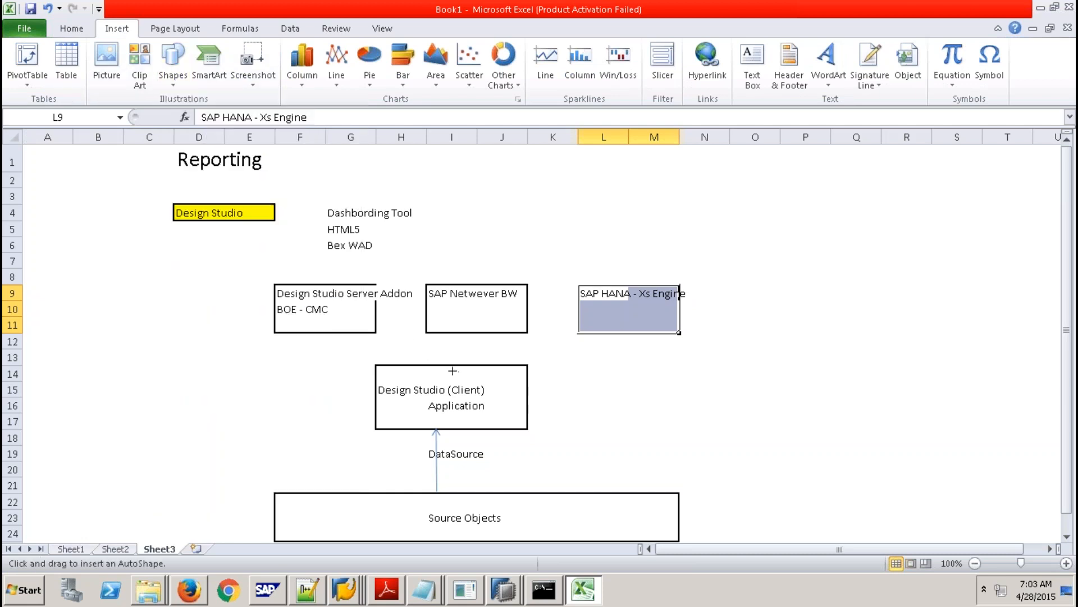
left_click_drag(451, 367, 325, 333)
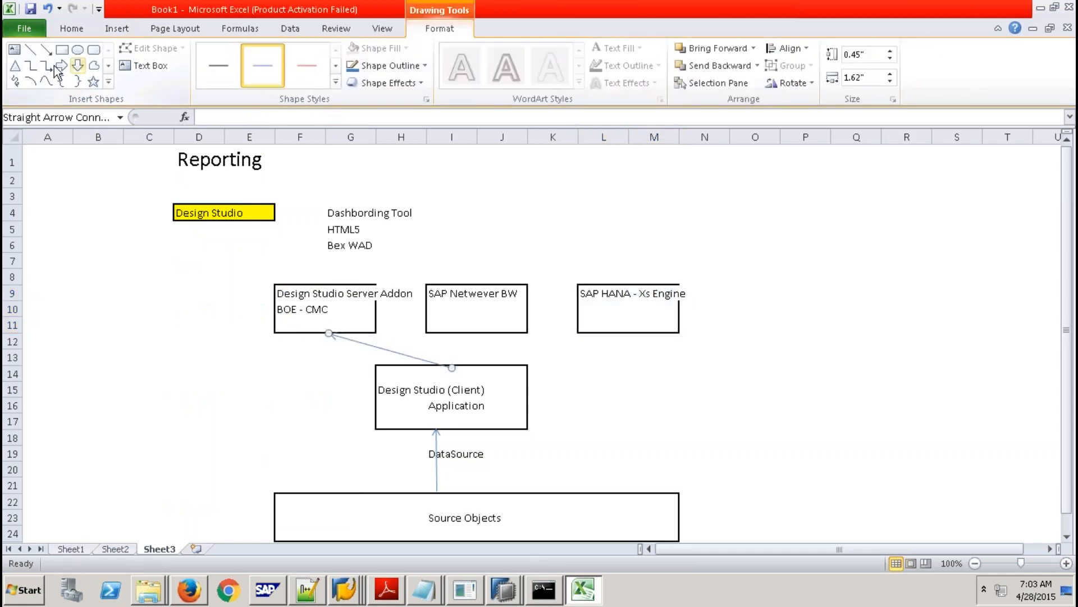
left_click(45, 51)
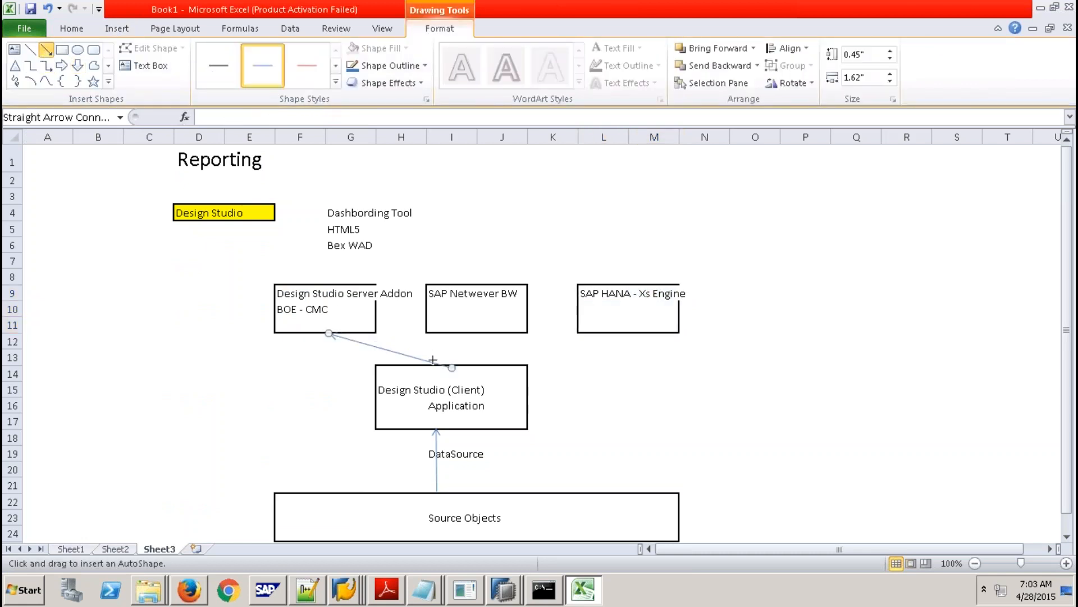
left_click_drag(452, 367, 467, 331)
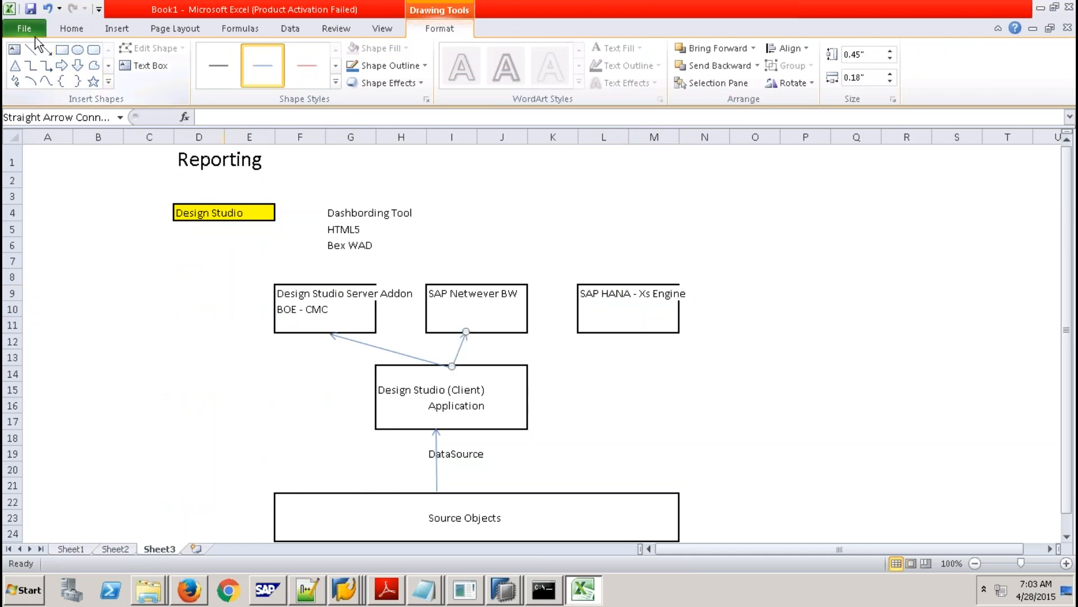
left_click(46, 50)
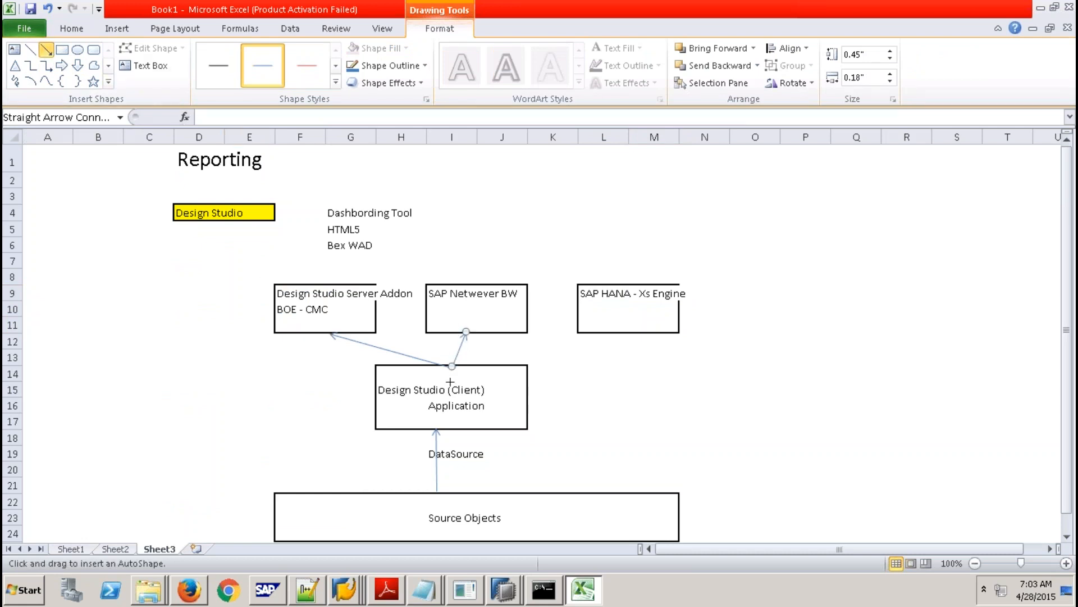
left_click_drag(452, 366, 616, 334)
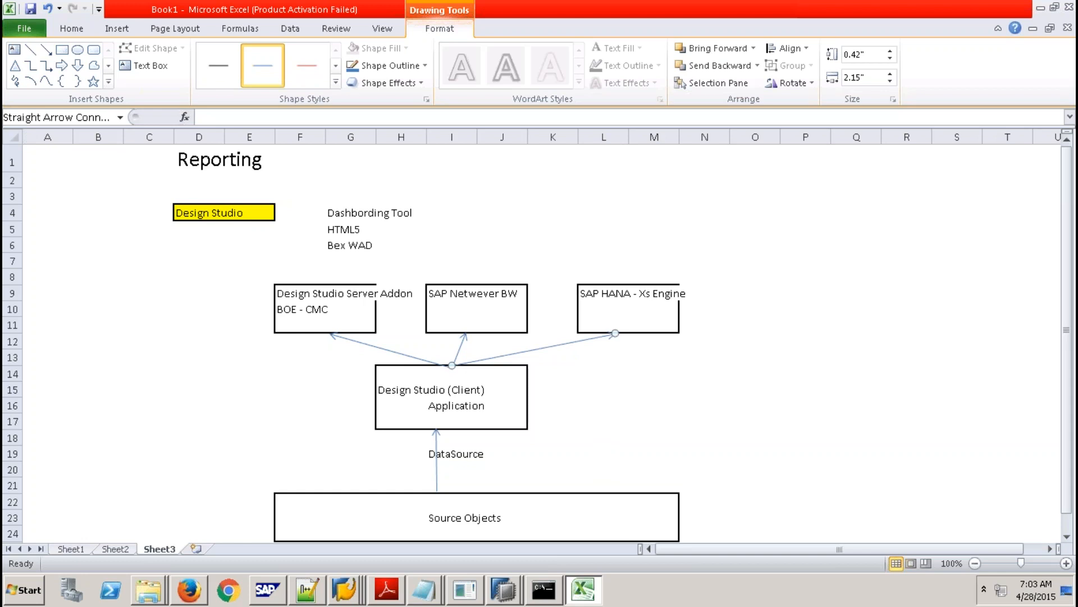
left_click_drag(392, 375, 511, 422)
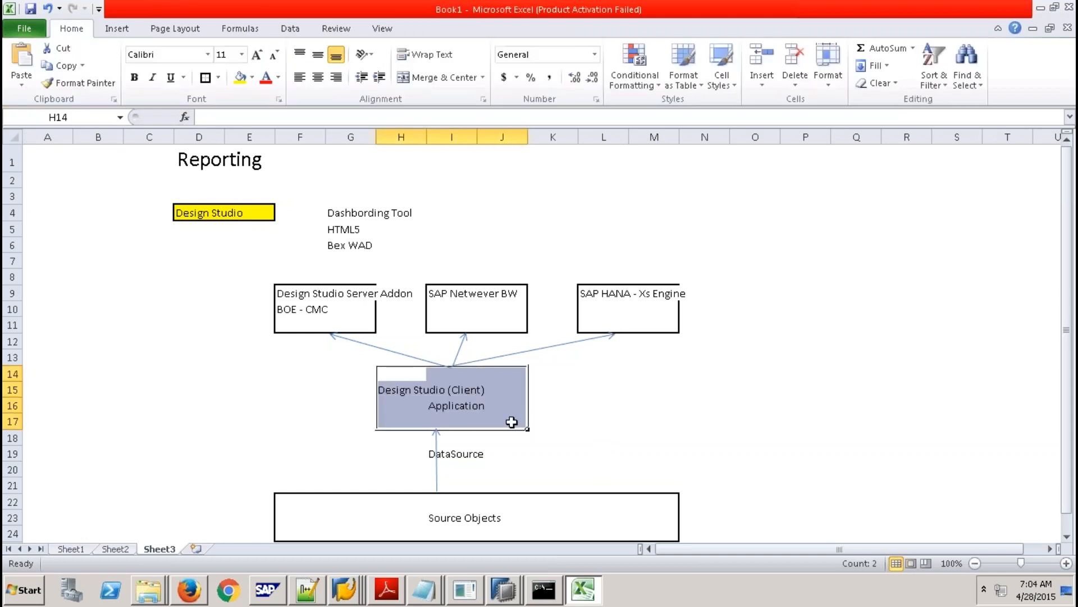
left_click(586, 290)
left_click_drag(586, 289, 667, 324)
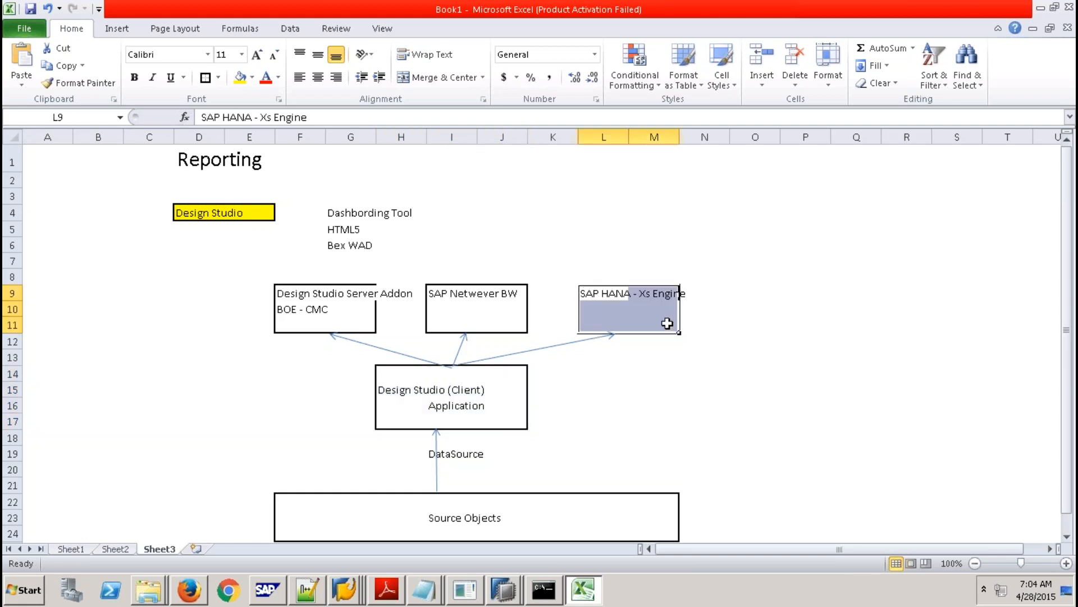
left_click_drag(270, 272, 513, 334)
left_click(653, 387)
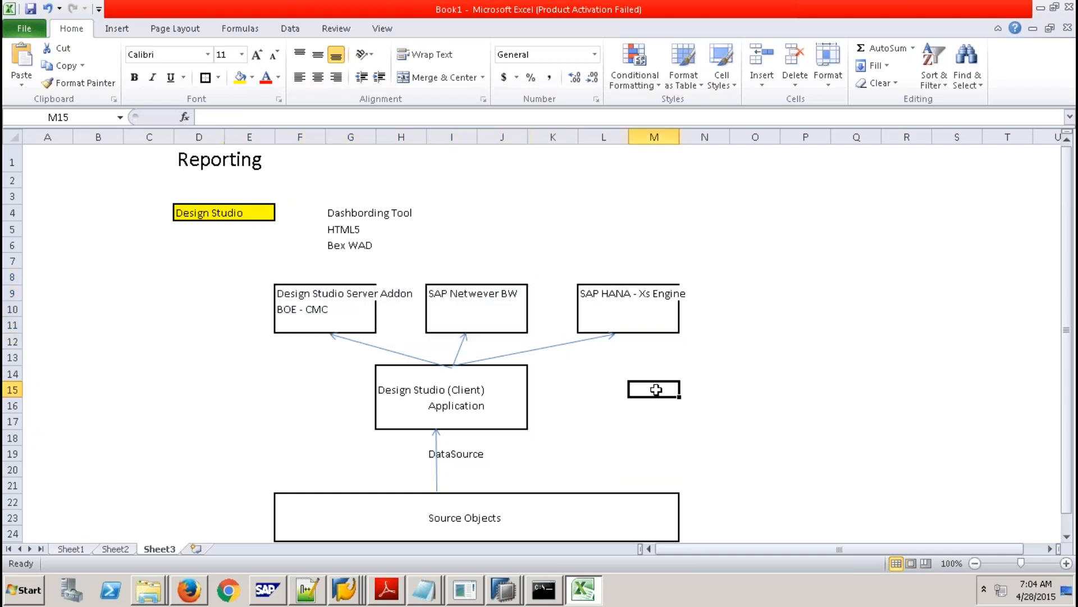
left_click(439, 288)
left_click_drag(438, 288, 513, 325)
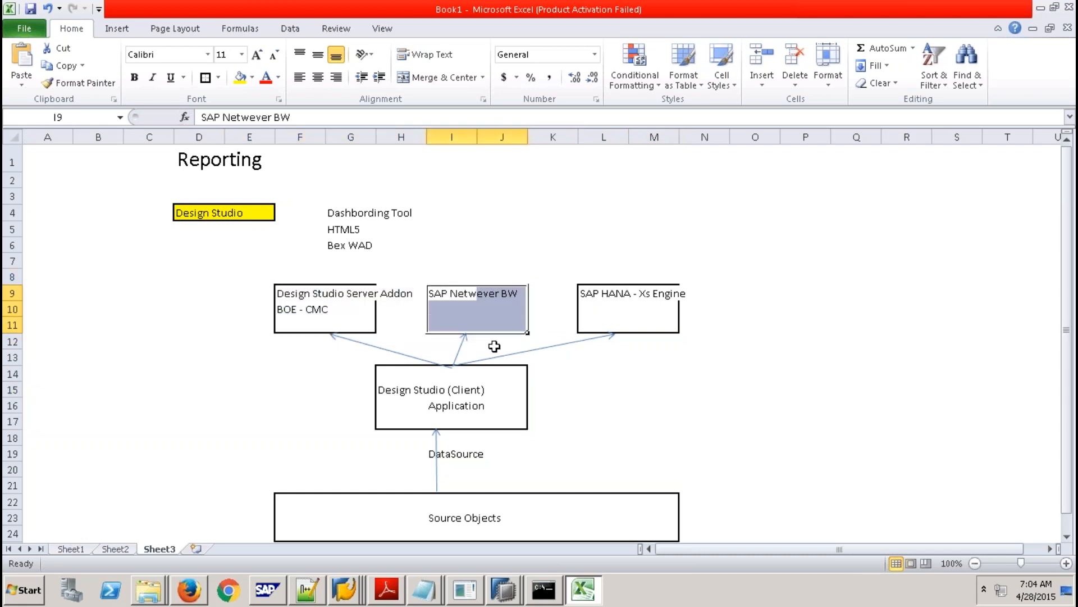
left_click(389, 377)
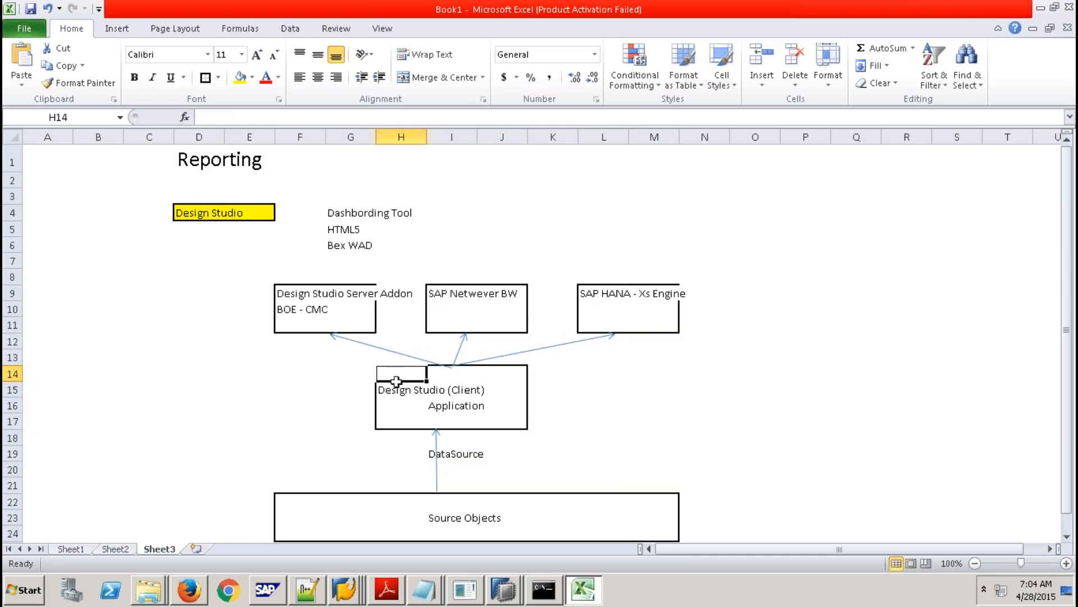
left_click_drag(393, 372, 501, 416)
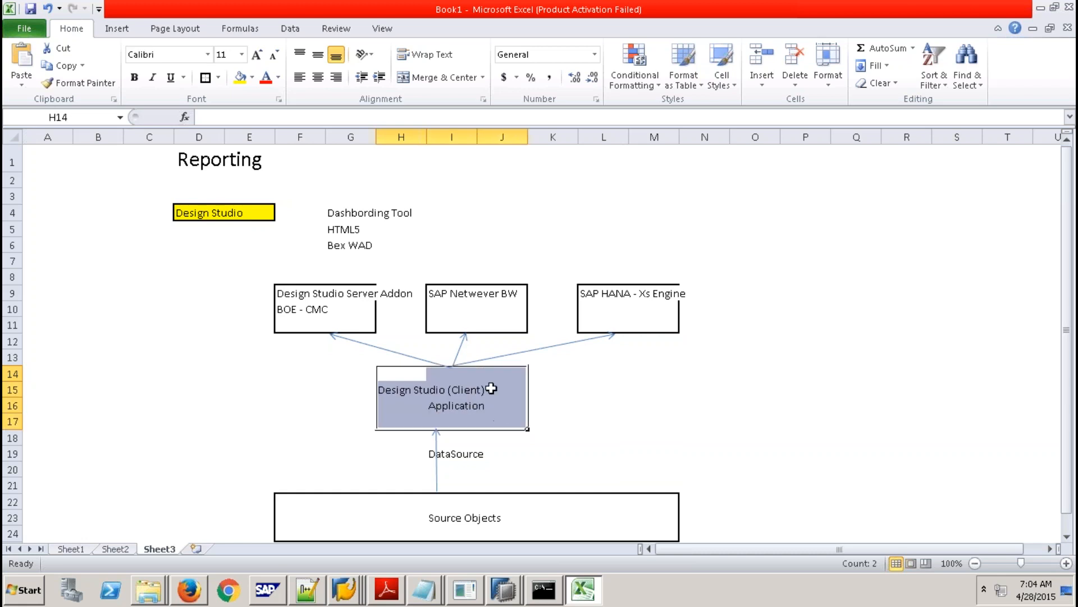
left_click(438, 289)
left_click_drag(438, 289, 515, 321)
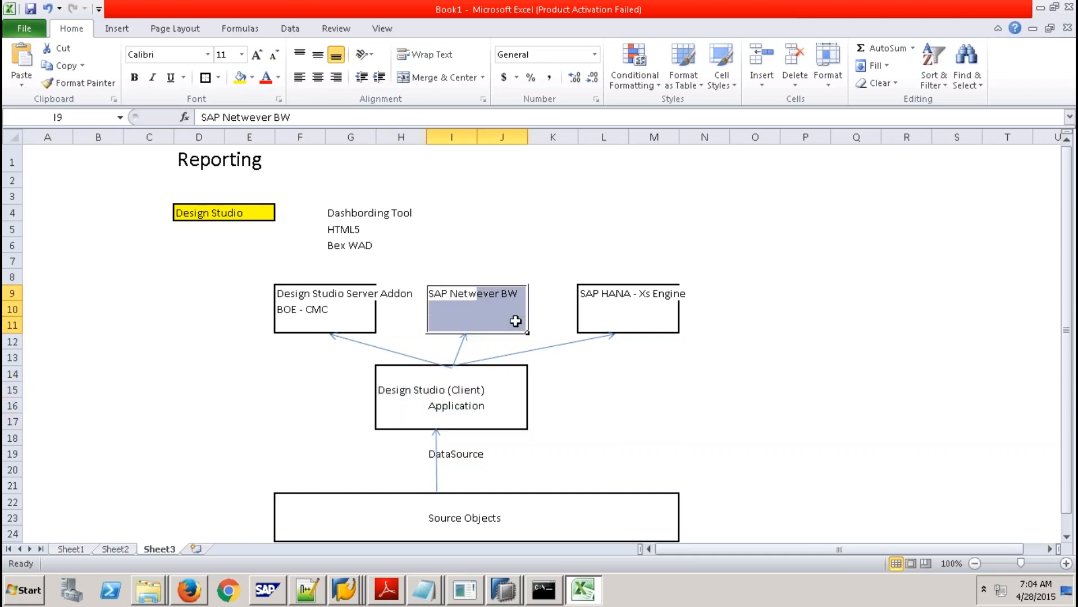
left_click(390, 378)
left_click_drag(391, 378, 500, 423)
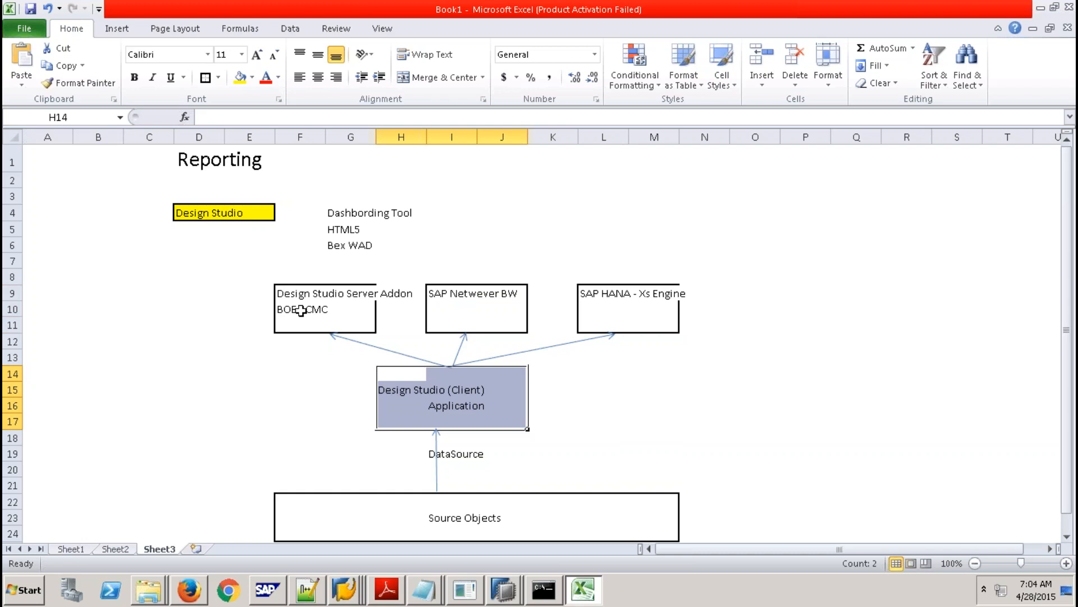
left_click(620, 421)
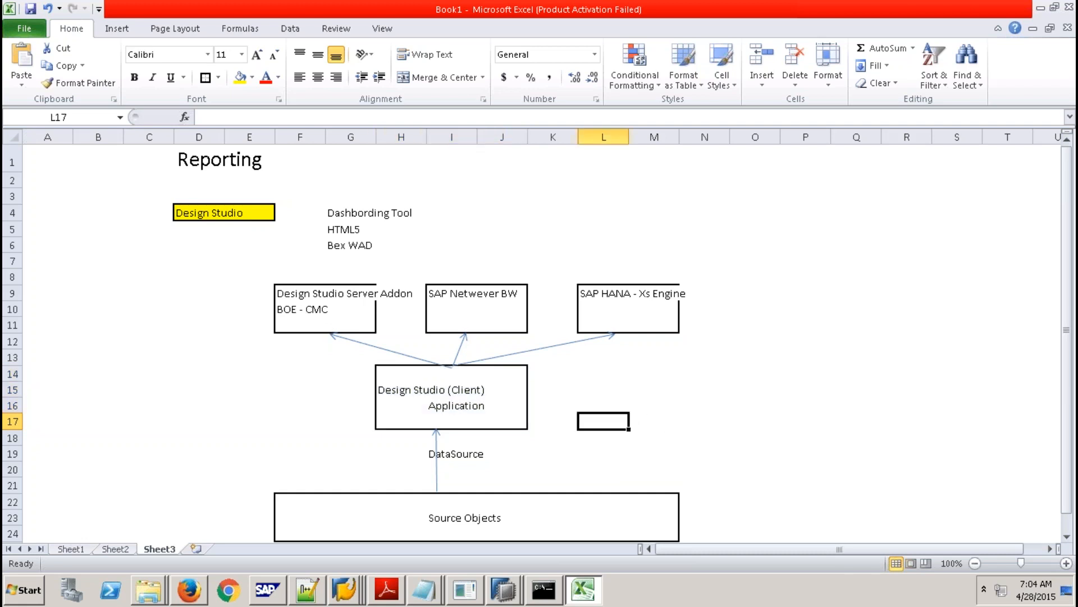
left_click(461, 453)
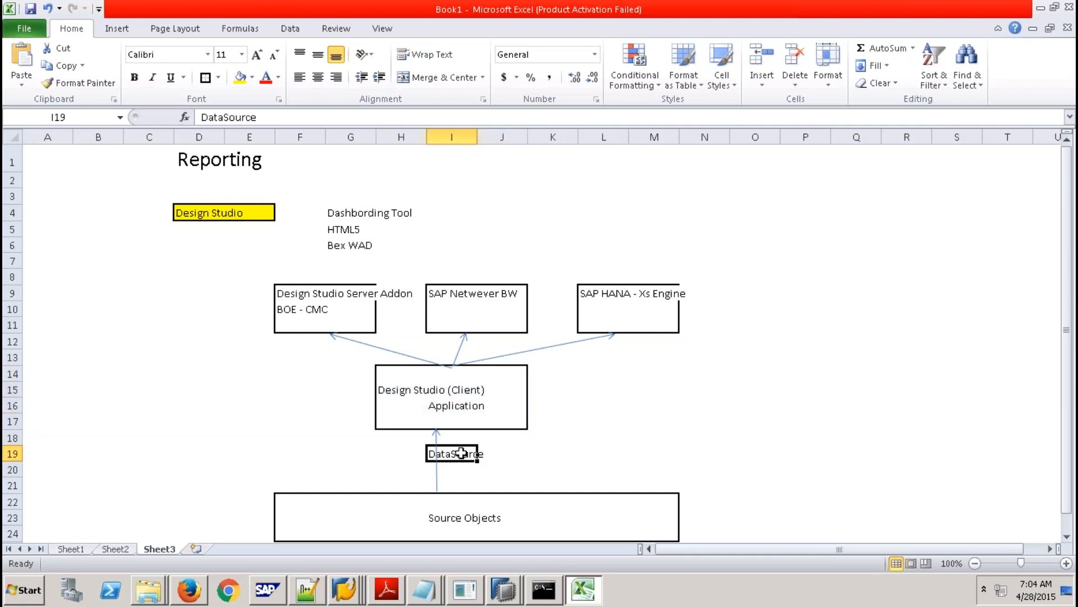
left_click_drag(388, 372, 506, 419)
left_click_drag(393, 373, 509, 416)
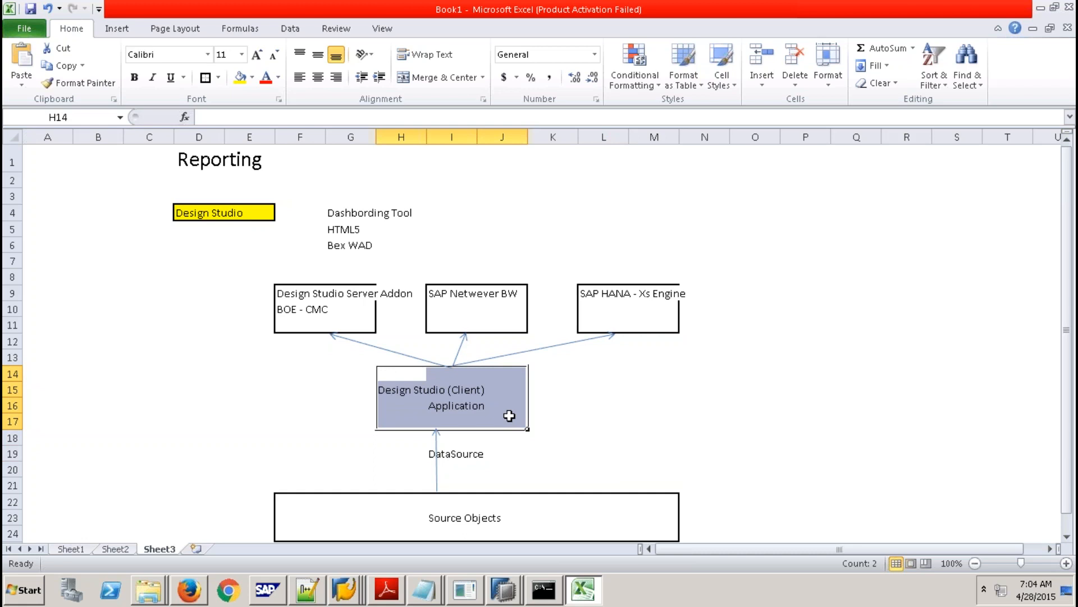
left_click(408, 374)
left_click_drag(408, 374, 512, 412)
Enter '1. SAP HANA - AV / CV As DataSource' in L14.
left_click(625, 376)
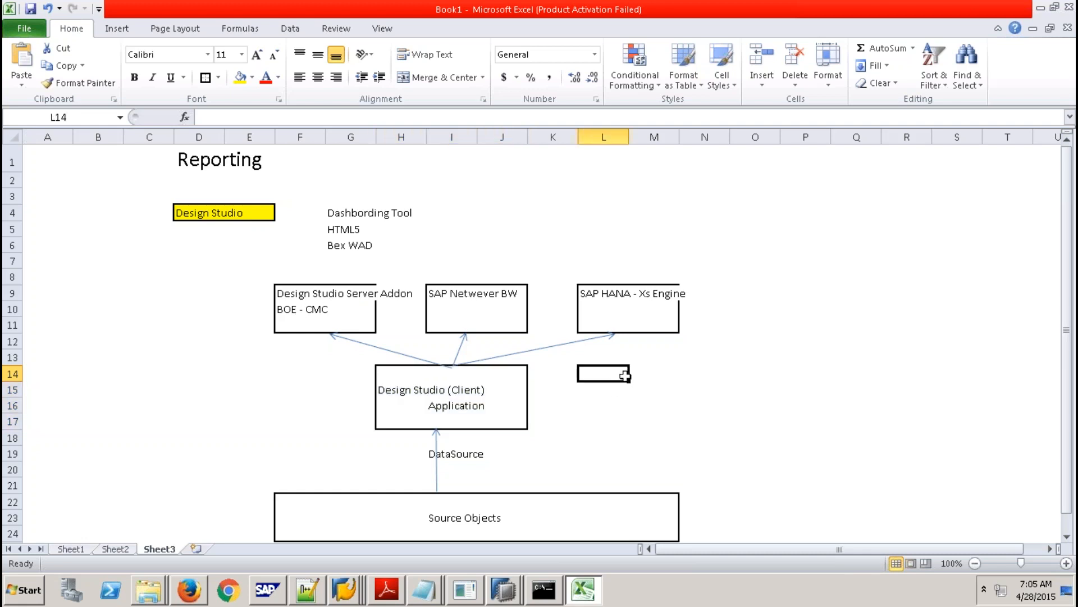
type("1. SAP HANA")
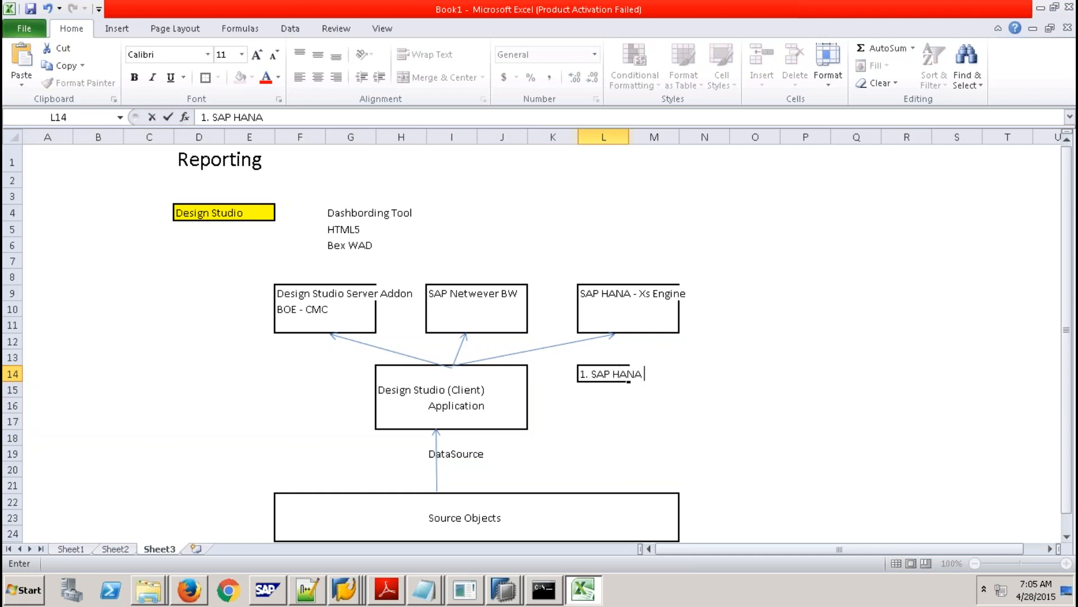
type(" -")
type("HANA")
key("BackSpace")
key("BackSpace")
key("BackSpace")
key("BackSpace")
type("AV / CV As")
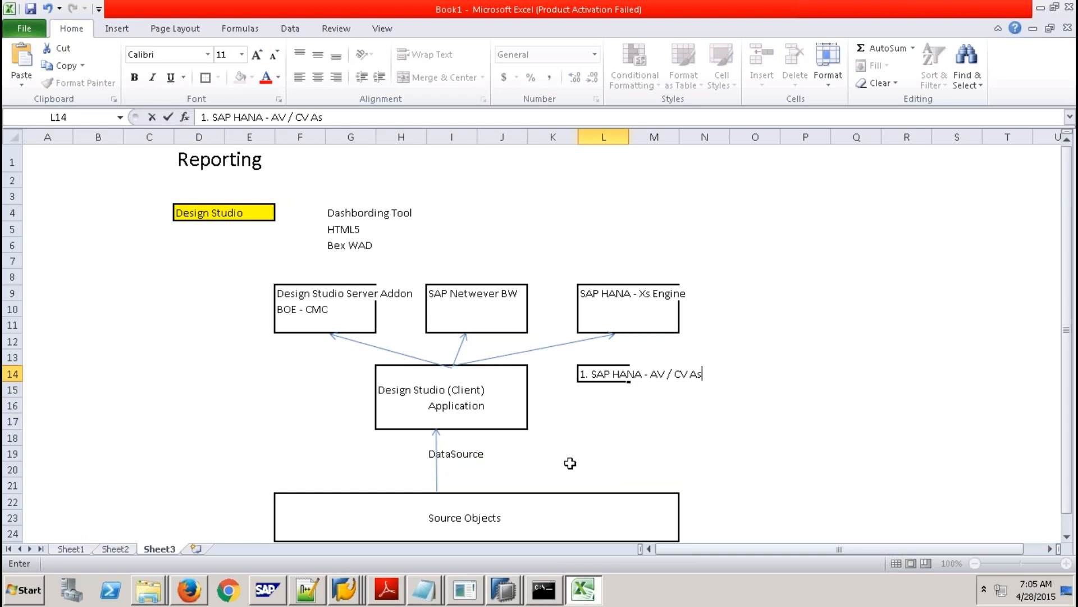
type(" DataSource")
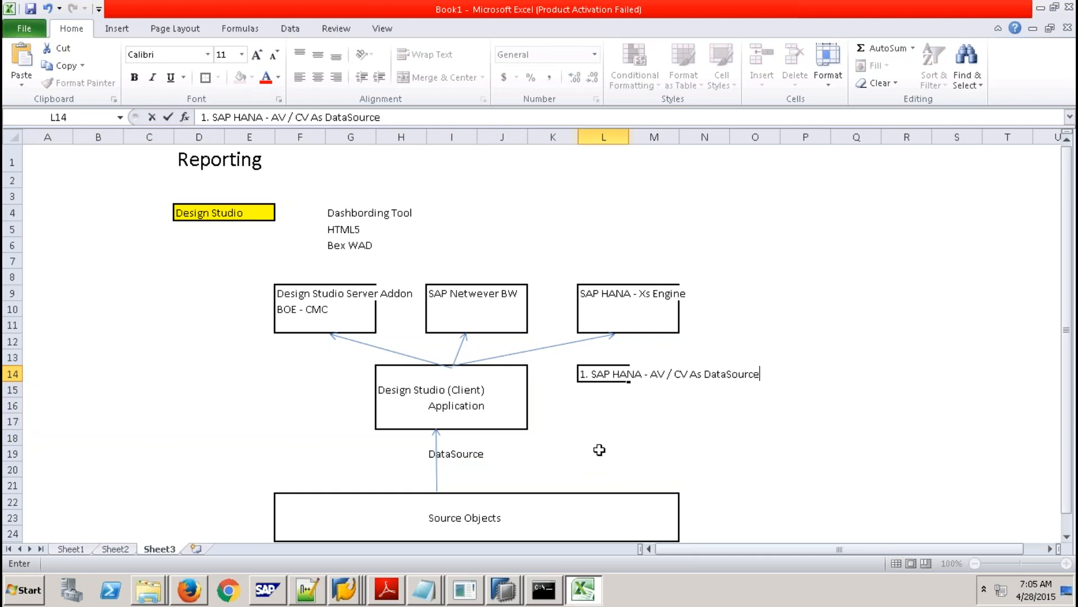
left_click(587, 393)
Add '2. SAP BW - Bex Queries' and '3. SAP BOPlatform - Universe, Bex Queries' below it.
type("2.")
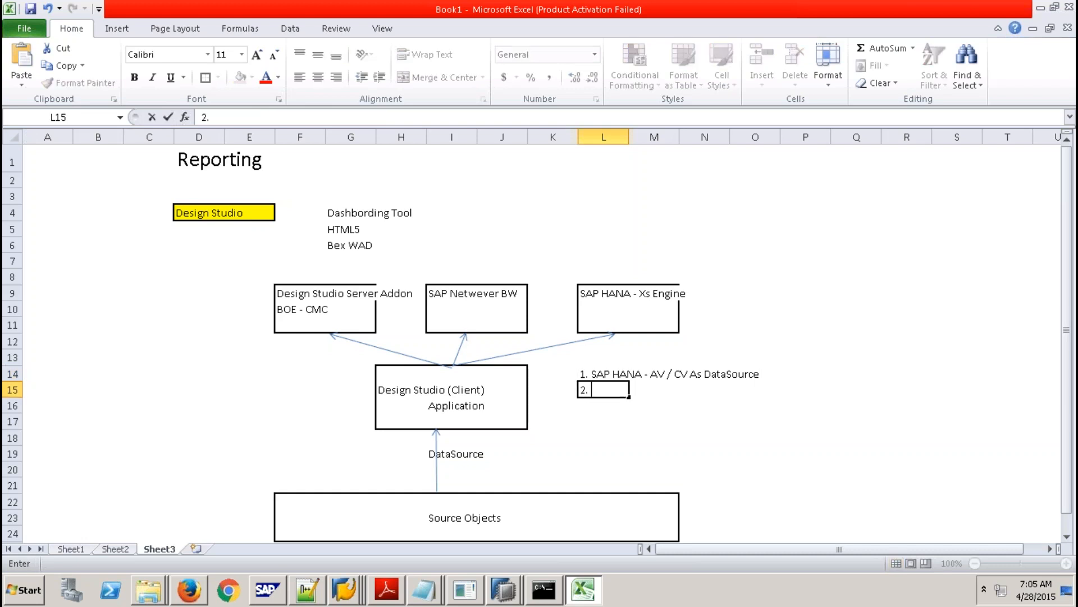
type(" SAP BW - Bex Queries")
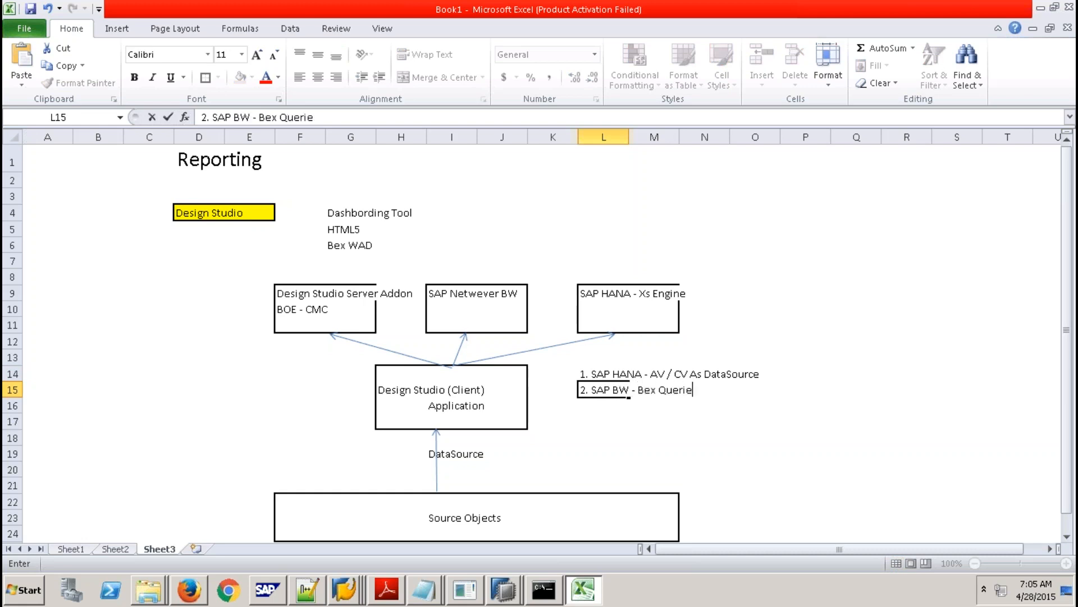
key("Return")
type("3.")
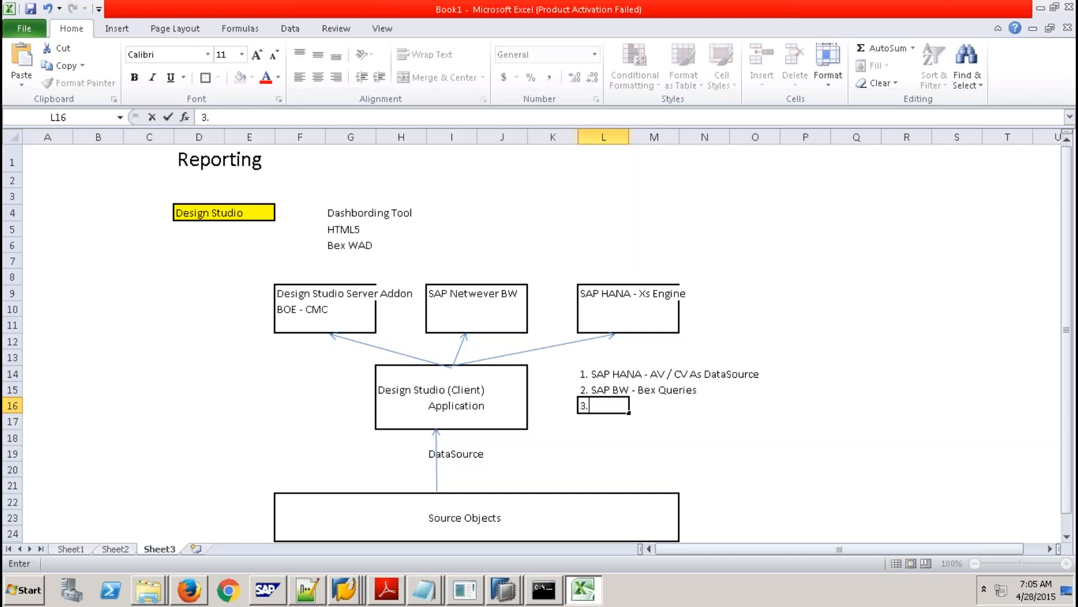
type(" SAP BOPlatform -")
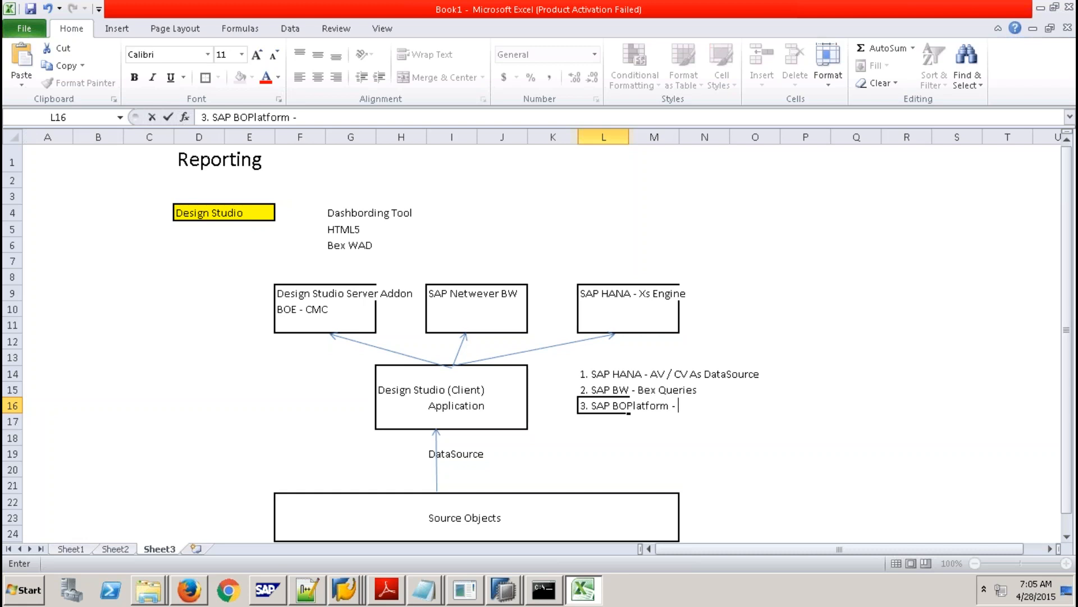
type("Universe, Bex Q")
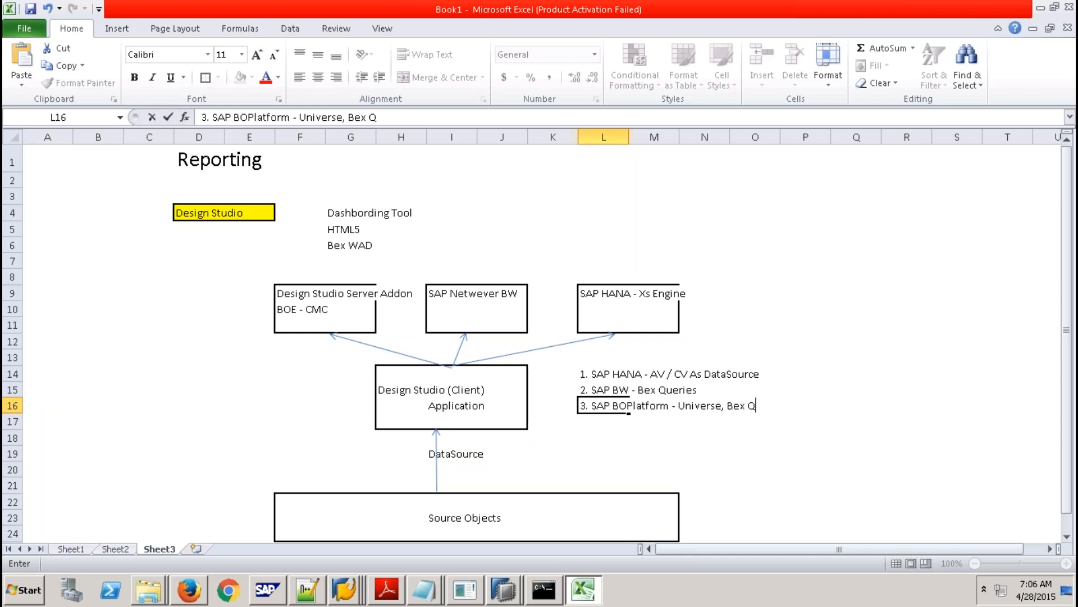
type("ueries, HANA")
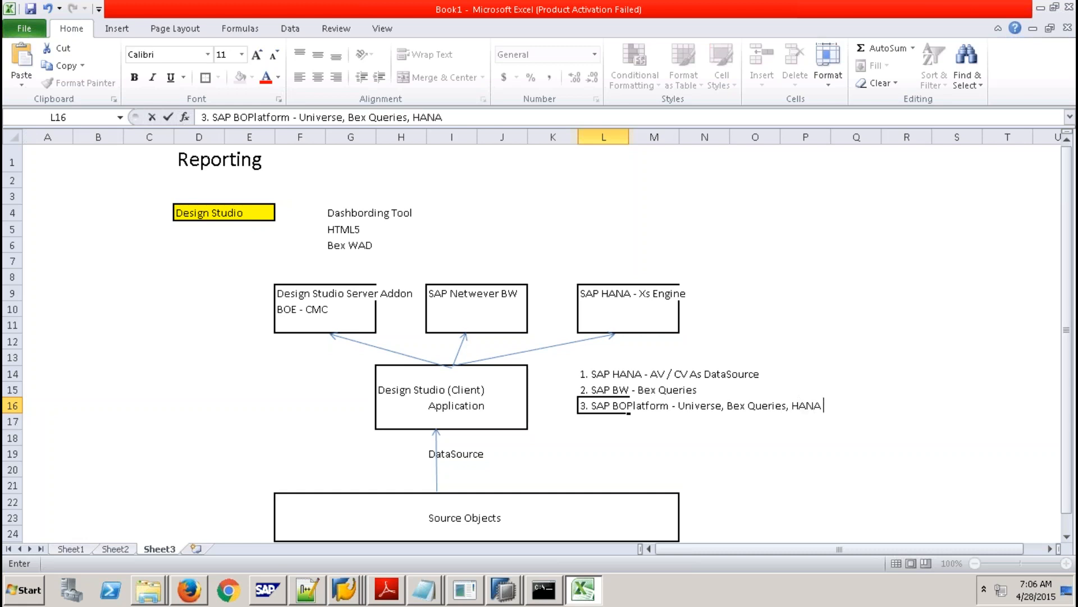
type(" V")
key("BackSpace")
key("BackSpace")
key("BackSpace")
key("BackSpace")
key("BackSpace")
key("BackSpace")
key("BackSpace")
key("BackSpace")
left_click(786, 374)
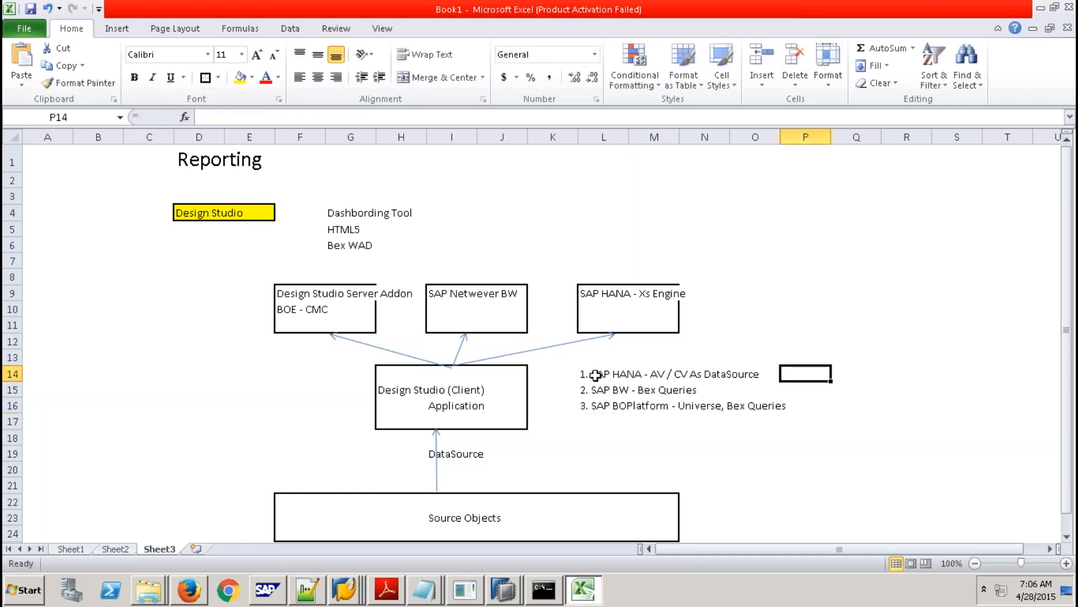
Select the L14:P16 list and bring the Data Provisioning Agent Configuration window forward.
left_click_drag(584, 376, 786, 411)
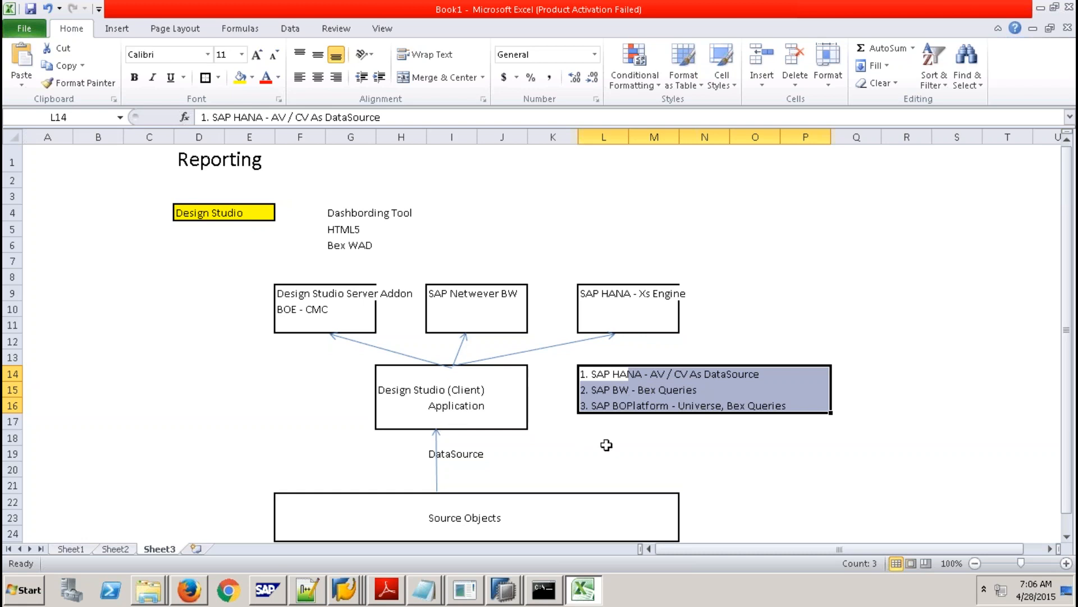
left_click(469, 593)
Close the Data Provisioning Agent window, launch Design Studio (64 bit) from the Start menu, and skip the SAP HANA logon.
left_click(835, 91)
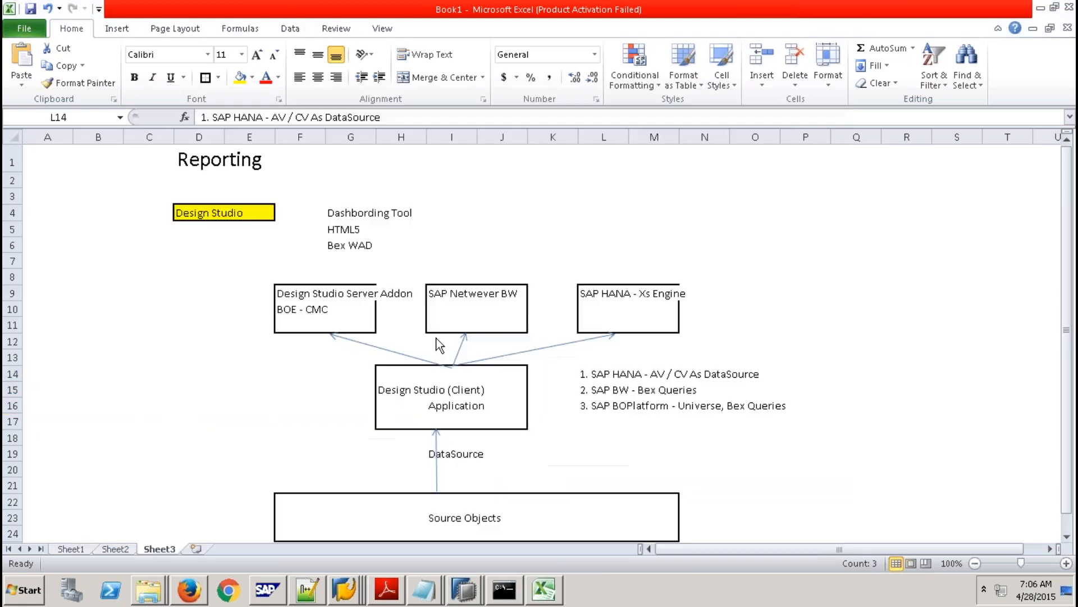
left_click(26, 590)
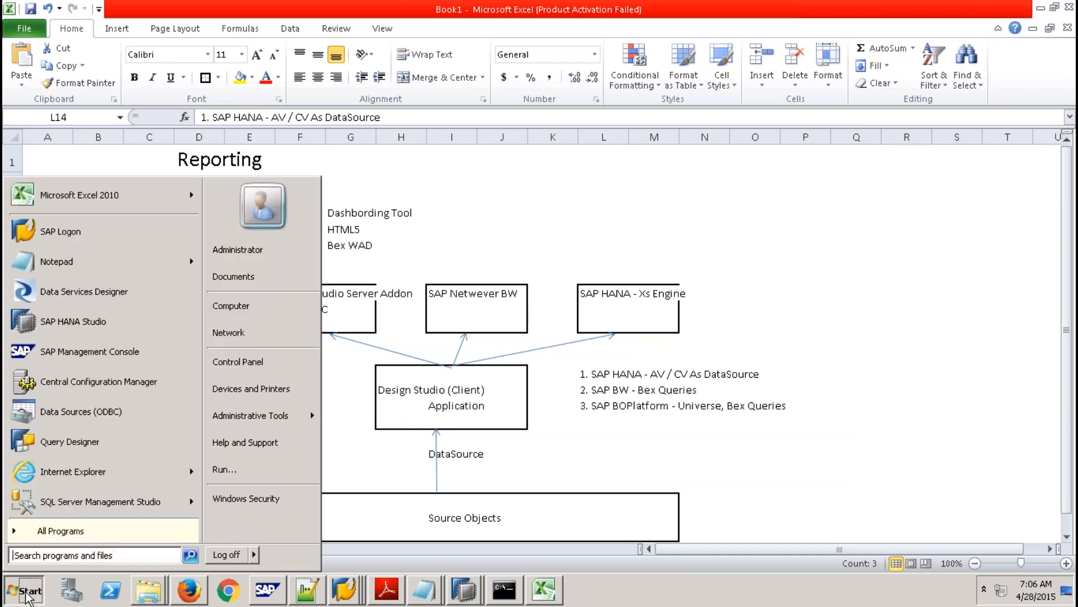
left_click(69, 528)
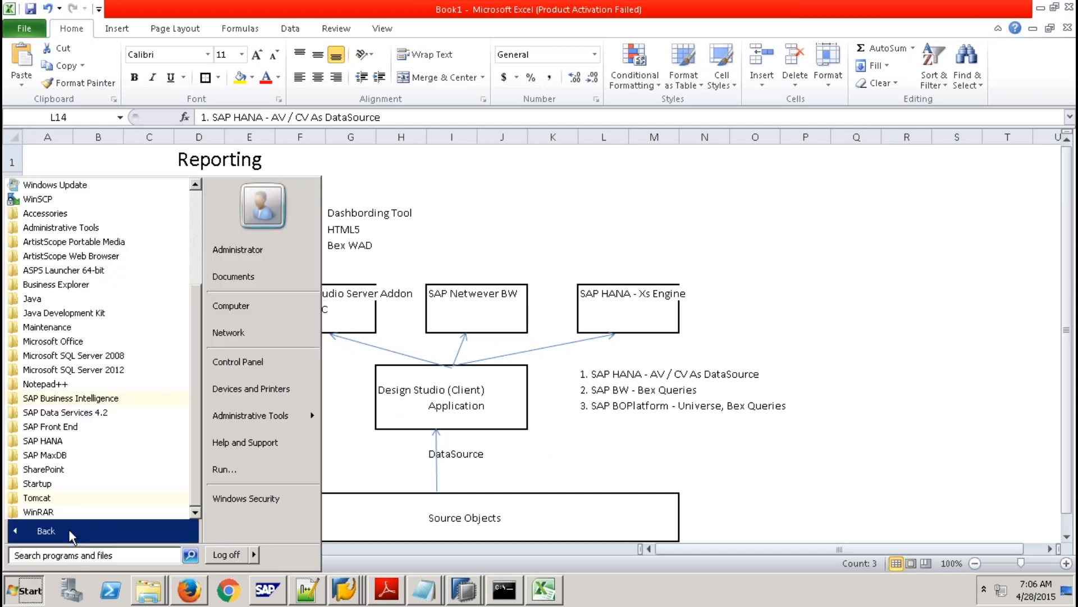
left_click(85, 400)
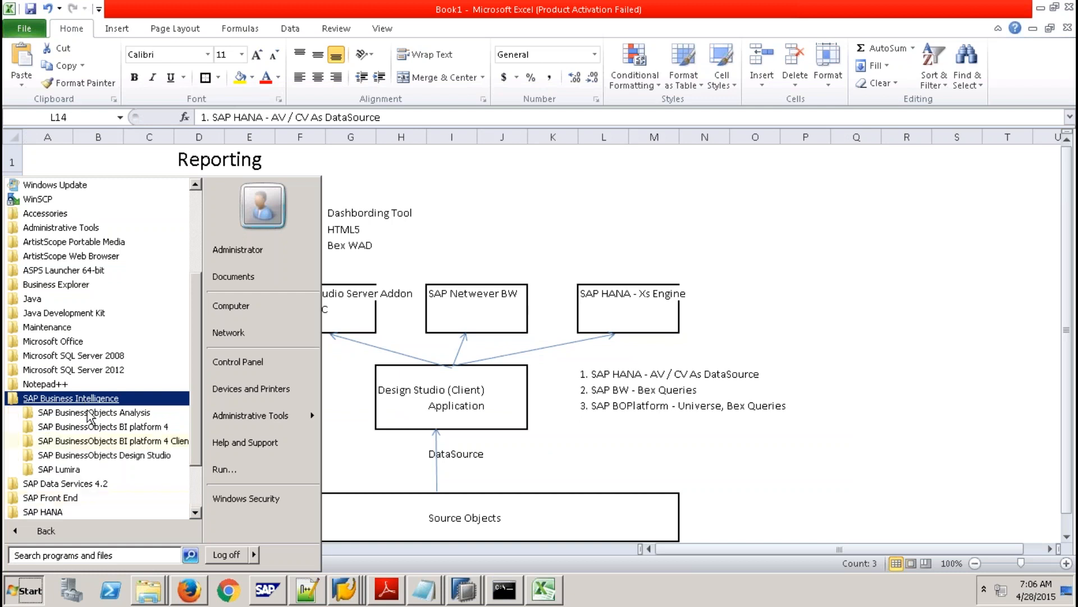
left_click(89, 458)
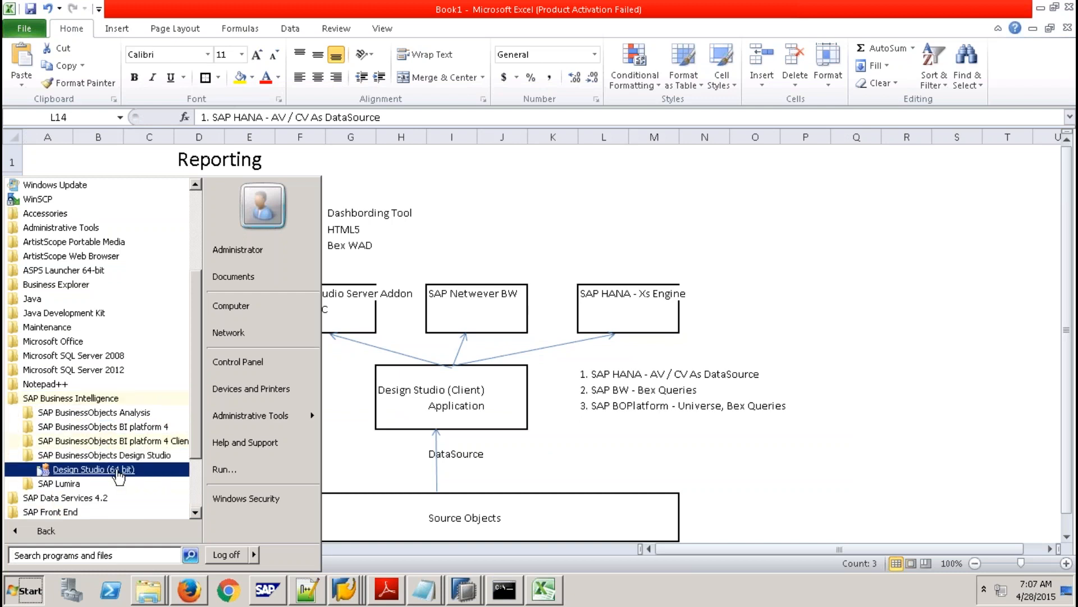
left_click(92, 468)
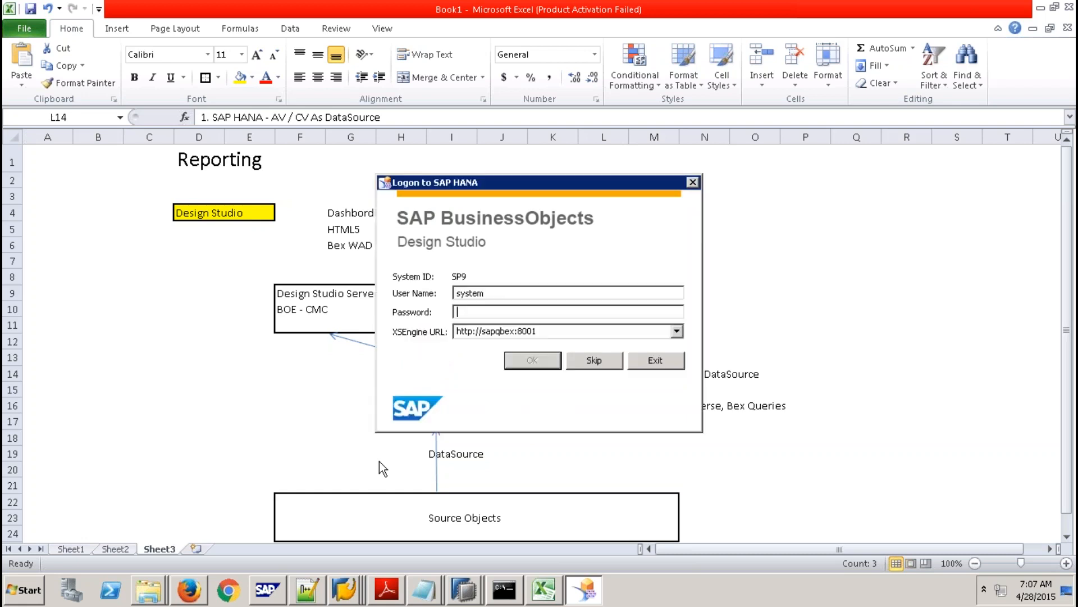
left_click(604, 361)
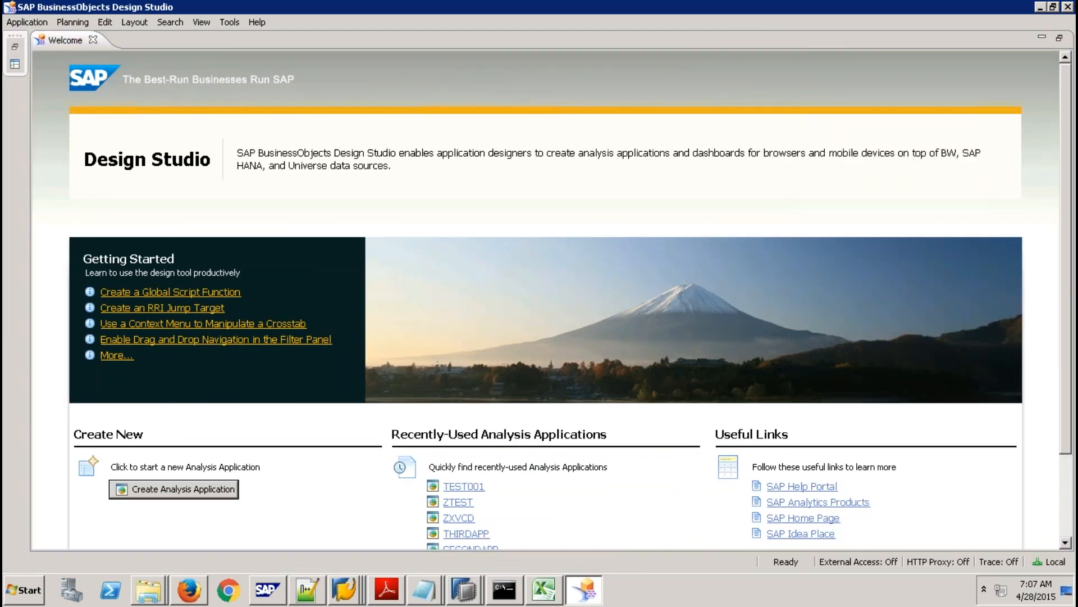
Close the Welcome page and keep SAP HANA as the preferred startup mode in Preferences.
left_click(94, 40)
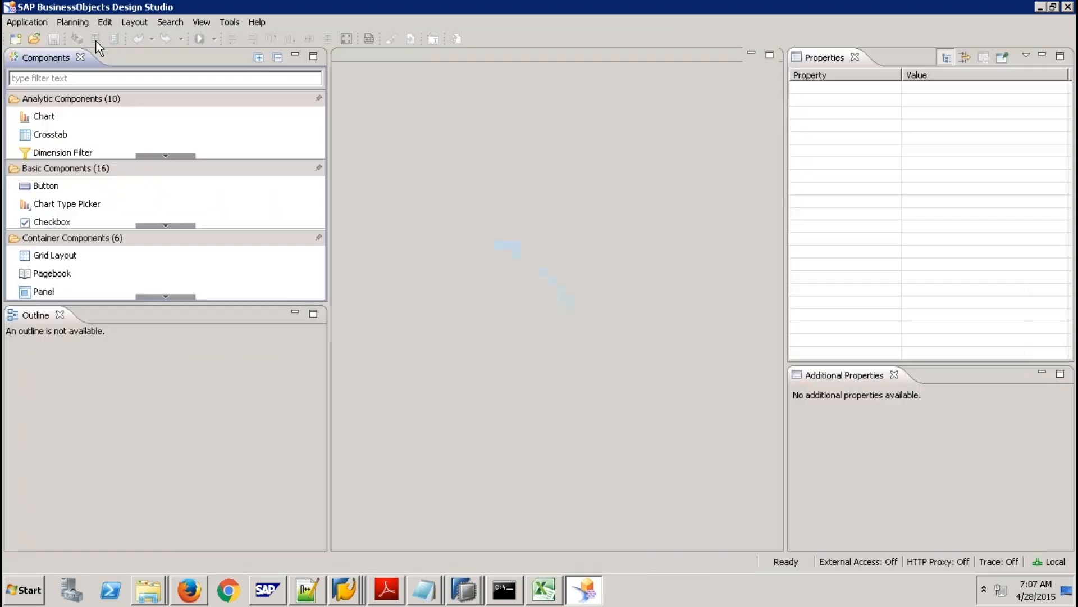
left_click(240, 22)
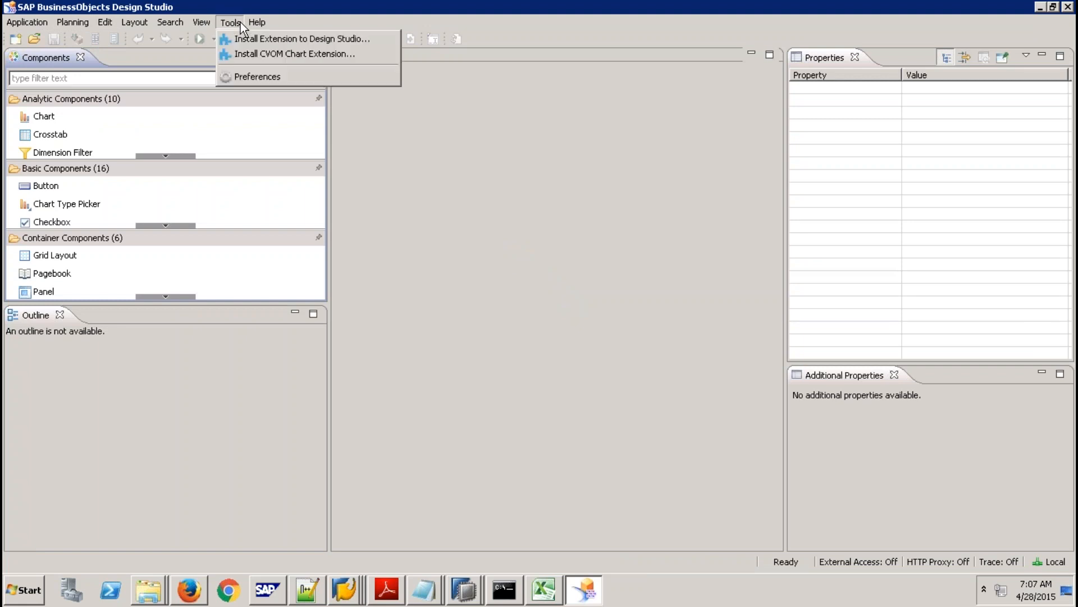
left_click(259, 77)
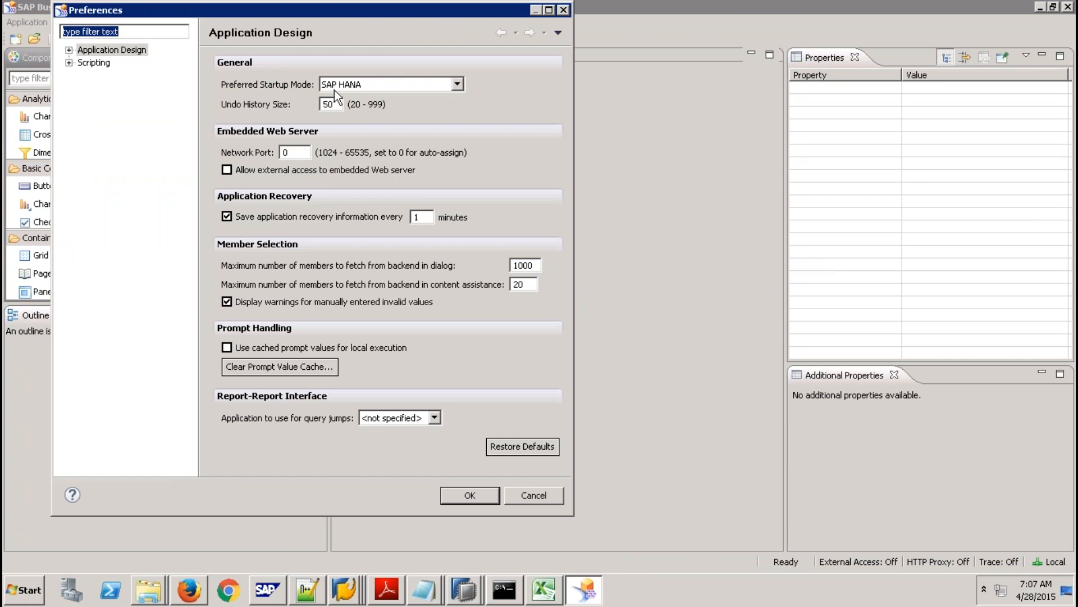
left_click(456, 87)
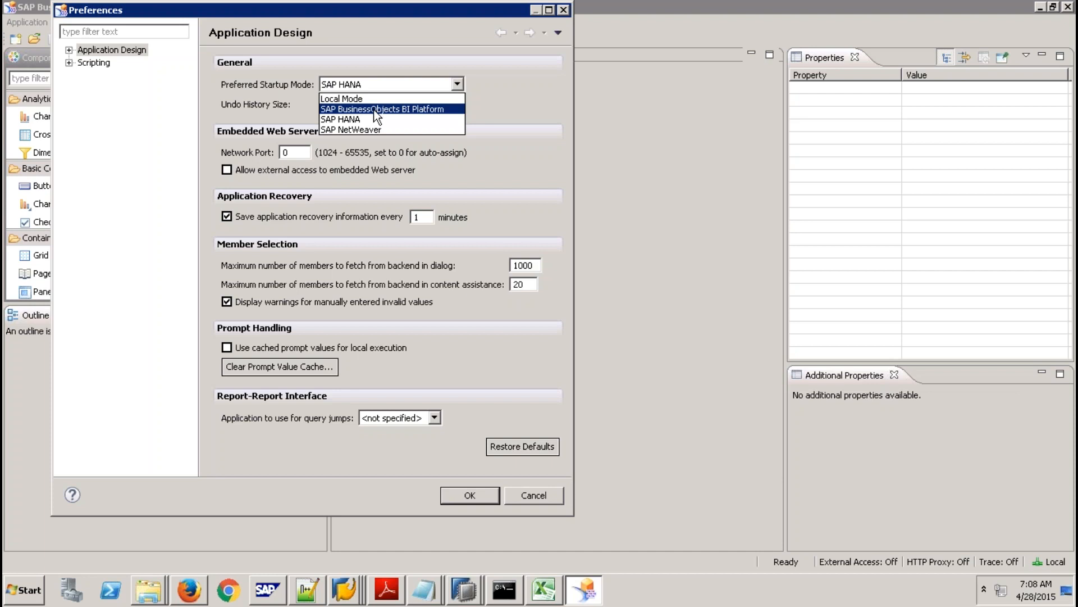
left_click(370, 119)
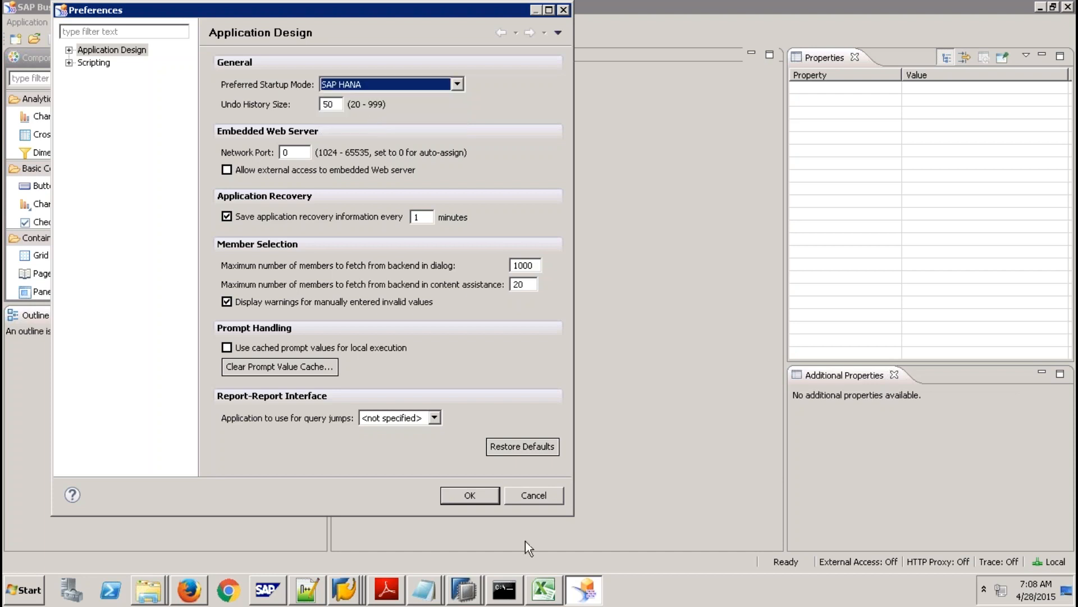
Confirm the preferences and relaunch Design Studio (64 bit) from the Start menu.
left_click(471, 501)
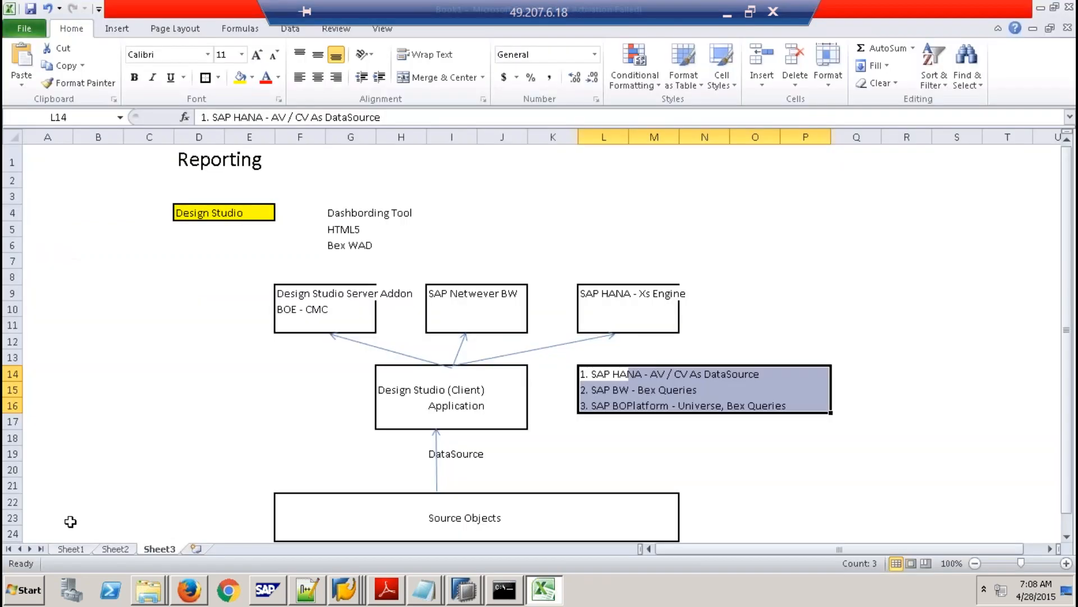
left_click(17, 586)
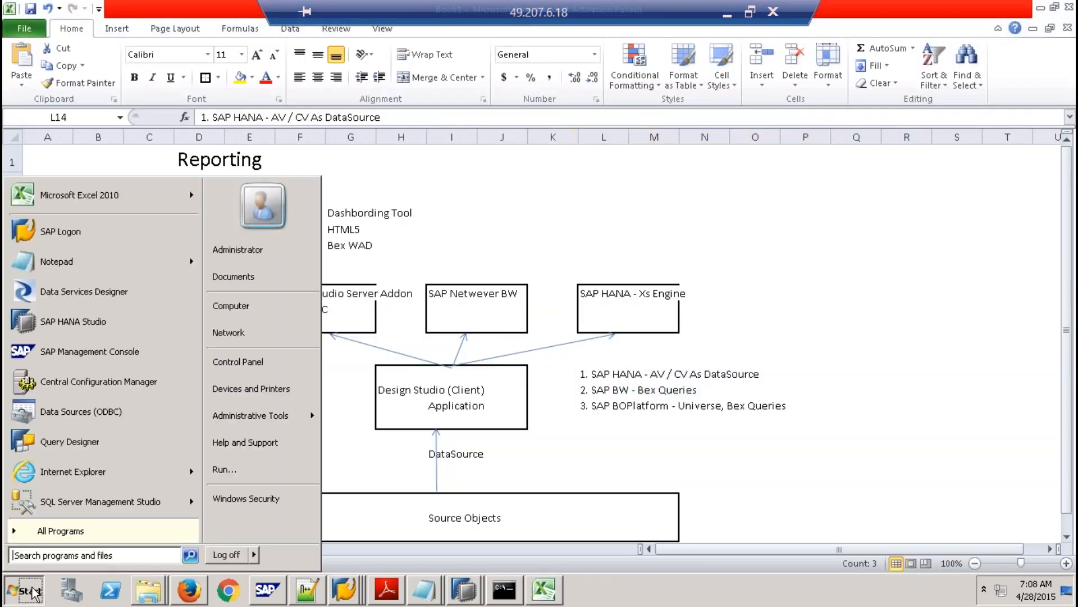
left_click(72, 529)
left_click(87, 400)
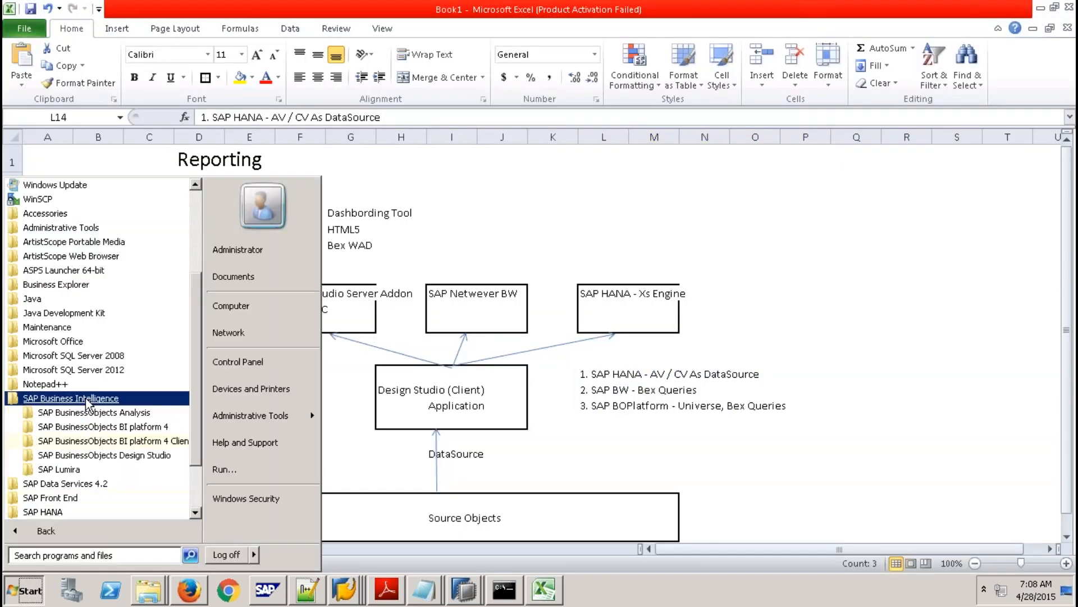
left_click(132, 455)
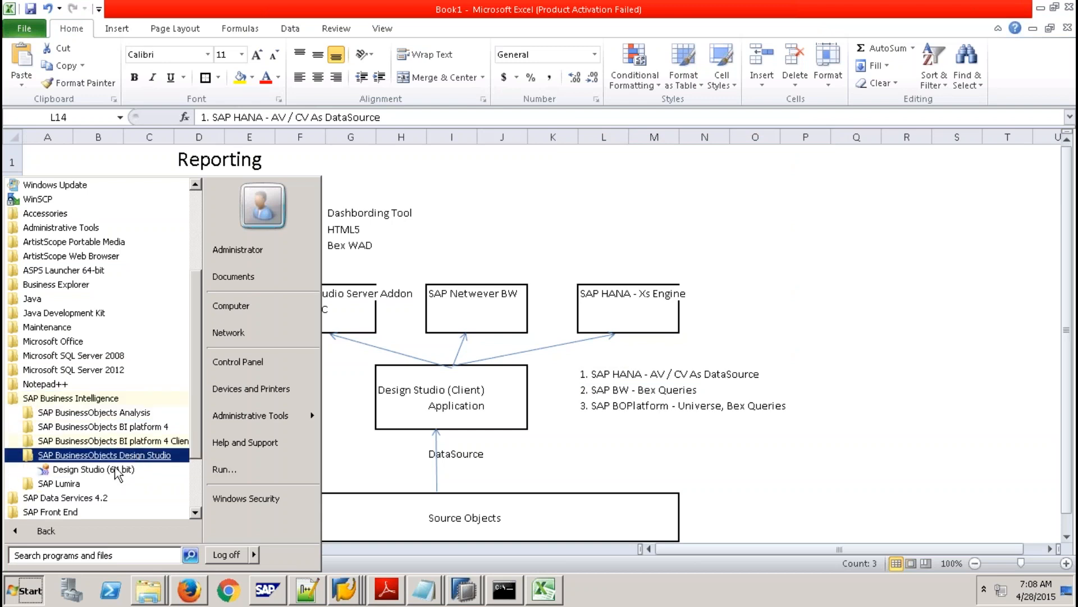
left_click(130, 469)
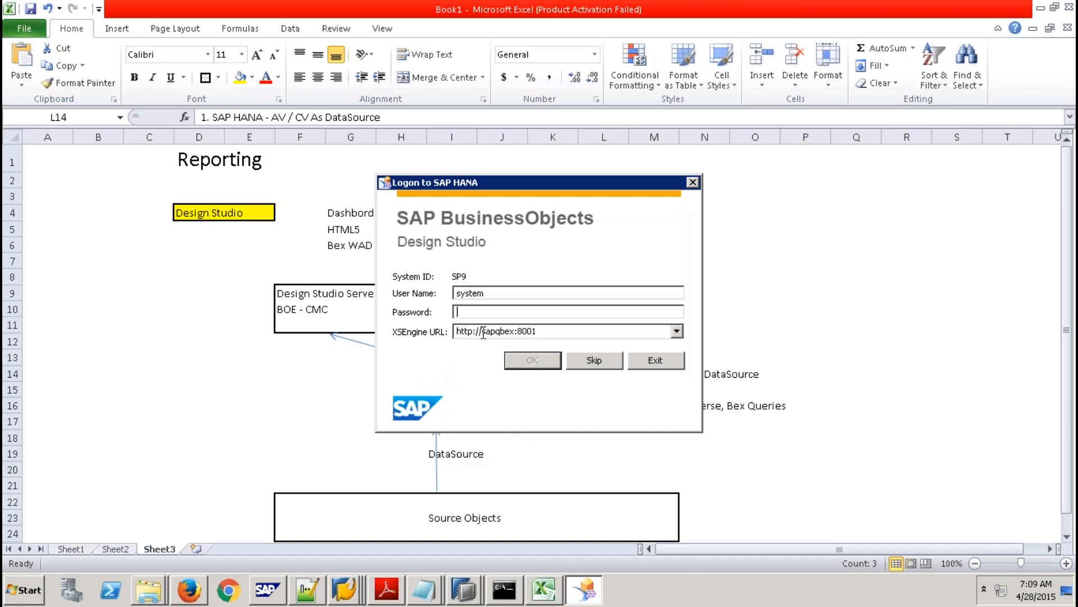
Check the XSEngine URL, enter the account password, and log on to SAP HANA.
double_click(548, 332)
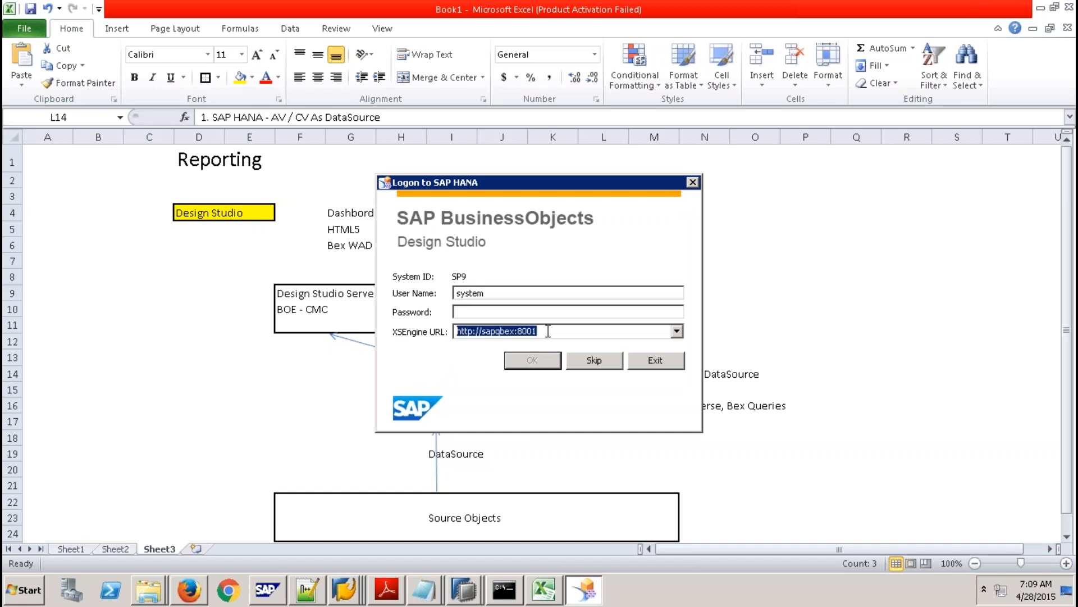
left_click(490, 293)
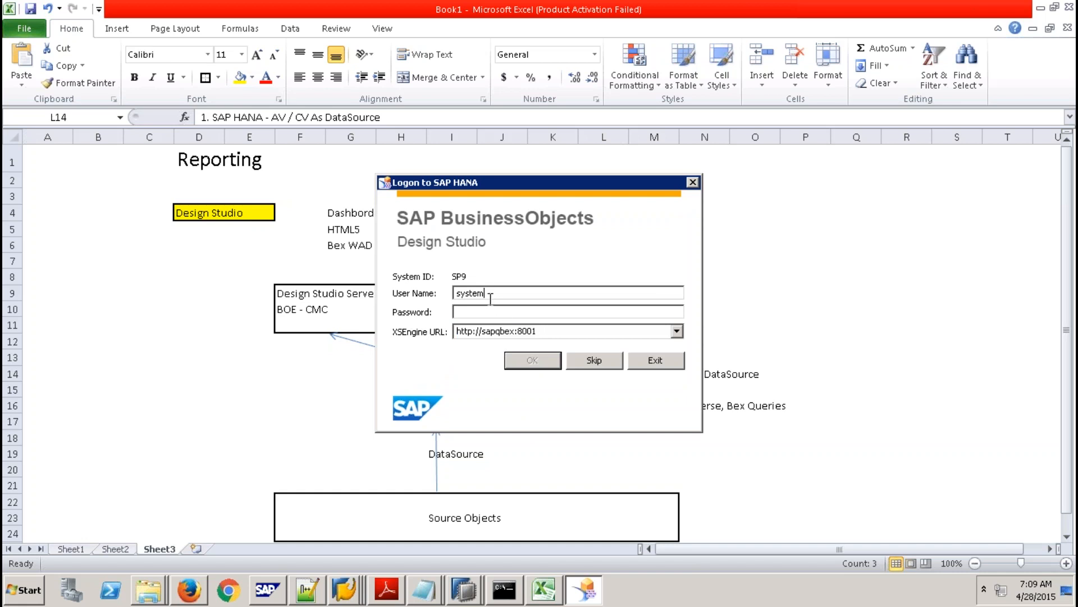
key("Tab")
type("m*********")
left_click(532, 361)
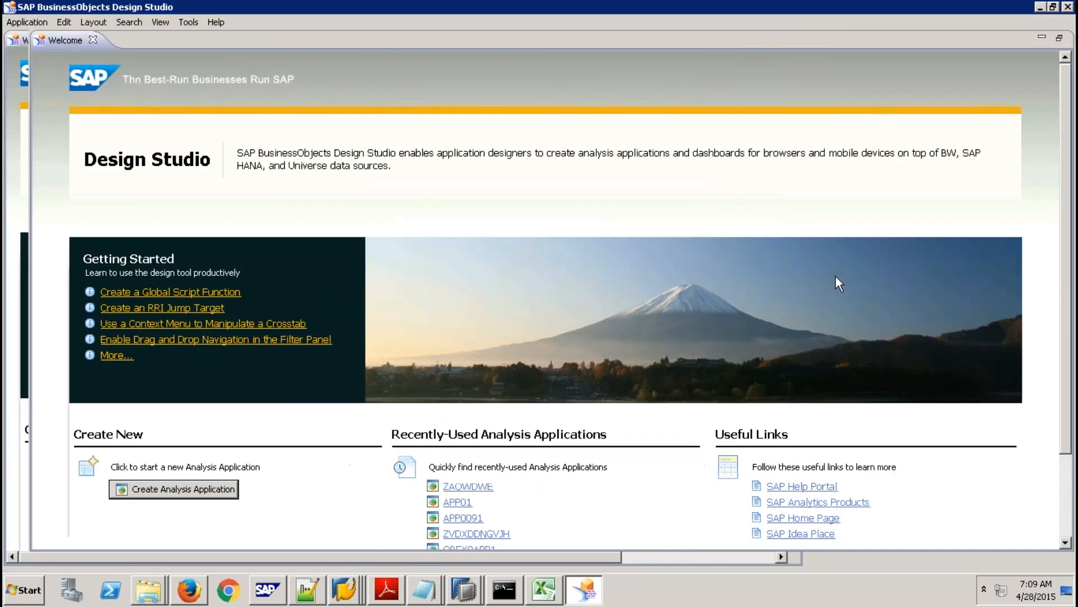
Close the Welcome page and create a Blank-template application named ZTEST009.
left_click(93, 39)
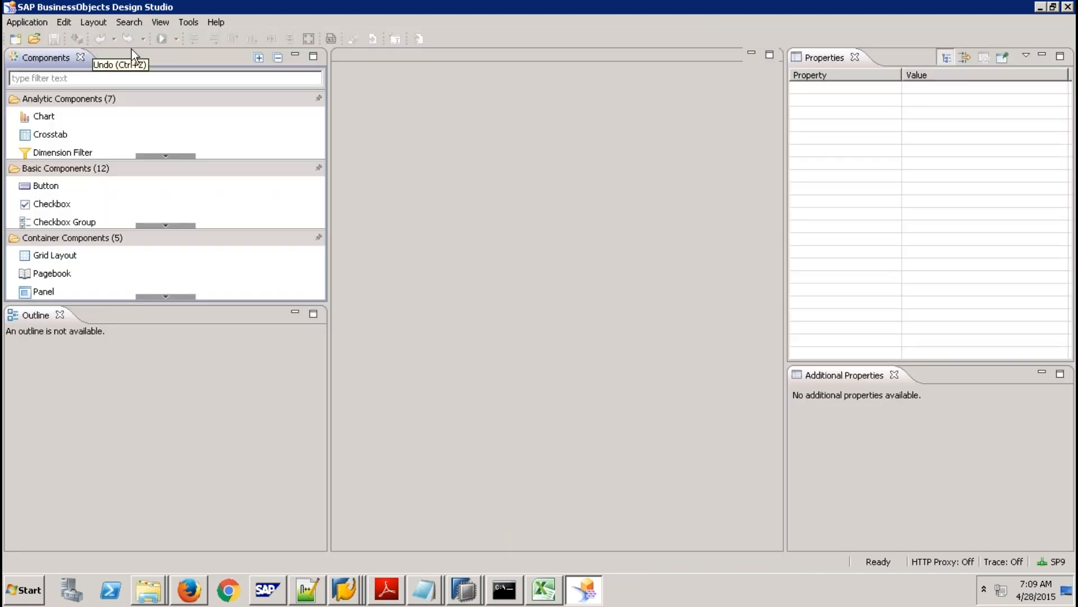
left_click(17, 41)
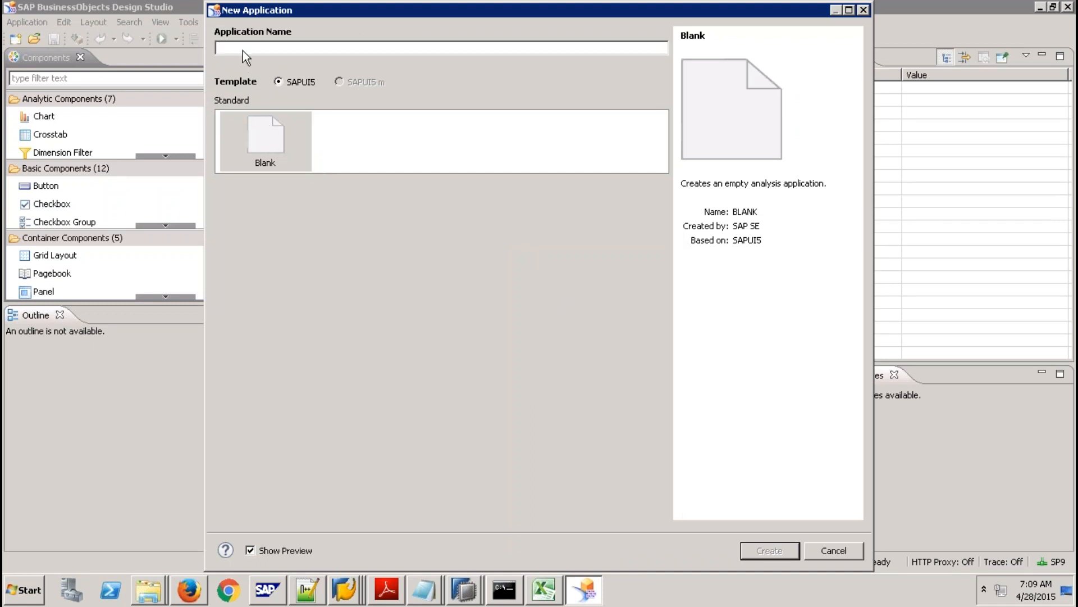
type("ZTEST")
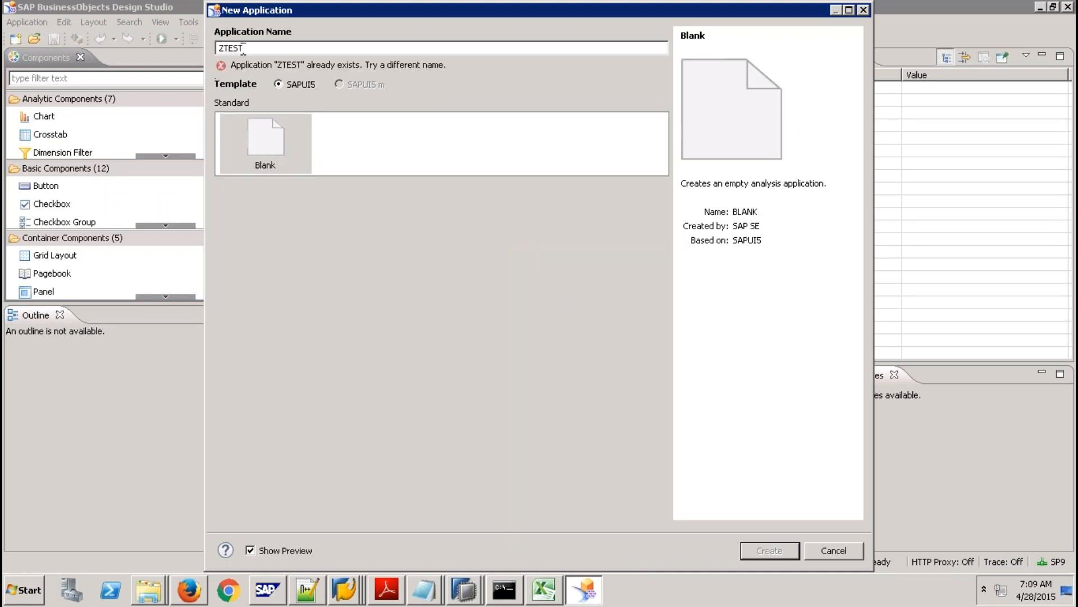
type("009")
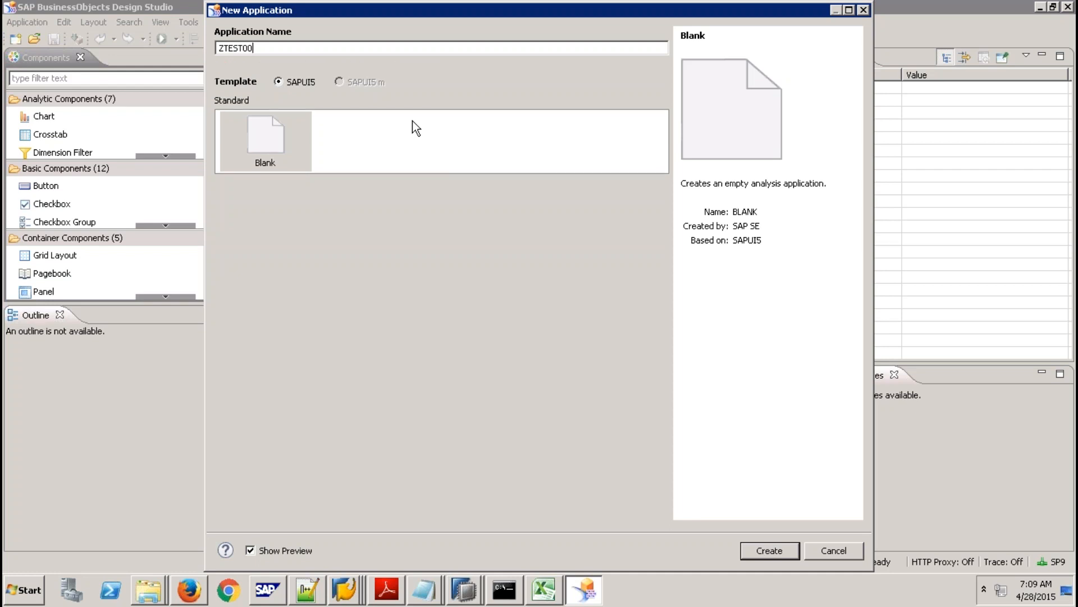
left_click(770, 550)
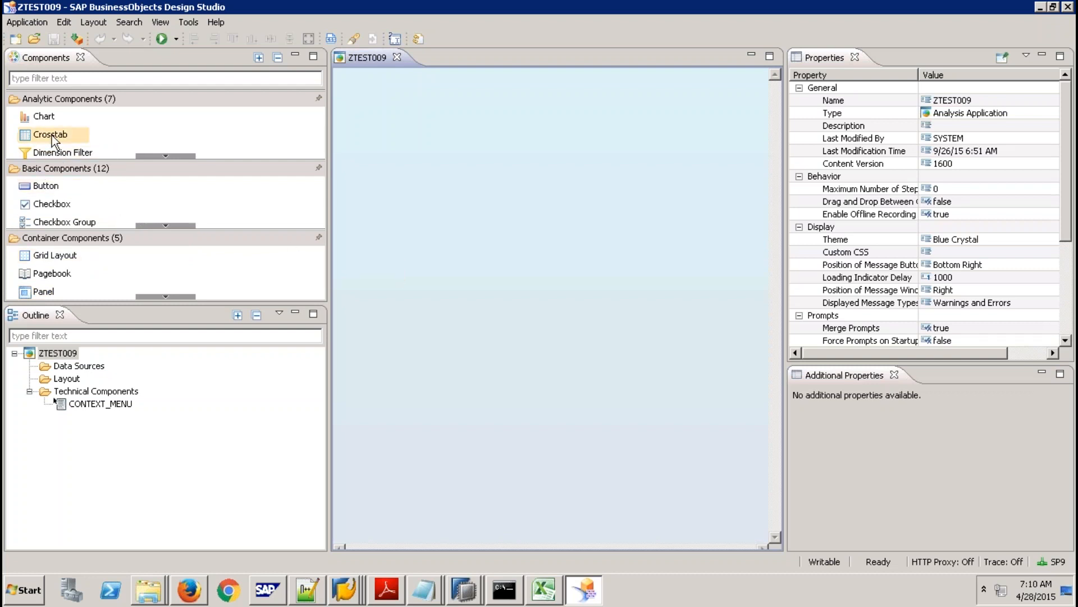
Drop a Crosstab onto the canvas and move it toward the top-left.
left_click_drag(51, 134, 446, 157)
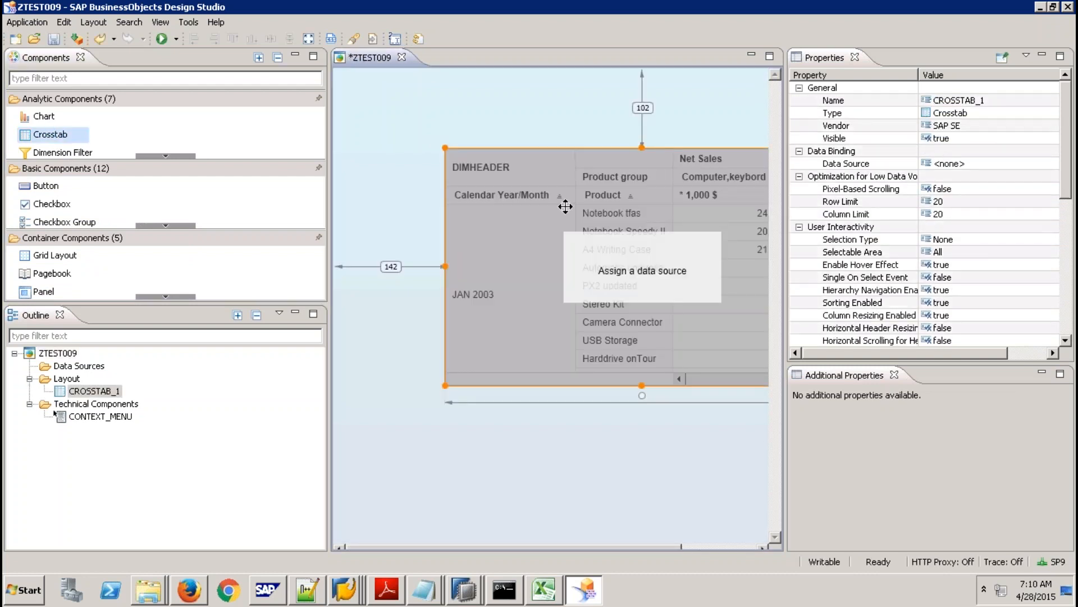
left_click_drag(510, 176, 457, 142)
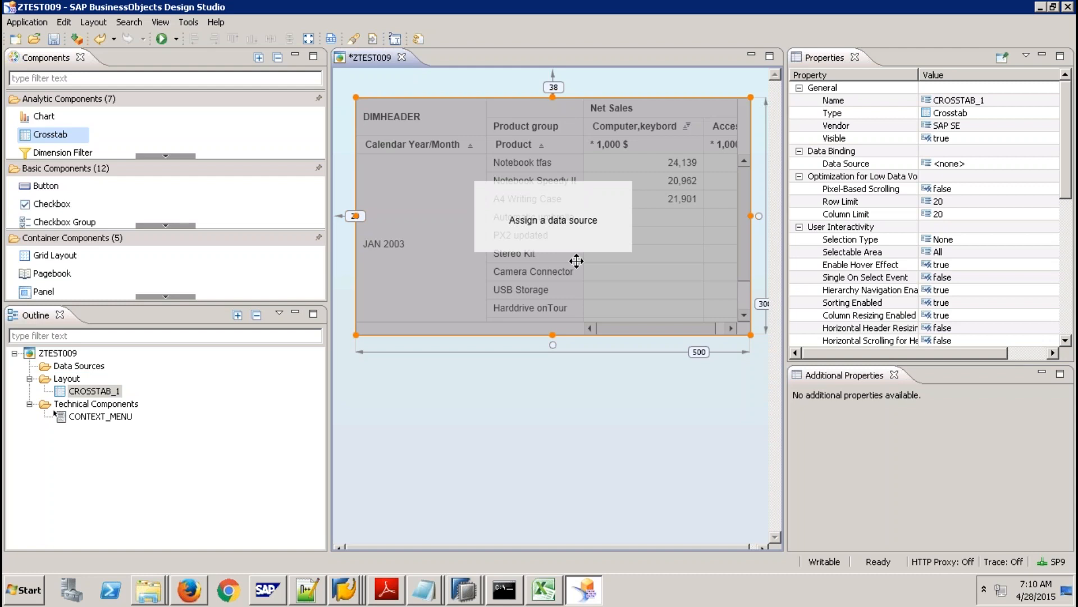
left_click(85, 366)
Start adding a new data source and browse the available HANA views.
right_click(88, 371)
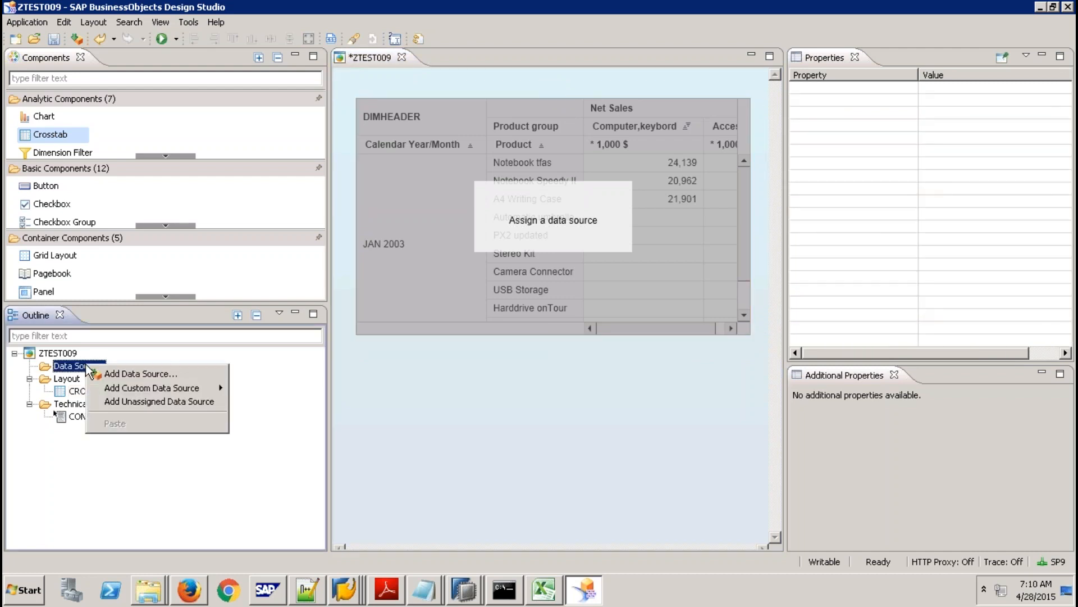
left_click(130, 373)
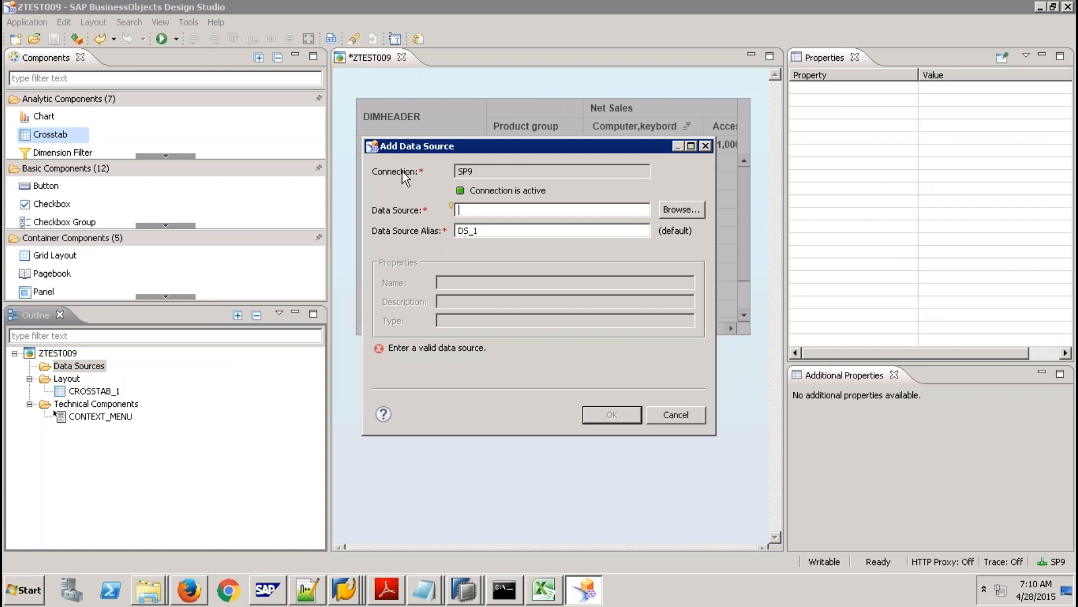
left_click_drag(485, 172, 433, 168)
left_click(681, 209)
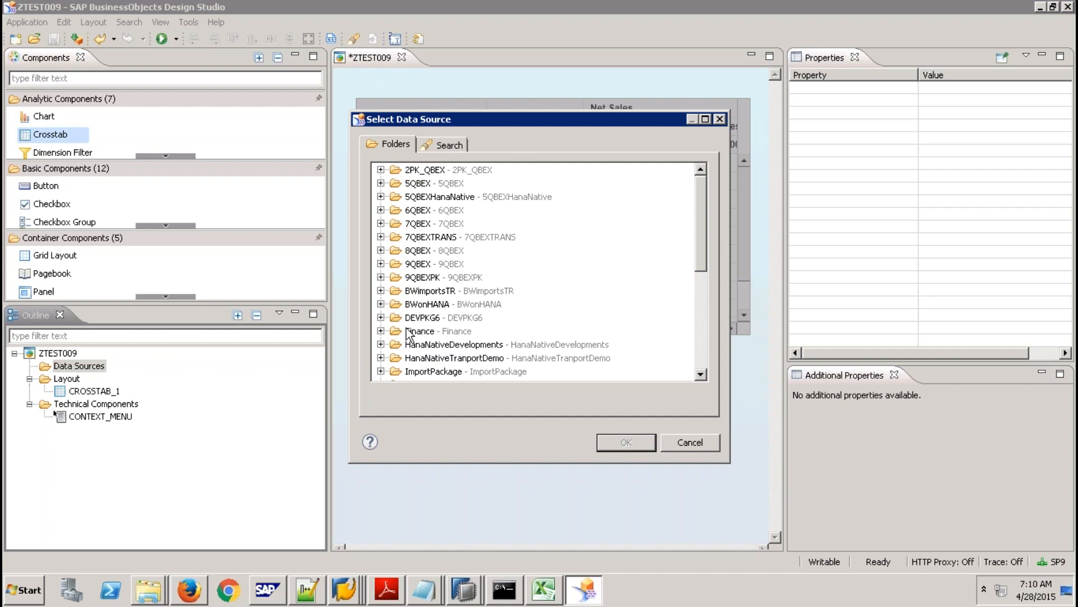
left_click(700, 280)
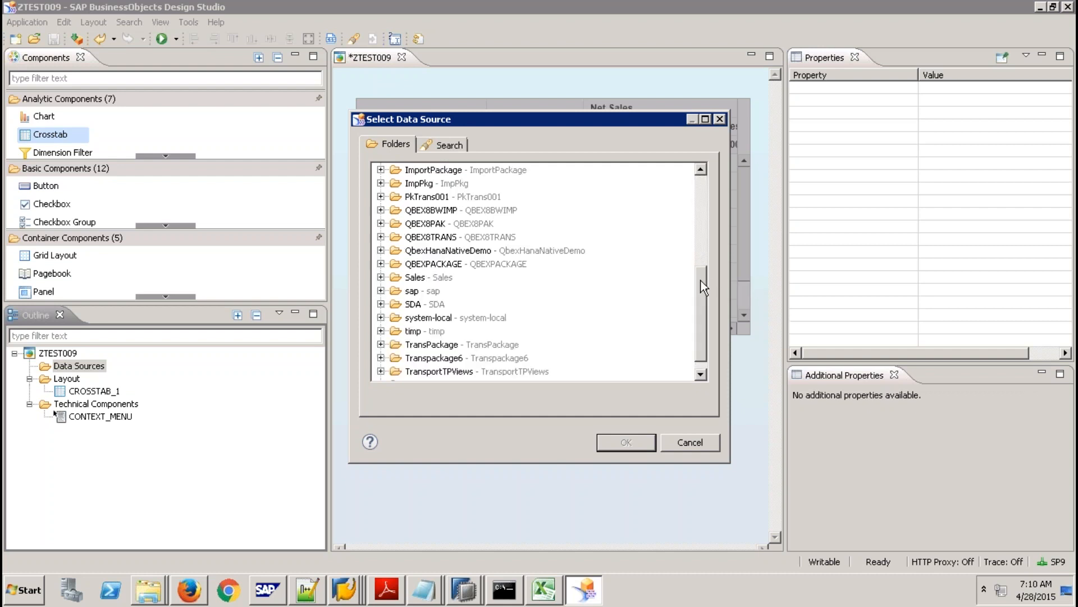
Pick CV_SALES_YEAR_COMPARISON from sap.hana.democontent.epm.models and add it as DS_1.
left_click(381, 291)
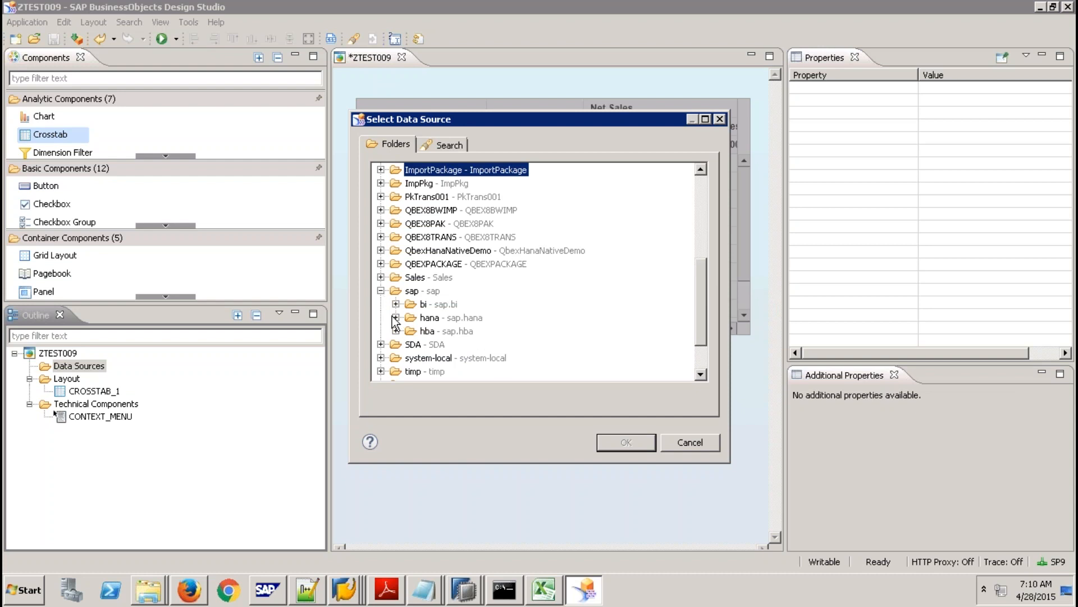
left_click(396, 318)
left_click(411, 331)
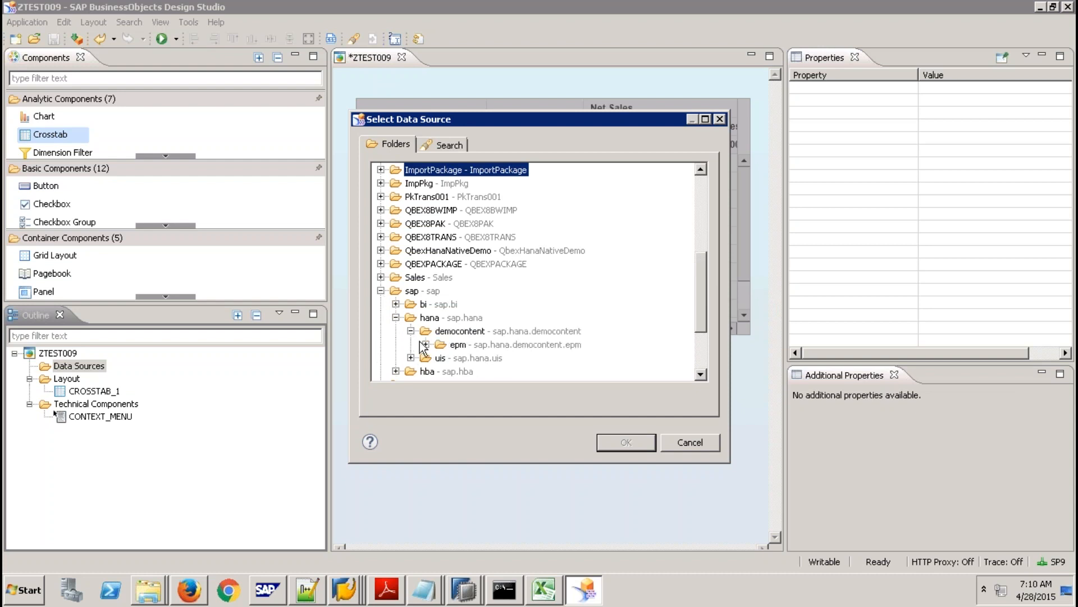
left_click(425, 344)
left_click(440, 358)
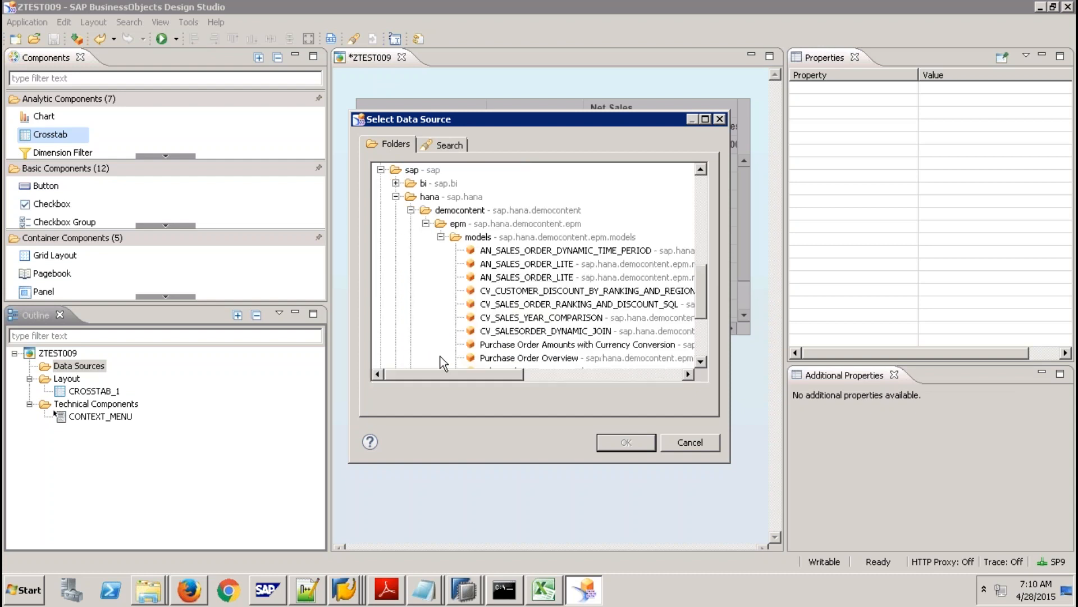
mouse_move(700, 302)
left_mouse_down()
mouse_move(702, 328)
mouse_move(702, 319)
left_mouse_up()
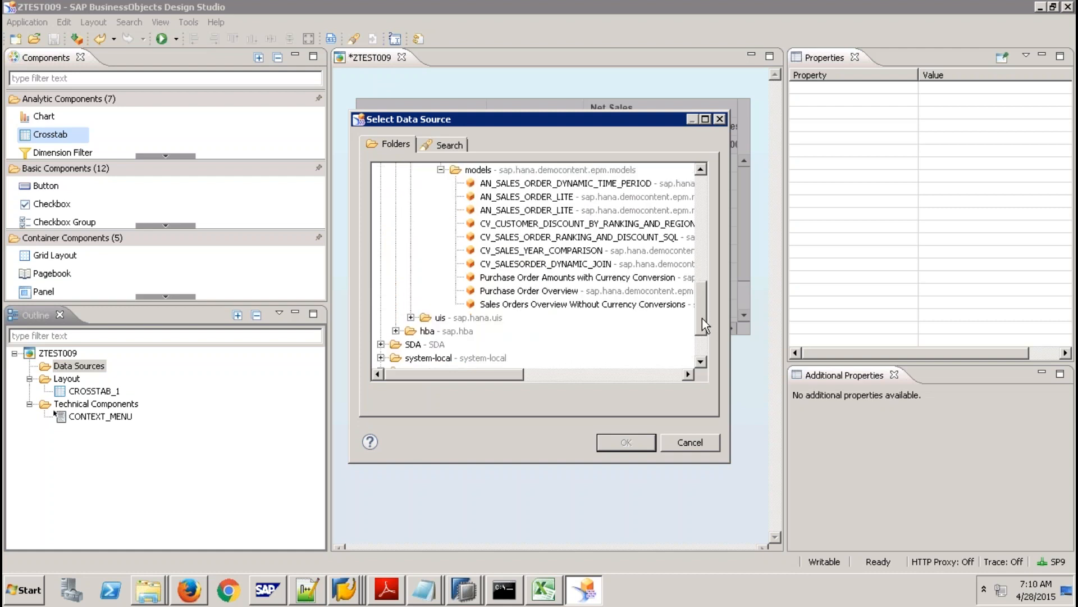
left_click(561, 251)
left_click(623, 441)
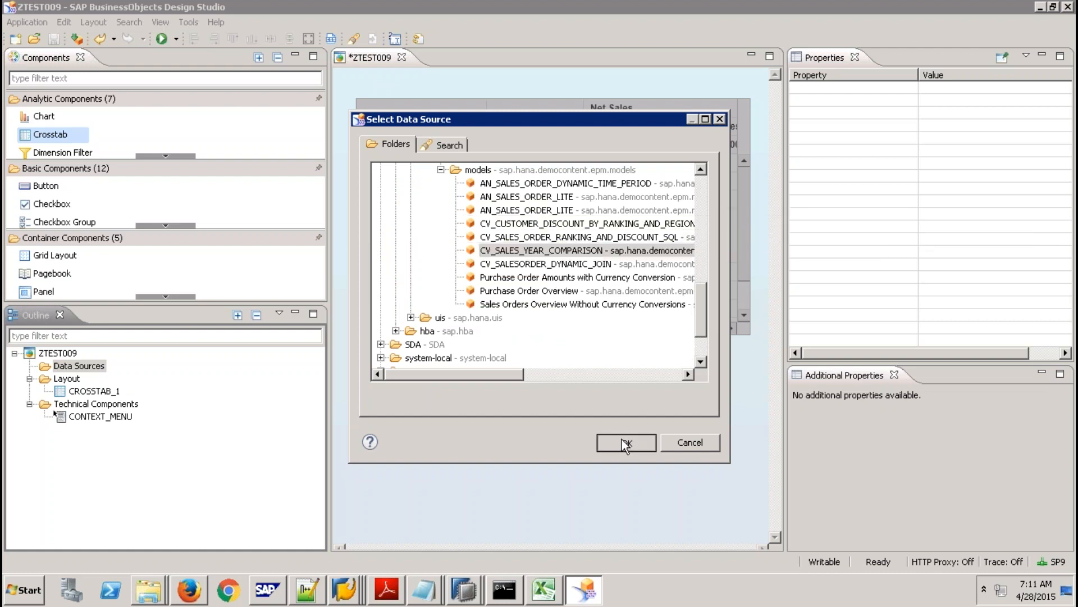
left_click(605, 416)
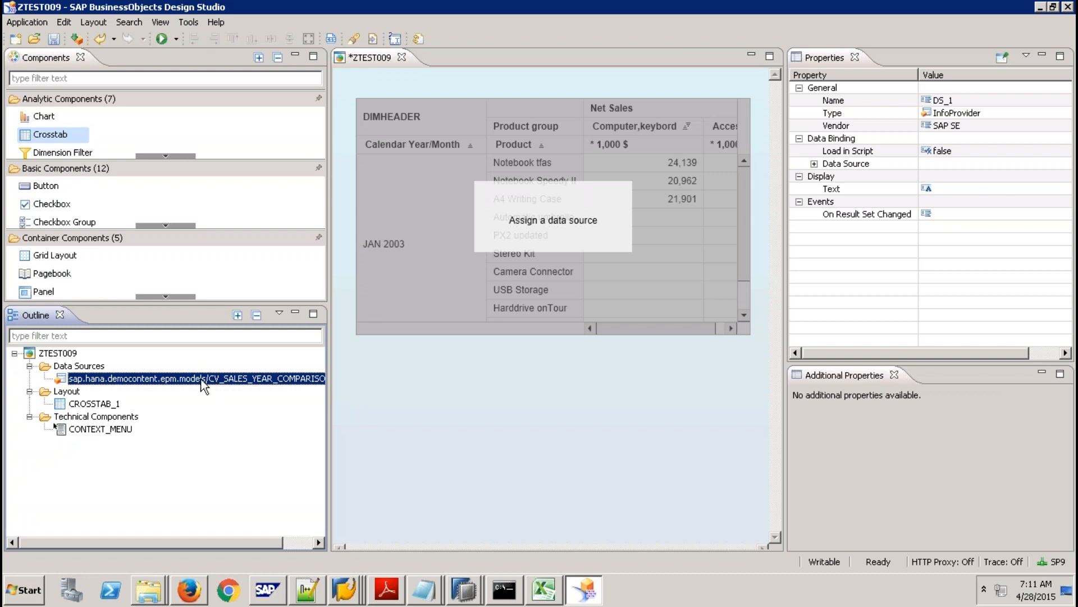
Edit DS_1's initial view to place PRODUCT_CATEGORY in rows beside the NETAMOUNT measures.
right_click(202, 385)
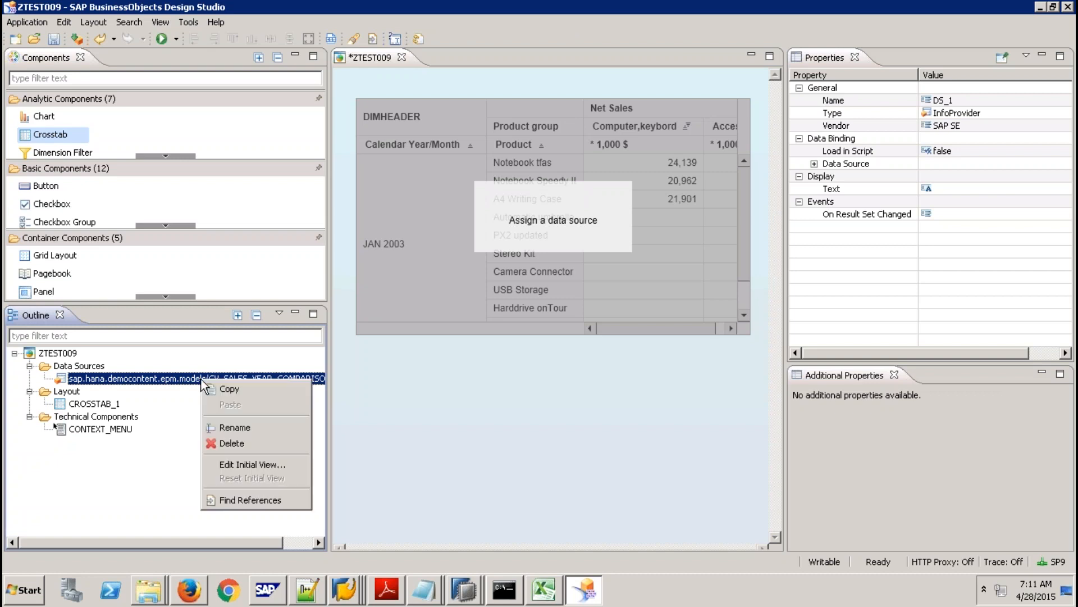
left_click(263, 464)
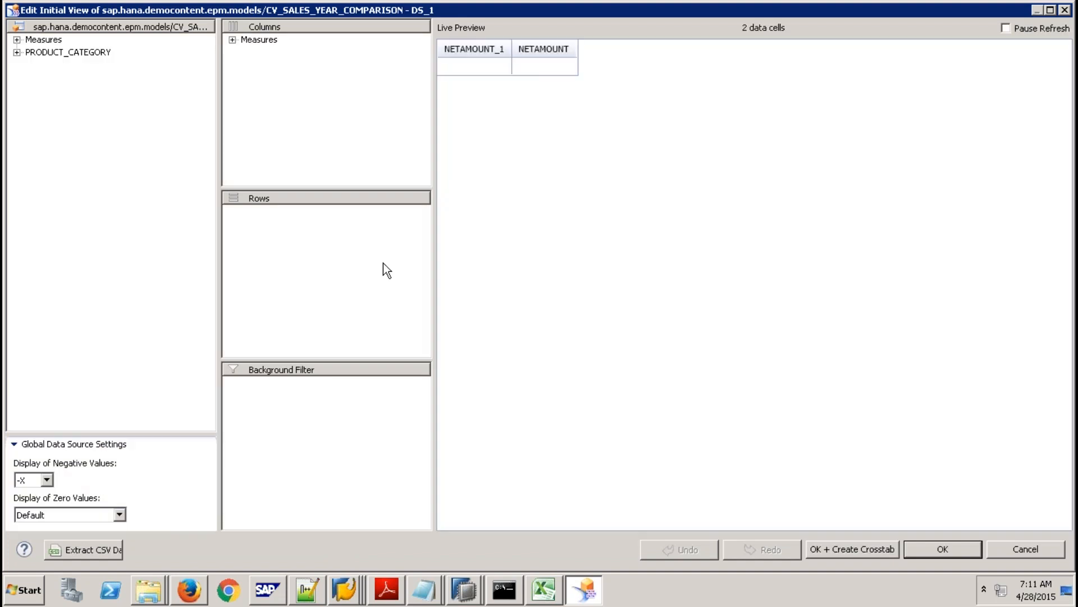
left_click(232, 41)
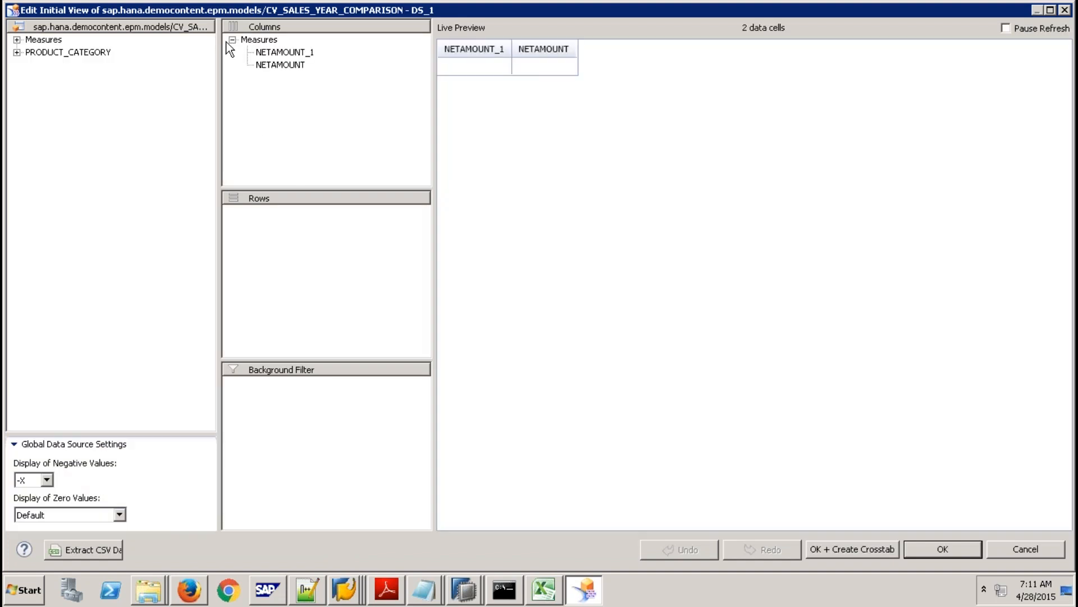
left_click(17, 53)
left_click_drag(50, 53, 337, 212)
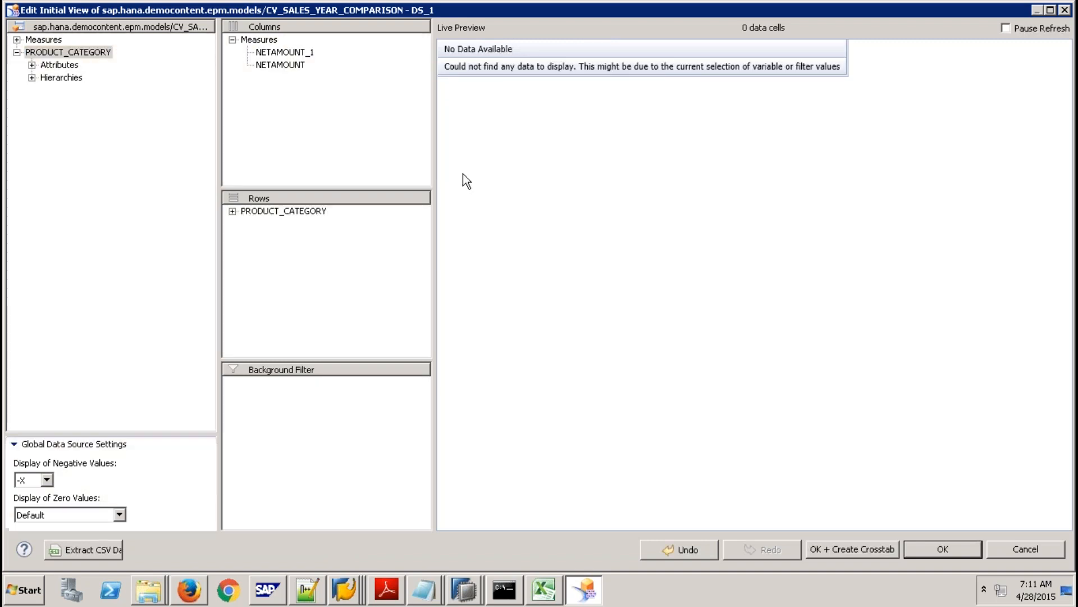
left_click(935, 551)
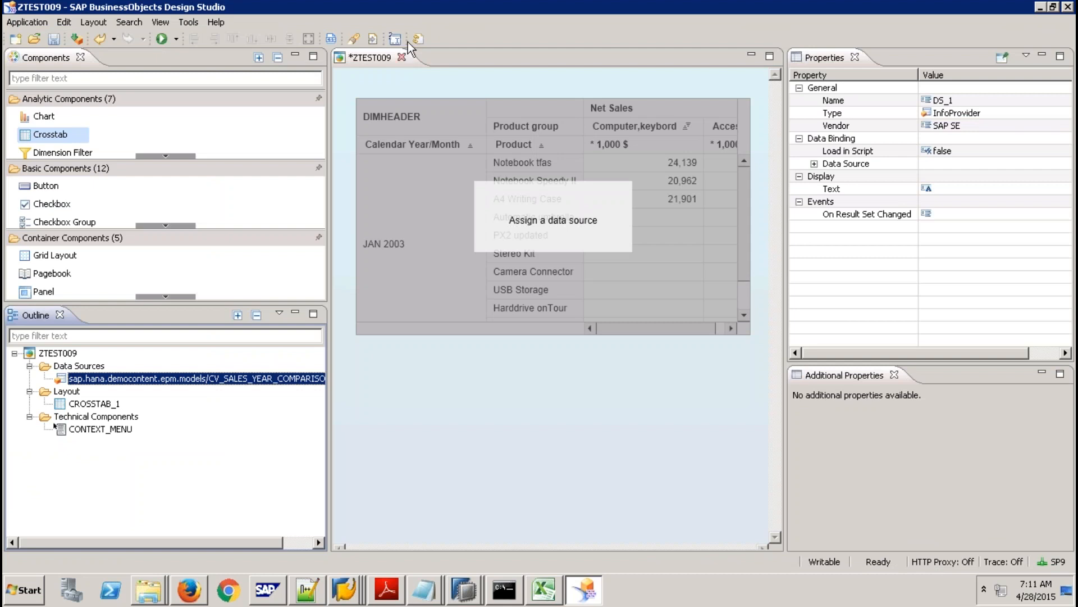
Set year prompts IP_YEAR_1 to 2012 and IP_YEAR_2 to 2013, then bind DS_1 to CROSSTAB_1.
left_click(393, 5)
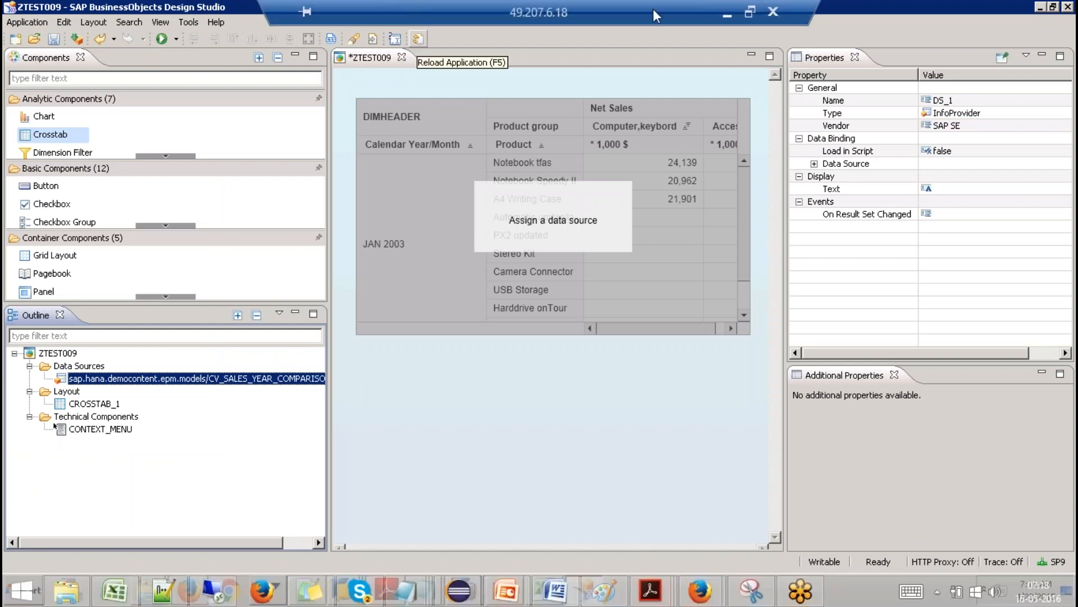
left_click(392, 41)
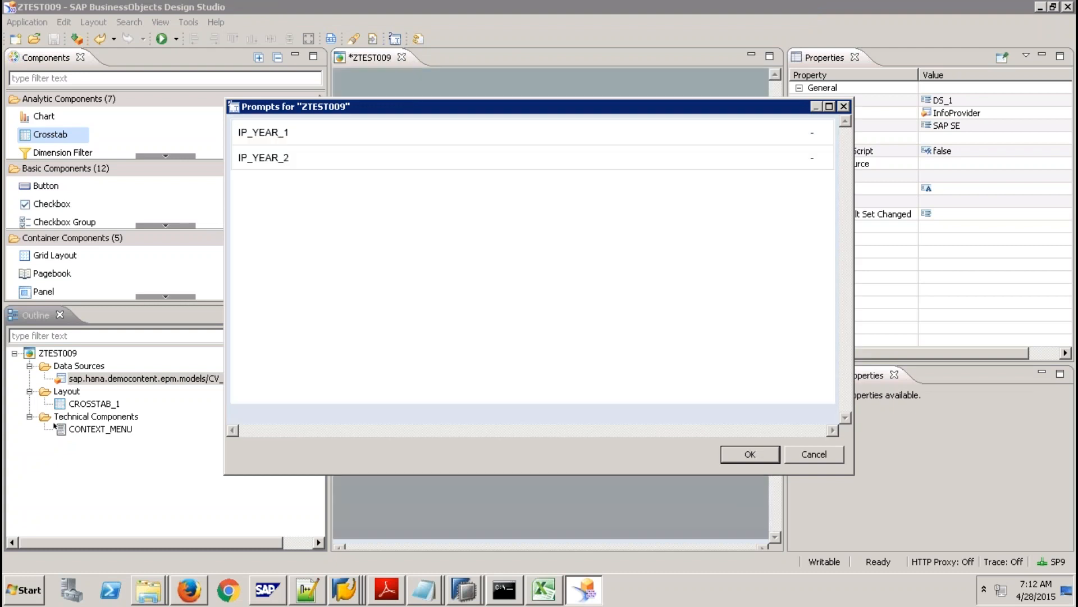
left_click(812, 132)
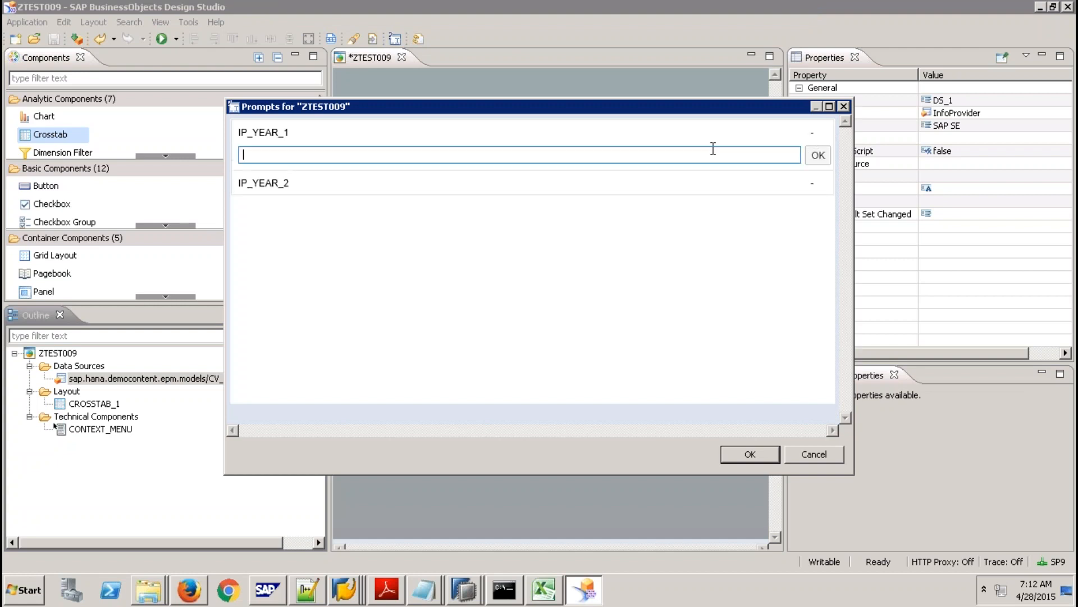
type("2012")
left_click(818, 155)
left_click(811, 158)
type("2013")
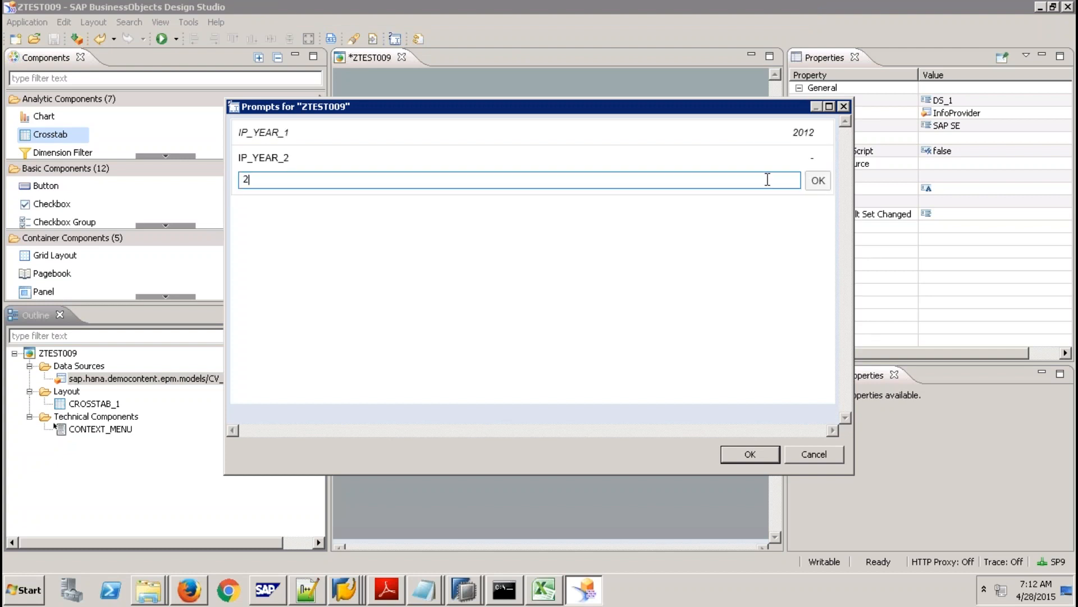
left_click(820, 181)
left_click(748, 456)
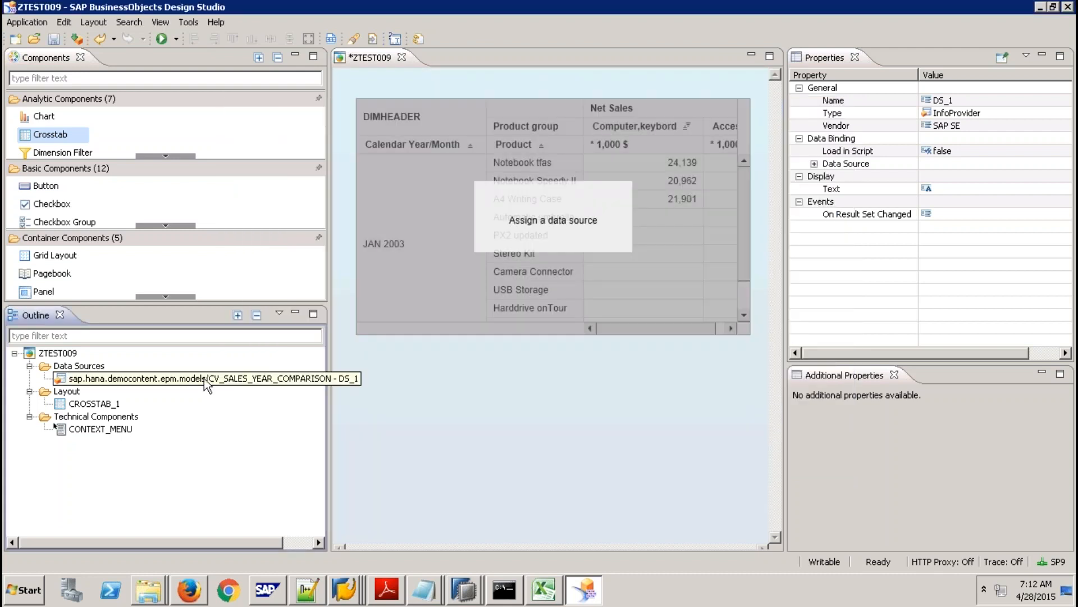
left_click_drag(207, 384, 489, 248)
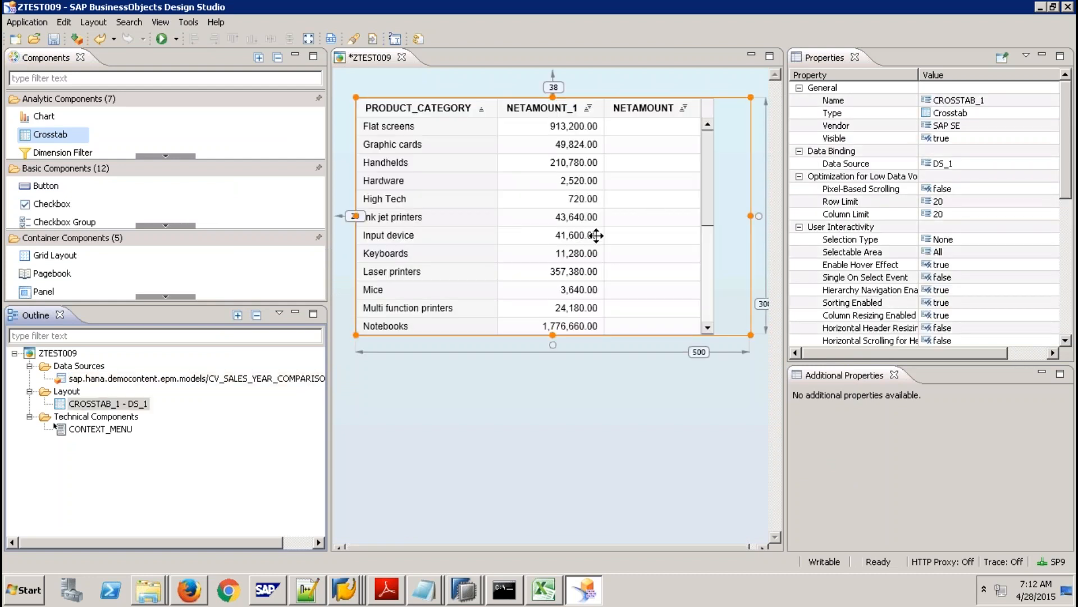
Run ZTEST009 locally in Firefox, see No Data Available, and return to Design Studio.
left_click(163, 40)
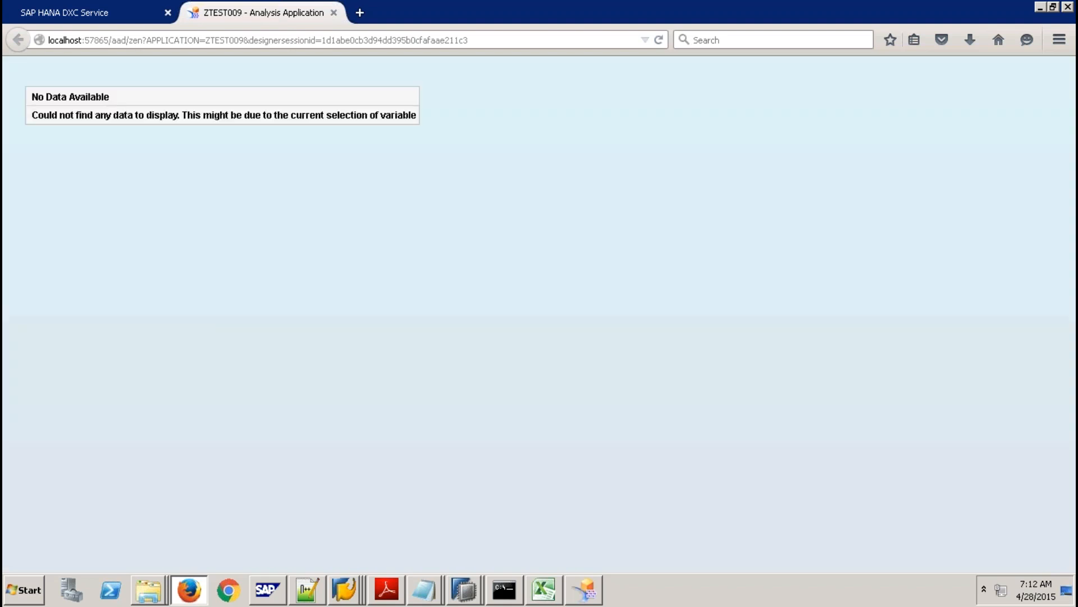
left_click(585, 589)
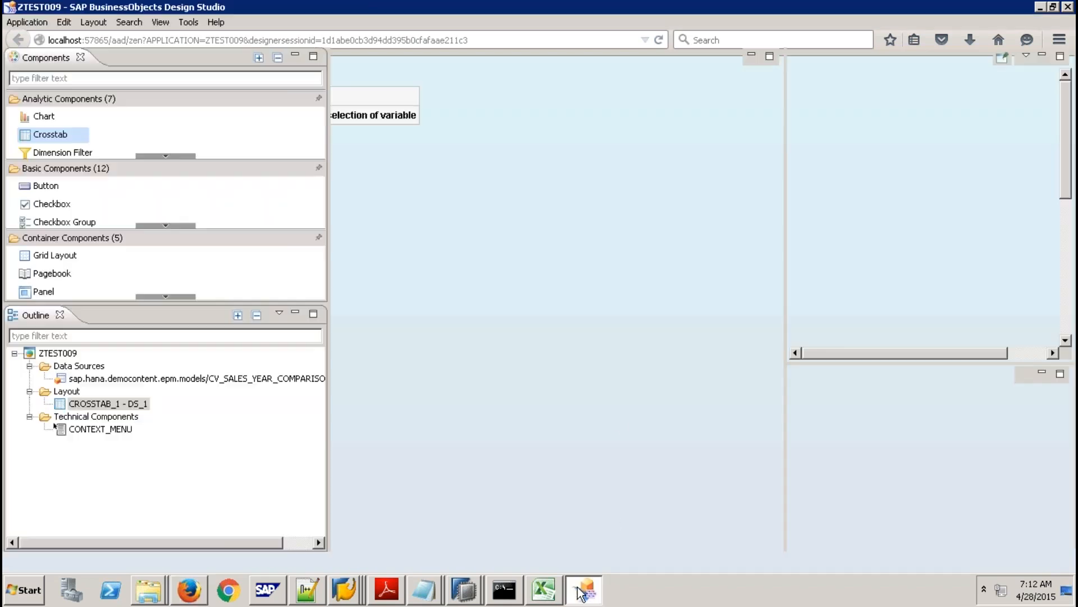
Set ZTEST009's Force Prompts on Startup to true, save it, and run it locally again.
left_click(57, 352)
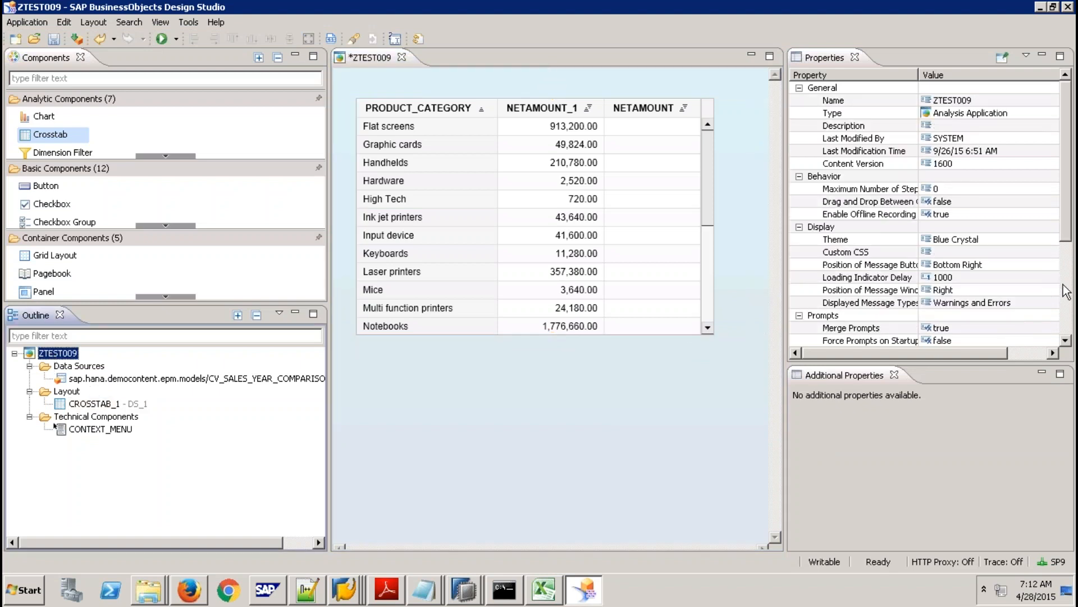
left_click_drag(1067, 233, 1069, 259)
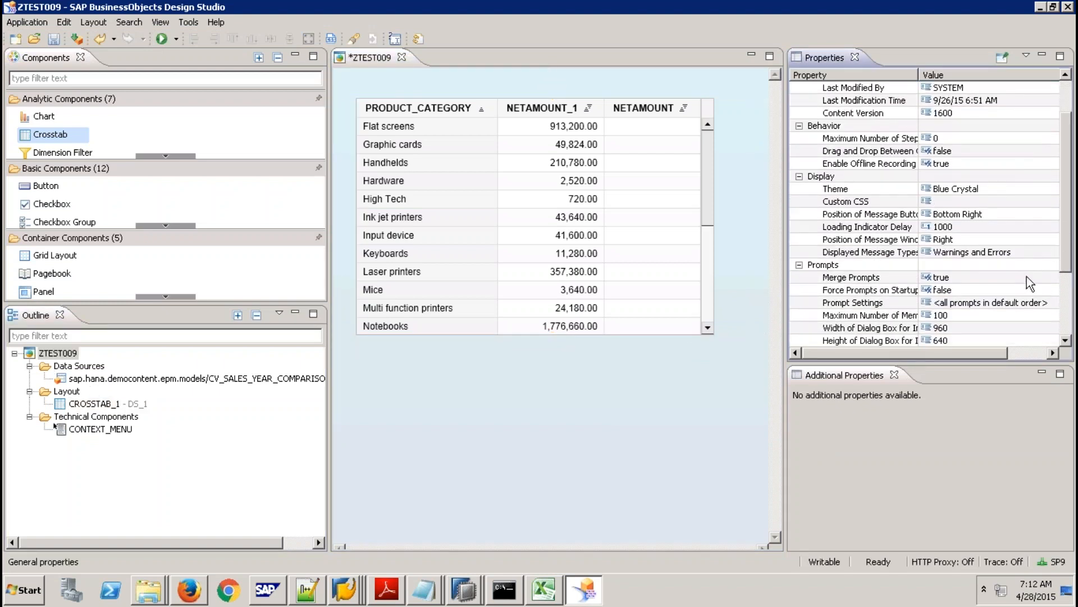
left_click(997, 292)
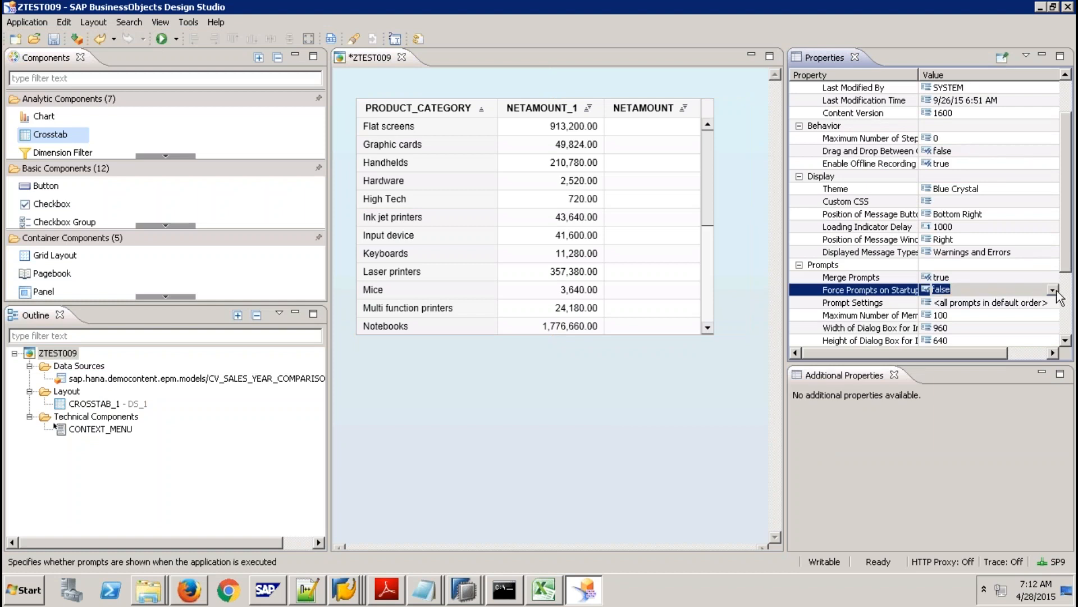
left_click(1055, 291)
left_click(982, 313)
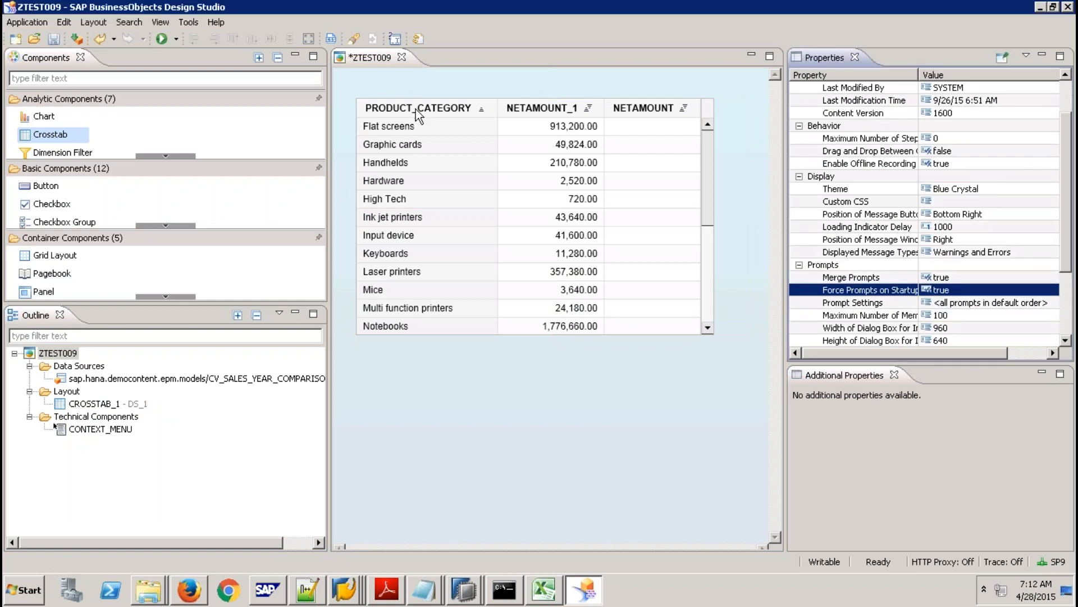
left_click(54, 41)
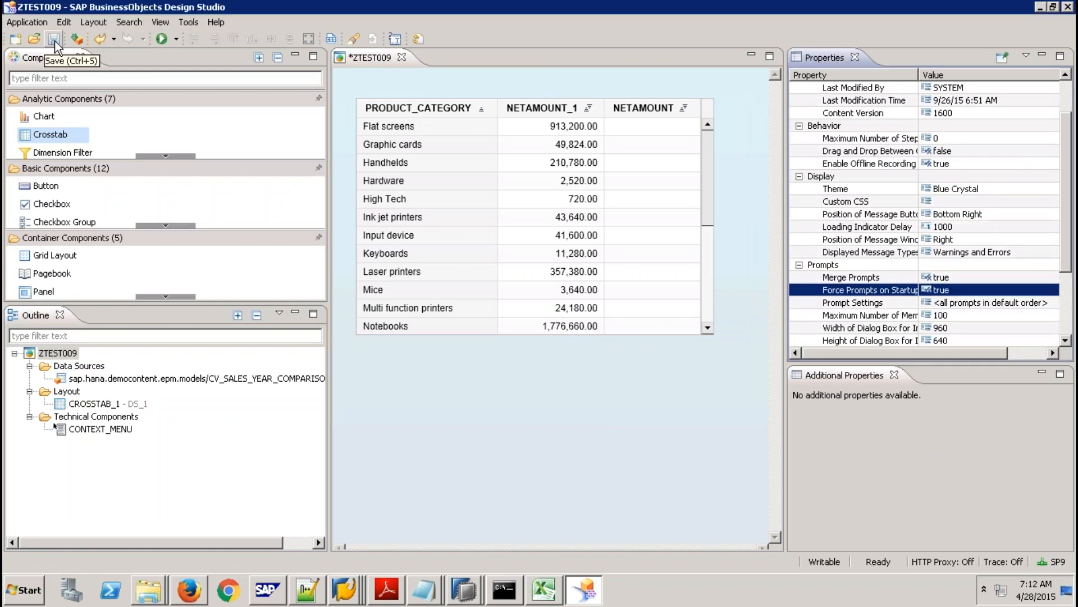
left_click(161, 38)
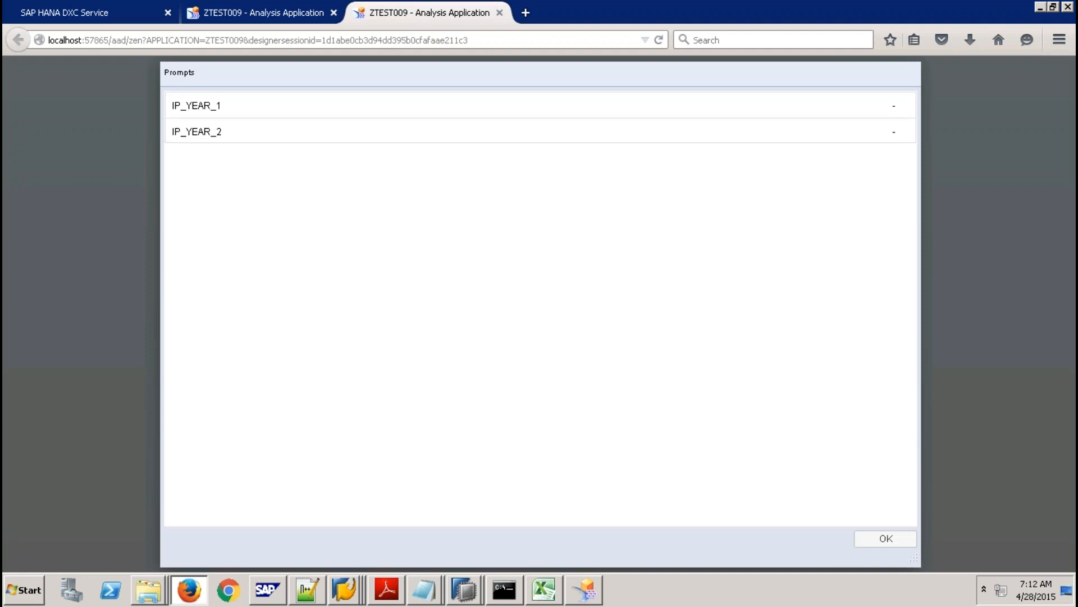
Run the app with IP_YEAR_1 = 2012 and IP_YEAR_2 = 2011 to load product-category net amounts.
left_click(894, 106)
type("2012")
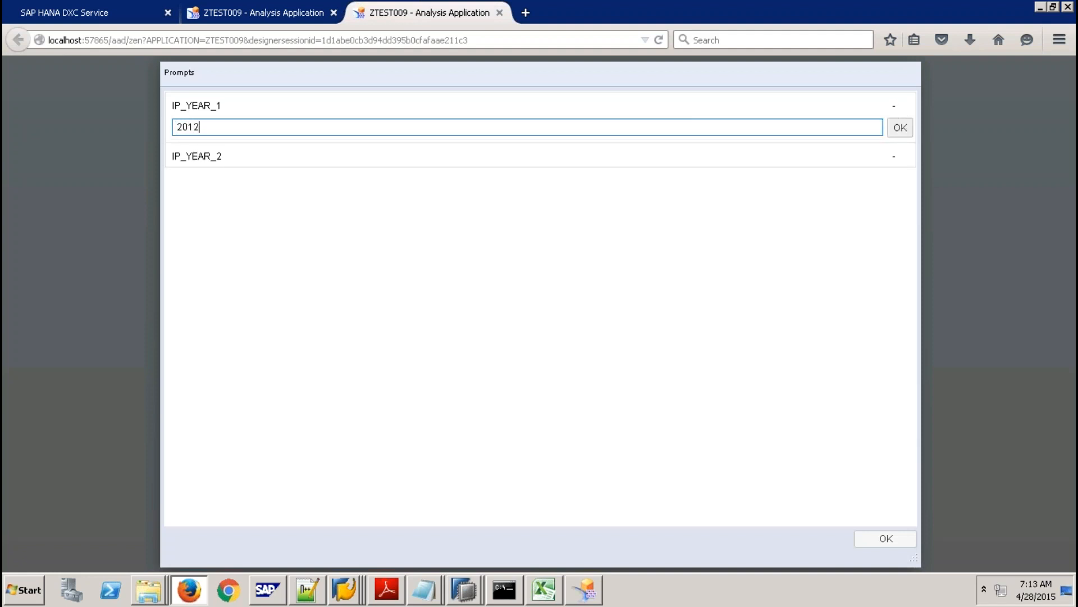
left_click(901, 127)
left_click(892, 131)
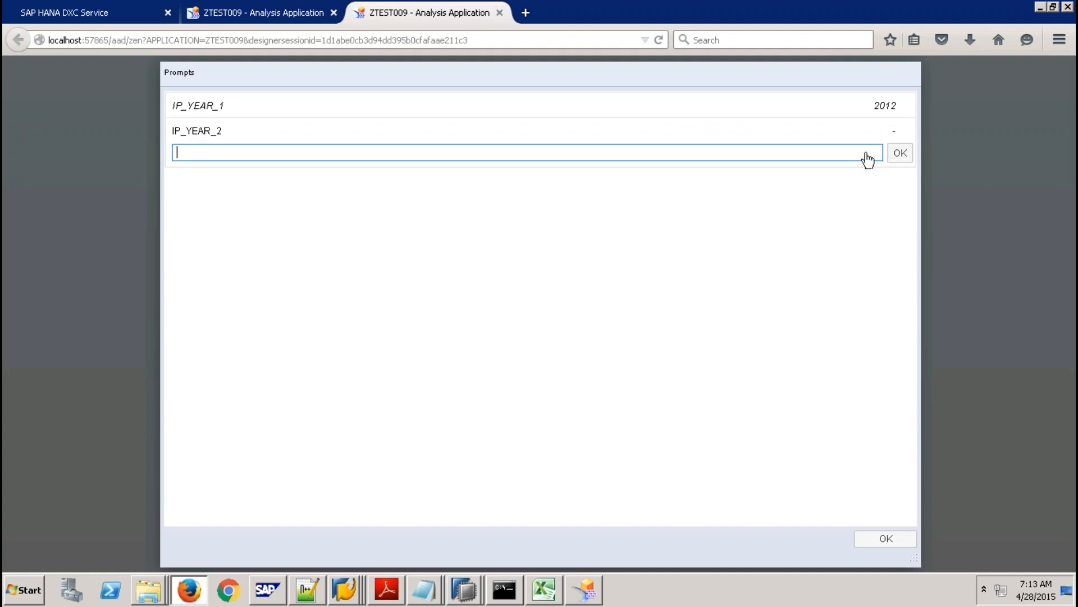
type("2011")
left_click(904, 156)
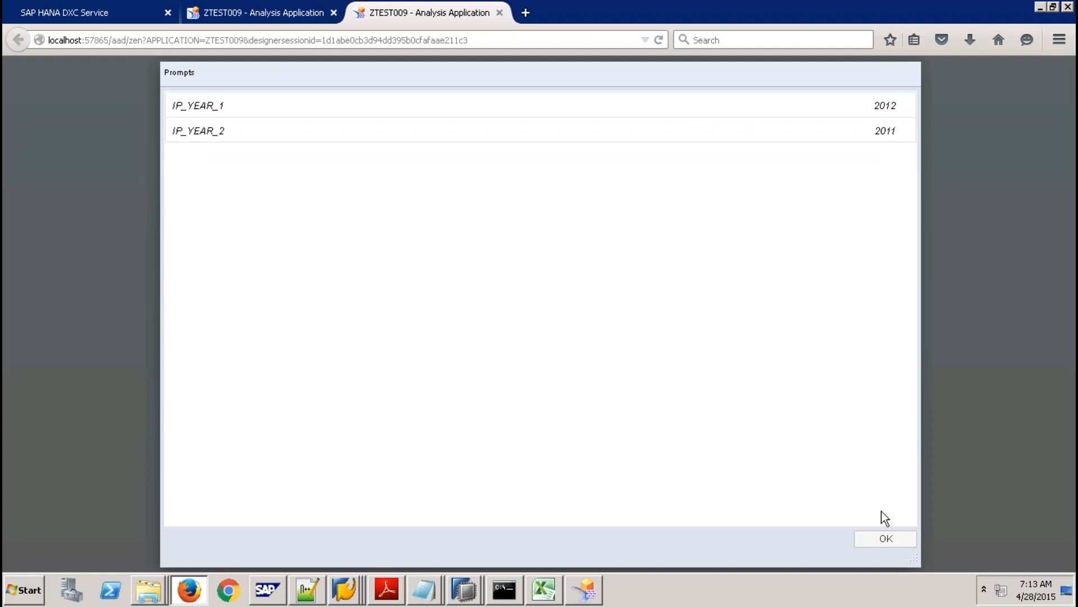
left_click(885, 538)
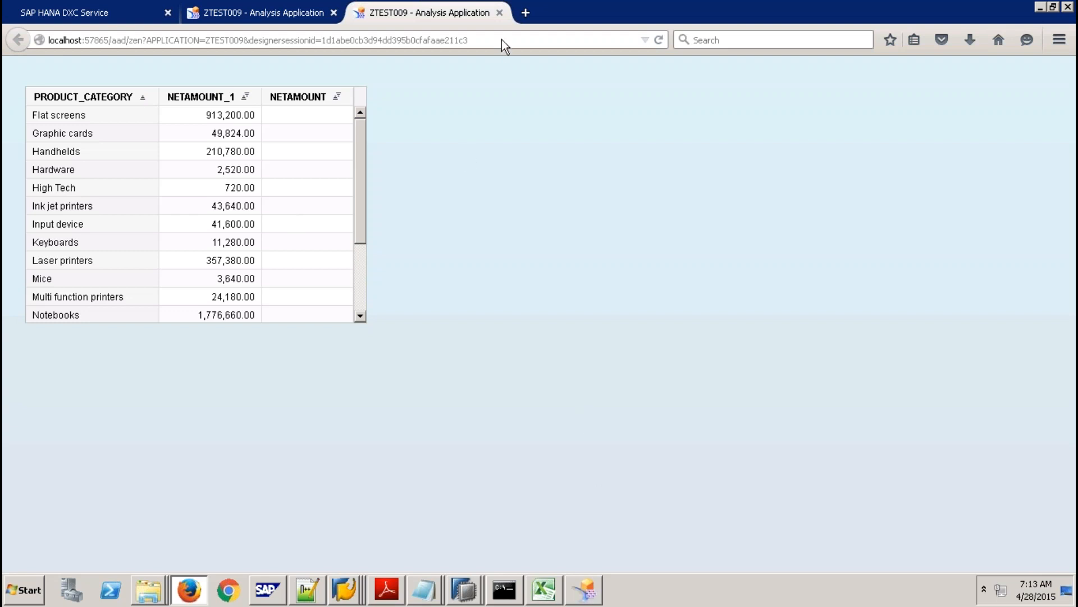
Close both ZTEST009 application tabs and return to Design Studio.
left_click(499, 12)
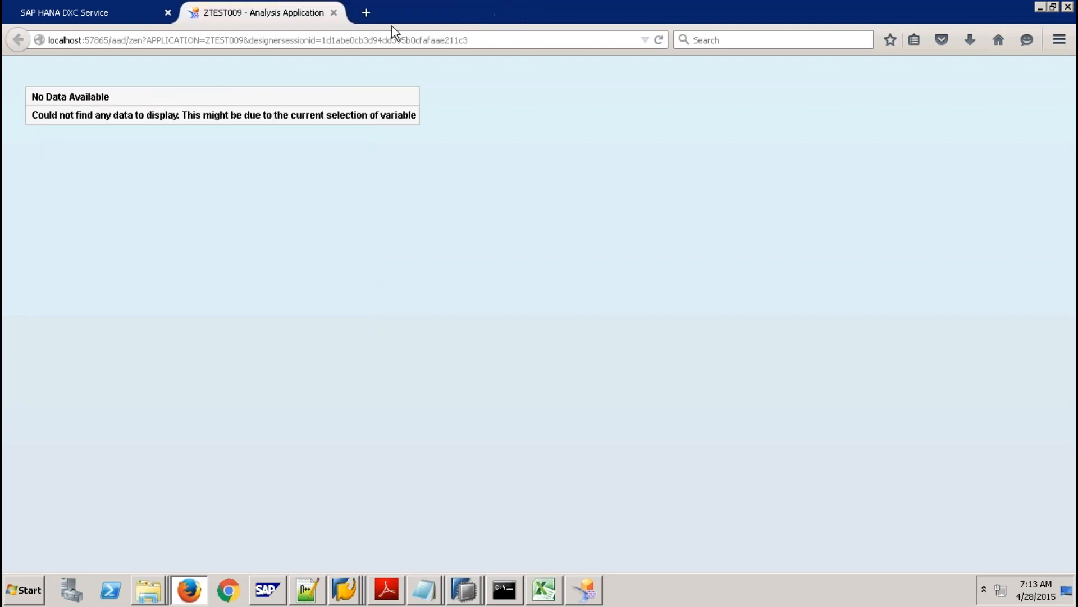
left_click(335, 13)
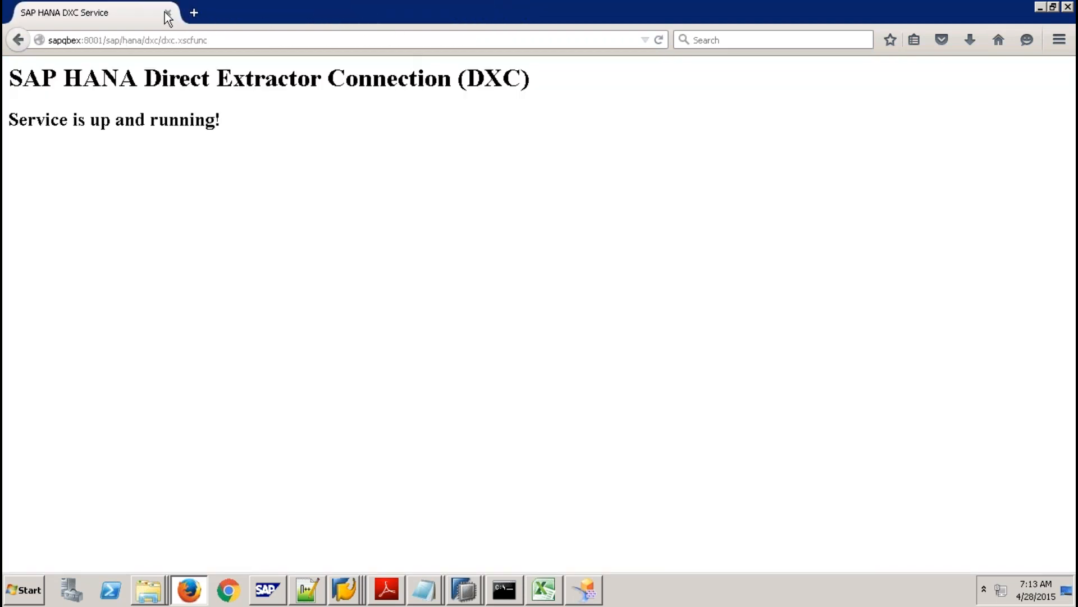
key("alt+Tab")
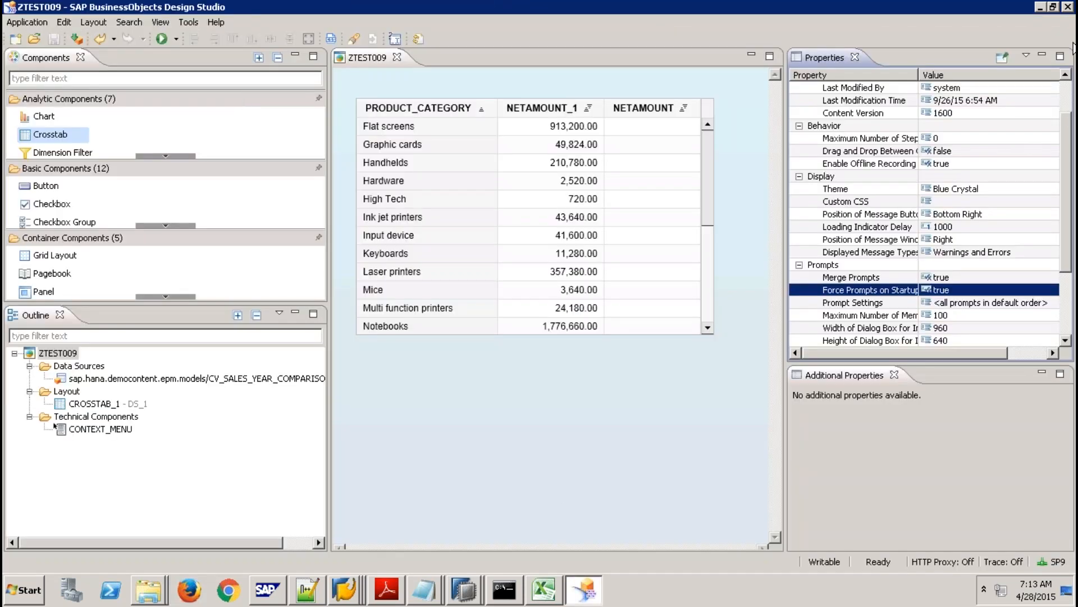
Set the preferred startup mode to SAP BusinessObjects BI Platform and restart Design Studio.
left_click(189, 23)
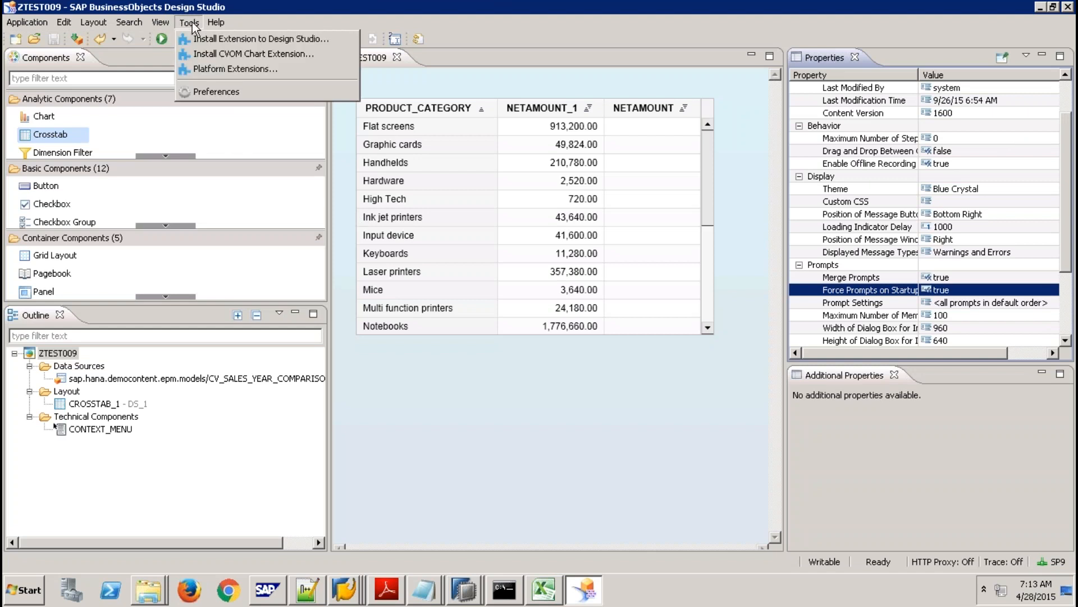
left_click(225, 91)
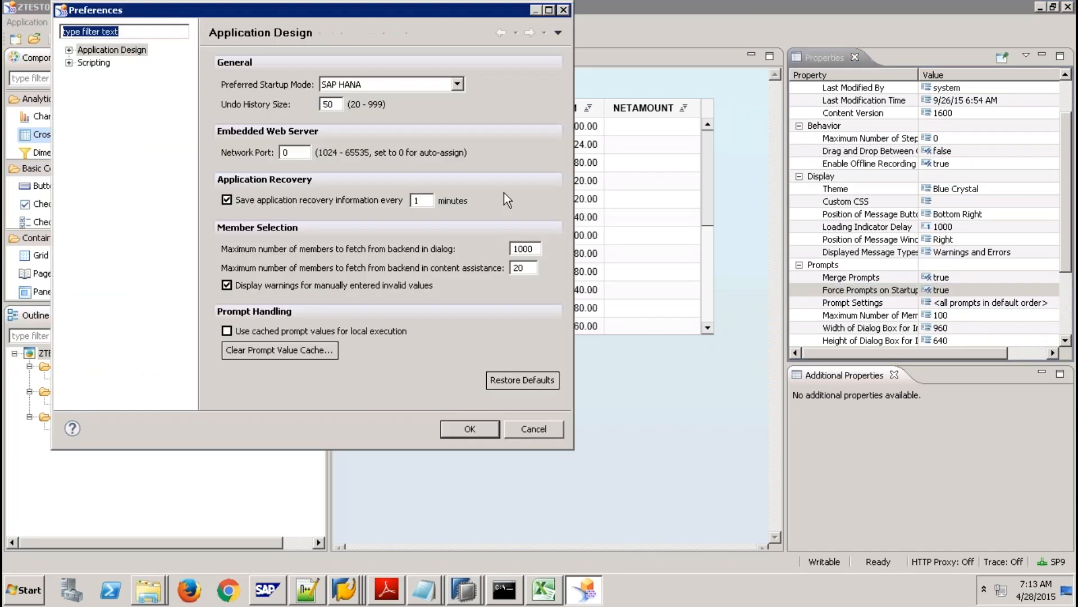
left_click(457, 85)
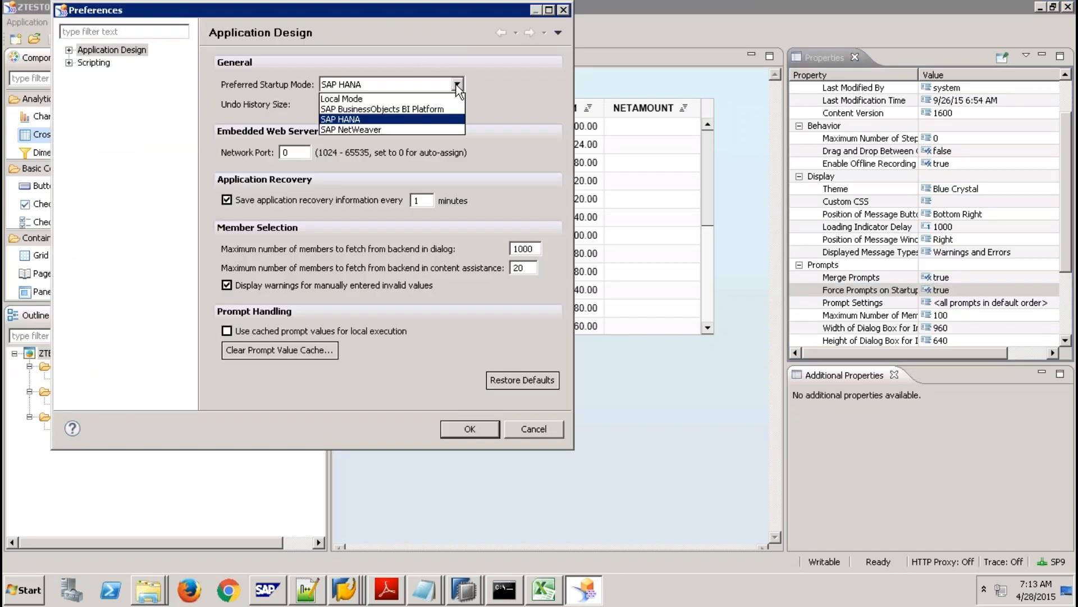
left_click(436, 108)
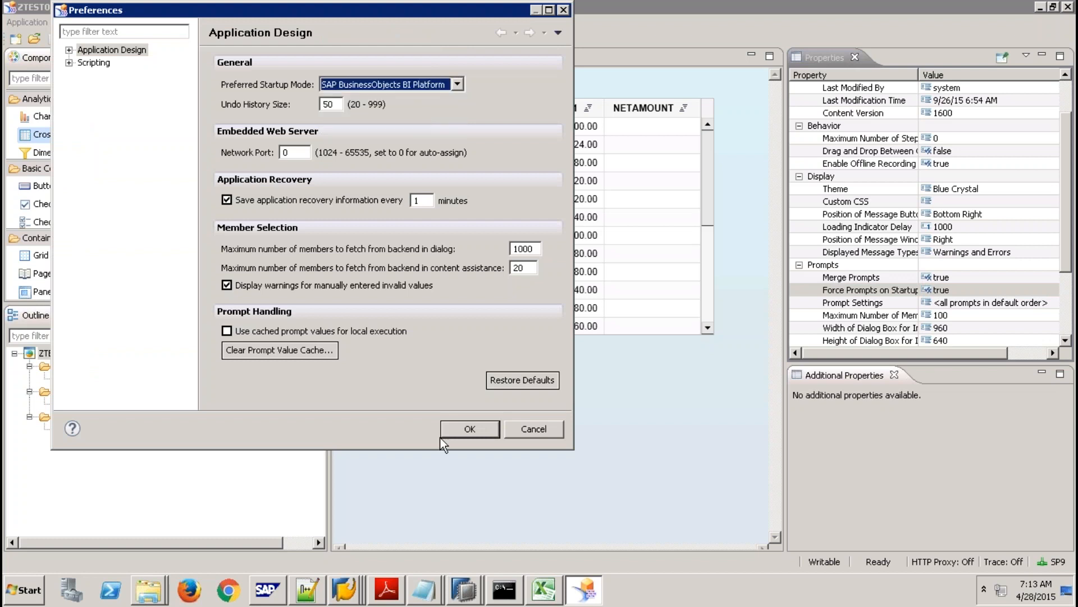
left_click(469, 429)
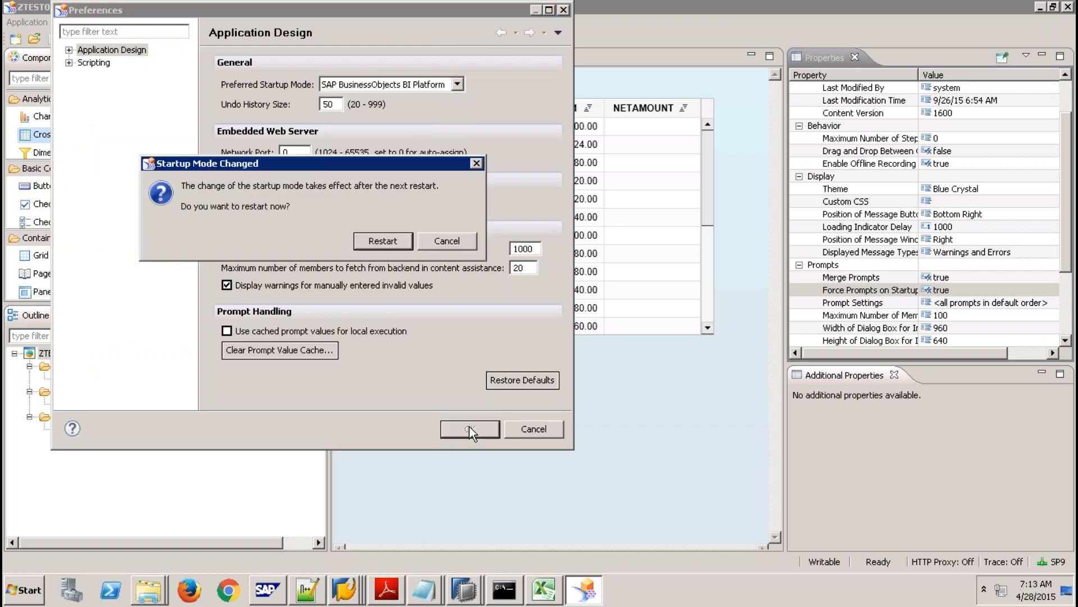
left_click(375, 238)
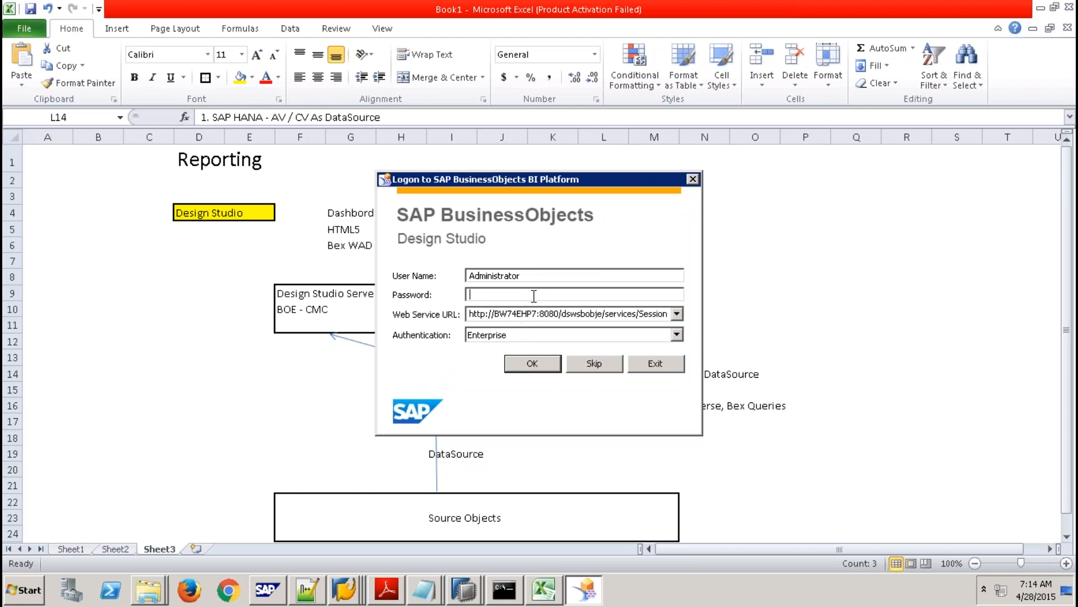
Log on to the BI Platform with the account password and dismiss the Prerequisites Check warning.
type("**********")
left_click(534, 365)
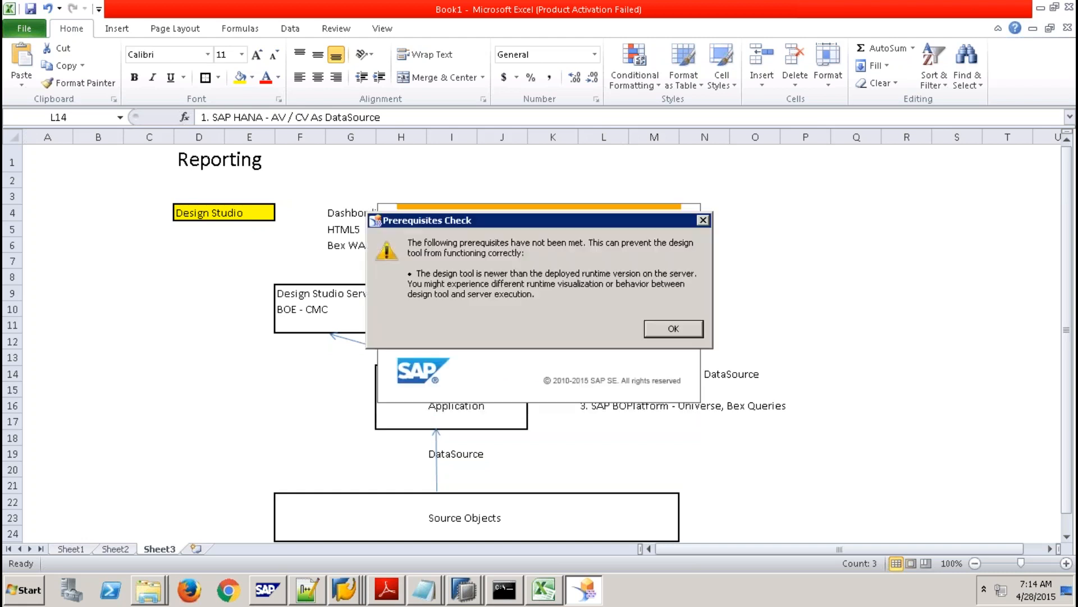
left_click(674, 328)
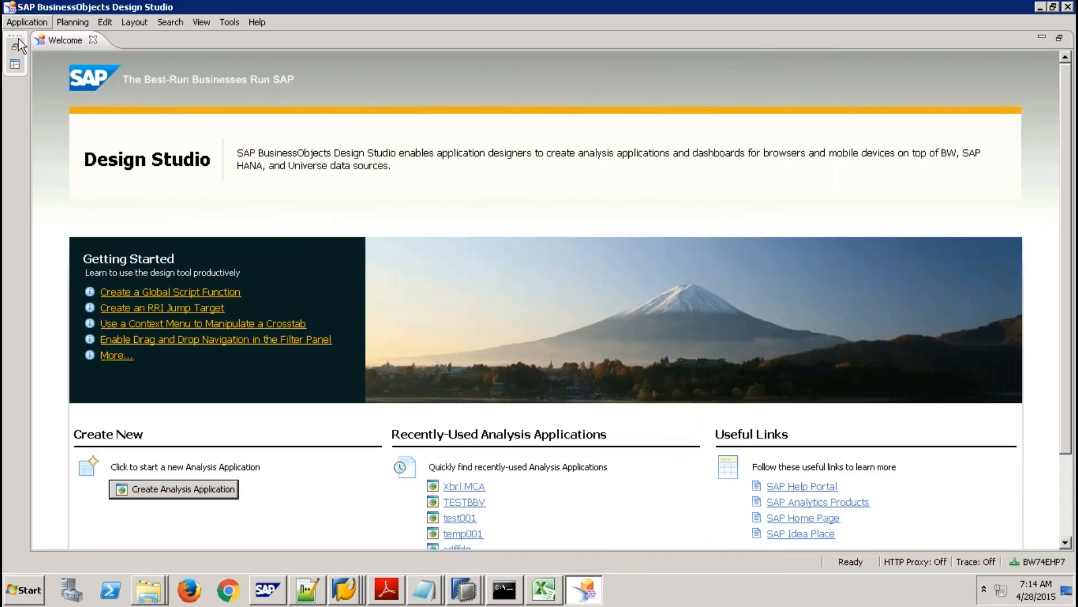
Create a blank application named ztest10 and dismiss the runtime-version warning.
left_click(23, 22)
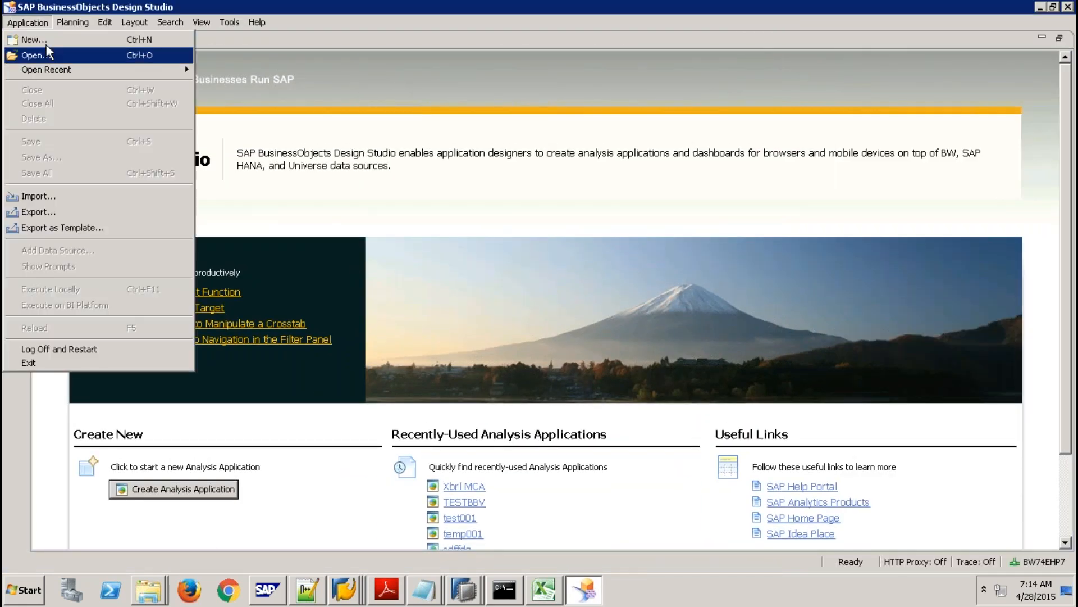
left_click(39, 40)
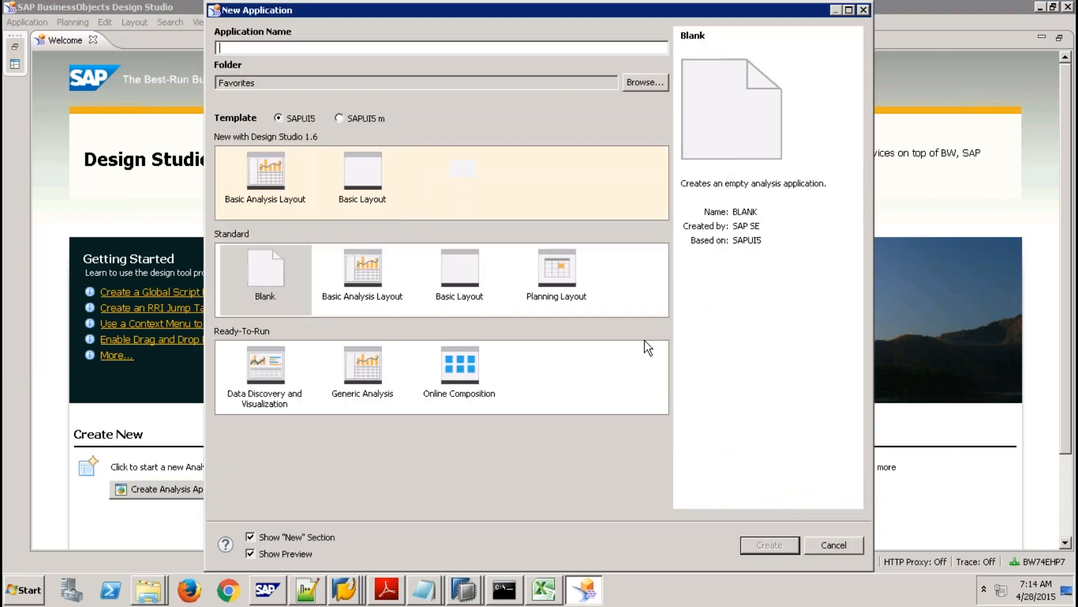
type("ztest10")
left_click(769, 545)
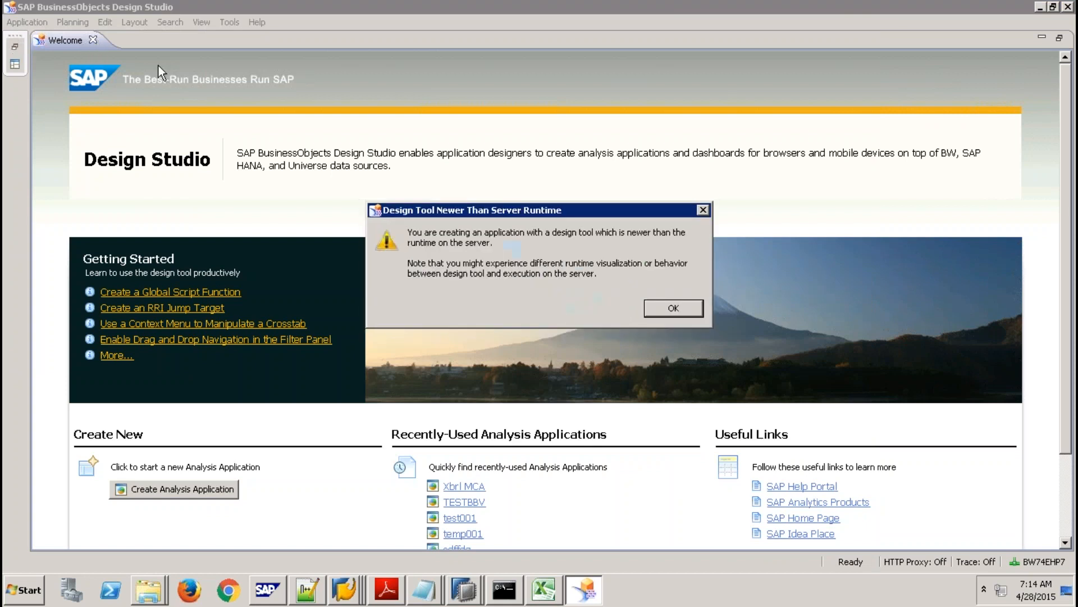
left_click(675, 305)
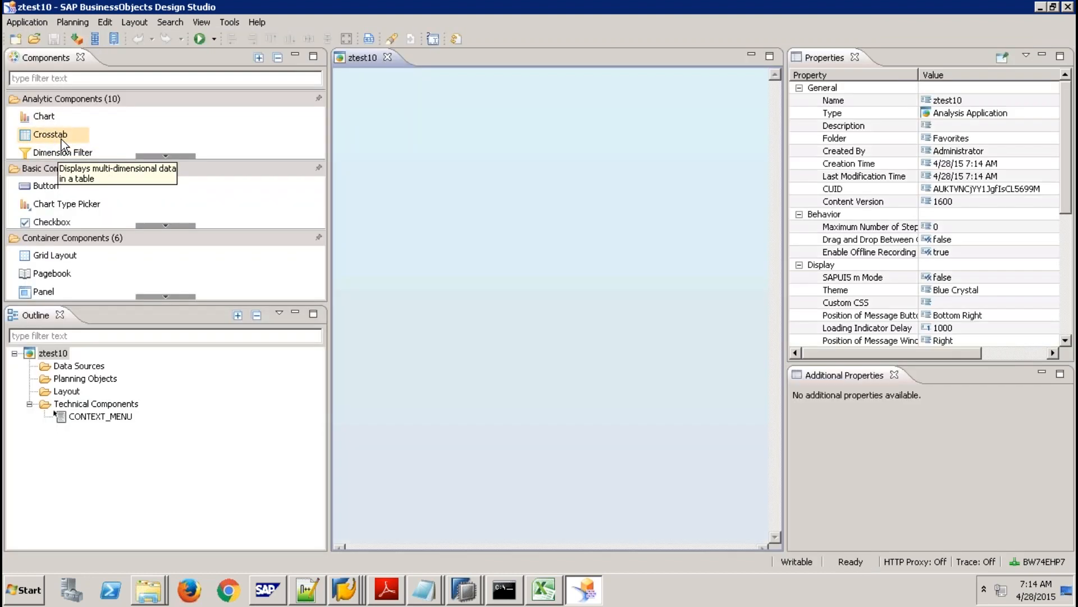
Place a crosstab on the ztest10 layout and start adding a data source from Outline.
left_click_drag(62, 138, 358, 159)
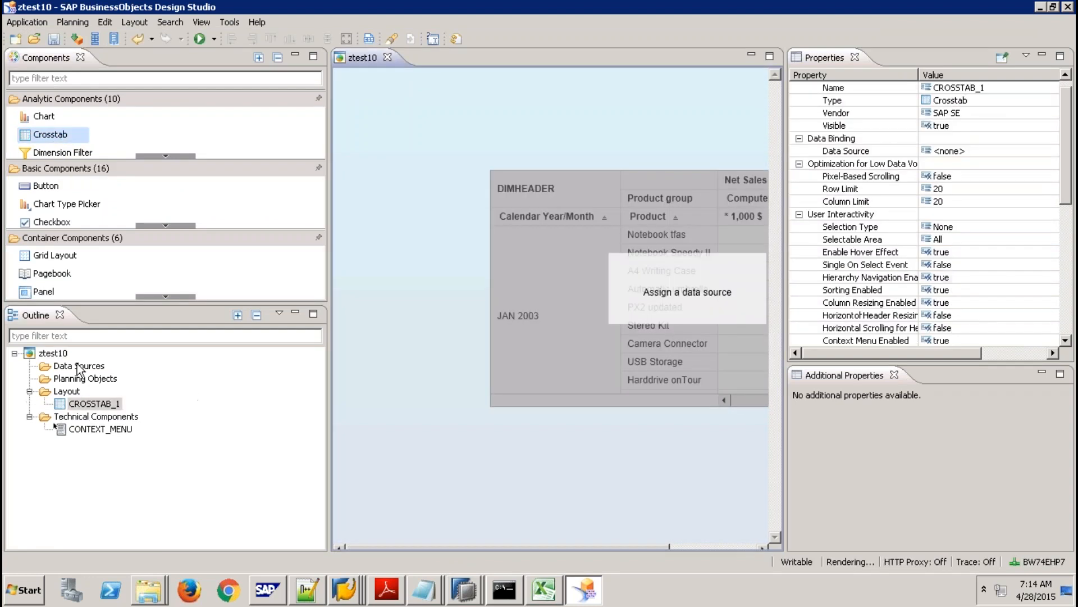
right_click(79, 366)
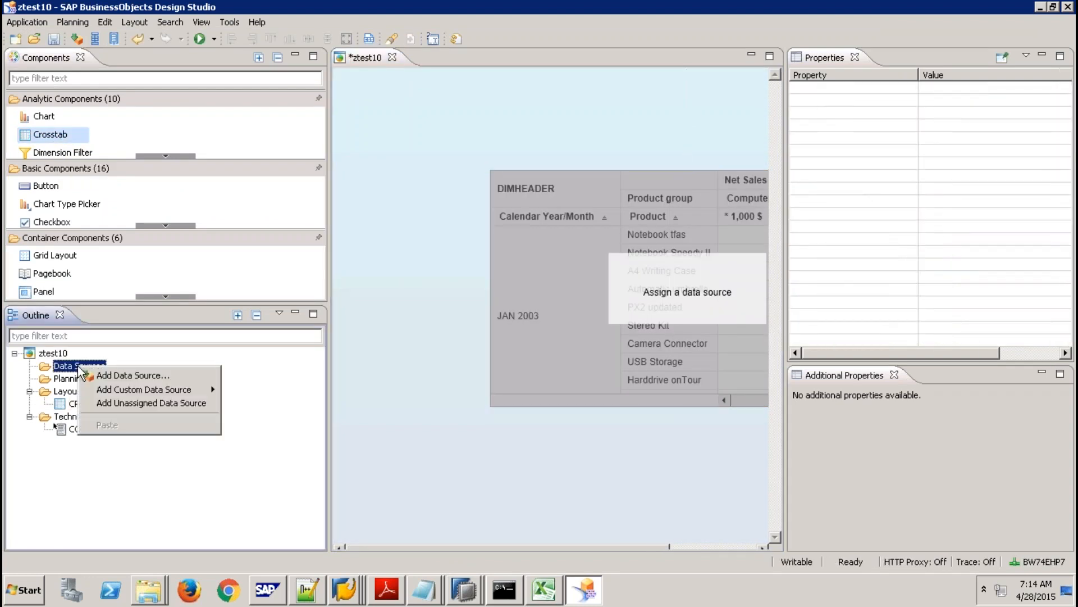
left_click(120, 374)
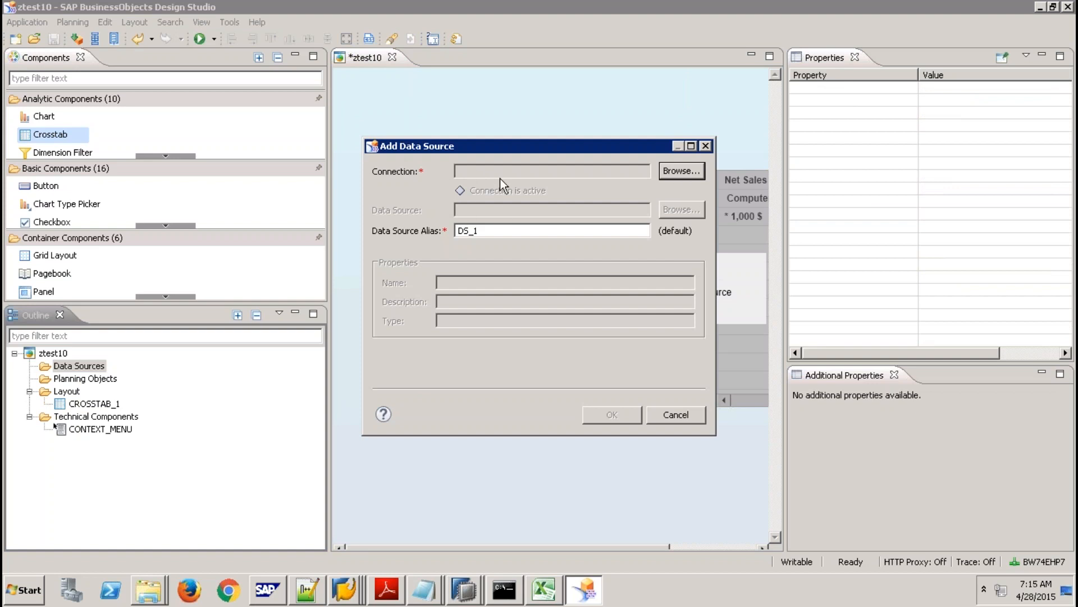
Choose ConsumeBW as the data source connection.
left_click(682, 171)
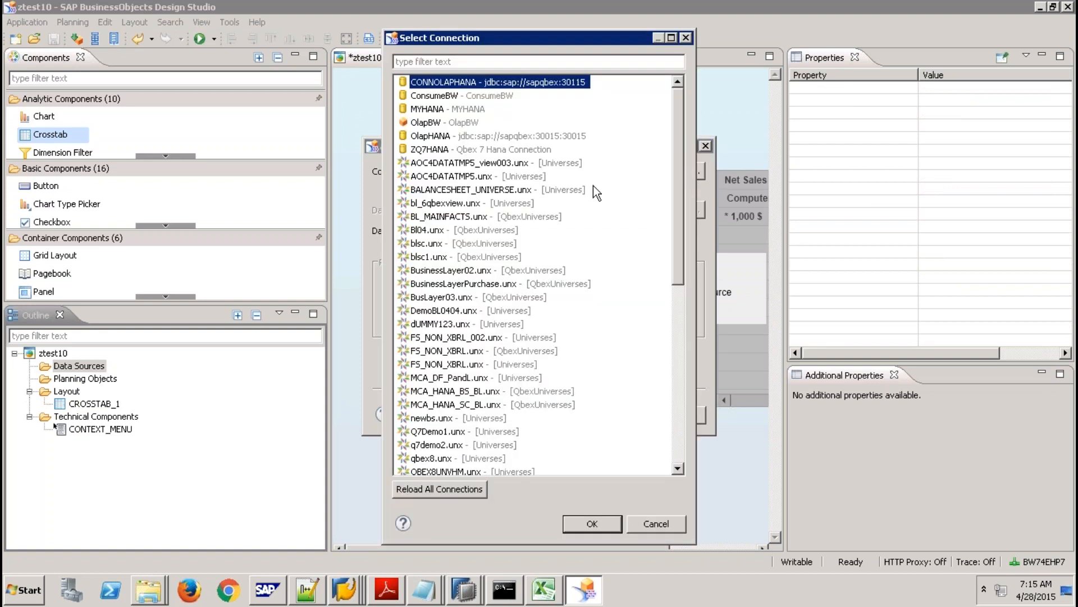
left_click(428, 163)
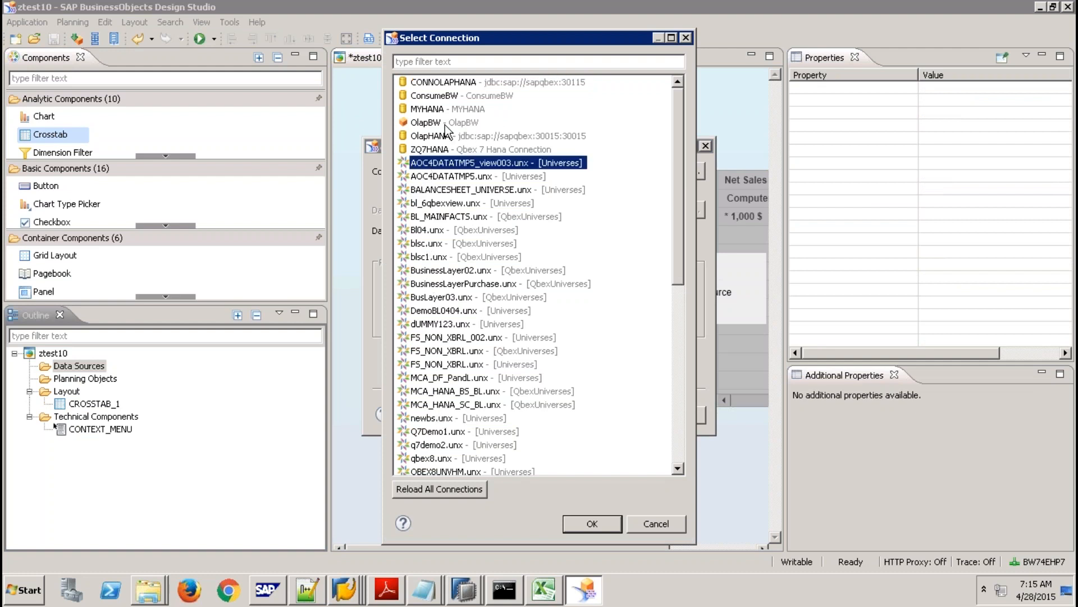
left_click(463, 97)
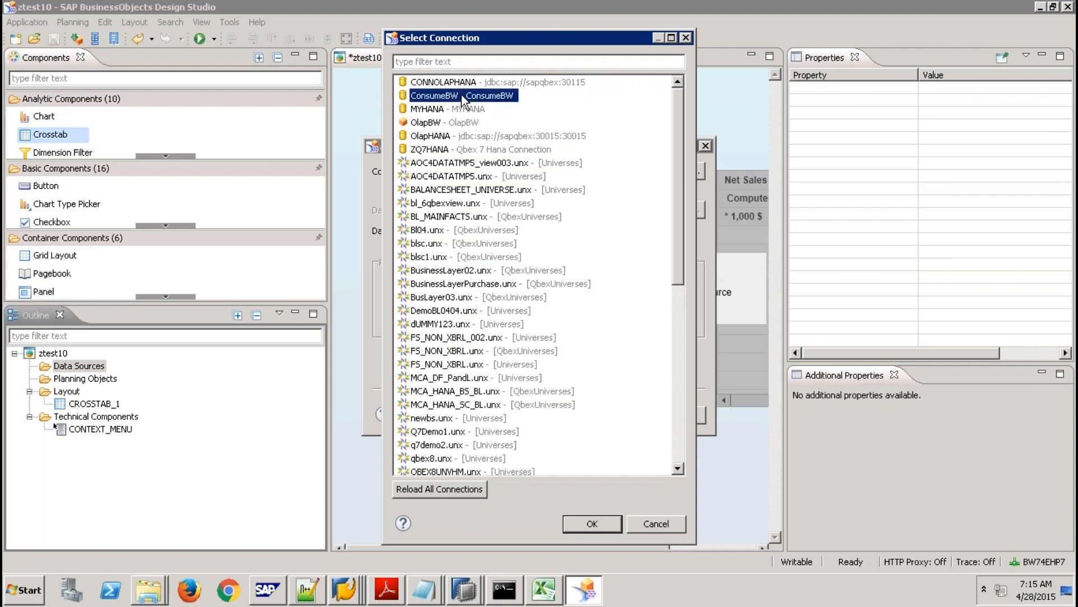
left_click(676, 305)
left_click_drag(681, 306, 643, 143)
left_click(592, 523)
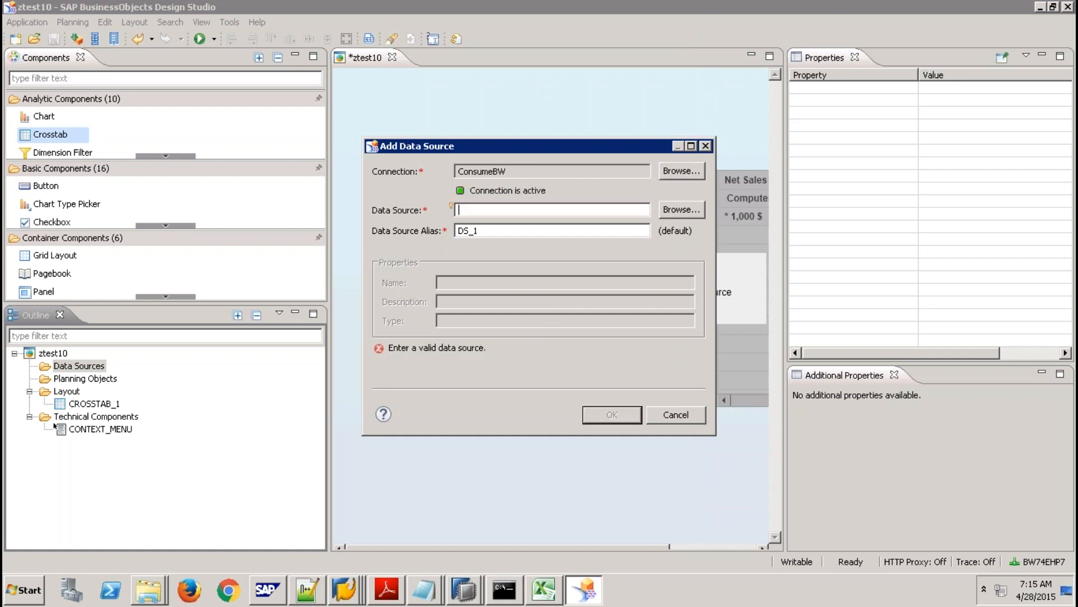
left_click(684, 210)
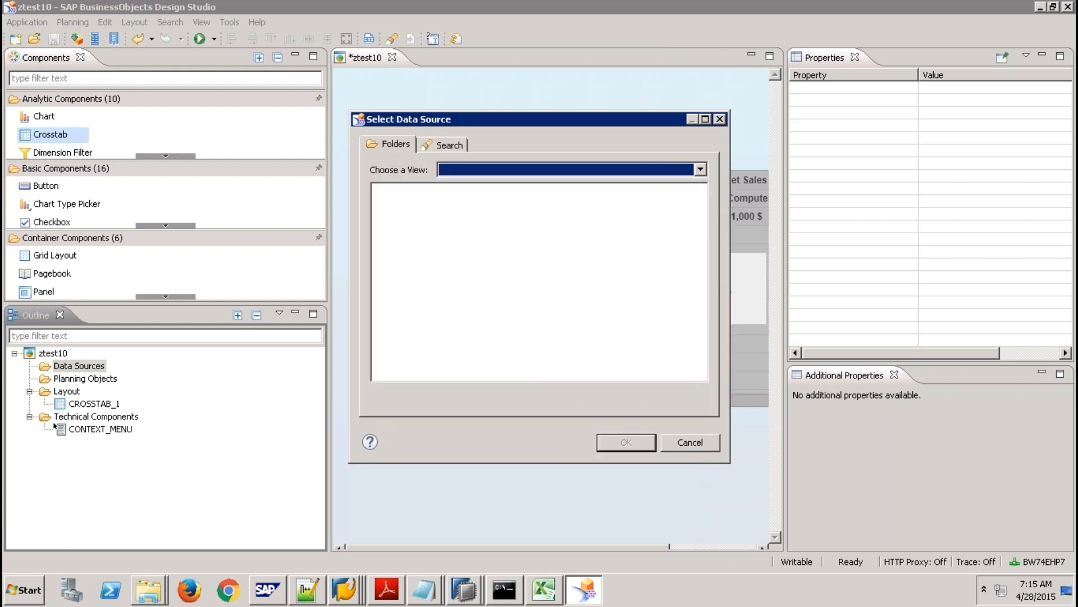
left_click(447, 144)
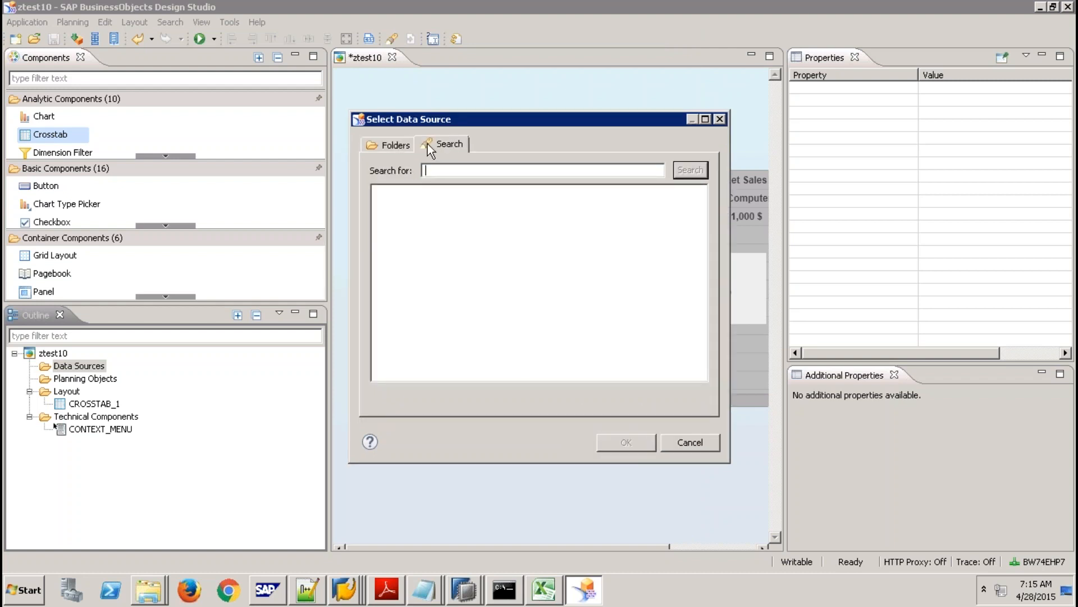
left_click(393, 144)
left_click(697, 175)
left_click(616, 183)
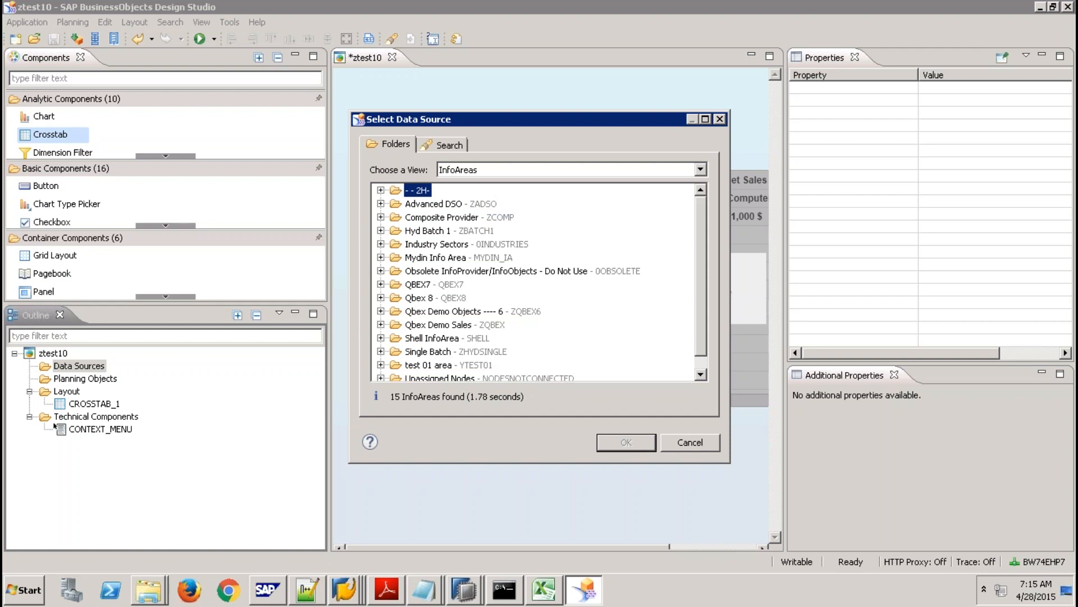
left_click(380, 338)
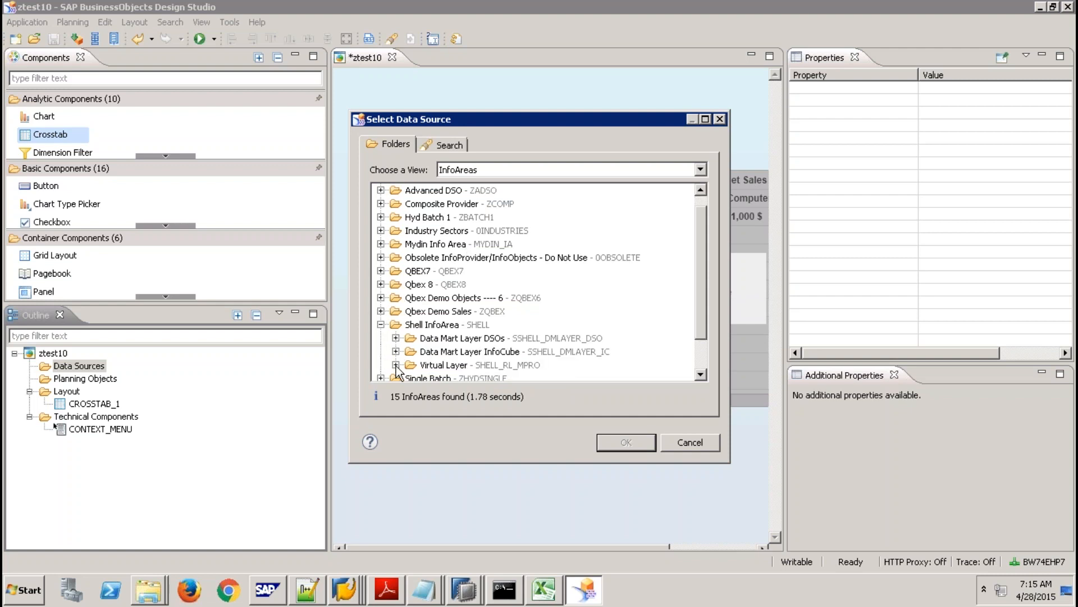
left_click(395, 364)
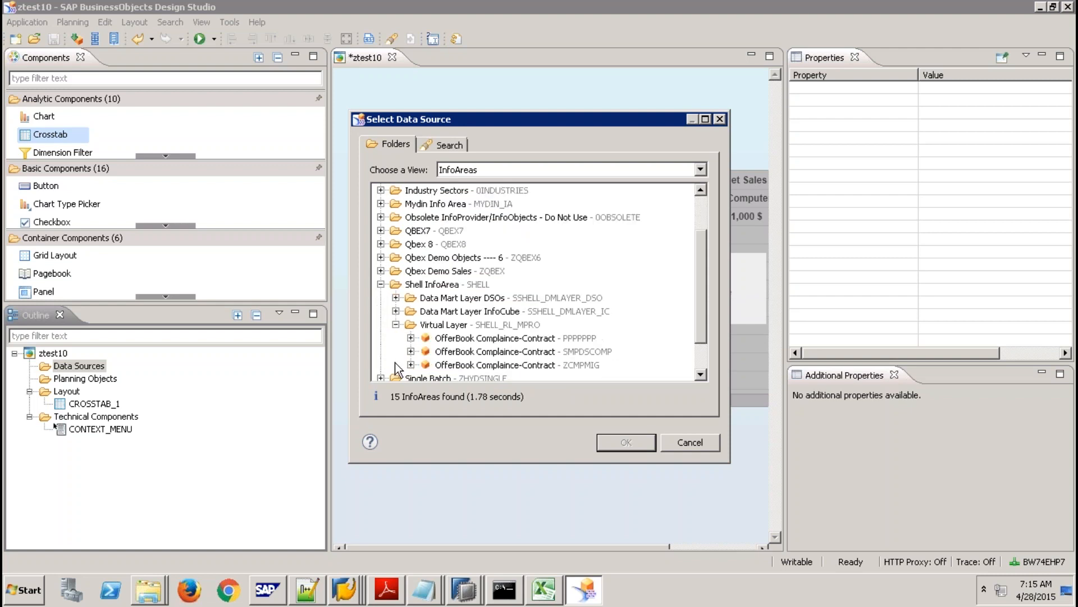
left_click(410, 337)
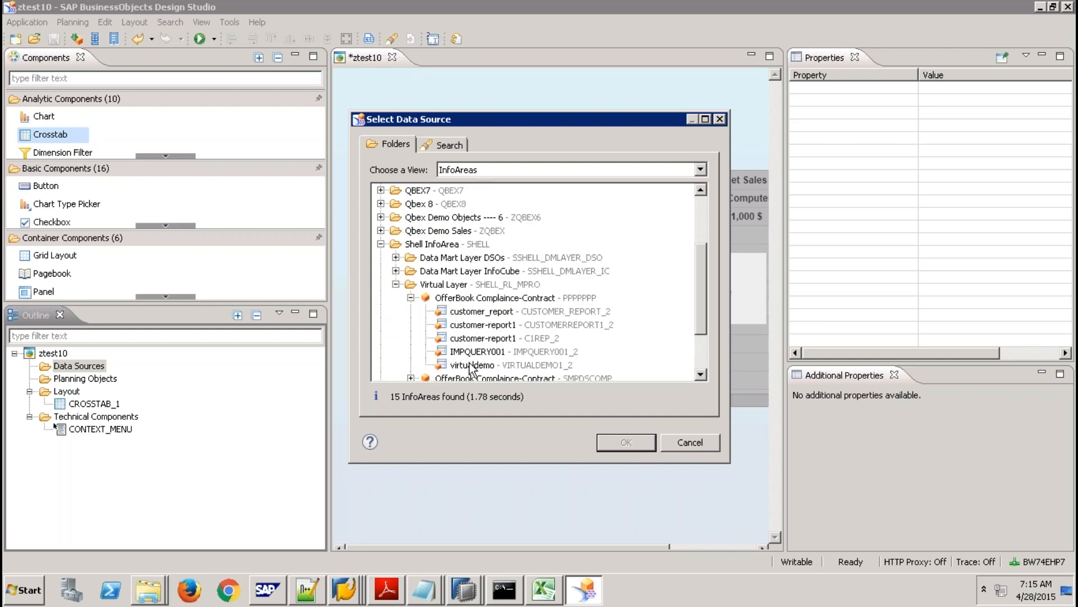
left_click(473, 328)
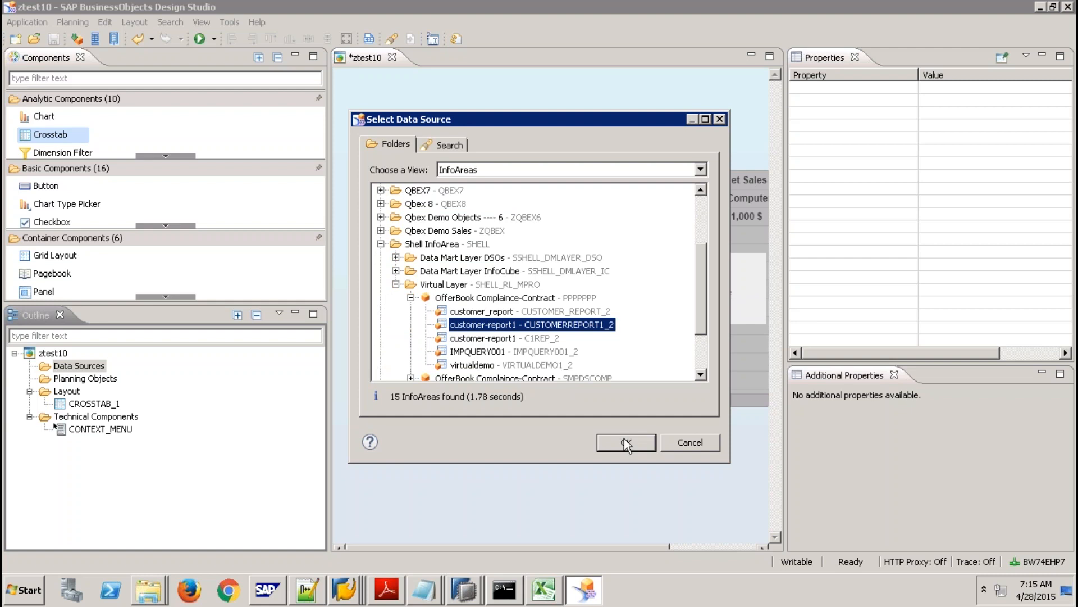
left_click(685, 443)
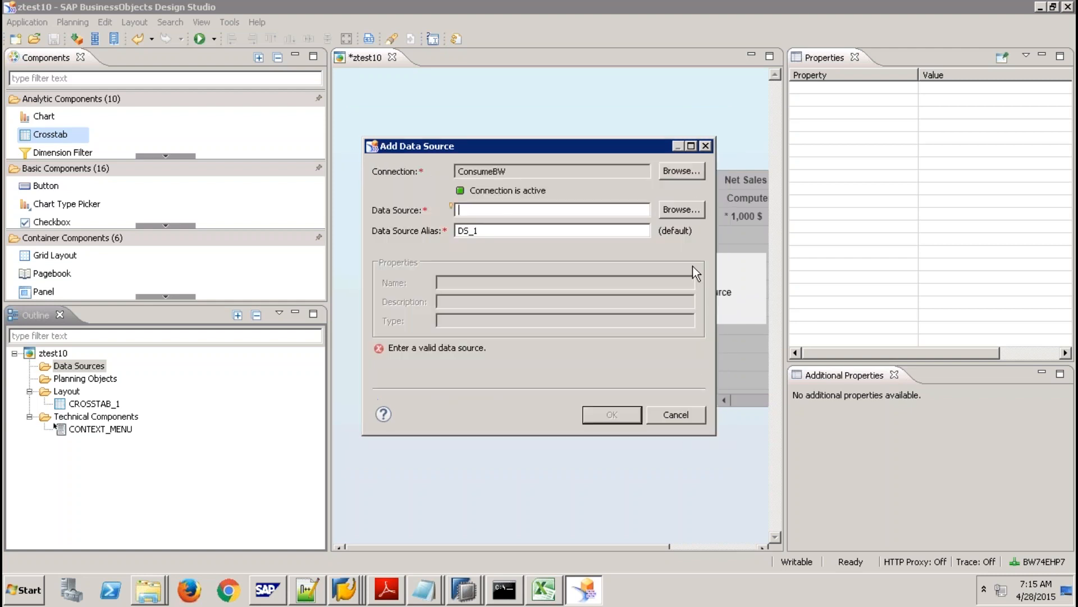
Switch the connection to MYHANA and browse 9QBEXPK > Models without picking a source.
left_click(680, 173)
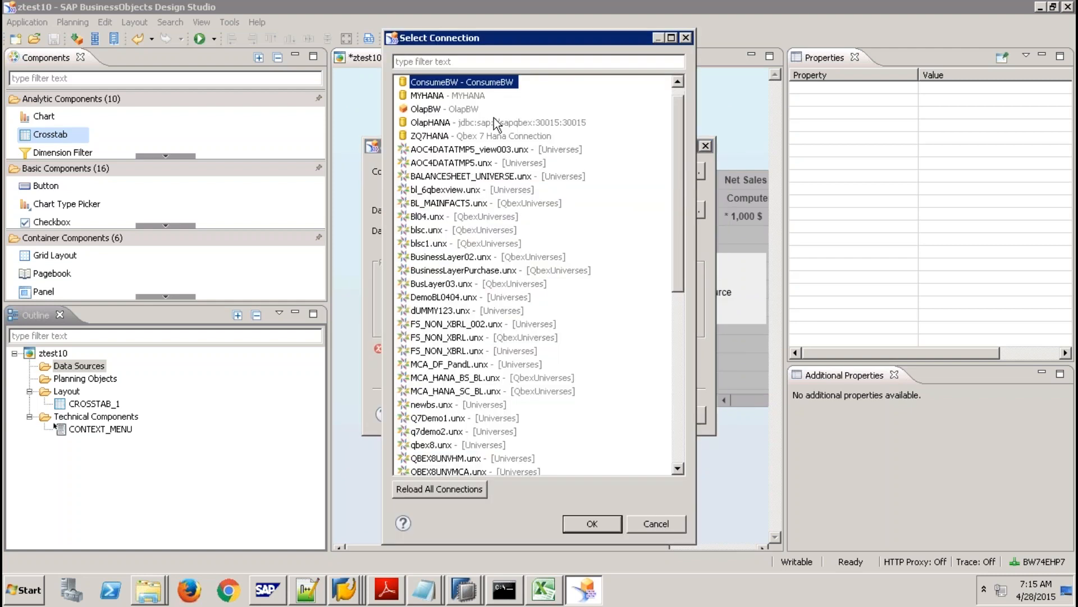
double_click(447, 97)
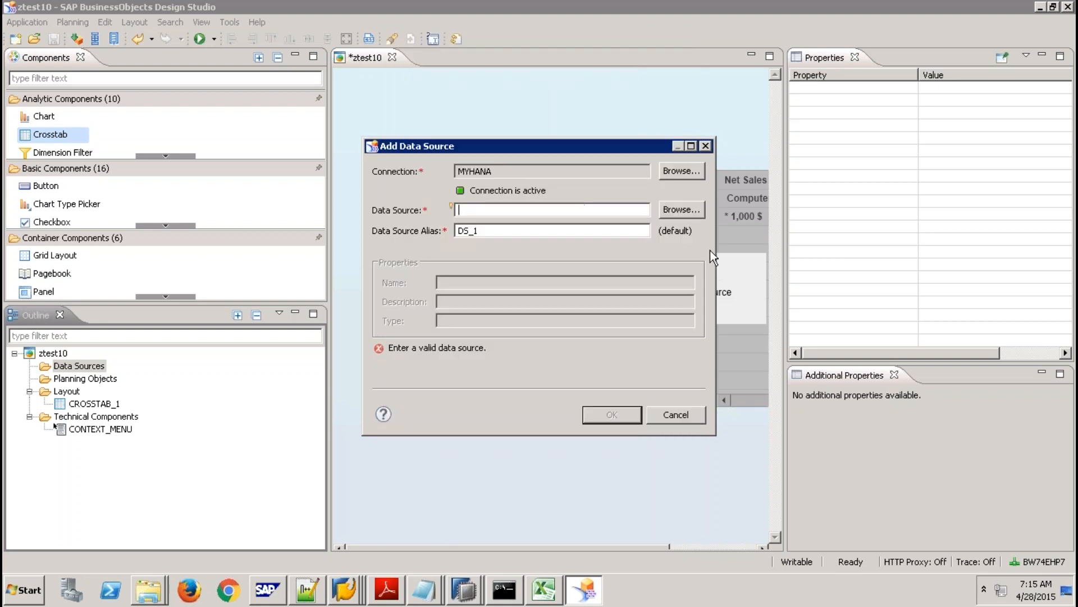
left_click(679, 209)
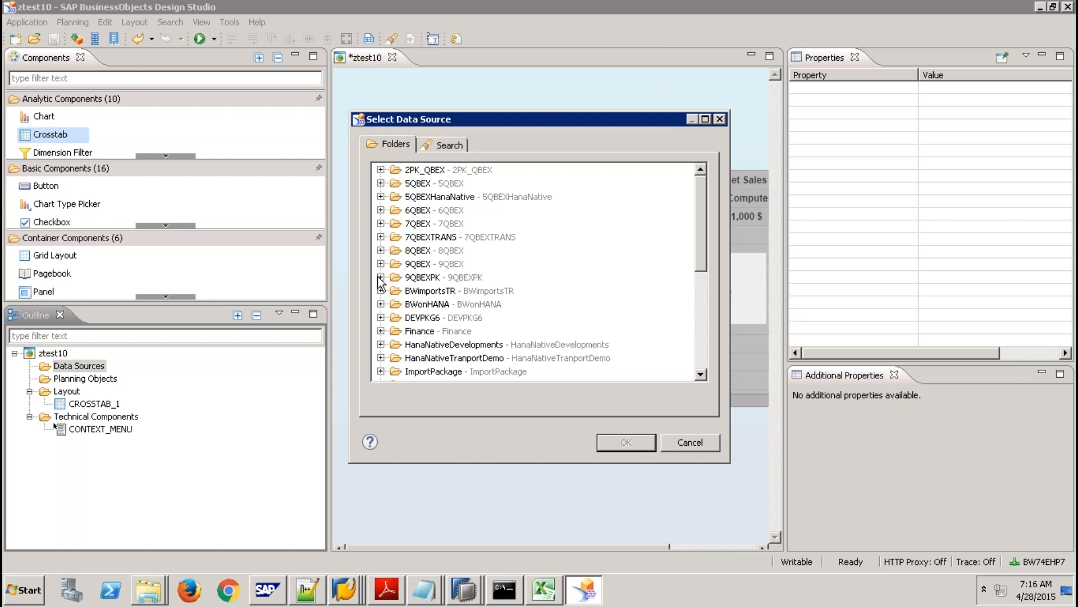
left_click(380, 277)
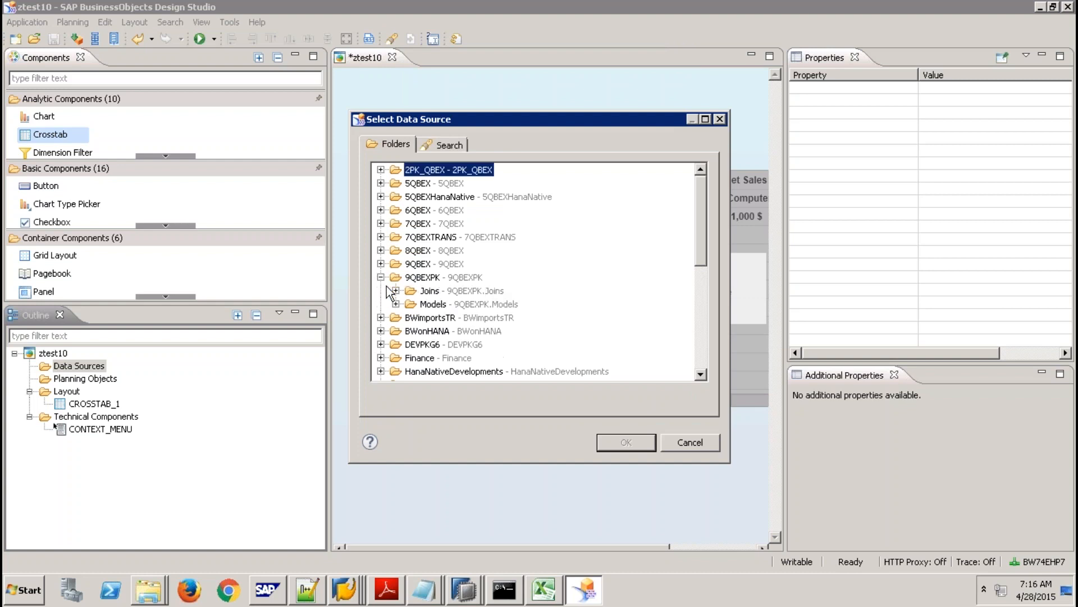
left_click(395, 304)
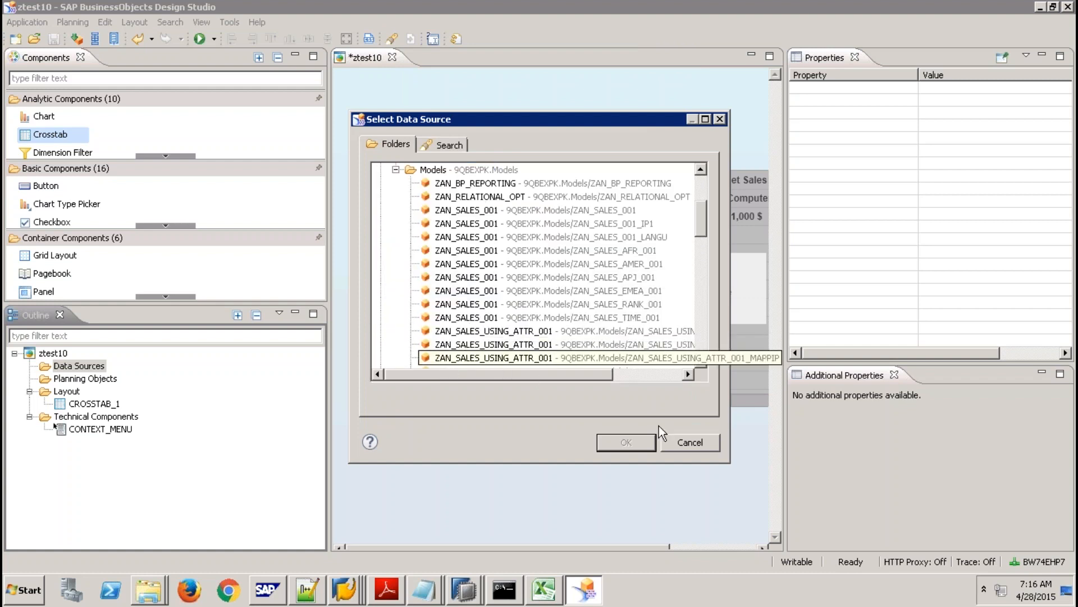
left_click(681, 439)
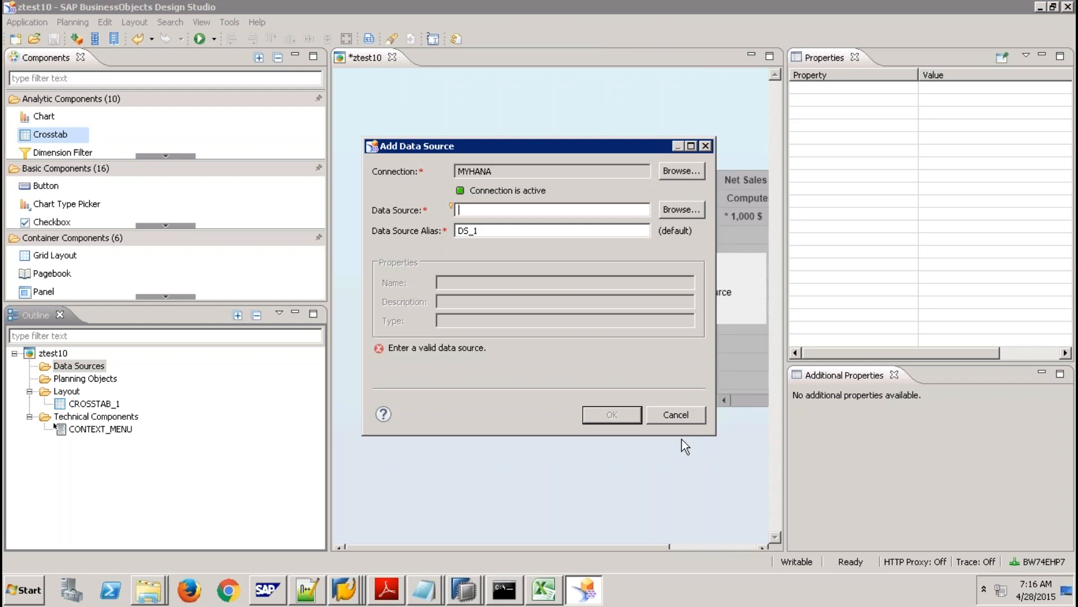
Reopen the connection list, keep MYHANA, and cancel the Add Data Source dialog.
left_click(674, 175)
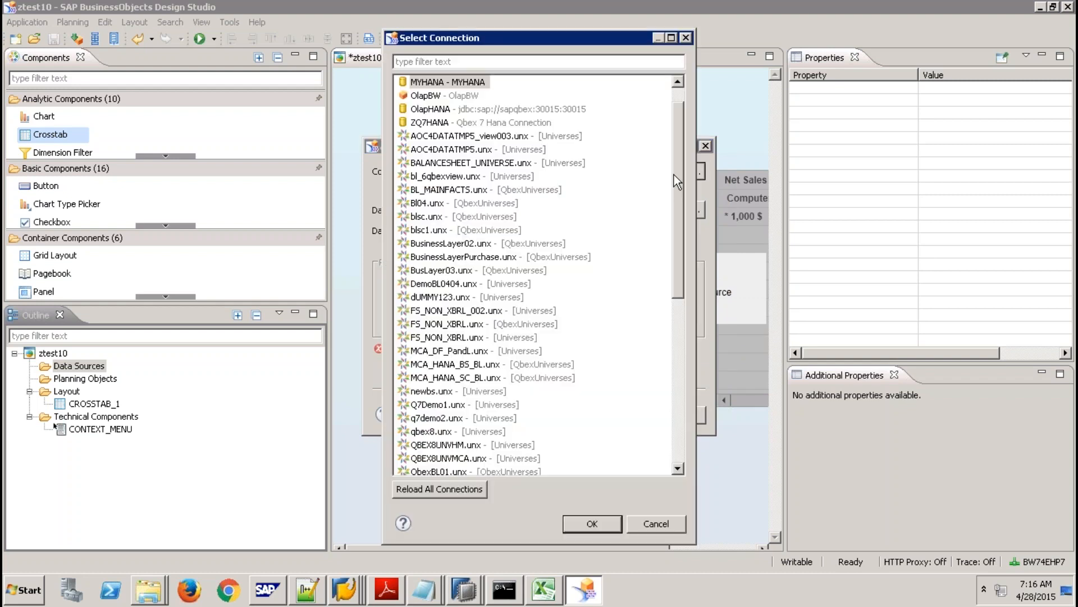
left_click(439, 246)
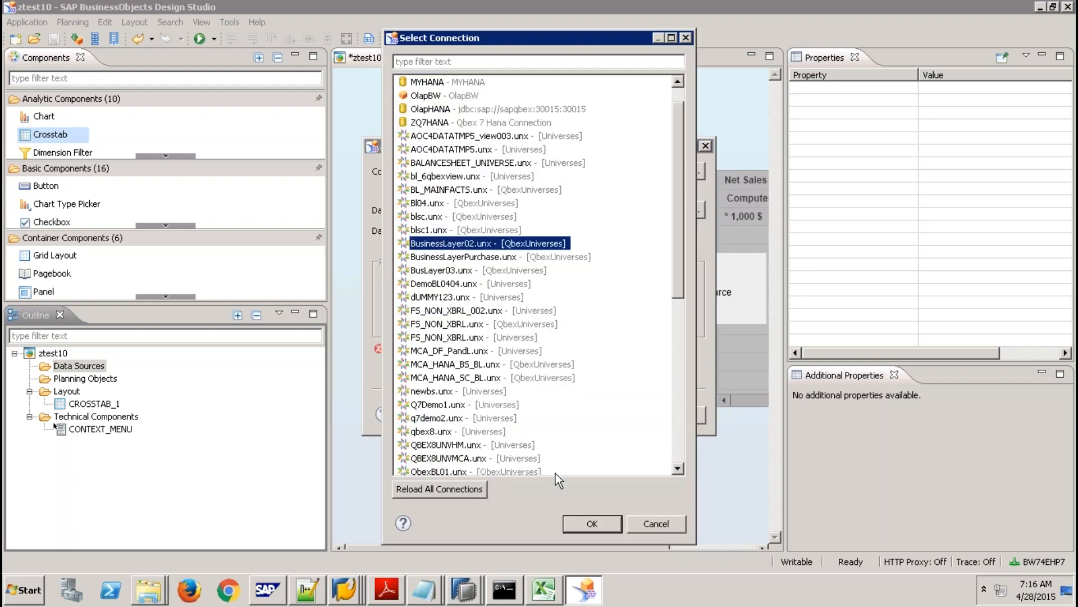
left_click(658, 522)
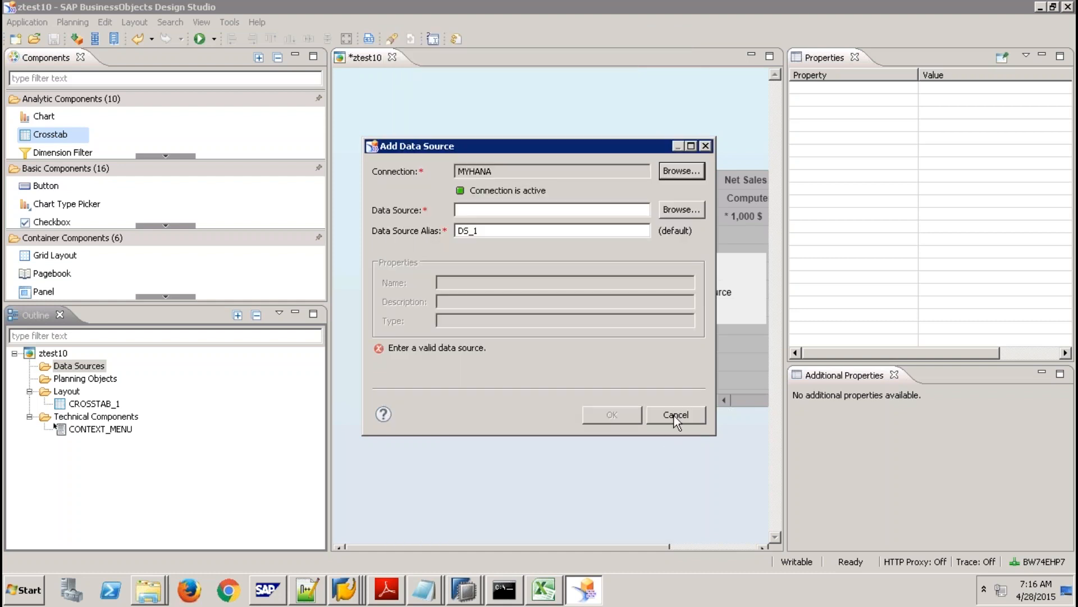
left_click(674, 416)
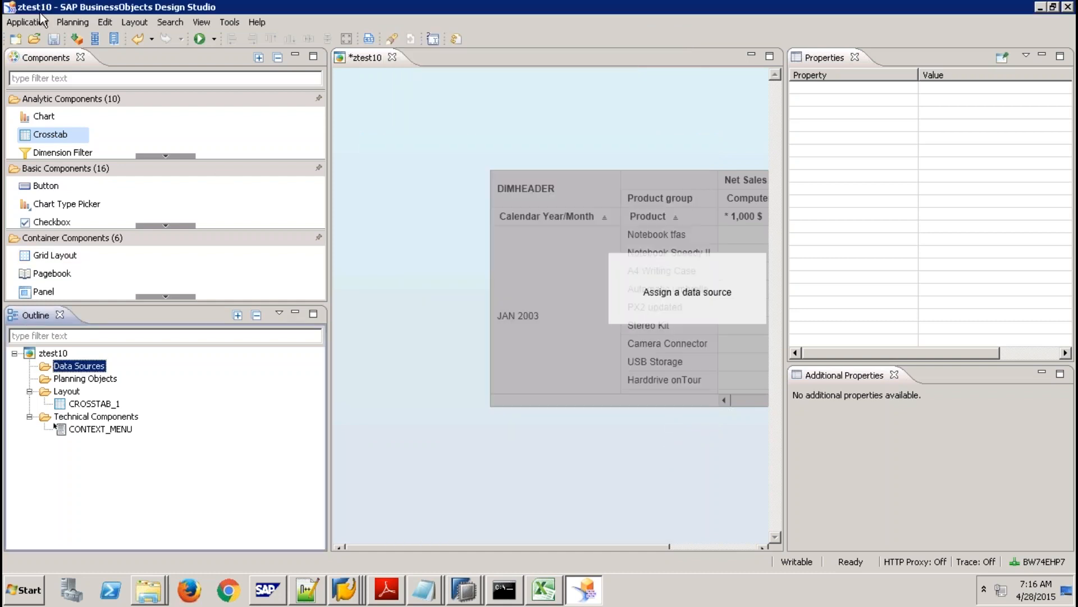
Change the preferred startup mode to SAP NetWeaver and restart the tool.
left_click(232, 22)
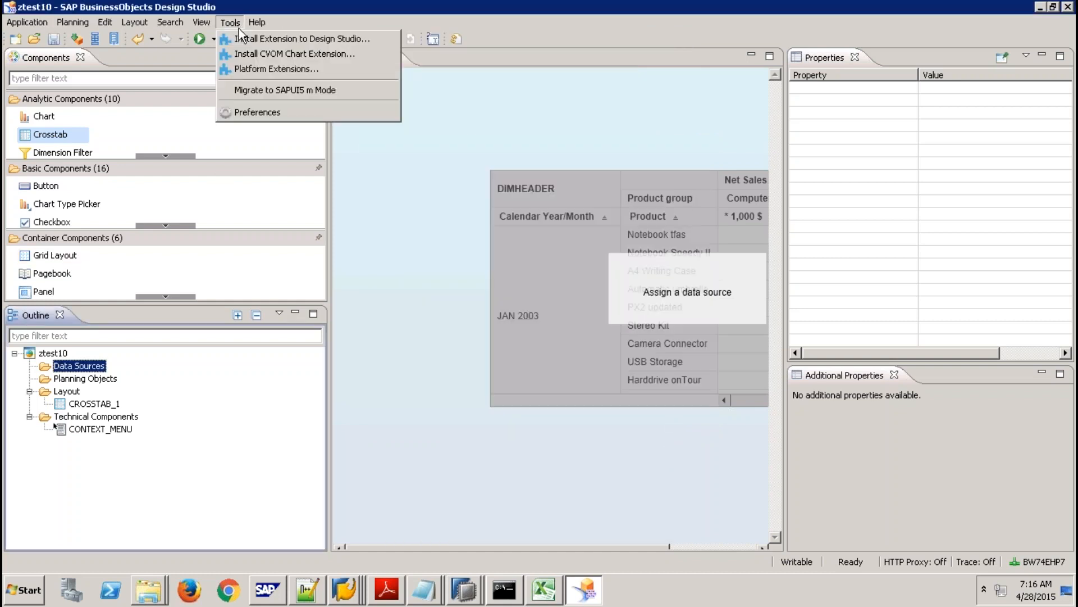
left_click(276, 111)
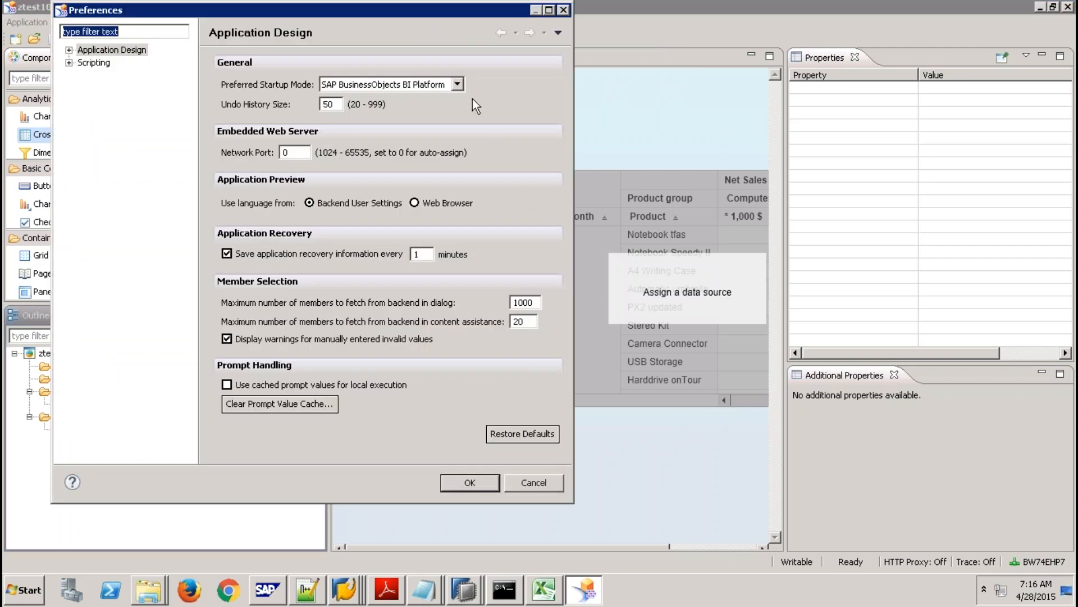
left_click(457, 85)
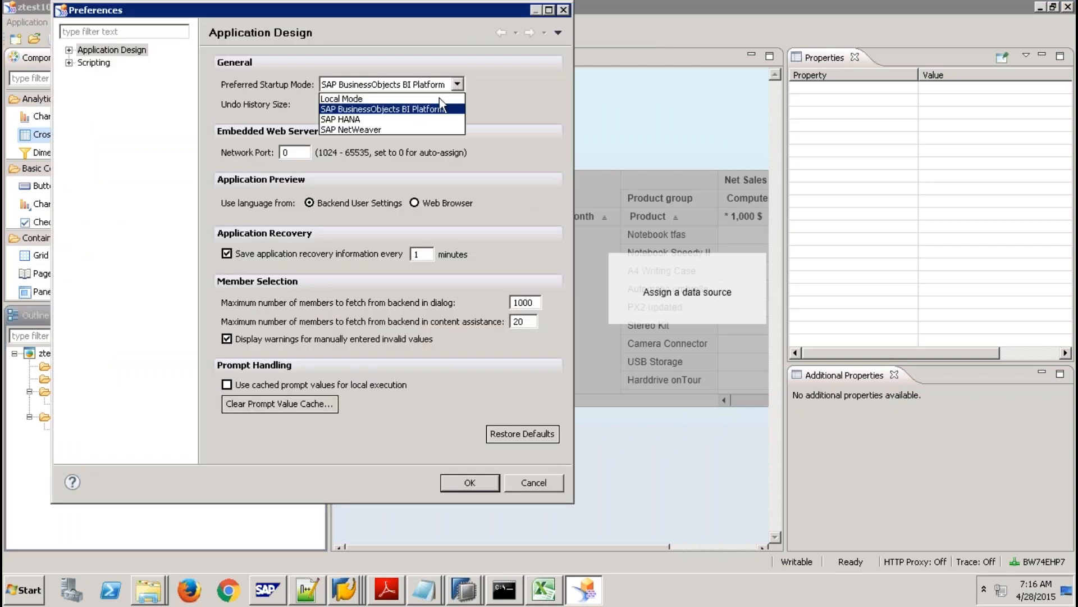
left_click(366, 130)
left_click(476, 483)
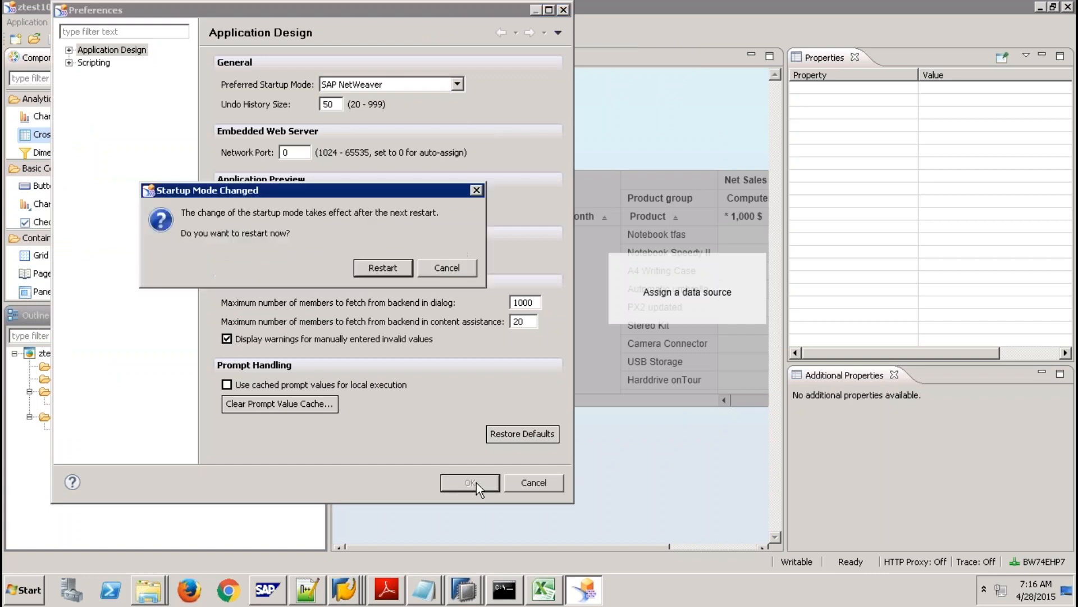
left_click(381, 268)
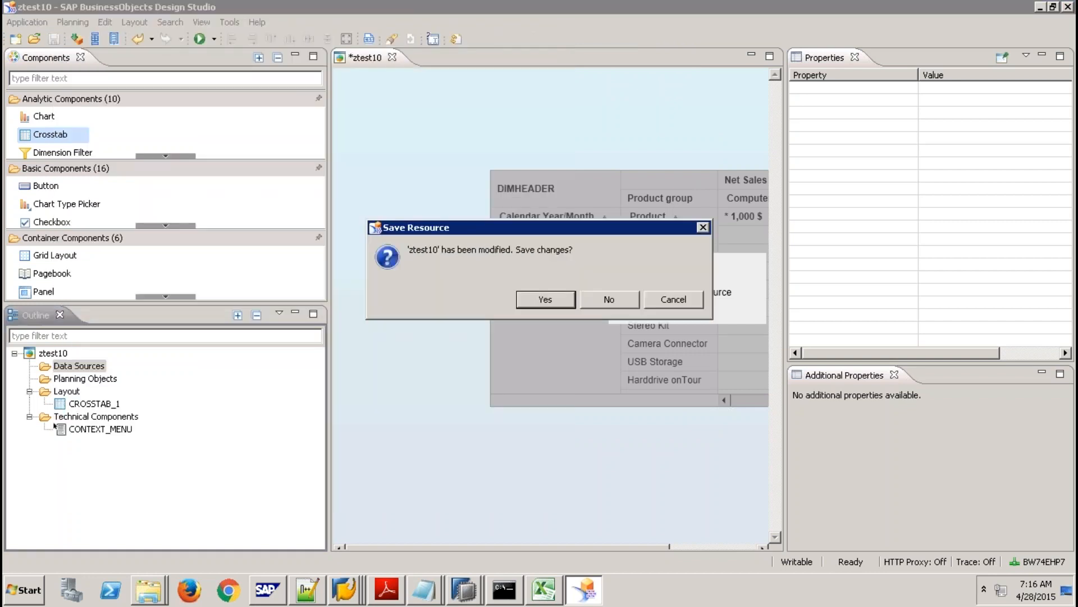
Decline saving ztest10 and move the NetWeaver logon window aside.
left_click(611, 298)
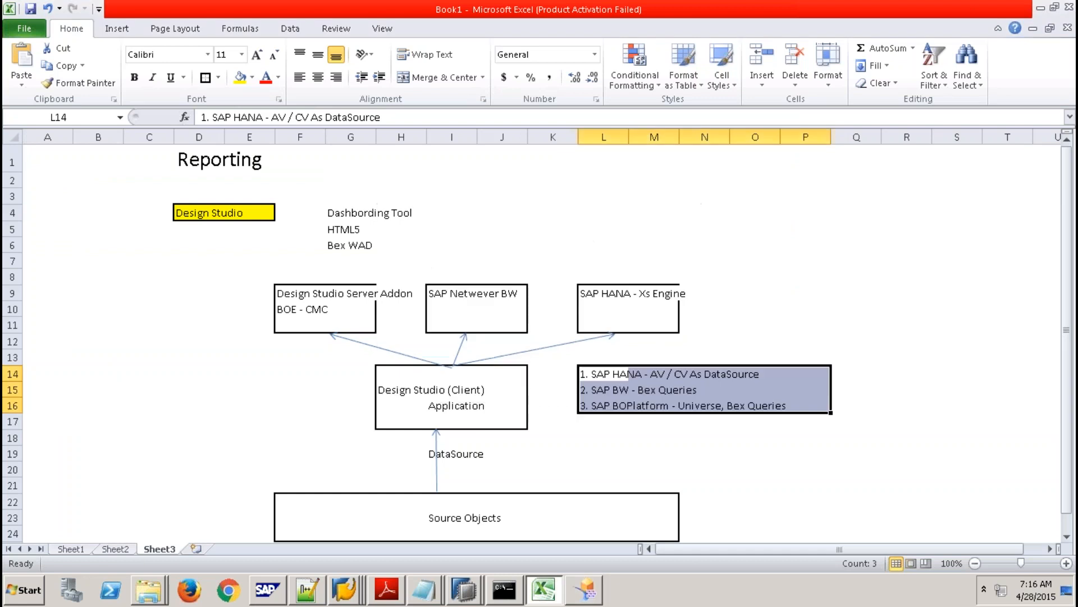
left_click(702, 405)
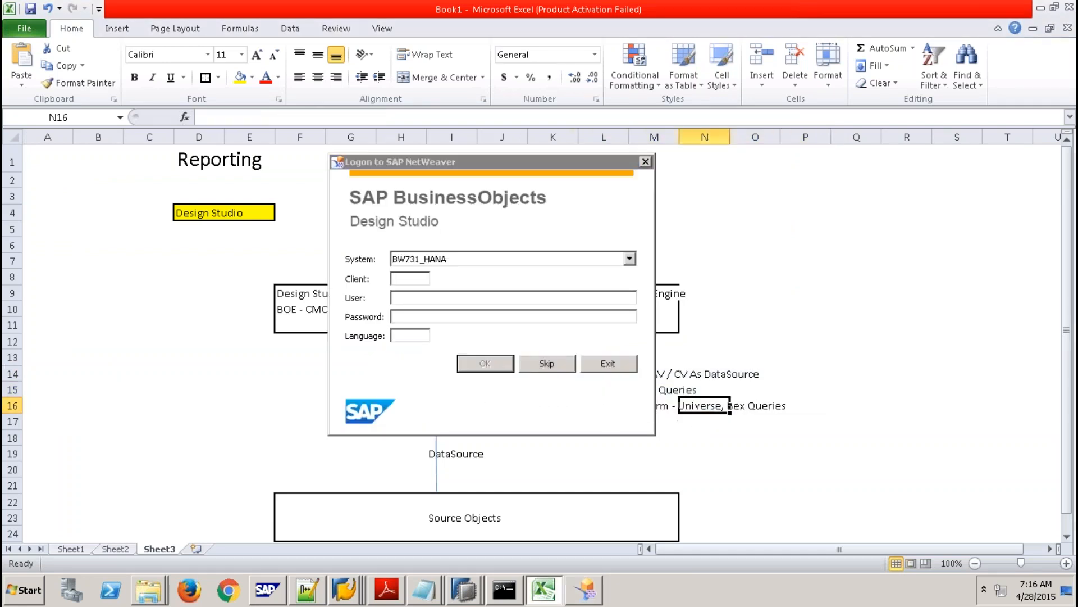
left_click(593, 161)
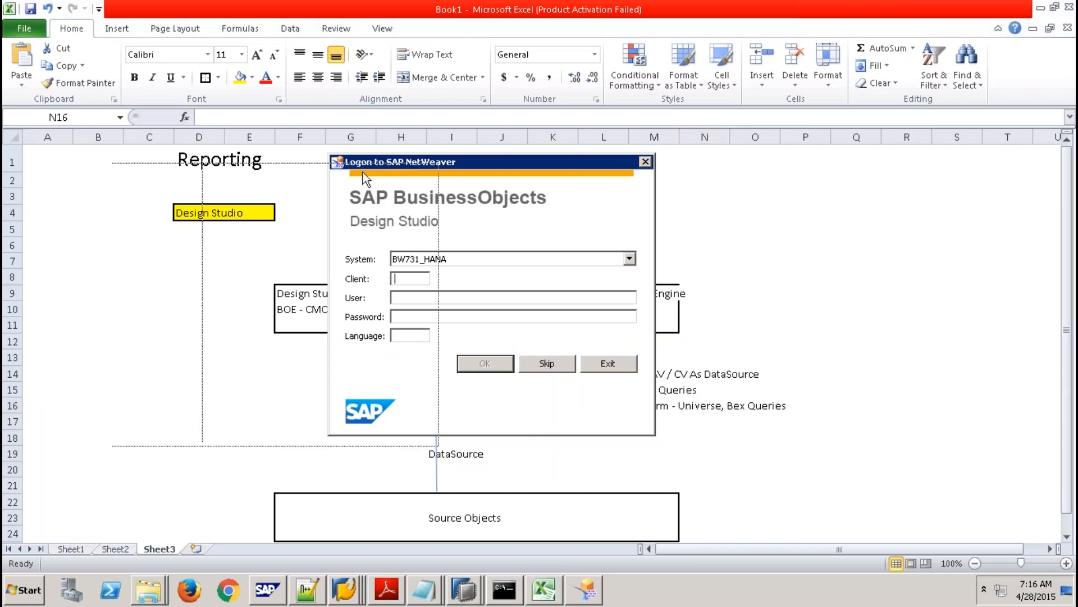
left_click_drag(363, 171, 133, 183)
left_click(705, 405)
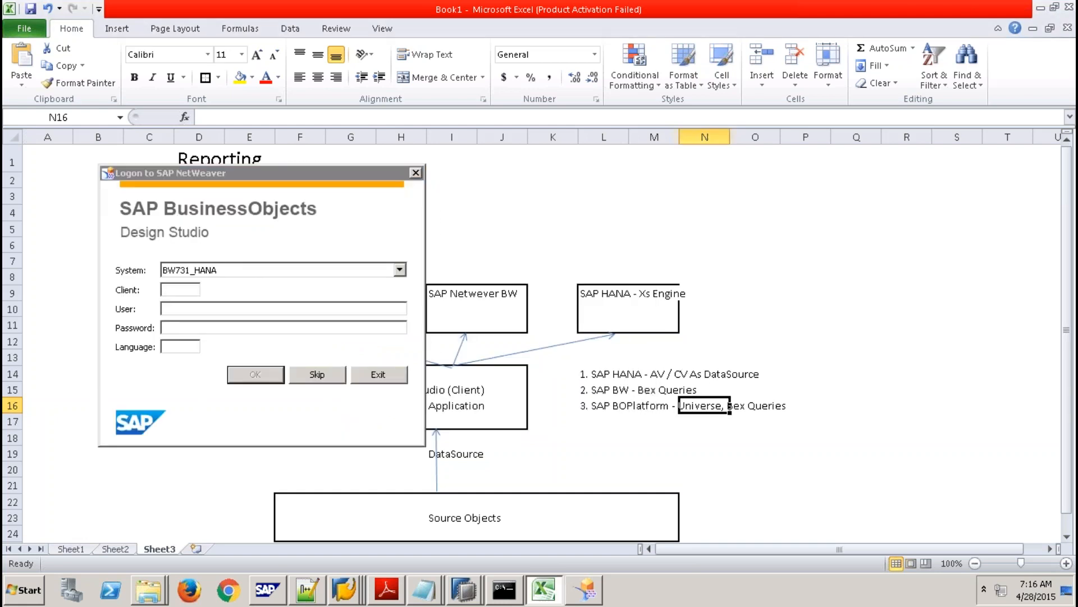
Replace 'Bex Queries' with 'OLAP Connections' in cell L16.
left_click(604, 406)
left_click_drag(349, 119, 425, 120)
type("OLAP Connections")
left_click_drag(445, 116, 348, 117)
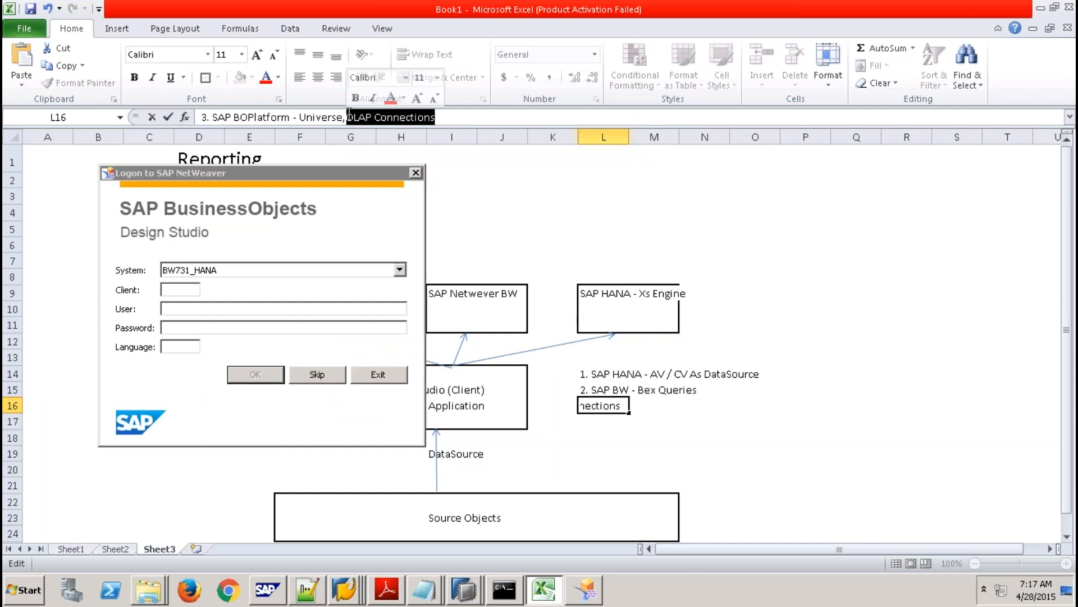
Move the logon window right and select the NSP [192.168.1.65] / SLT system.
left_click(194, 290)
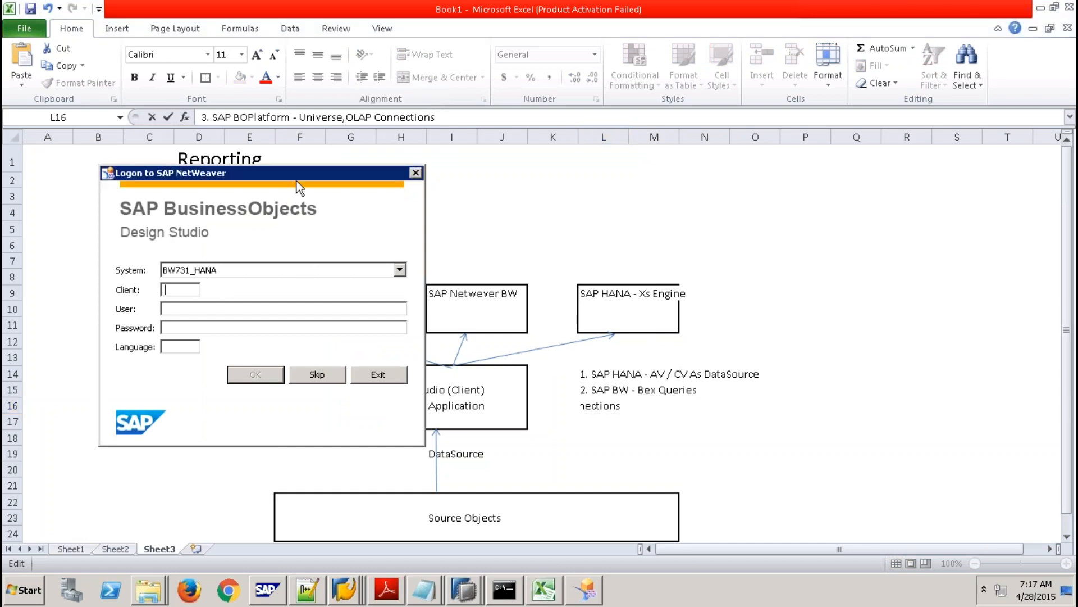
left_click_drag(297, 174, 460, 167)
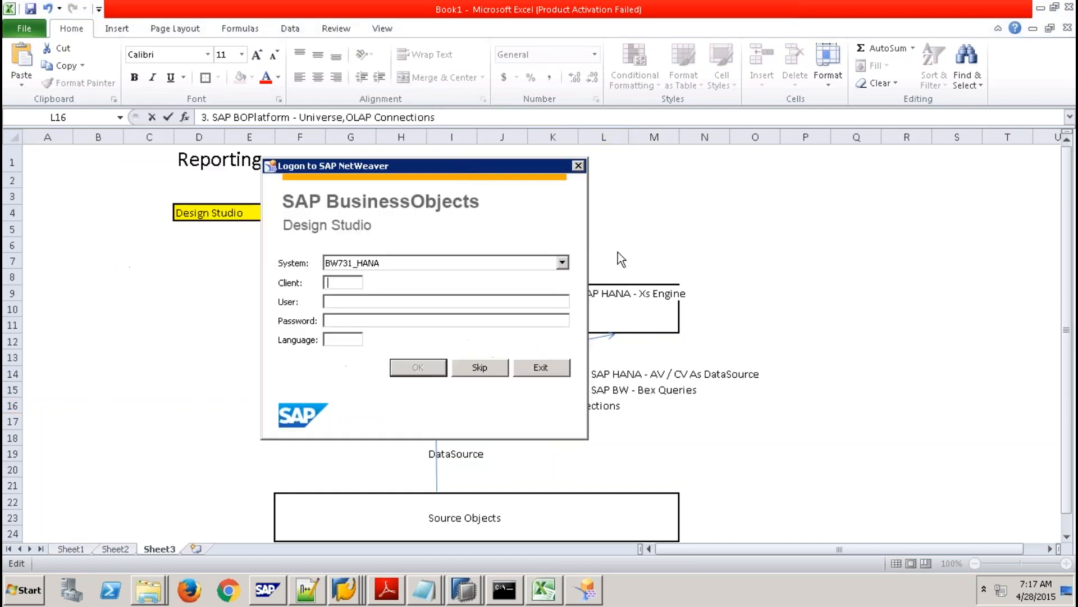
left_click(562, 263)
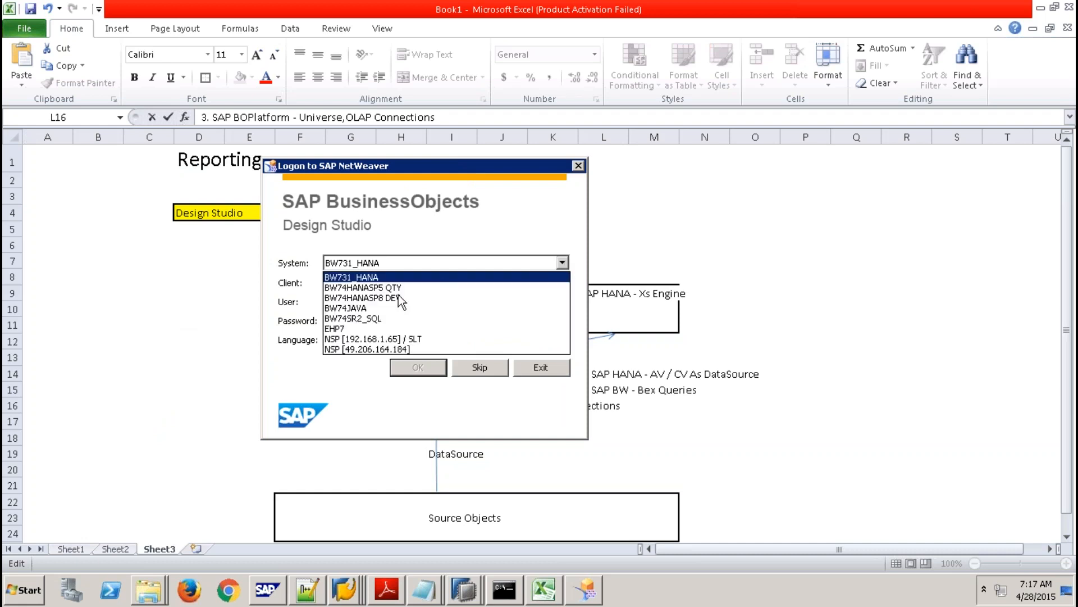
left_click(386, 298)
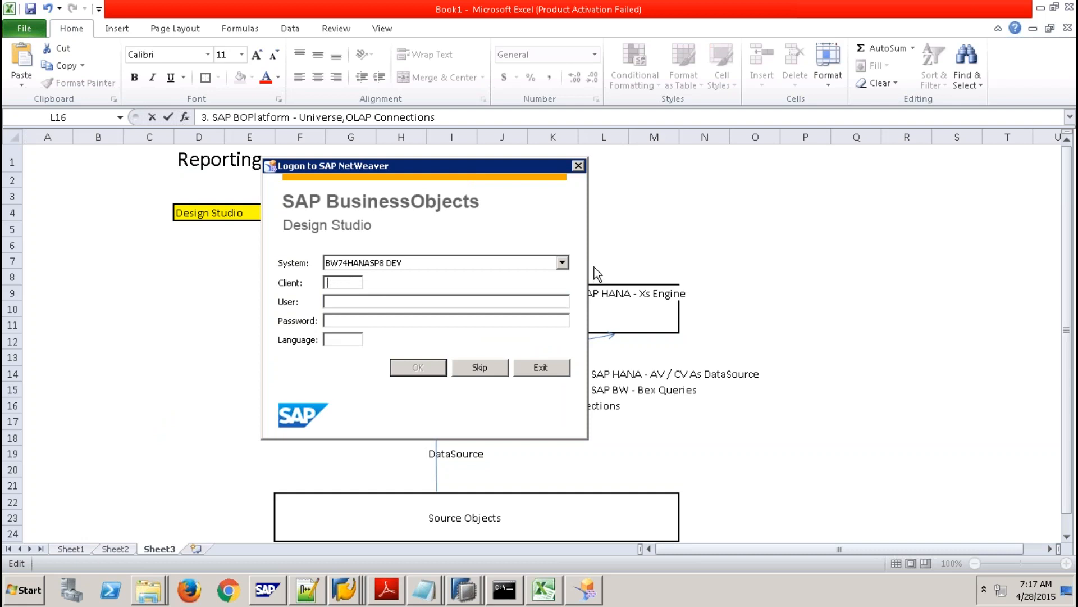
left_click(560, 262)
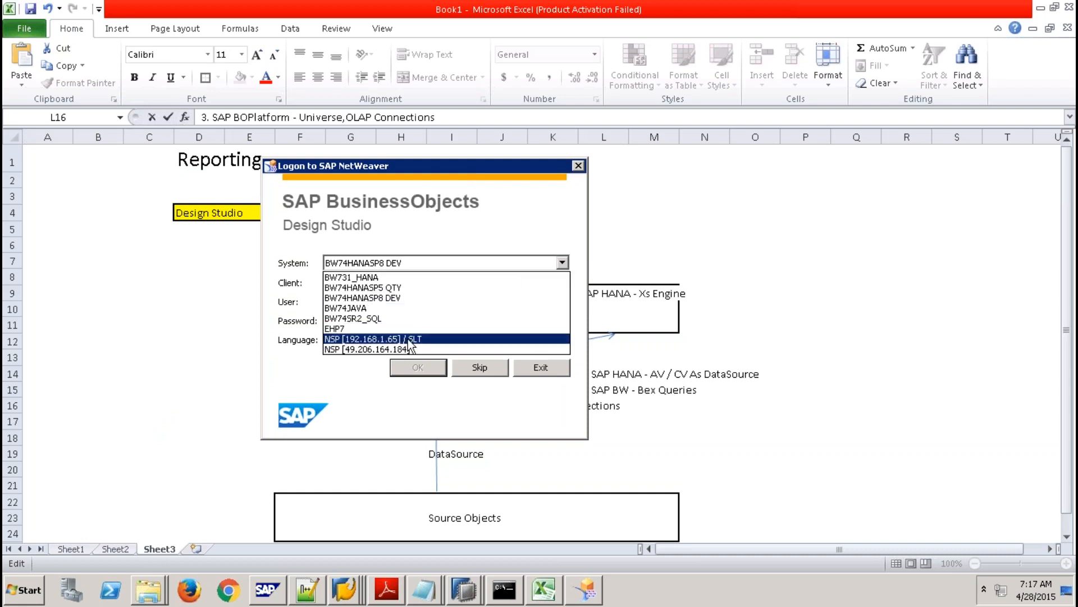
left_click(439, 340)
Log on with client 001, the user name and password, and language EN.
type("001")
key("Tab")
type("qbex")
key("Tab")
type("*******")
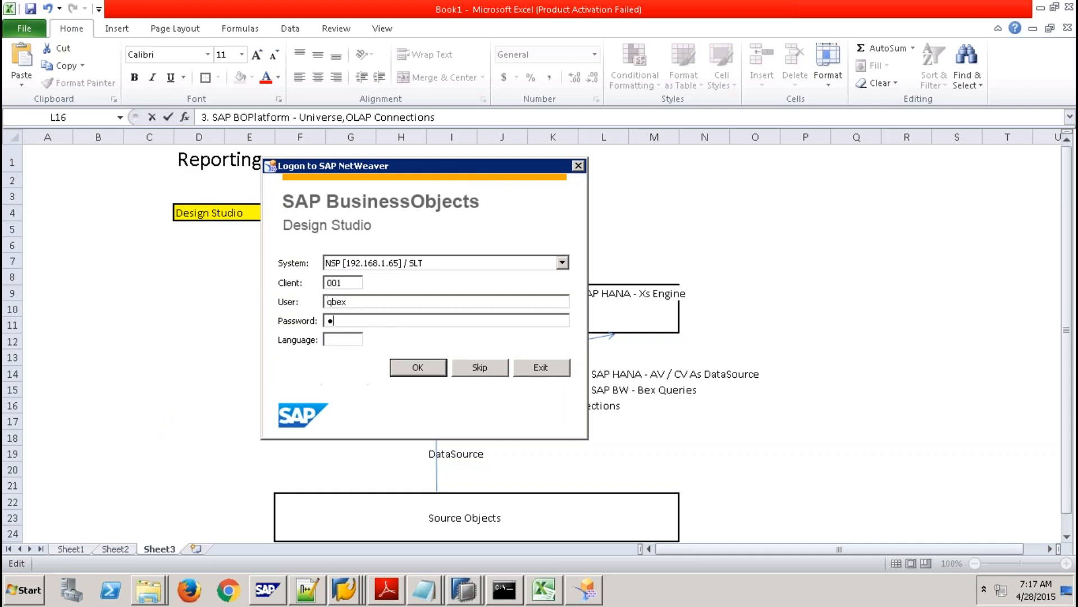
type("***")
type("EN")
left_click(426, 371)
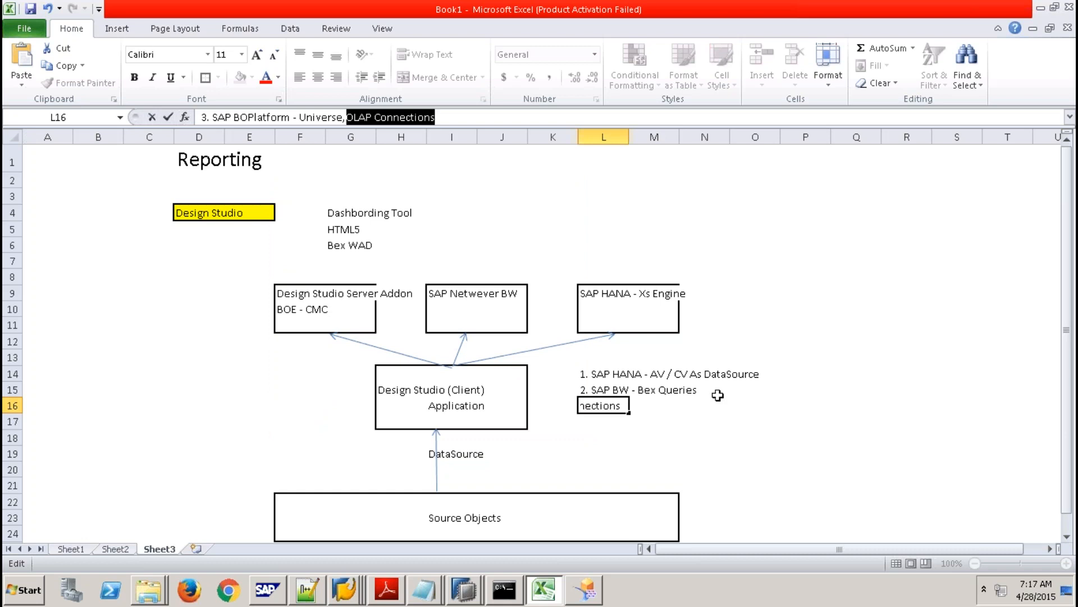
Create a blank-template application named TEST11 in Design Studio.
left_click(584, 591)
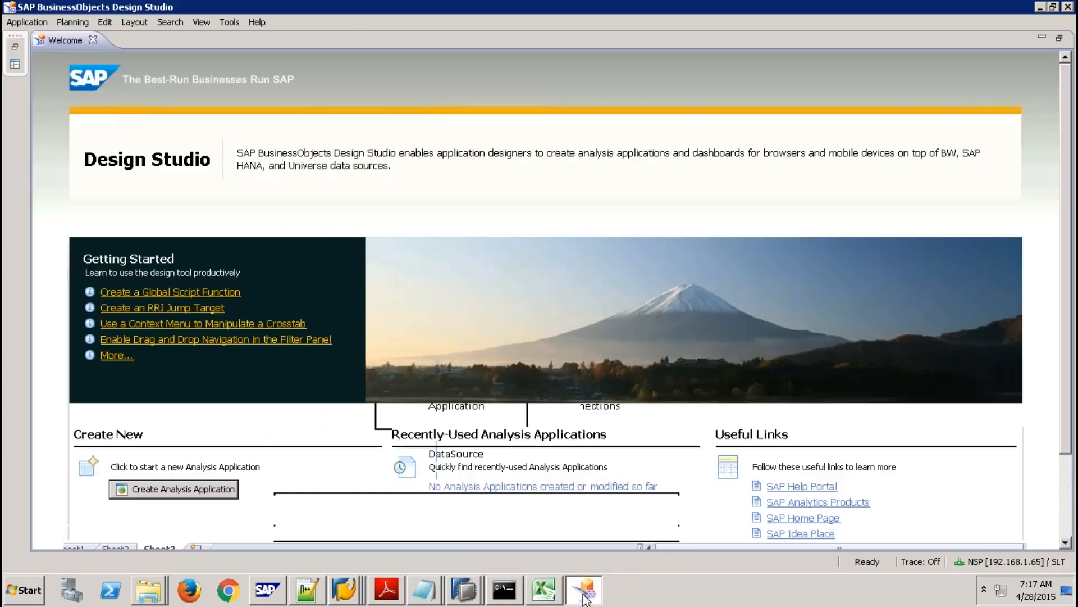
left_click(12, 23)
left_click(58, 40)
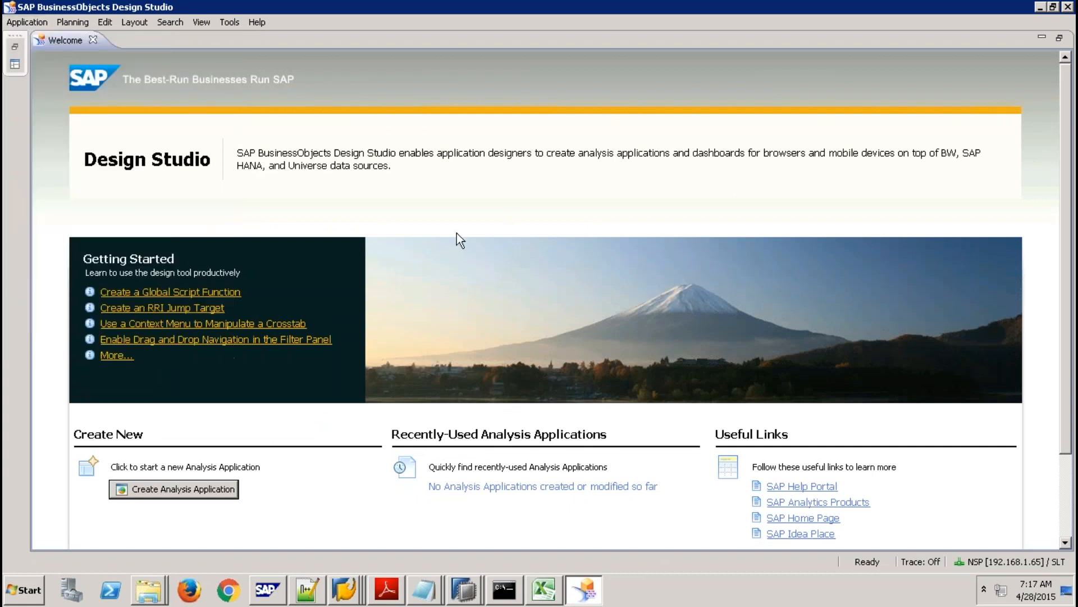
type("TEST11")
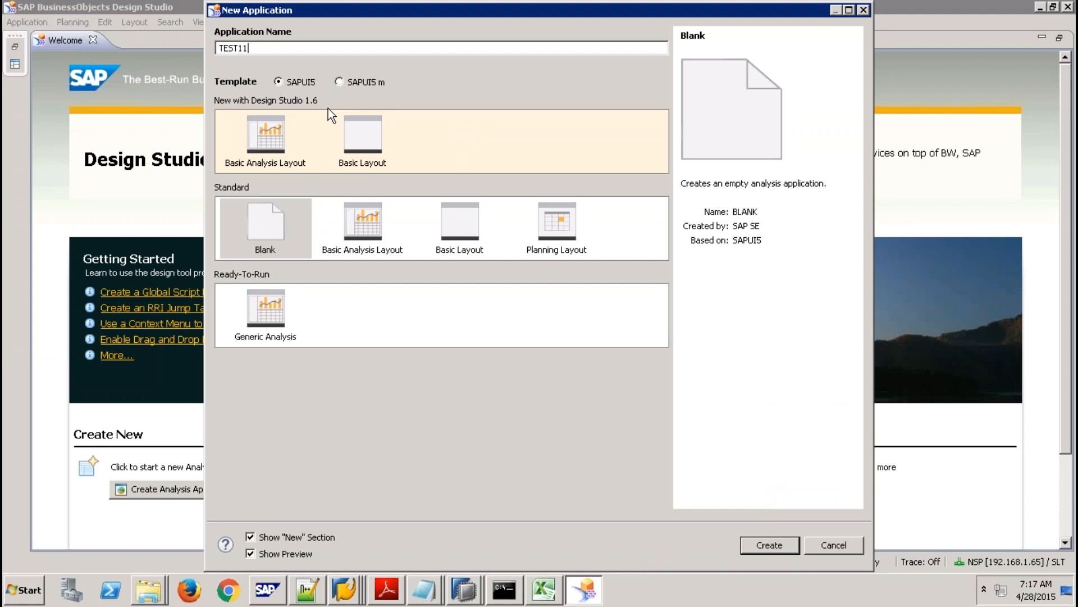
left_click(770, 544)
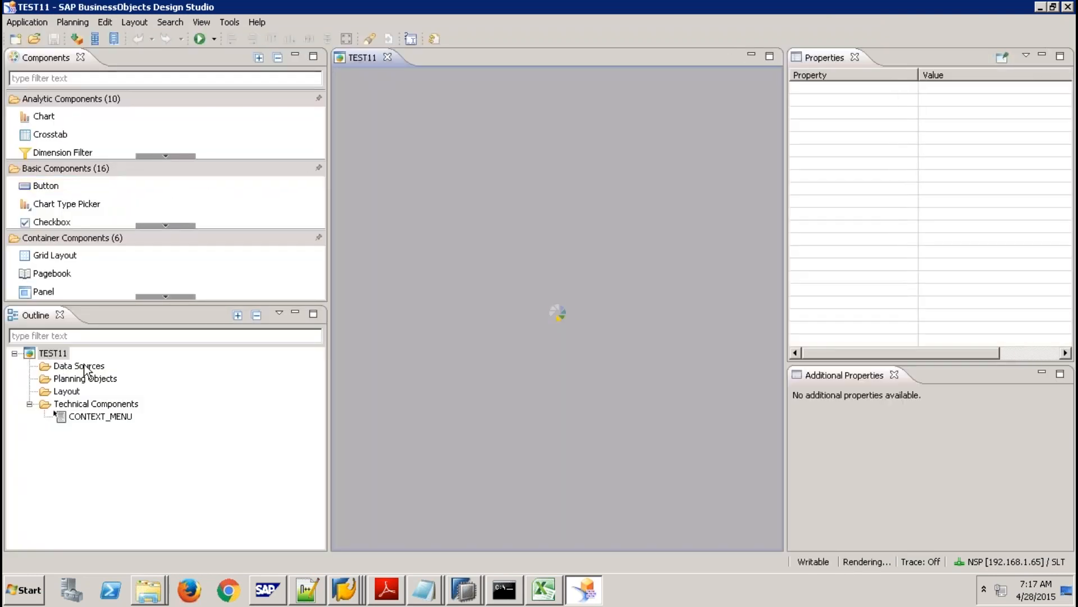
right_click(84, 368)
left_click(92, 375)
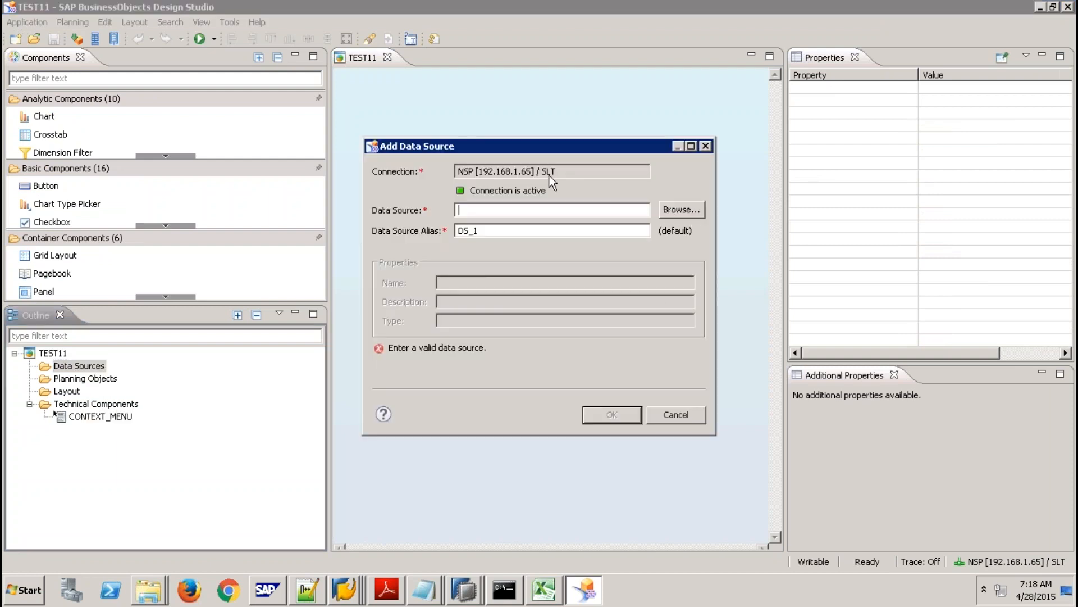
left_click(568, 173)
left_click_drag(567, 172, 450, 170)
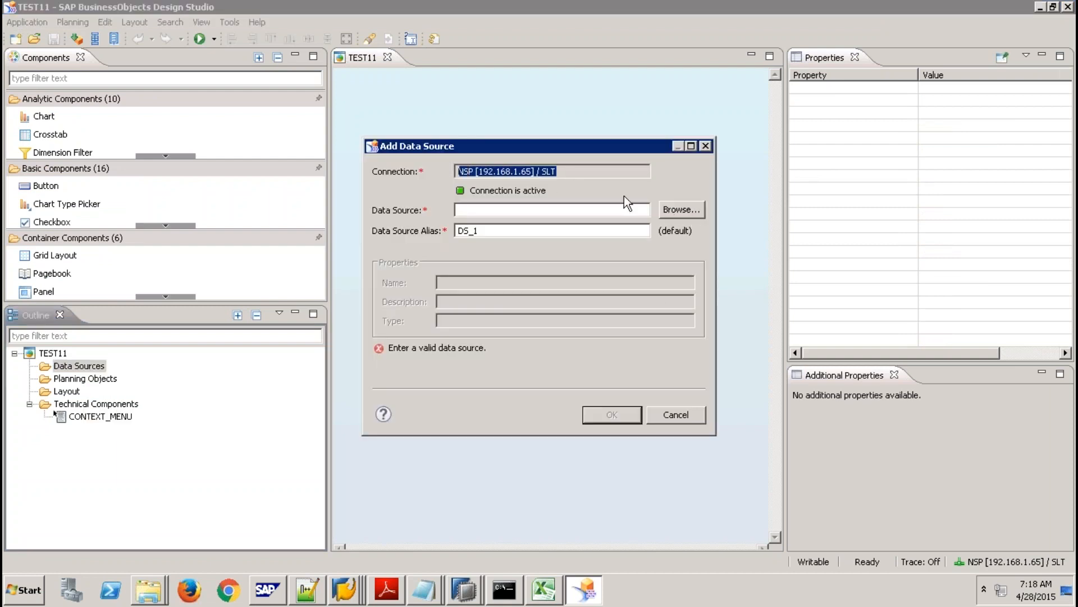
left_click(687, 211)
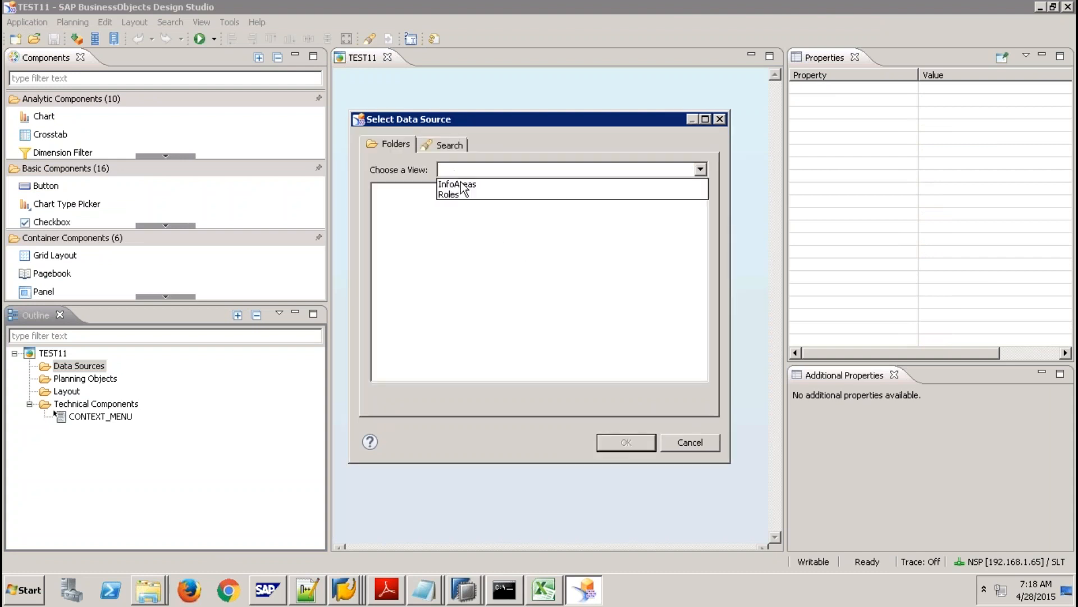
left_click(460, 184)
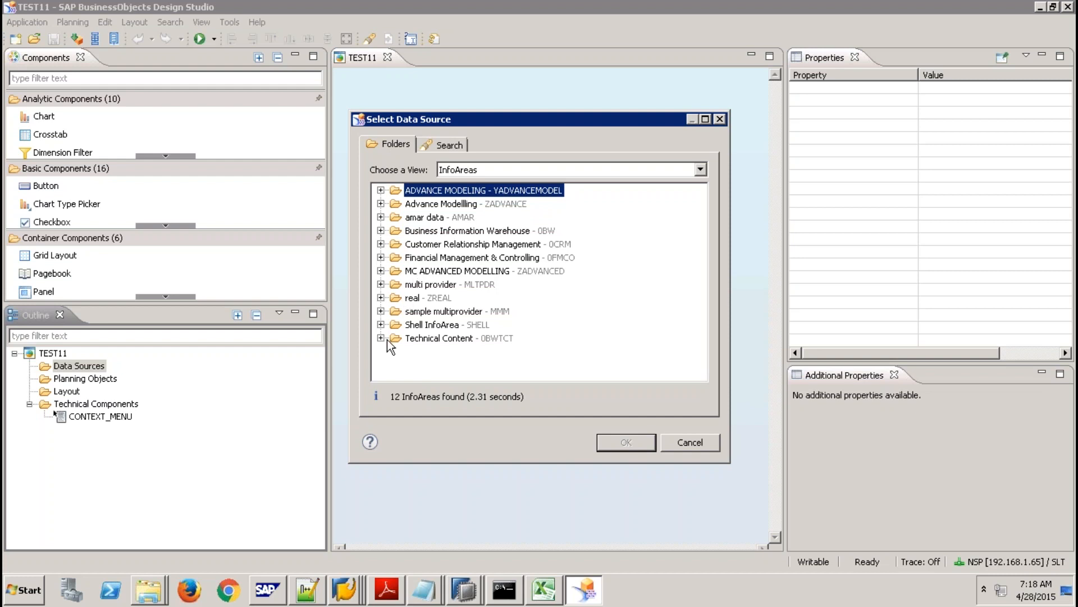
left_click(380, 325)
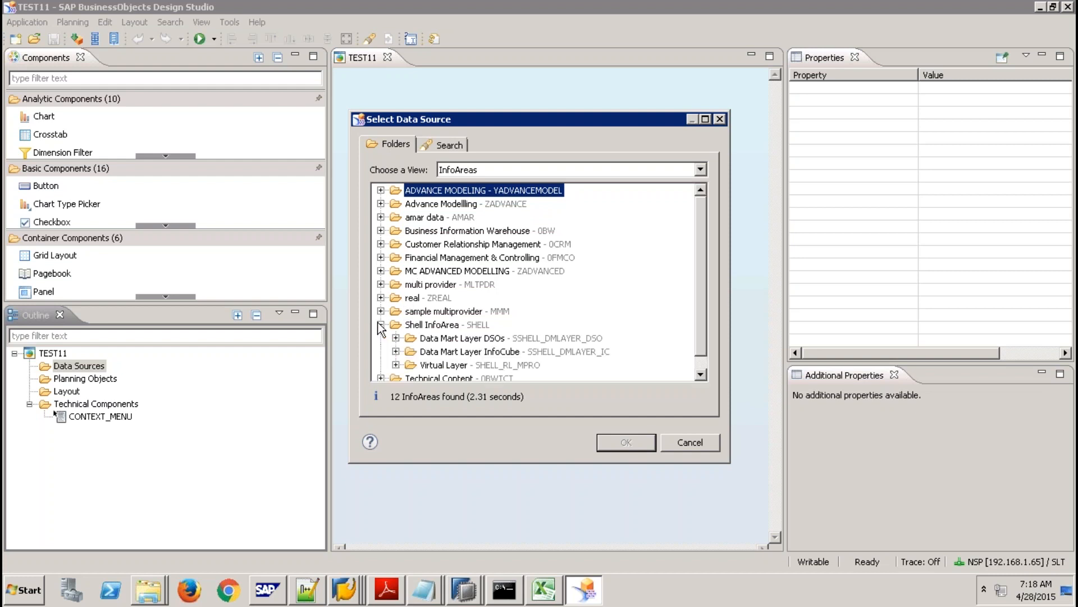
left_click(396, 365)
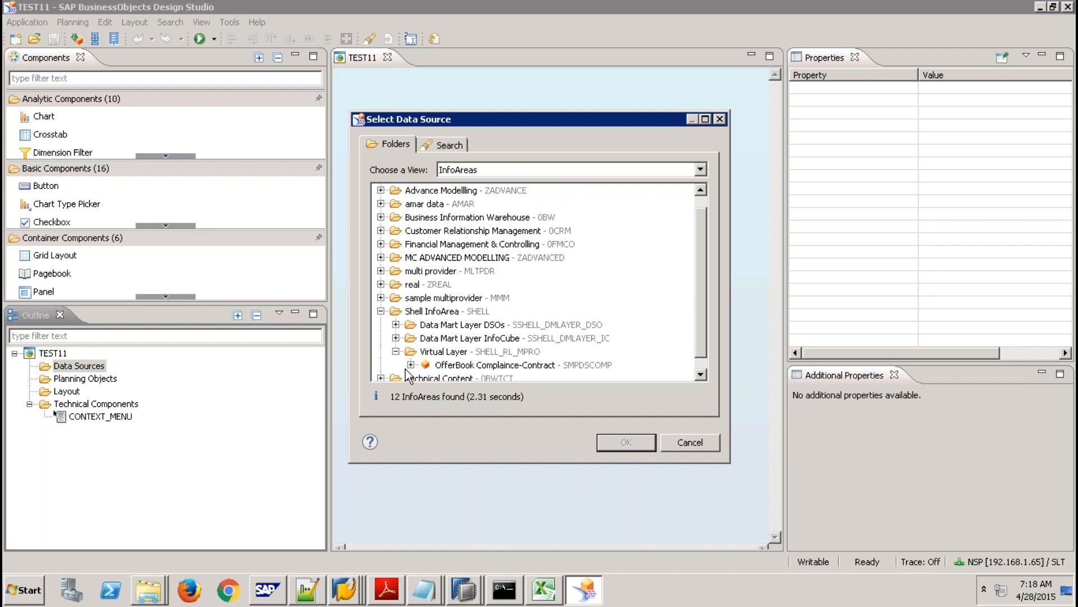
left_click(410, 364)
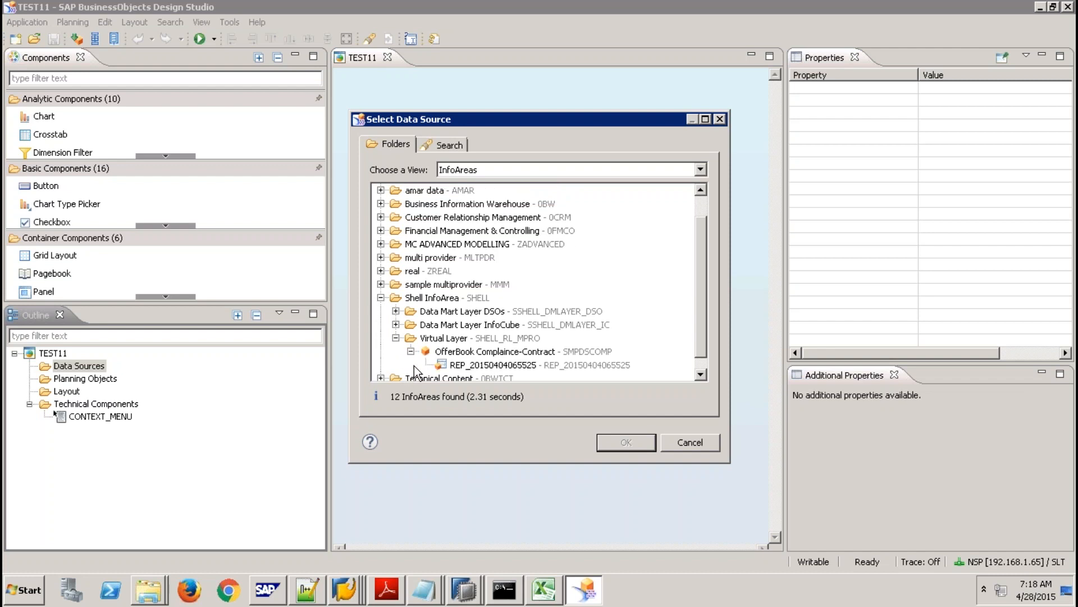
left_click(511, 365)
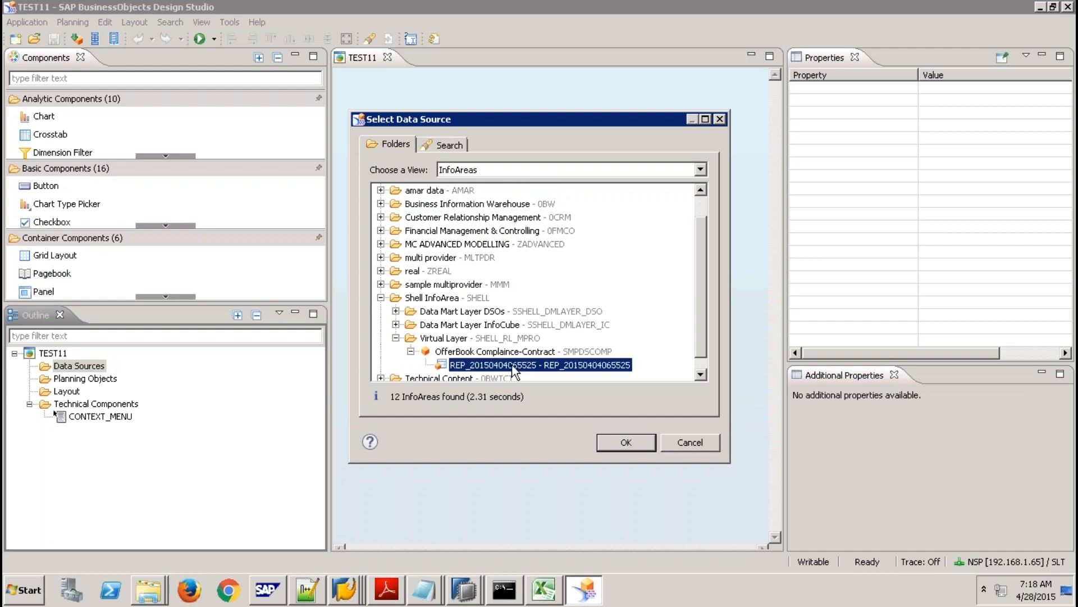
left_click(615, 443)
left_click(612, 422)
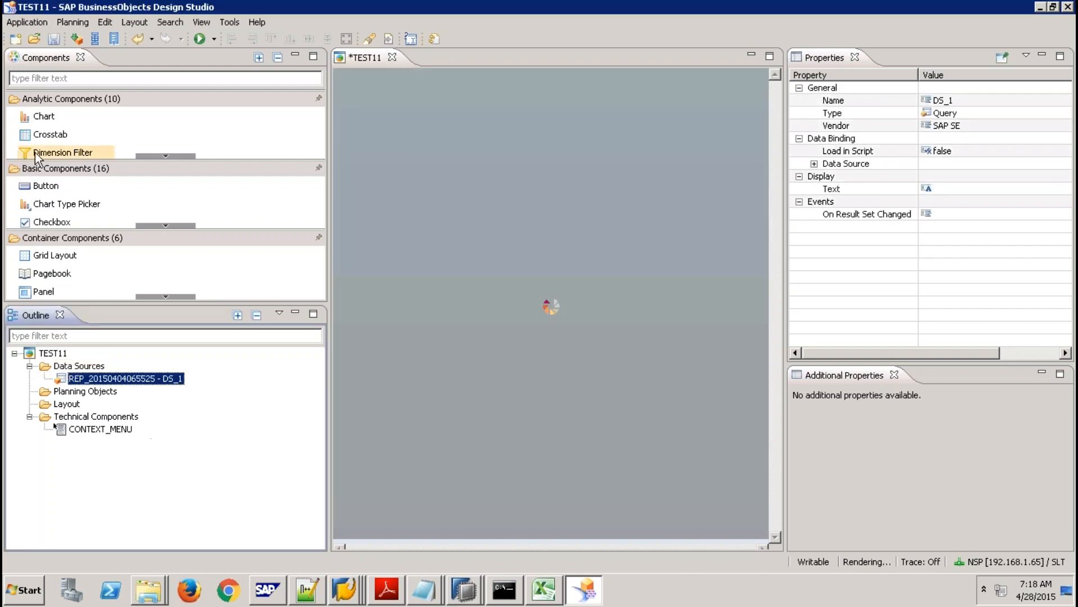
Place a crosstab on the canvas, confirm DS_1's initial view, and assign DS_1 to it.
left_click_drag(49, 134, 464, 144)
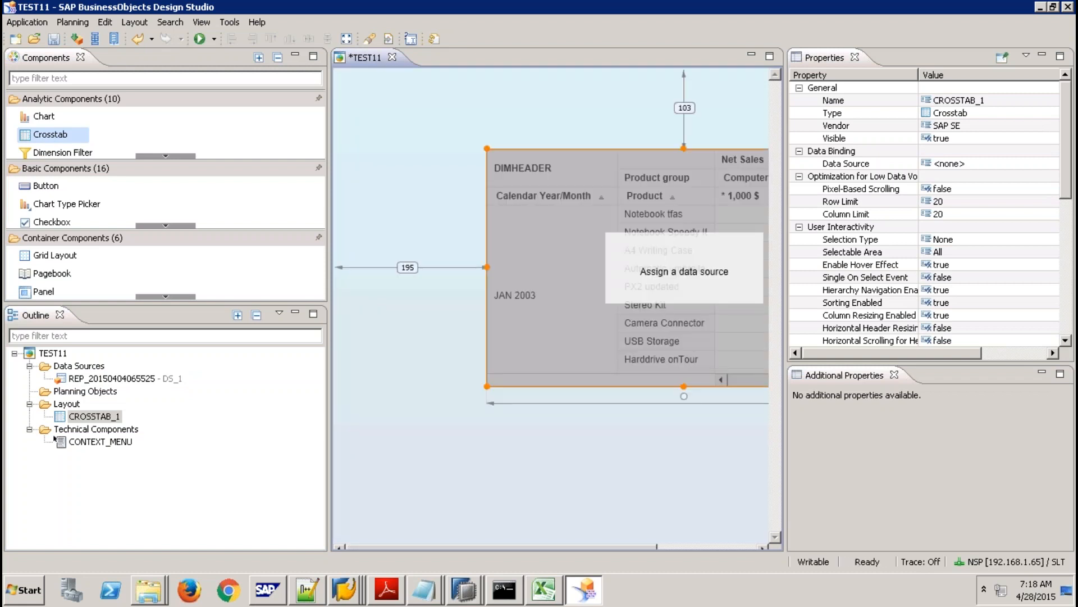
right_click(151, 380)
left_click(229, 465)
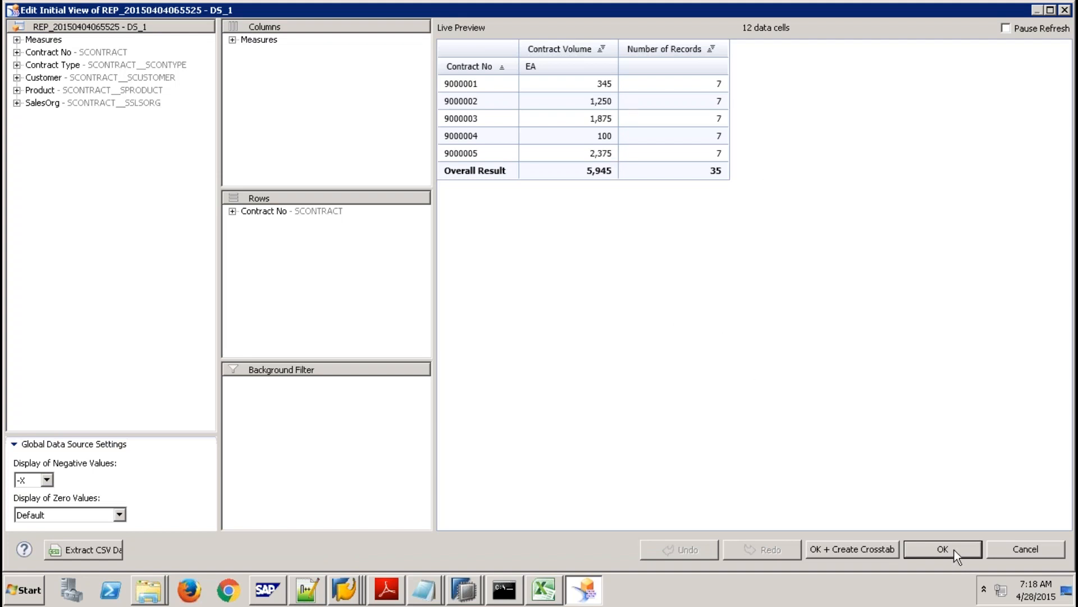
left_click(232, 40)
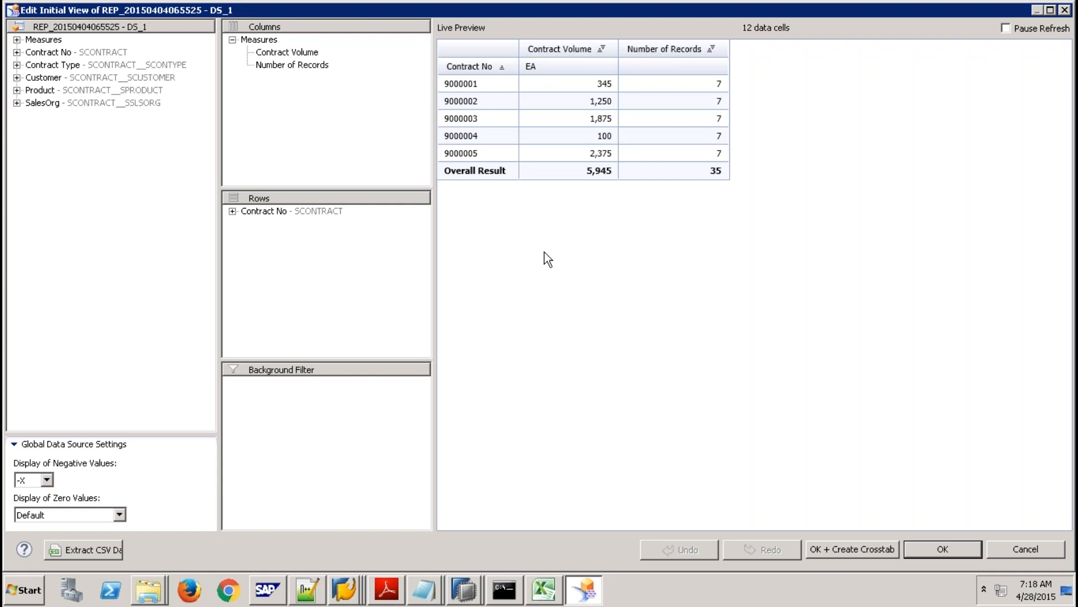
left_click(918, 550)
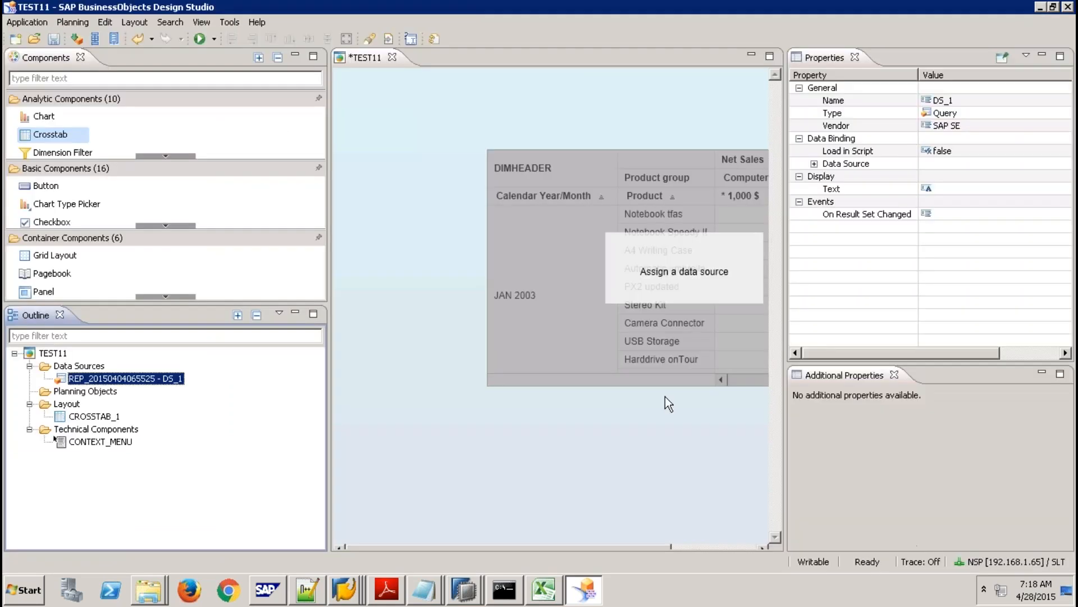
left_click_drag(163, 384, 595, 326)
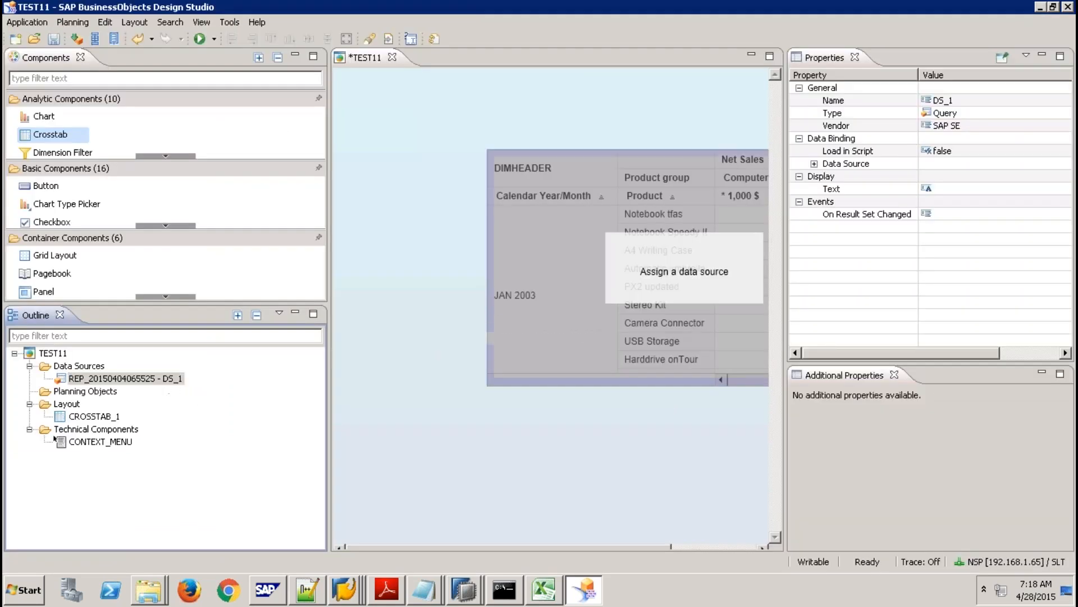
Run TEST11 locally in Firefox to view contract volumes per contract, then return to Design Studio.
left_click(199, 39)
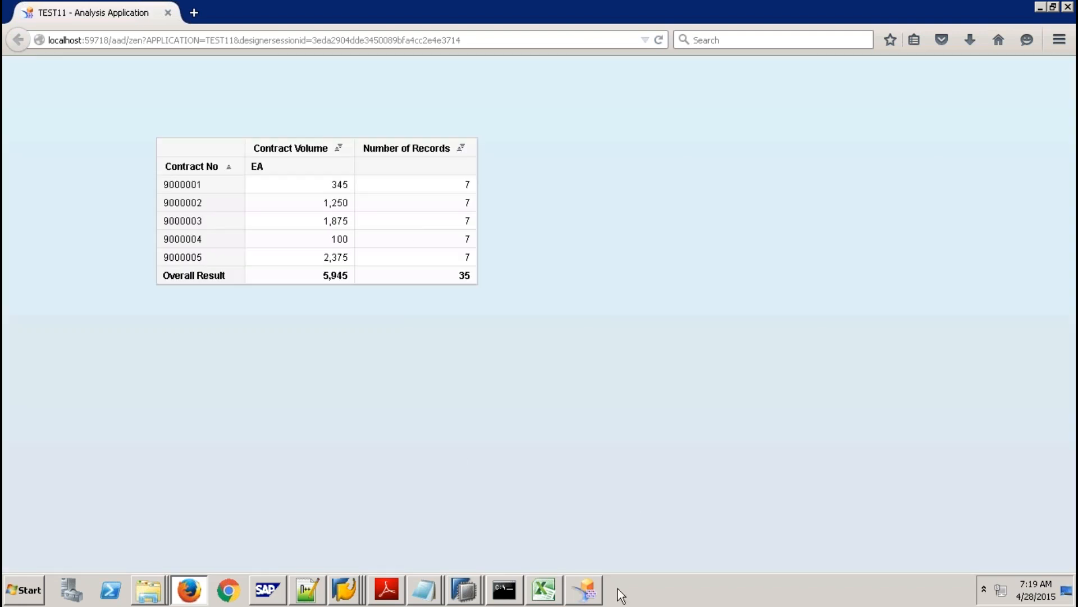
left_click(587, 591)
left_click(27, 22)
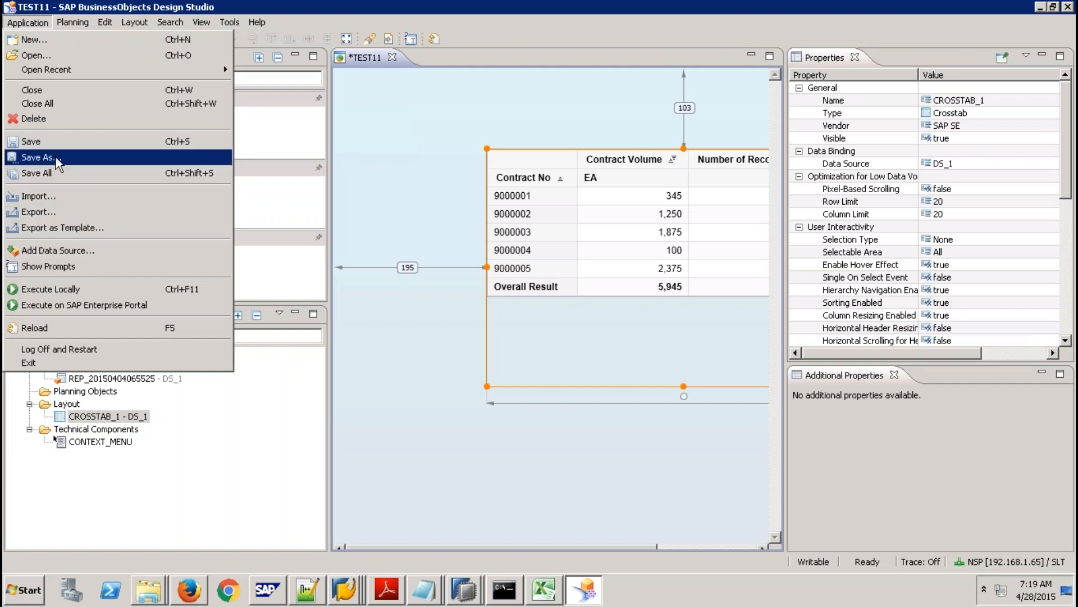
Save TEST11, try executing it on SAP Enterprise Portal, and dismiss the cannot-find error.
left_click(44, 142)
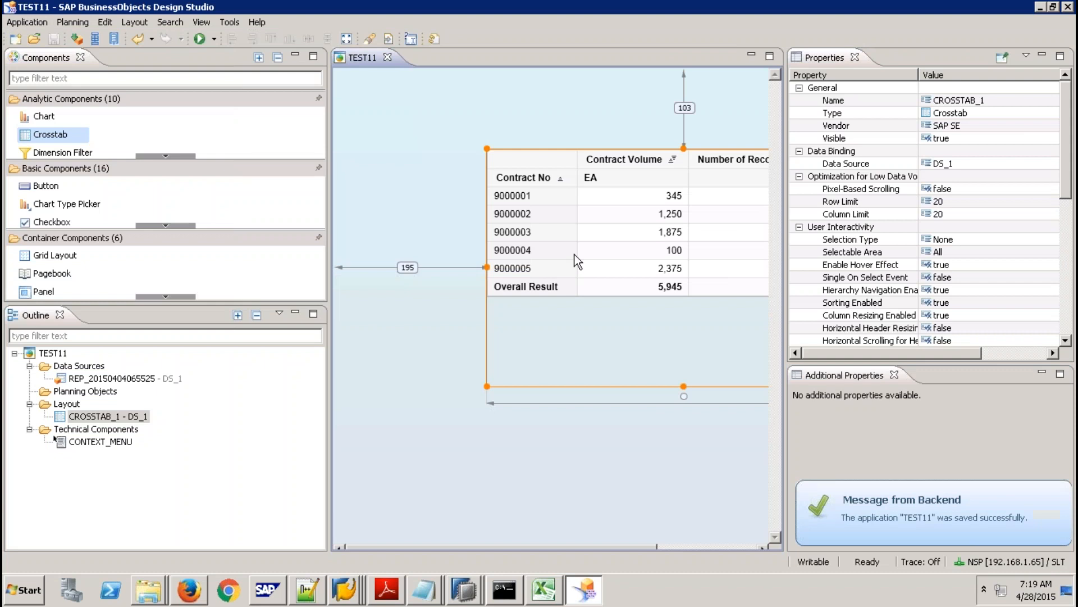
left_click(25, 22)
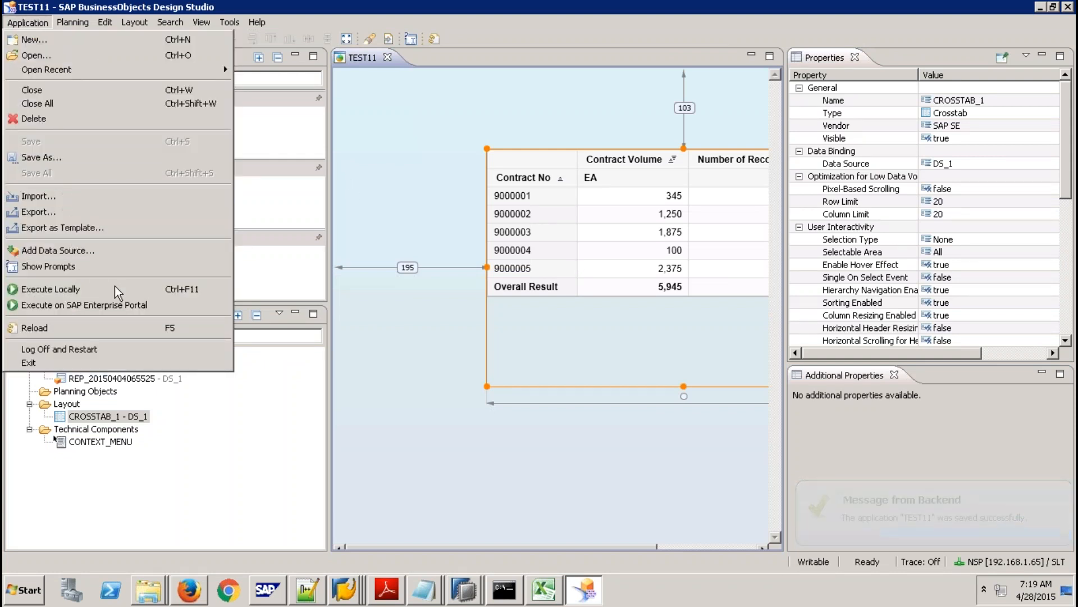
left_click(145, 305)
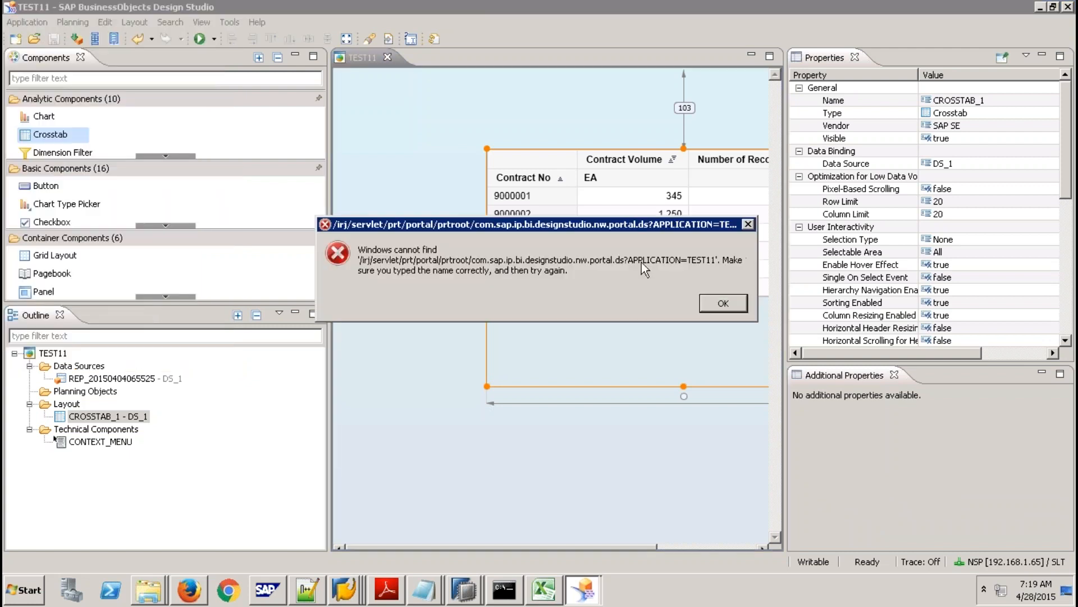
left_click(732, 295)
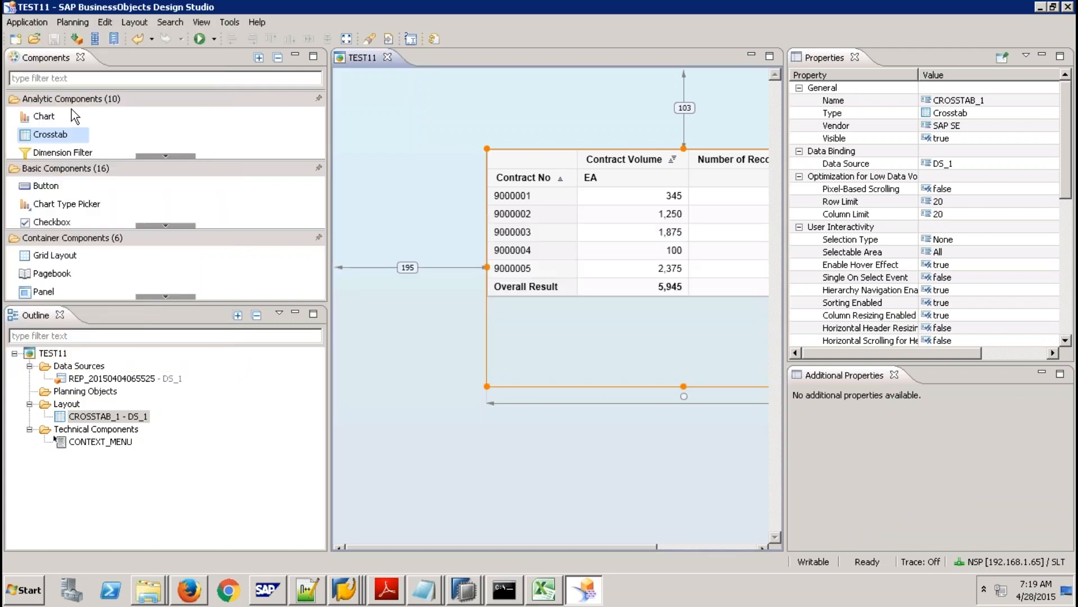
left_click(36, 26)
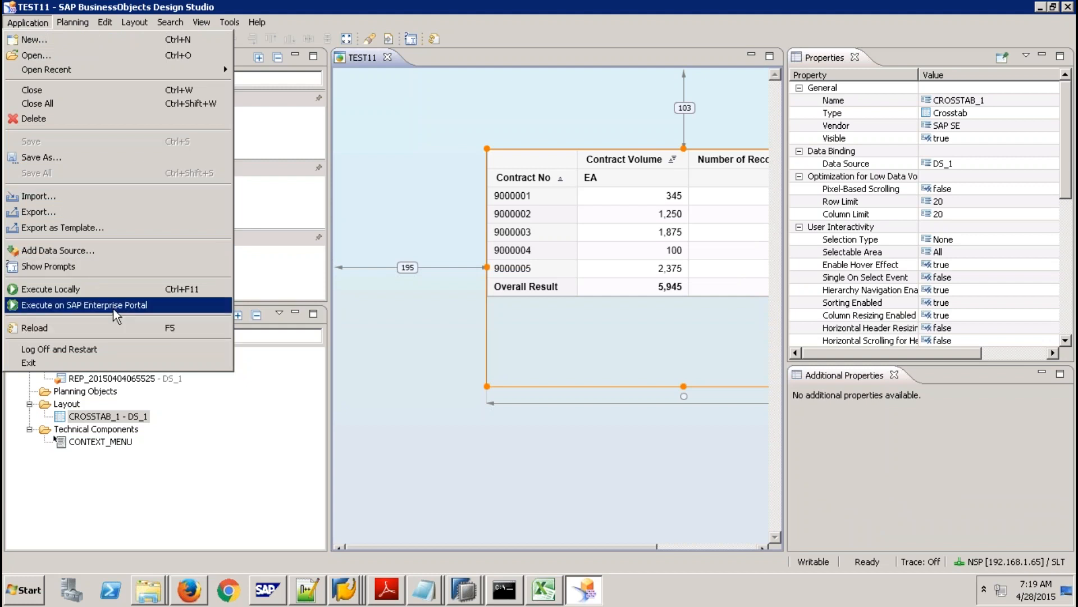
left_click(260, 474)
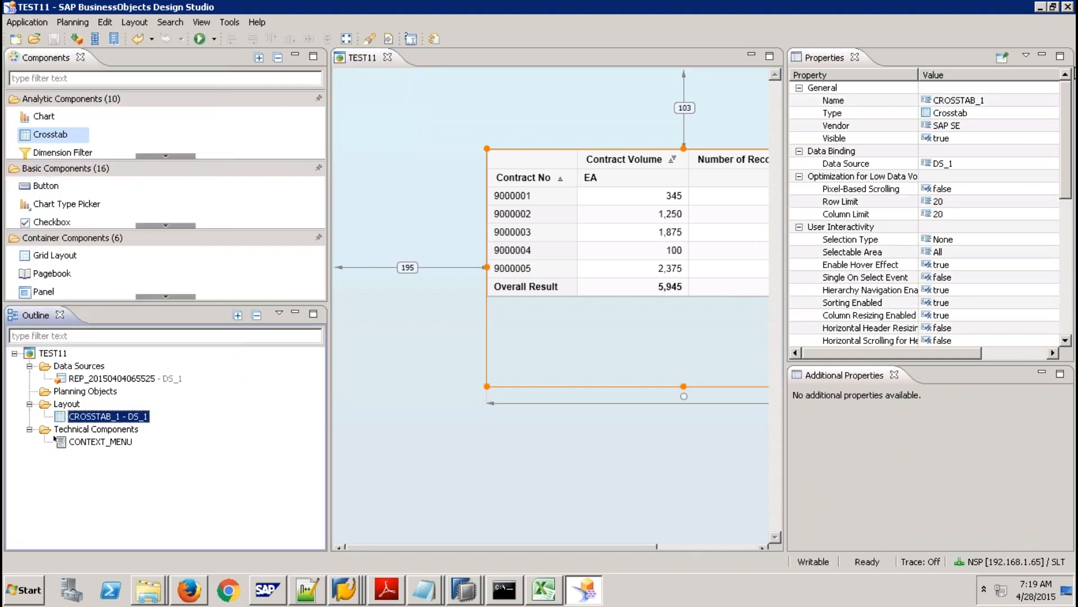
left_click(233, 21)
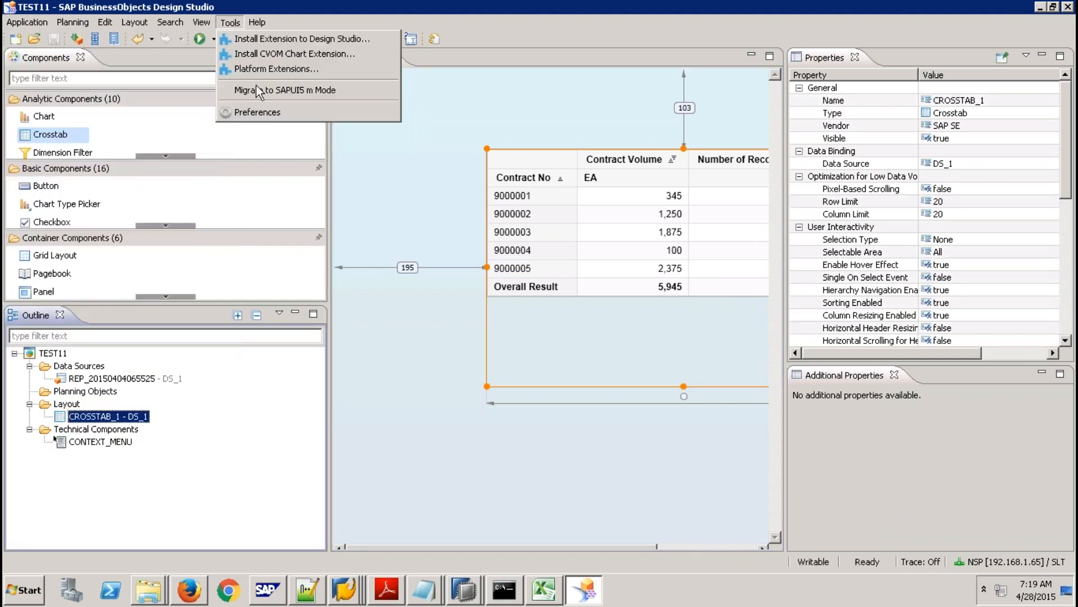
Set the preferred startup mode to SAP HANA, restart Design Studio, and close Firefox.
left_click(258, 112)
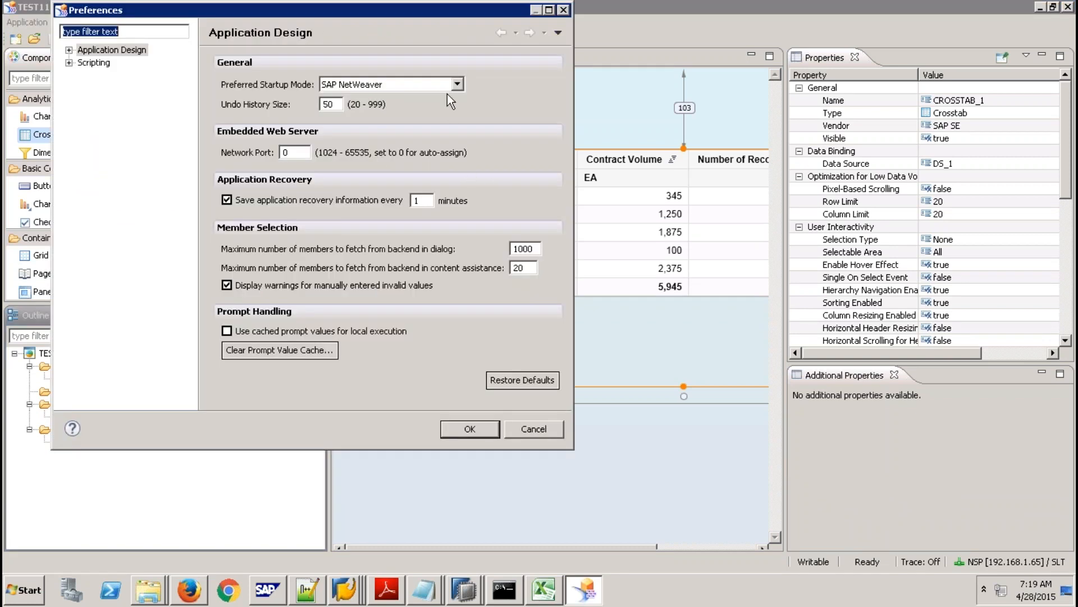
left_click(453, 83)
left_click(393, 116)
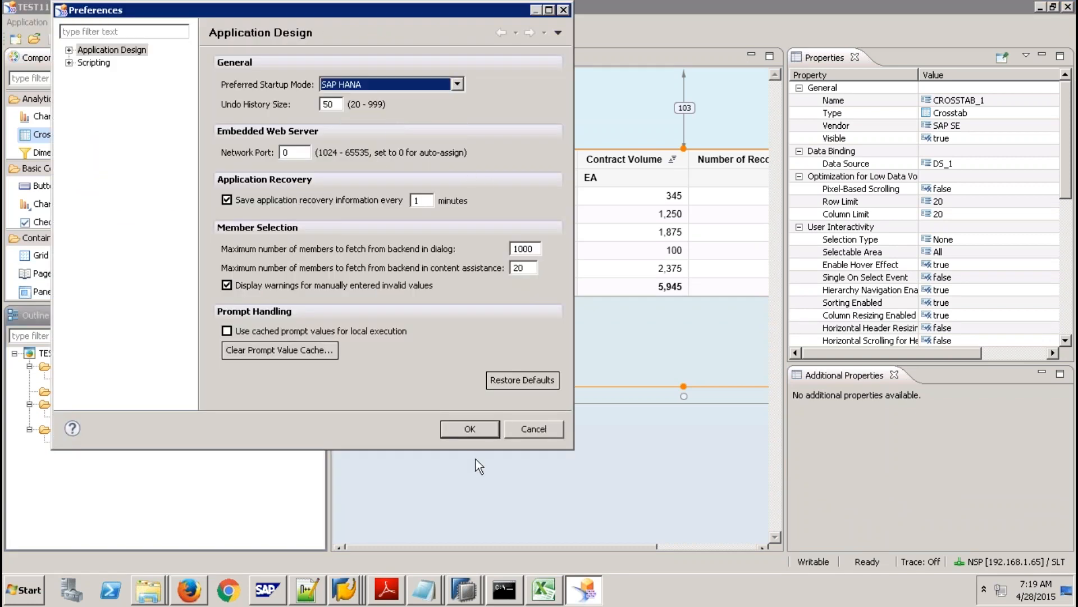
left_click(469, 428)
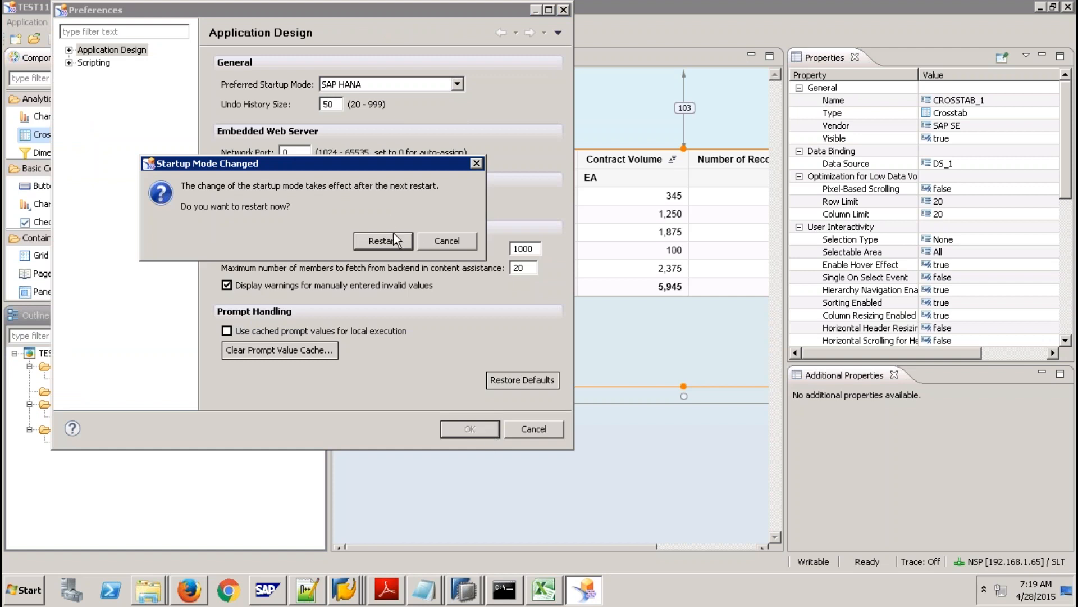
left_click(393, 235)
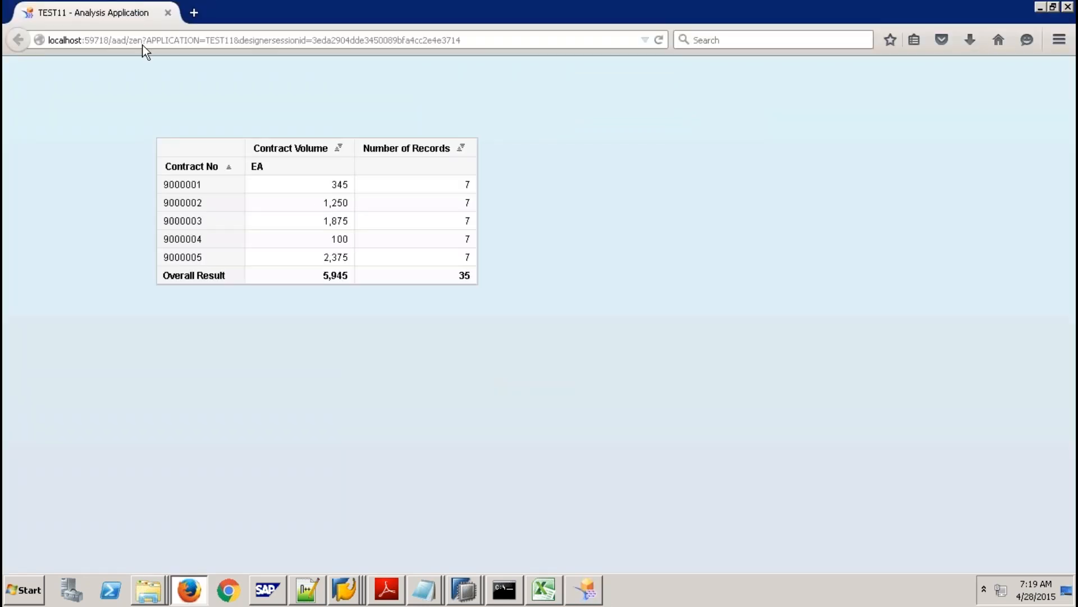
left_click(168, 12)
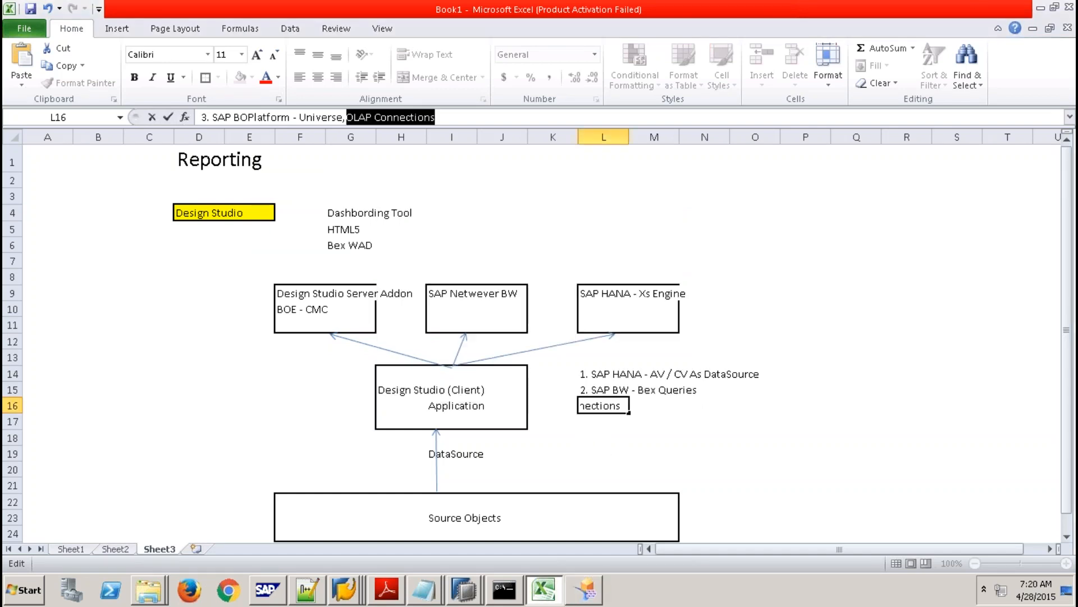
Log on to SAP HANA system SP9 with the account password and bring Design Studio forward.
left_click(511, 442)
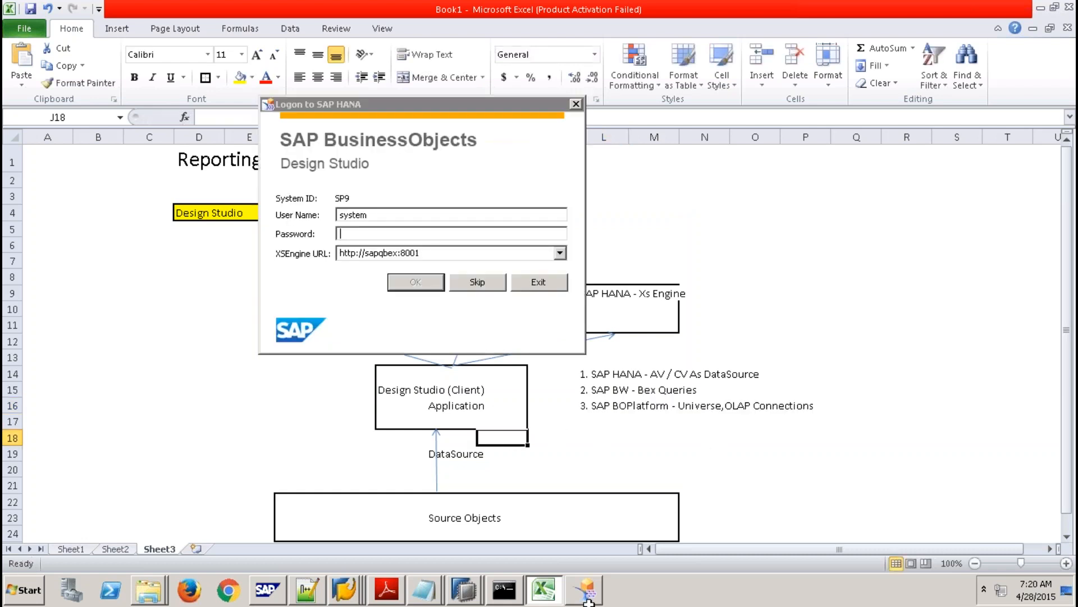
type("p*********")
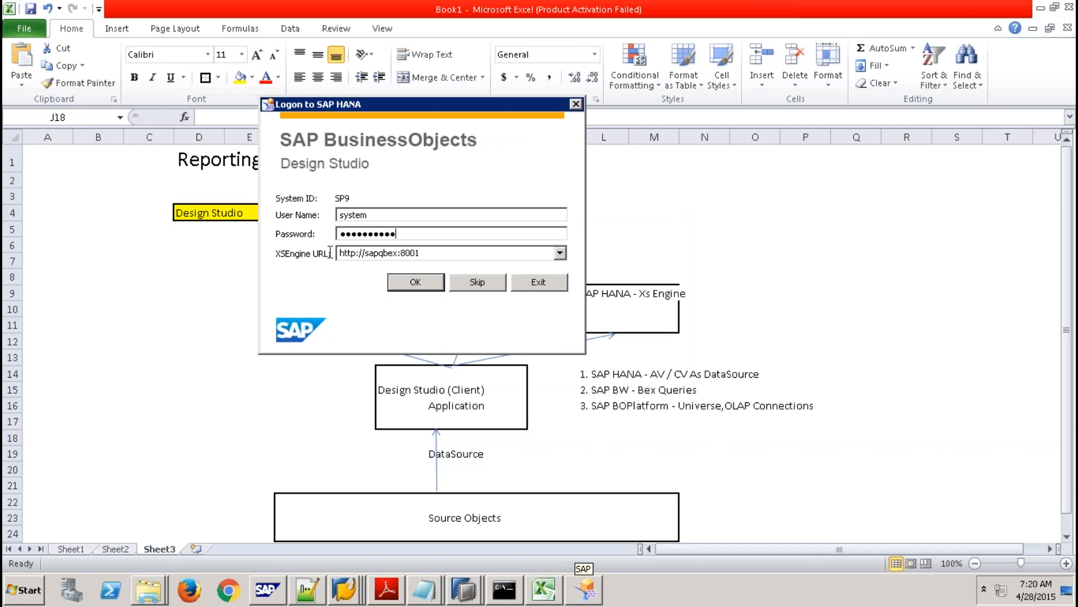
left_click(418, 283)
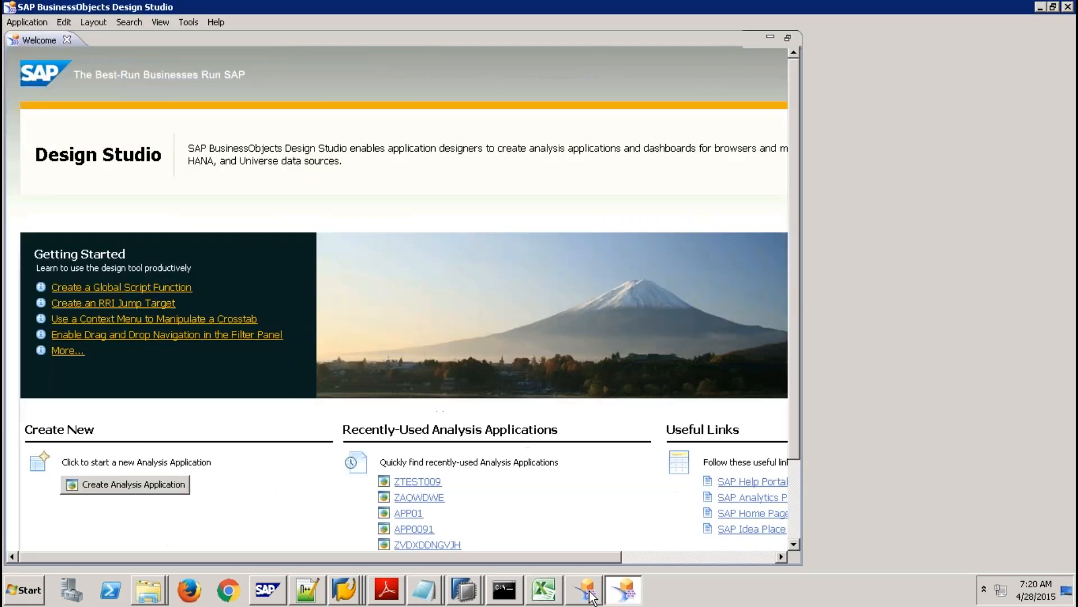
left_click(591, 597)
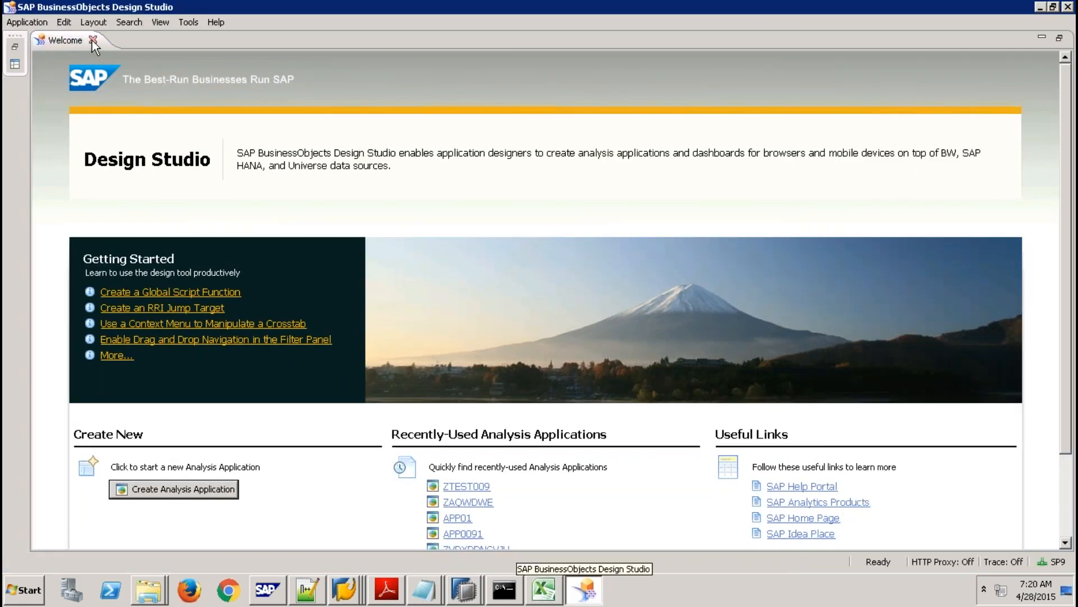
Close the Welcome page and create a new Blank-template application named ZTEST91.
left_click(93, 40)
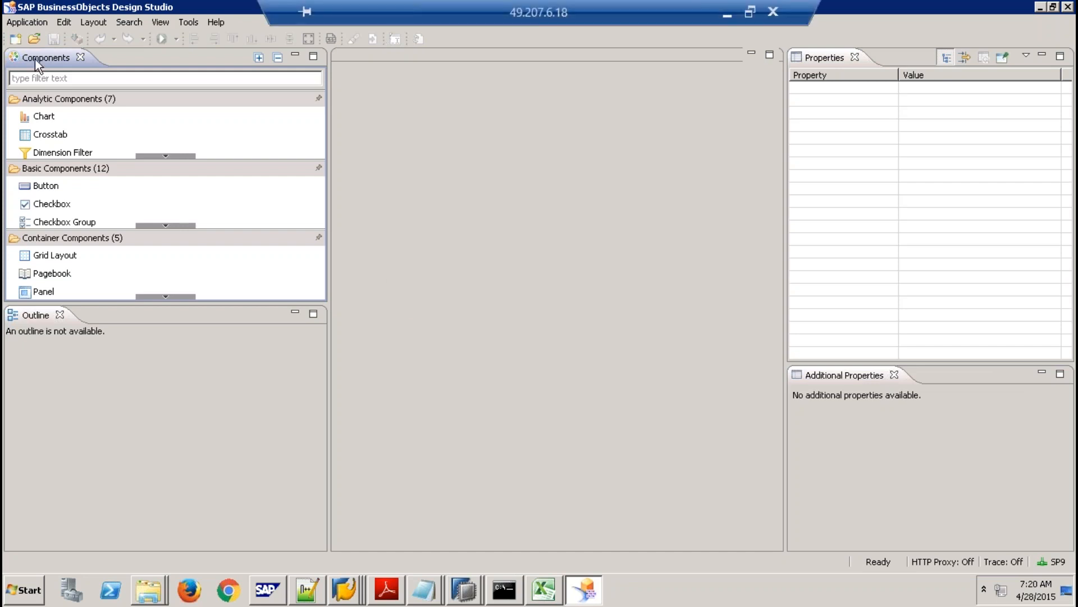
left_click(15, 39)
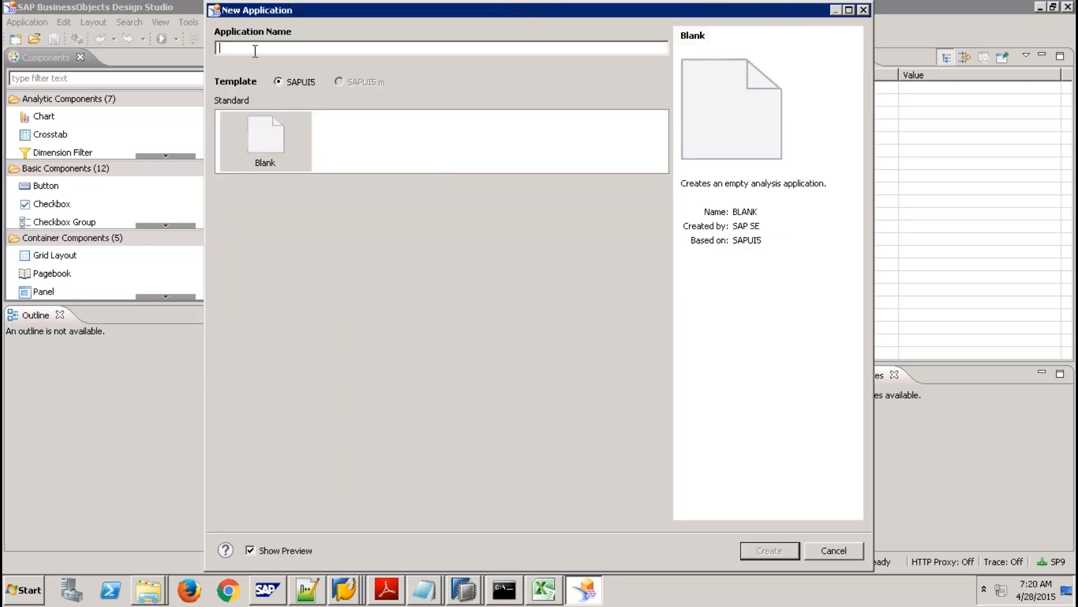
type("ZTEST")
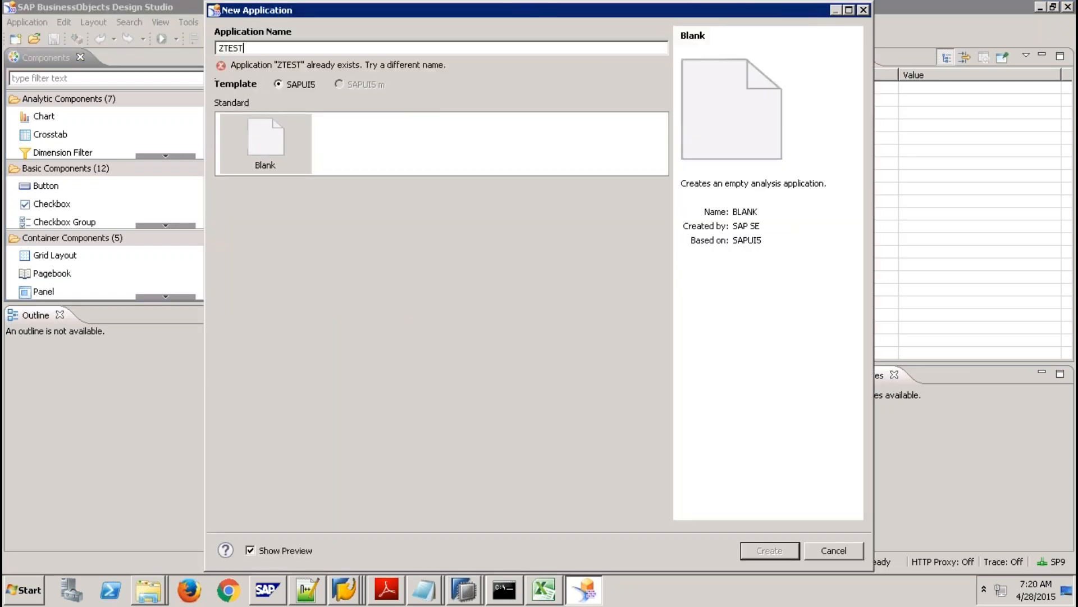
type("01")
key("BackSpace")
key("BackSpace")
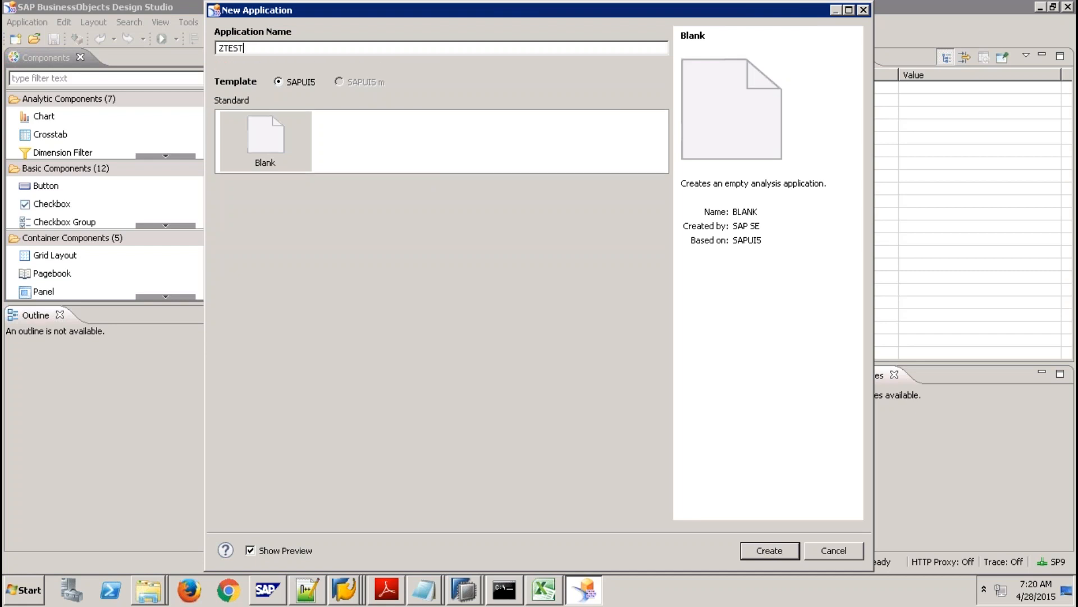
type("91")
left_click(779, 551)
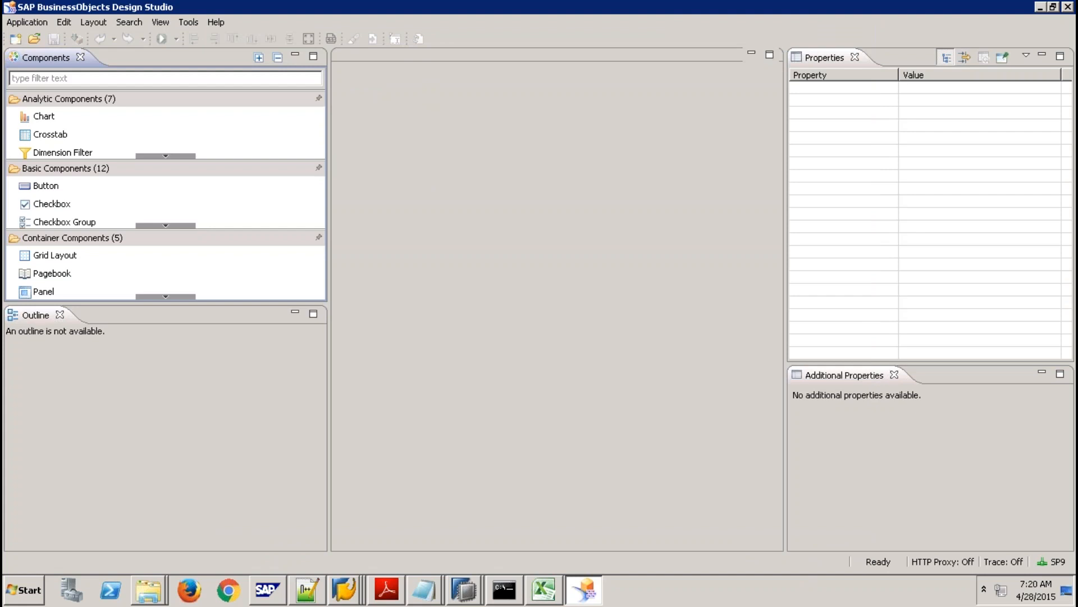
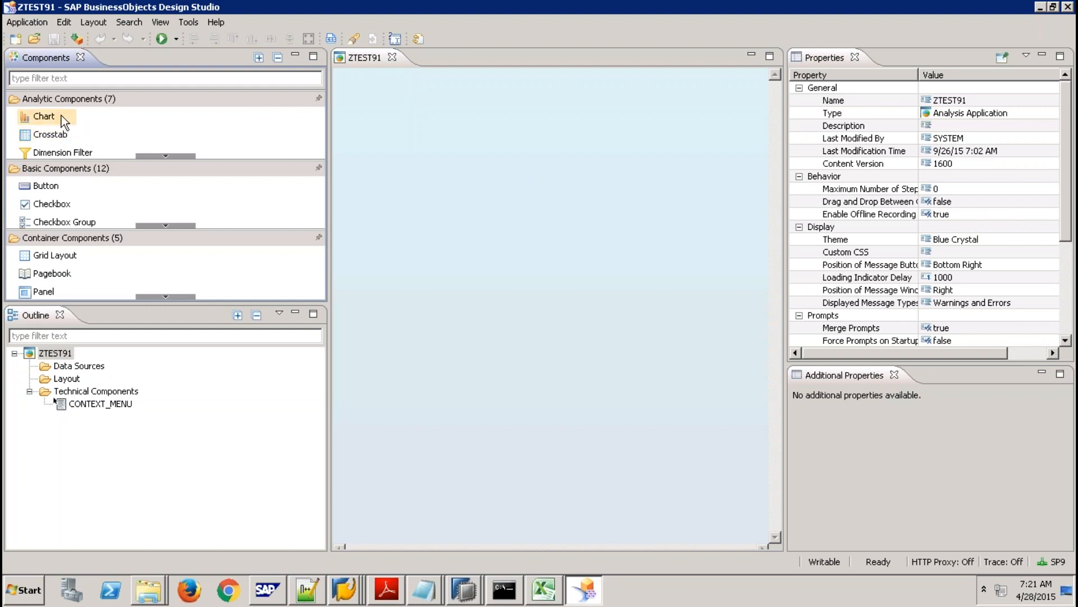
Browse the Analytic and Basic component drawers in the palette.
left_click(168, 154)
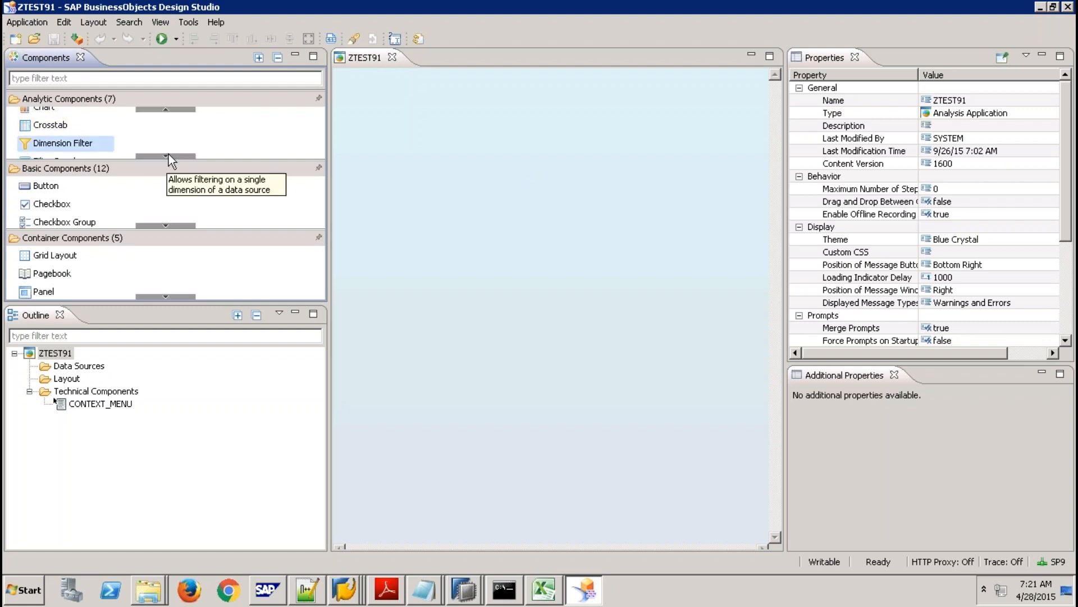
left_click(171, 156)
left_click(171, 156)
left_click(171, 156)
left_click(171, 156)
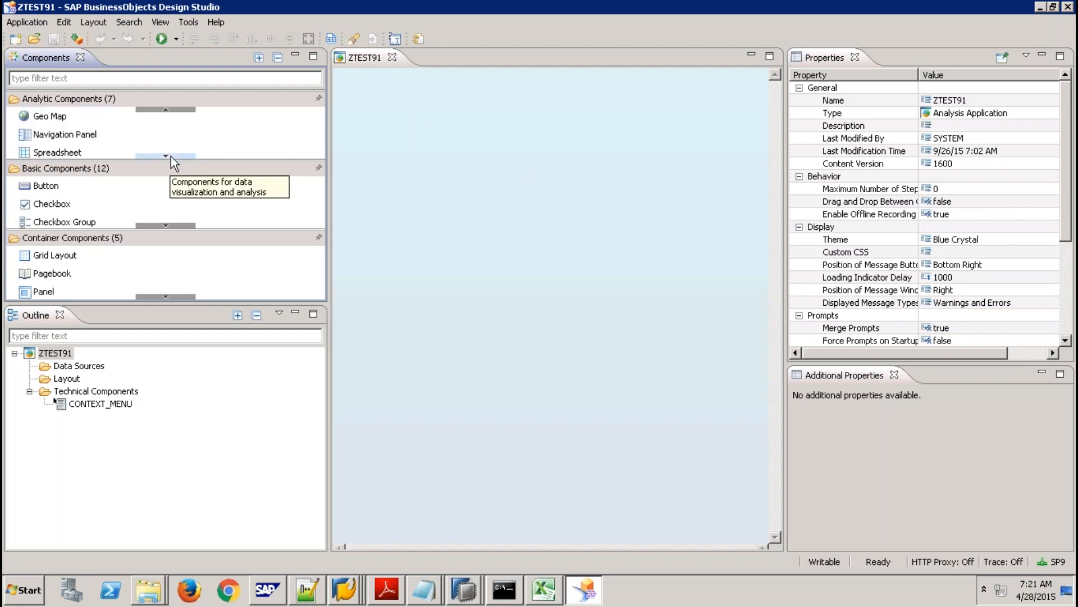
left_click(170, 156)
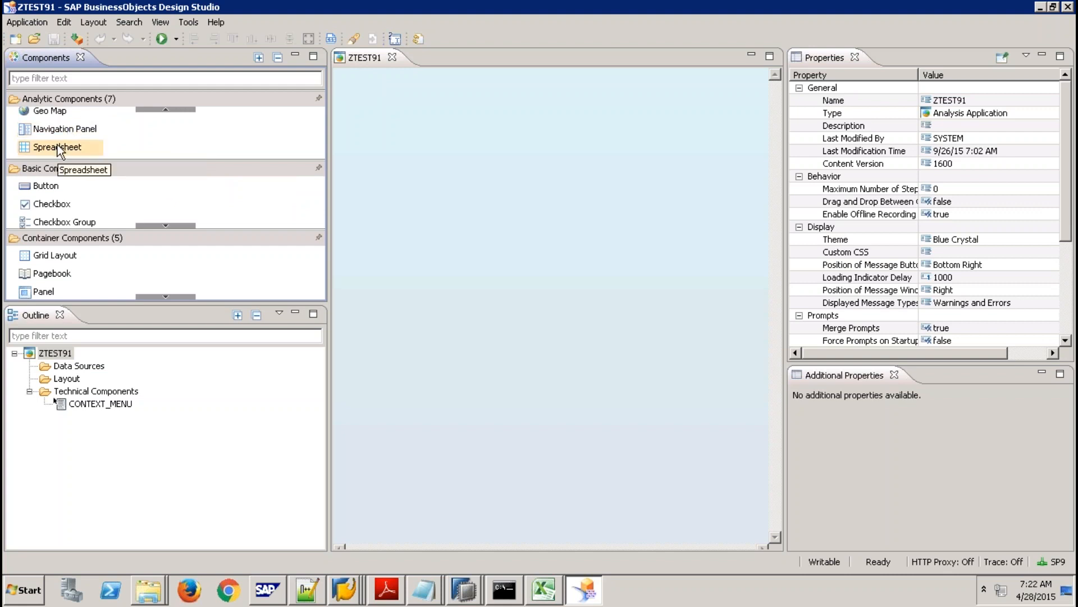
left_click(165, 224)
left_click(165, 224)
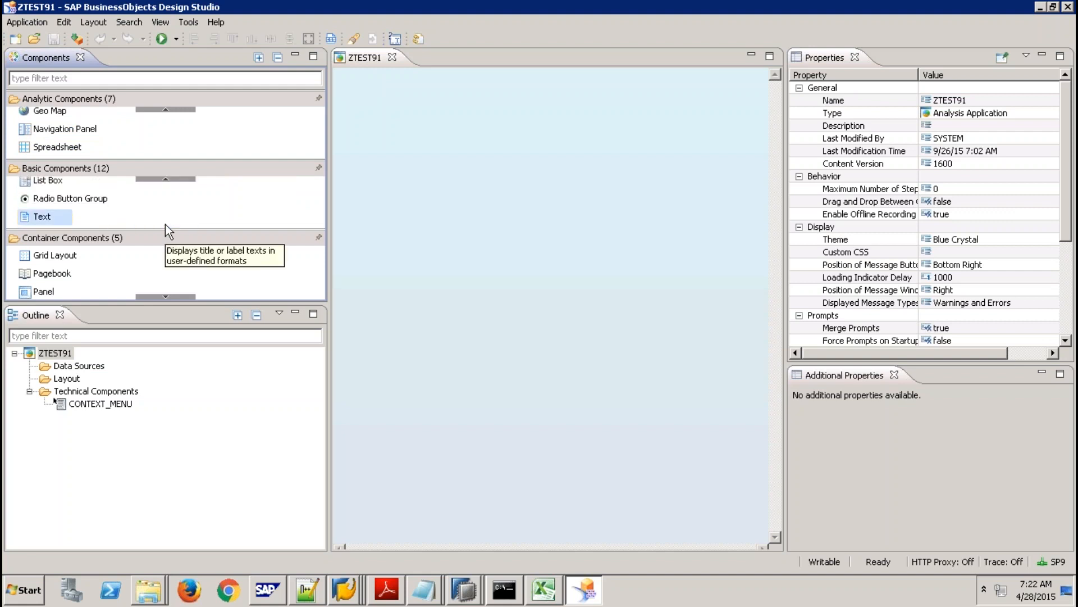
Look through the Container Components drawer, then show the Execute button's run options.
left_click(163, 296)
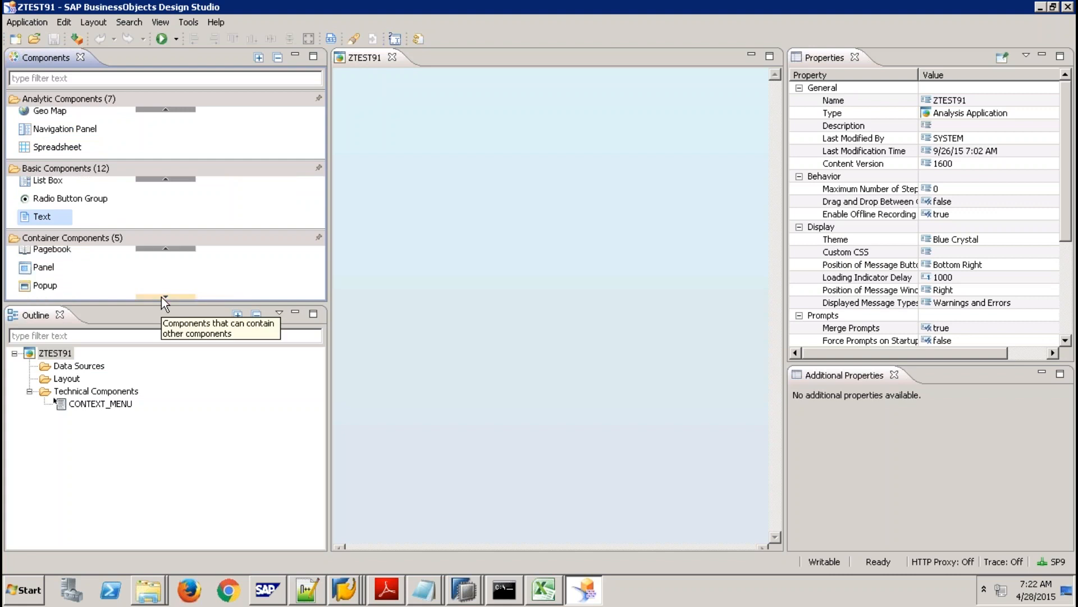
left_click(162, 297)
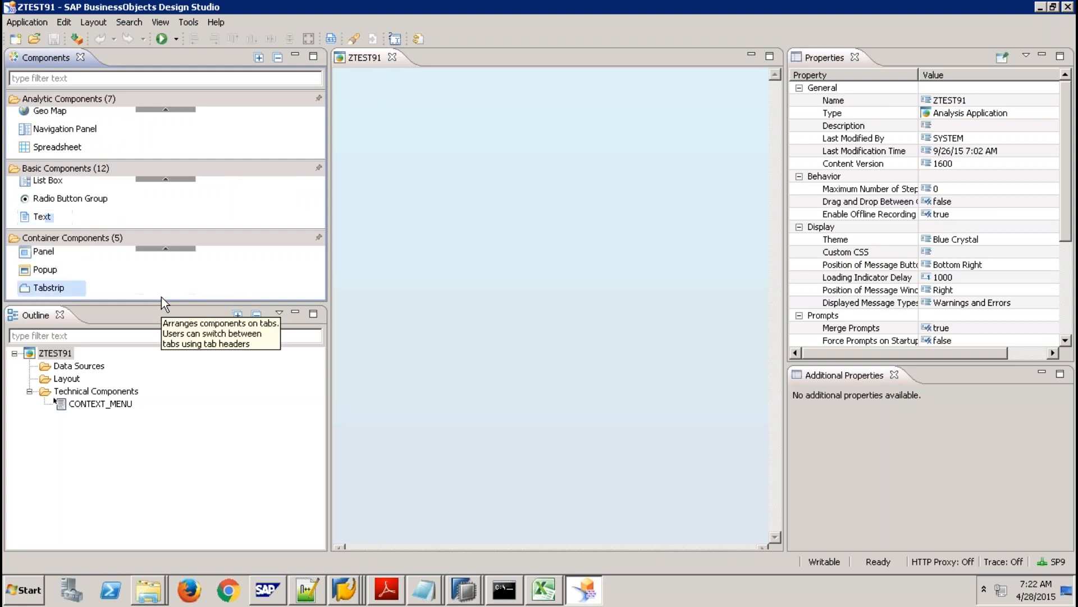
left_click(164, 249)
left_click(164, 249)
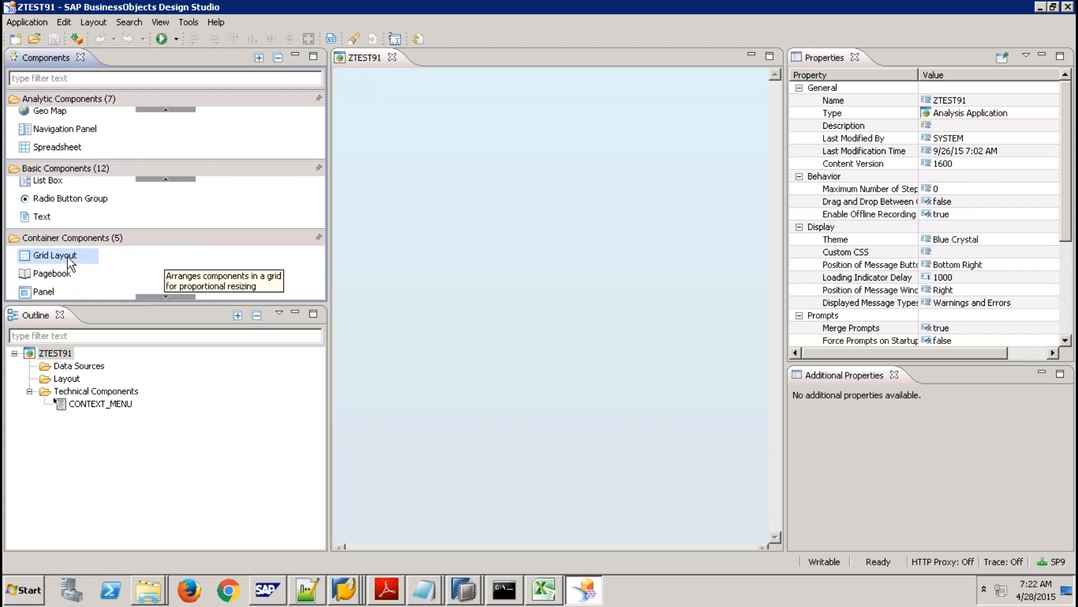
left_click(180, 298)
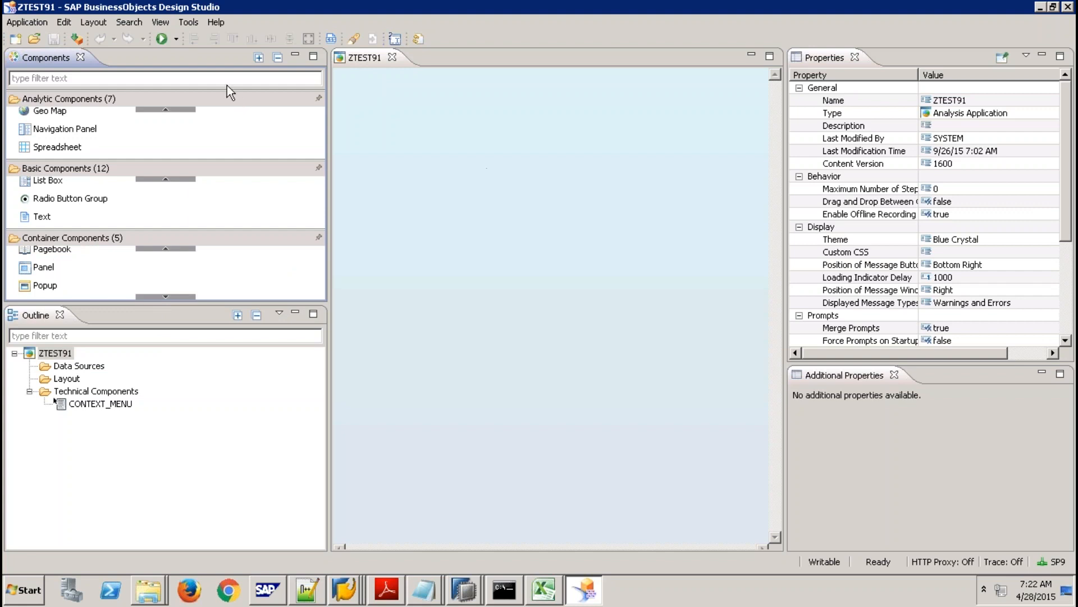
left_click(177, 39)
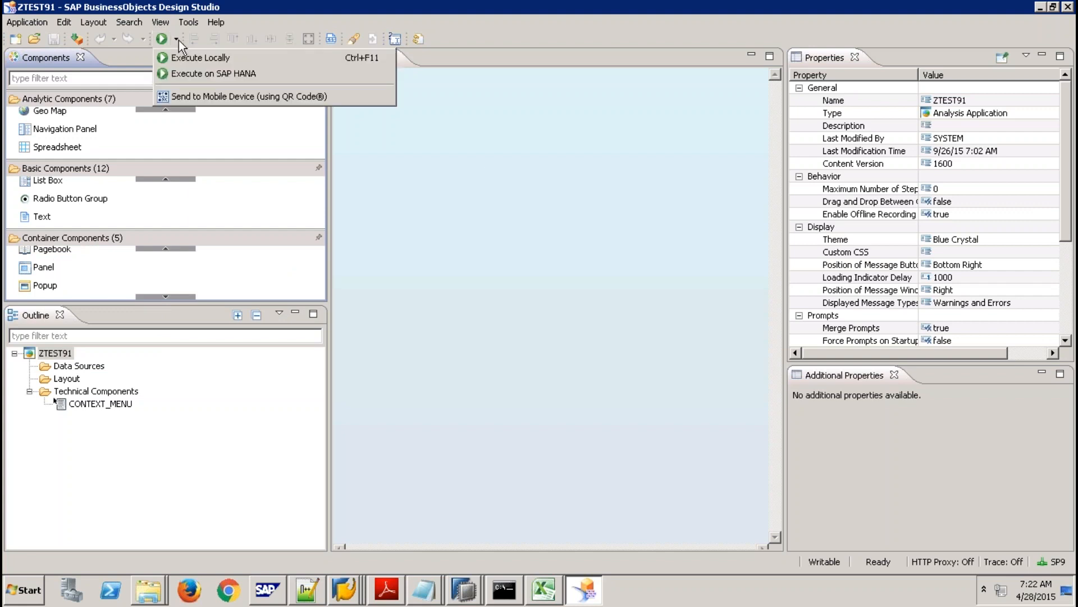
Close the run options without running, then select ZTEST91 and its Data Sources node in the Outline.
left_click(402, 160)
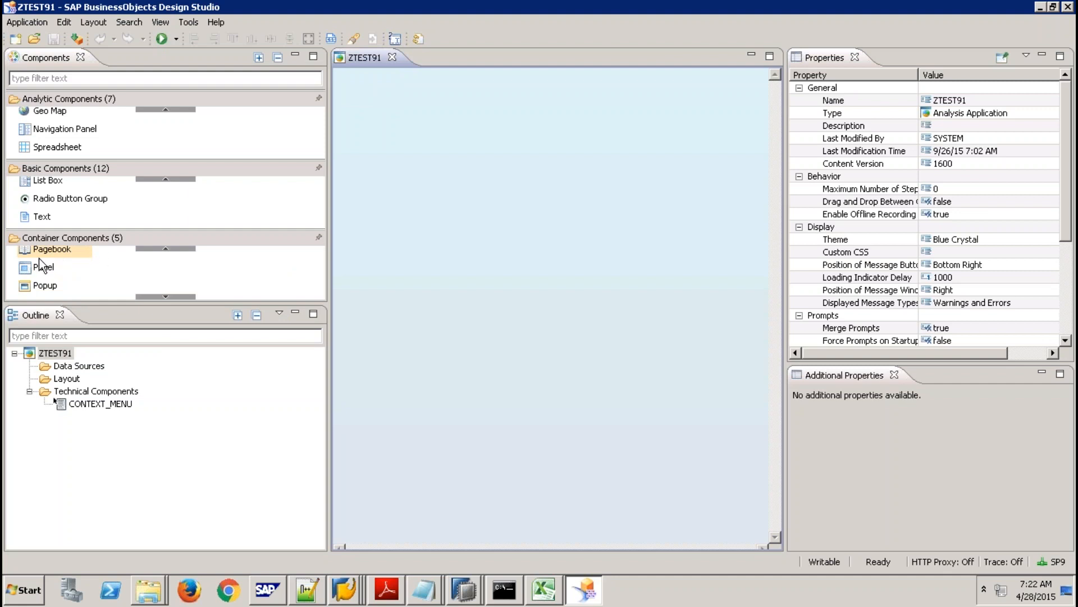
mouse_move(56, 263)
left_click(59, 354)
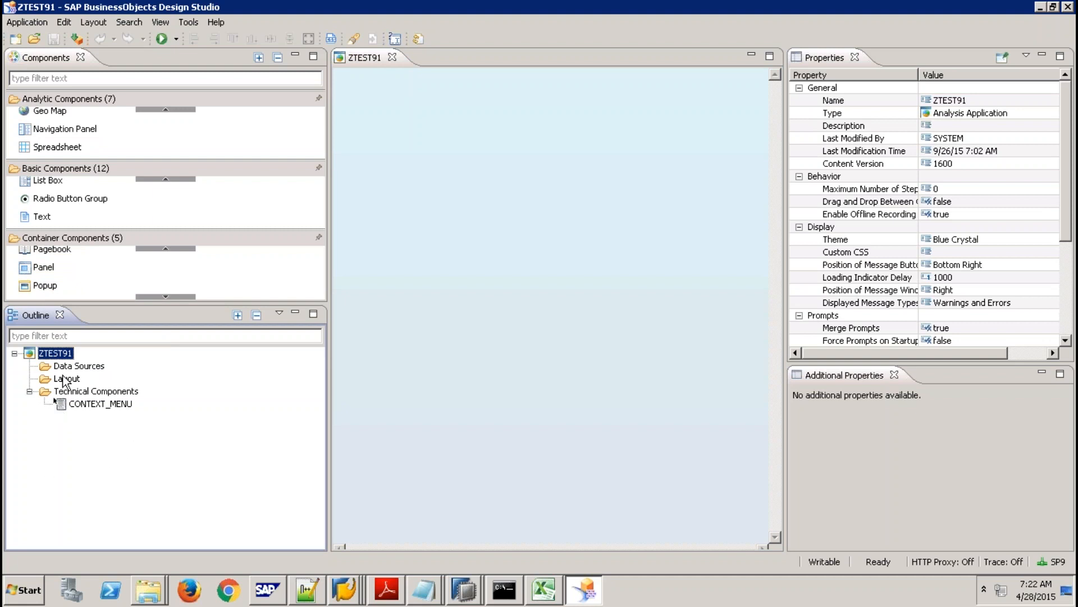
left_click(74, 367)
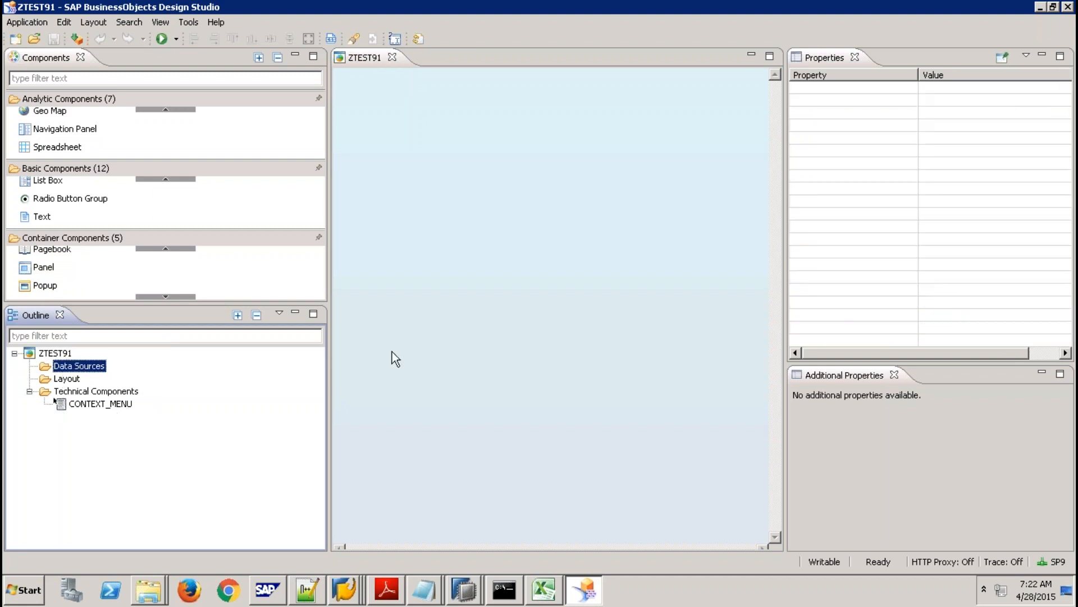
Check Create Child options on Technical Components, then dismiss them without adding anything.
right_click(124, 392)
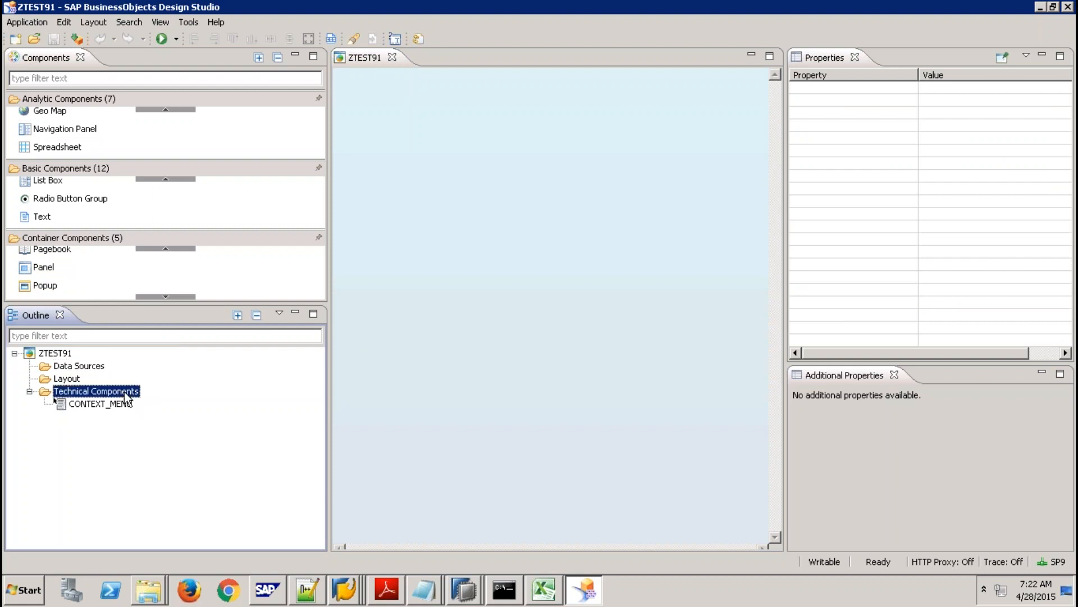
mouse_move(173, 397)
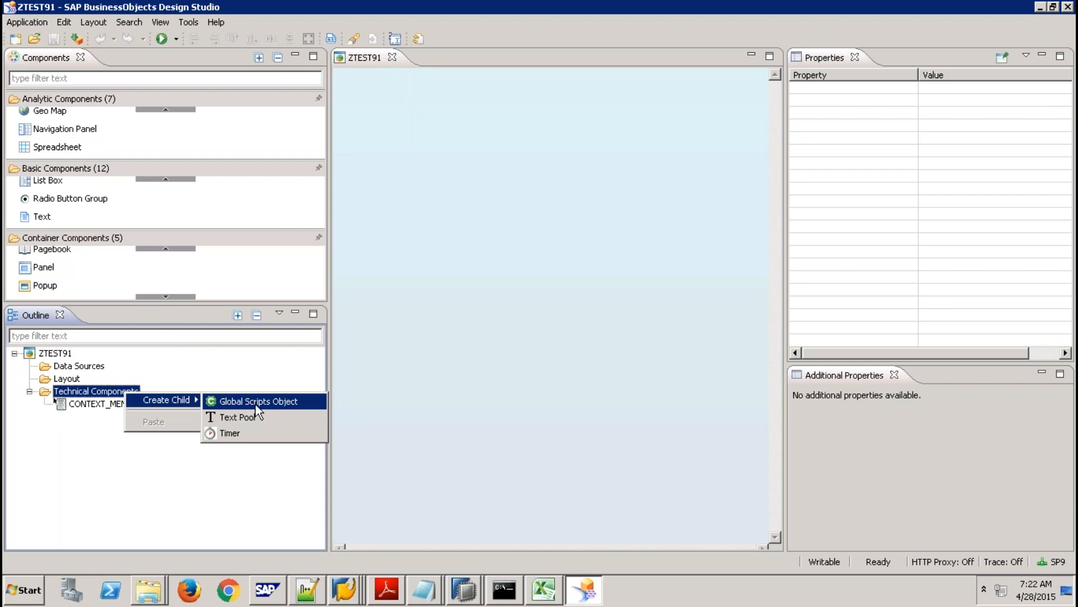
left_click(93, 457)
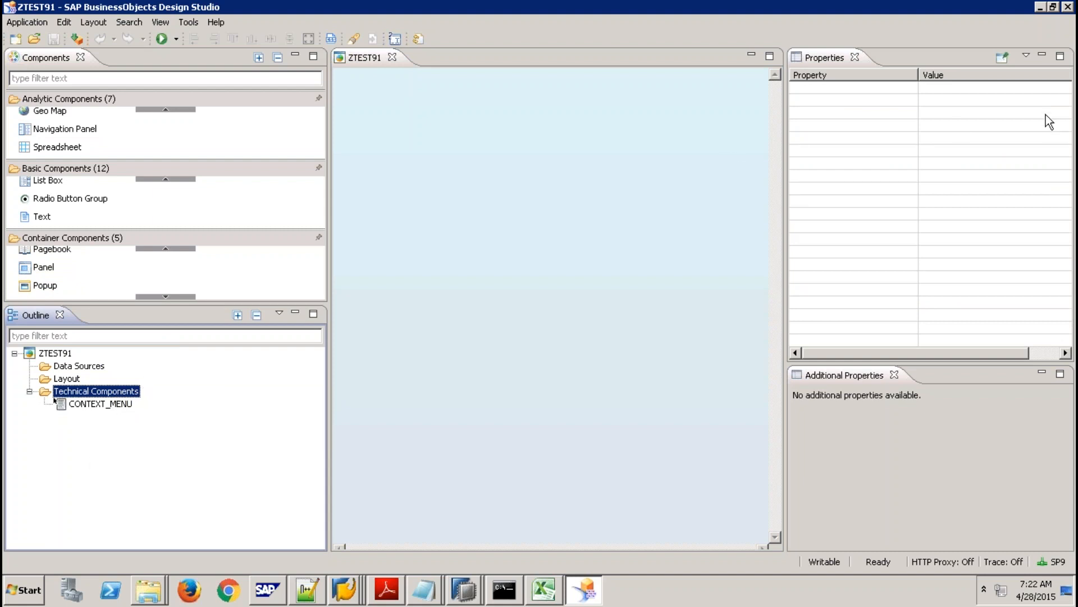
left_click(956, 125)
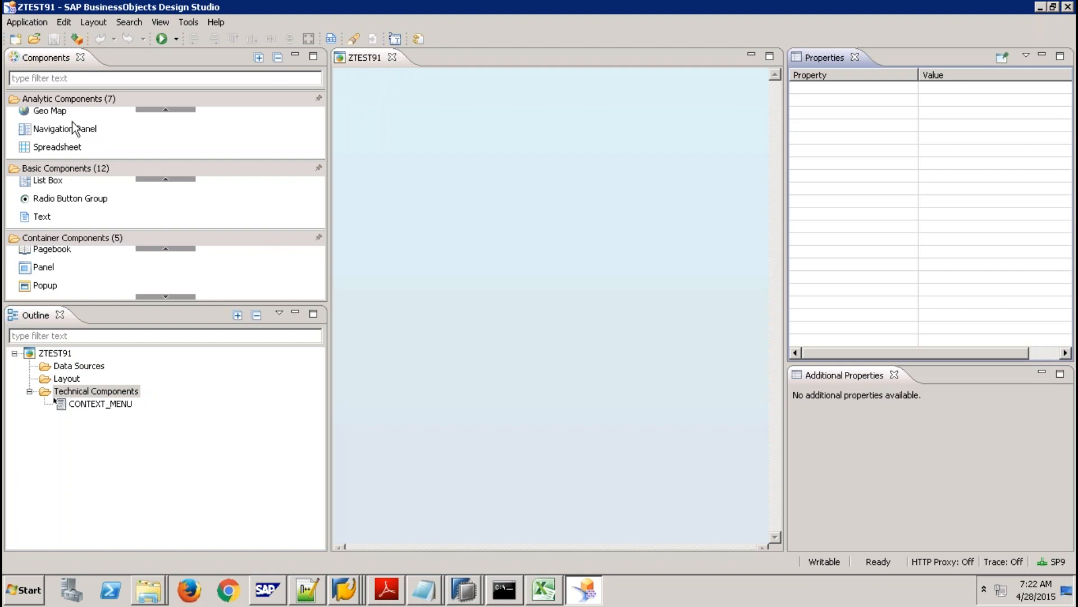
left_click(170, 109)
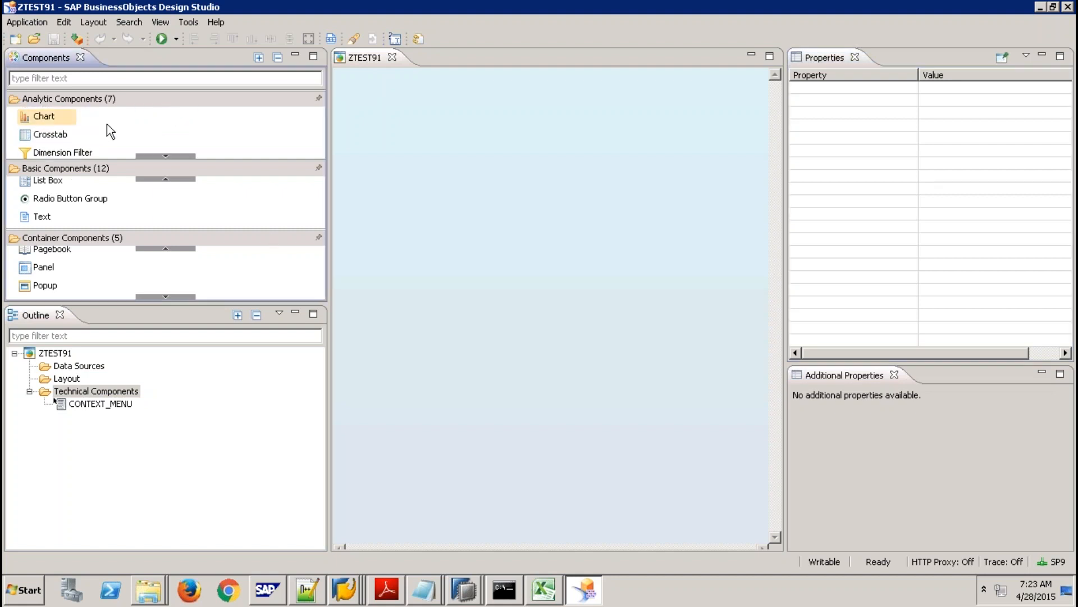
Drag a Chart onto the canvas and position it at top margin 33, left margin 51.
left_click_drag(450, 198, 584, 164)
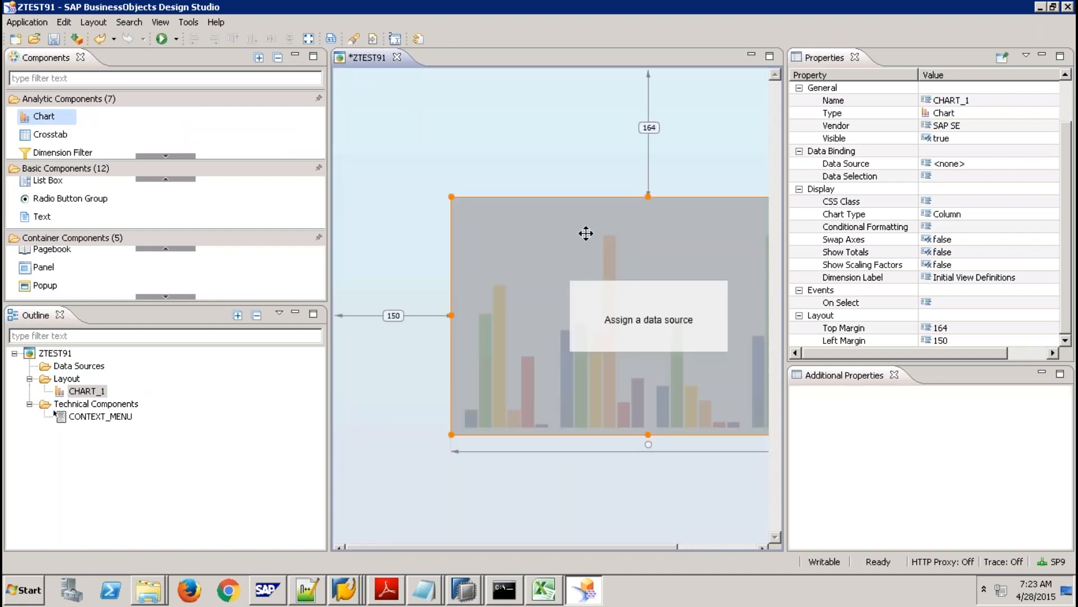
left_click_drag(586, 233, 508, 131)
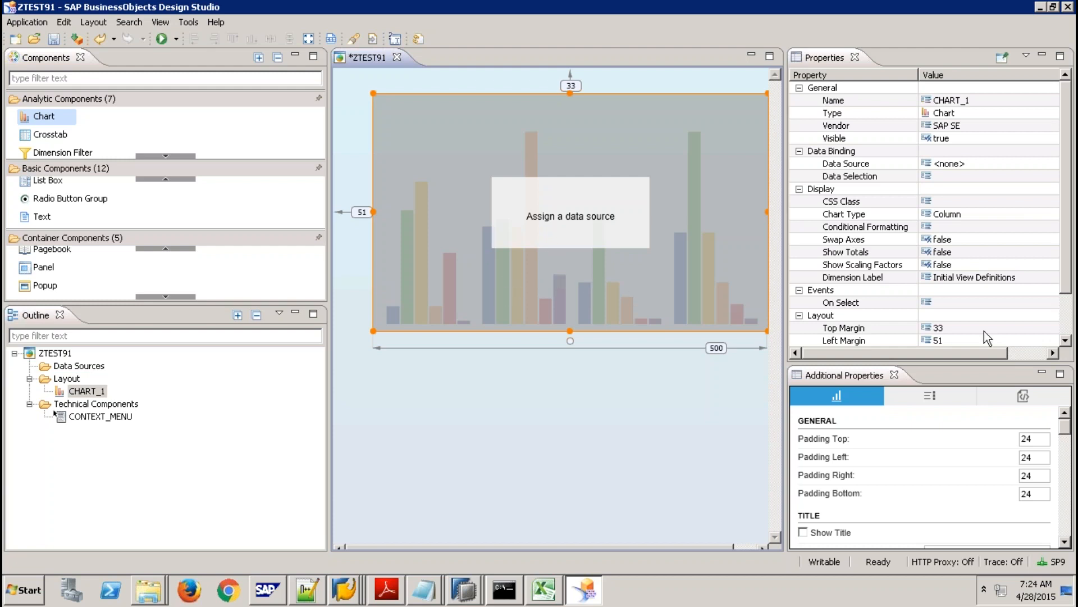
Open and cancel CHART_1's On Select script, then delete CHART_1 from the canvas.
left_click(1000, 303)
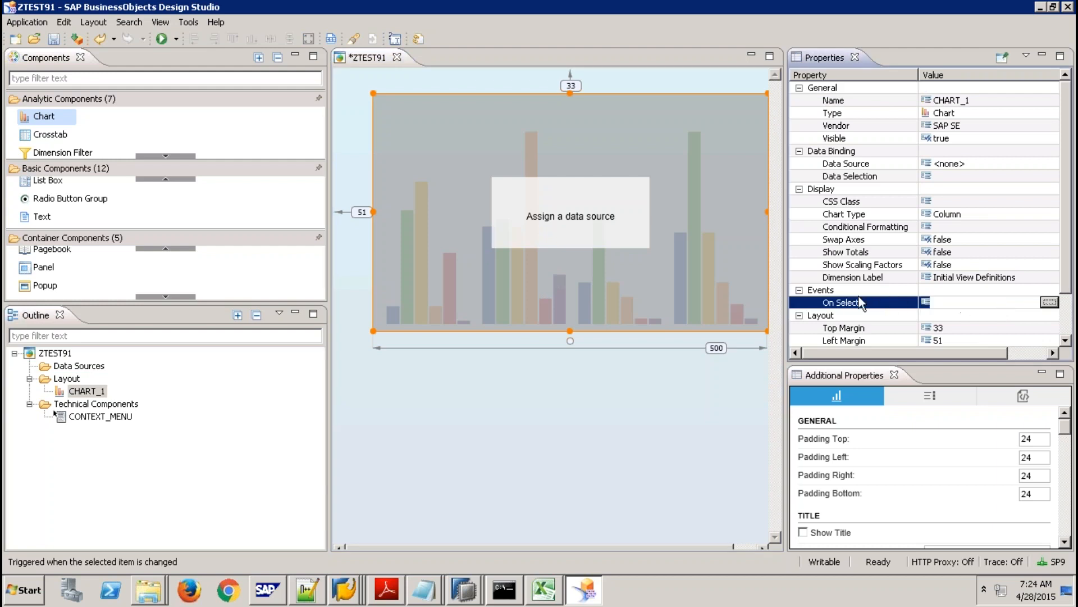
left_click(1048, 304)
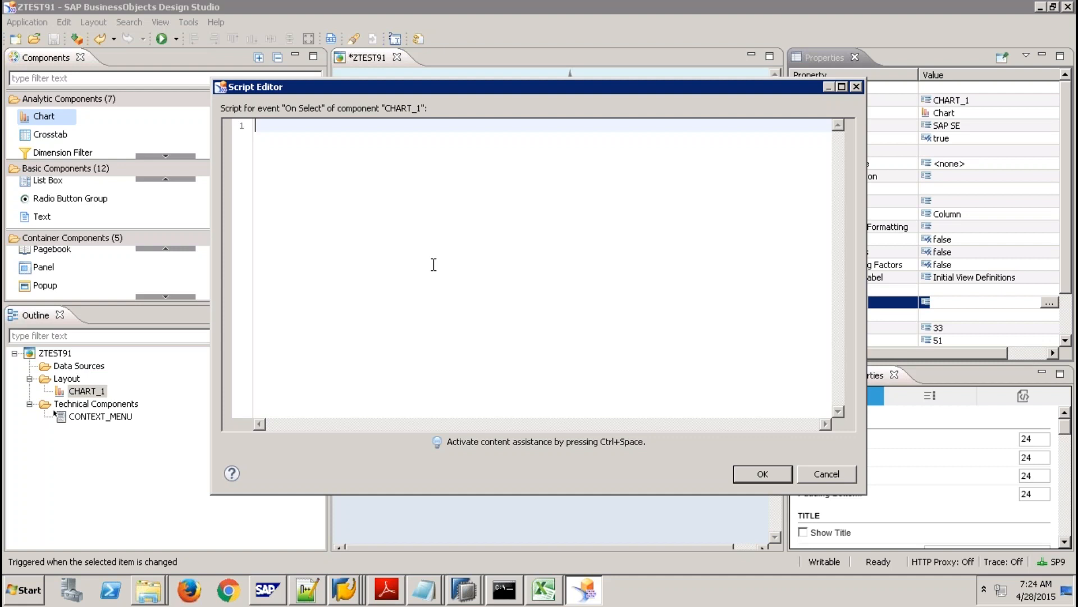
left_click(823, 476)
left_click(603, 215)
key("Delete")
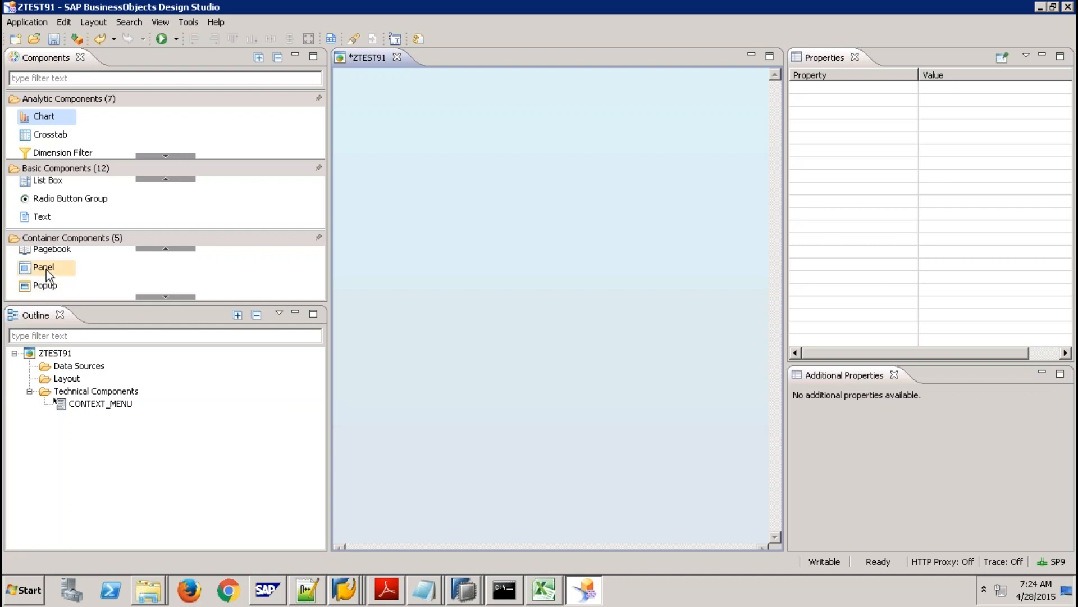
Add a 468×50 PANEL_1 across the canvas top and open its CSS Style editor.
left_click_drag(46, 268, 713, 95)
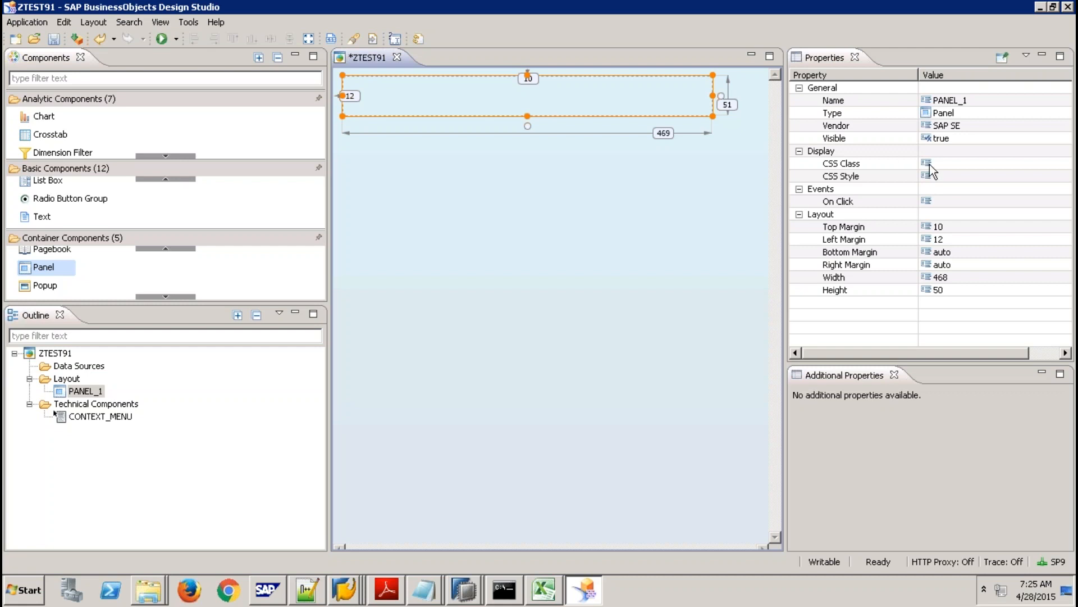
left_click(949, 164)
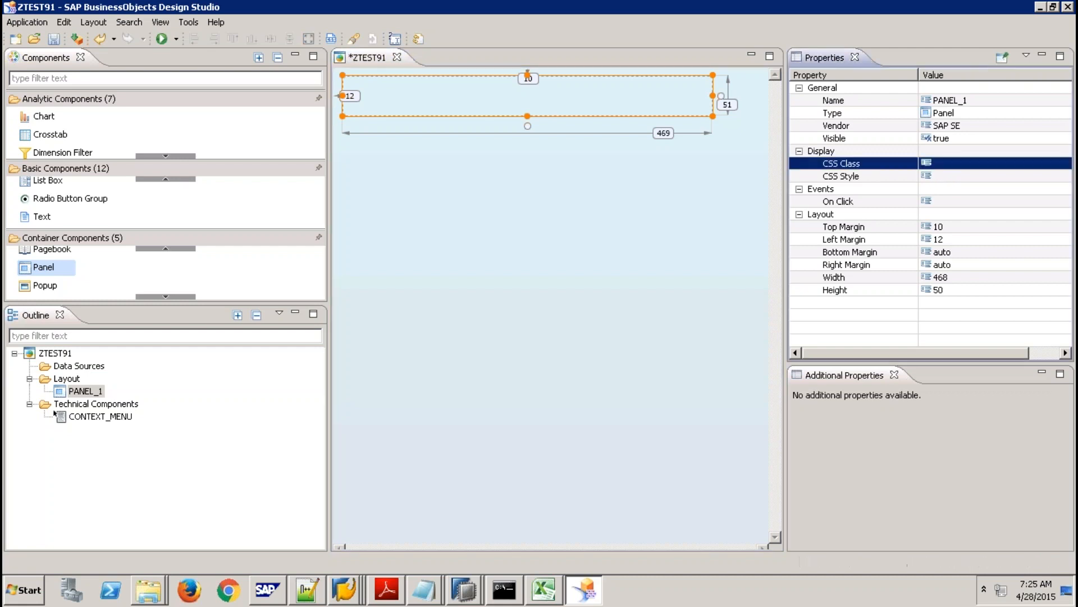
left_click(943, 179)
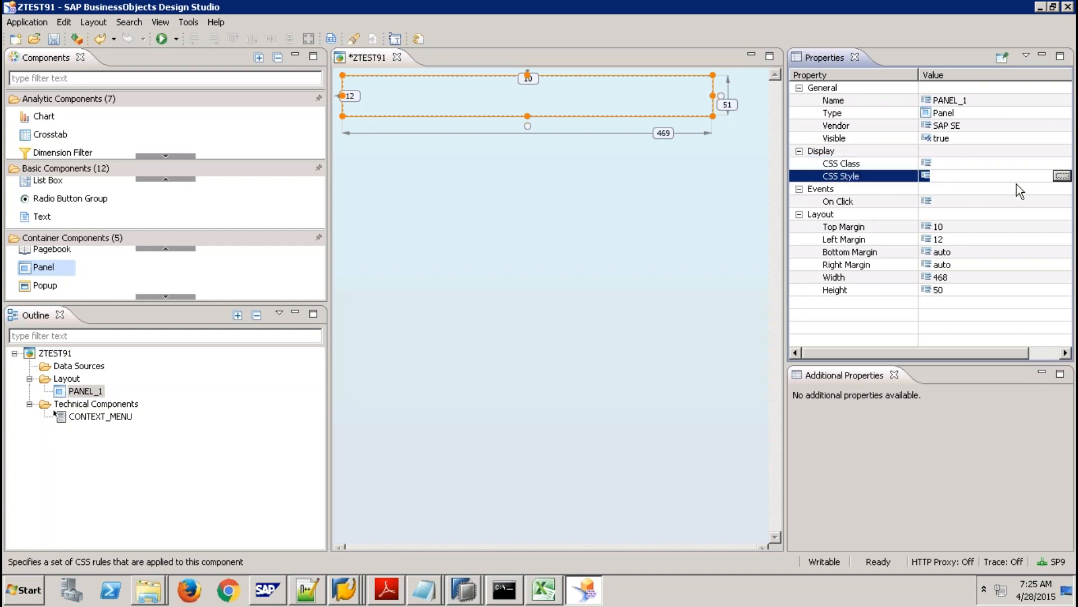
left_click(1061, 177)
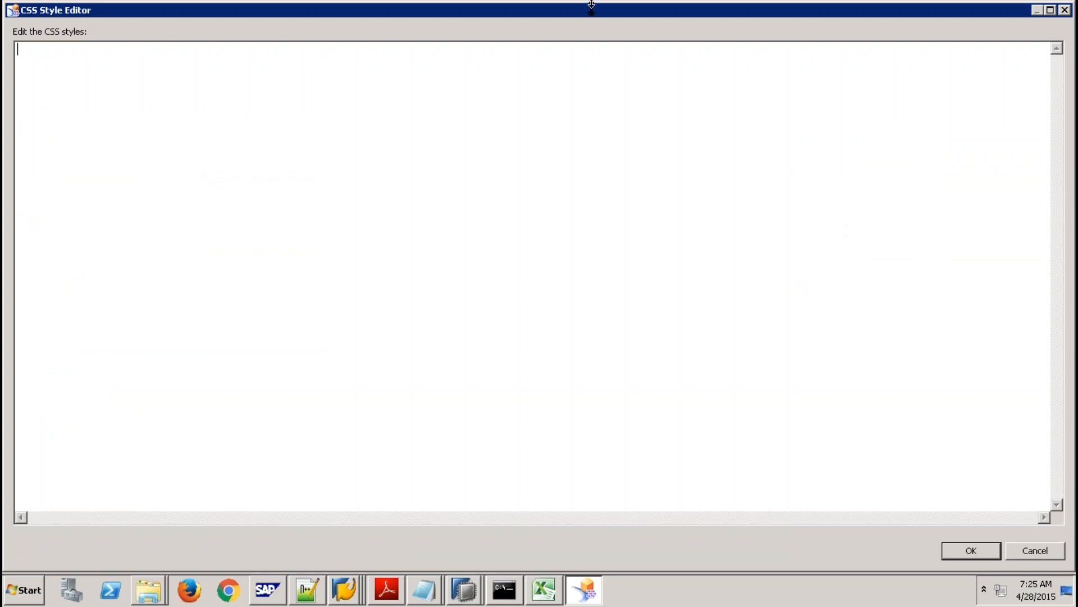
Minimize the Remote Desktop session to reach the local browser.
mouse_move(592, 1)
left_click_drag(620, 11, 790, 26)
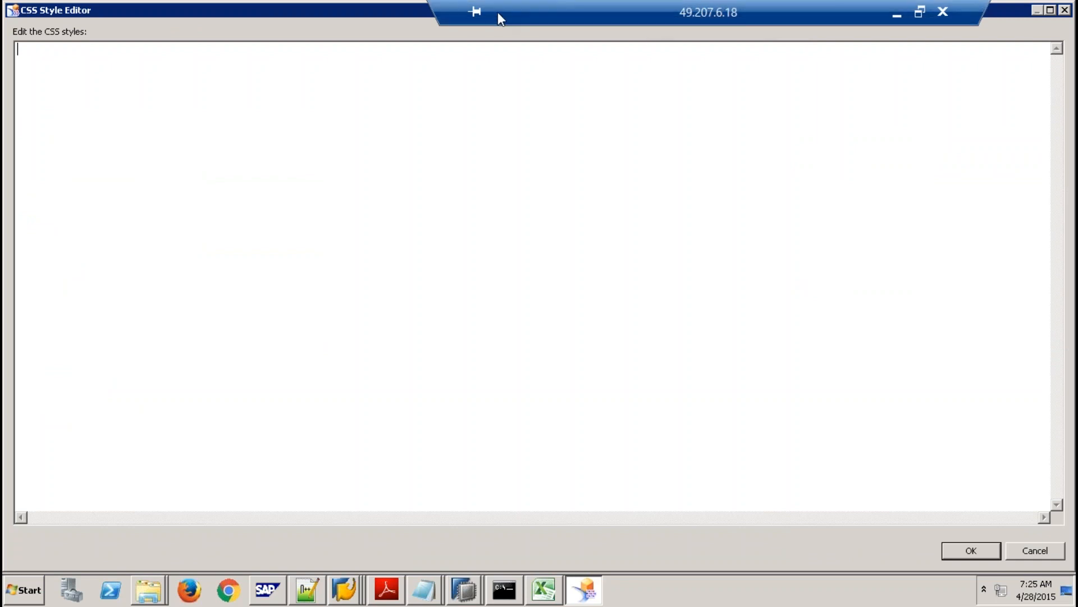
left_click_drag(497, 12, 152, 5)
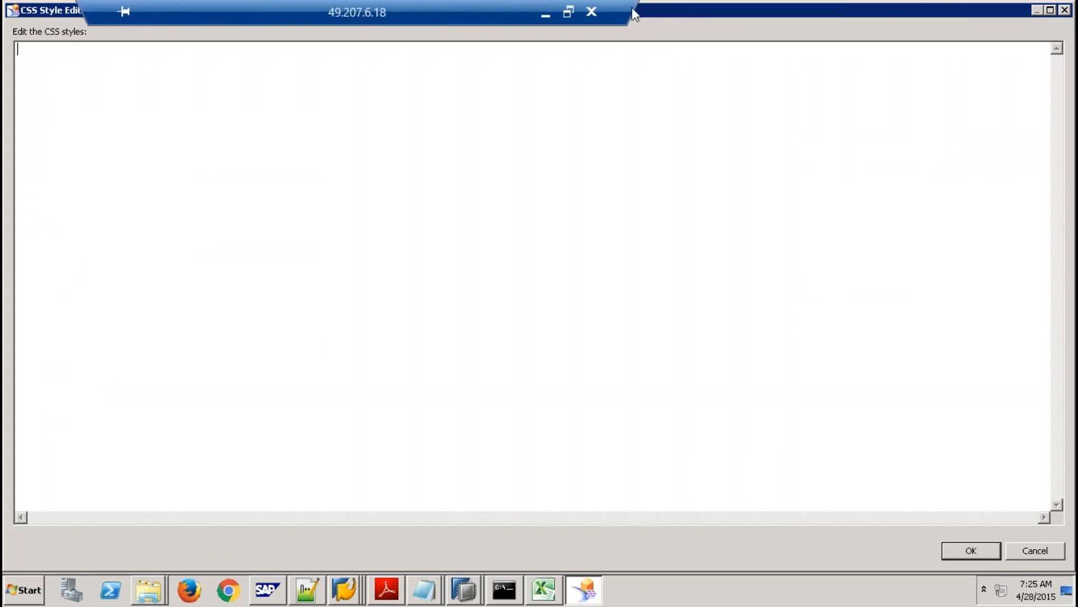
left_click(545, 13)
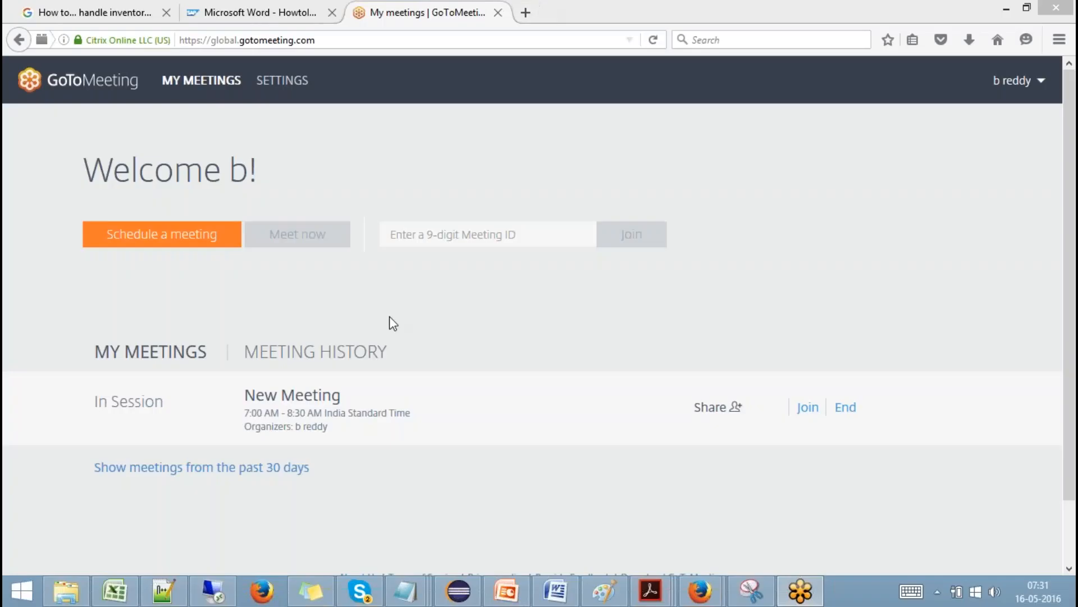
Google 'CSS Background color' and copy 'background-color: yellow;' from the W3Schools page.
left_click(526, 13)
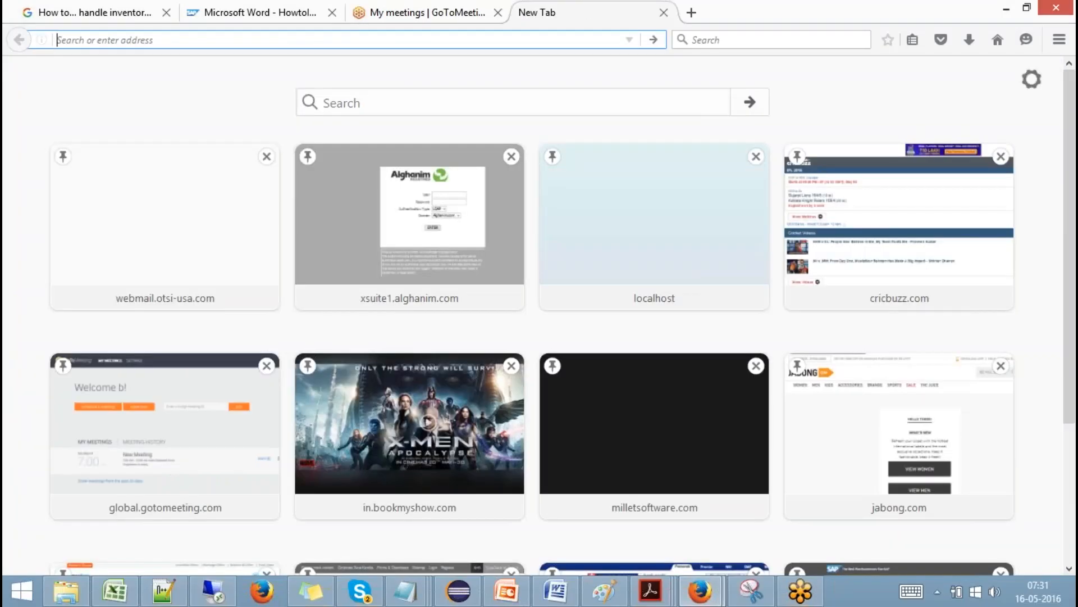
type("Google.com/")
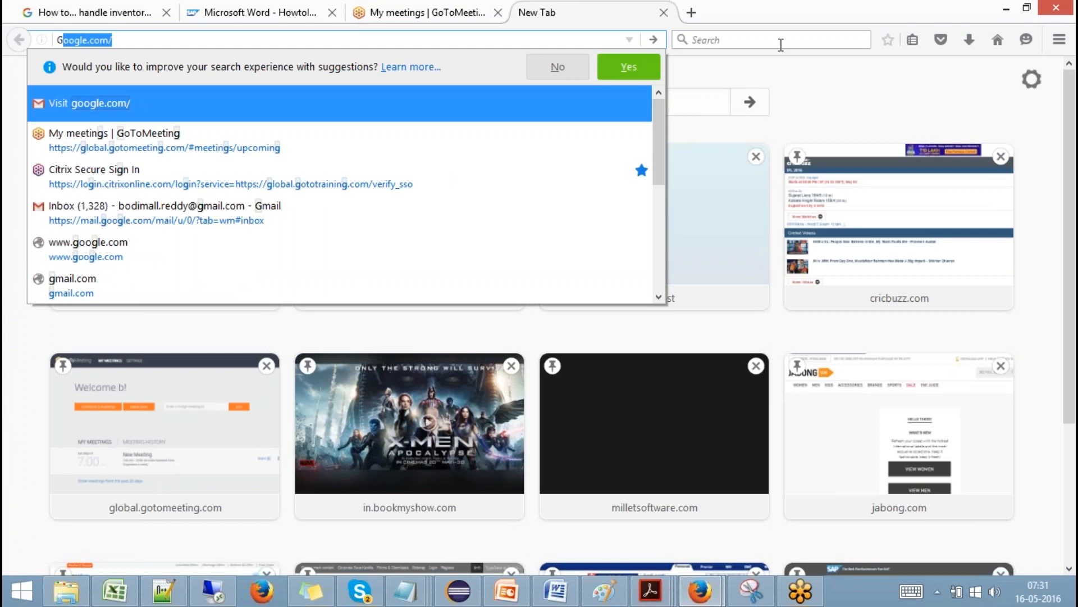
left_click(781, 41)
type("CSS")
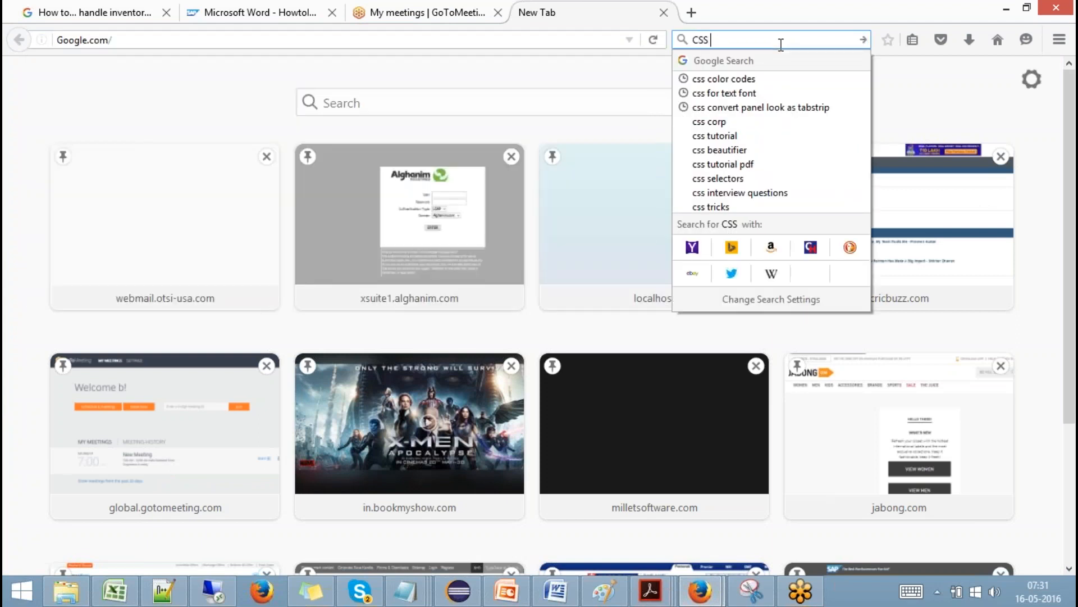
type(" Bac")
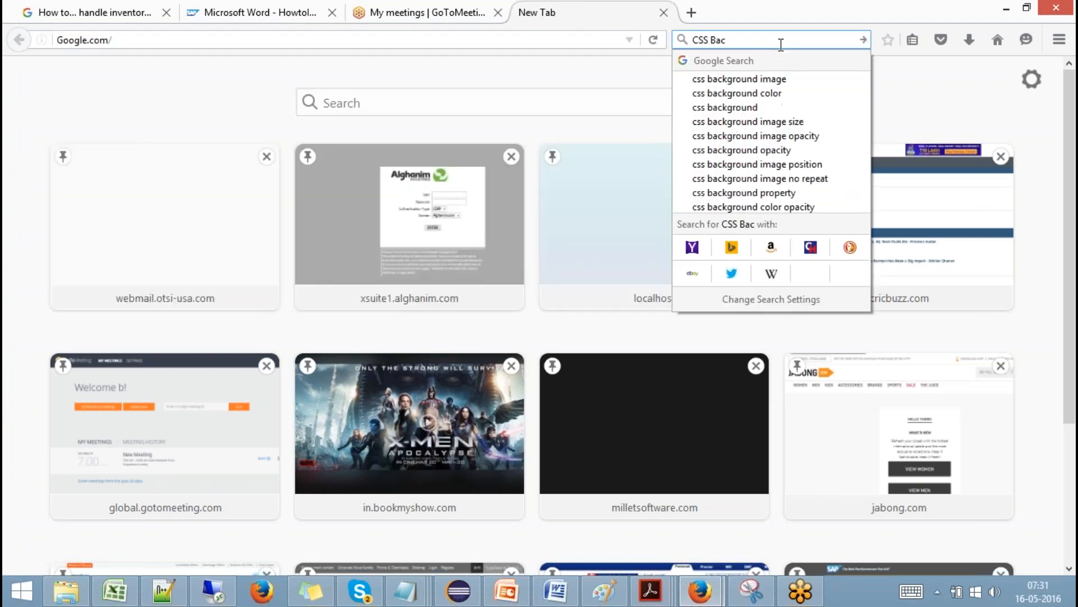
type("kground color")
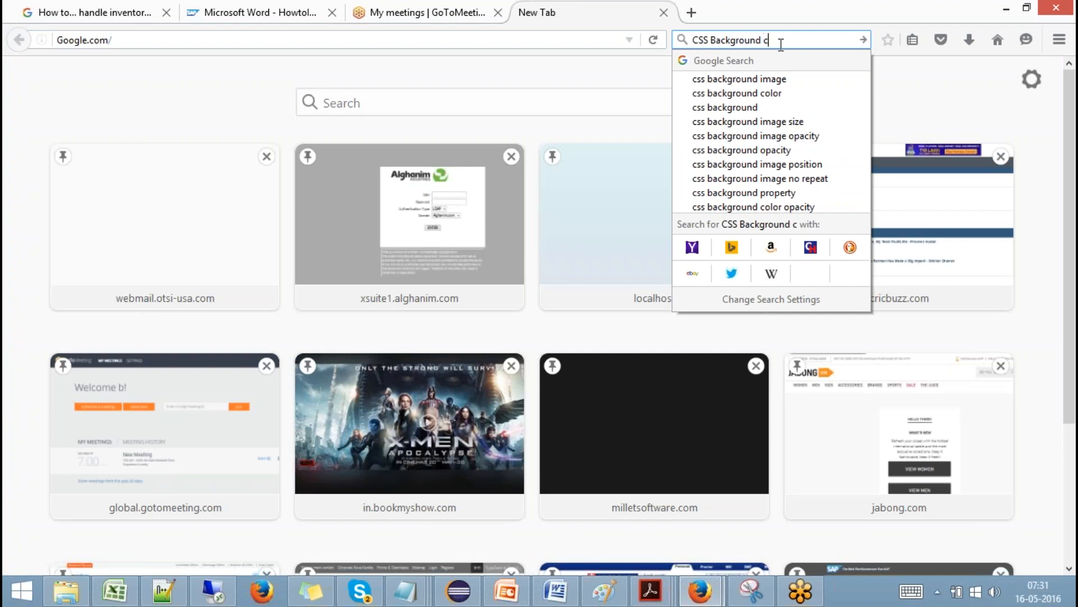
key("Return")
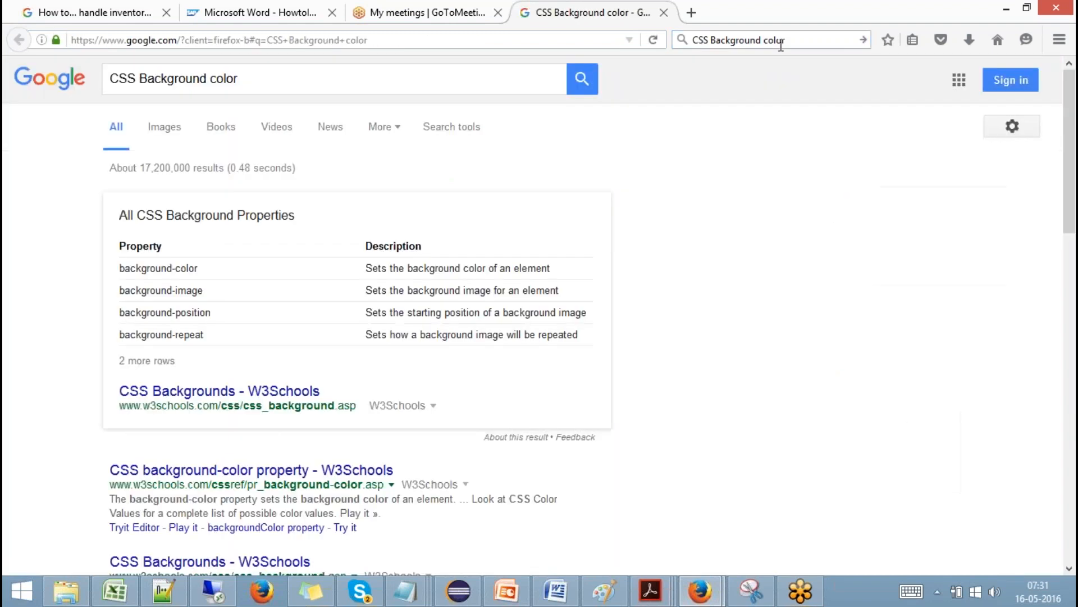
left_click(350, 473)
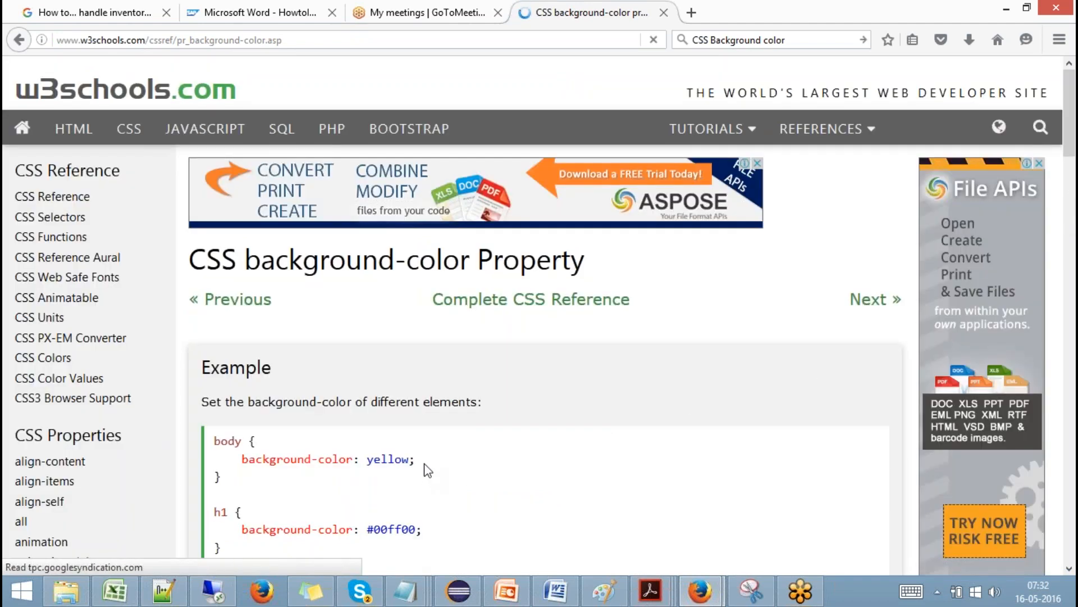
left_click_drag(416, 458, 240, 461)
key("ctrl+c")
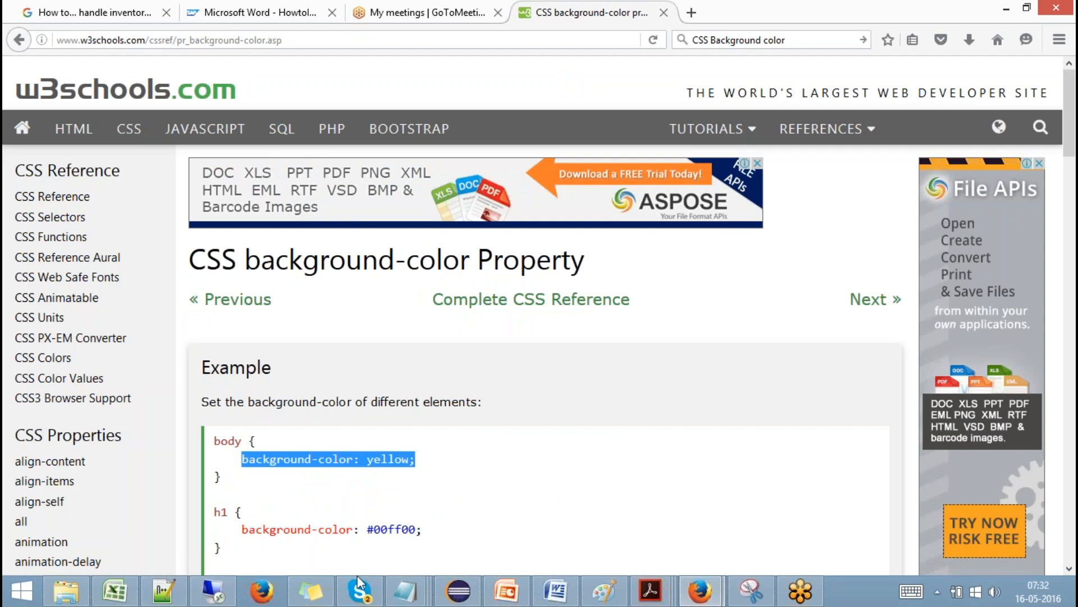
left_click(210, 599)
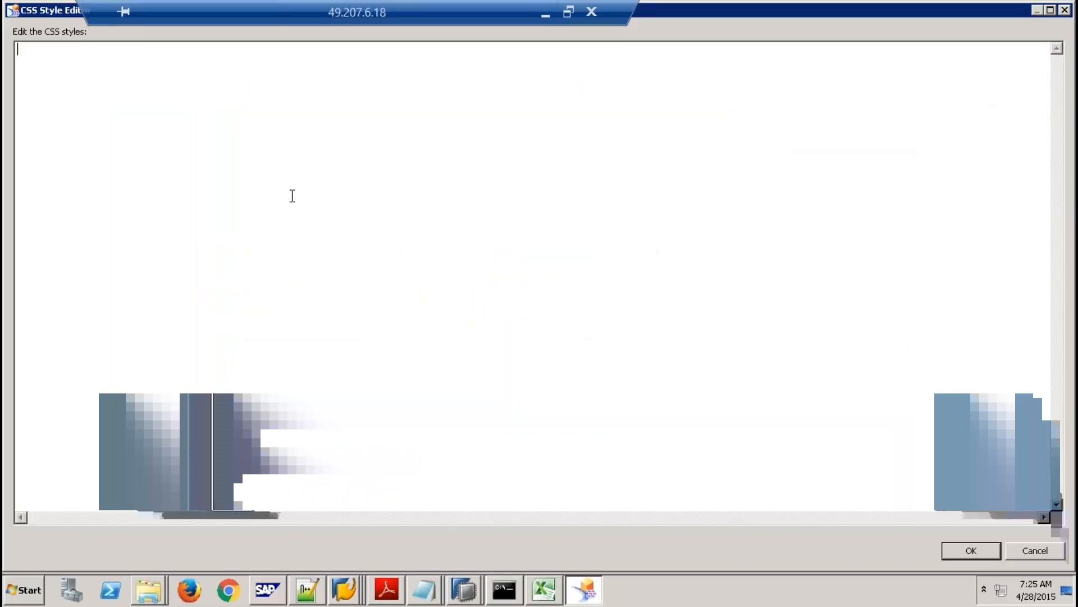
Paste 'background-color: yellow;' into PANEL_1's CSS Style, apply it, and verify it in the editor.
key("ctrl+v")
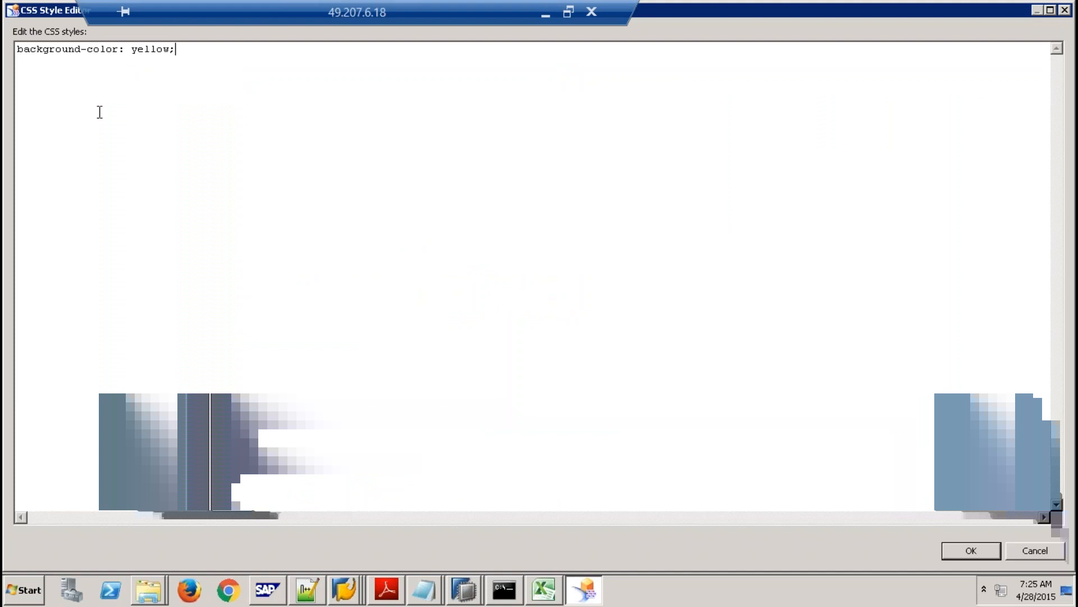
left_click(980, 551)
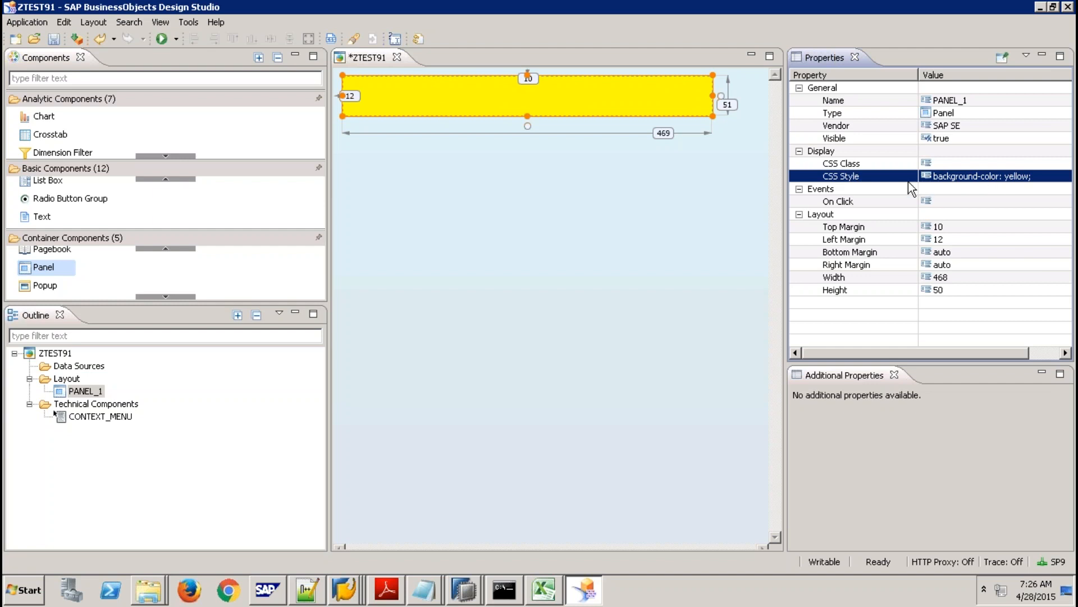
left_click(1017, 180)
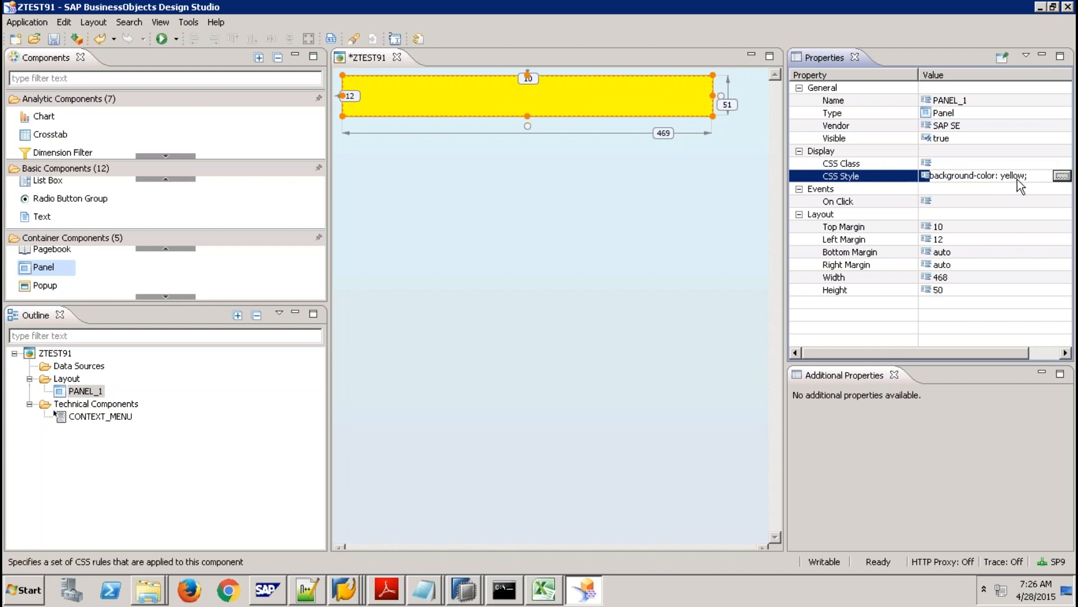
left_click(1062, 176)
left_click_drag(176, 50, 11, 28)
key("ctrl+c")
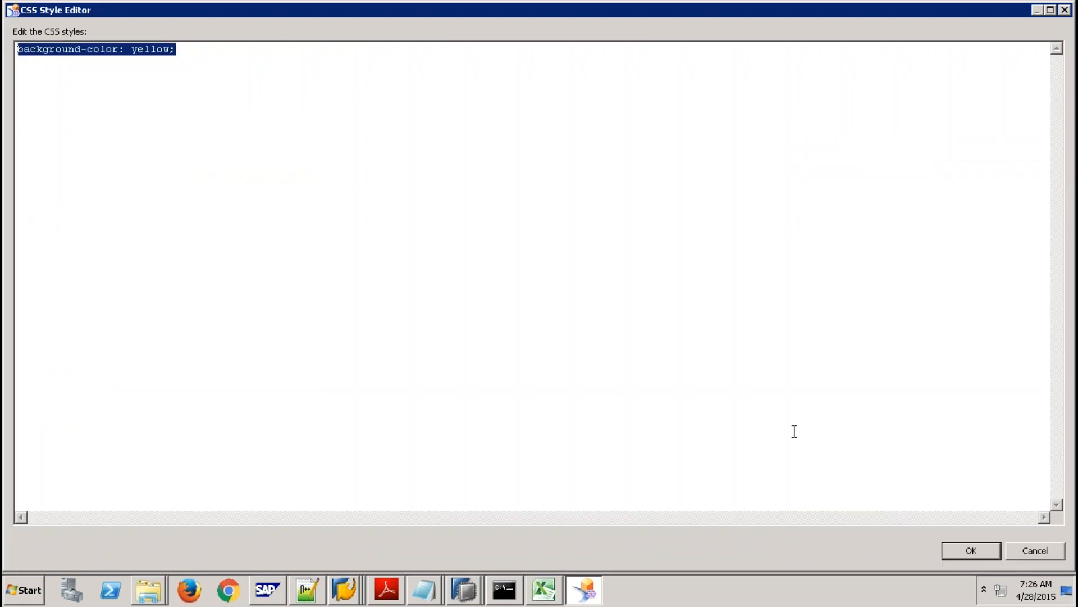
left_click(1048, 555)
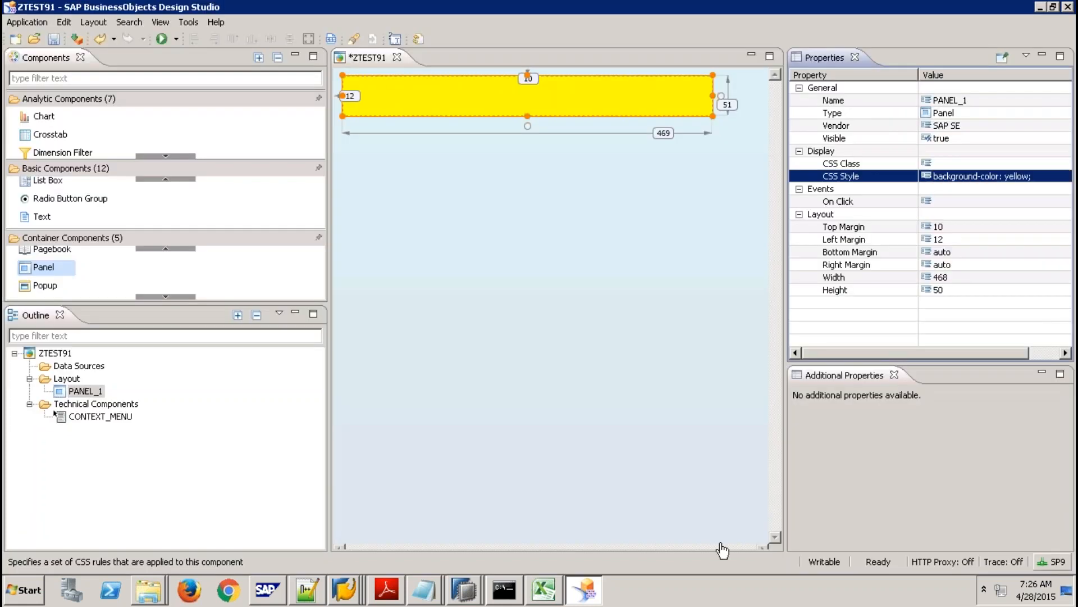
left_click(17, 591)
In a new Notepad document, write a .MyPanel rule with background-color: yellow;.
left_click(56, 262)
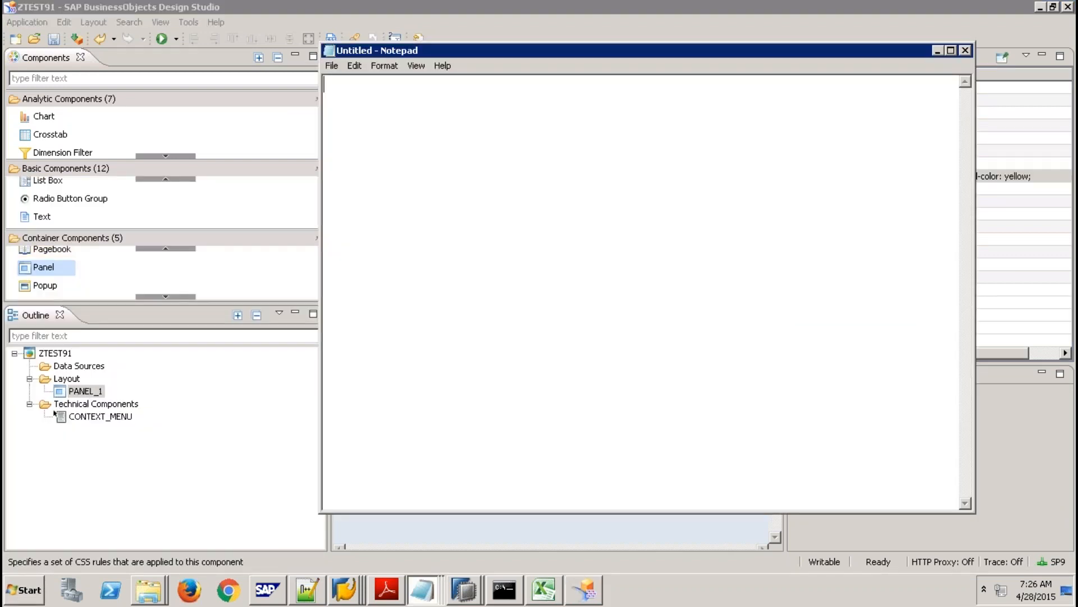
type(".MyPanel")
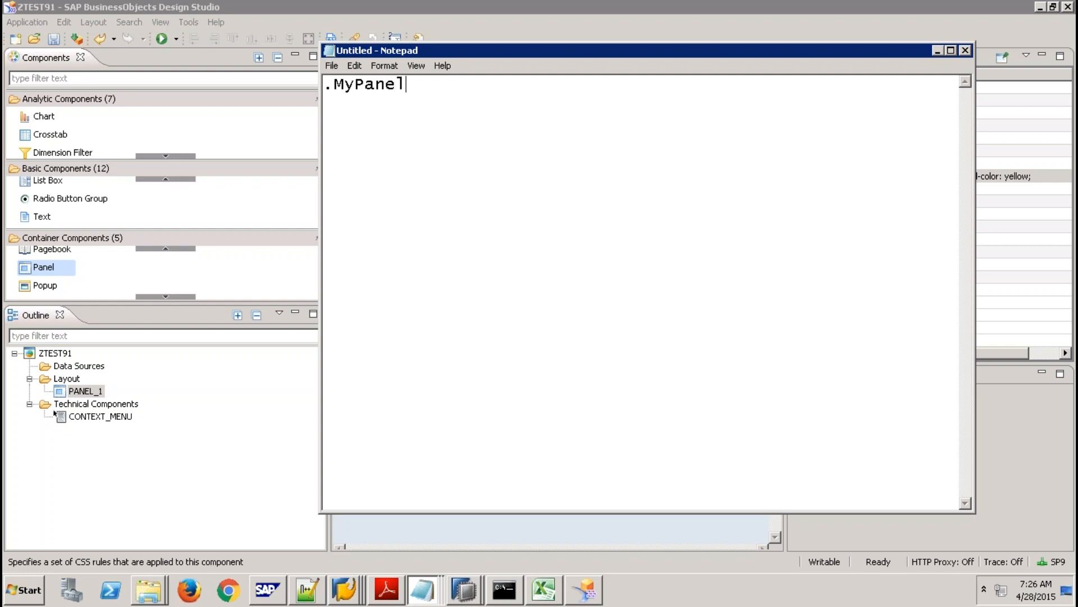
key("Return")
type("{")
key("ctrl+v")
type("}")
key("Return")
key("Return")
Add a .MyPanel2 rule with background-color: black;.
type(".My")
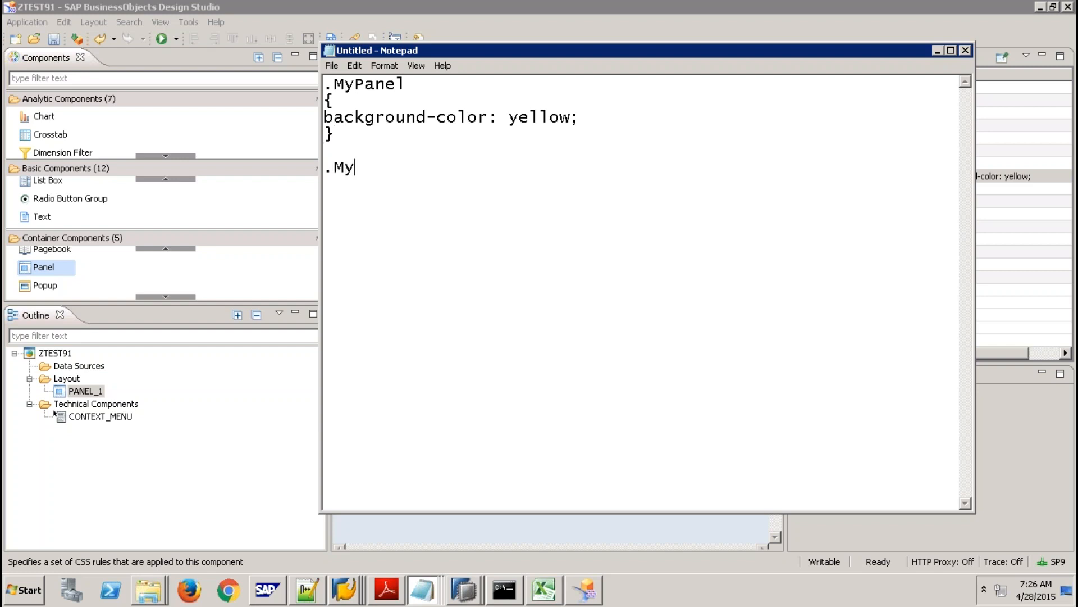
type("Panel2")
key("Return")
type("{")
key("ctrl+v")
key("Return")
type("}")
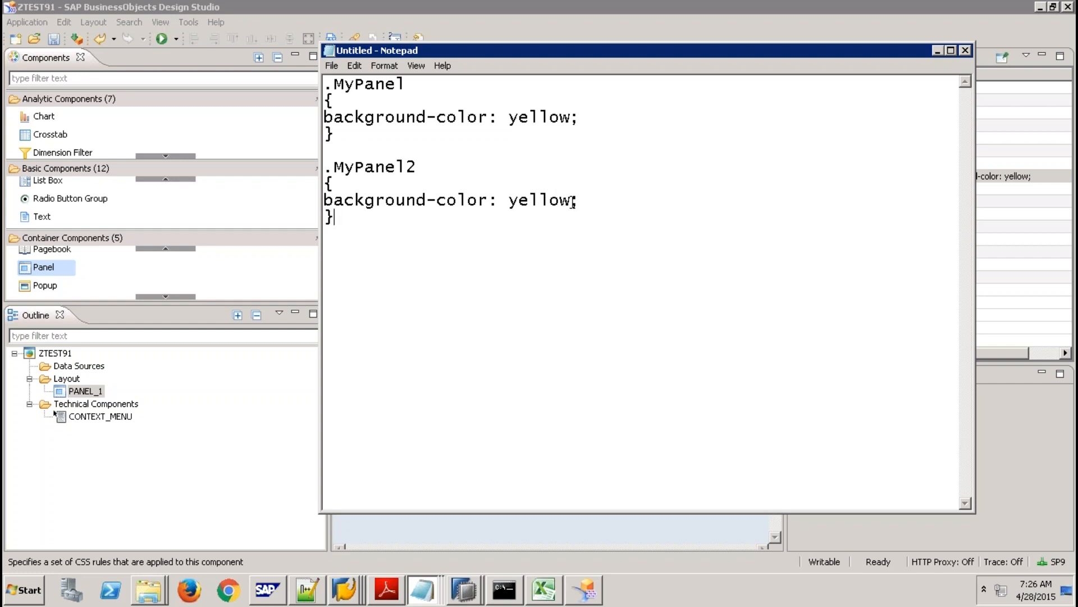
left_click_drag(570, 200, 511, 201)
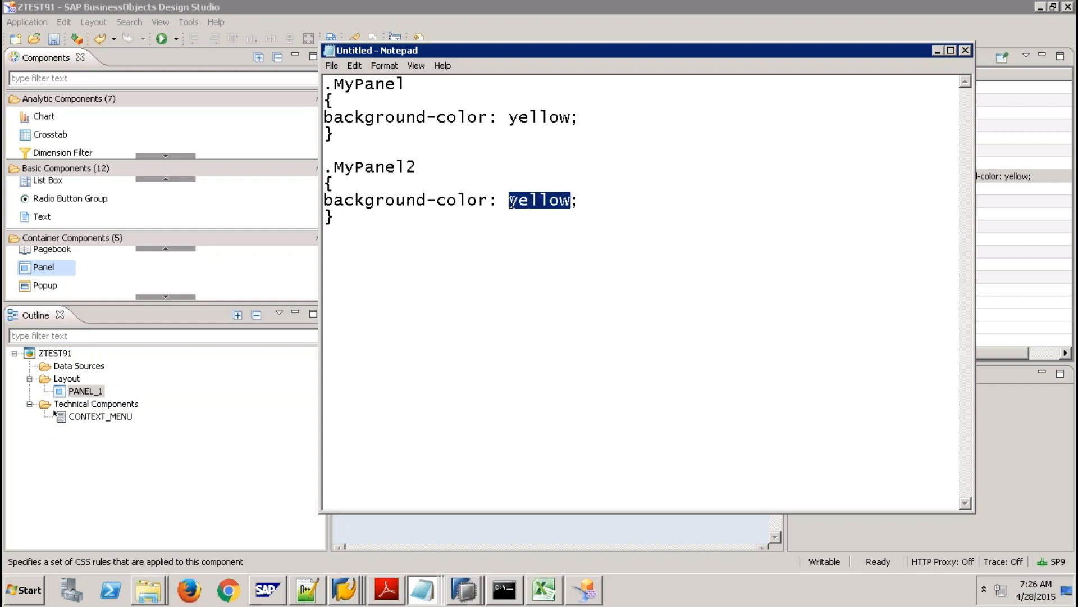
type("black")
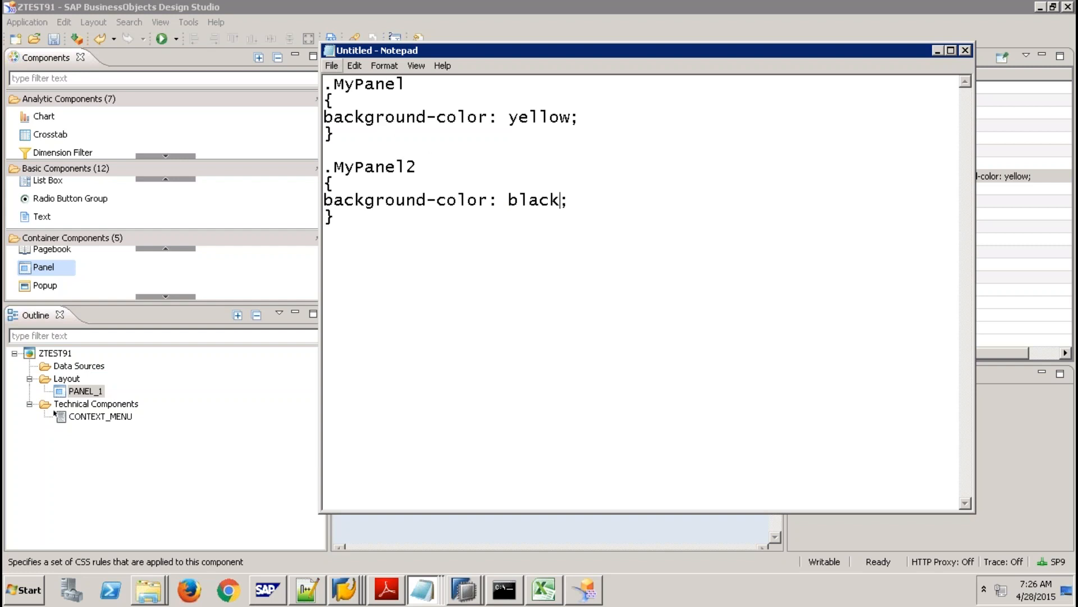
Save the stylesheet to the Desktop as mycssfile.css.
left_click(333, 67)
left_click(346, 108)
left_click(380, 174)
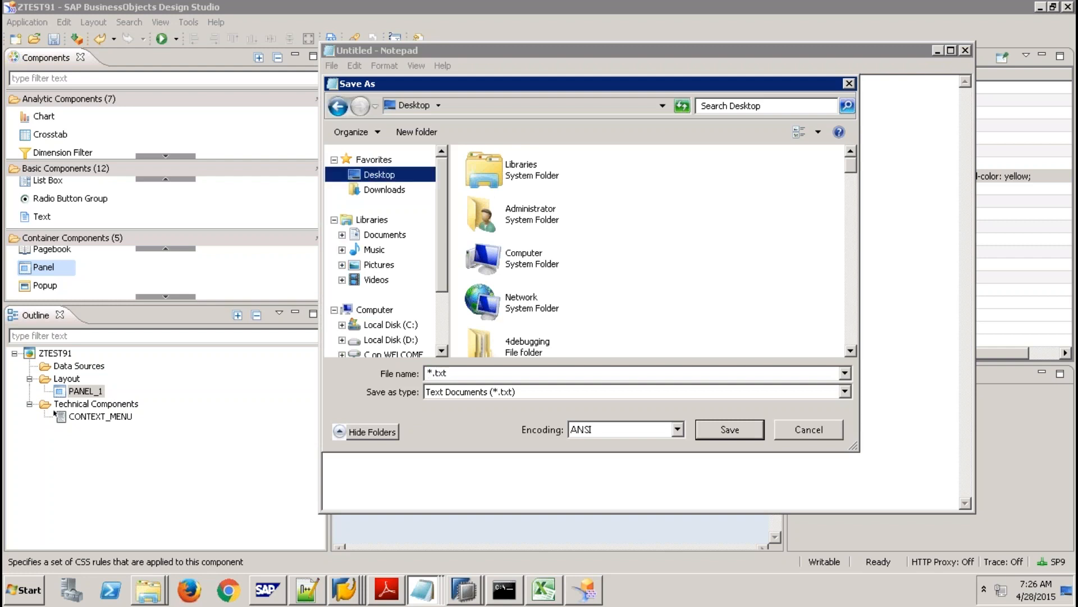
left_click(463, 374)
type("\"")
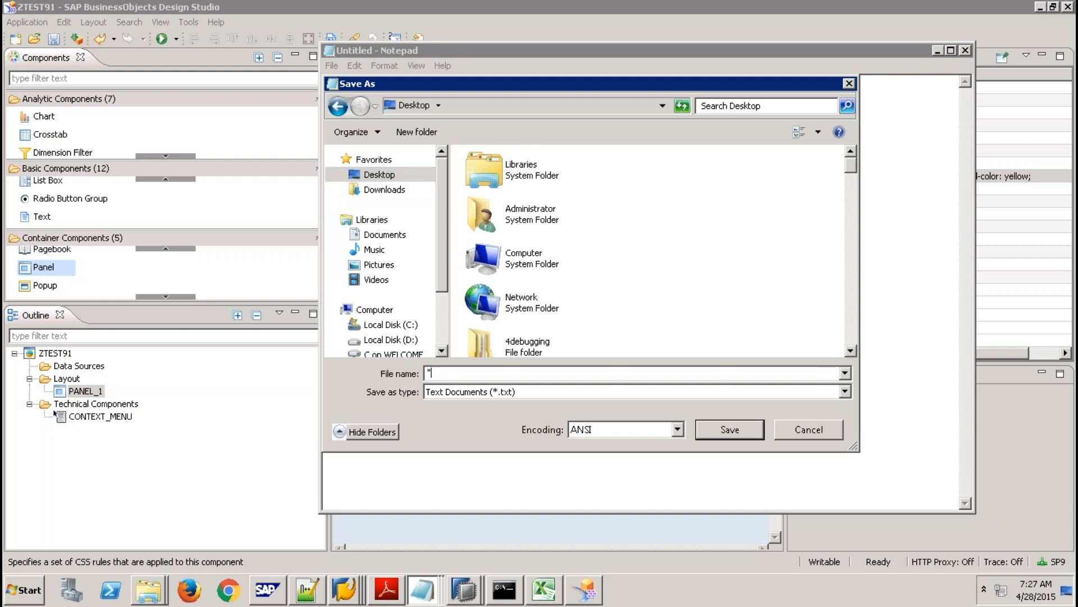
type("mycssfile.css\"")
key("Return")
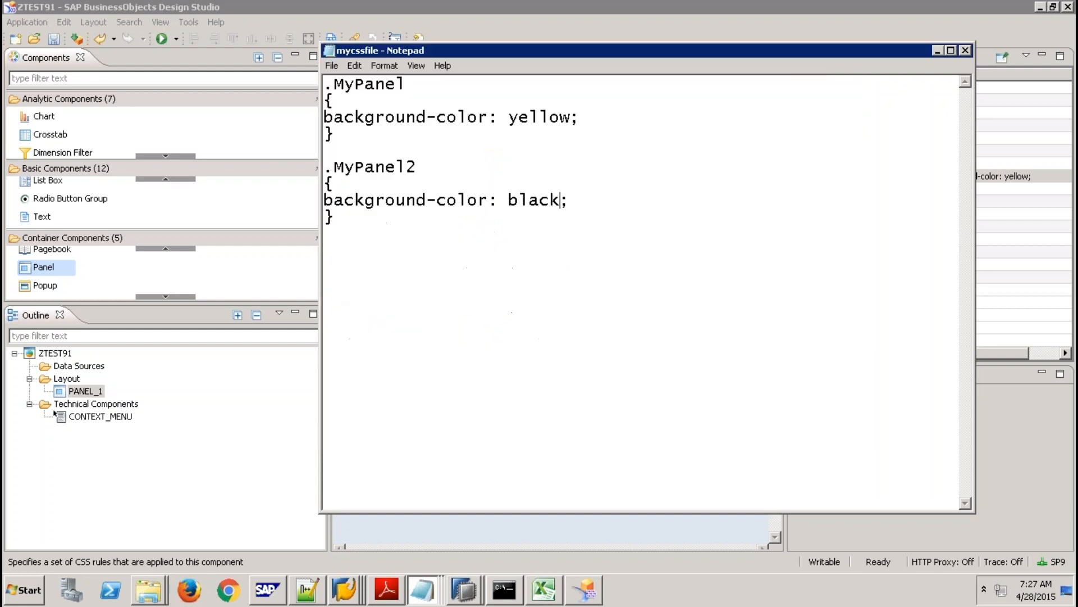
Close Notepad and select the ZTEST91 application in the Outline.
left_click(965, 51)
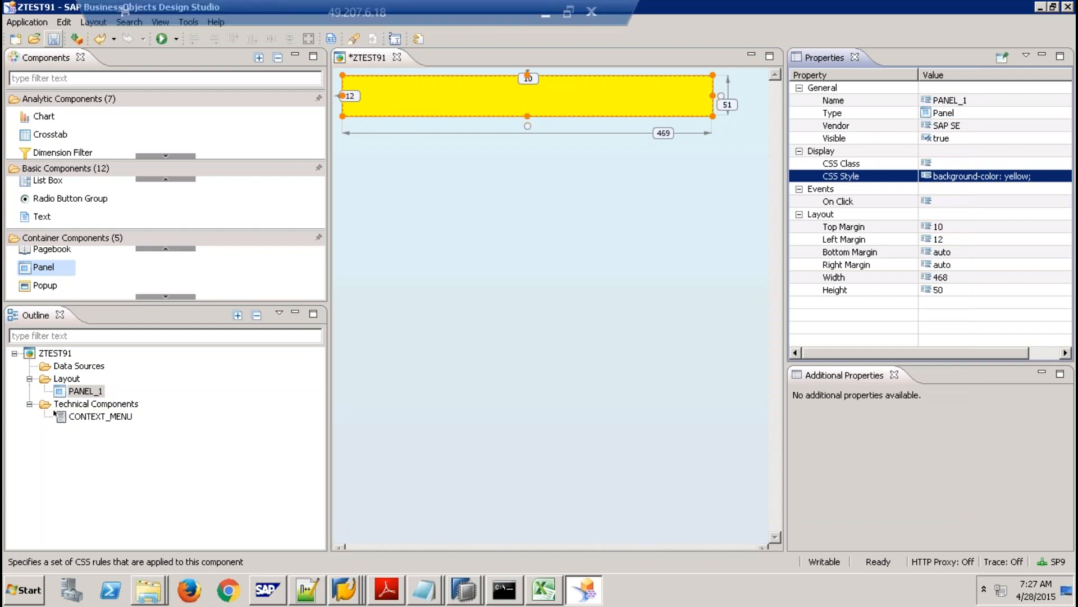
left_click(871, 163)
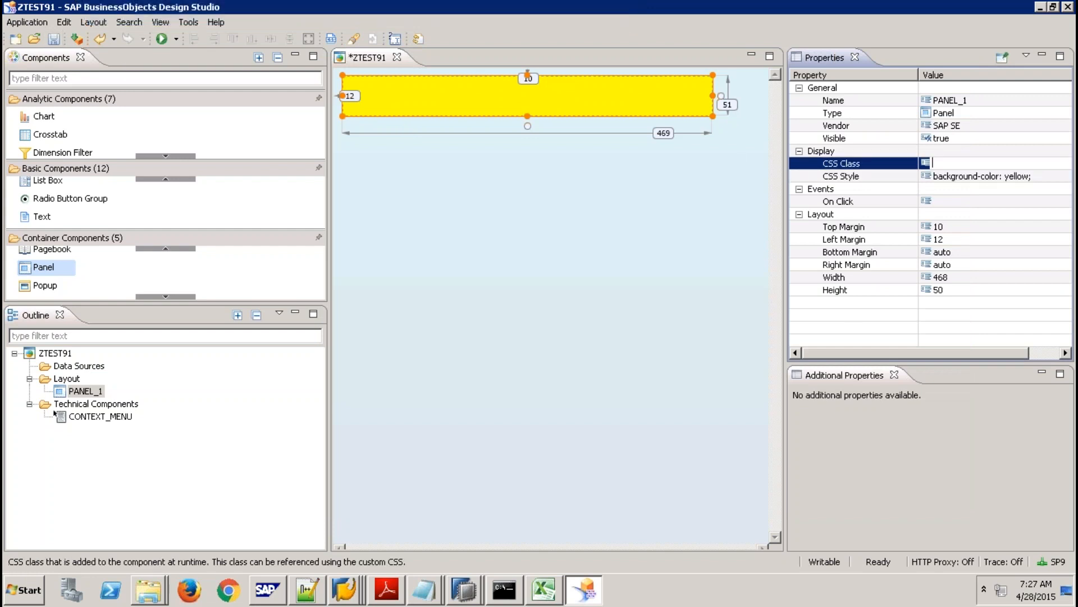
left_click(737, 163)
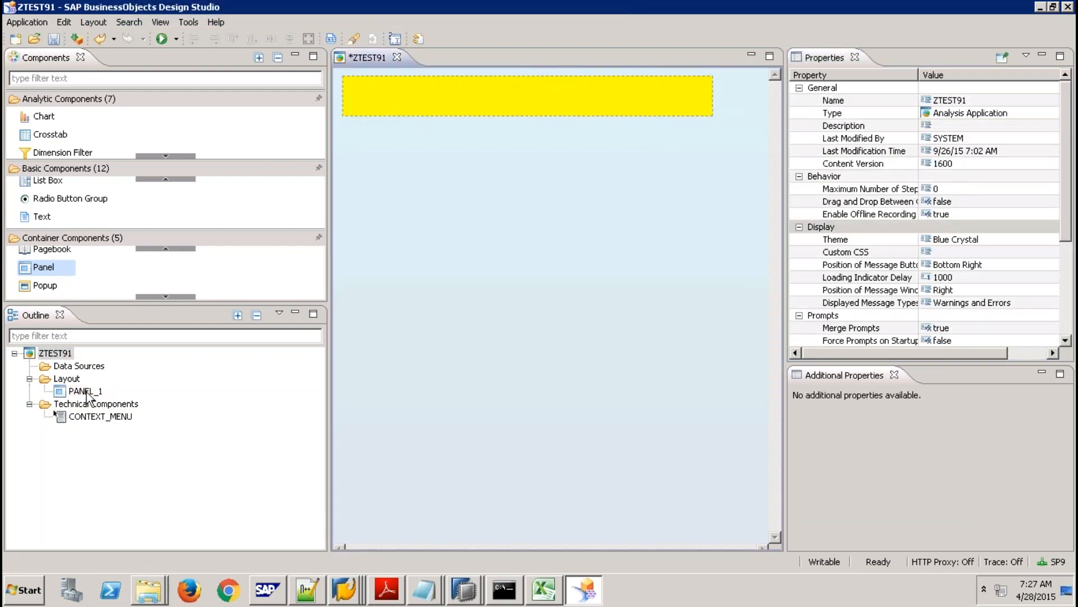
left_click(60, 354)
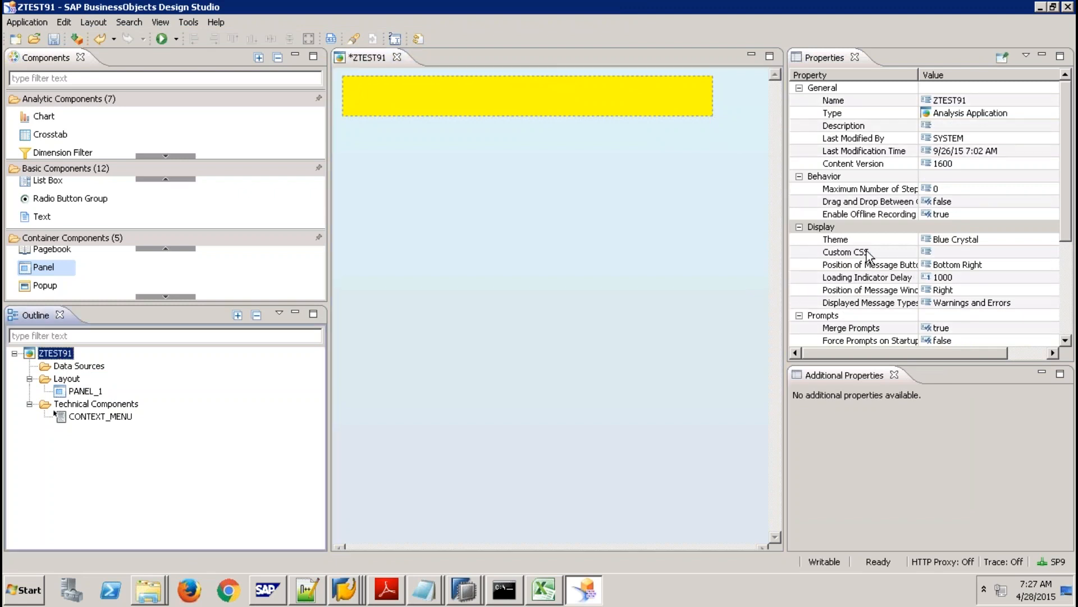
Upload mycssfile.css from the Desktop as ZTEST91's Custom CSS file.
left_click(964, 252)
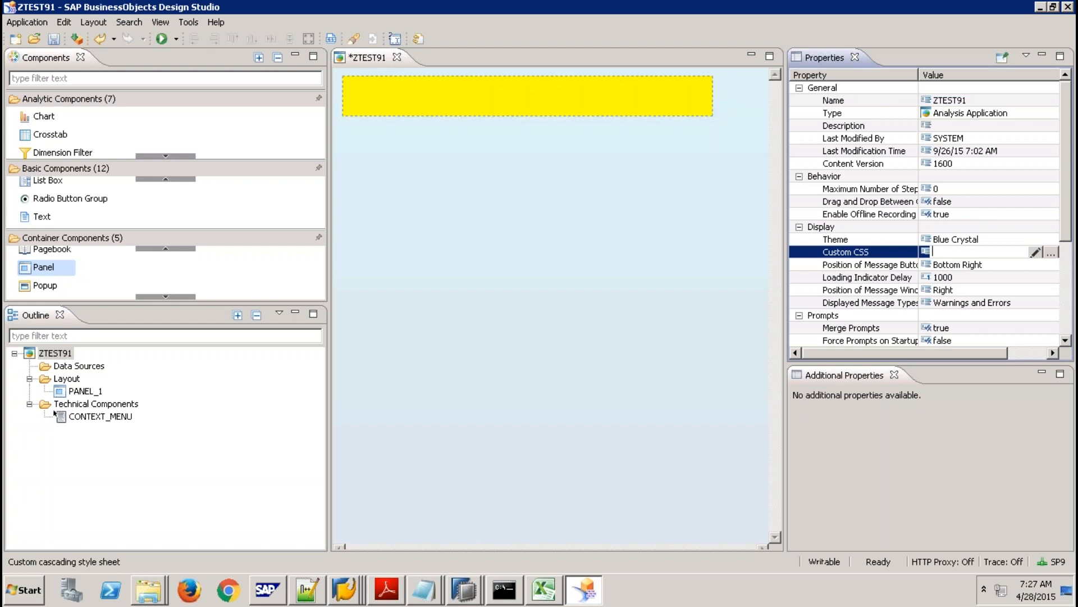
left_click(1050, 252)
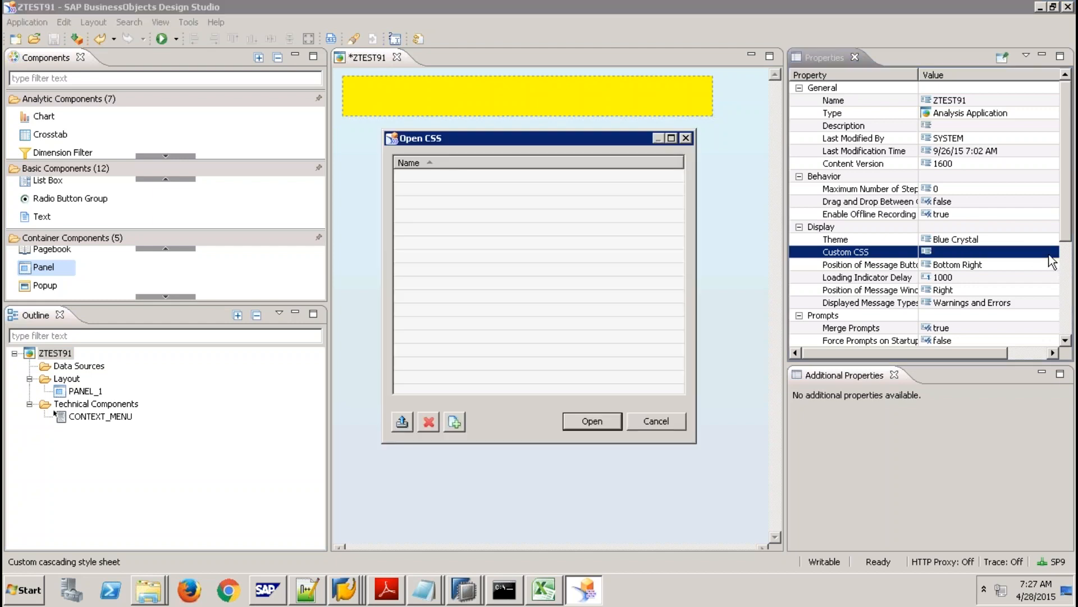
left_click(401, 422)
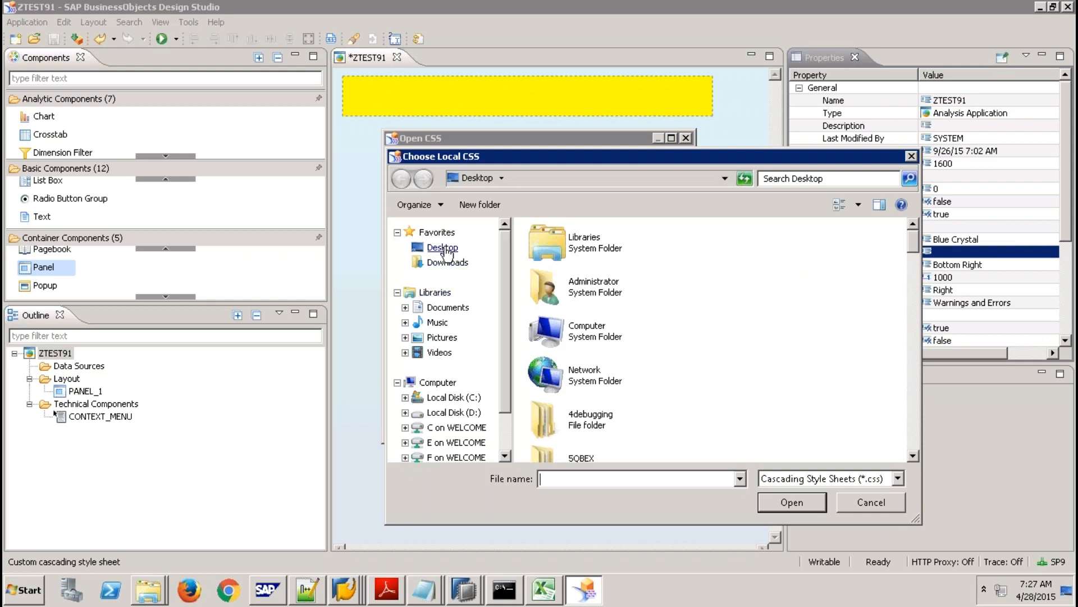
left_click(447, 252)
left_click(571, 295)
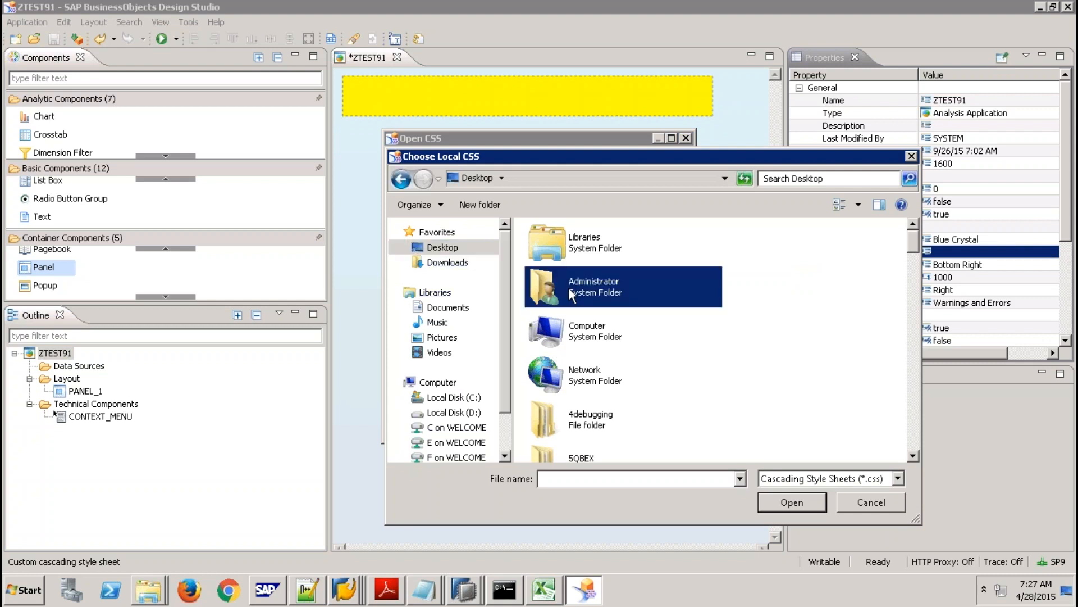
key("m")
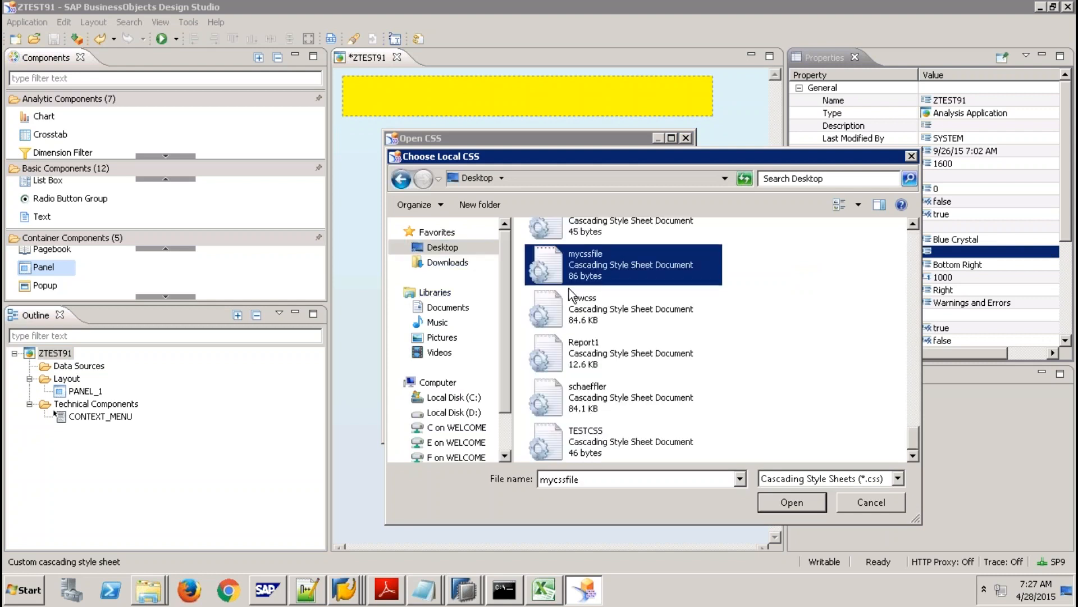
double_click(584, 272)
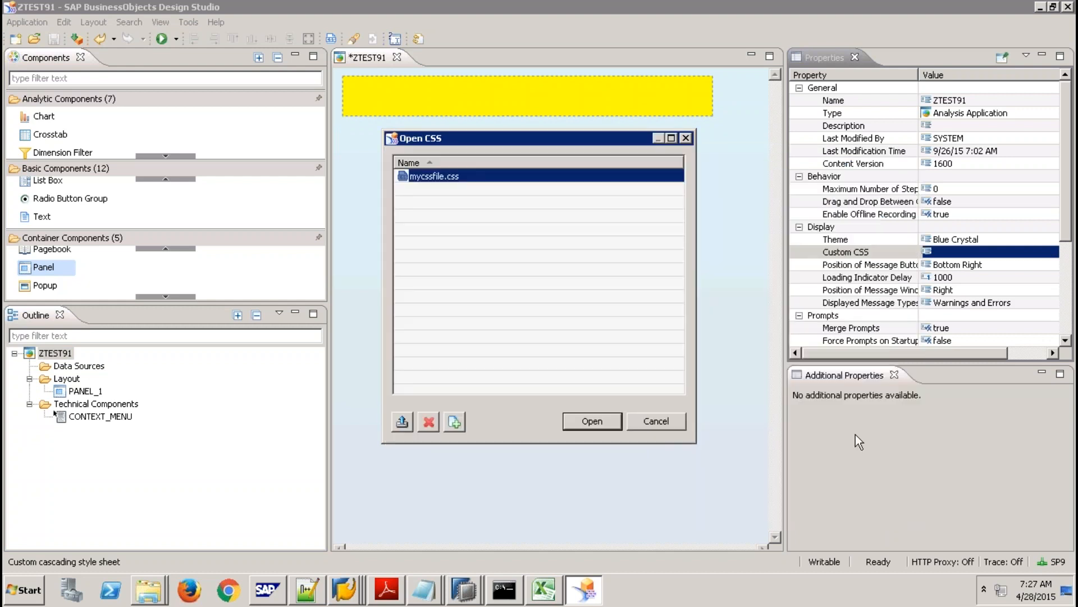
left_click(587, 421)
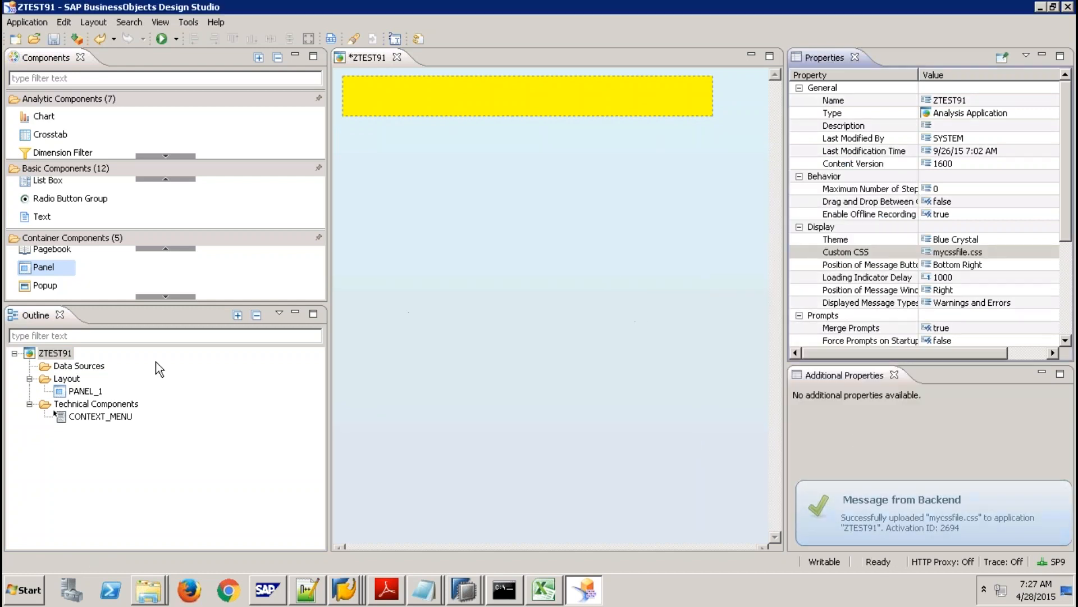
Clear PANEL_1's inline 'background-color: yellow;' CSS Style.
left_click(464, 98)
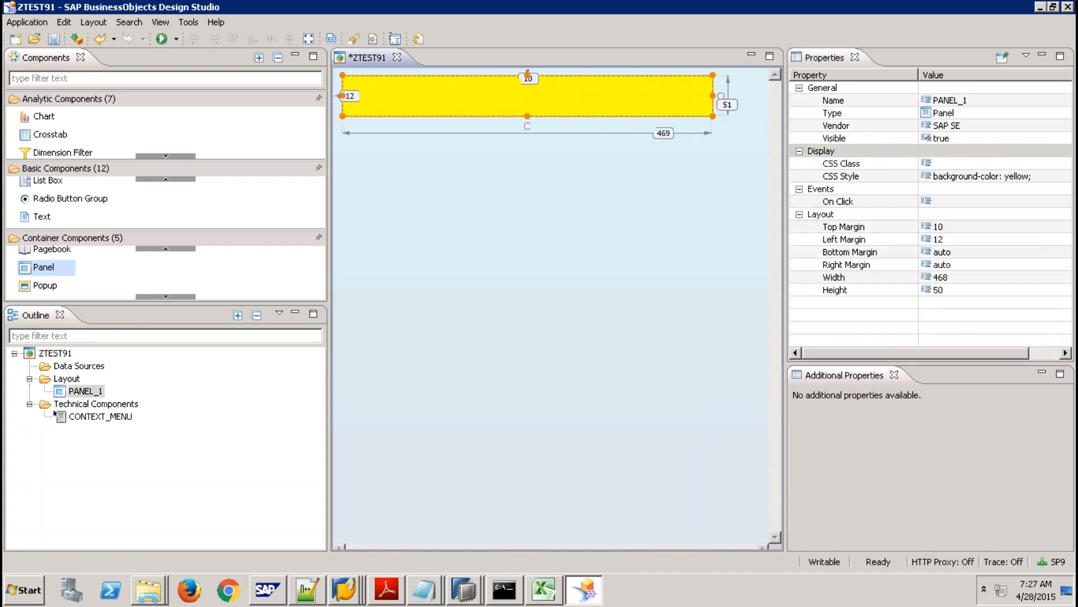
left_click(968, 180)
left_click(1060, 178)
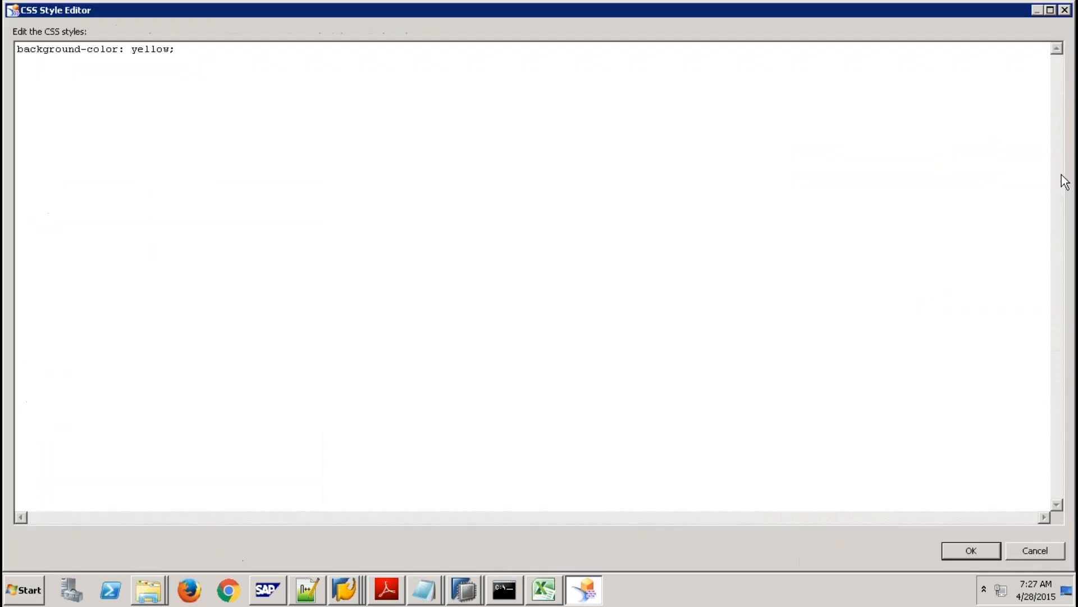
key("ctrl+a")
key("Delete")
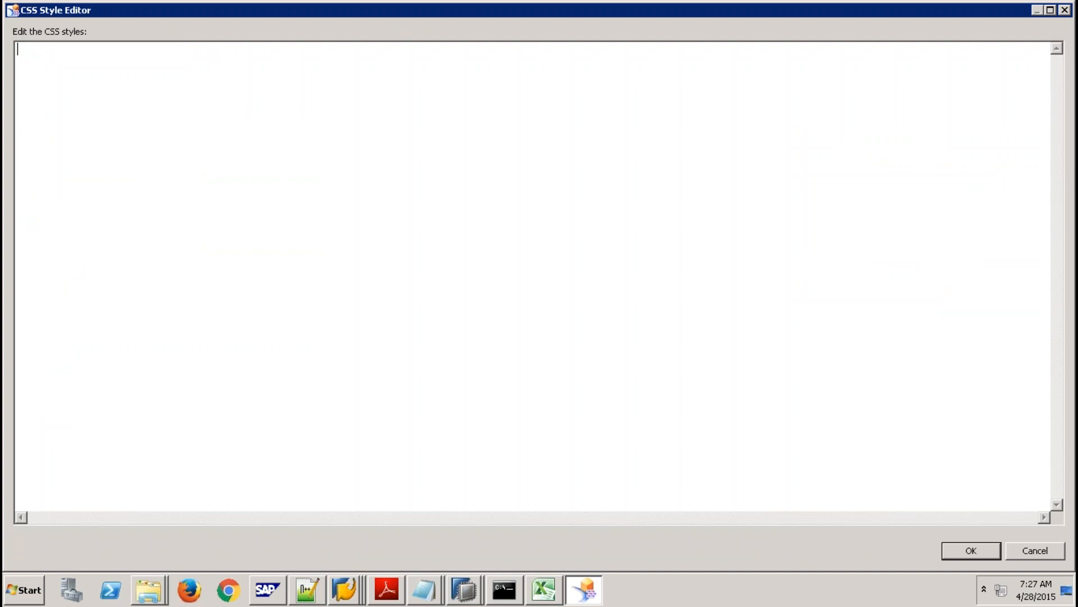
left_click(971, 550)
Set PANEL_1's CSS Class to MyPanel2 to test black, then change it to MyPanel.
left_click(957, 163)
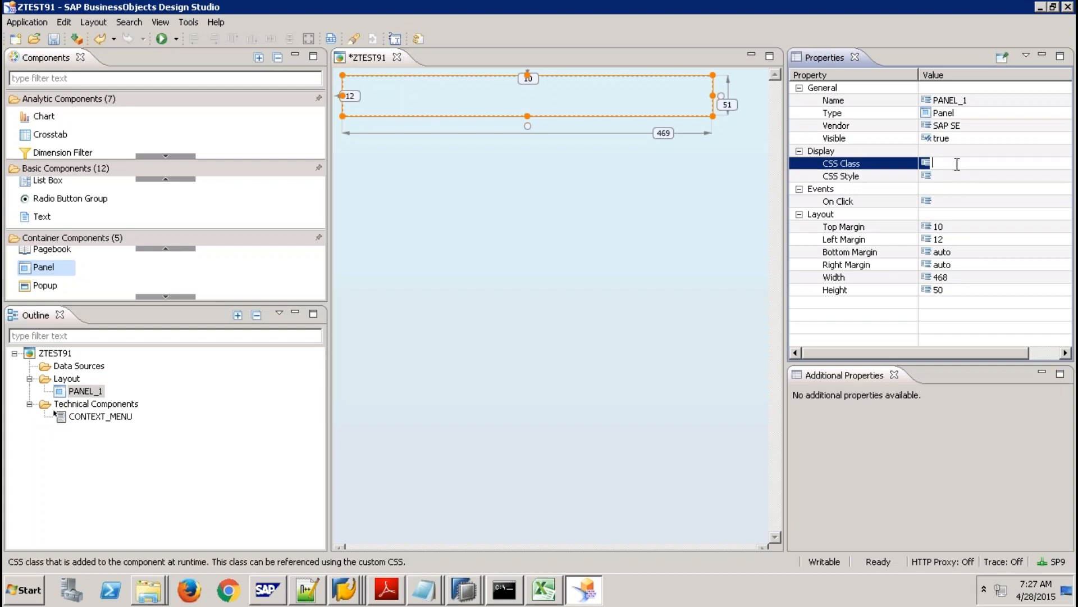
type("MyPanel2")
key("Return")
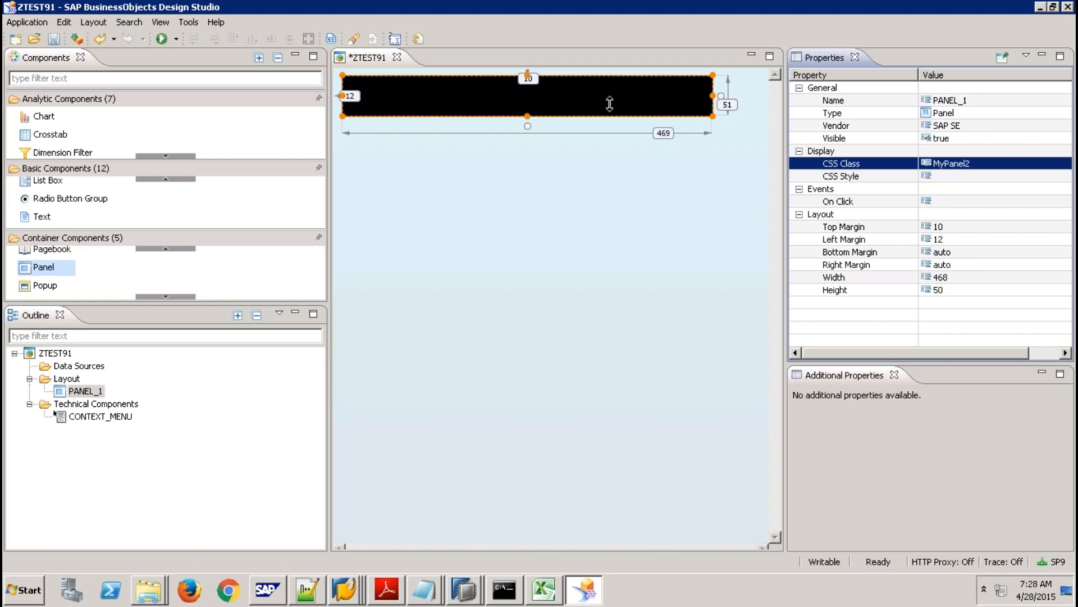
left_click(982, 165)
key("End")
key("BackSpace")
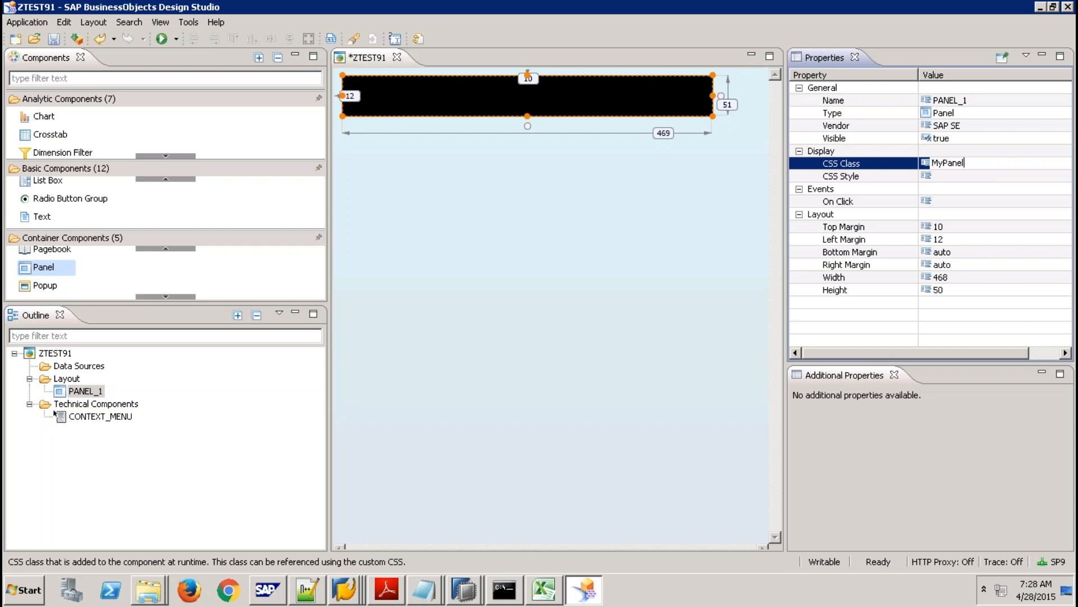
key("Return")
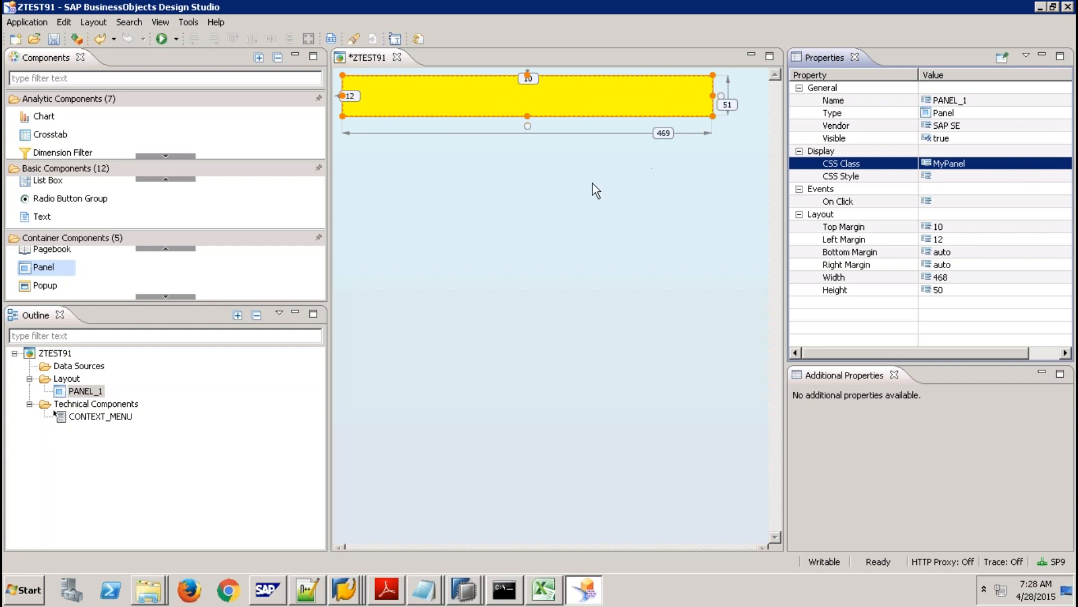
Delete the yellow PANEL_1 and drop a new Panel near the canvas's top-left.
left_click(587, 93)
key("Delete")
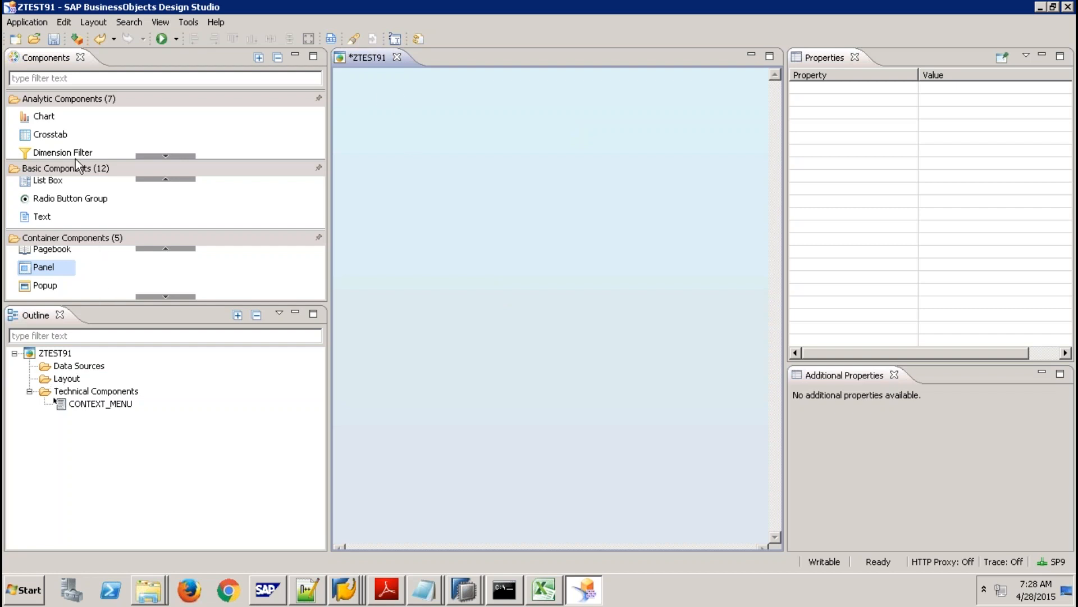
left_click_drag(51, 271, 357, 104)
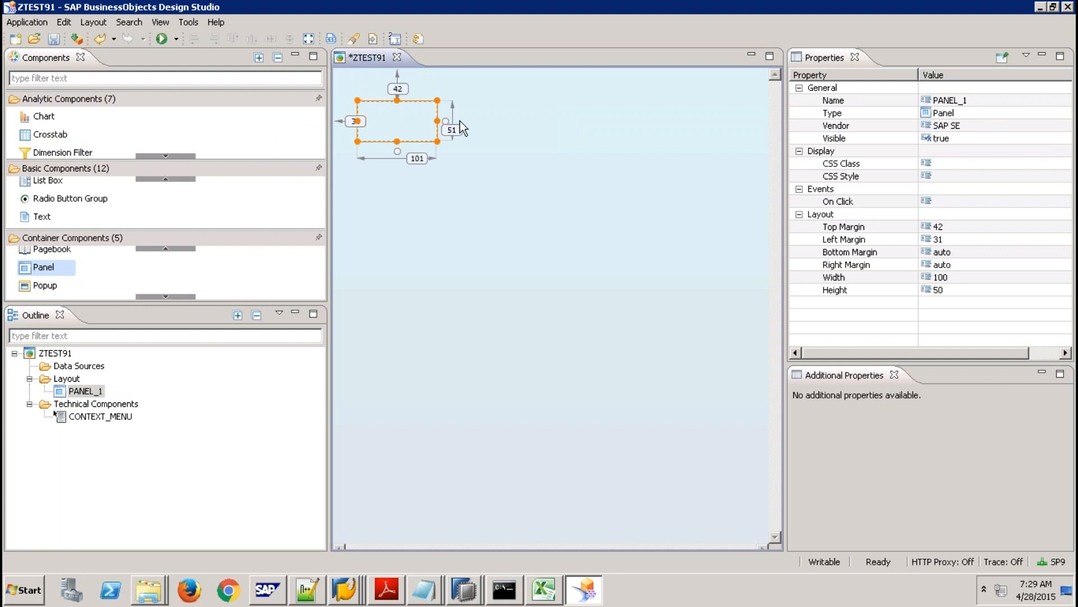
Set the panel's top and left margins to 0 and its height to 40.
left_click(959, 226)
left_click(959, 226)
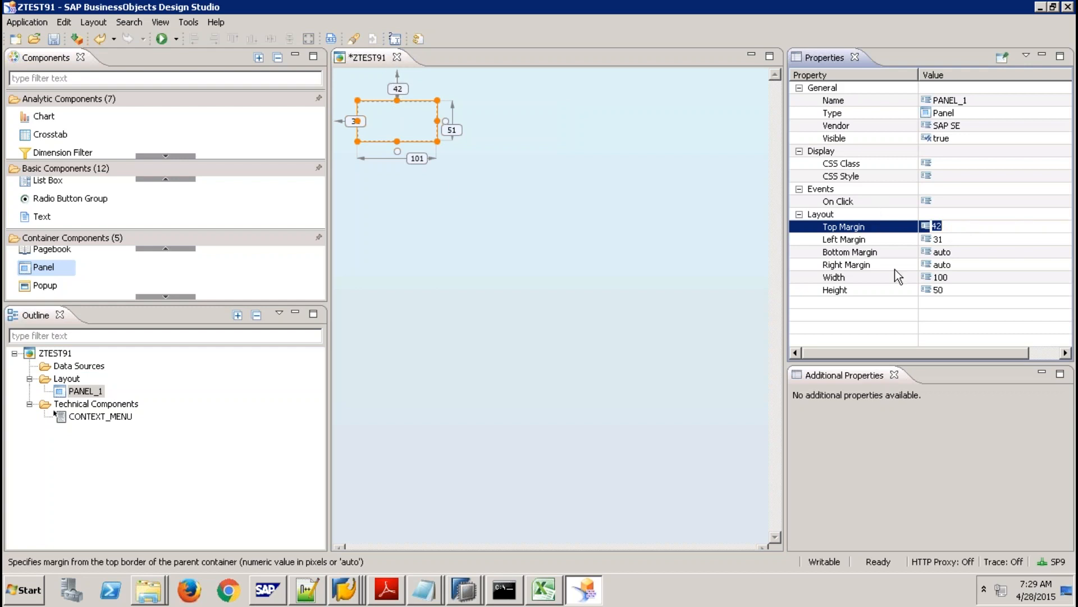
type("0")
key("Return")
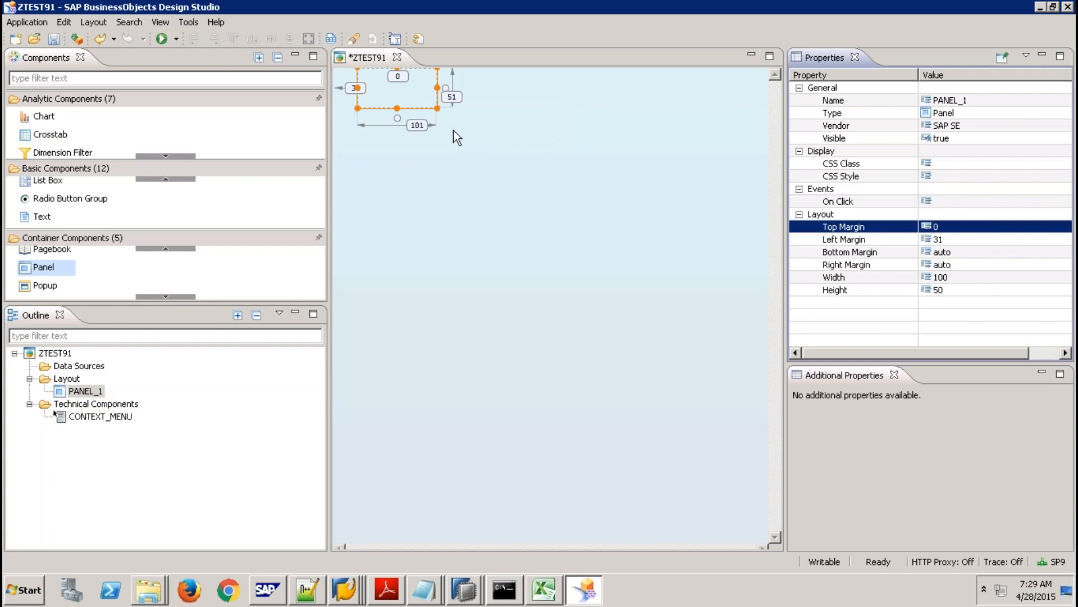
left_click(949, 239)
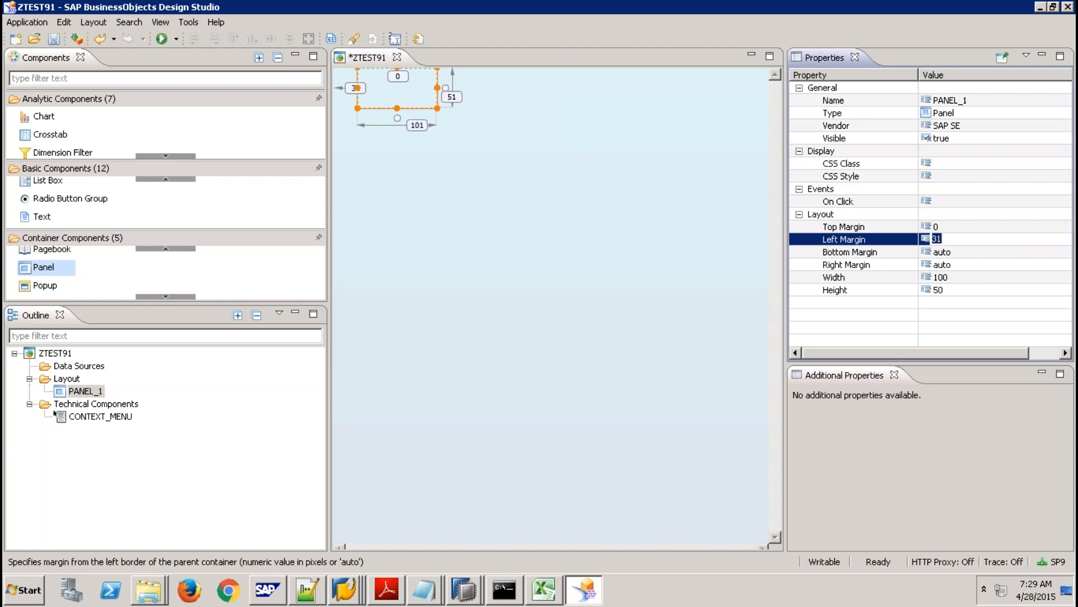
type("0")
key("Return")
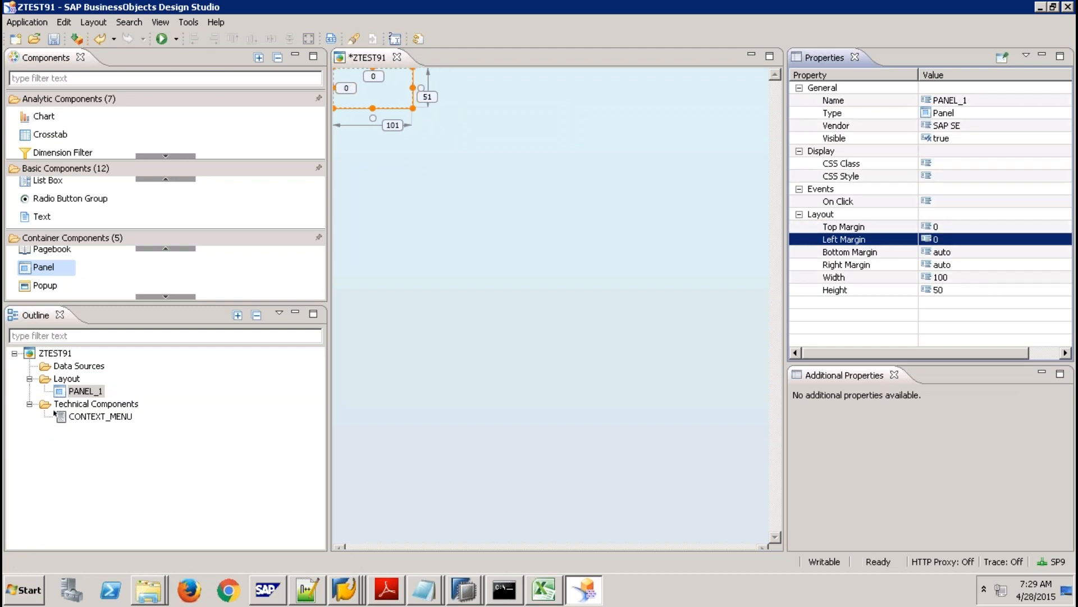
left_click(952, 291)
type("45")
key("Return")
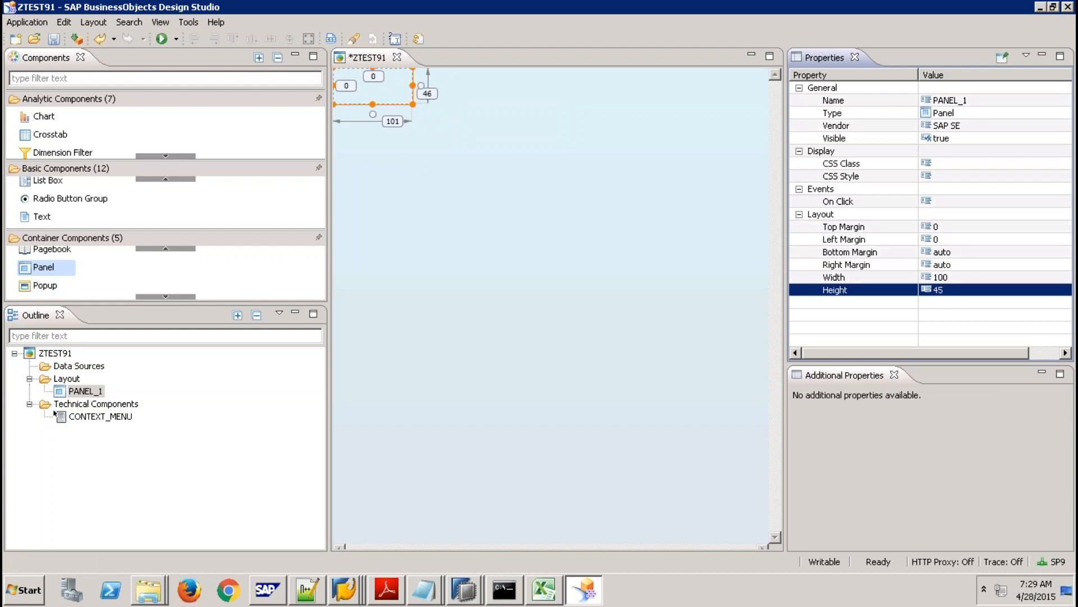
key("Return")
type("40")
key("Return")
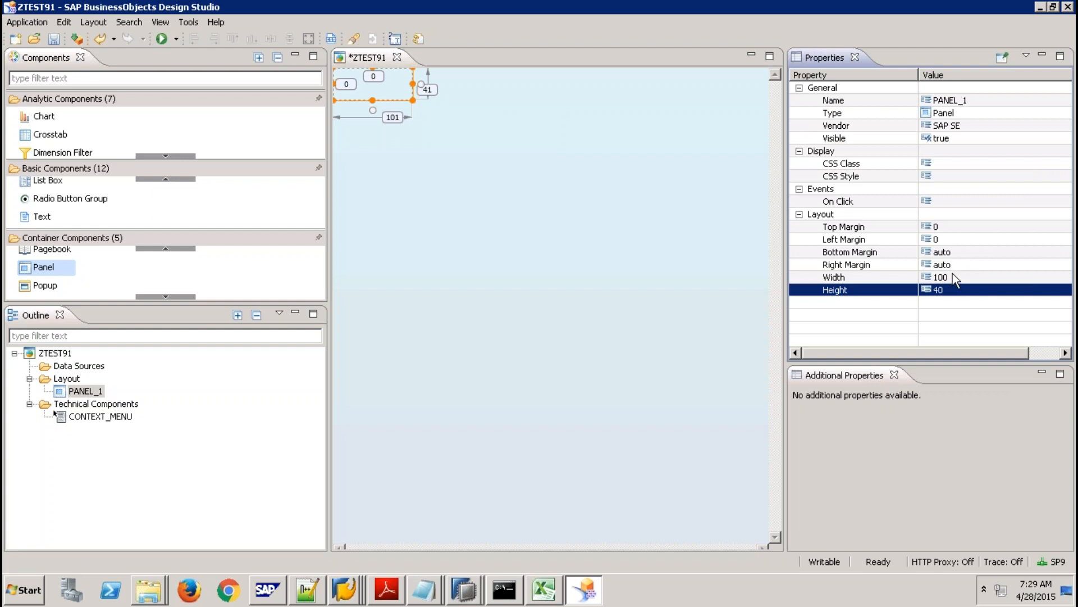
Set the panel's right margin to 0, re-entering a left margin of 0.
left_click(949, 251)
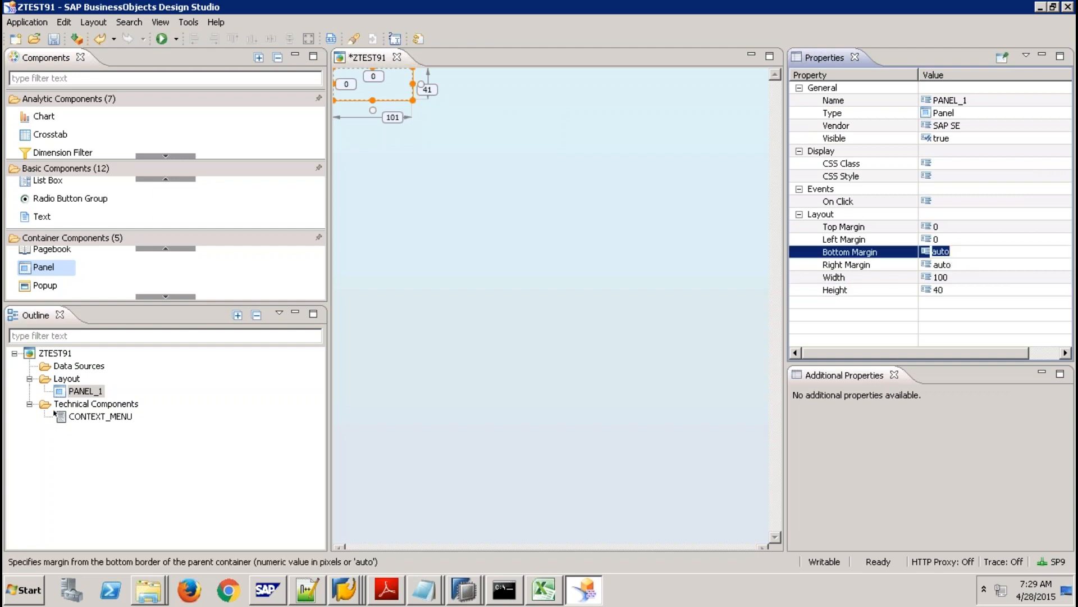
left_click(955, 264)
type("0")
key("Return")
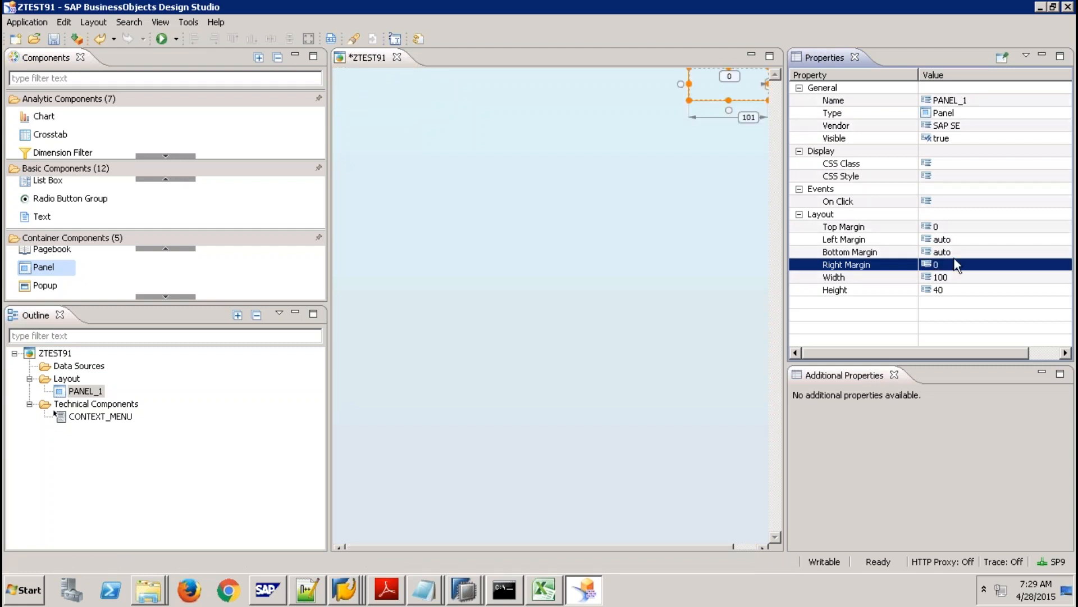
left_click(946, 239)
type("0")
key("Return")
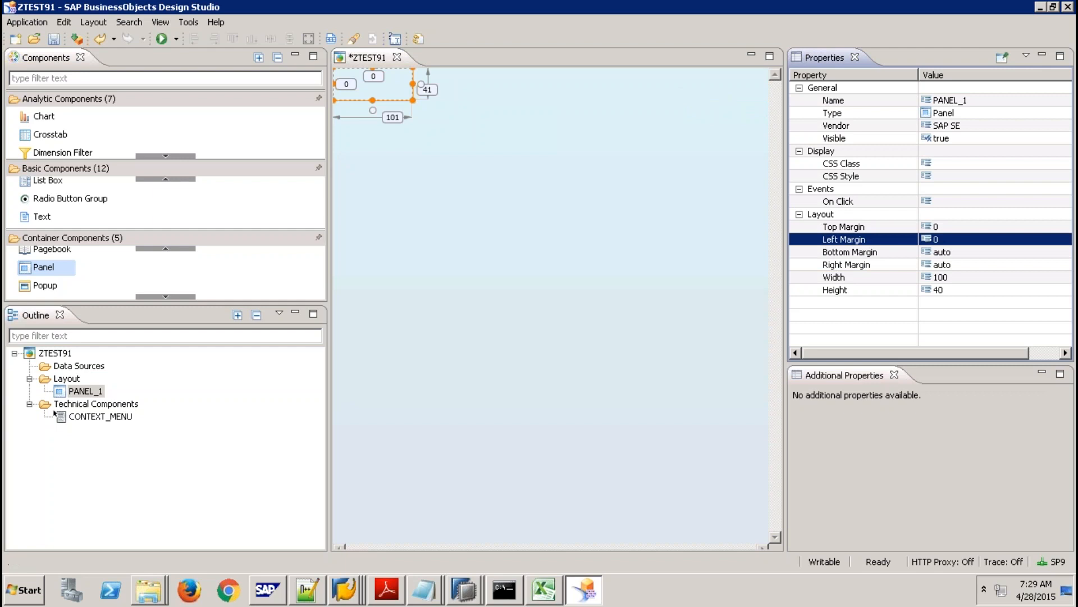
left_click(956, 264)
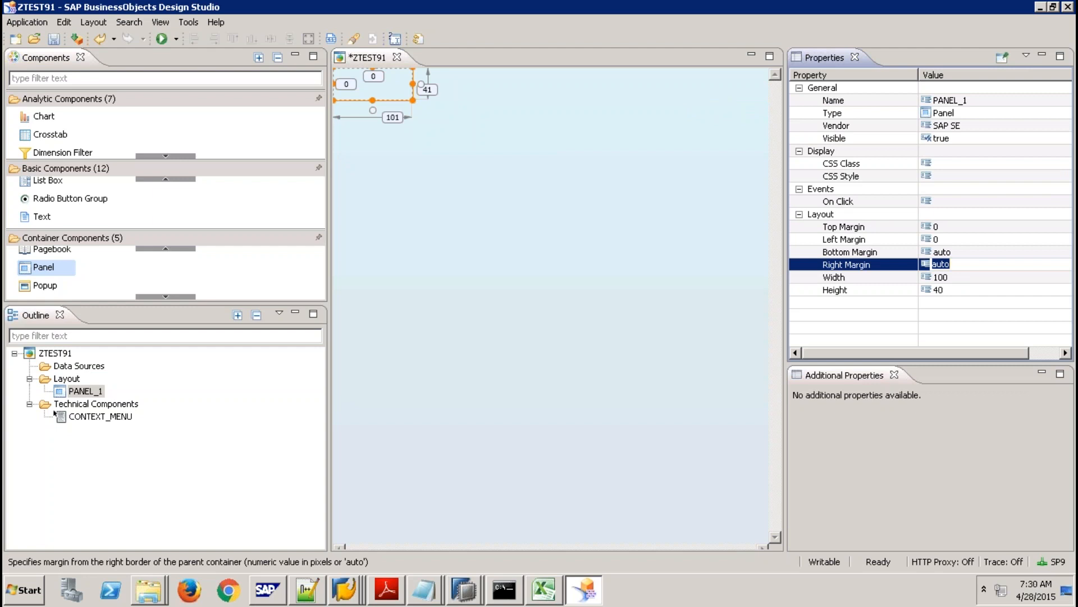
type("0")
key("Return")
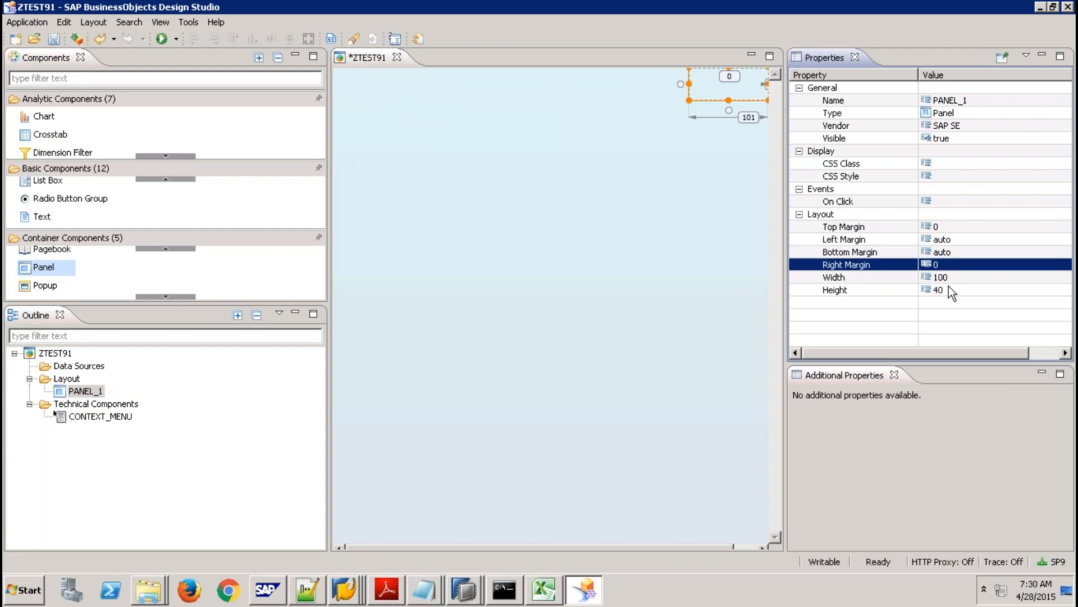
Make the panel's width auto and reset its left margin from 451 to 0.
left_click(949, 275)
type("auto")
key("Return")
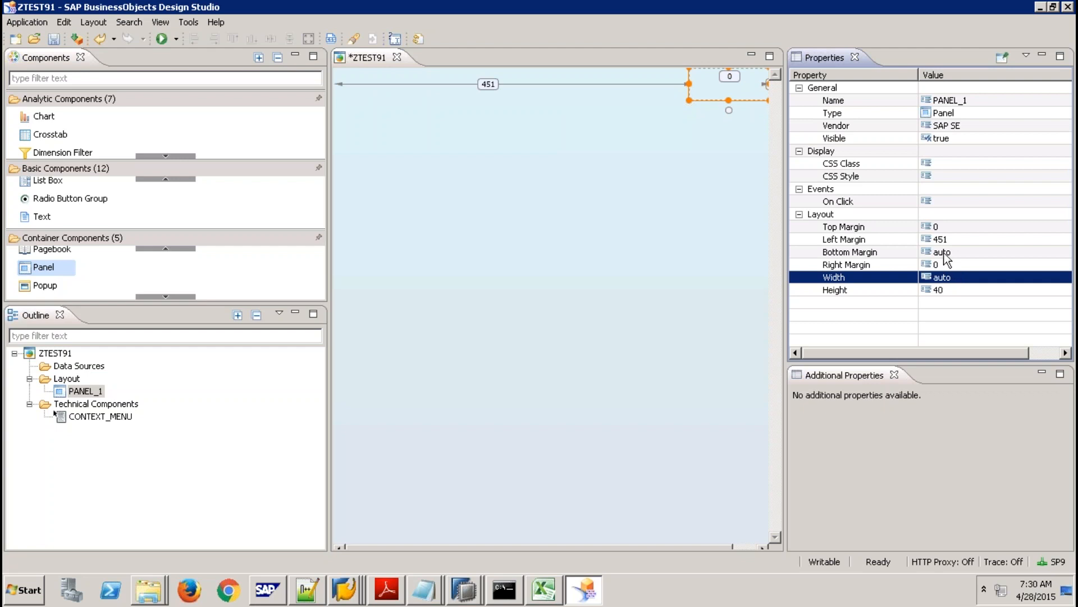
left_click(951, 238)
type("0")
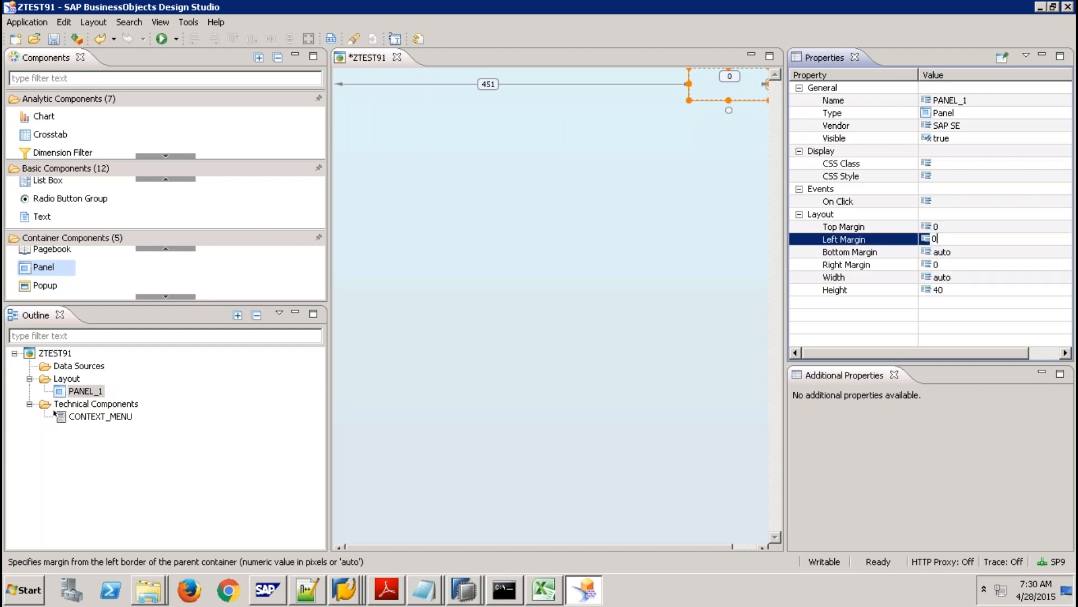
key("Return")
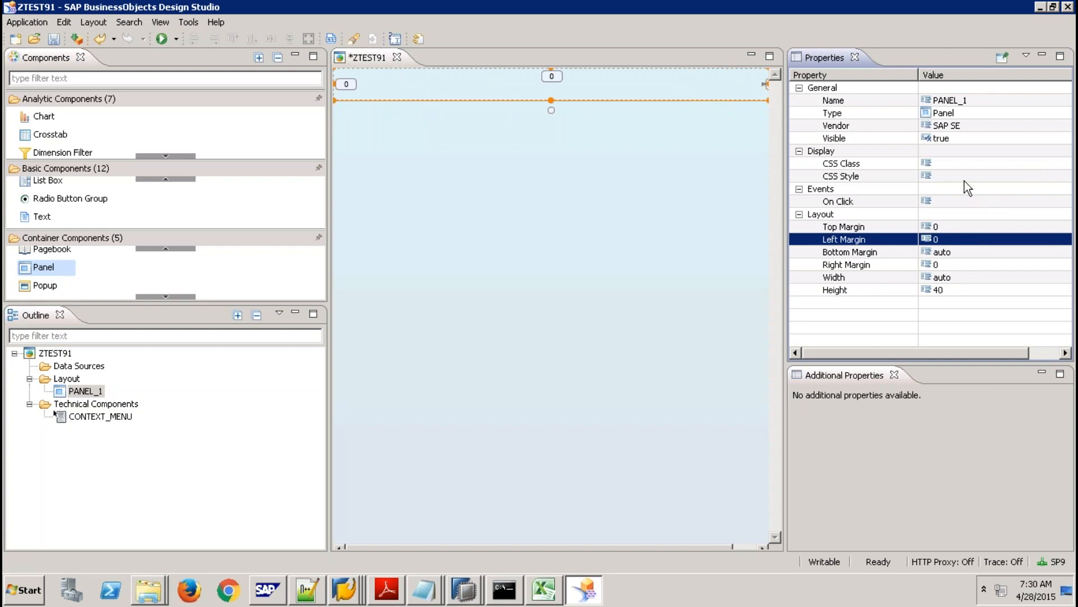
Bring up the Desktop folder from the Explorer window on the taskbar.
left_click(422, 591)
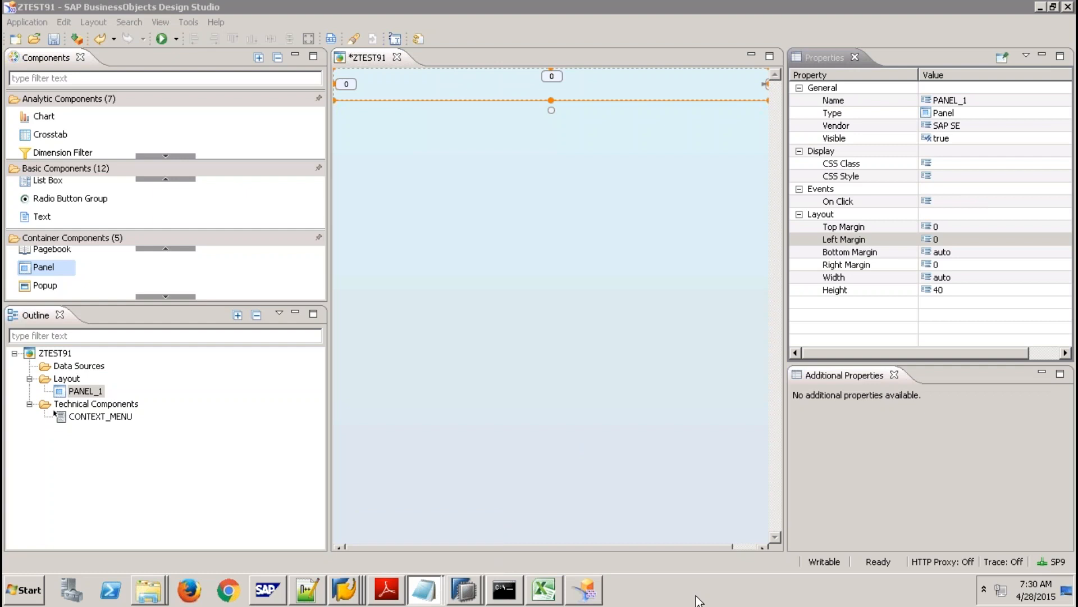
mouse_move(149, 590)
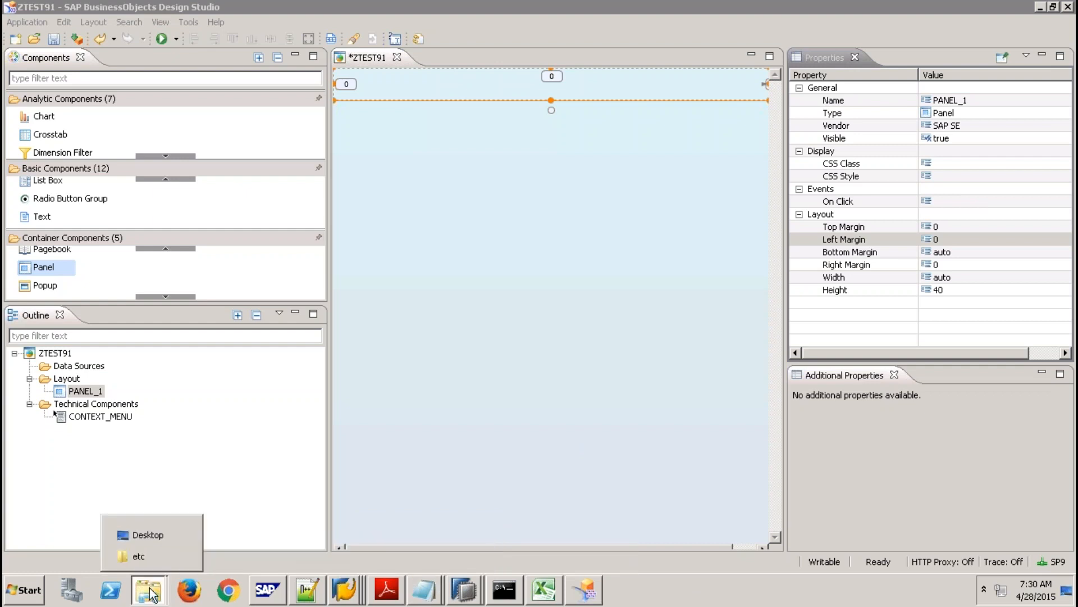
left_click(149, 536)
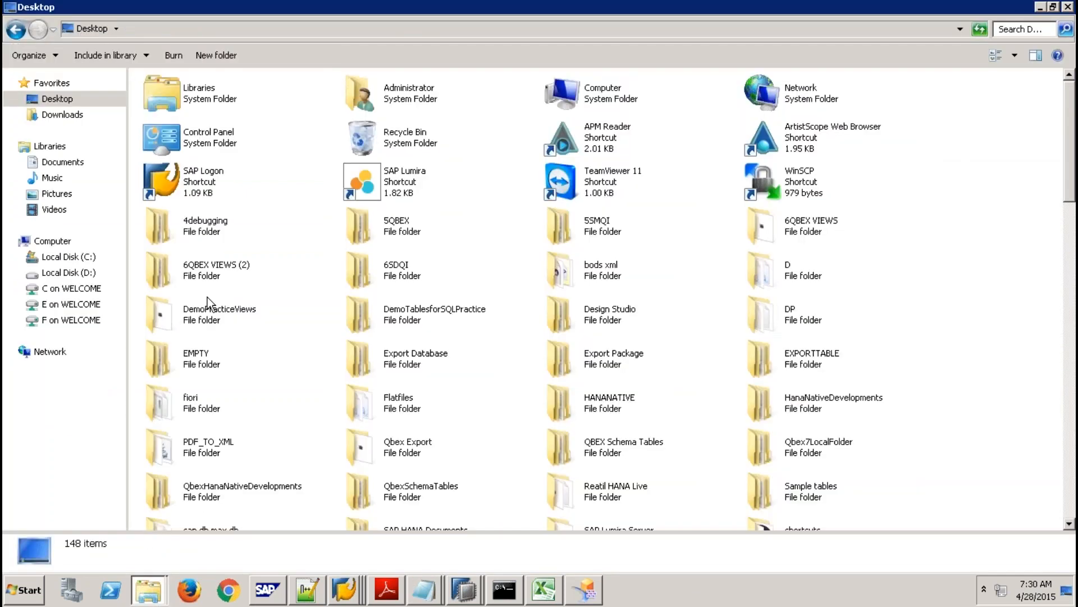
Open mycssfile from the Desktop in Notepad to view its MyPanel colour rules.
left_click(416, 313)
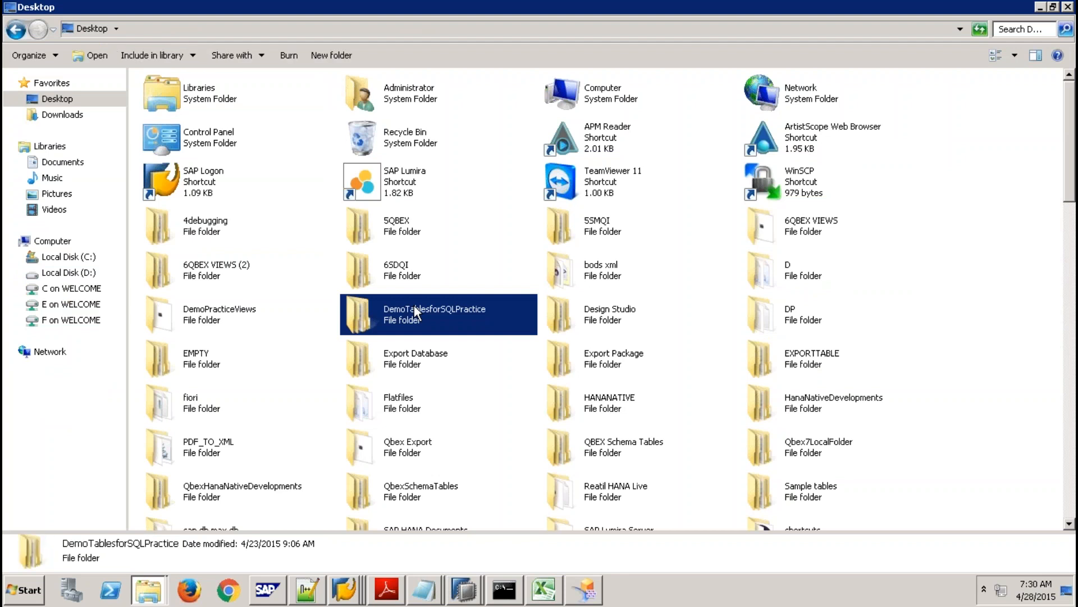
key("m")
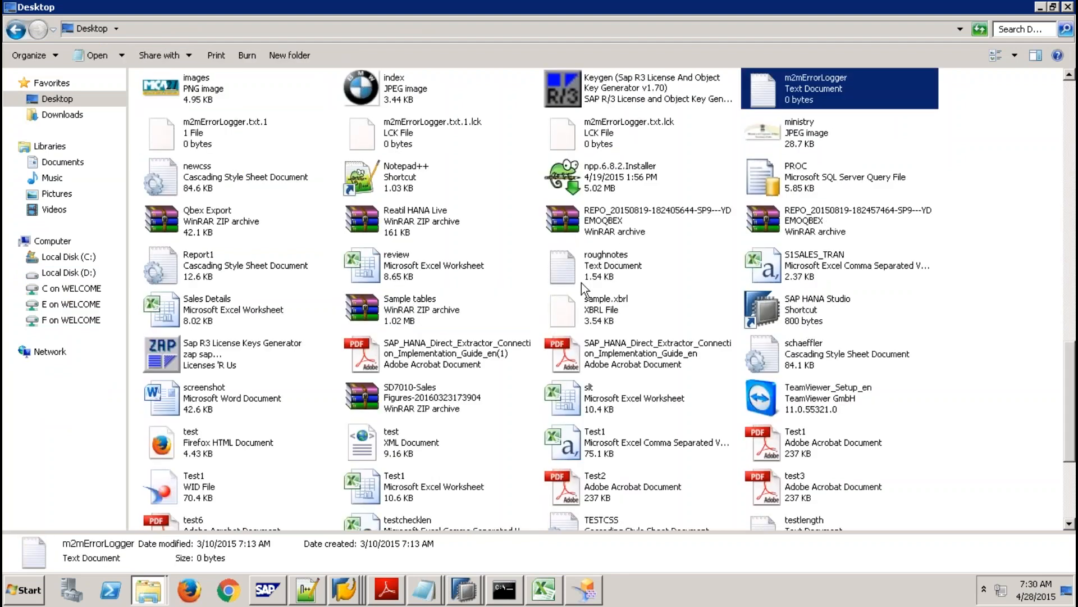
key("m")
key("m")
key("m")
key("m")
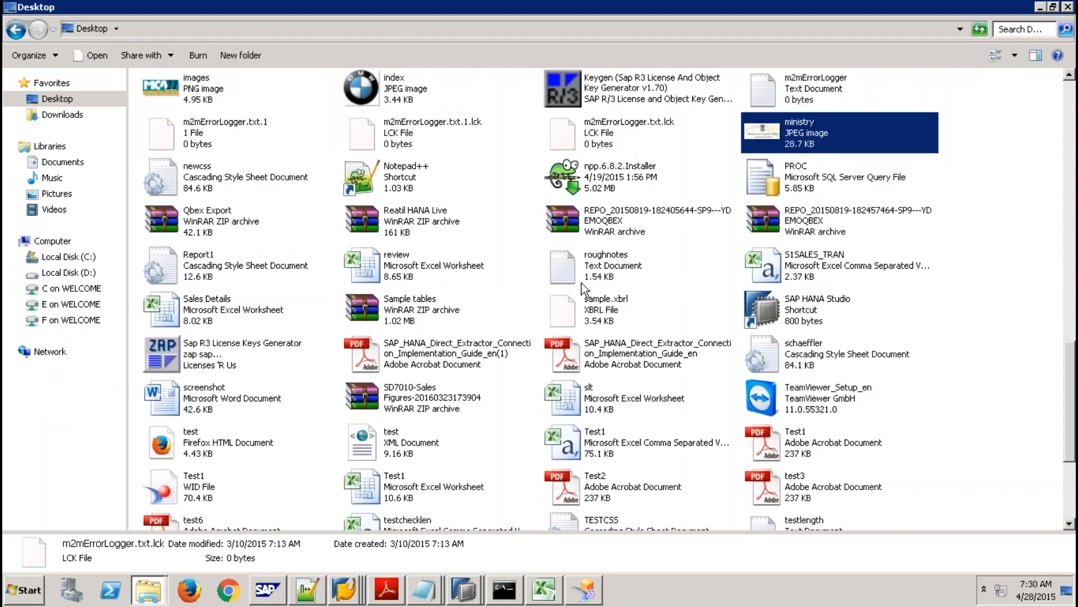
key("m")
key("Return")
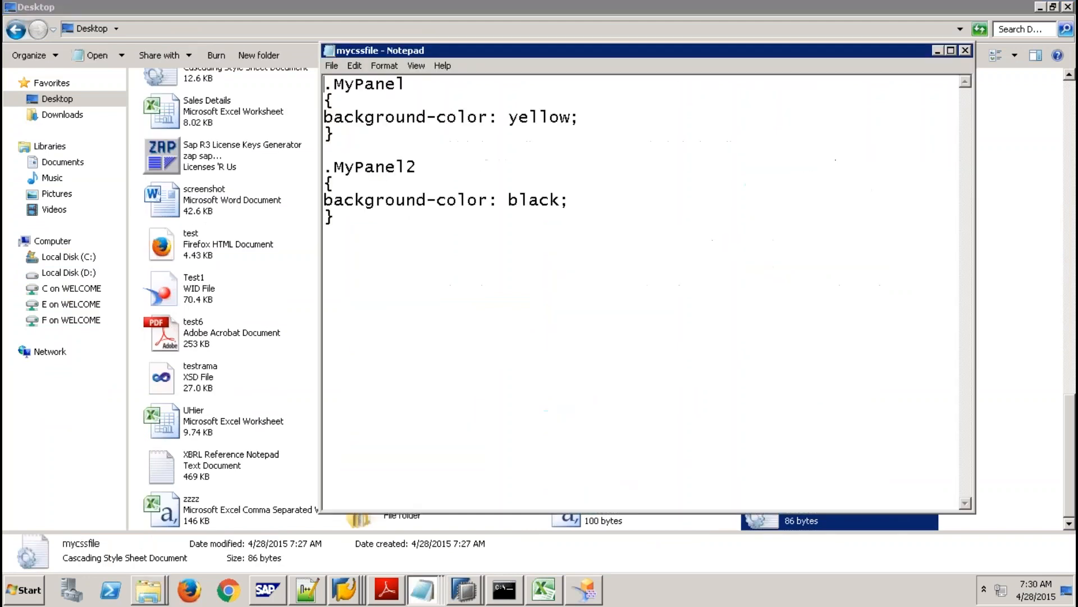
left_click(570, 118)
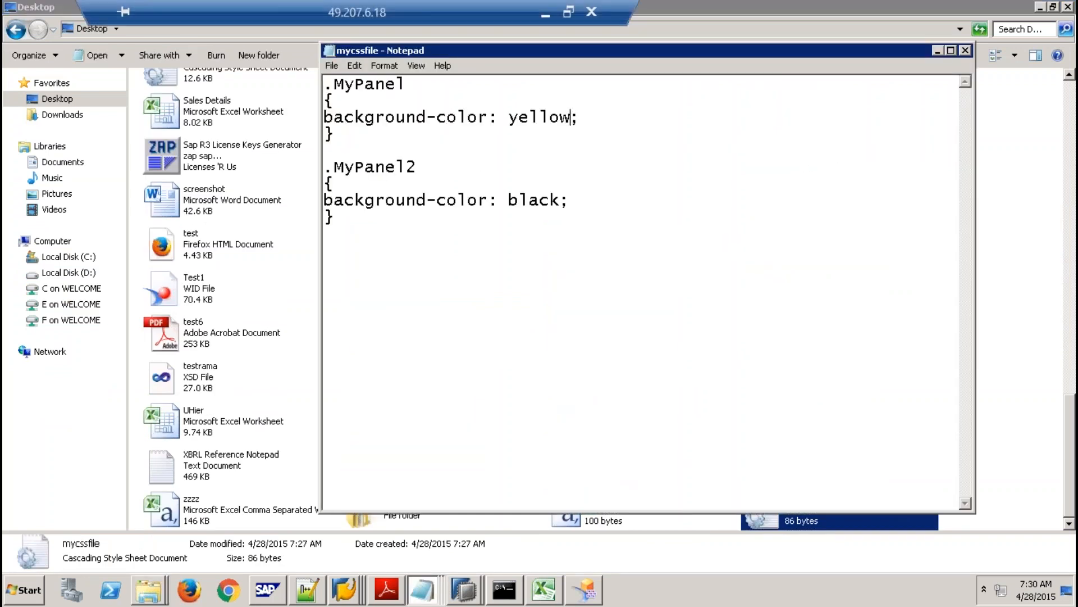
Search the web for 'CSS hex' colour codes and open W3Schools' HTML Color Picker.
left_click(541, 16)
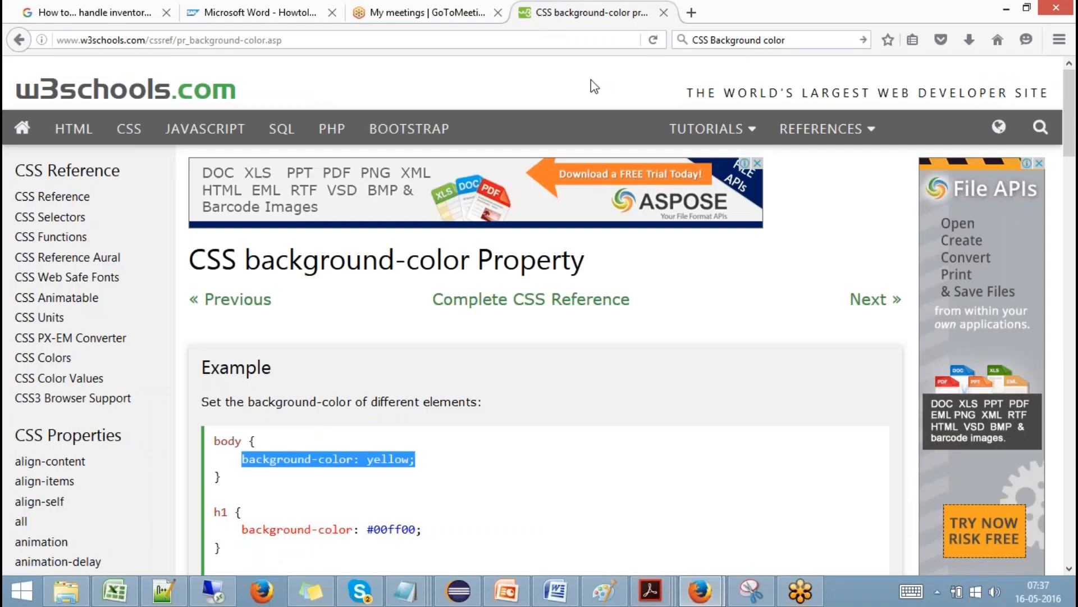
left_click(770, 39)
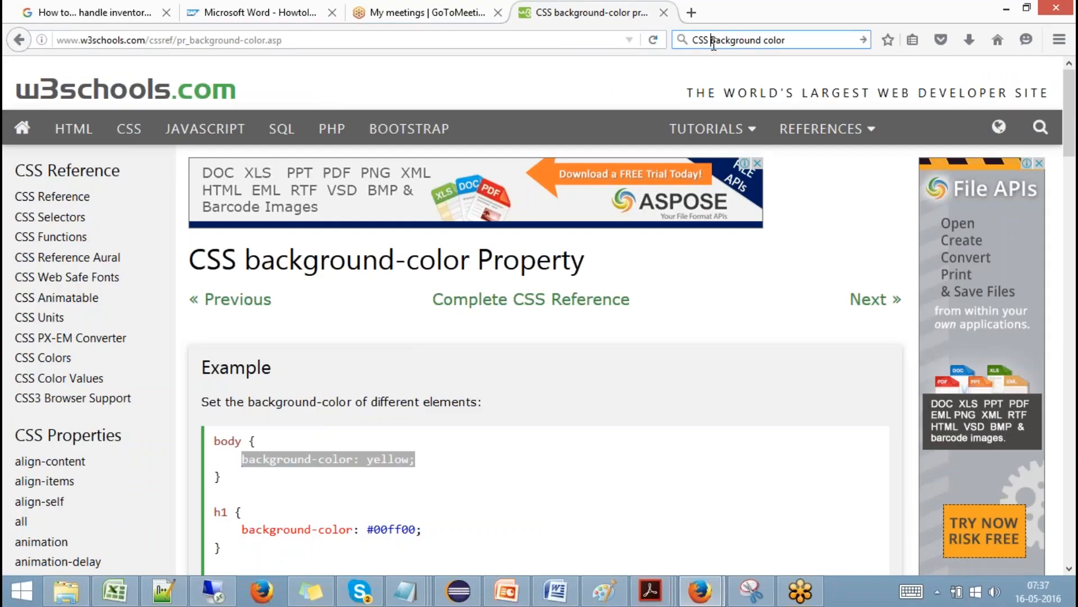
type("CSS hex")
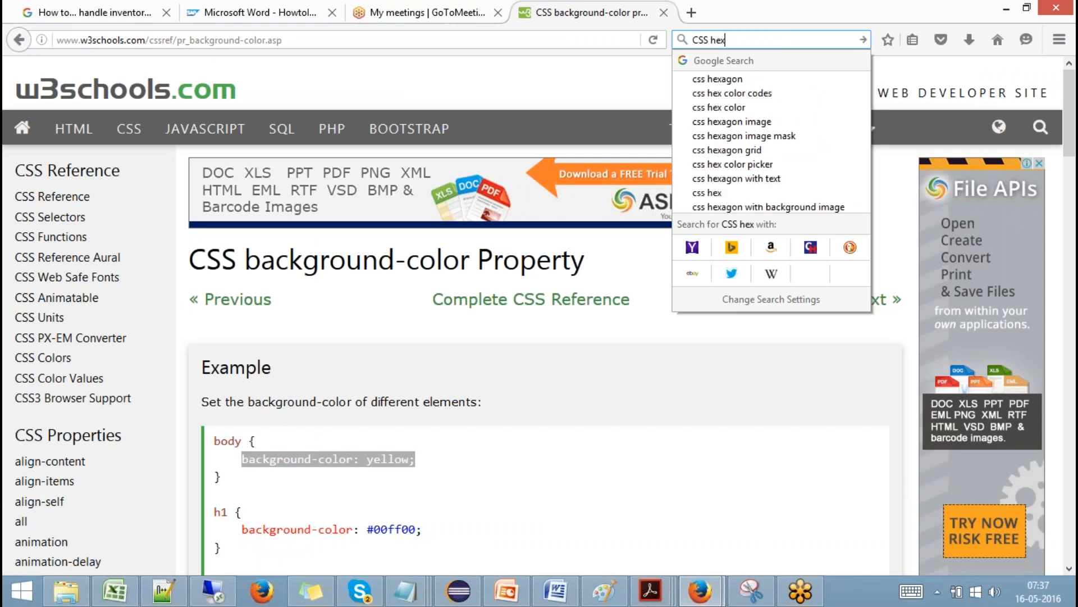
left_click(750, 96)
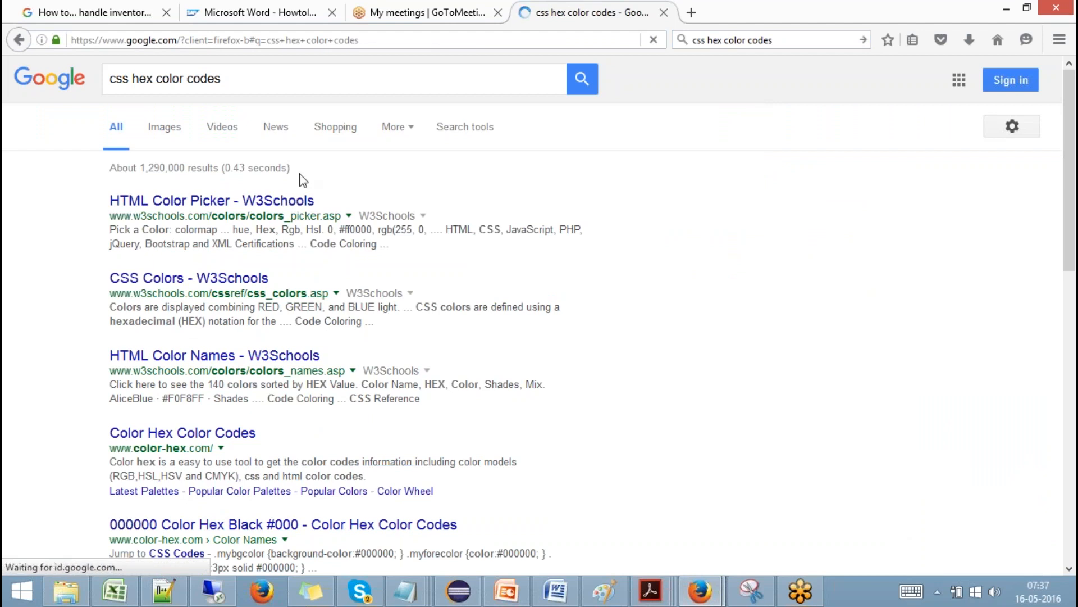
left_click(271, 203)
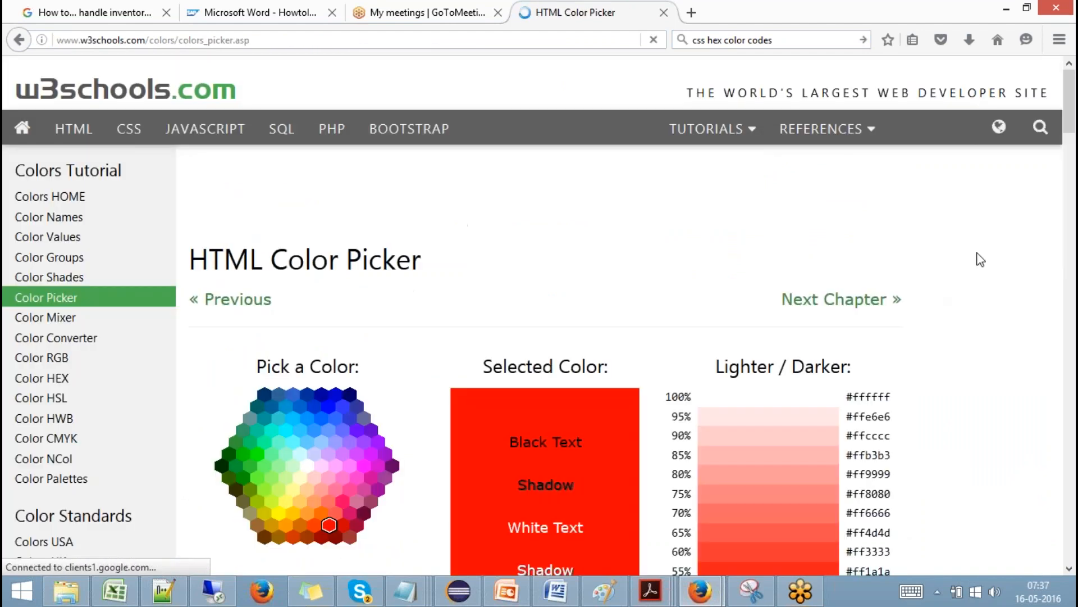
Take the grey code #808080 from the colour table and select 'black' in MyPanel2's rule.
left_click_drag(1070, 122, 1073, 360)
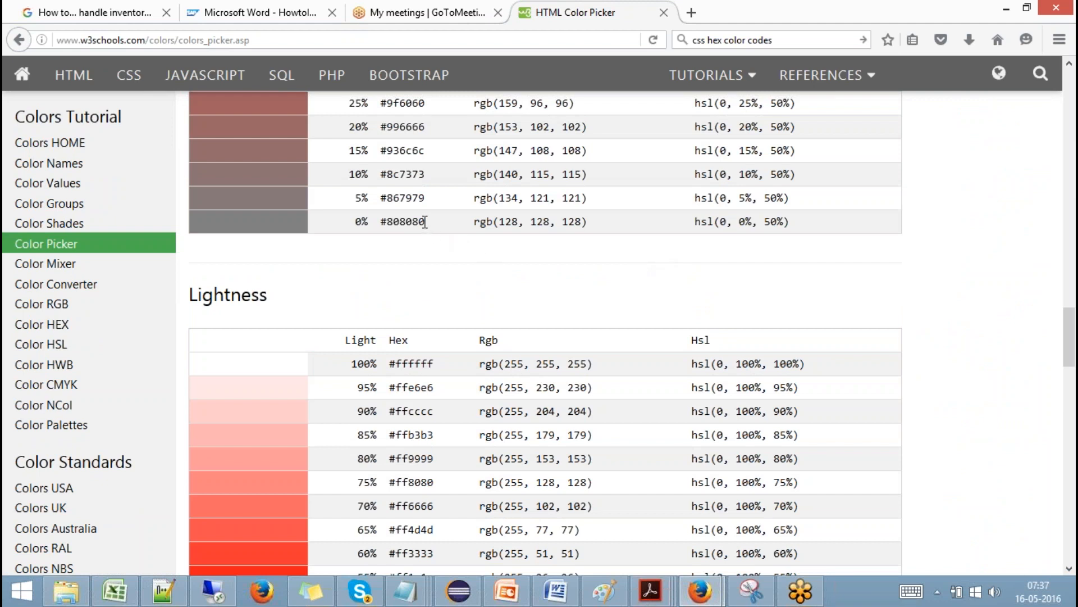
left_click_drag(425, 222, 375, 222)
key("ctrl+c")
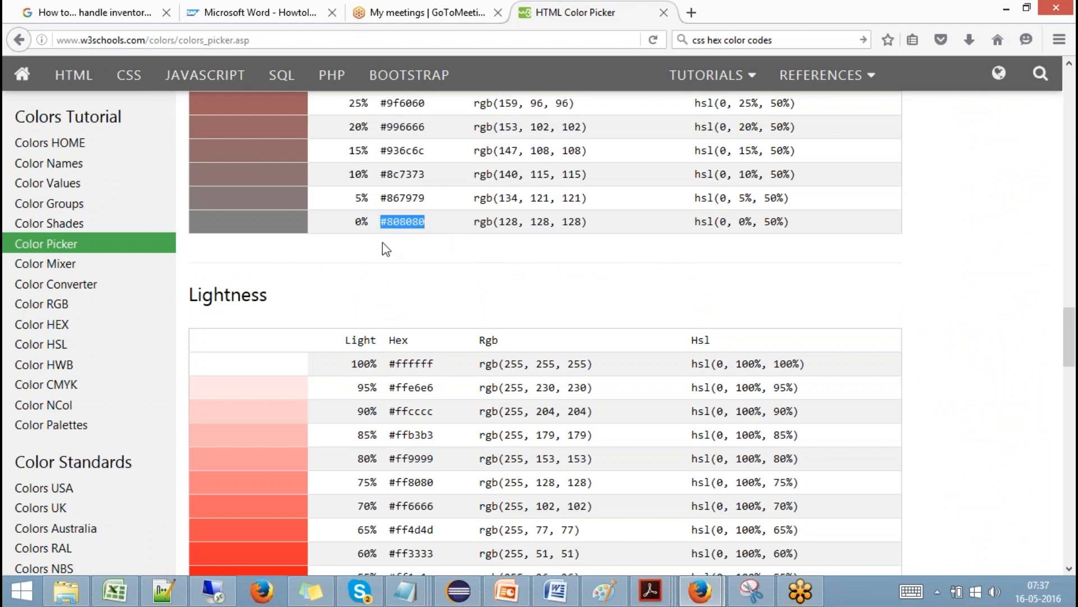
left_click(213, 590)
left_click_drag(560, 200, 504, 204)
Replace black with #808080 in the MyPanel2 rule and save mycssfile.
key("ctrl+v")
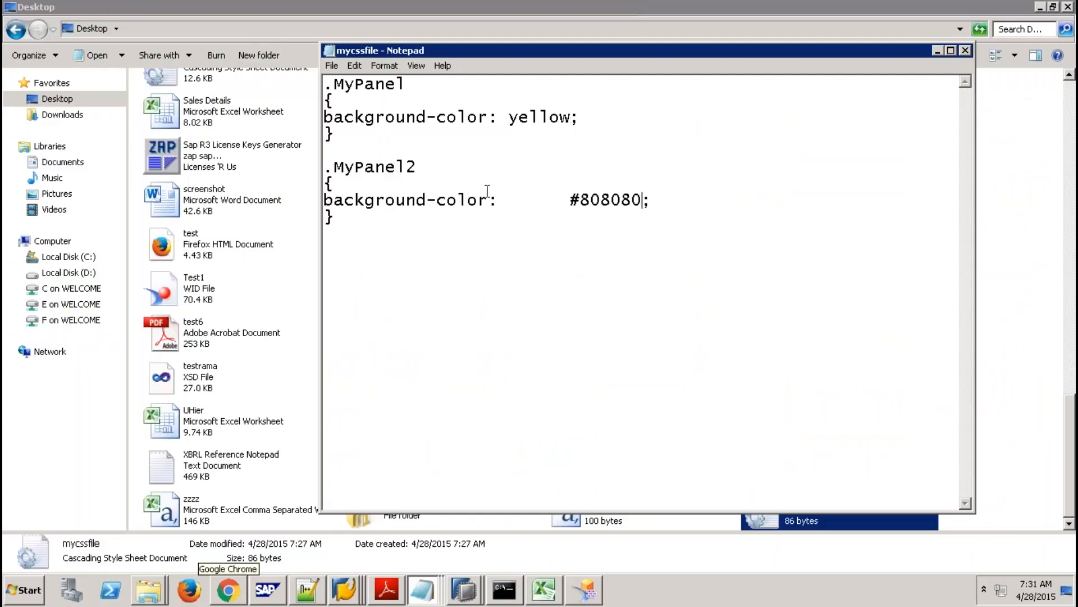
left_click(331, 65)
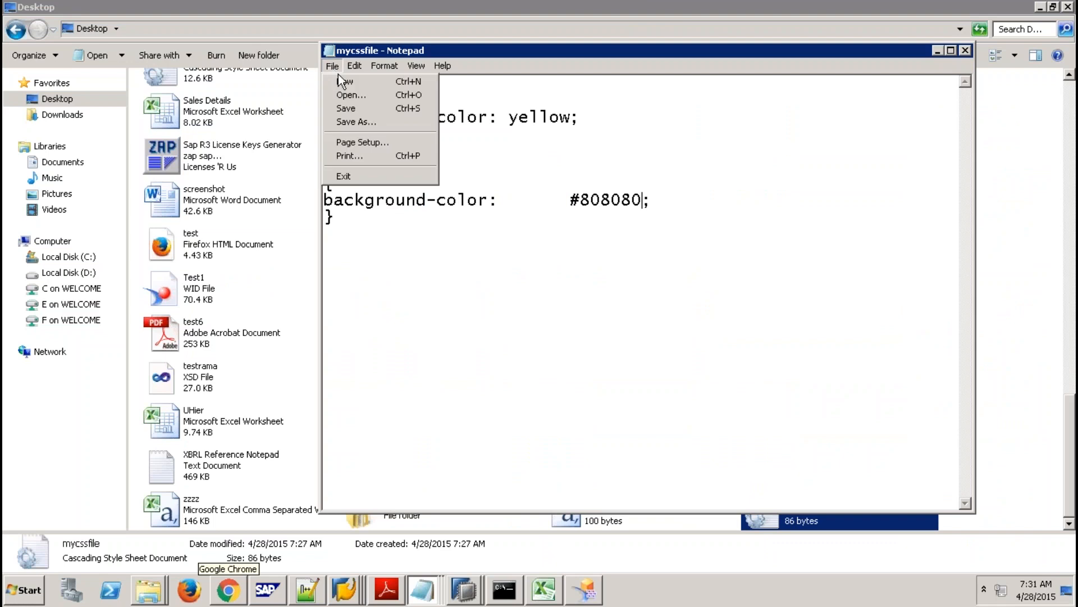
left_click(366, 107)
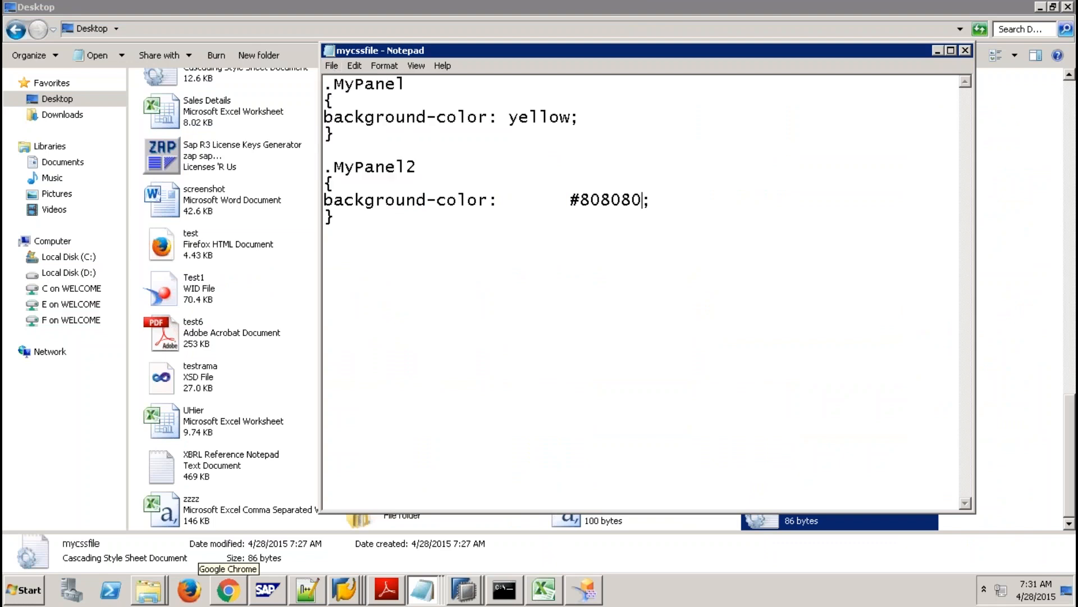
left_click(1029, 190)
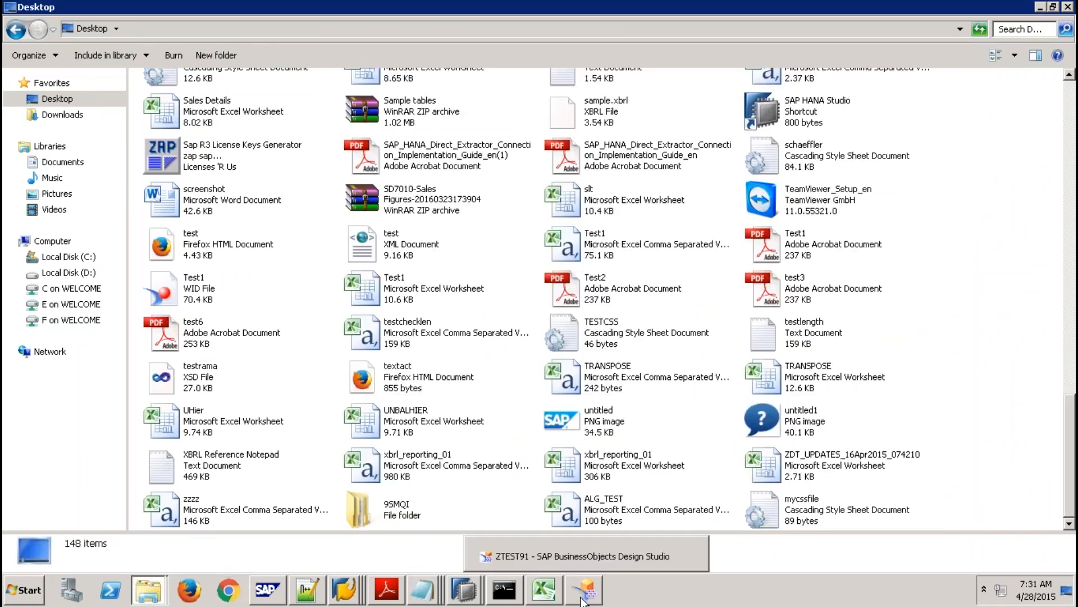
left_click(584, 589)
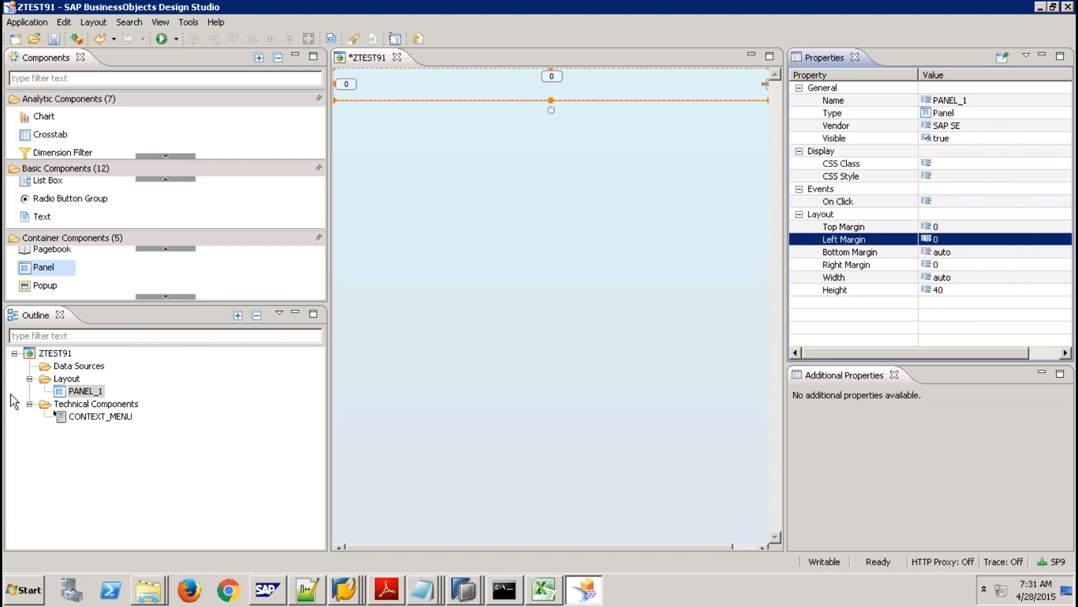
Re-upload mycssfile.css as the ZTEST91 application's custom CSS.
left_click(64, 351)
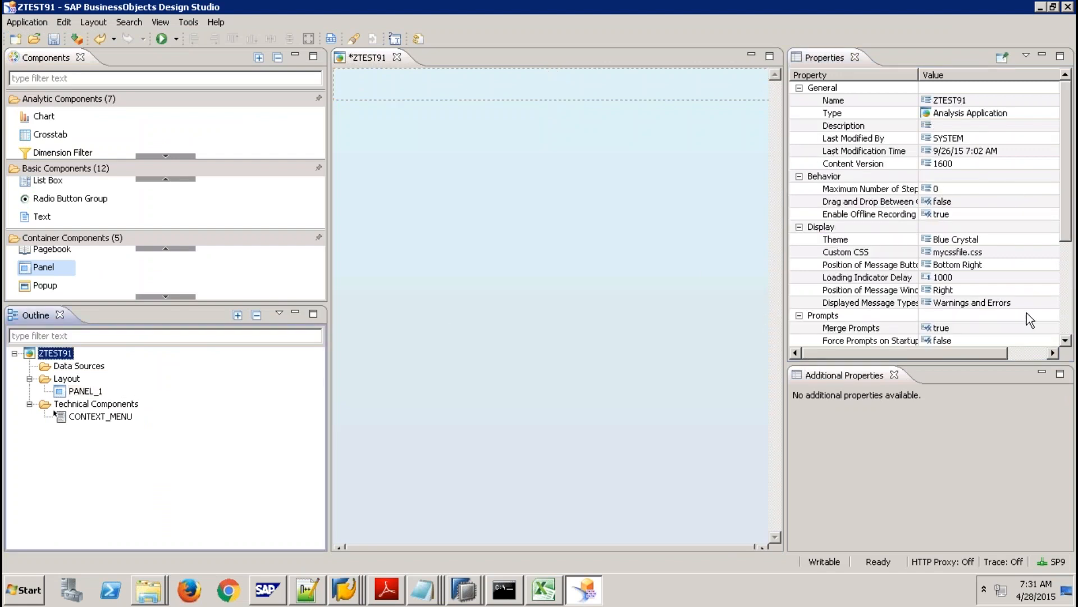
left_click(1018, 252)
left_click(1051, 253)
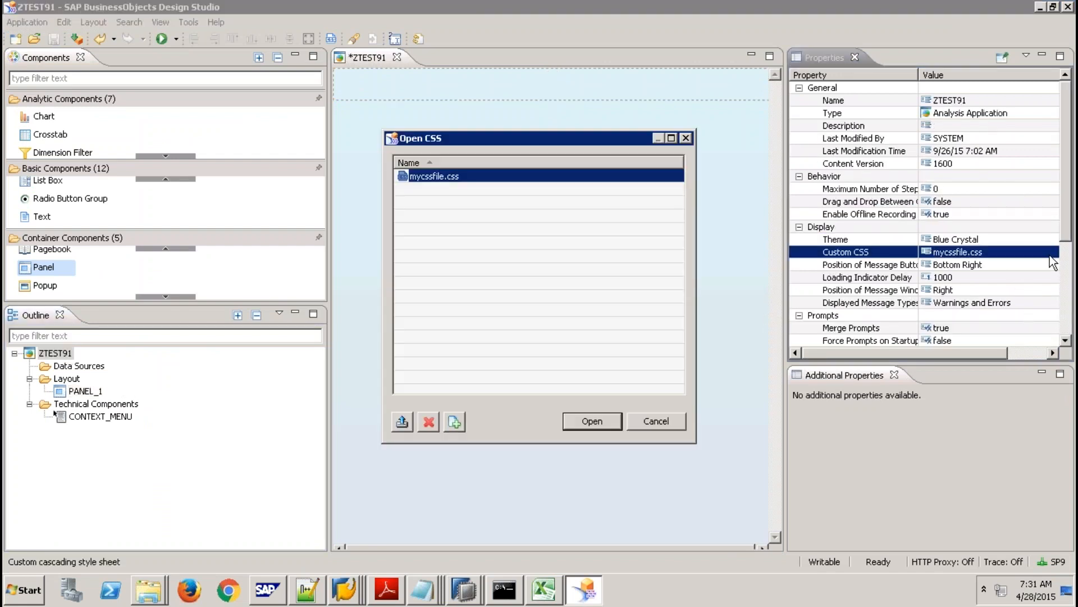
left_click(400, 422)
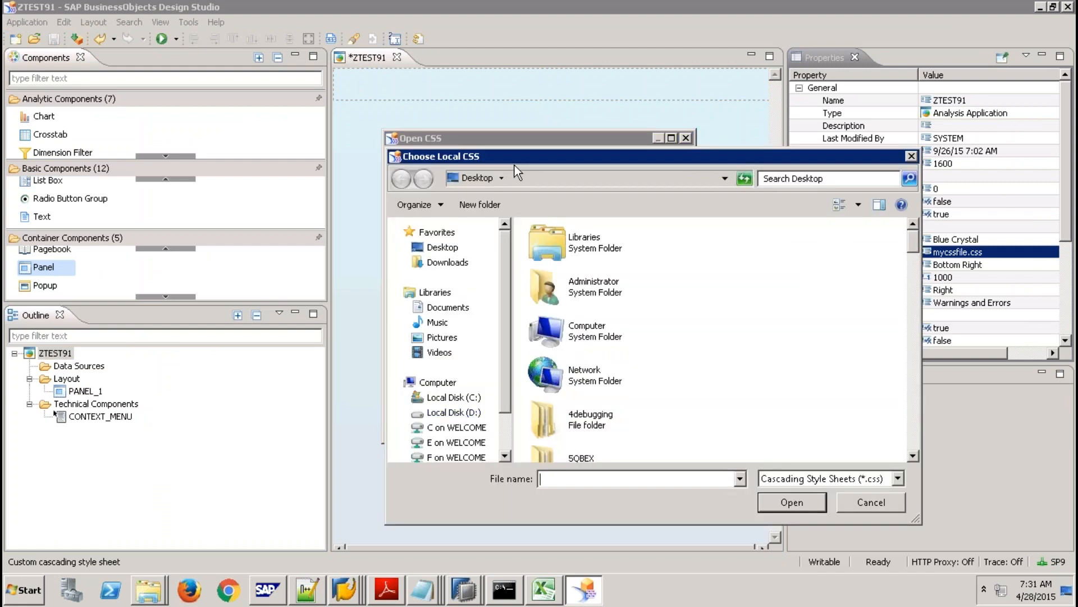
left_click(596, 292)
key("m")
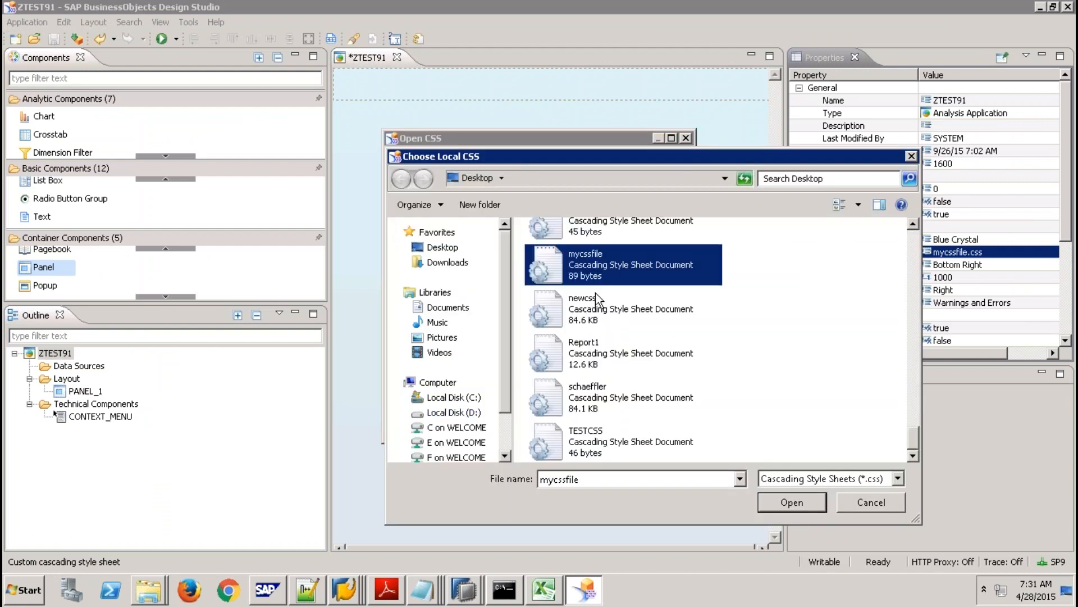
double_click(612, 285)
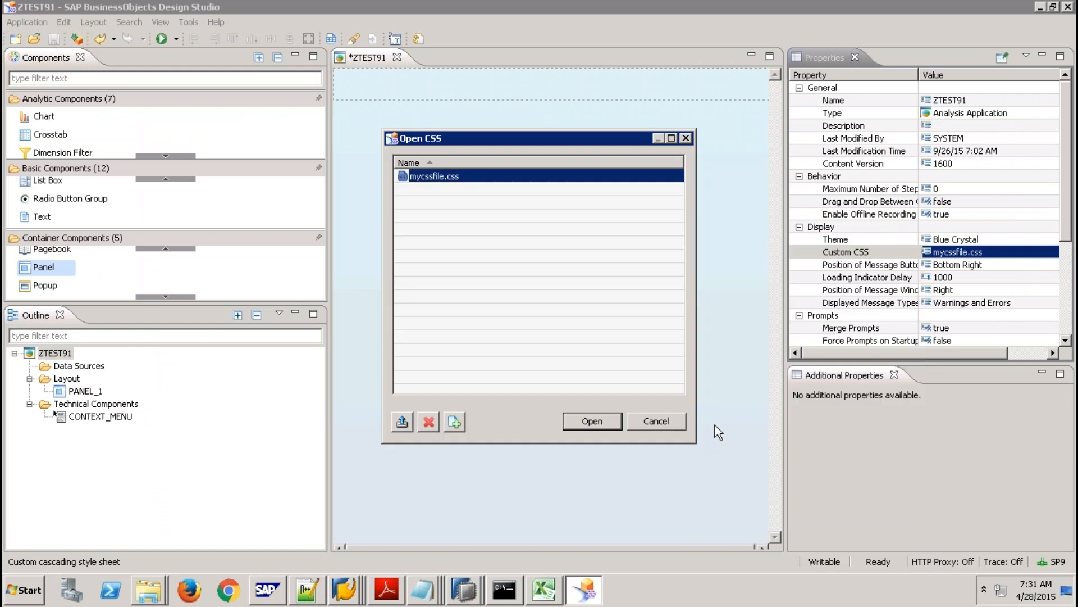
left_click(581, 421)
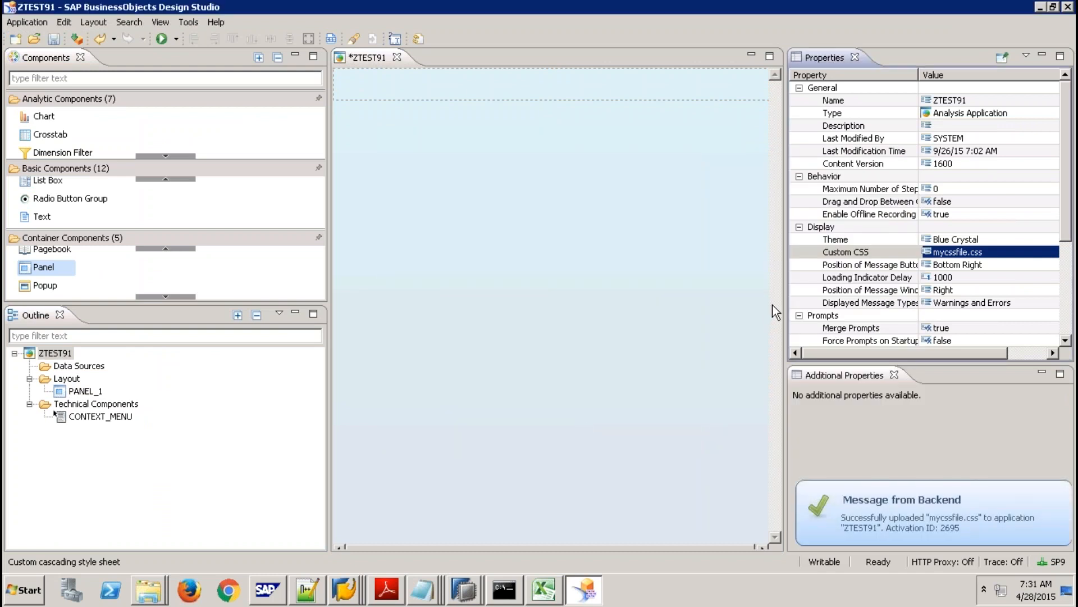
Give PANEL_1 the CSS class MyPanel2.
left_click(544, 90)
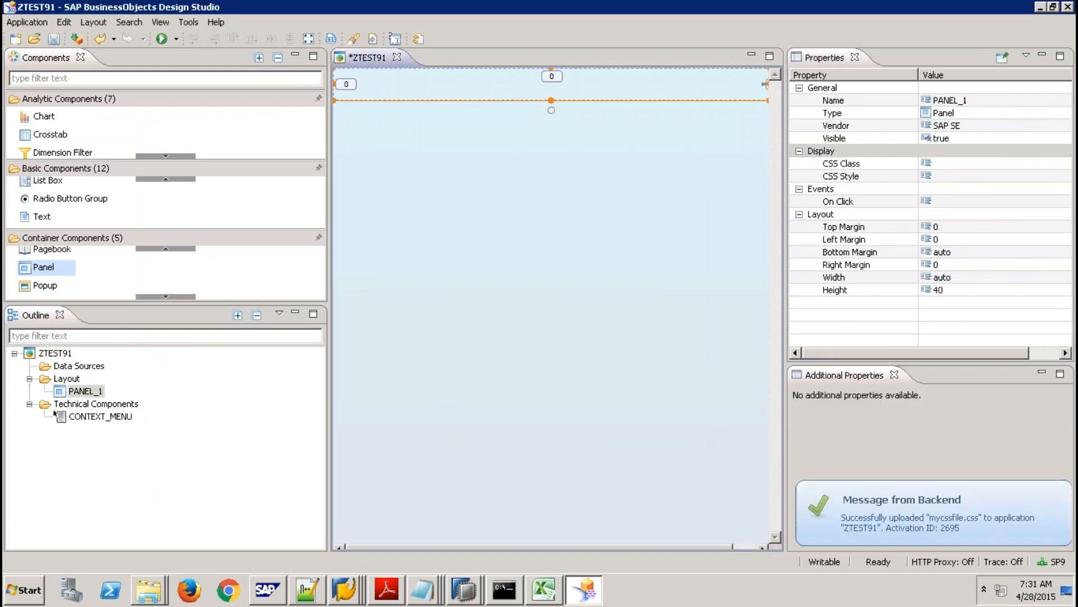
left_click(953, 163)
type("My")
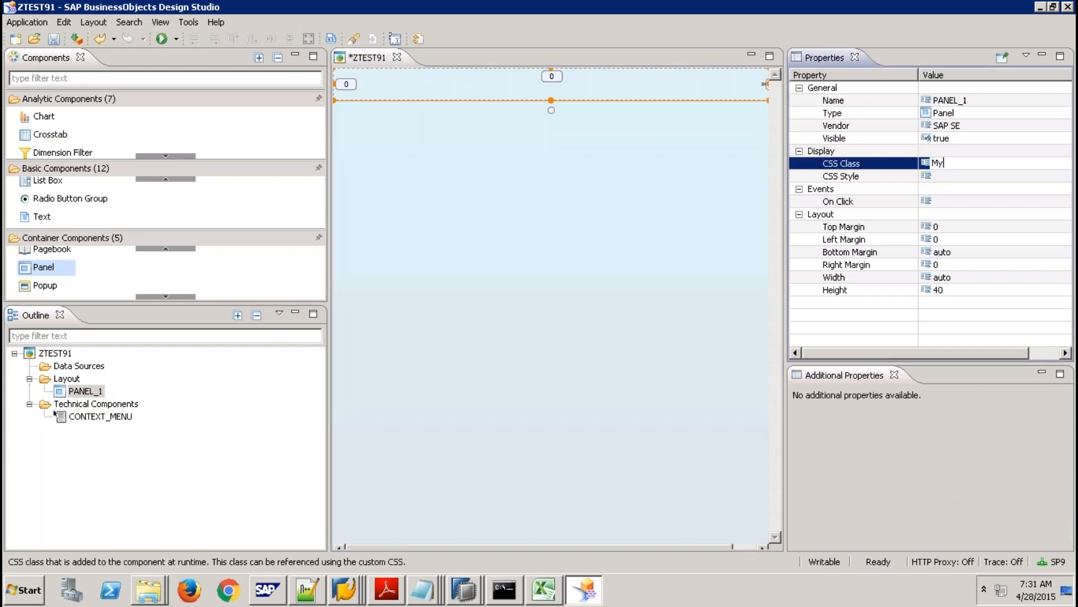
type("Panel2")
key("Return")
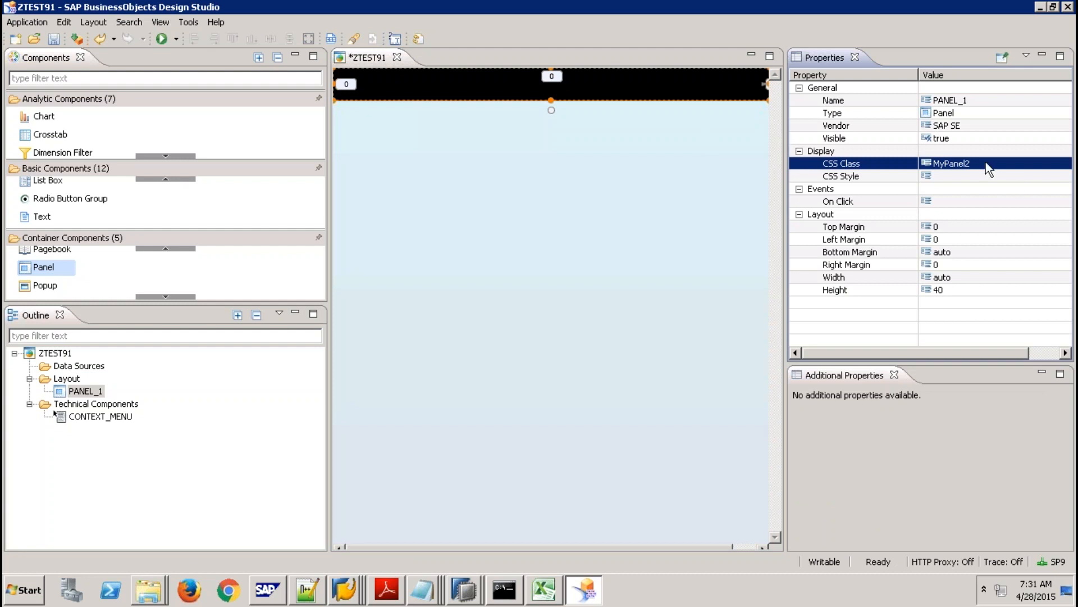
left_click(420, 596)
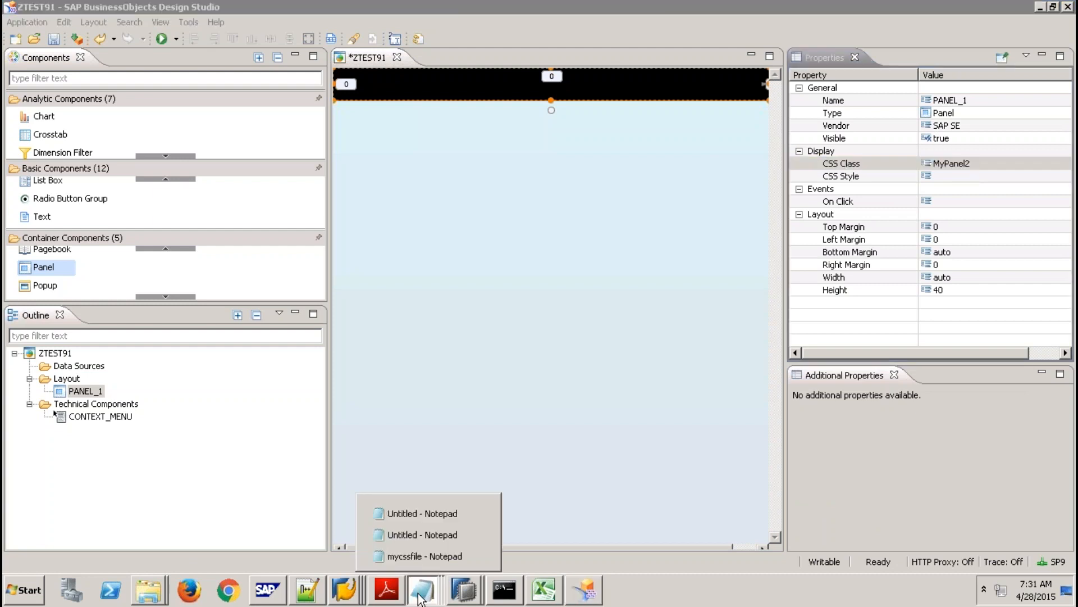
left_click(420, 555)
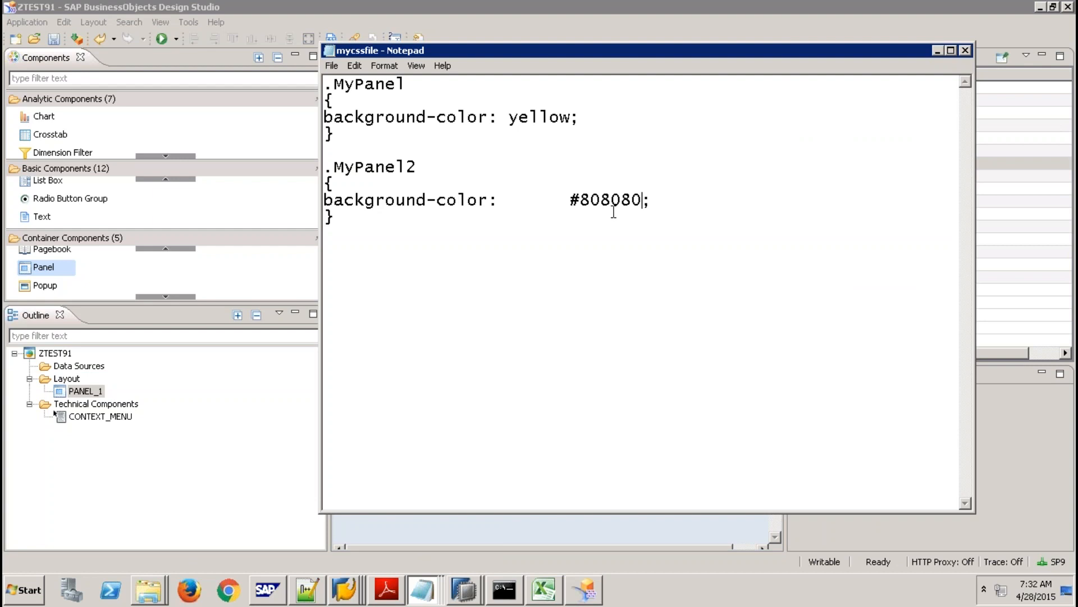
mouse_move(545, 6)
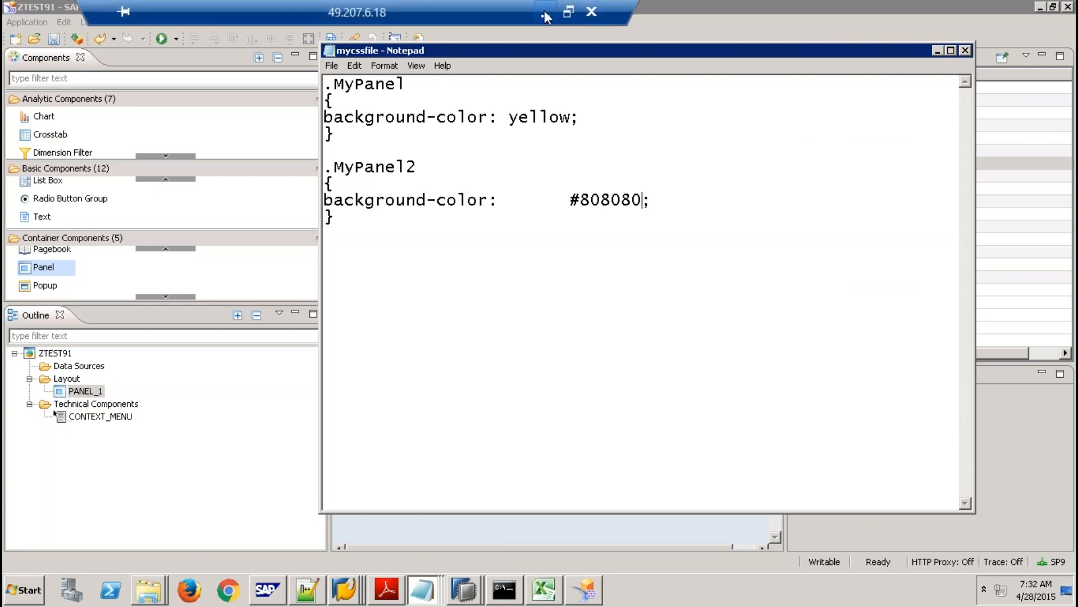
left_click(332, 65)
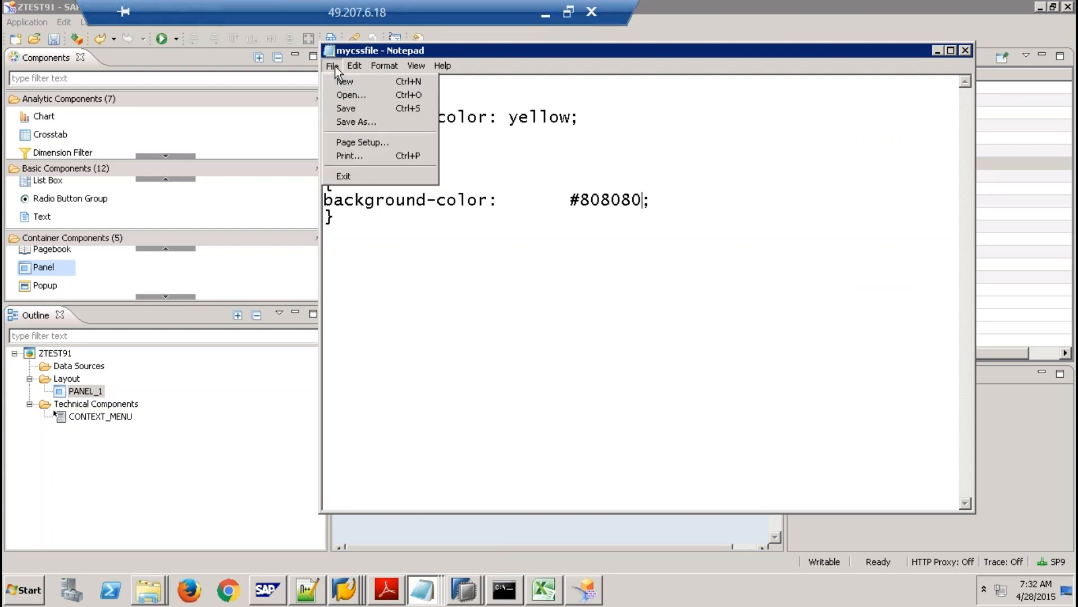
left_click(353, 109)
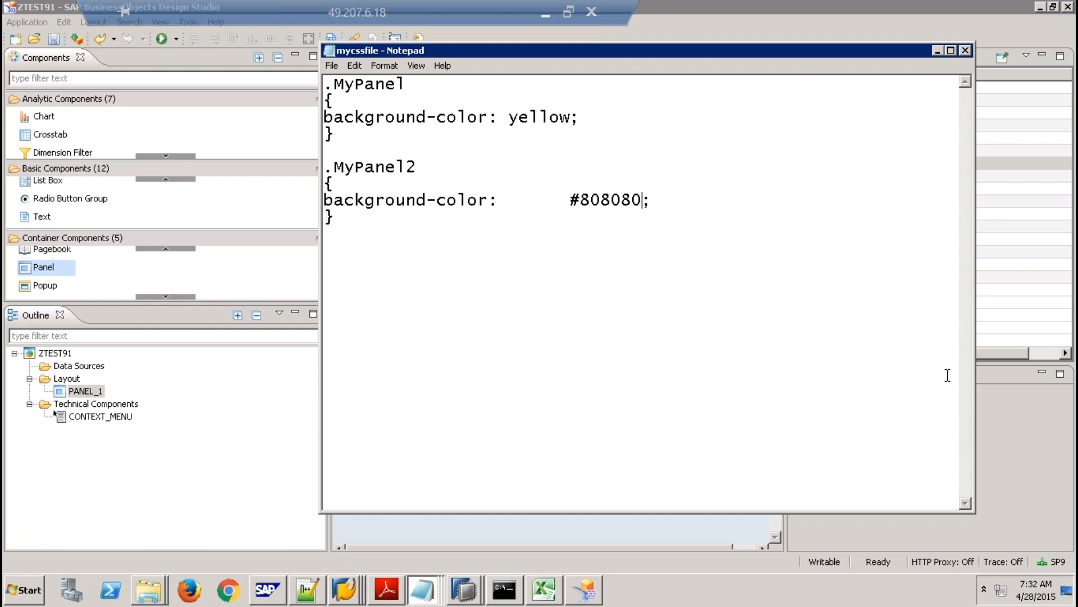
left_click(1063, 425)
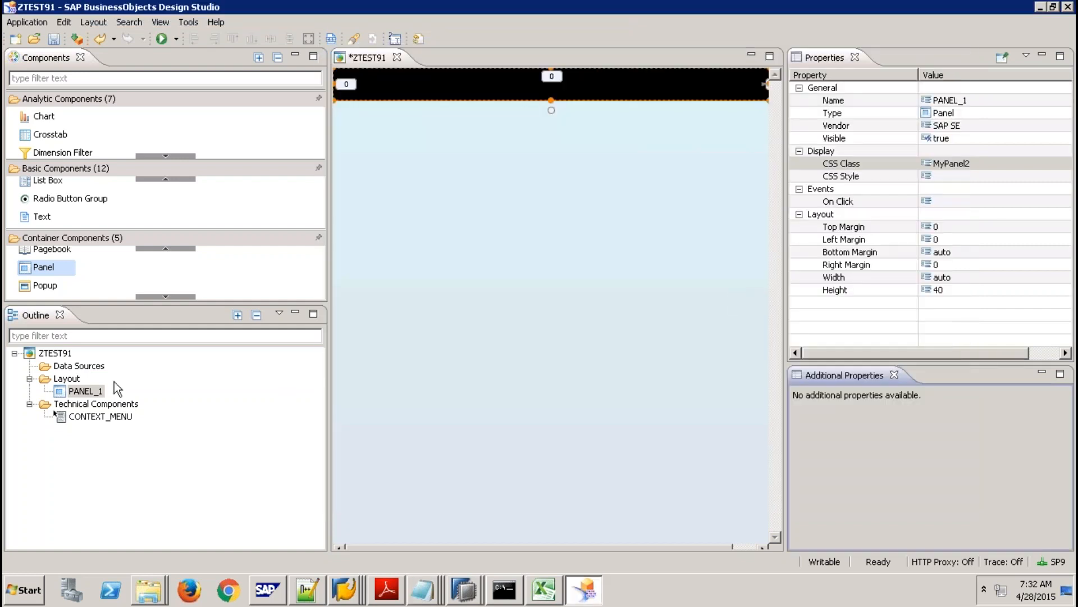
Upload the saved mycssfile again as ZTEST91's custom CSS.
left_click(55, 353)
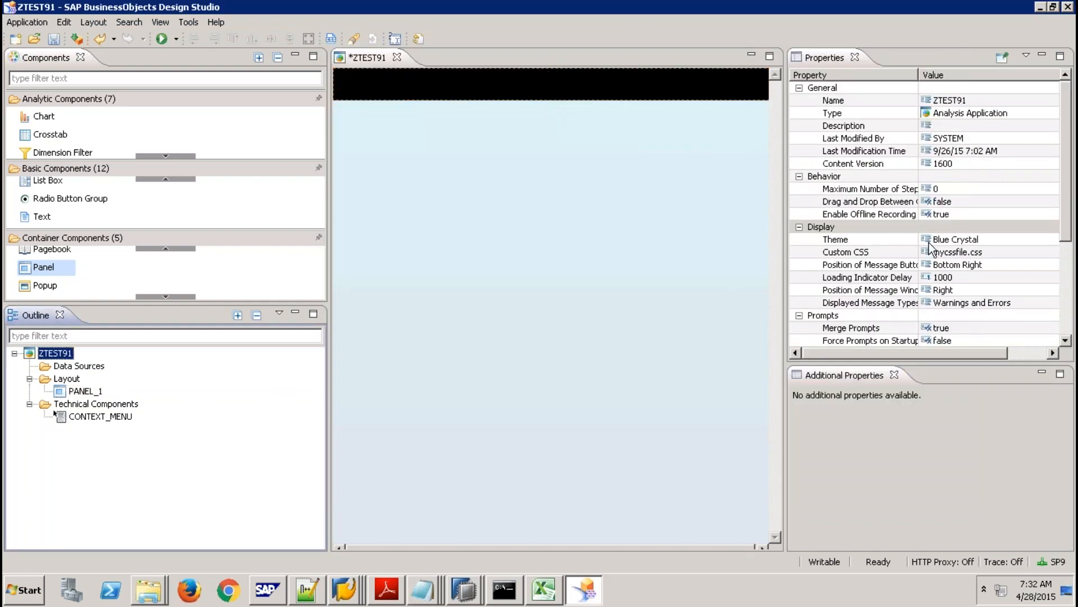
left_click(995, 252)
left_click(1060, 252)
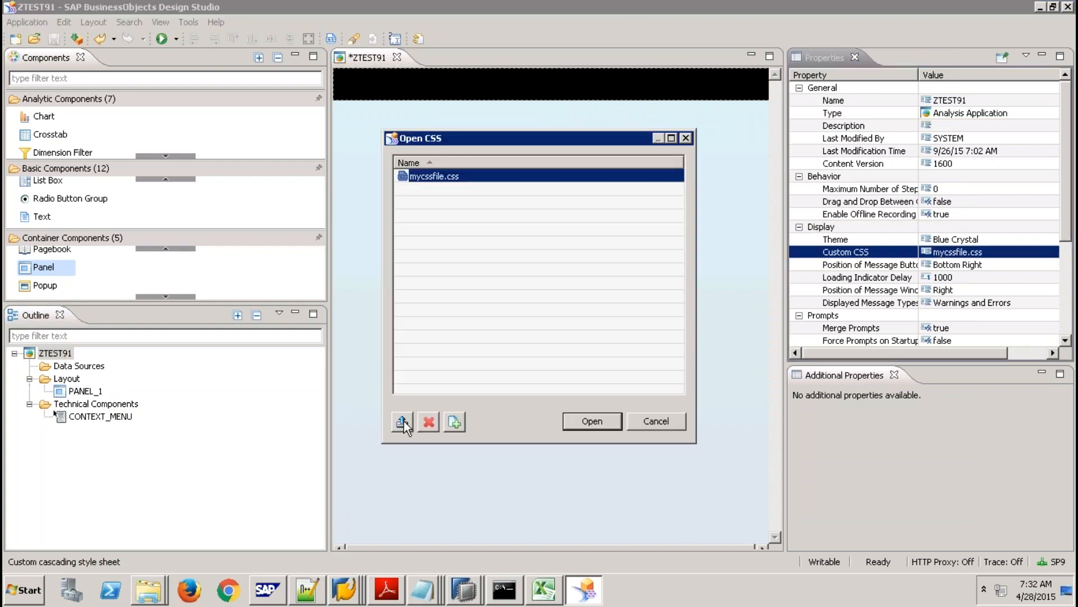
left_click(402, 421)
left_click(581, 328)
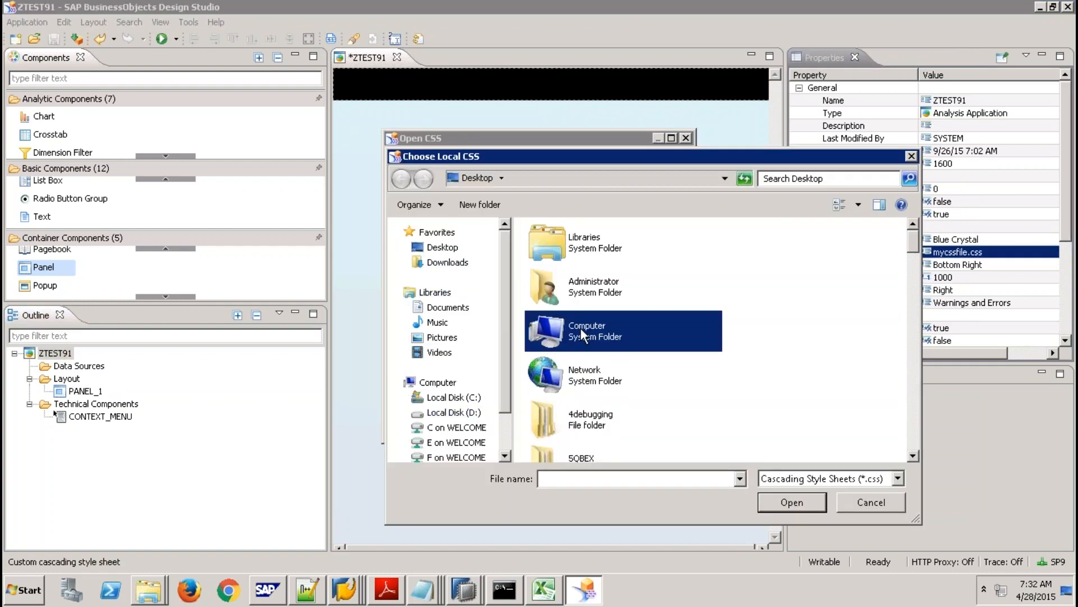
key("m")
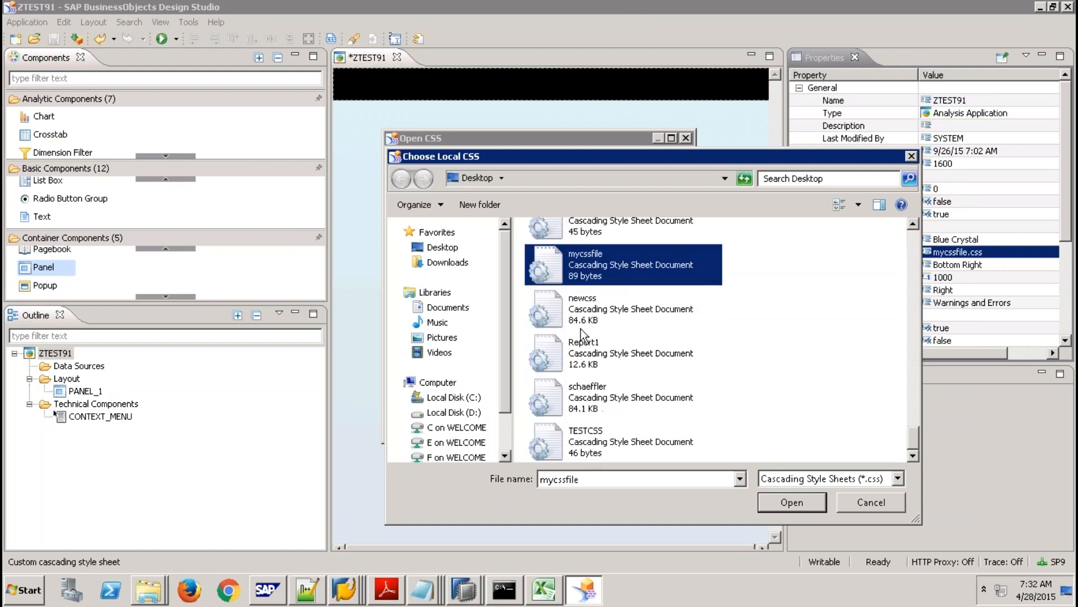
double_click(599, 269)
left_click(591, 423)
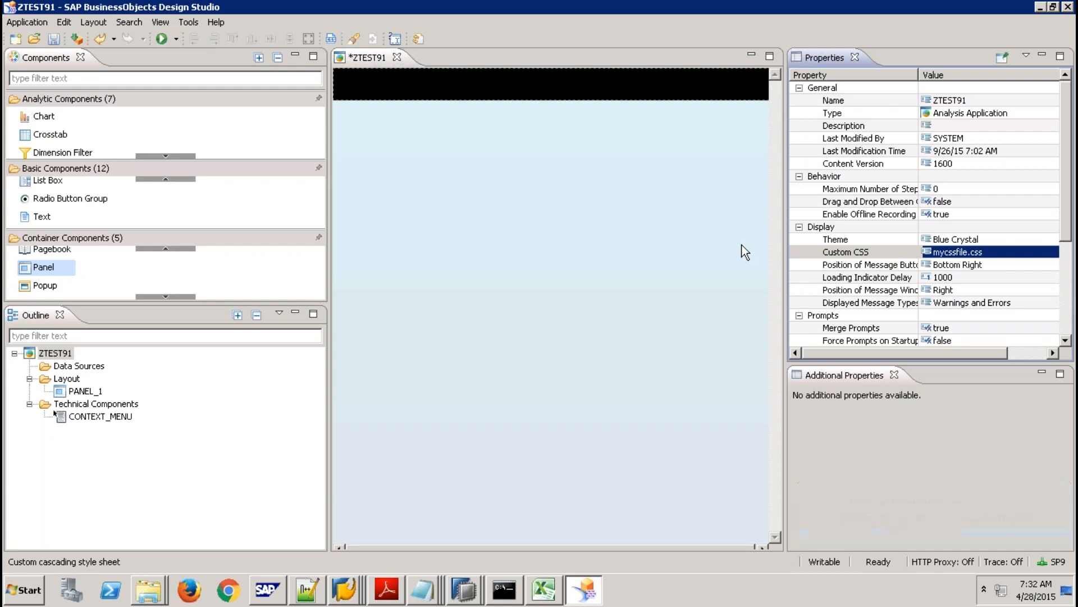
Create a new custom.css file and upload mycssfile once more in the stylesheet manager.
left_click(1012, 253)
left_click(1046, 254)
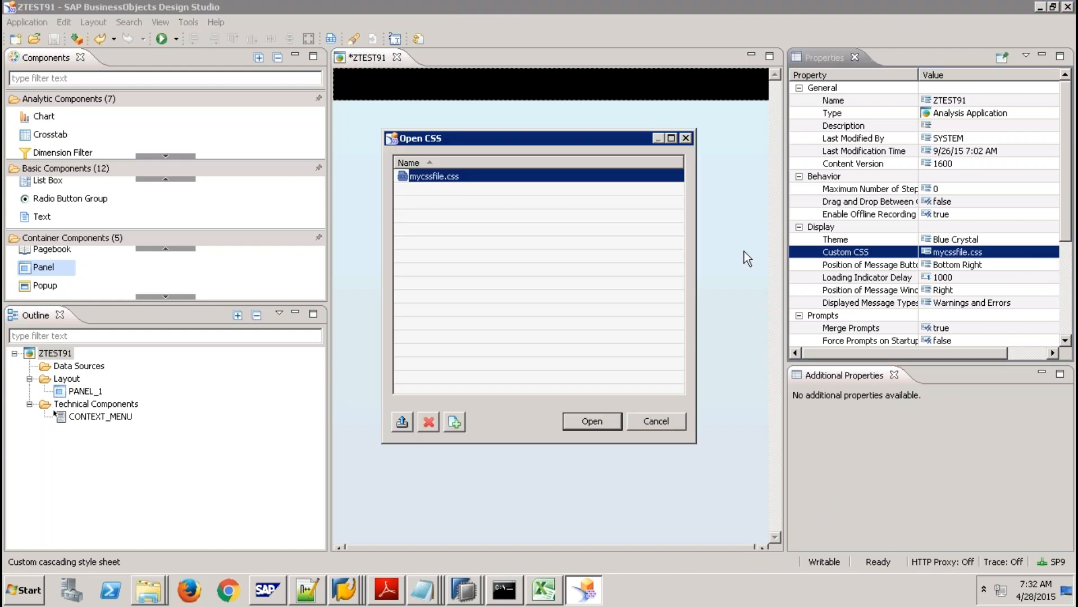
left_click(455, 426)
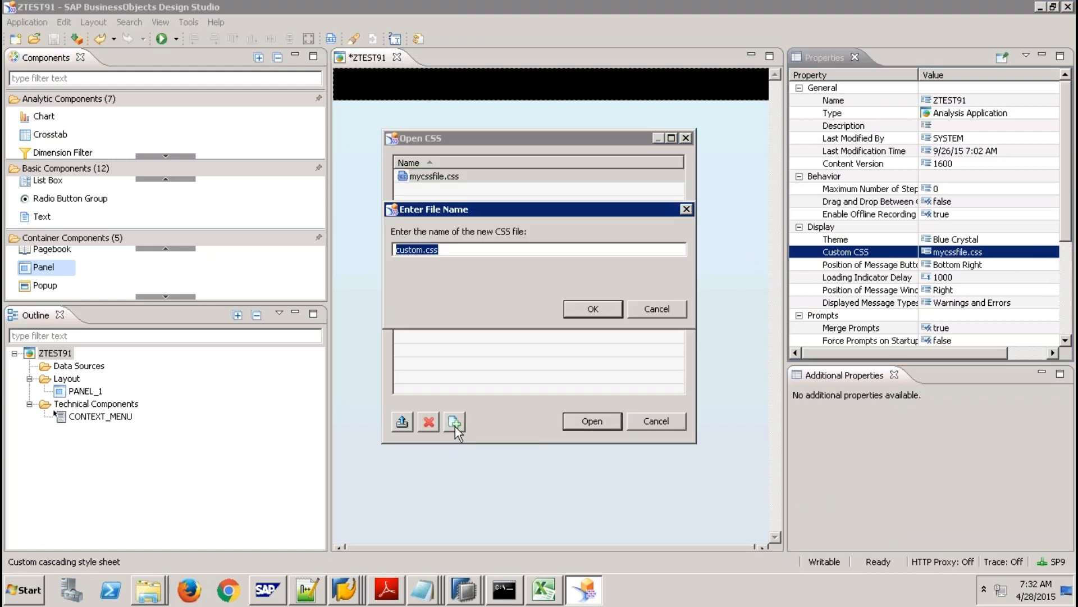
left_click(595, 307)
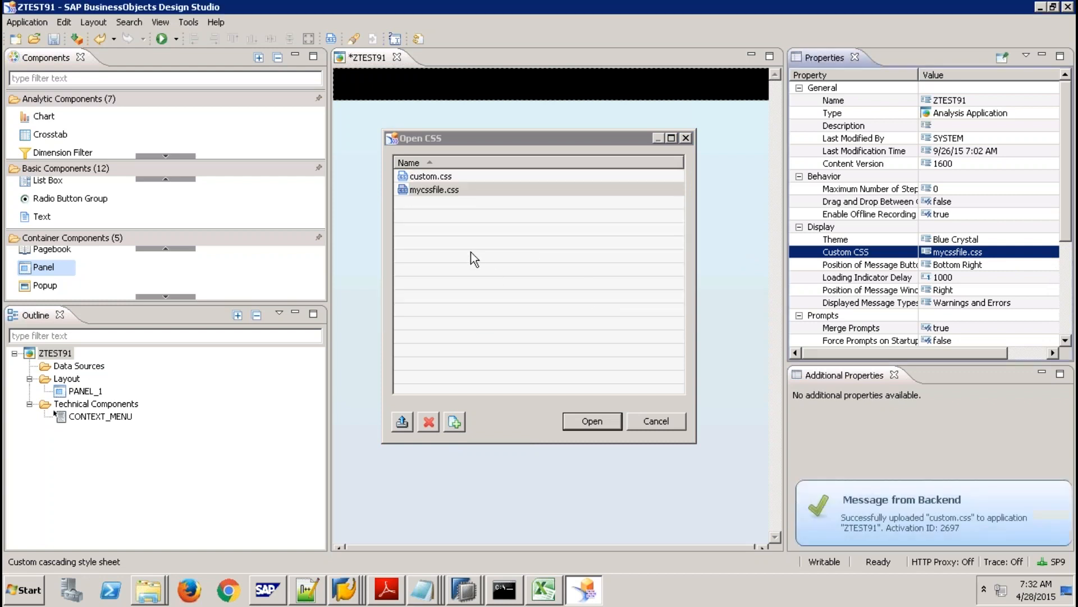
left_click(441, 176)
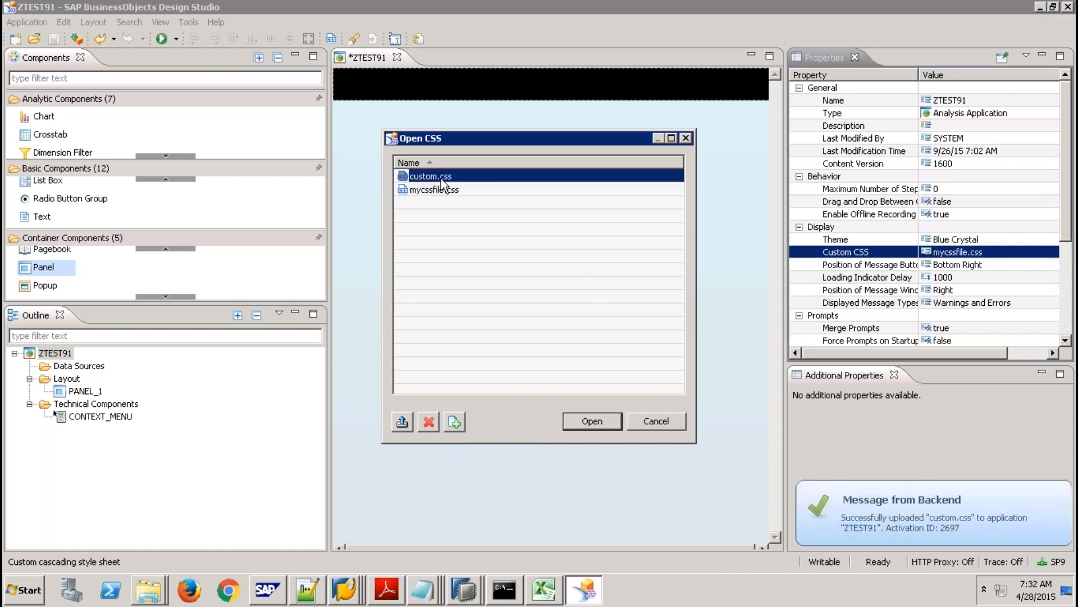
left_click(402, 422)
left_click(584, 288)
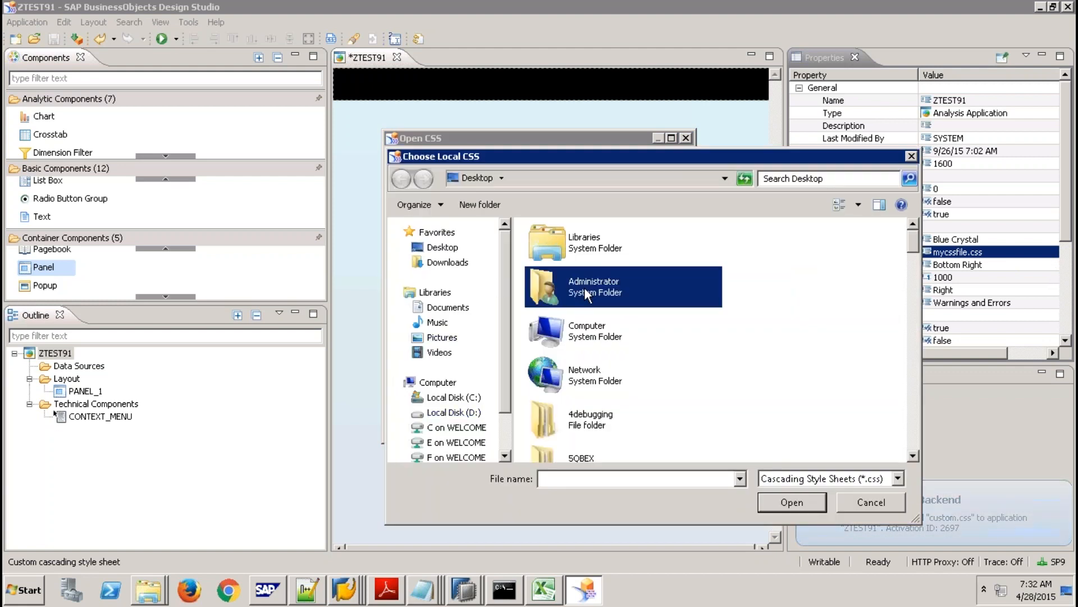
key("m")
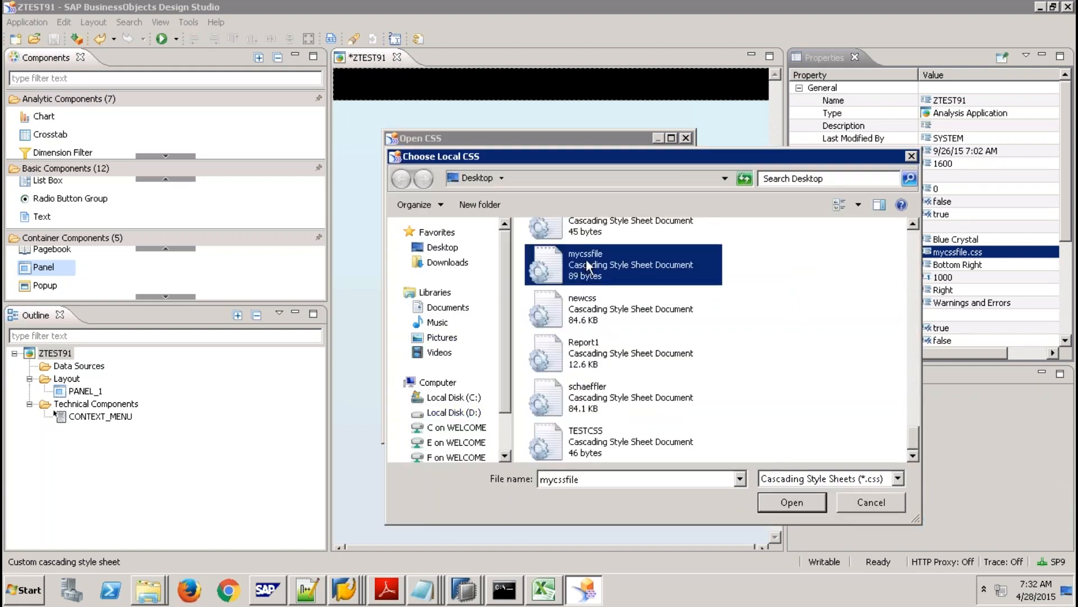
double_click(586, 258)
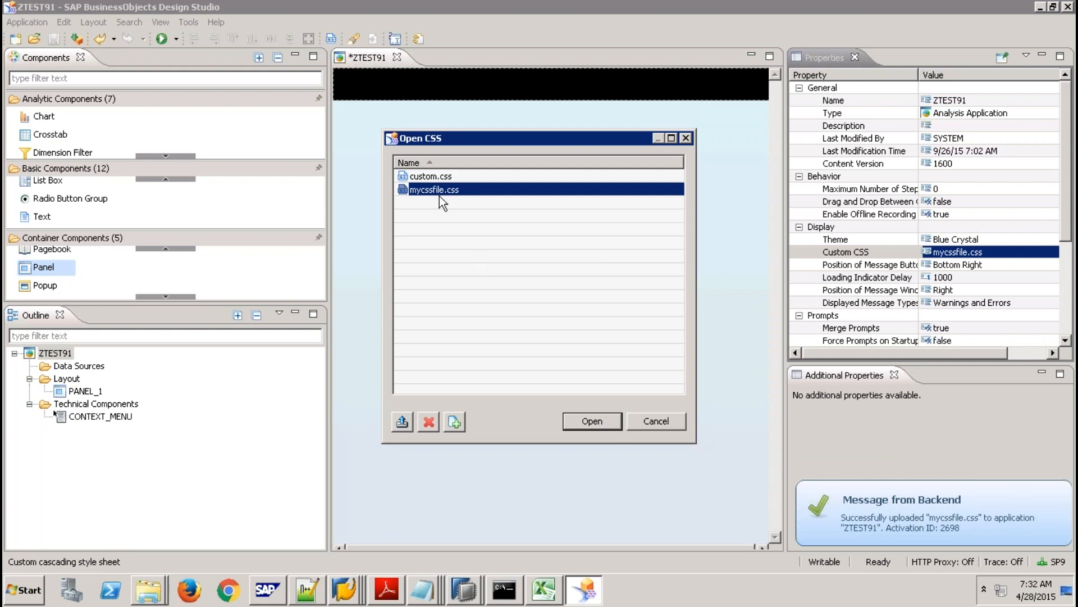
Delete both mycssfile.css and custom.css from the application.
left_click(427, 421)
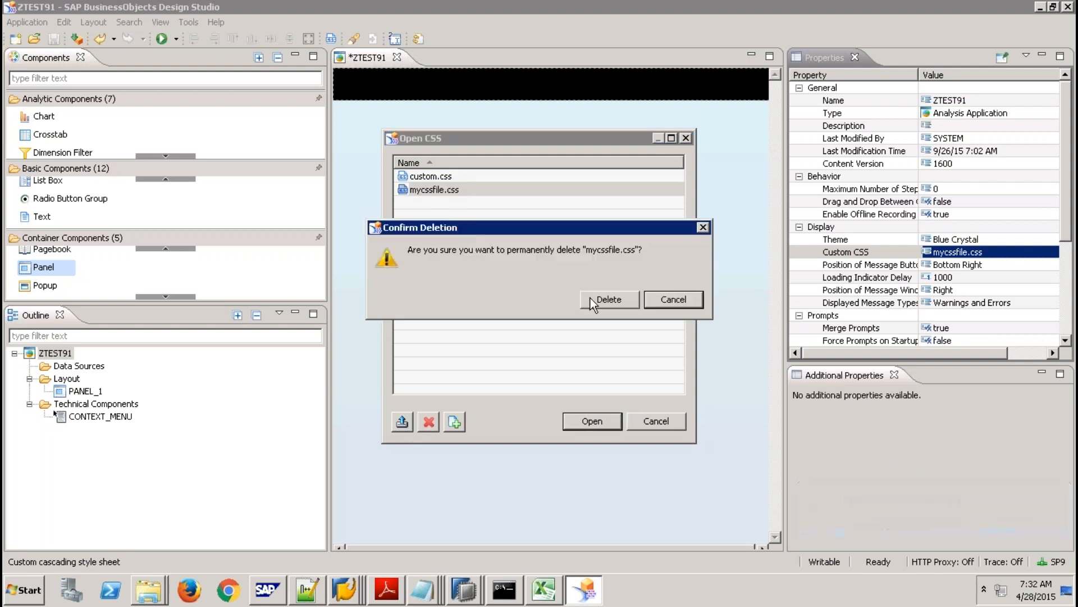
left_click(605, 297)
left_click(447, 176)
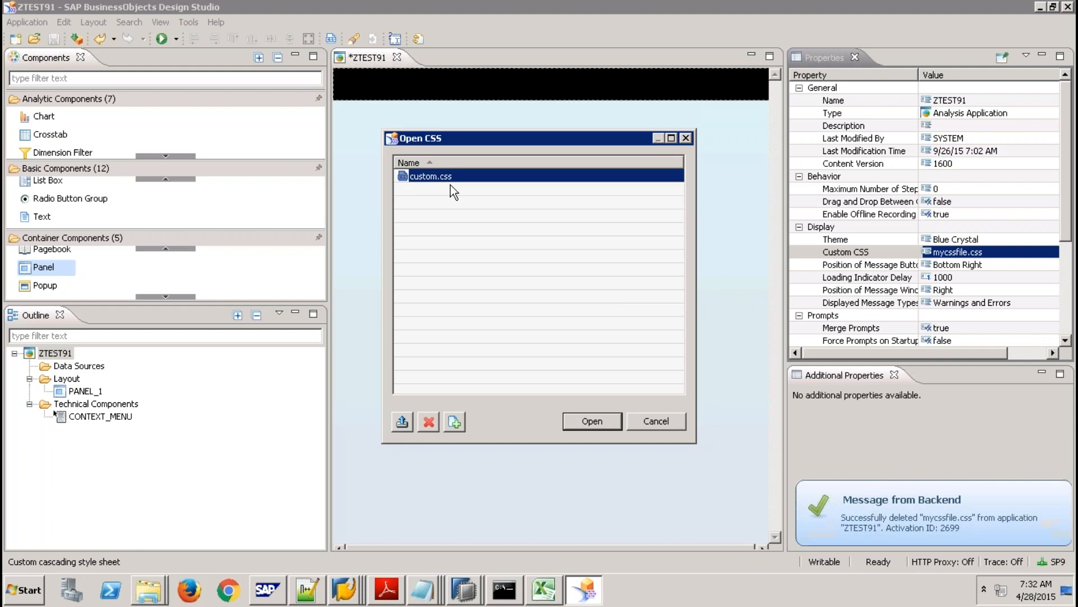
left_click(433, 421)
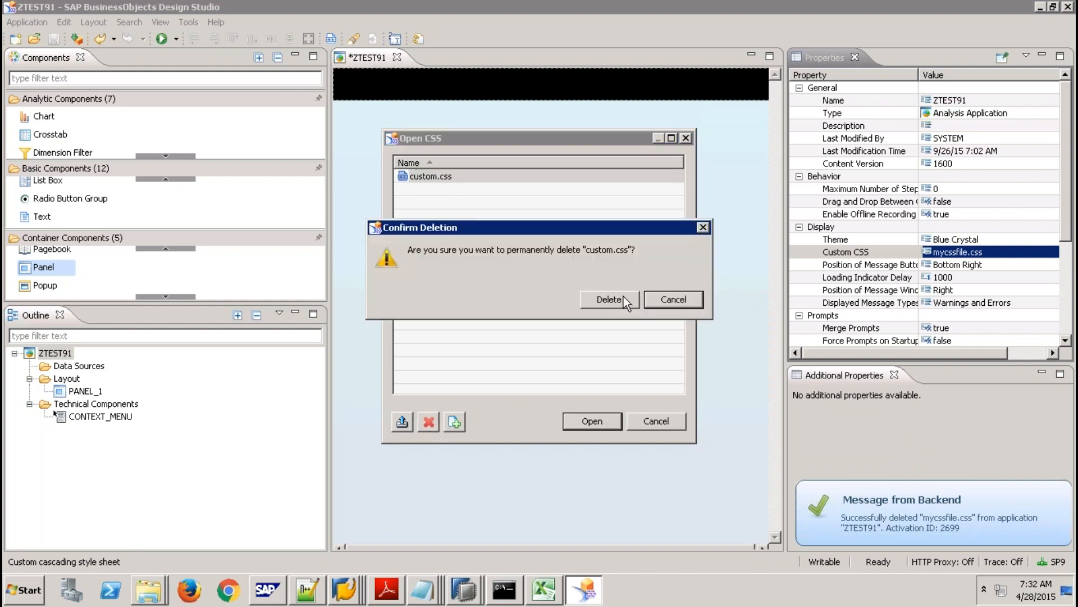
left_click(609, 299)
Upload mycssfile.css fresh from the Desktop and apply it as the custom stylesheet.
left_click(402, 422)
left_click(594, 248)
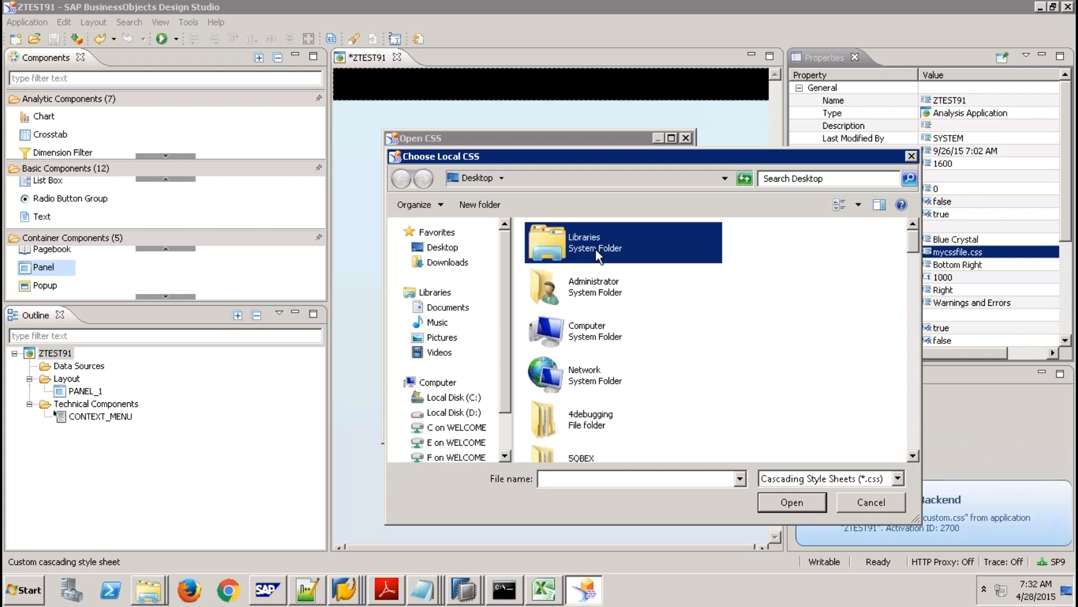
key("m")
double_click(595, 248)
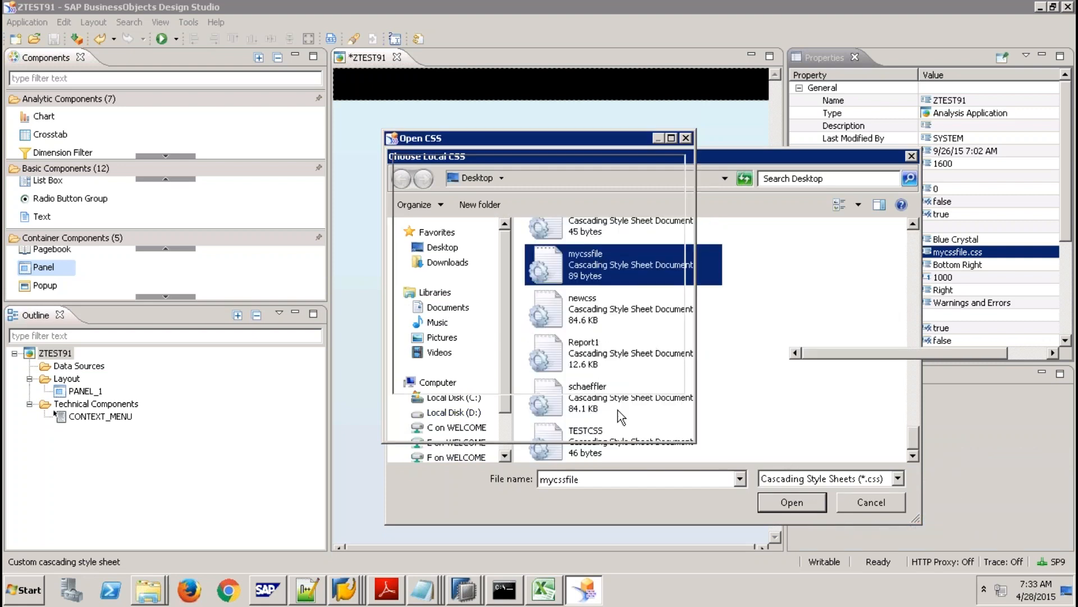
left_click(592, 421)
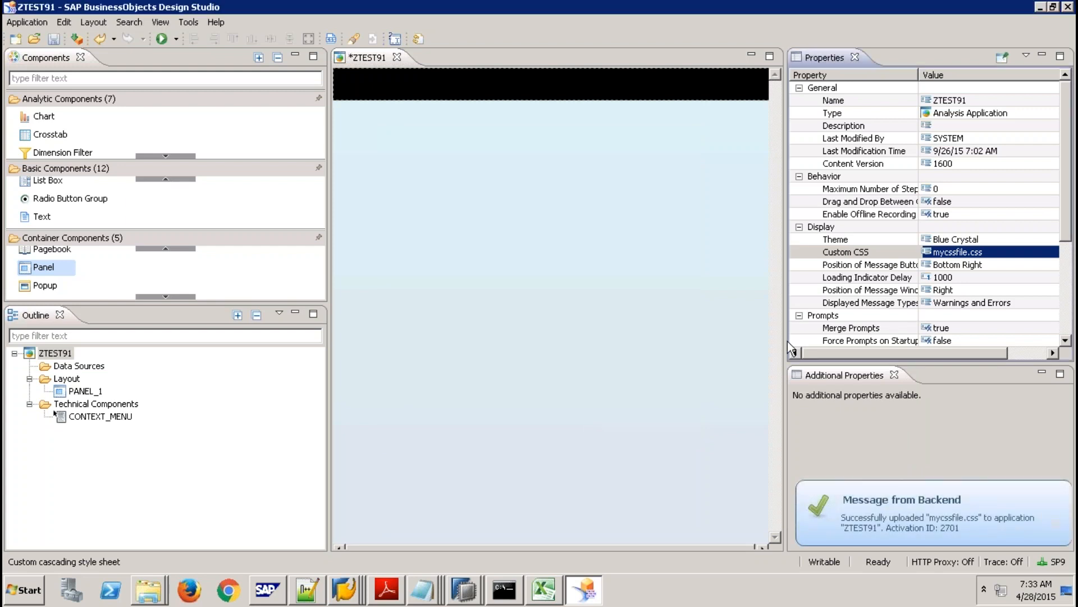
Clear PANEL_1's MyPanel2 CSS class and open its CSS Style editor.
left_click(662, 83)
left_click(985, 164)
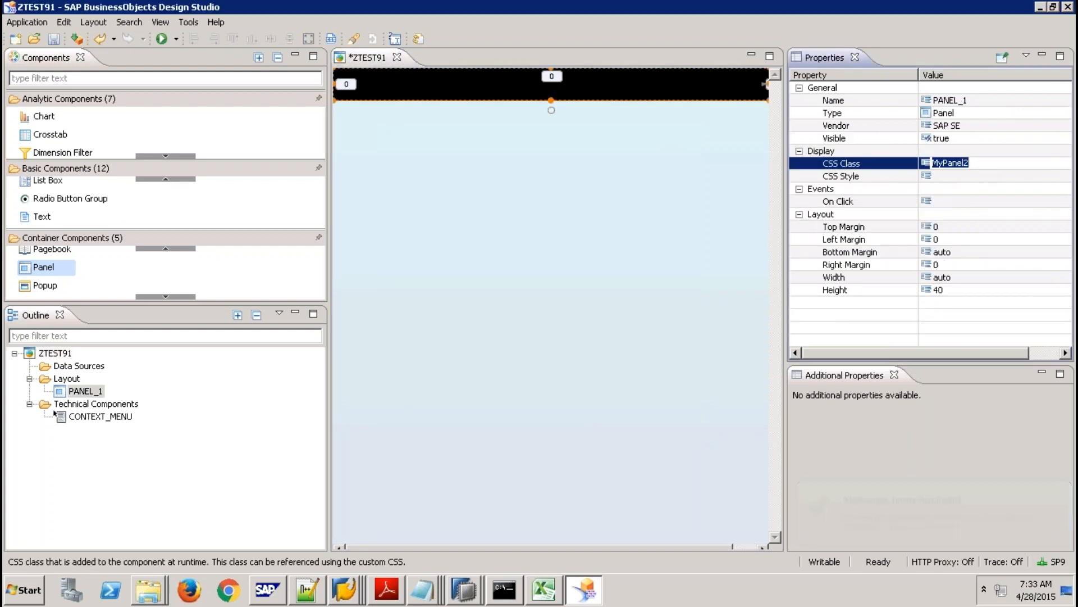
key("BackSpace")
left_click(970, 177)
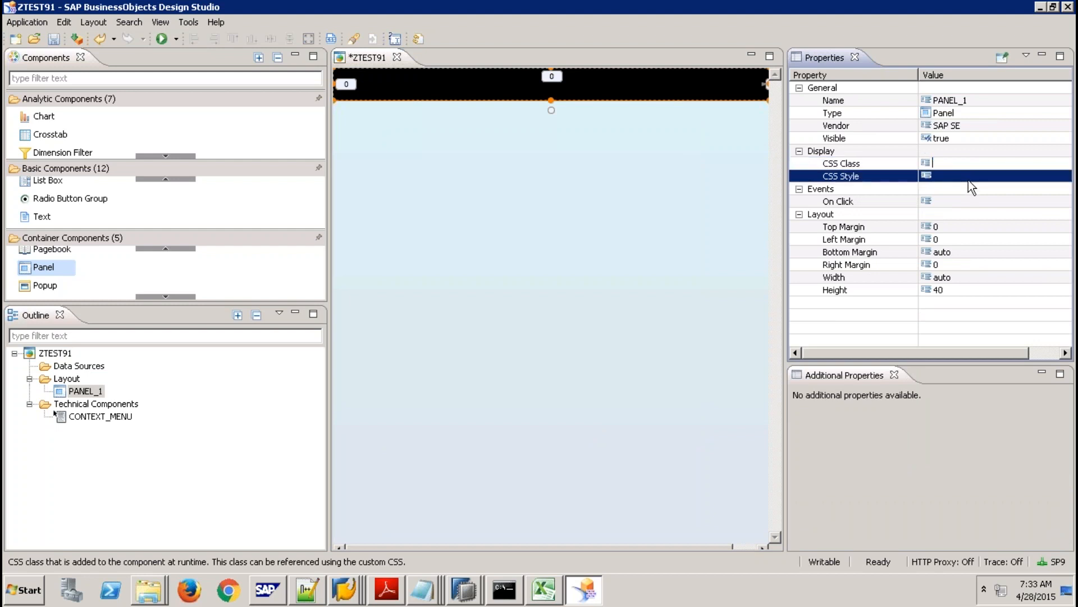
left_click(1055, 176)
left_click(1065, 176)
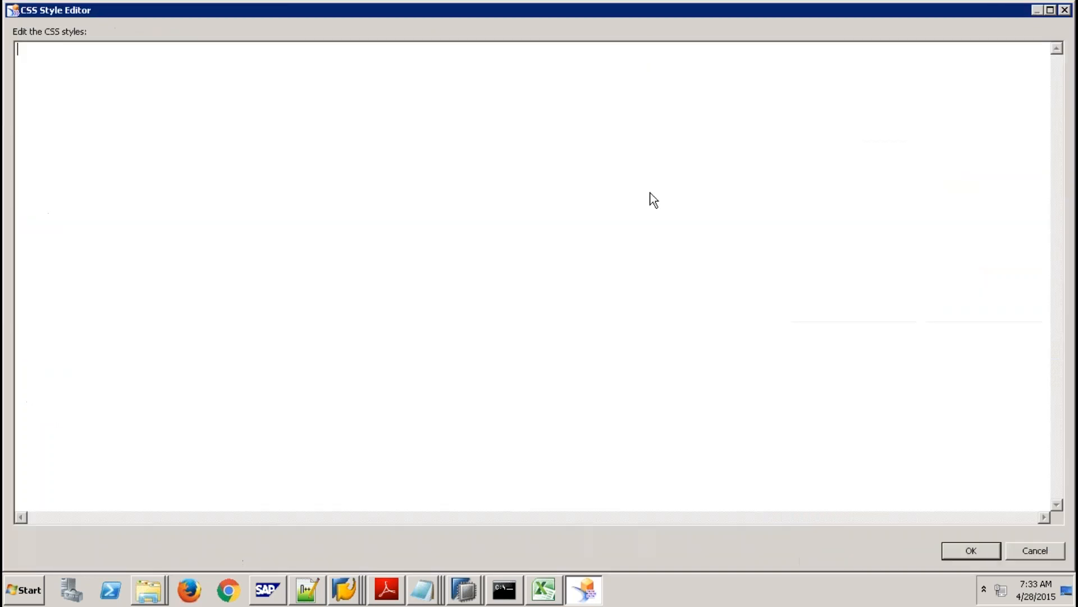
Paste 'background-color: #808080;' from mycssfile into the panel's inline style.
left_click(429, 587)
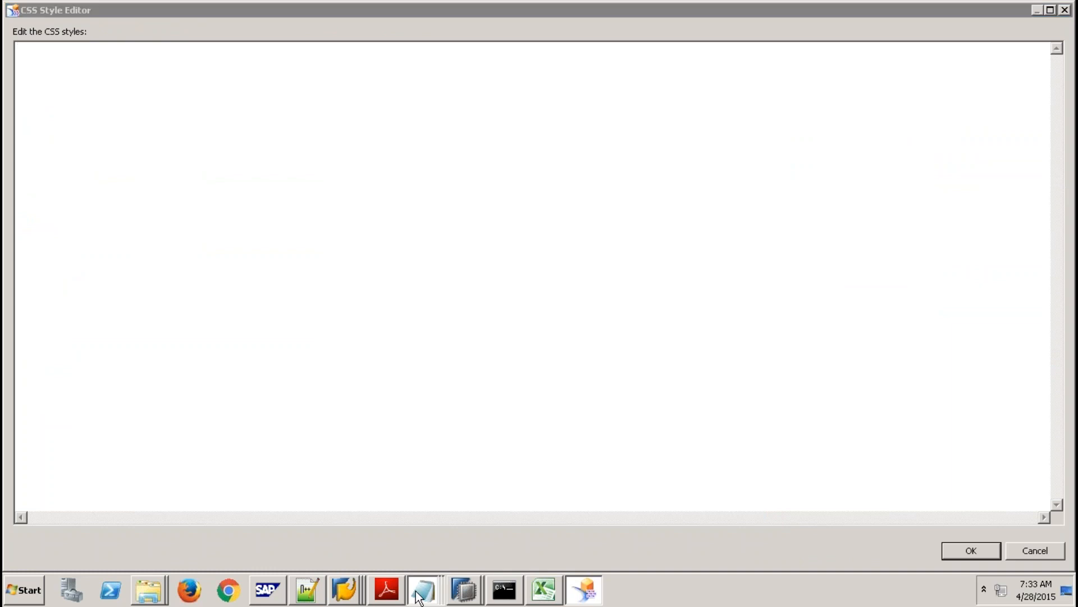
left_click(423, 553)
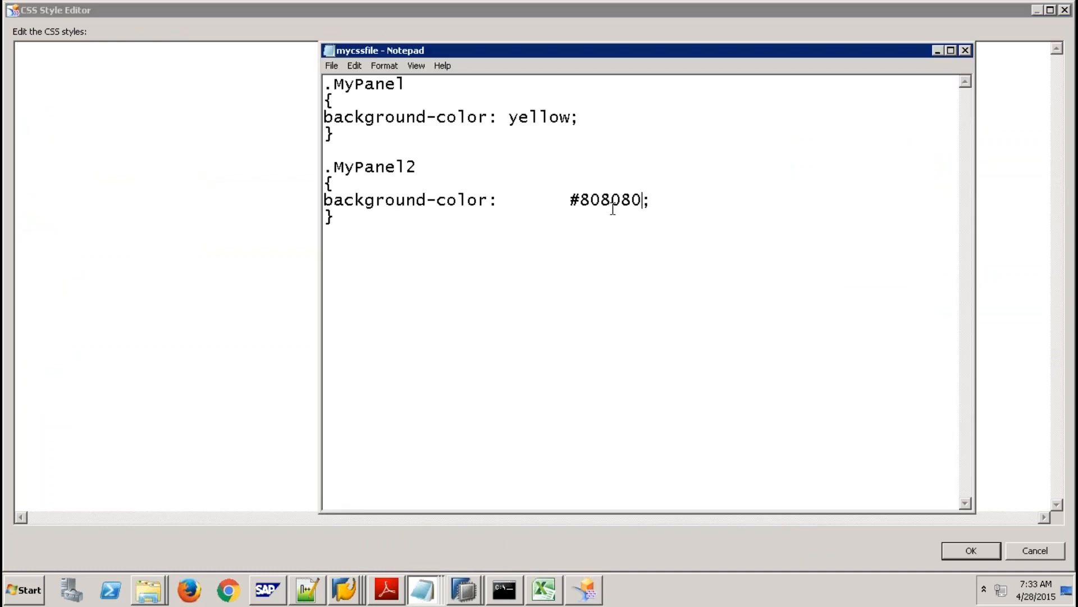
left_click_drag(664, 203, 316, 203)
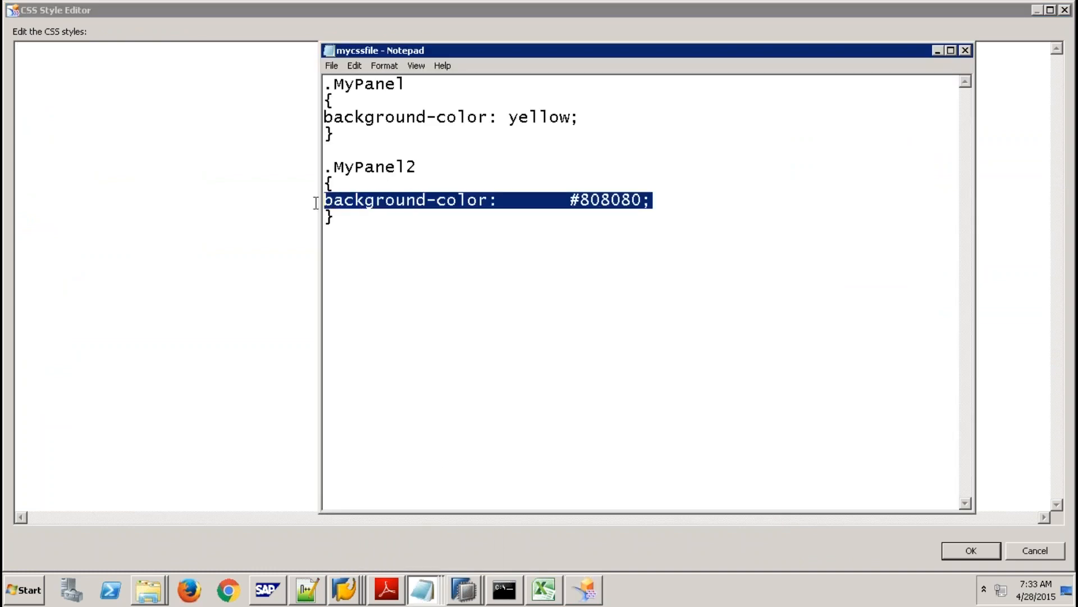
key("ctrl+c")
left_click(27, 112)
key("ctrl+v")
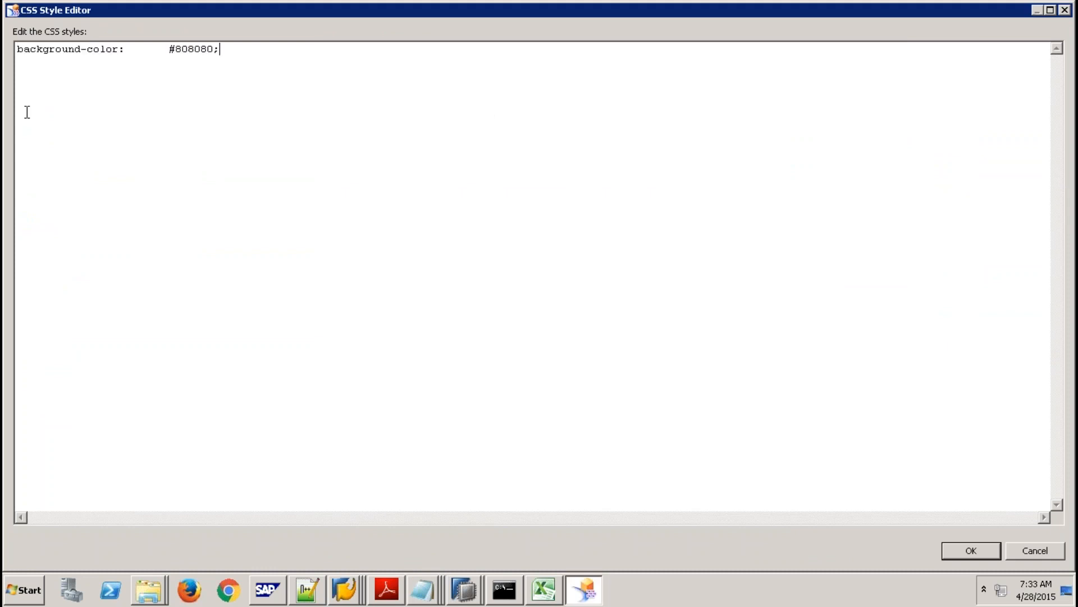
left_click(957, 549)
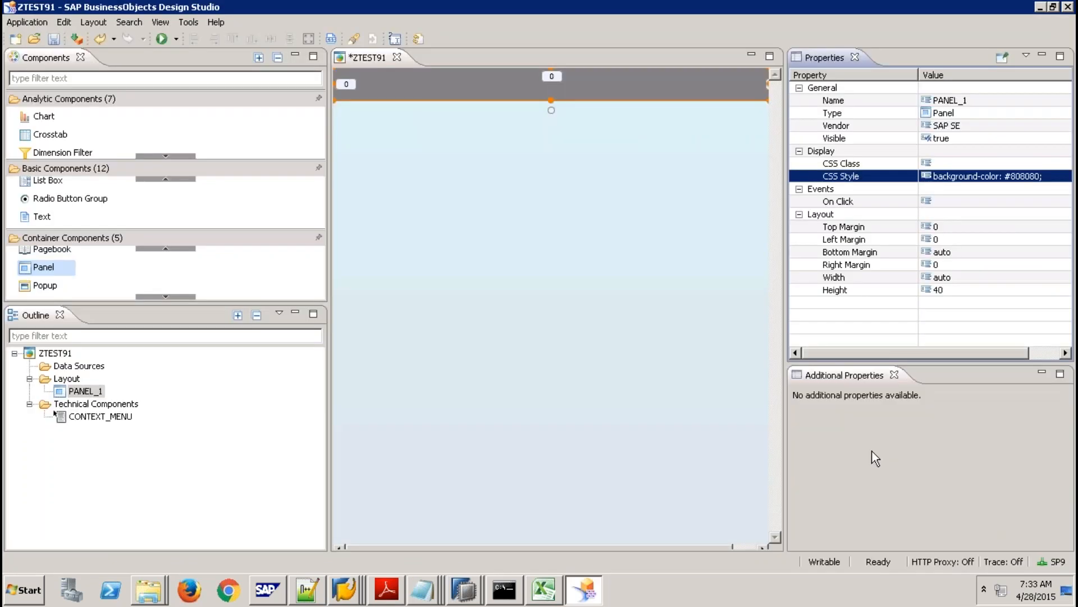
left_click(548, 173)
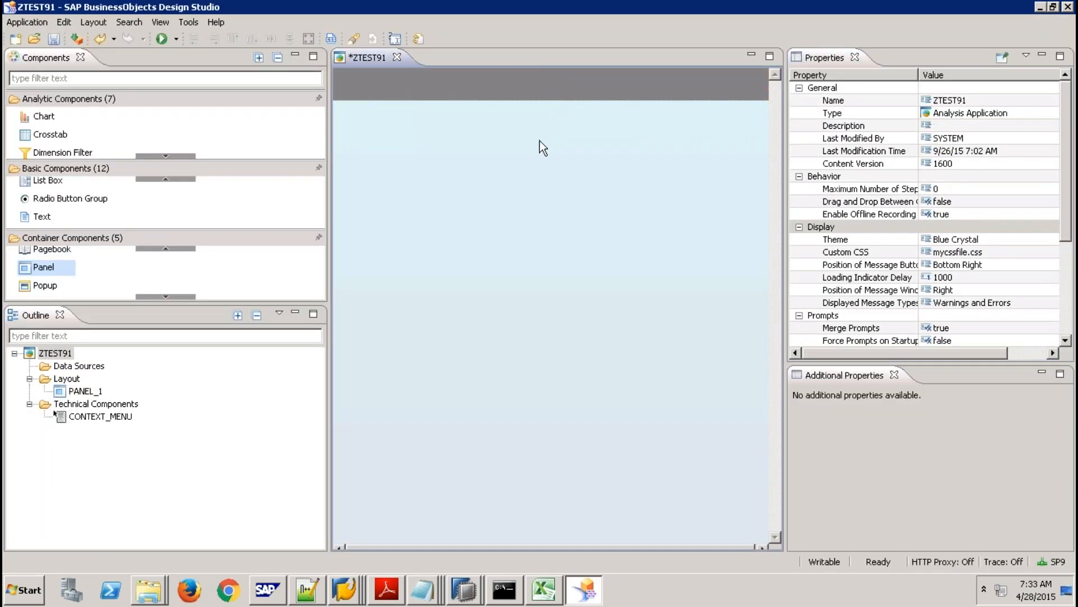
Add an Image component near the top-left of the ZTEST91 canvas.
left_click(485, 92)
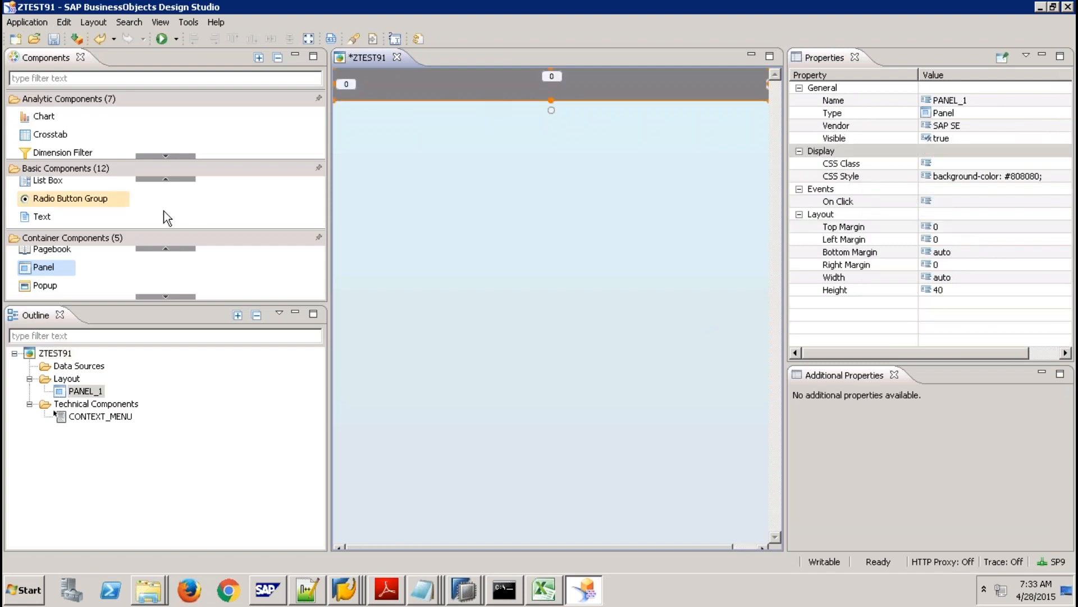
left_click(173, 175)
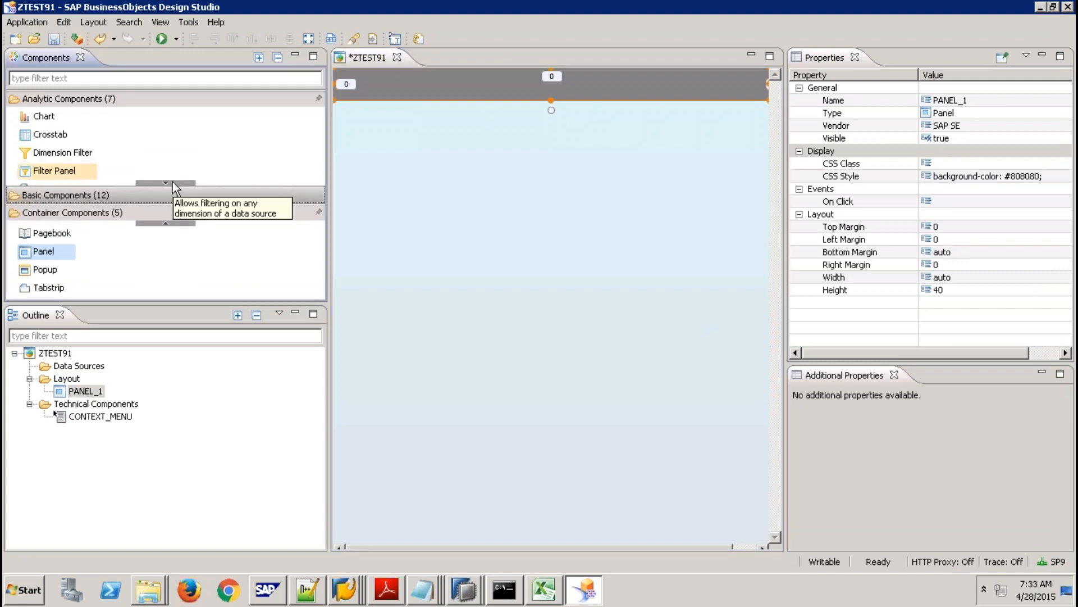
left_click(169, 189)
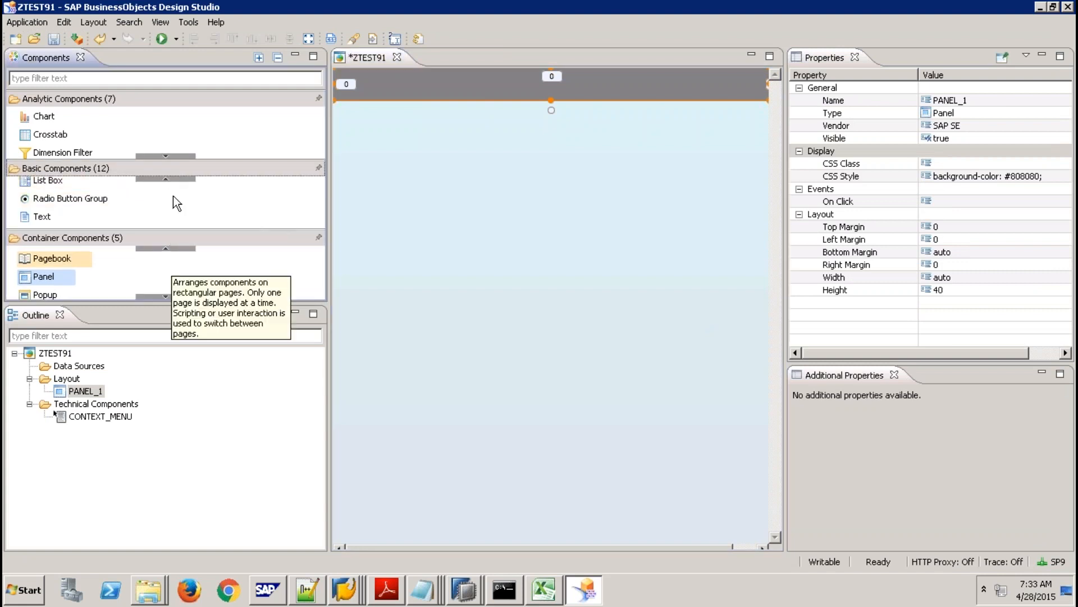
left_click(166, 179)
left_click(172, 179)
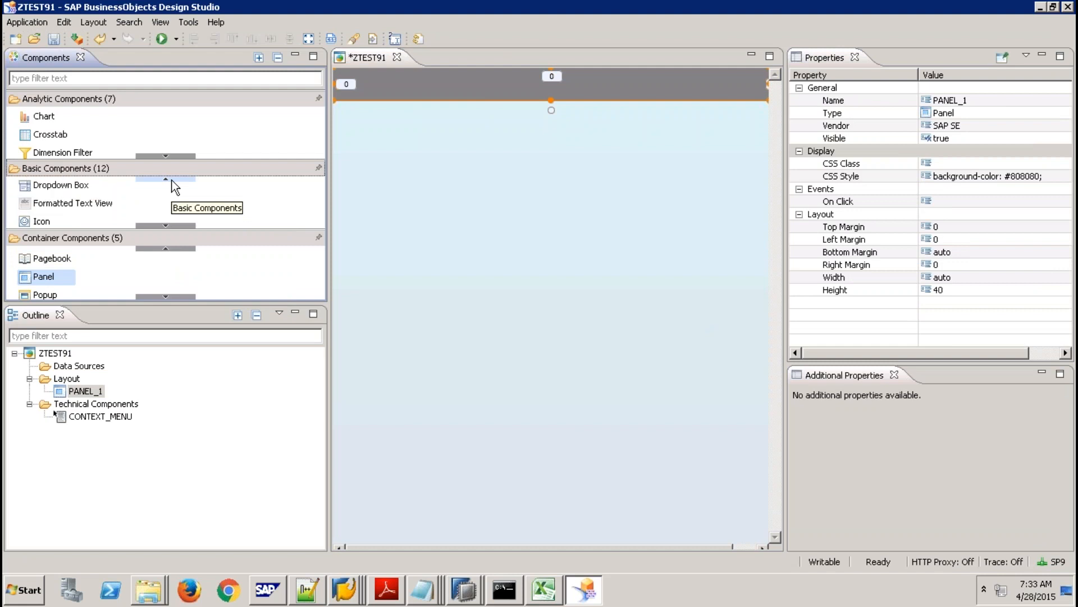
left_click(160, 225)
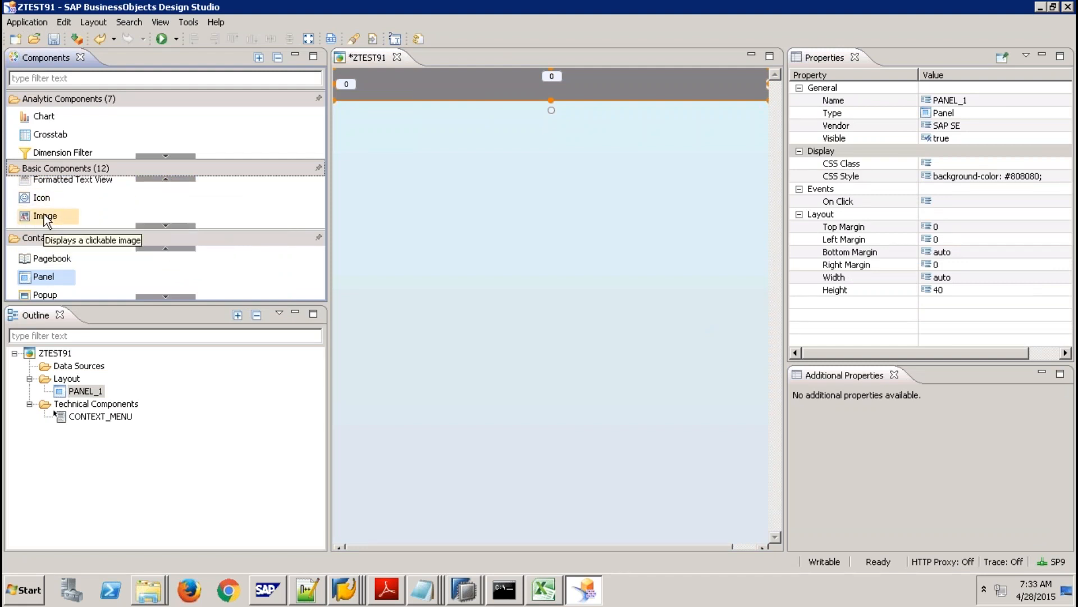
left_click_drag(45, 219, 435, 145)
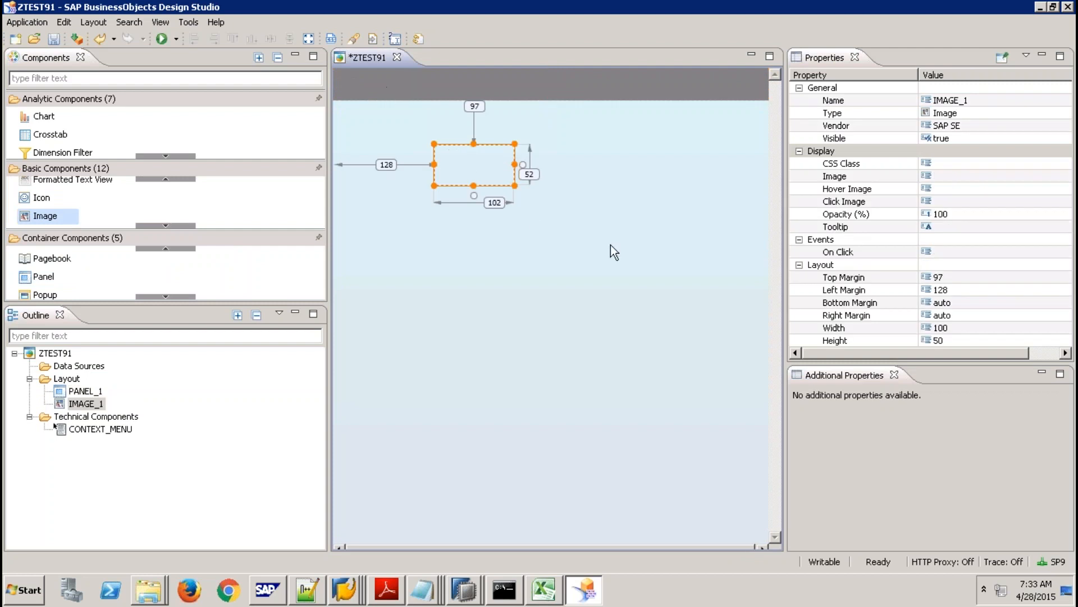
Give the image top margin 0, height 37 and auto width.
left_click(945, 277)
type("0")
key("Return")
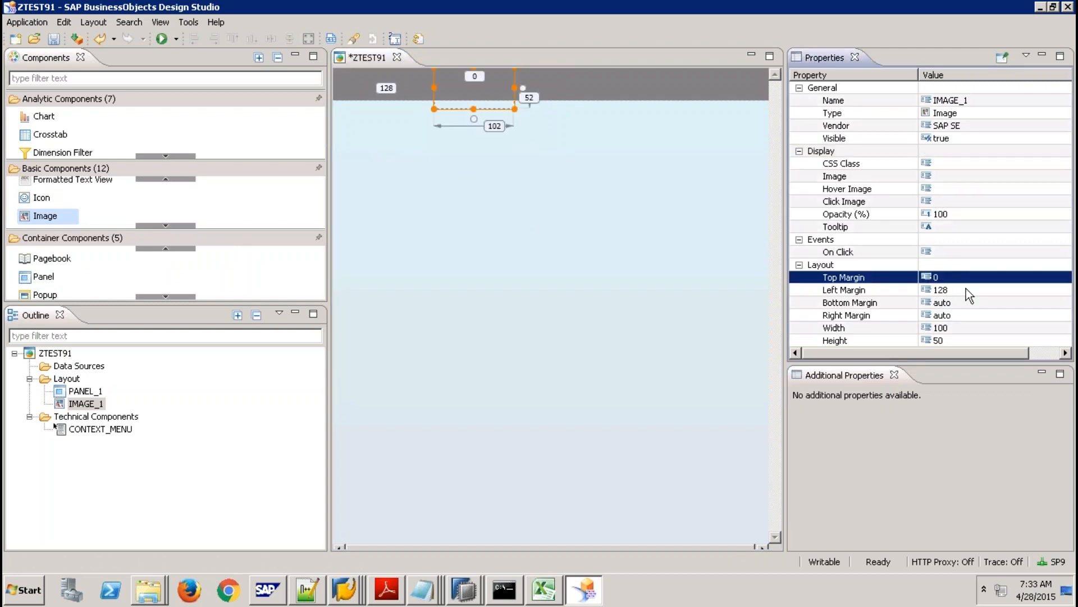
left_click(950, 339)
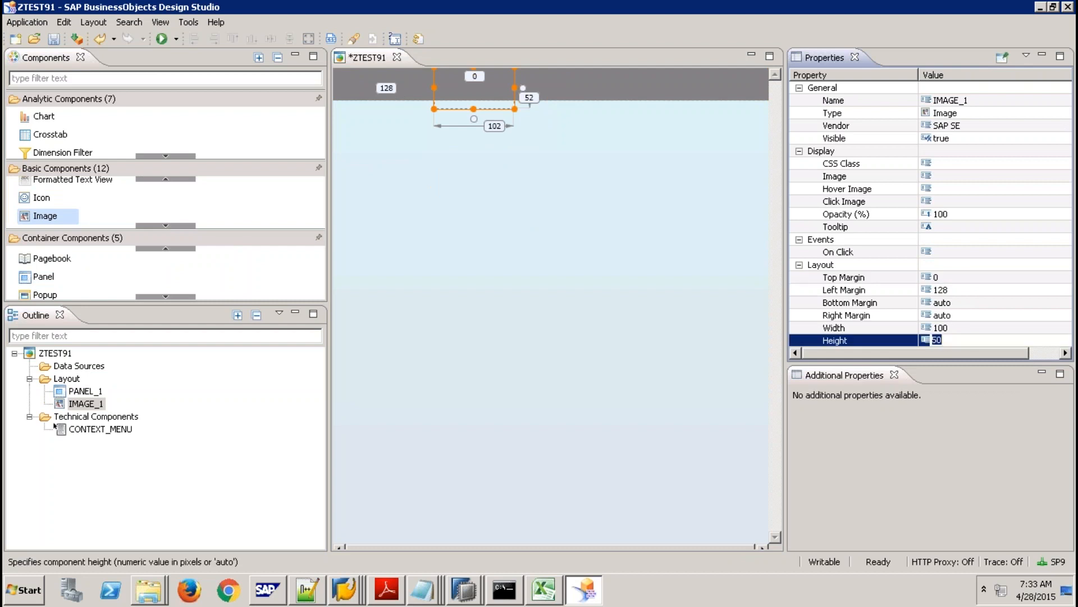
type("37")
key("Return")
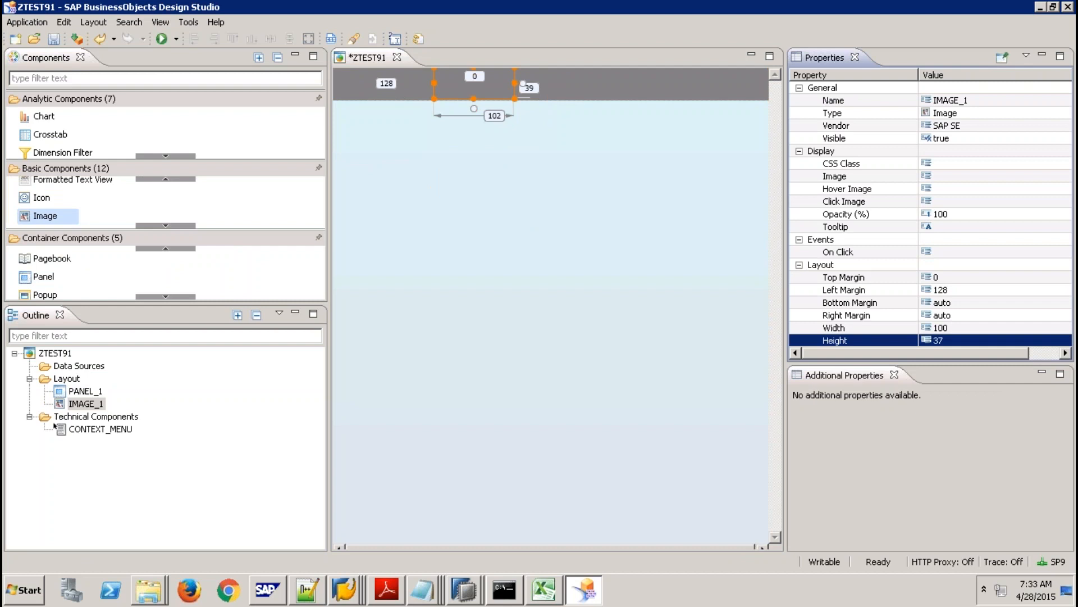
left_click(952, 329)
type("auto")
key("Return")
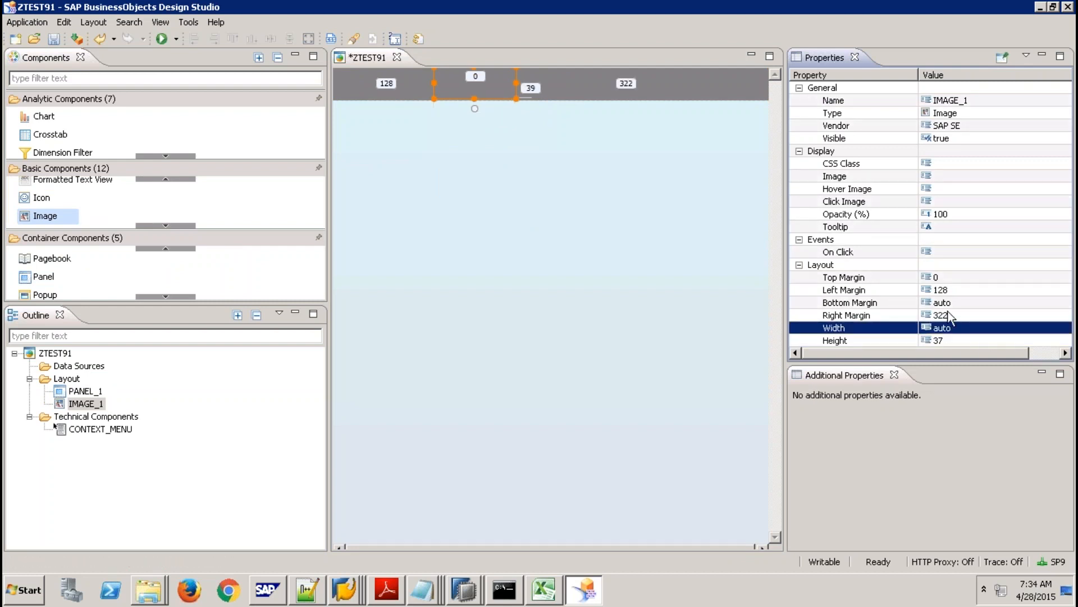
Set the image's left margin to 40 and its width to 110.
left_click(949, 291)
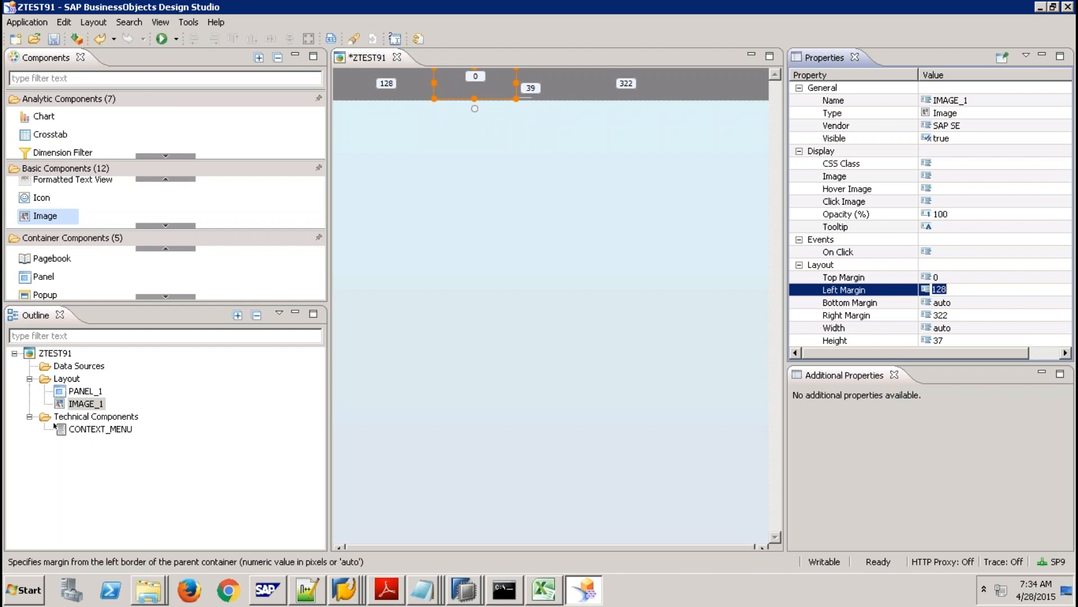
type("10")
key("Return")
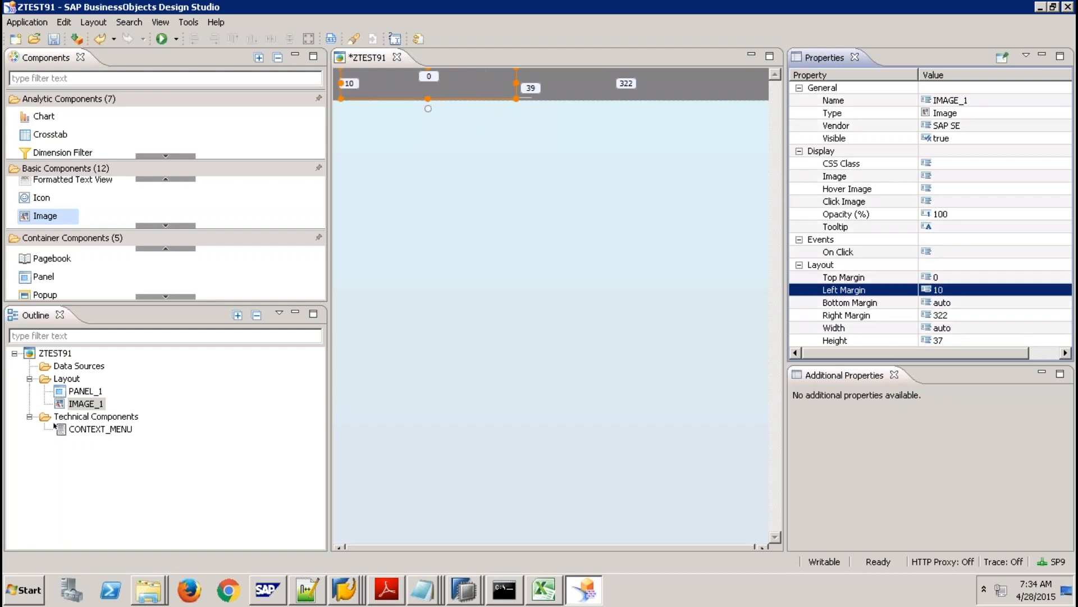
key("Return")
type("40")
key("Return")
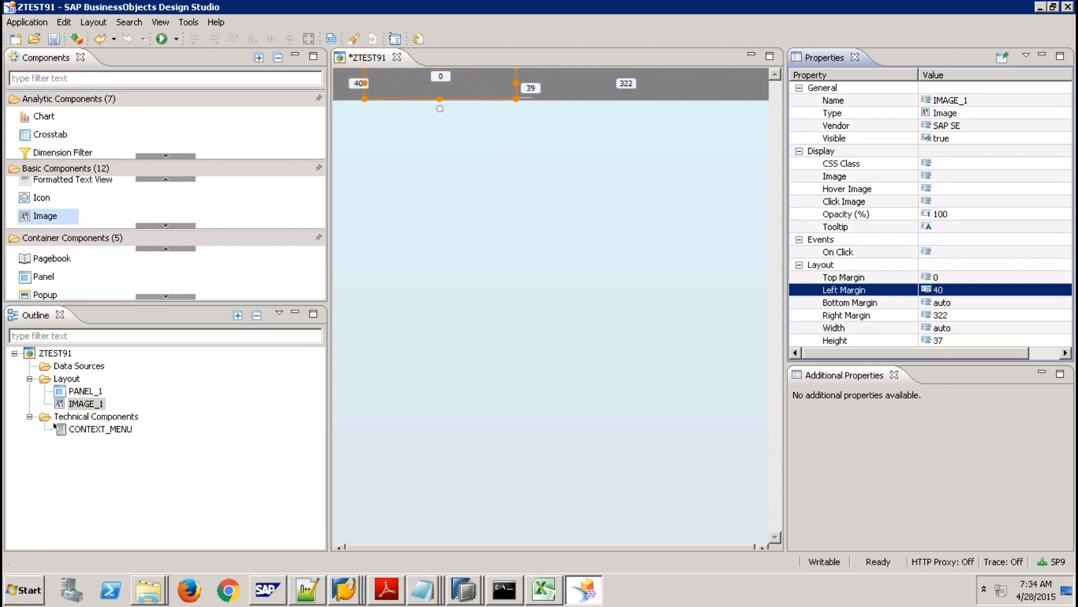
left_click(950, 327)
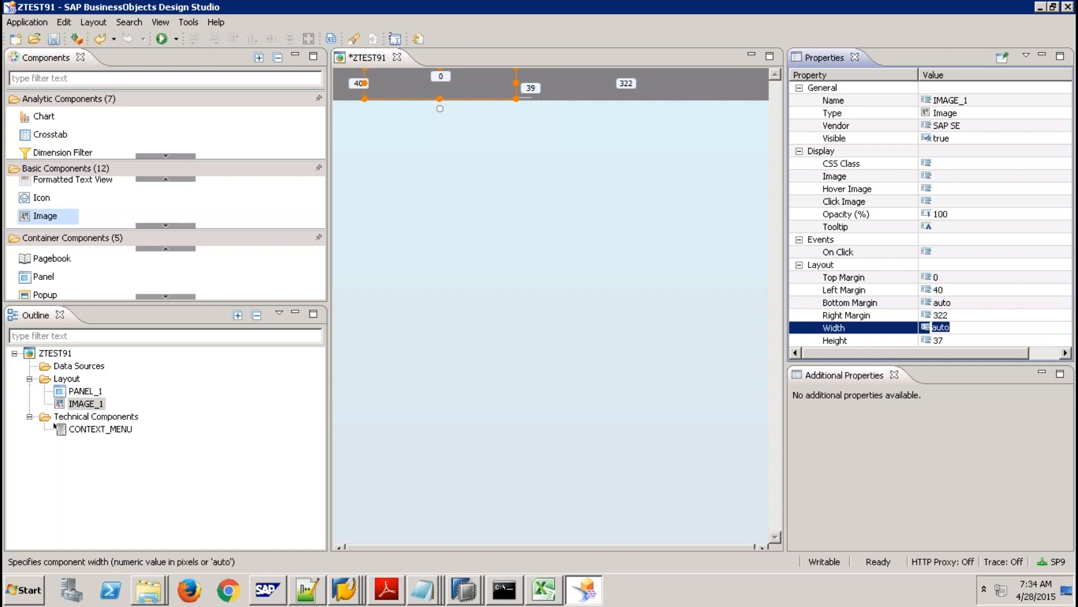
type("110")
key("Return")
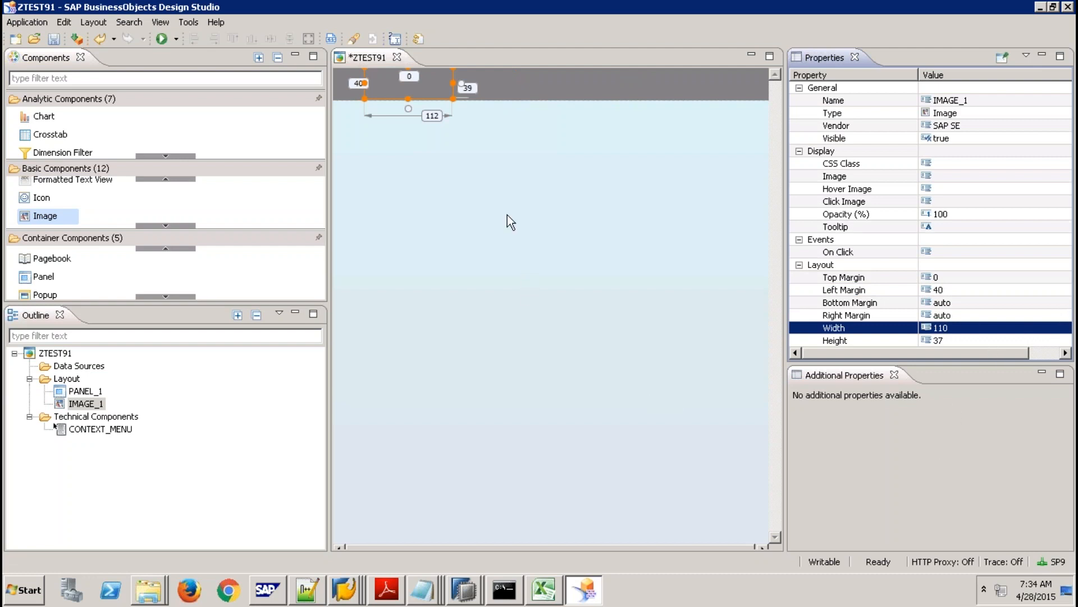
Upload index.jpg from the Desktop and set it as the header image's picture.
left_click(971, 177)
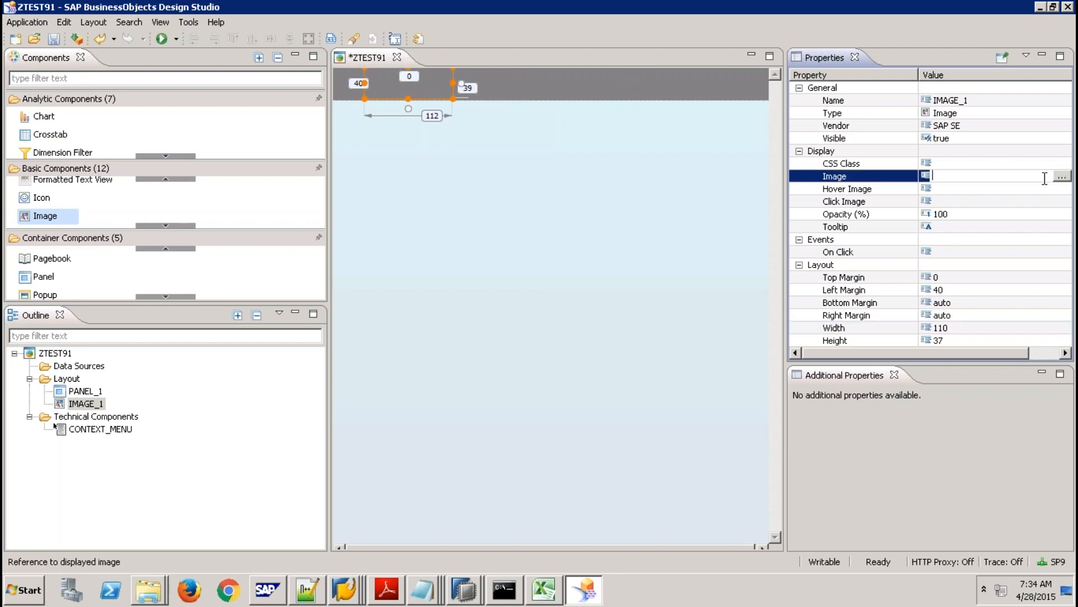
left_click(1062, 176)
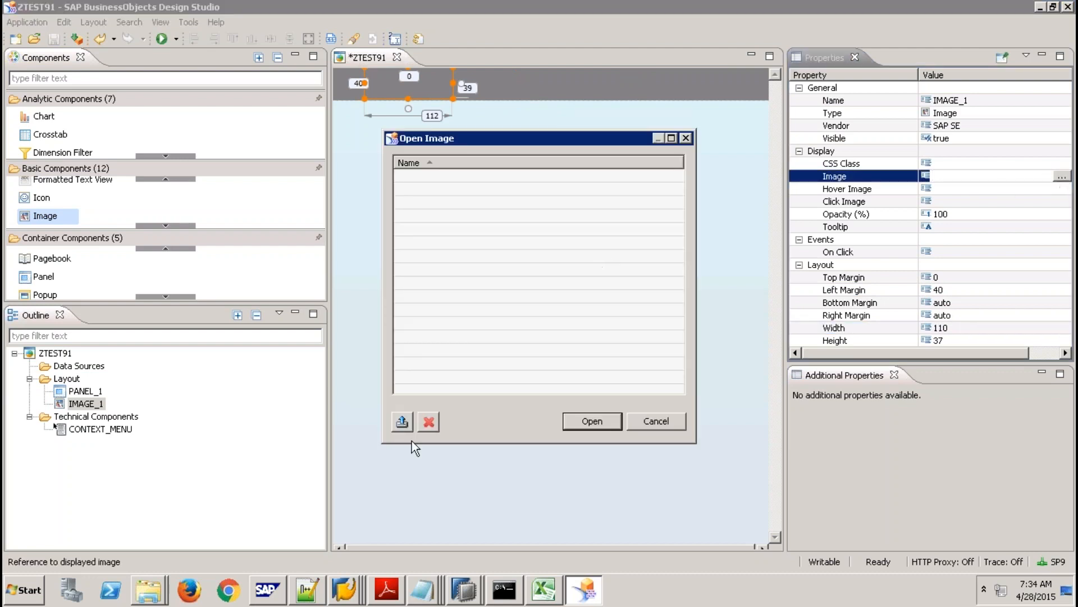
left_click(402, 422)
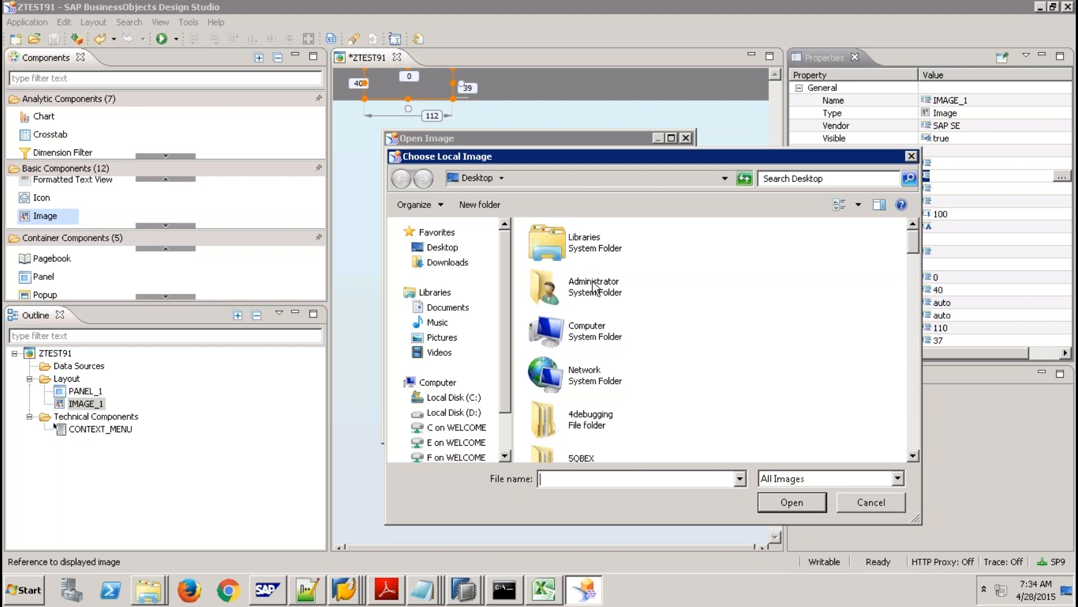
left_click(593, 284)
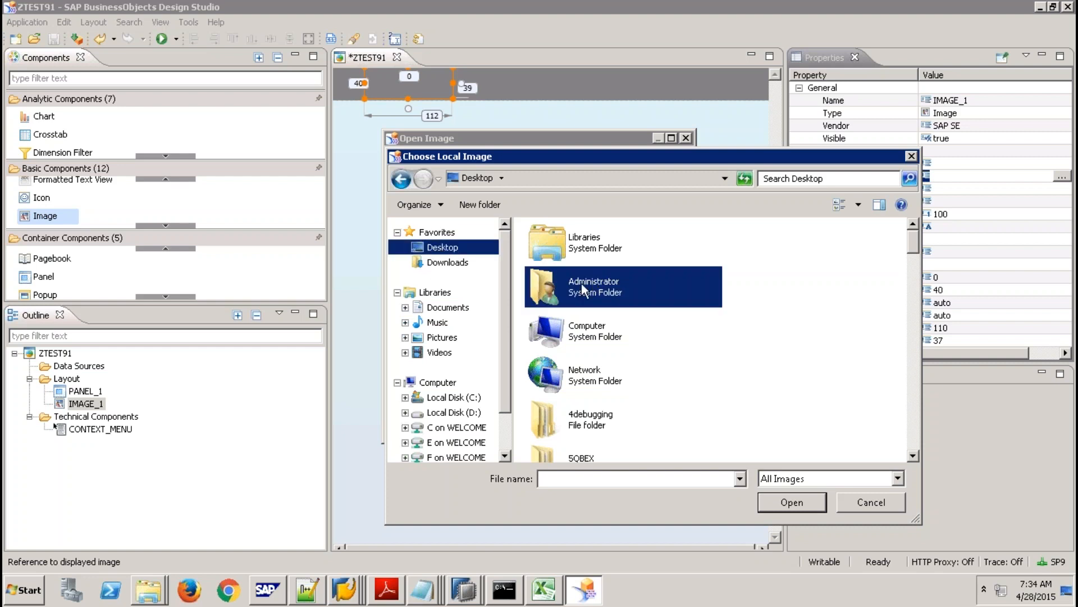
key("m")
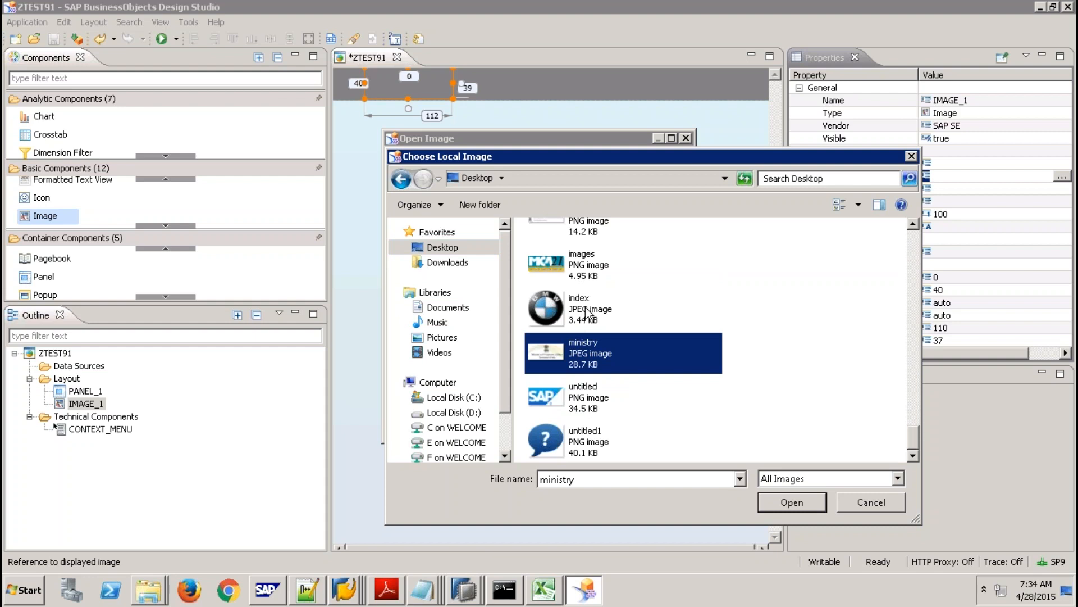
double_click(586, 306)
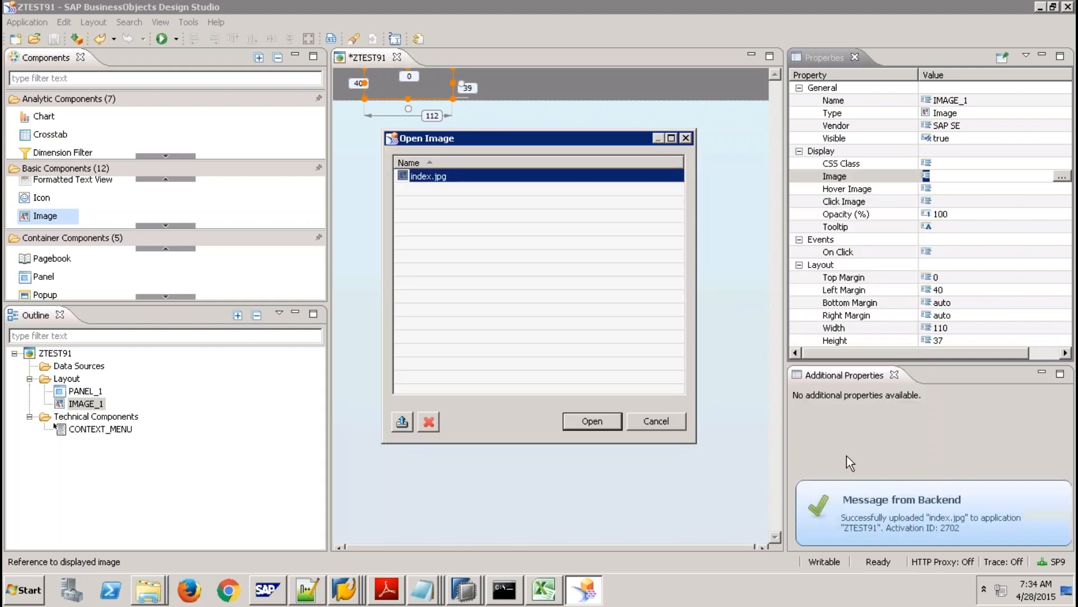
left_click(595, 422)
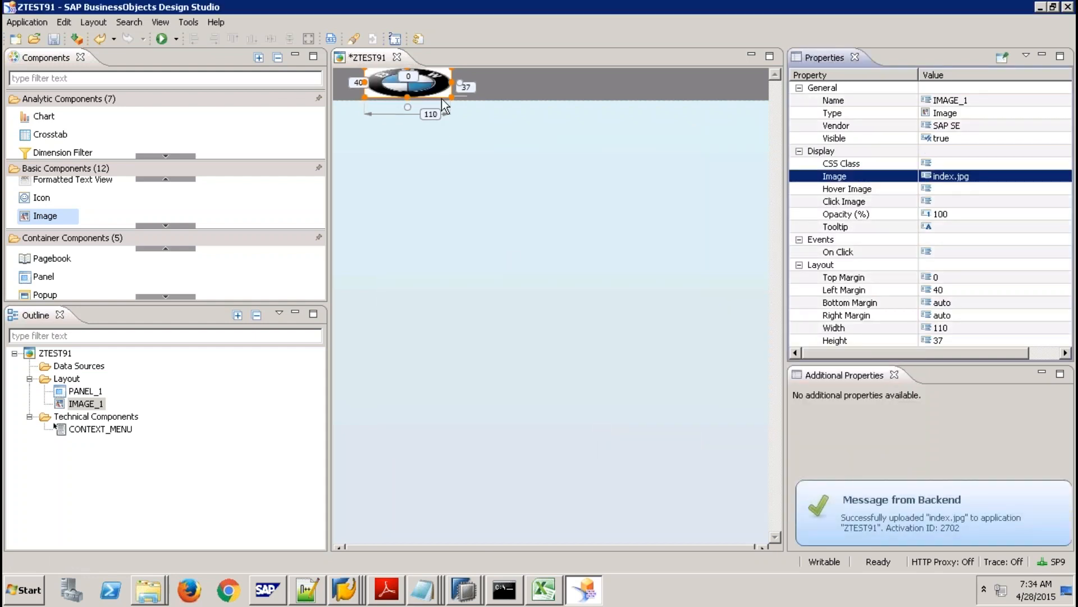
left_click(453, 167)
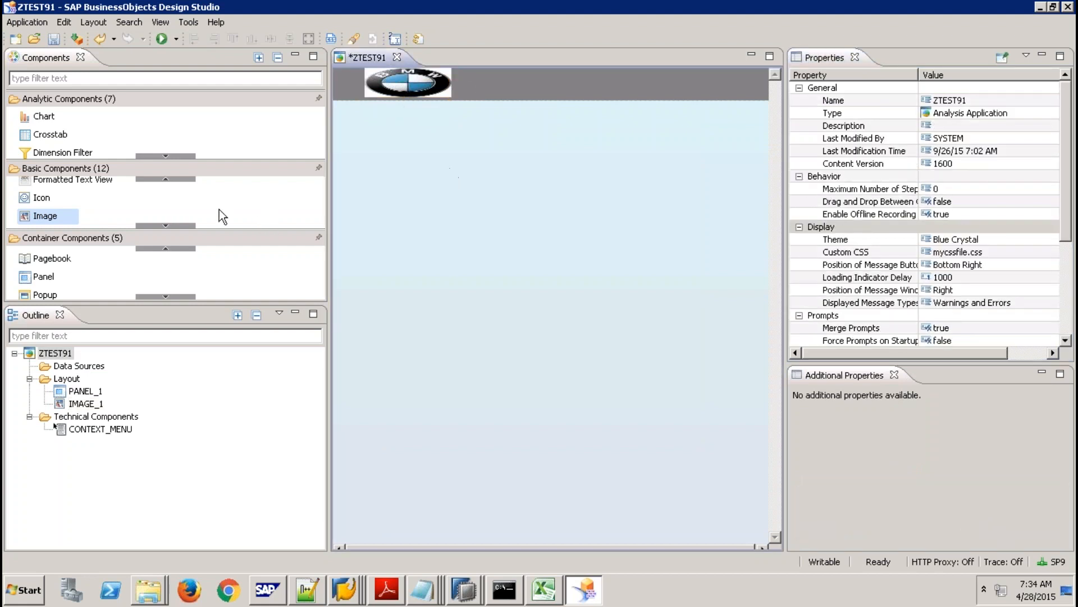
Scroll Basic Components to Text and drag a Text component onto the canvas.
left_click(177, 180)
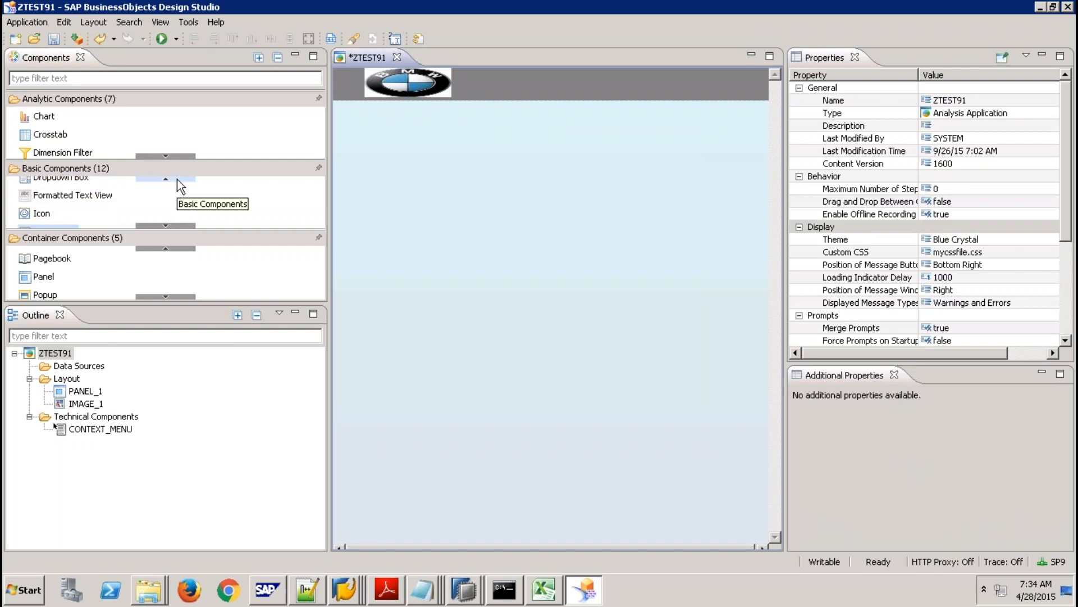
left_click(177, 179)
left_click(177, 180)
left_click(177, 180)
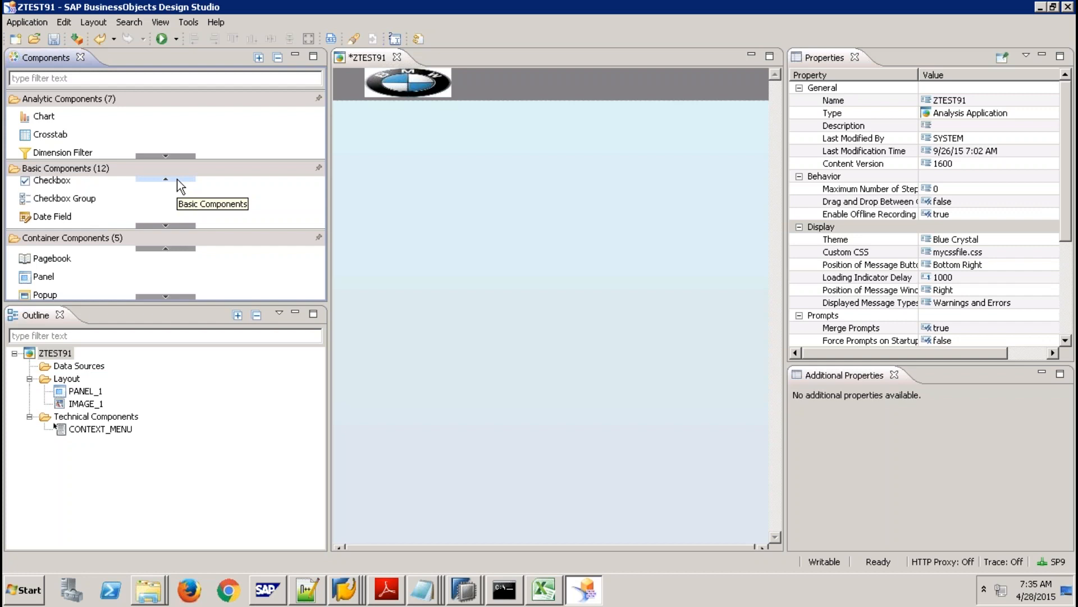
left_click(176, 180)
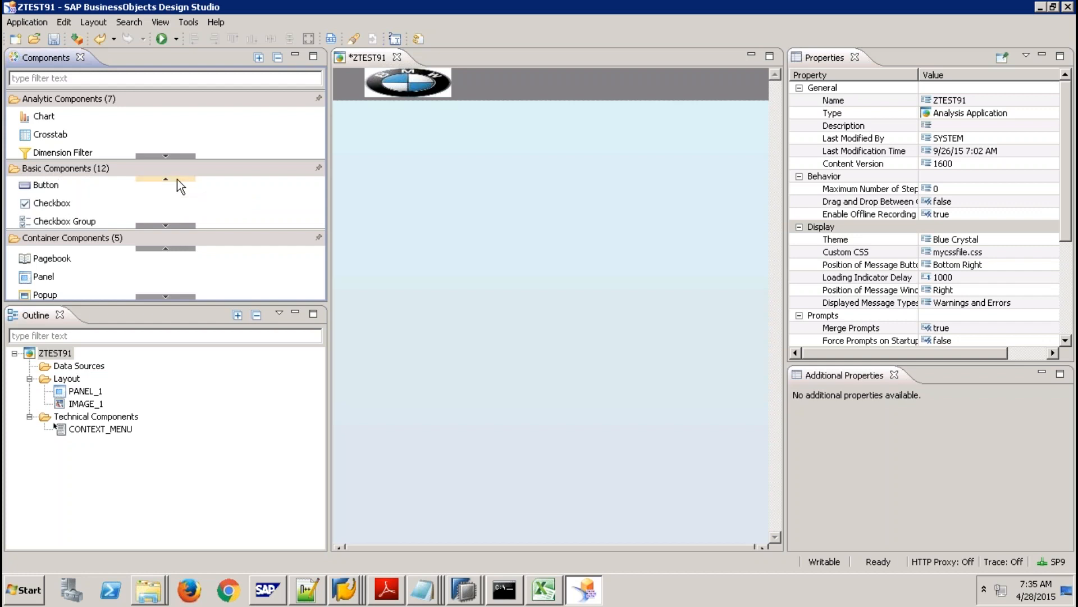
left_click(166, 225)
left_click(166, 224)
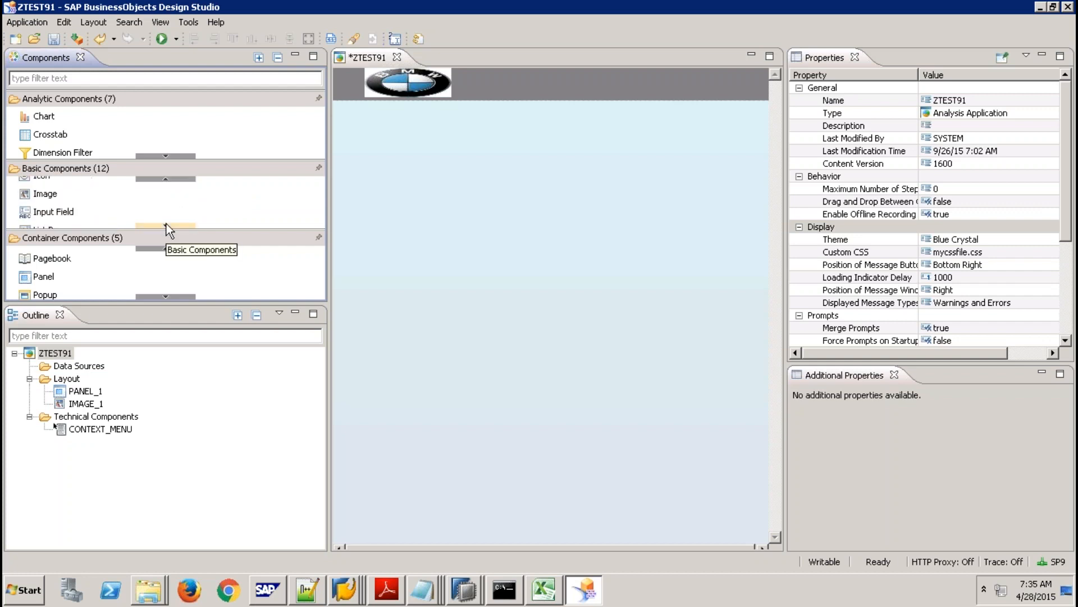
left_click(167, 223)
left_click(166, 223)
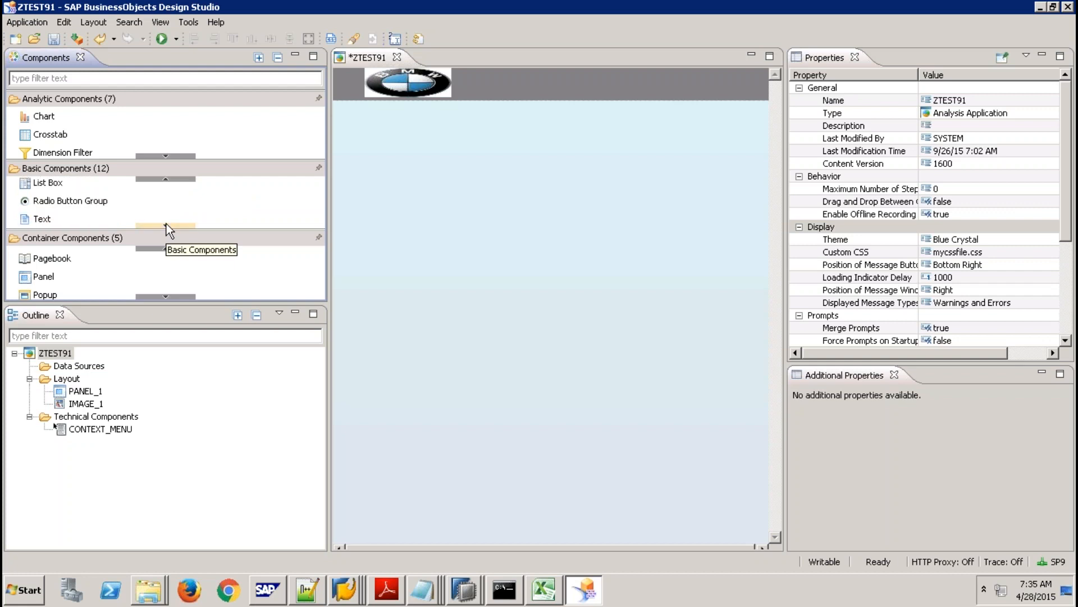
left_click_drag(101, 217, 566, 160)
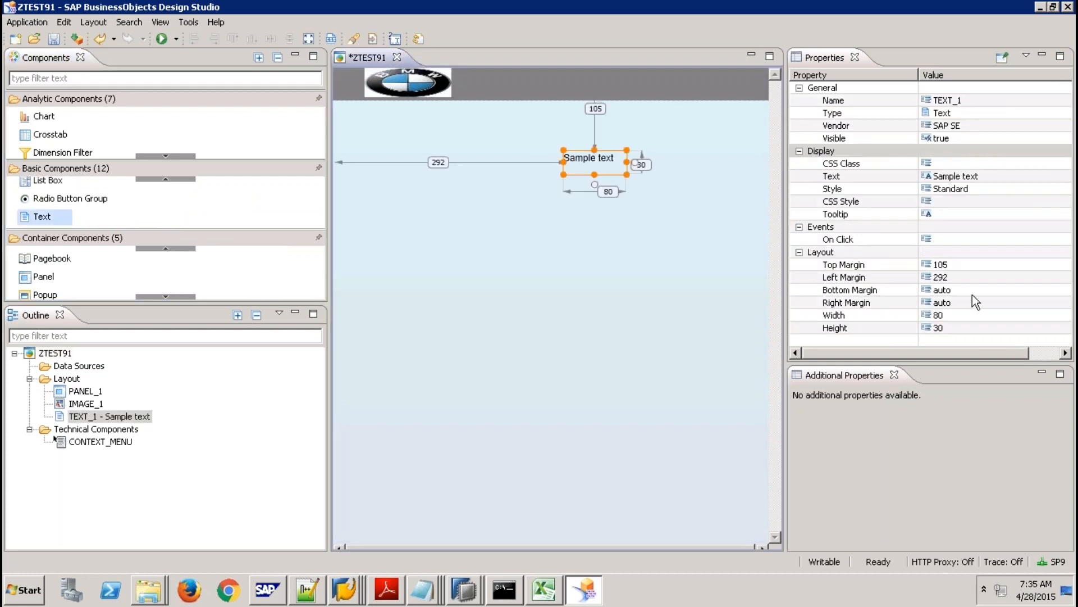
Set the text box's top margin to 0 and compare its position with the header logo.
left_click(947, 328)
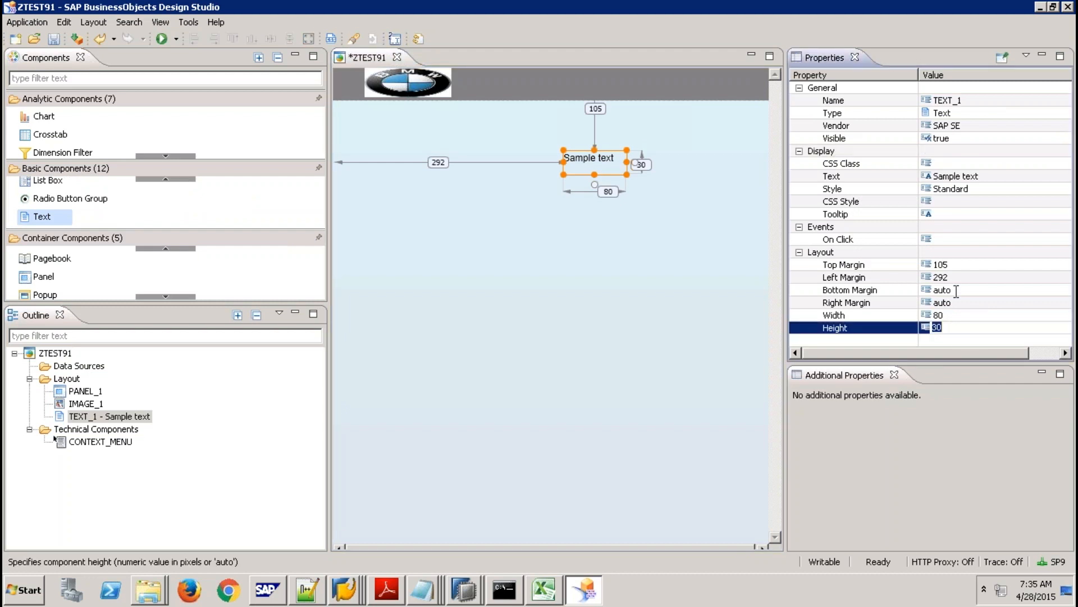
left_click(948, 265)
type("0")
key("Return")
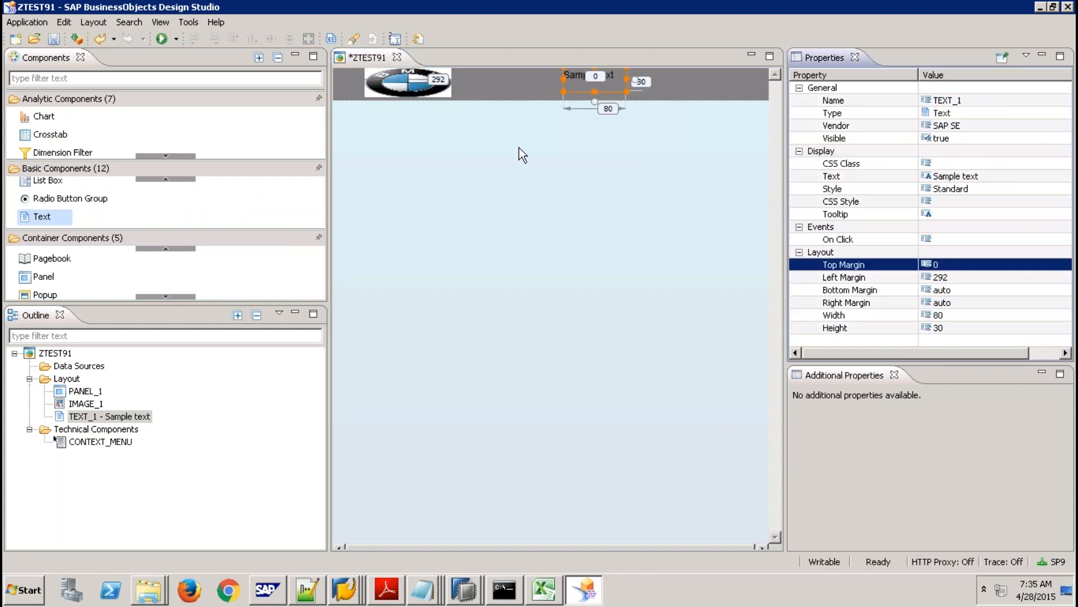
left_click(464, 91)
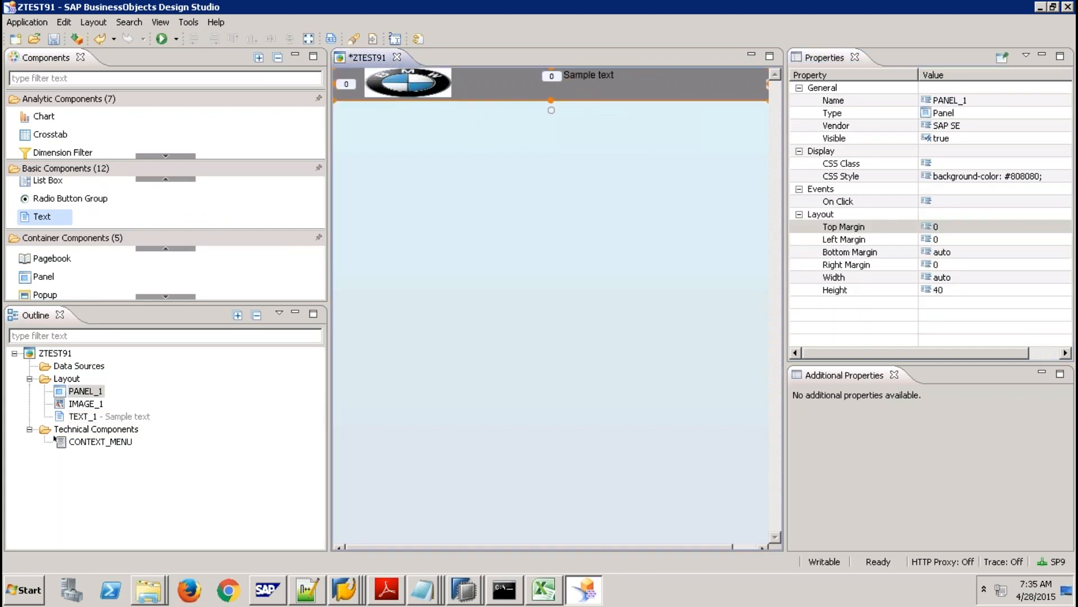
left_click(435, 89)
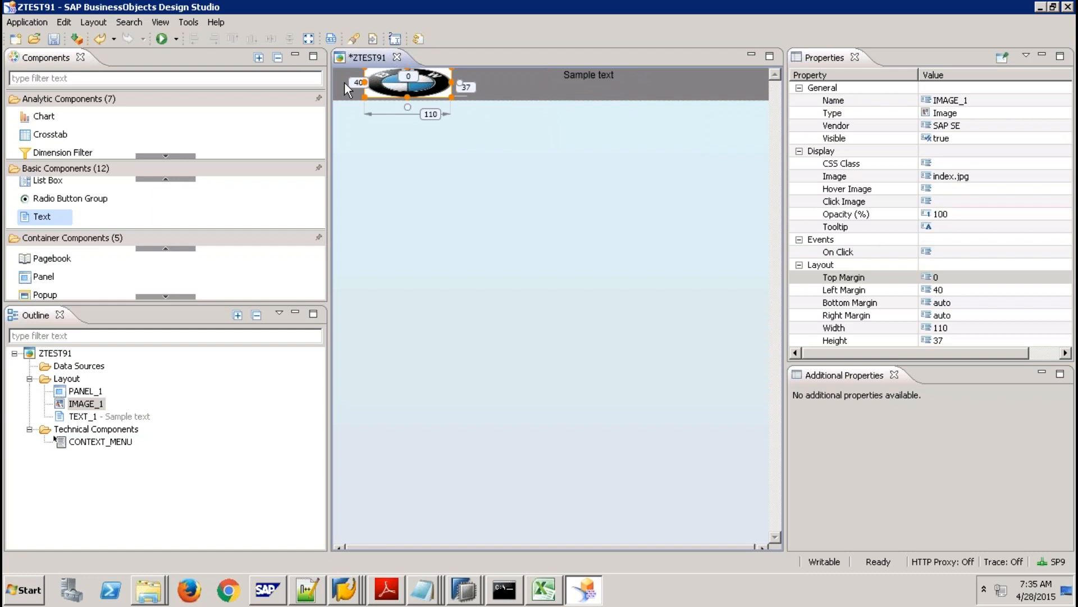
left_click(614, 88)
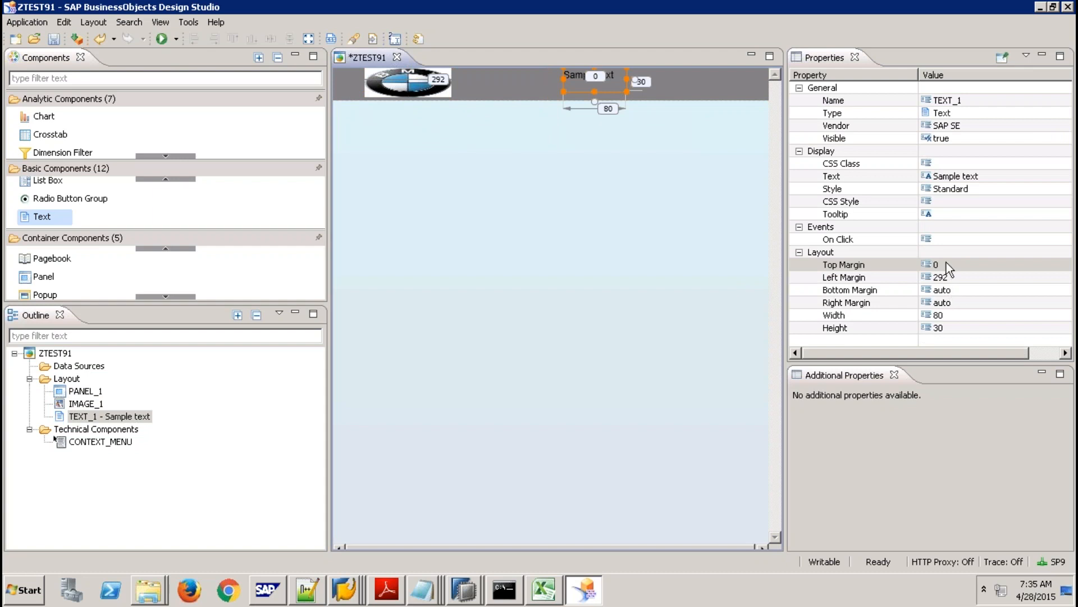
Set the text box's left margin to 250.
left_click(948, 277)
type("170")
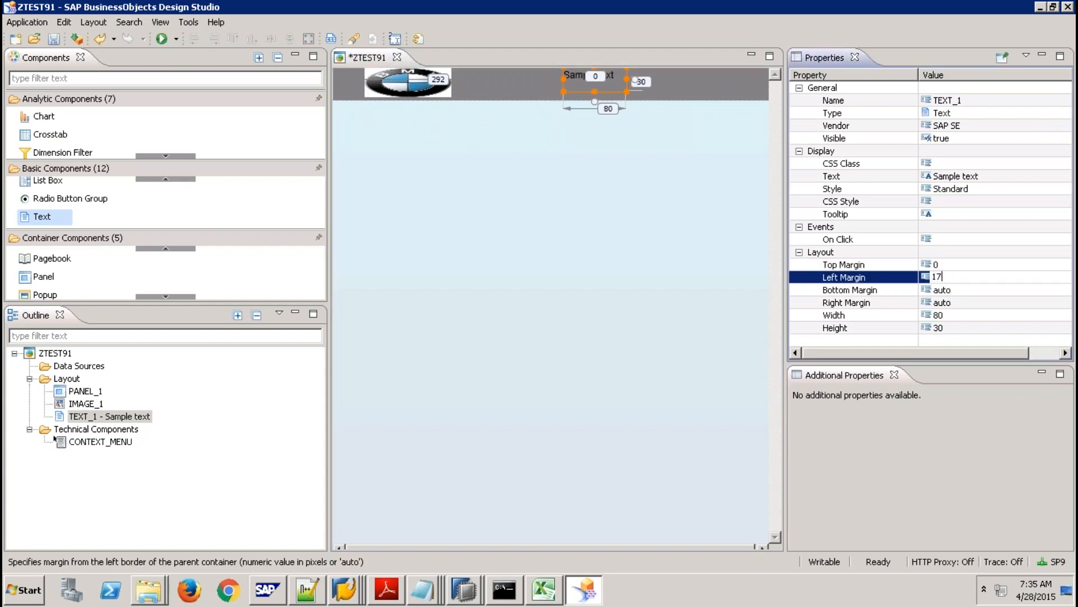
key("Return")
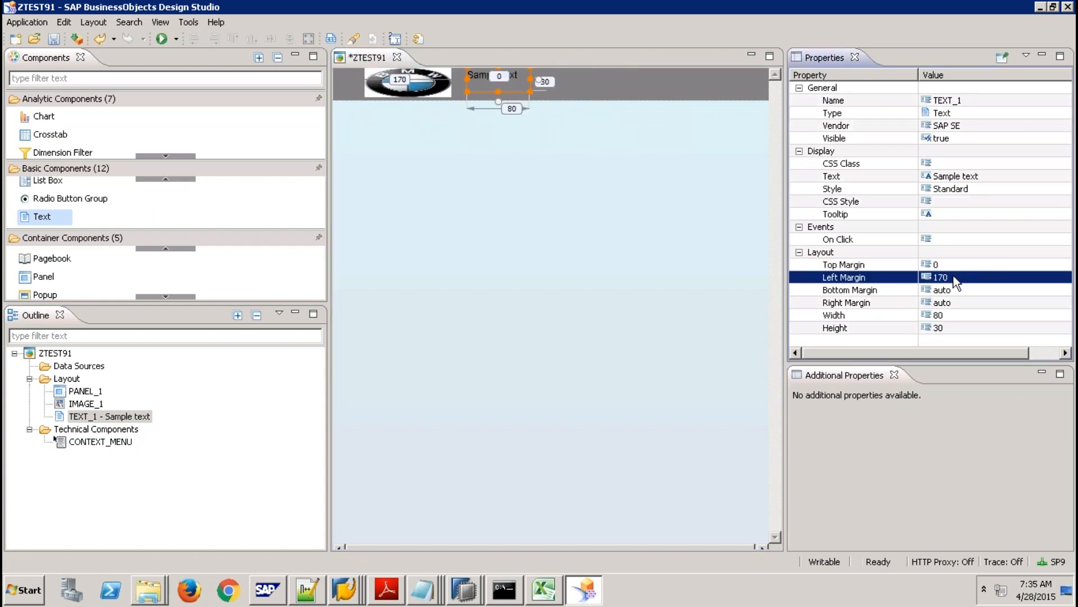
left_click(955, 274)
type("250")
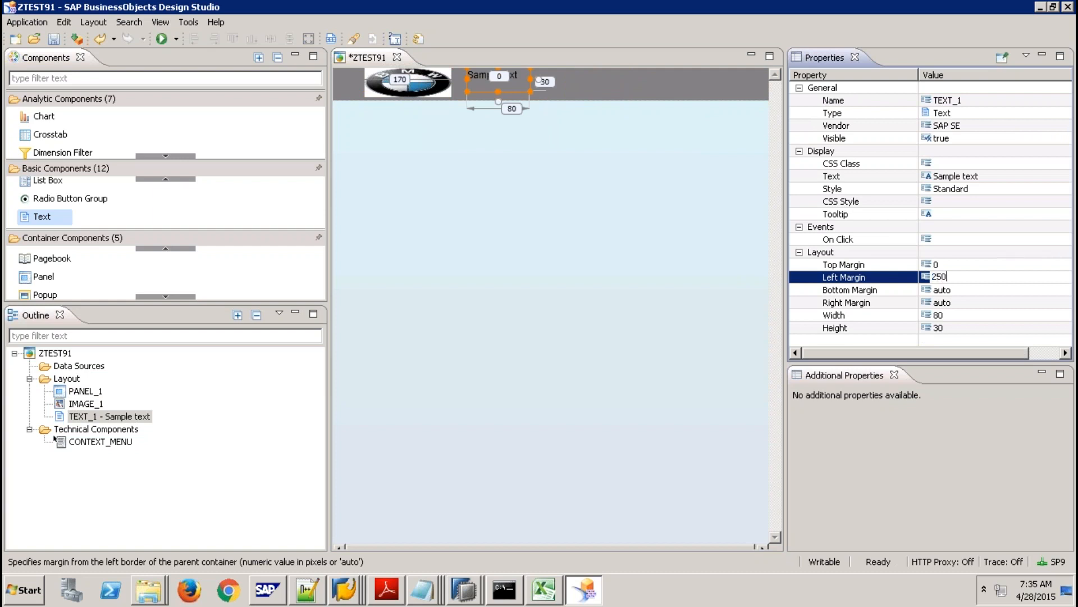
key("Return")
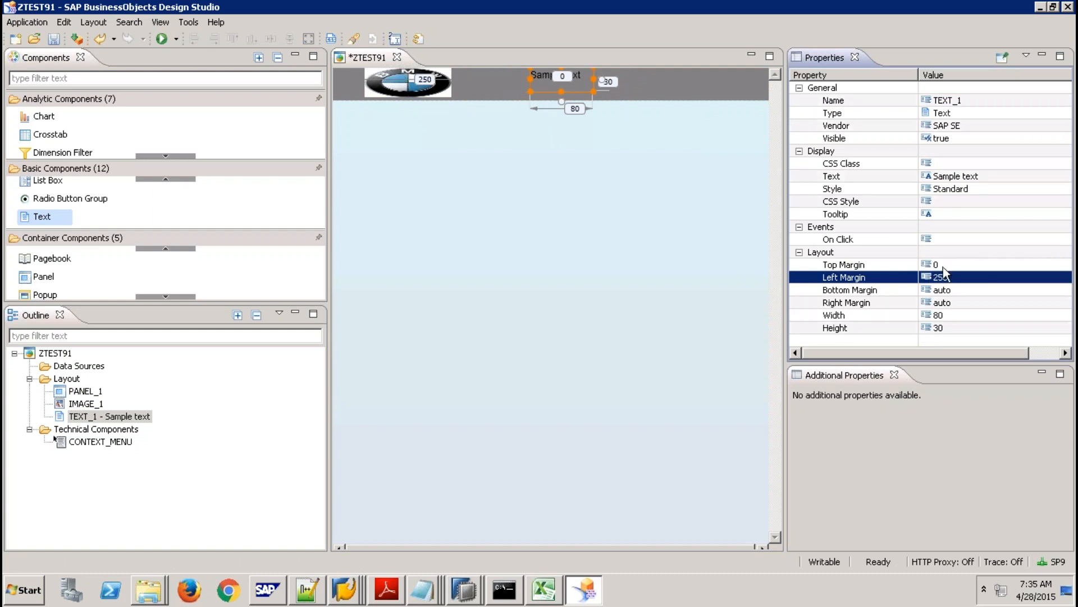
Size the text box to height 37 and width 270.
left_click(946, 329)
type("2")
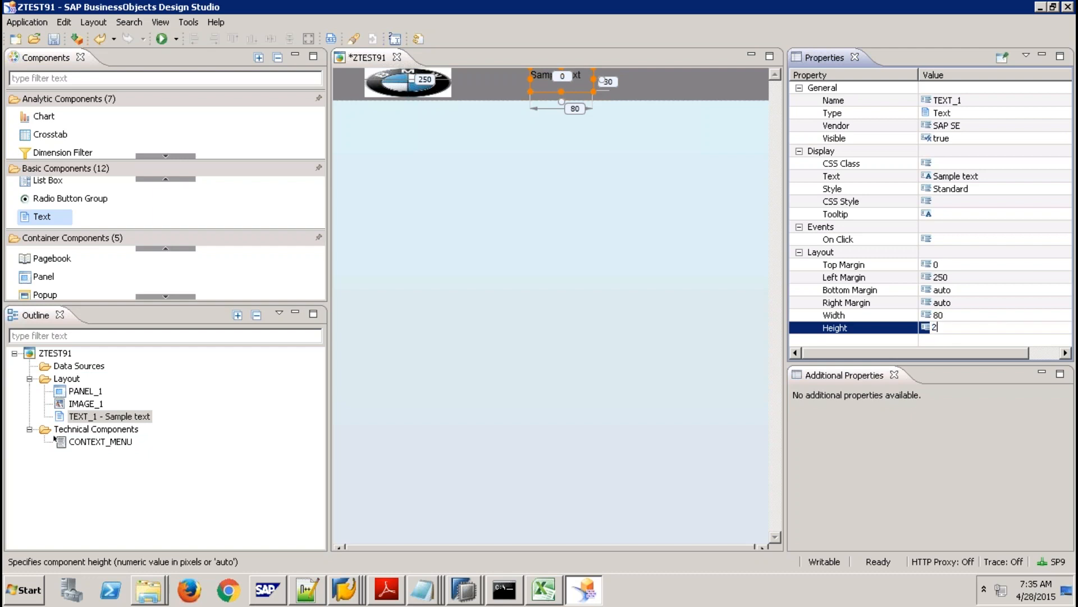
type("7")
key("Return")
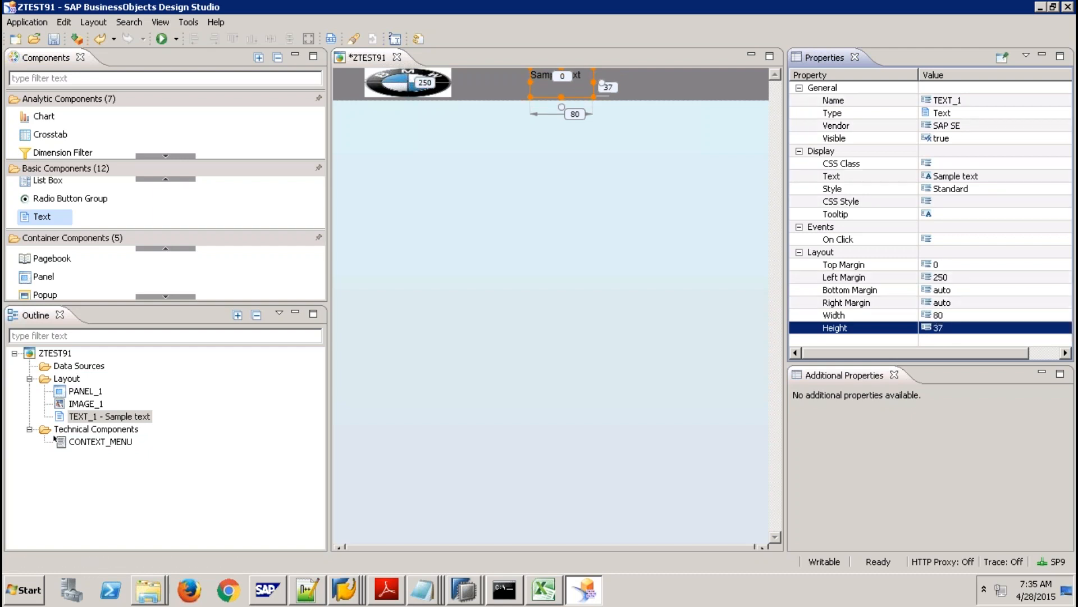
left_click(947, 316)
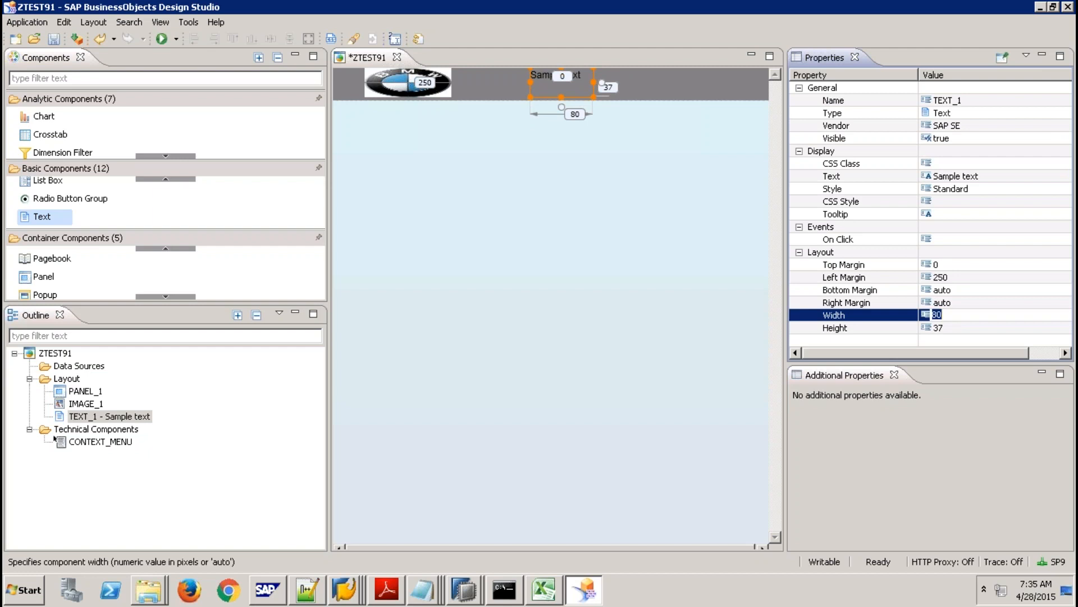
type("170")
key("Return")
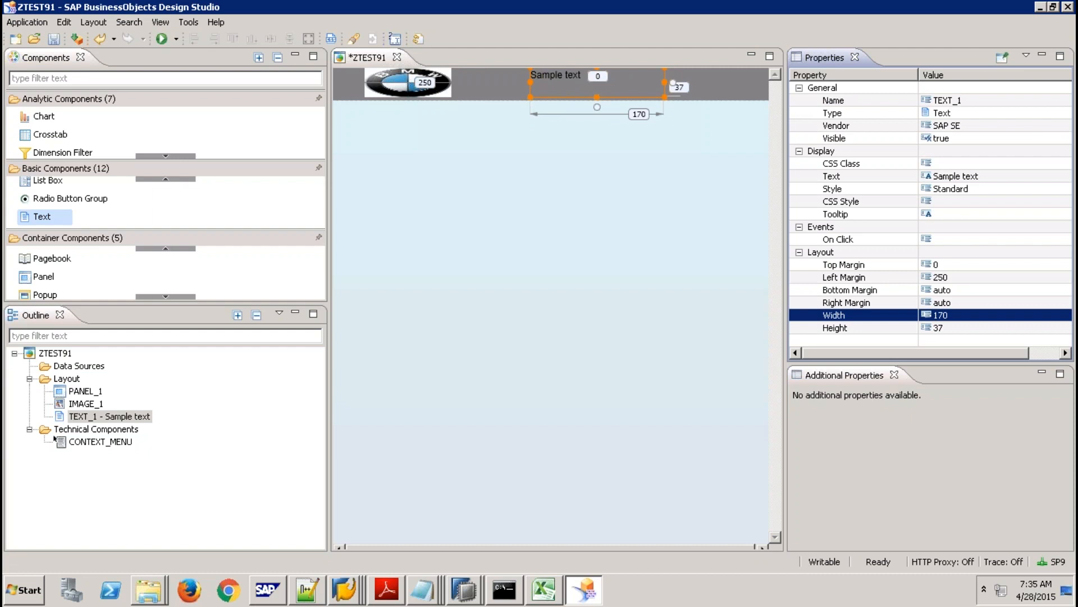
key("Return")
type("270")
key("Return")
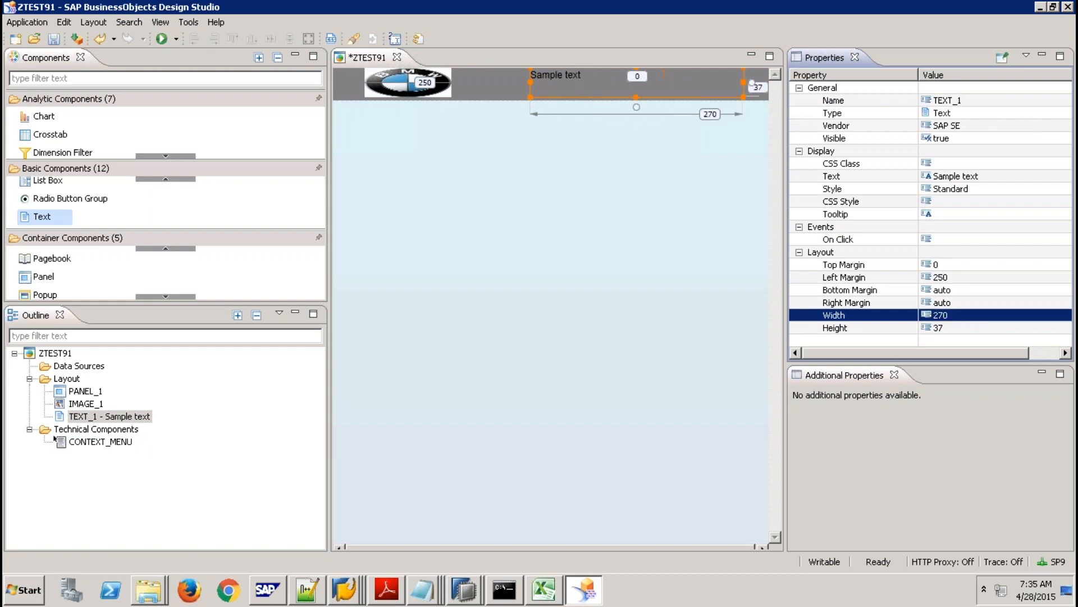
Change the text component's text to 'Purchasing Dashboard'.
left_click(960, 177)
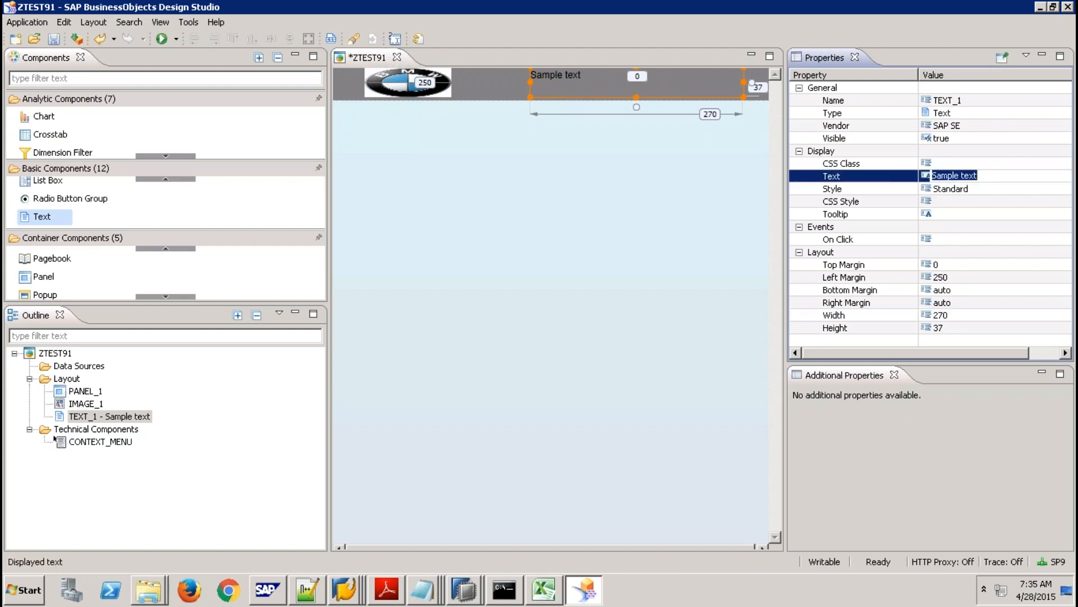
type("Sales Dashb")
key("BackSpace")
key("BackSpace")
key("BackSpace")
key("BackSpace")
key("BackSpace")
key("BackSpace")
key("BackSpace")
key("BackSpace")
key("BackSpace")
key("BackSpace")
key("BackSpace")
type("Purchasing Dashboard")
left_click(955, 437)
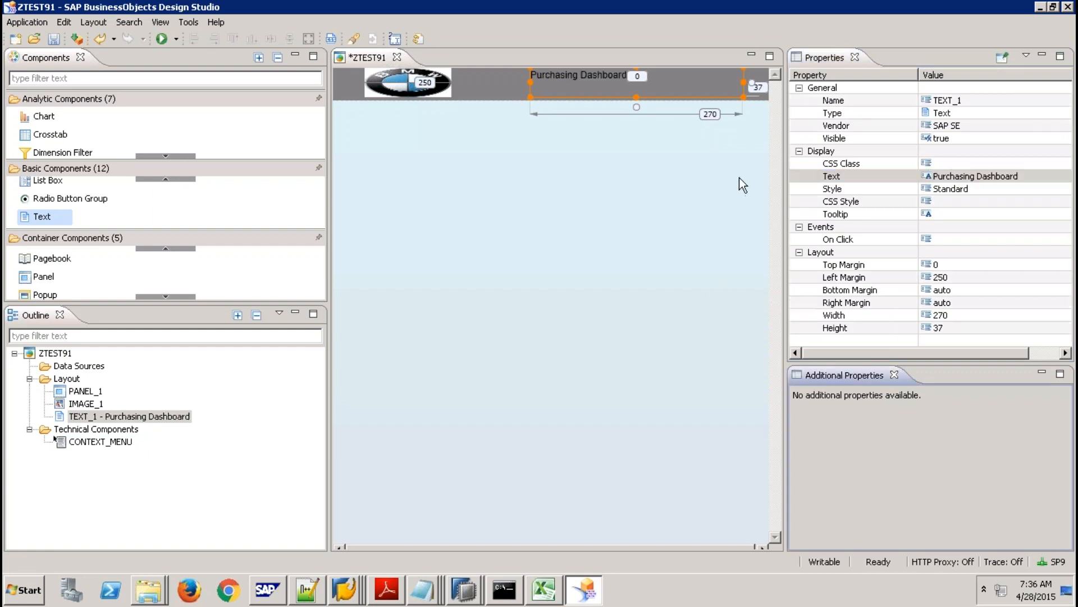
Open the CSS Style Editor for the title, then switch to Firefox.
left_click(955, 163)
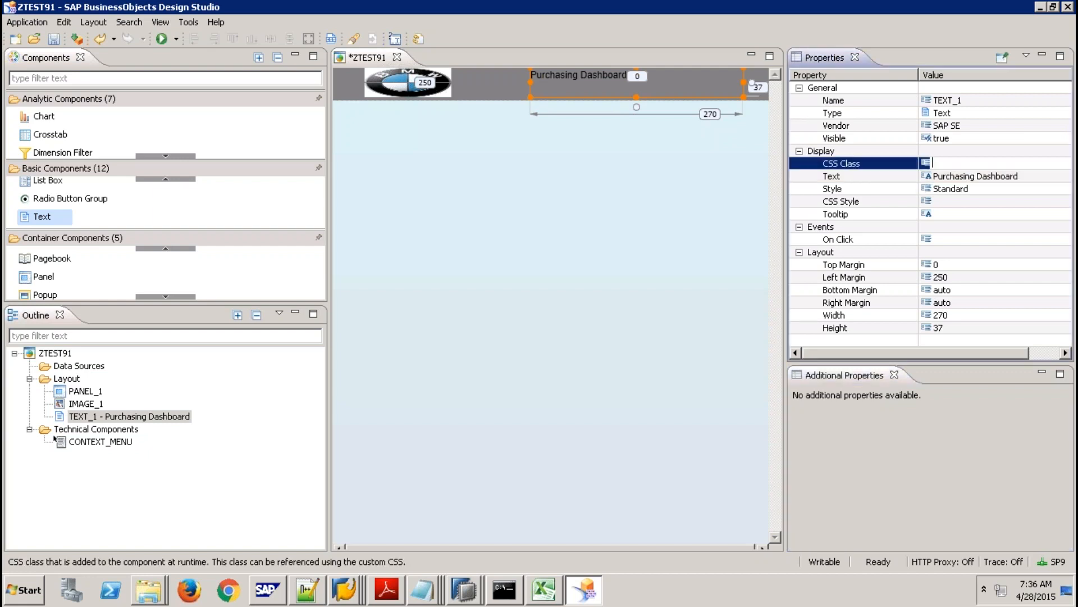
left_click(958, 200)
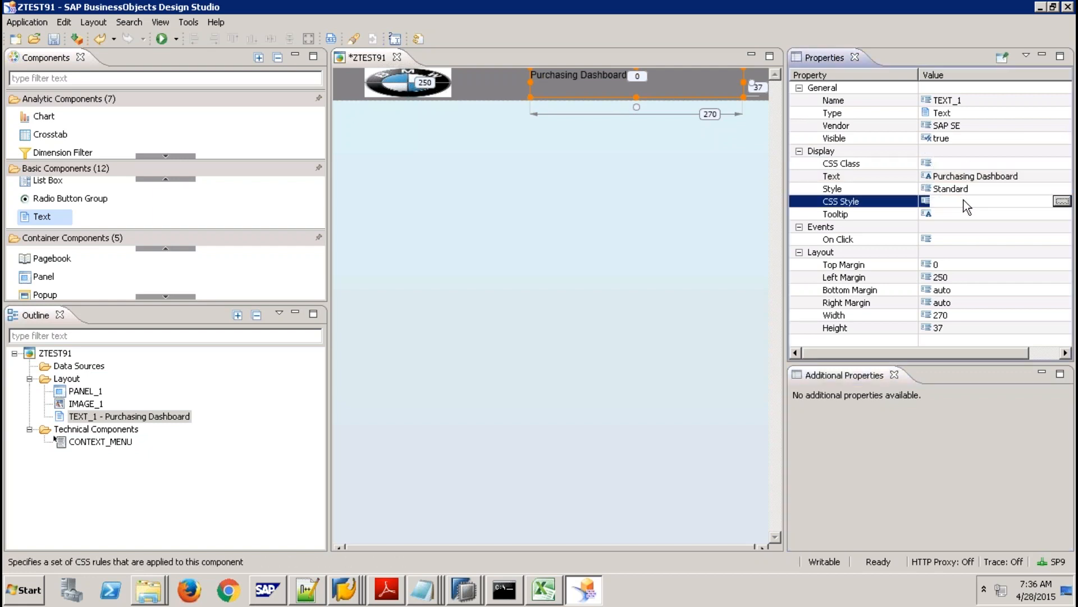
left_click(1062, 202)
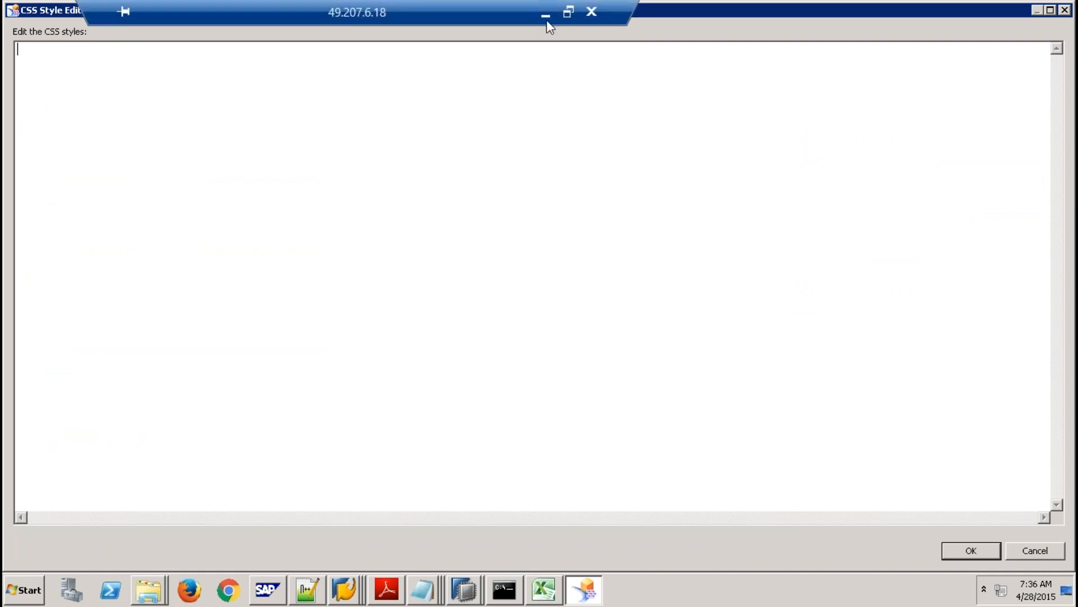
left_click(555, 9)
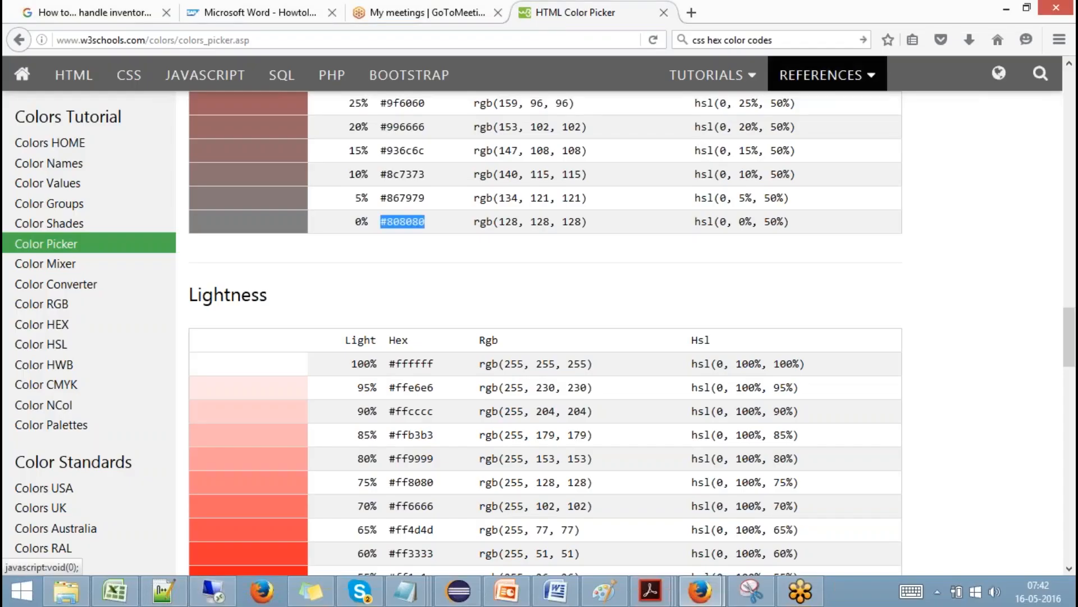
Search the web for 'CSS Text Font' and open the w3schools CSS Text page.
left_click(814, 43)
triple_click(815, 42)
type("C")
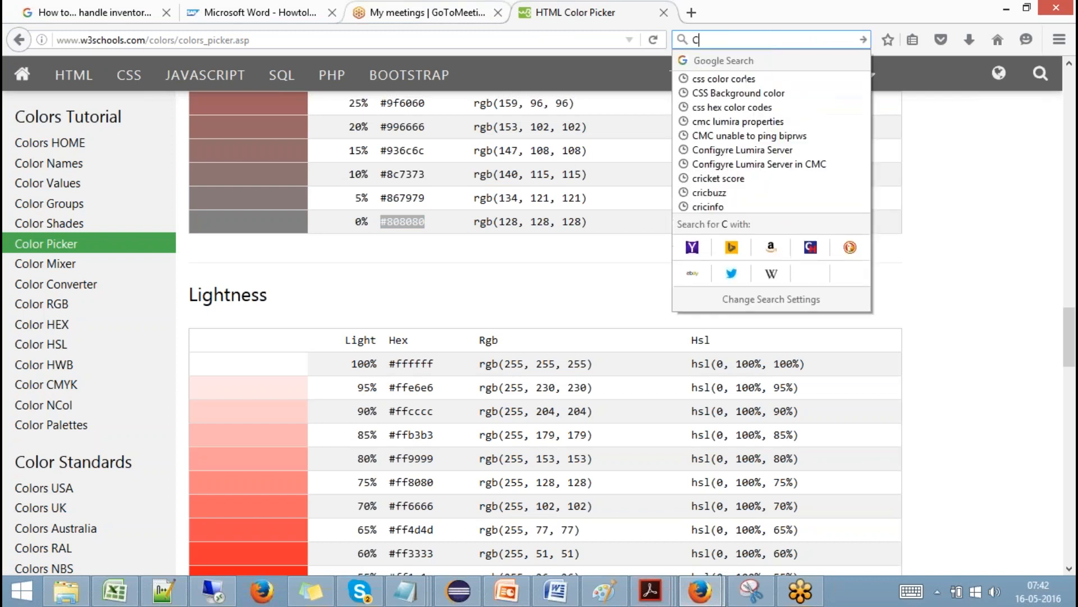
type("SS Text")
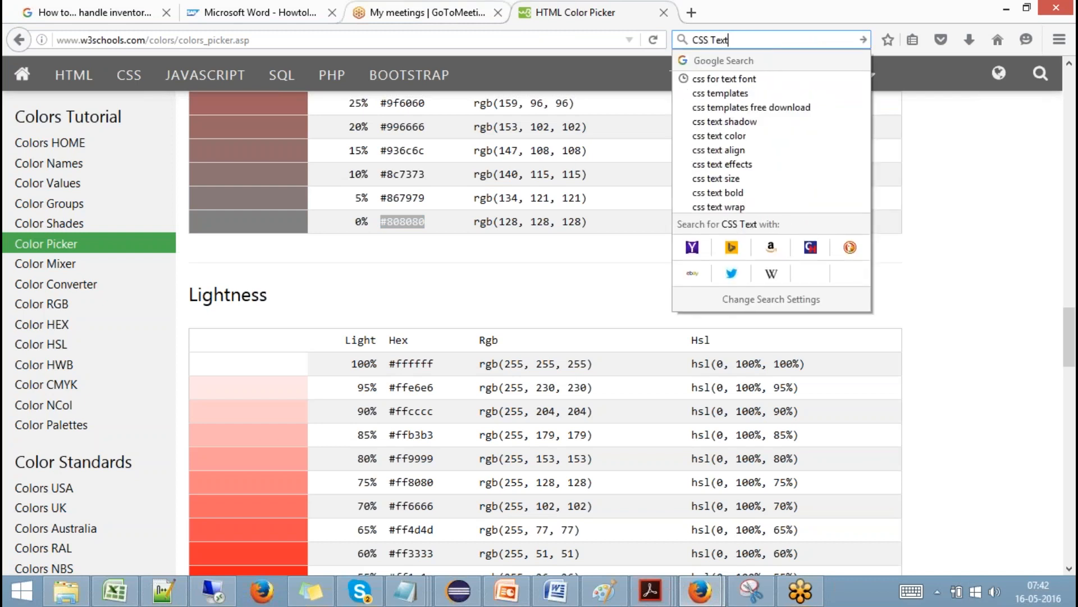
type(" Font")
key("Return")
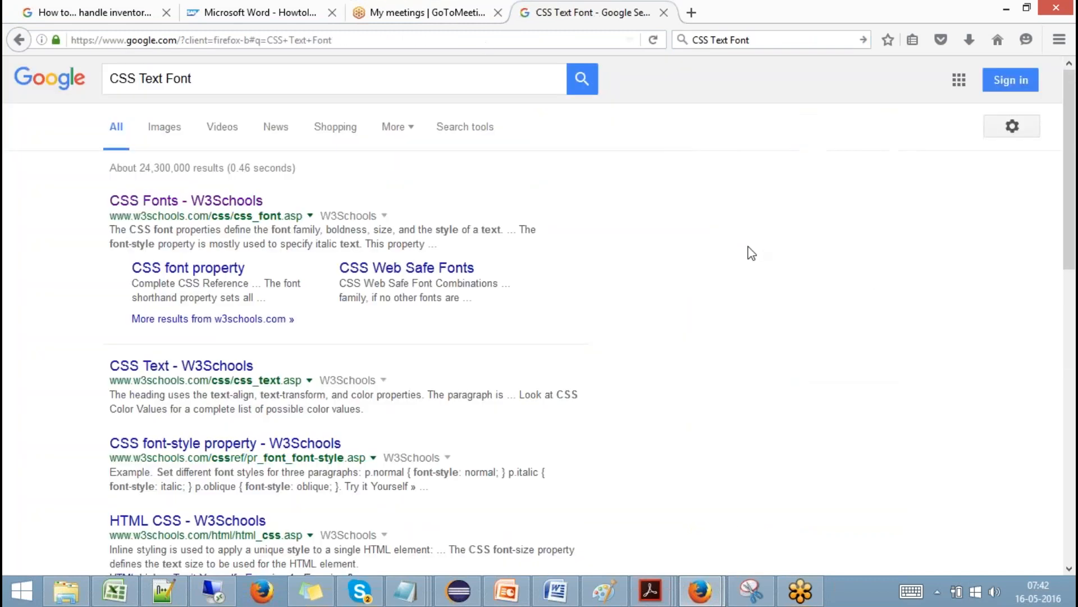
left_click(209, 362)
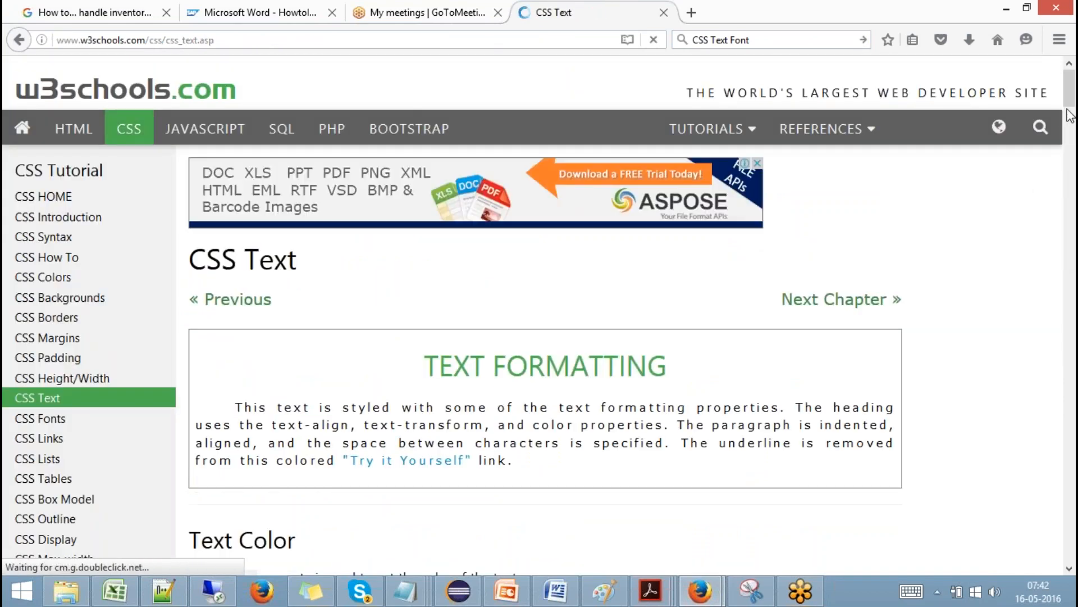
left_click_drag(1071, 90, 1037, 455)
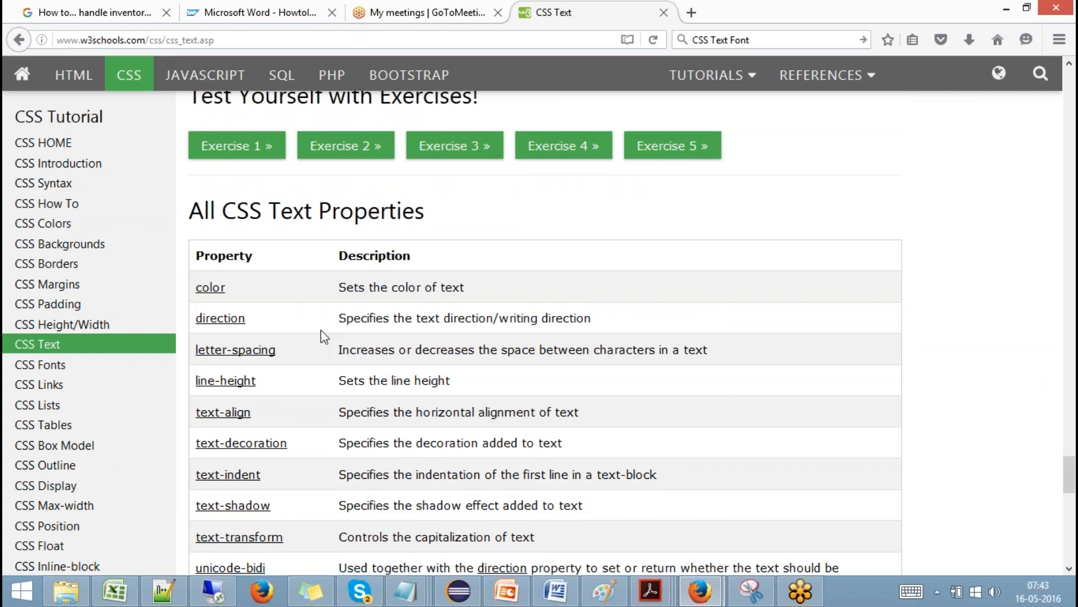
Copy 'color: red;' from the CSS color property page into the title's CSS style.
left_click(211, 289)
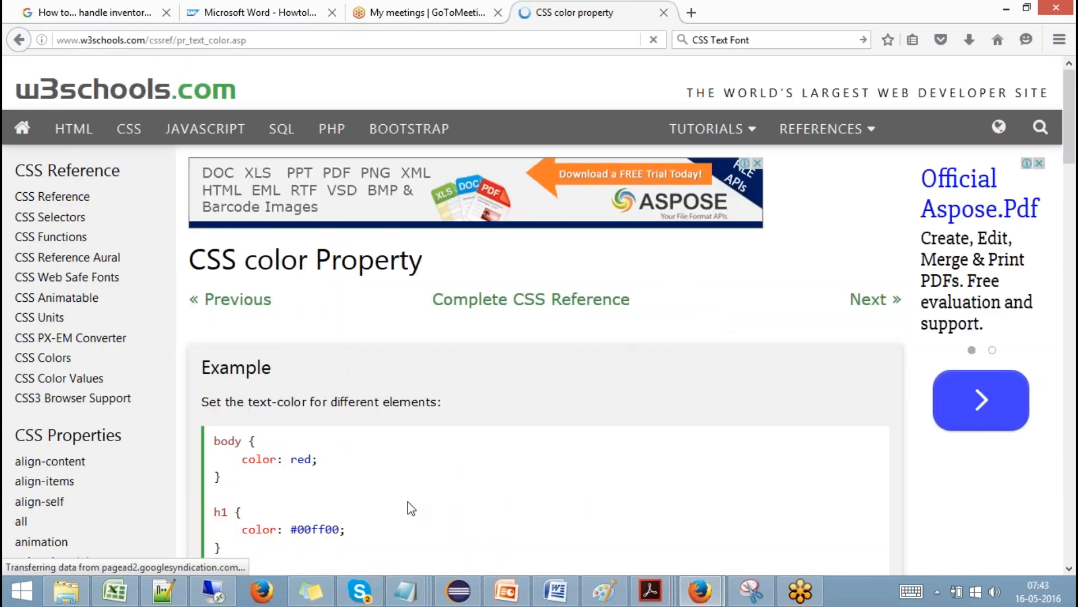
left_click_drag(1069, 145, 1068, 171)
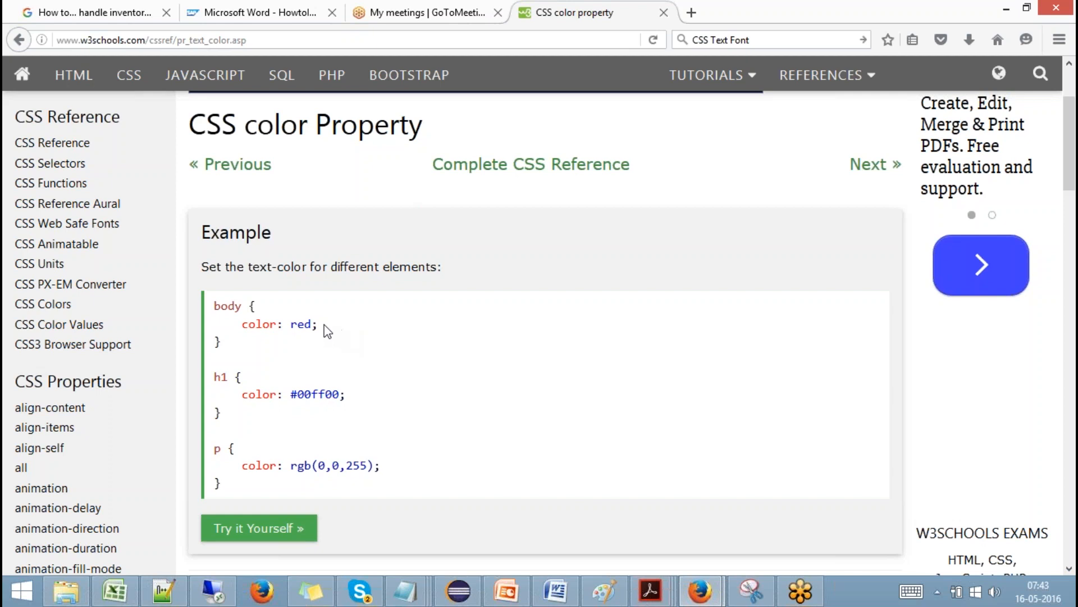
left_click_drag(326, 330, 241, 330)
key("ctrl+c")
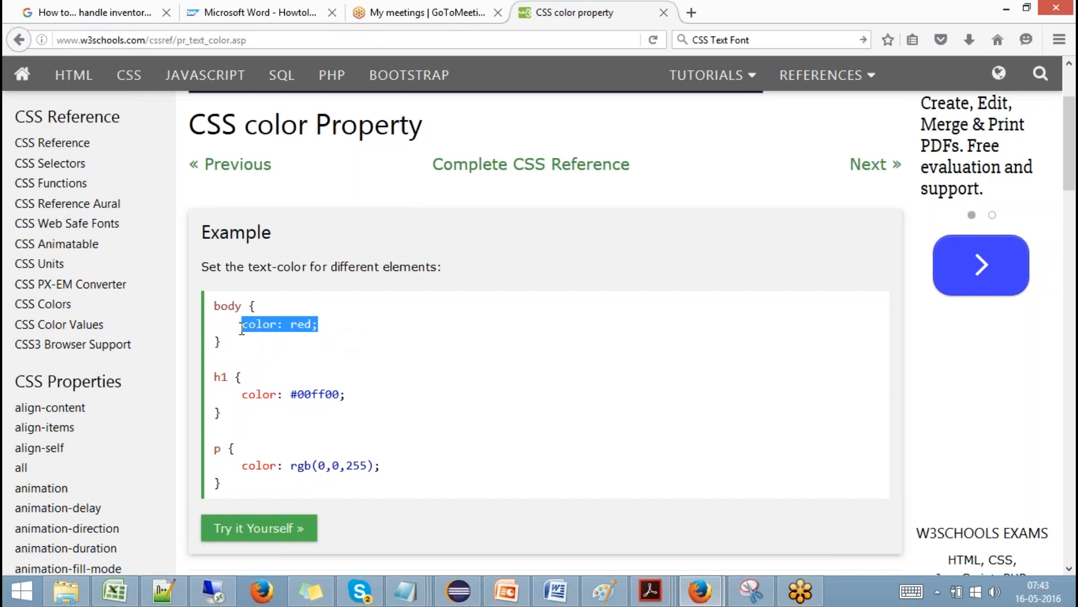
left_click(214, 589)
key("ctrl+v")
left_click(977, 556)
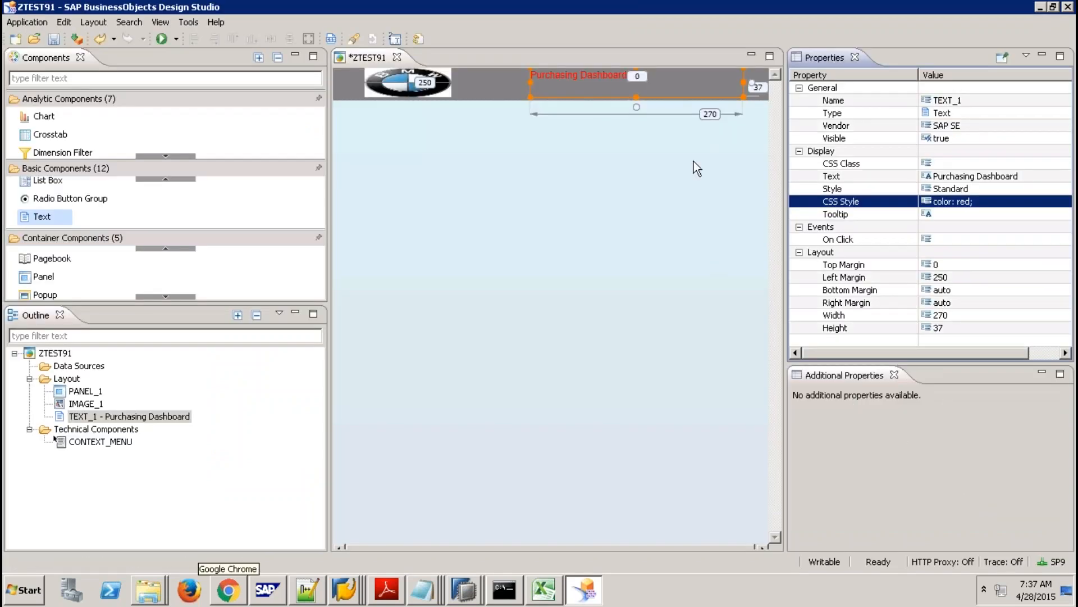
Search the web for 'CSS Text Font size'.
mouse_move(599, 6)
left_click(546, 12)
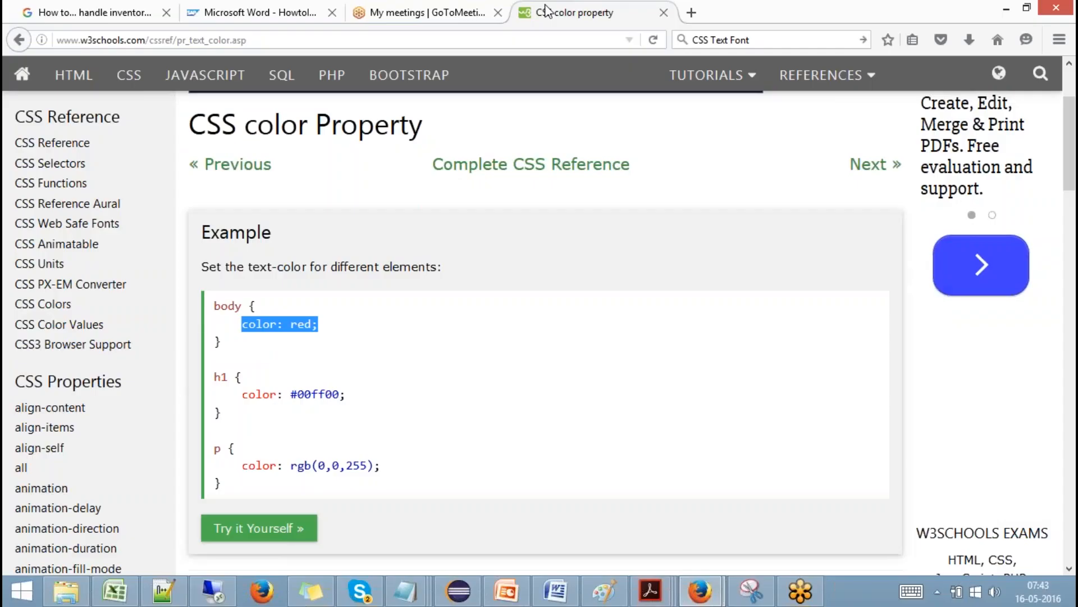
left_click(765, 41)
left_click(765, 41)
key("BackSpace")
type("t size")
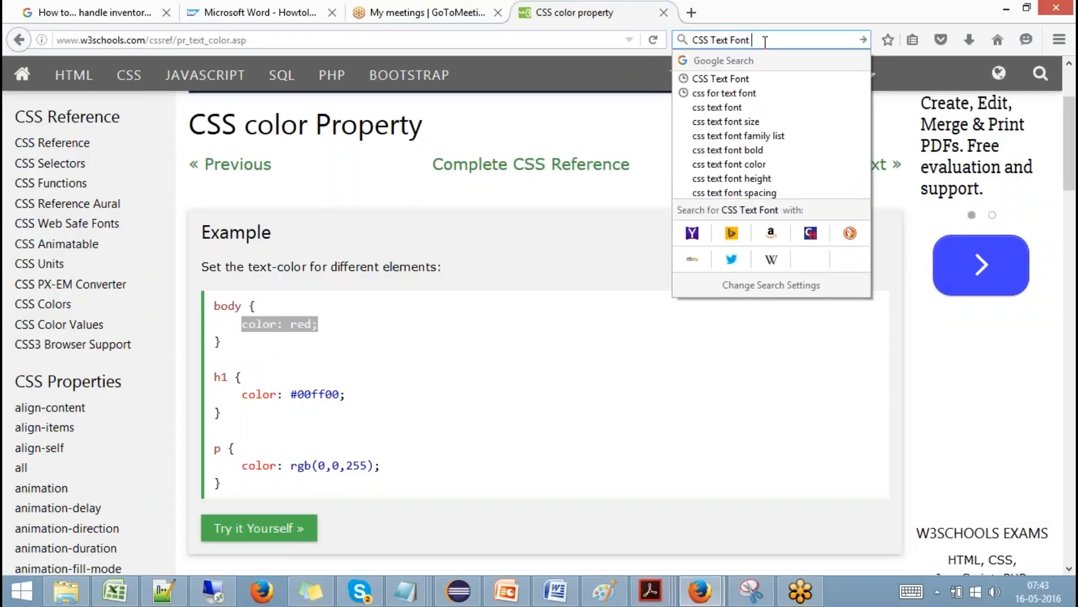
key("Return")
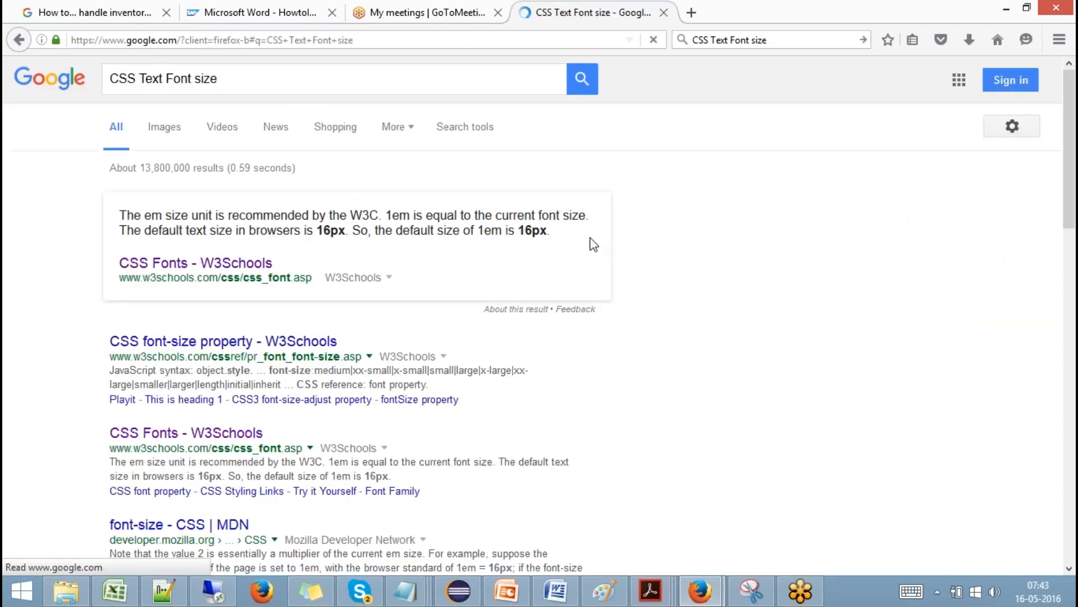
Select the 'font-size: 200%' example on the w3schools font-size page and return to Design Studio.
left_click(228, 344)
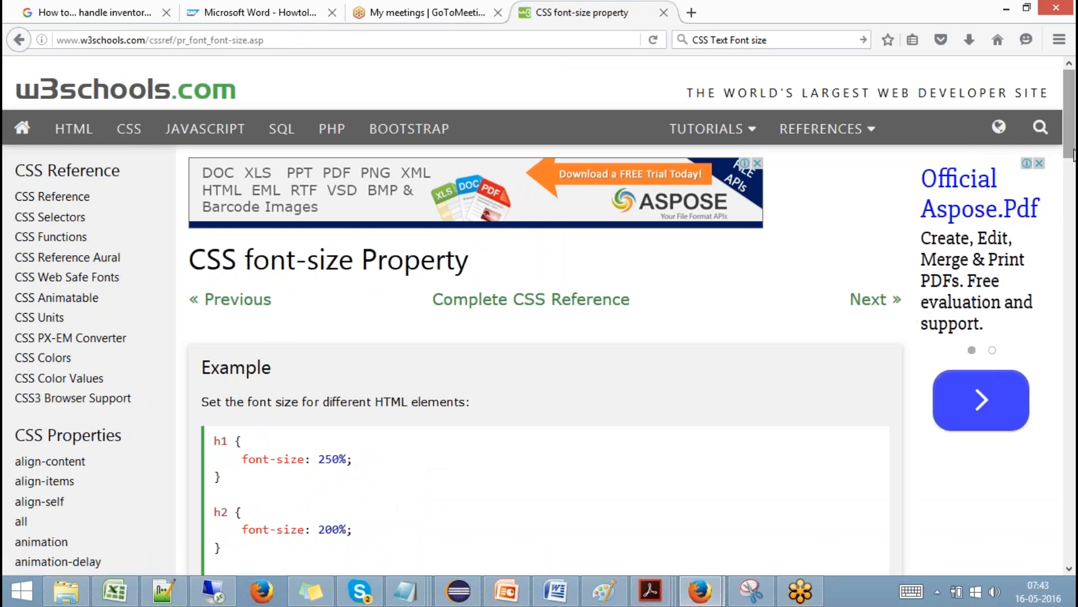
left_click_drag(1072, 156, 1072, 183)
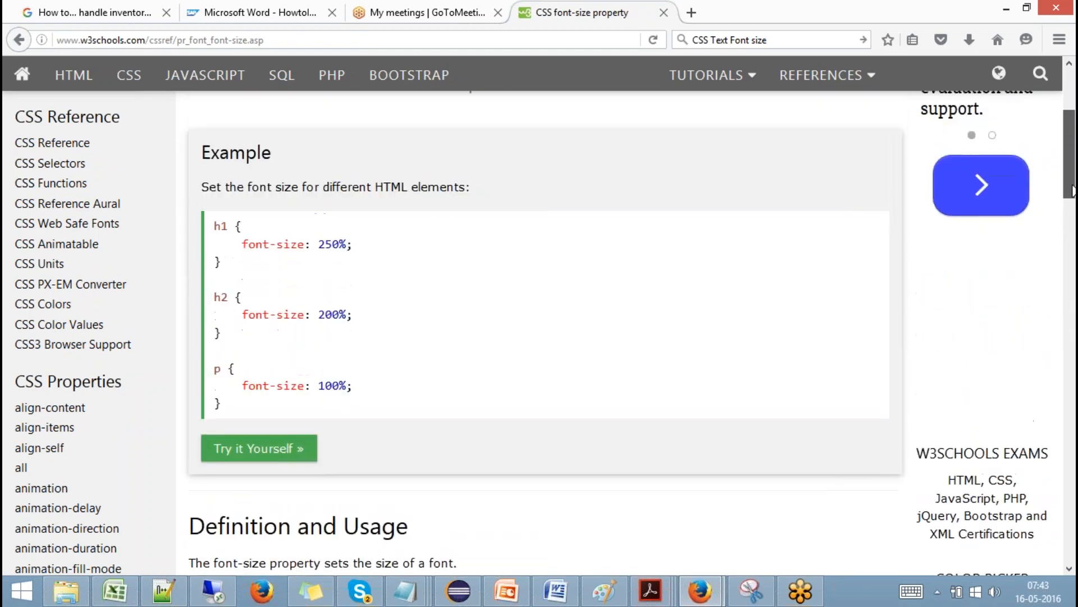
left_click_drag(346, 315, 243, 315)
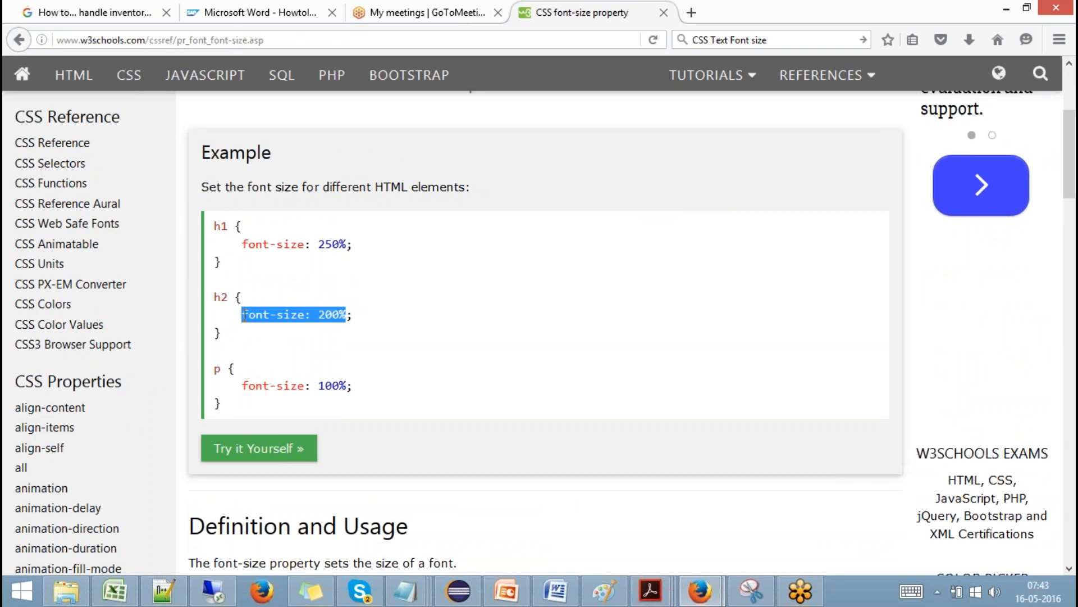
left_click(213, 590)
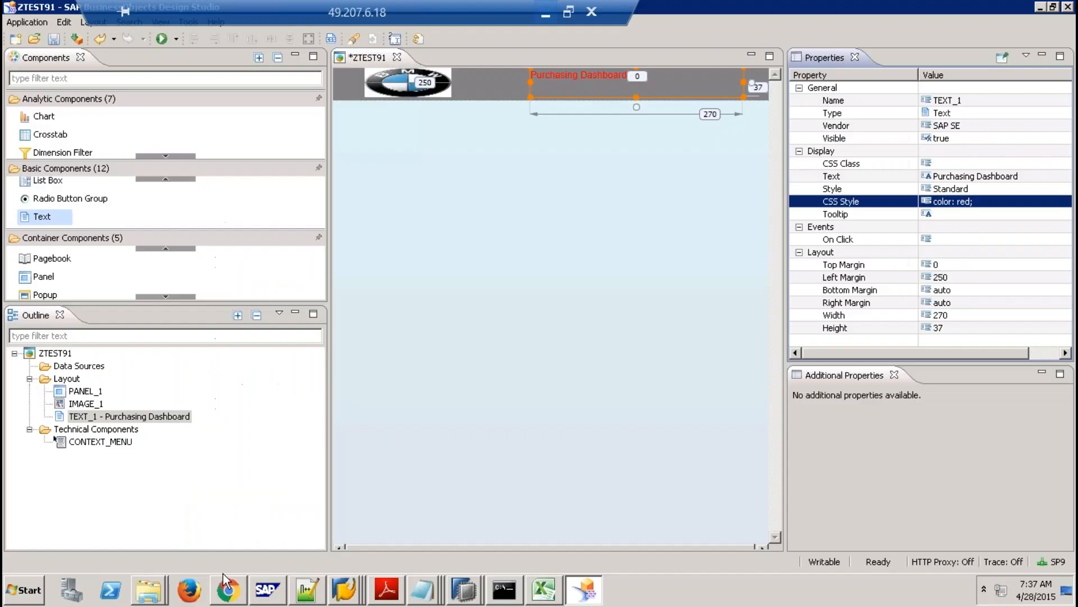
Add 'font-size: 200%;' on a new line after 'color: red;' in the title's CSS style.
left_click(989, 201)
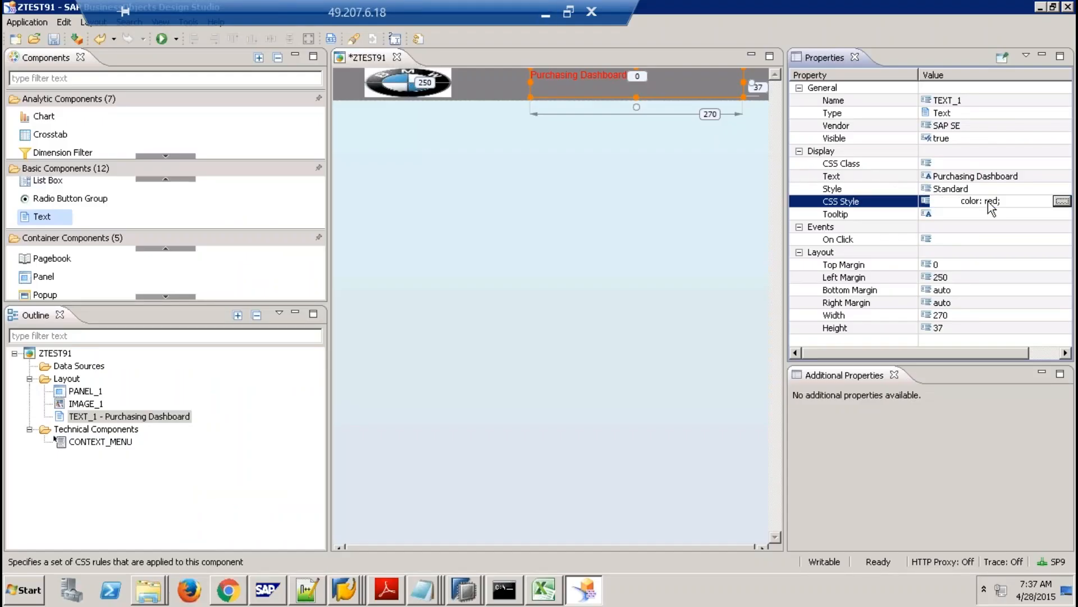
left_click(1062, 201)
left_click(339, 58)
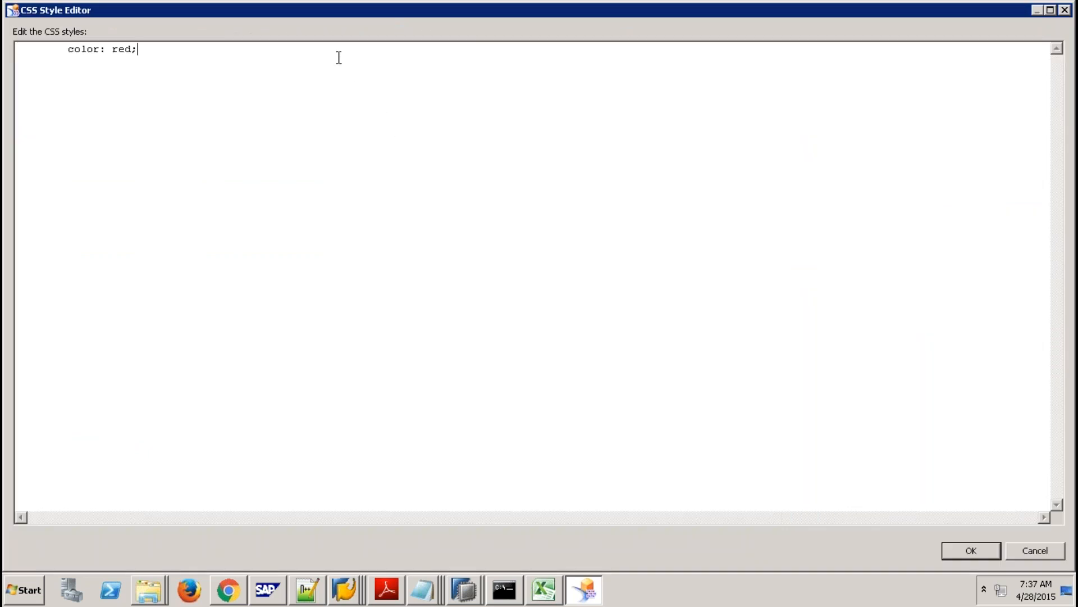
key("Return")
type("font-size: 200%;")
left_click(980, 554)
left_click(584, 208)
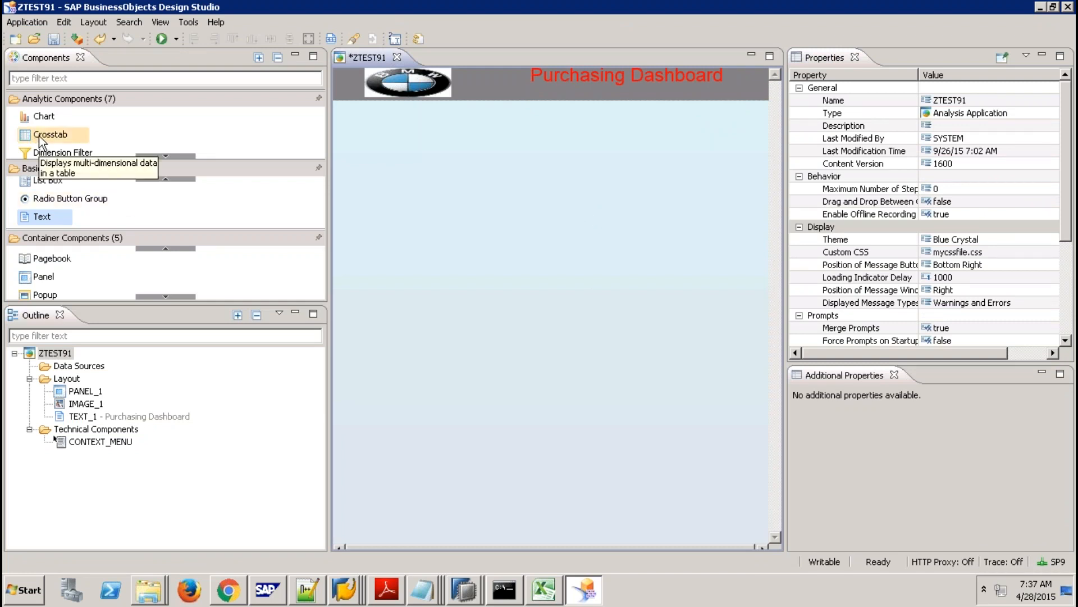
Drag a crosstab onto the canvas and give it left margin 1 and top margin 41.
left_click_drag(38, 136, 375, 136)
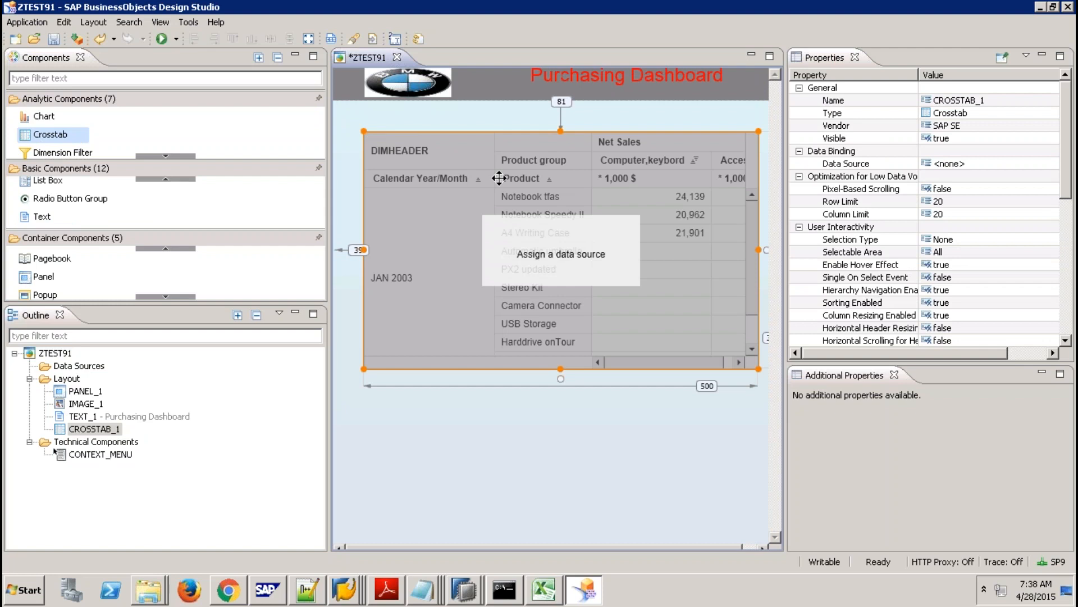
left_click(1067, 267)
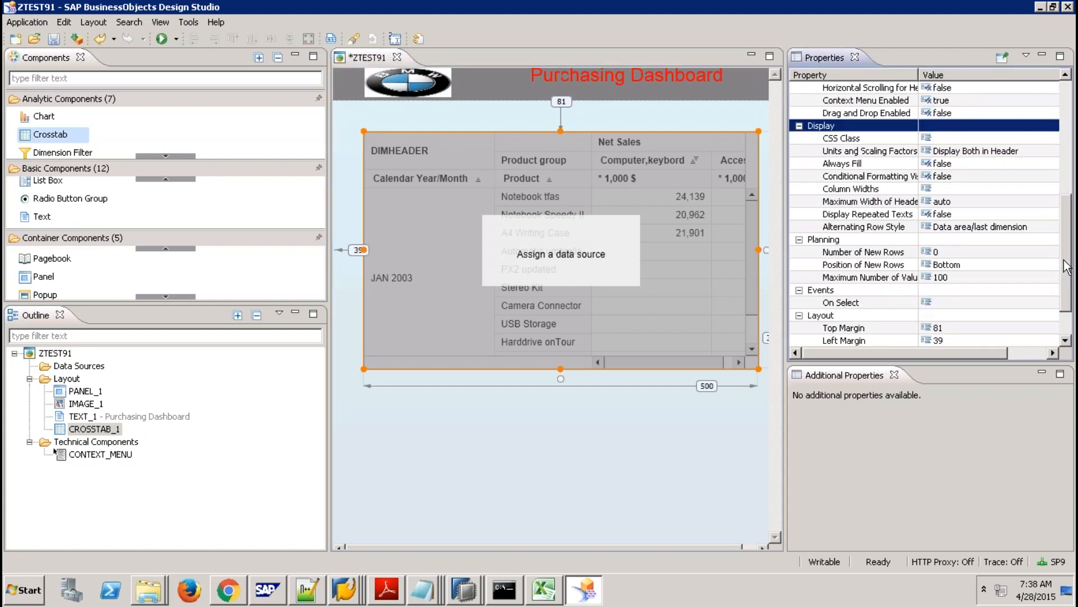
left_click_drag(1067, 220, 1068, 293)
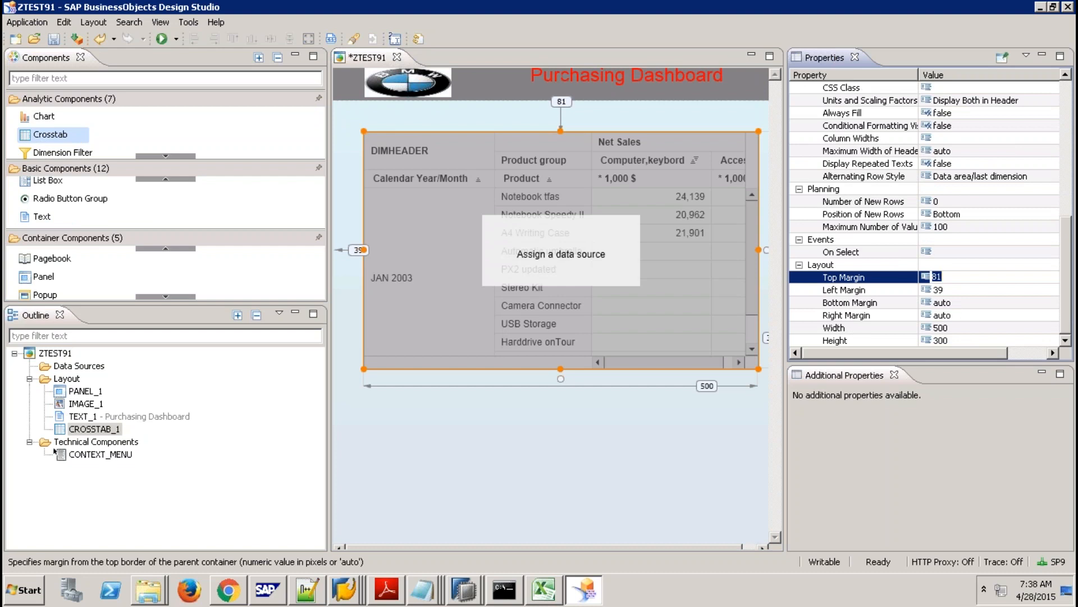
type("1")
key("Return")
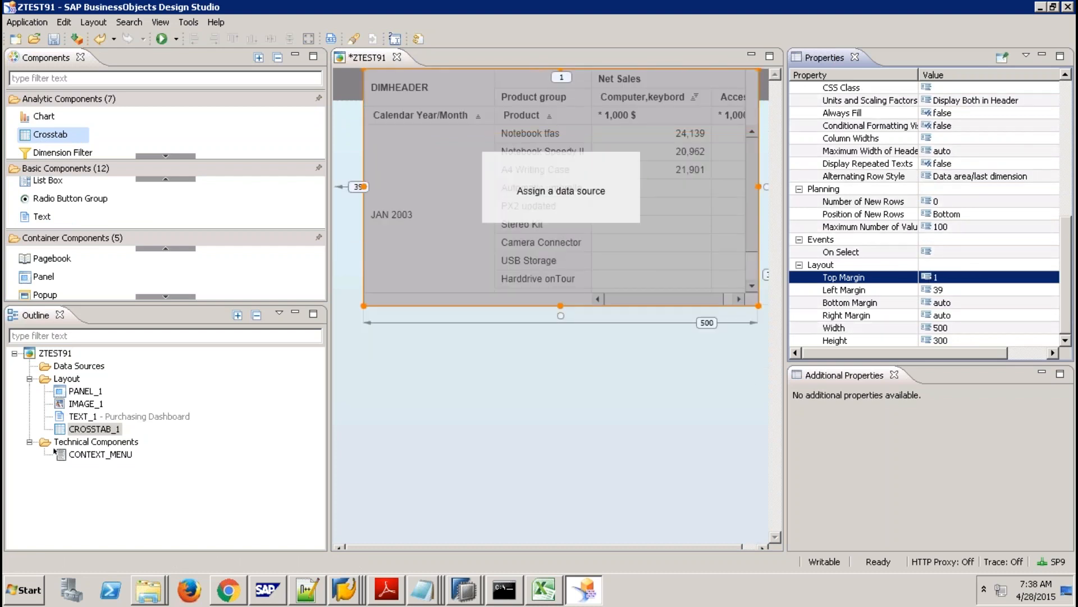
left_click(948, 290)
type("1")
key("Return")
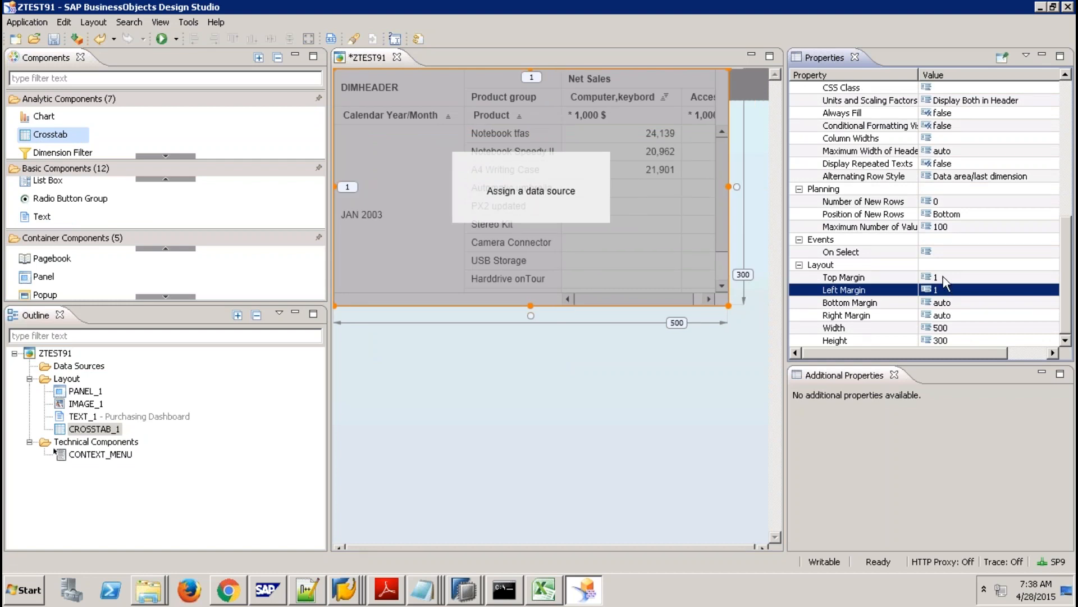
left_click(943, 277)
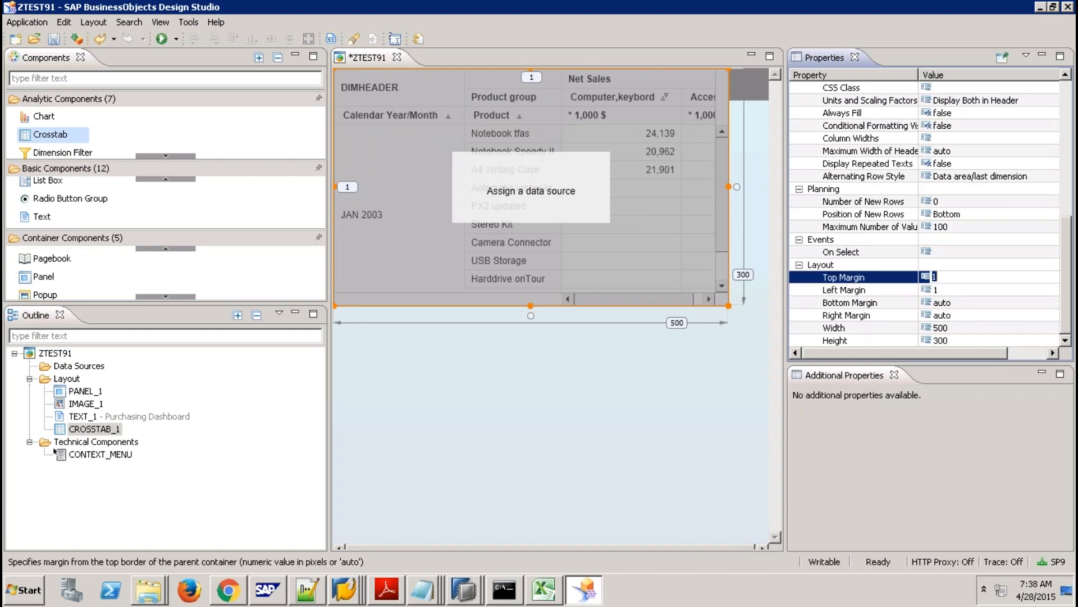
type("41")
key("Return")
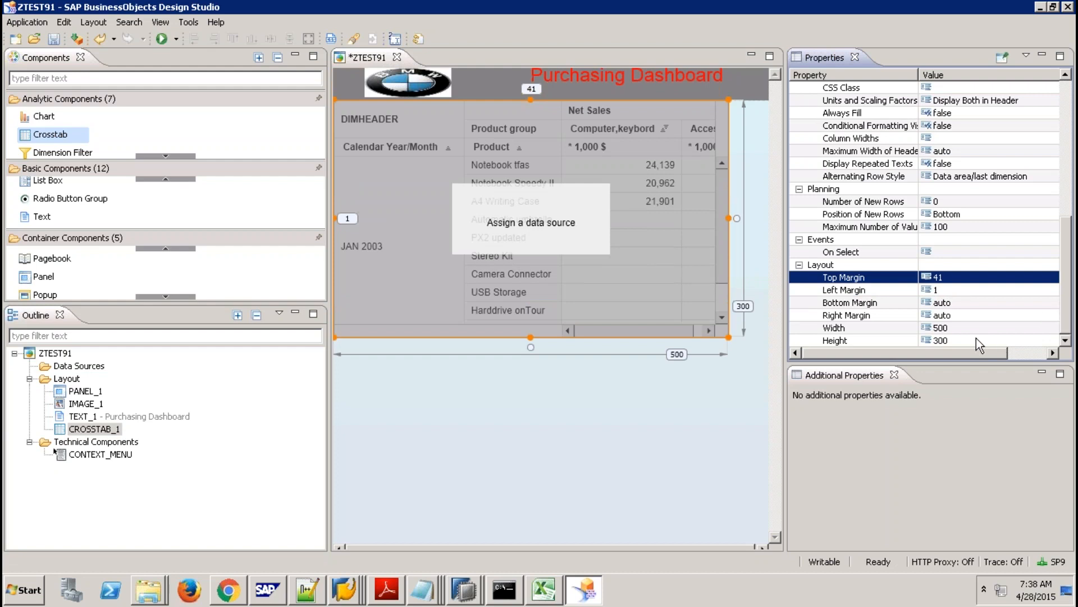
Set the crosstab width to auto with right and bottom margins of 0.
left_click(955, 328)
type("auto")
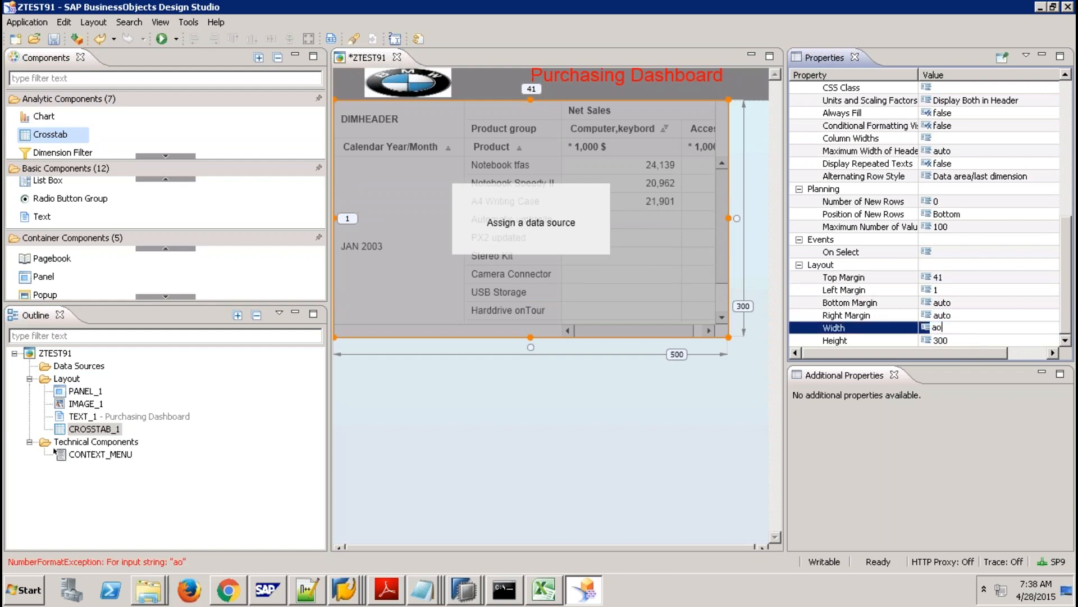
key("BackSpace")
key("BackSpace")
key("BackSpace")
type("uto")
key("Return")
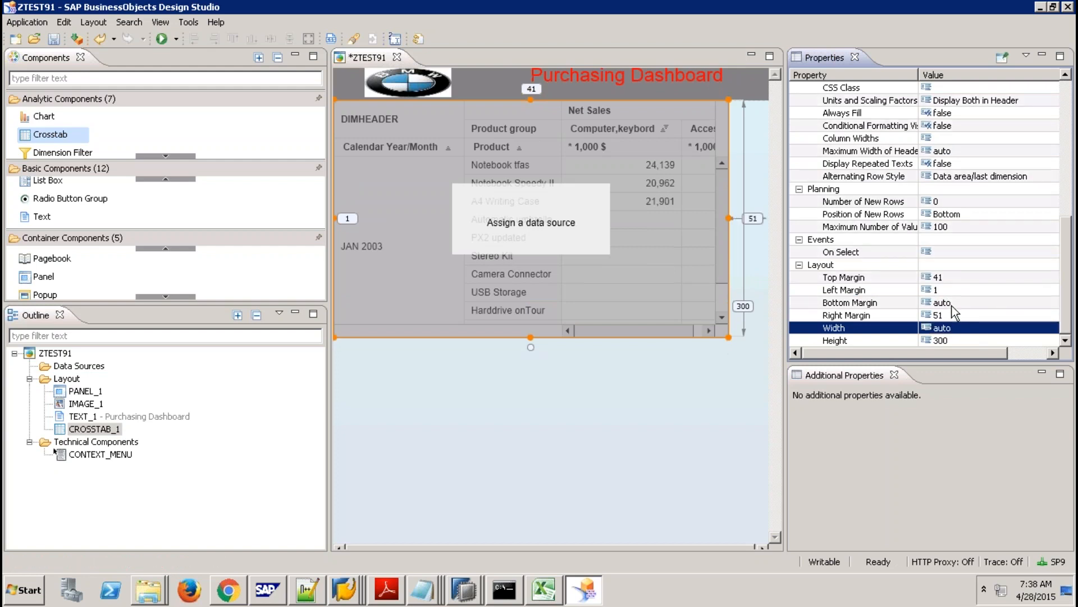
left_click(955, 315)
type("0")
key("Return")
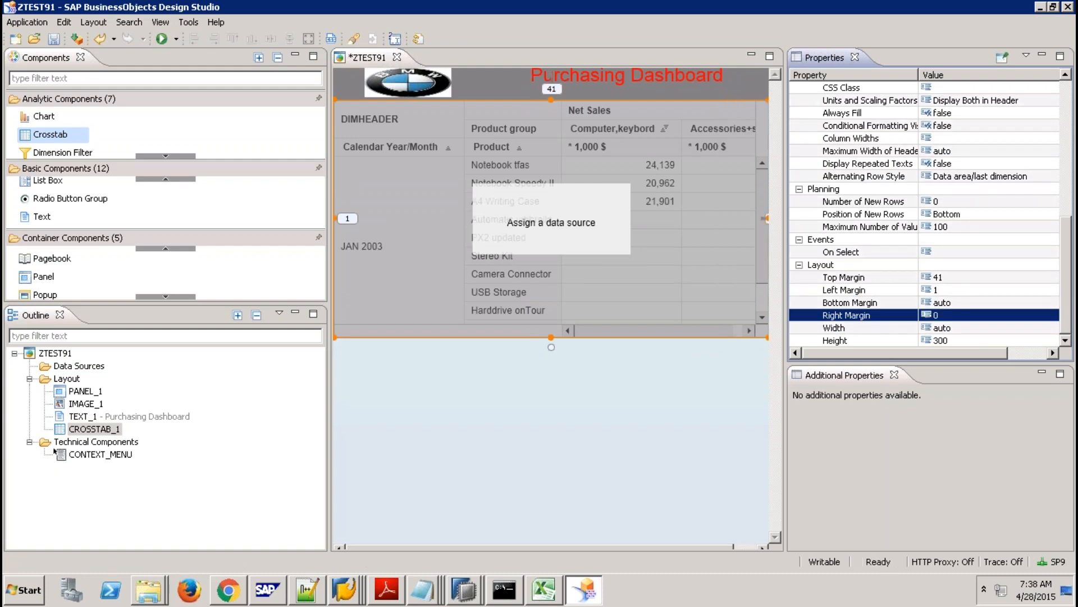
left_click(955, 302)
type("0")
key("Return")
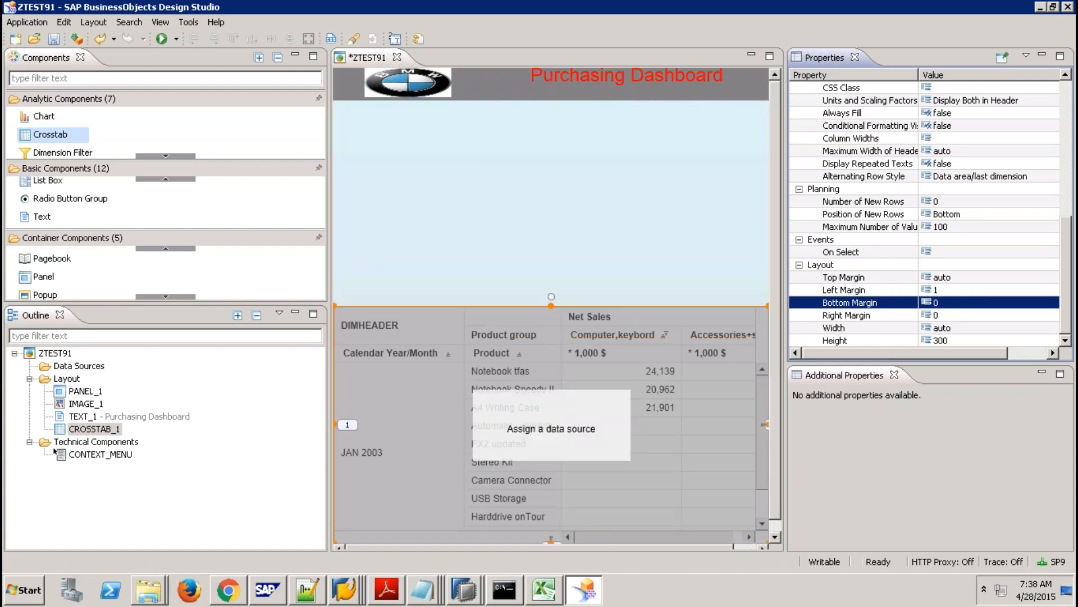
Set the crosstab height to auto and reconfirm its top margin of 41.
left_click(949, 338)
type("a")
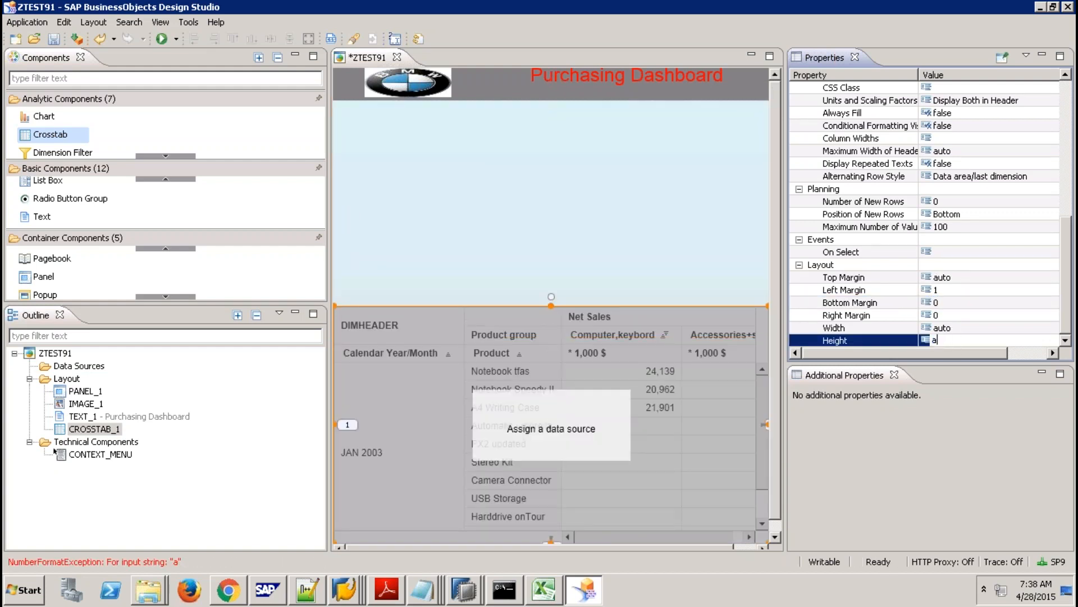
type("uto")
key("Return")
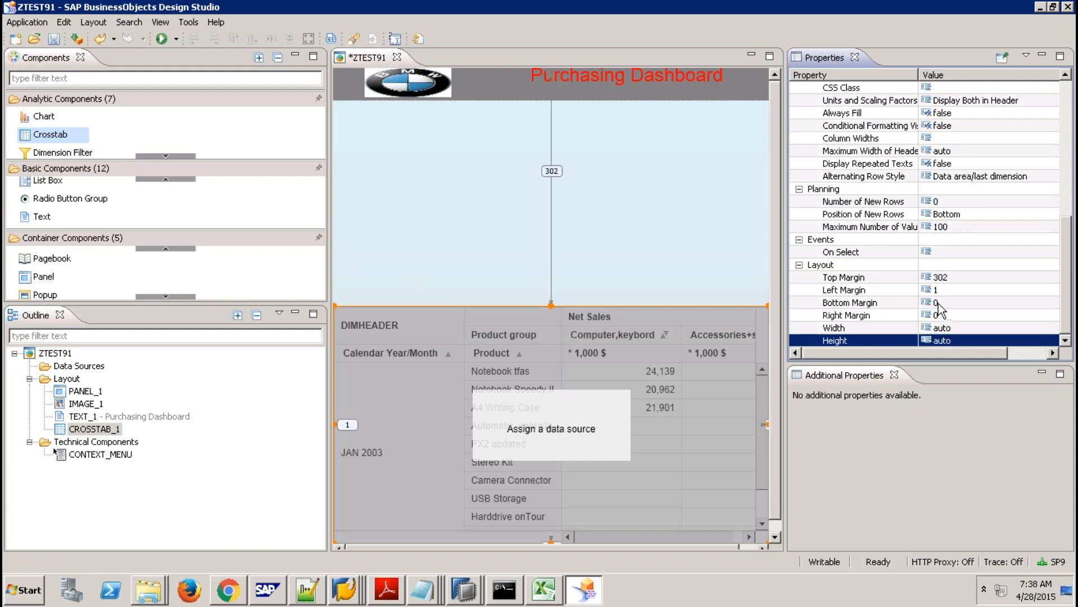
left_click(943, 279)
type("41")
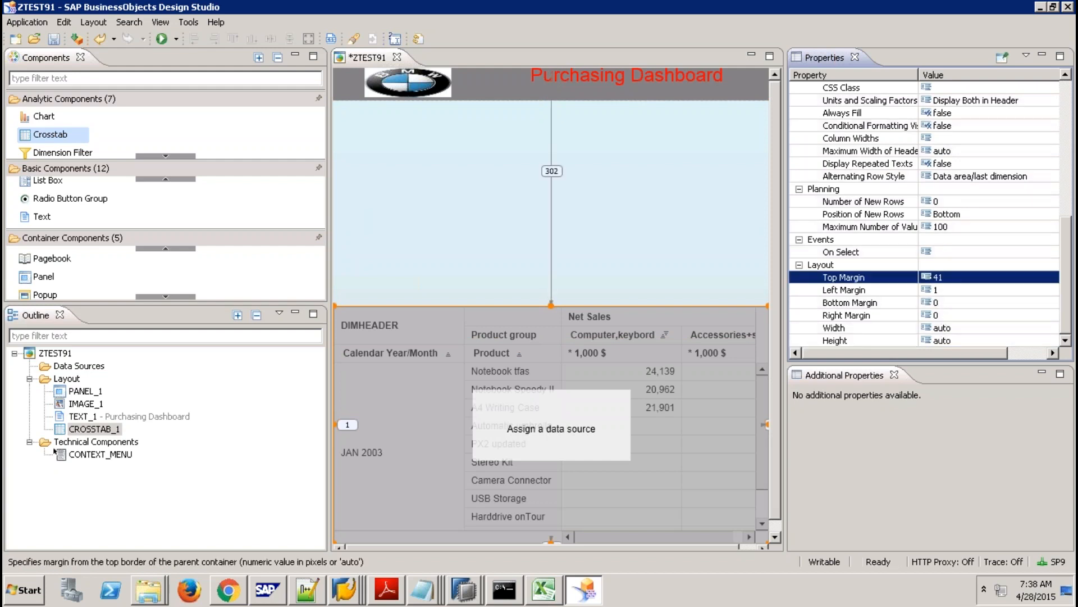
key("Return")
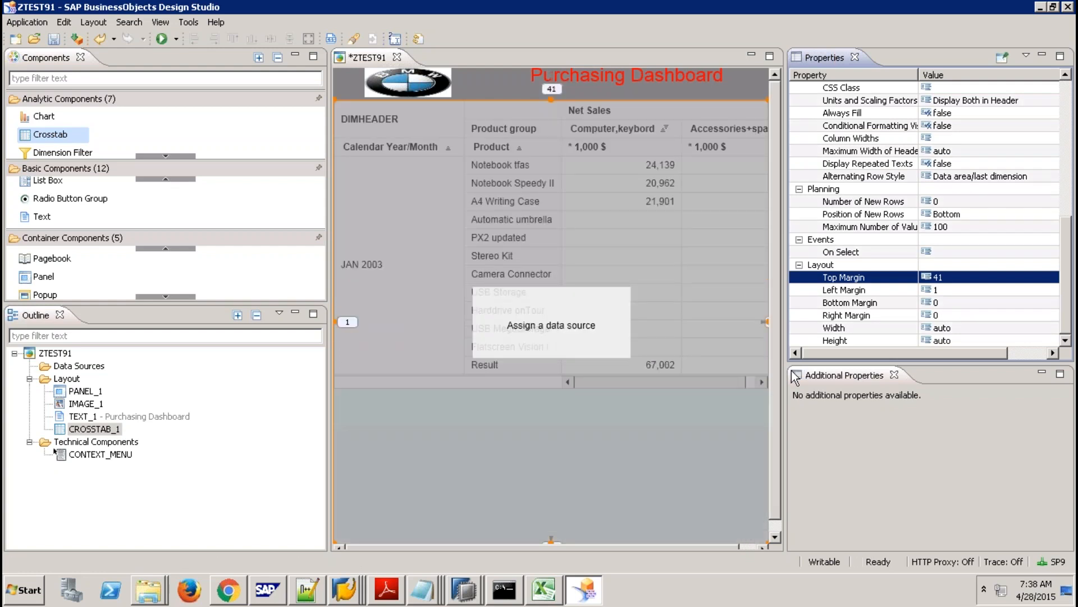
Start adding a data source and browse to sap/hana/democontent/epm/models.
right_click(87, 367)
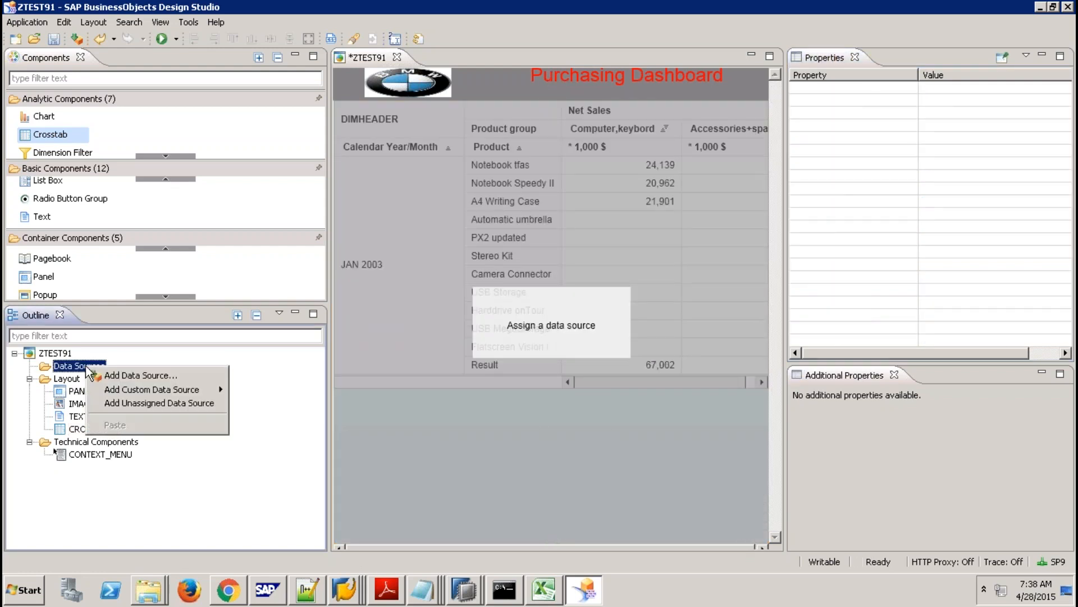
left_click(127, 374)
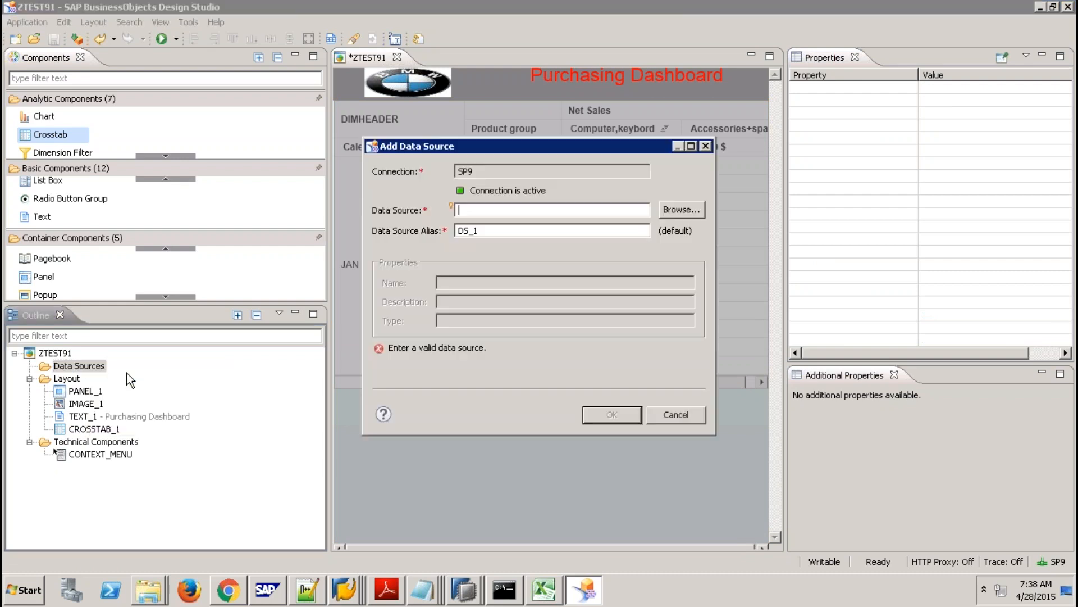
left_click(679, 212)
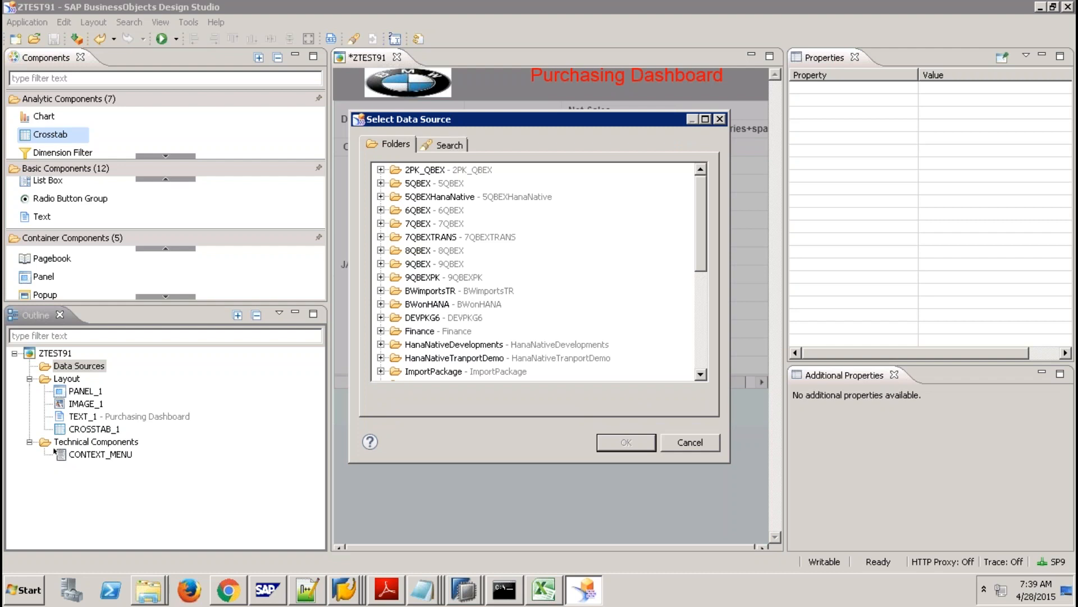
left_click(699, 312)
left_click(381, 290)
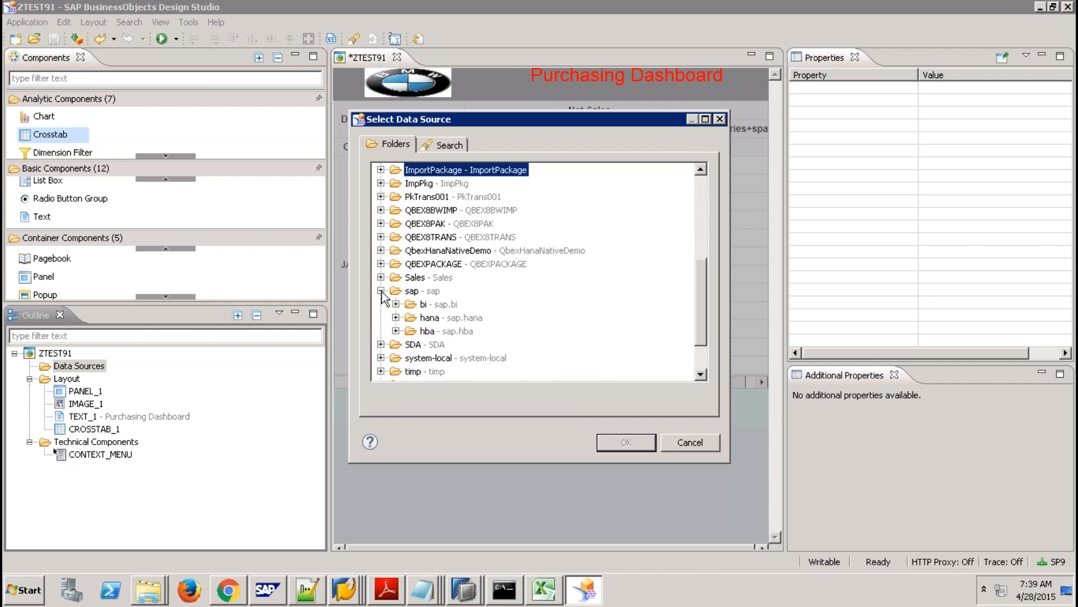
left_click(395, 318)
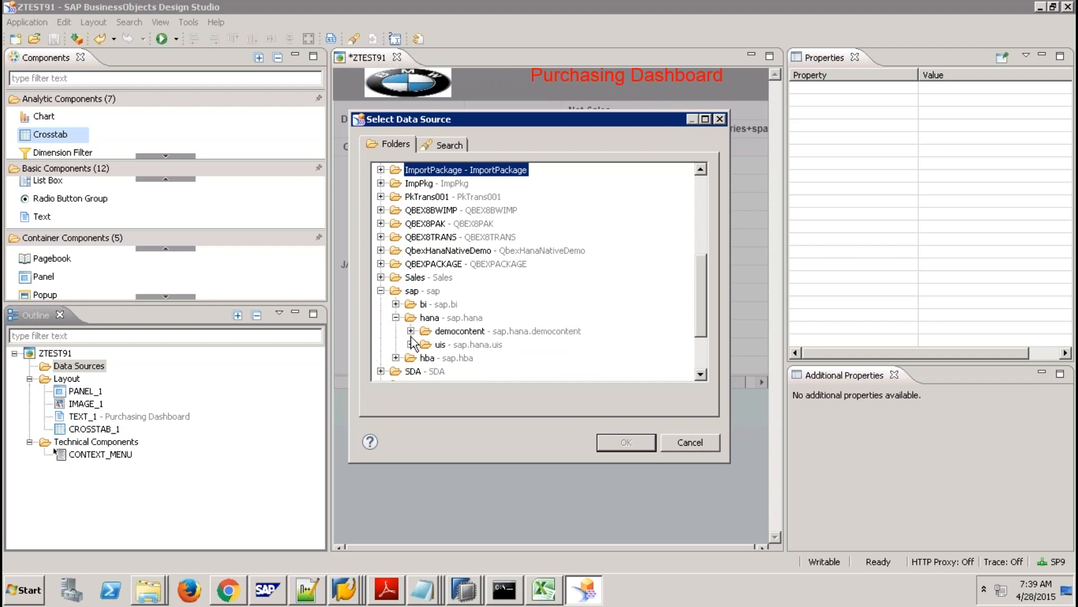
left_click(410, 331)
left_click(426, 344)
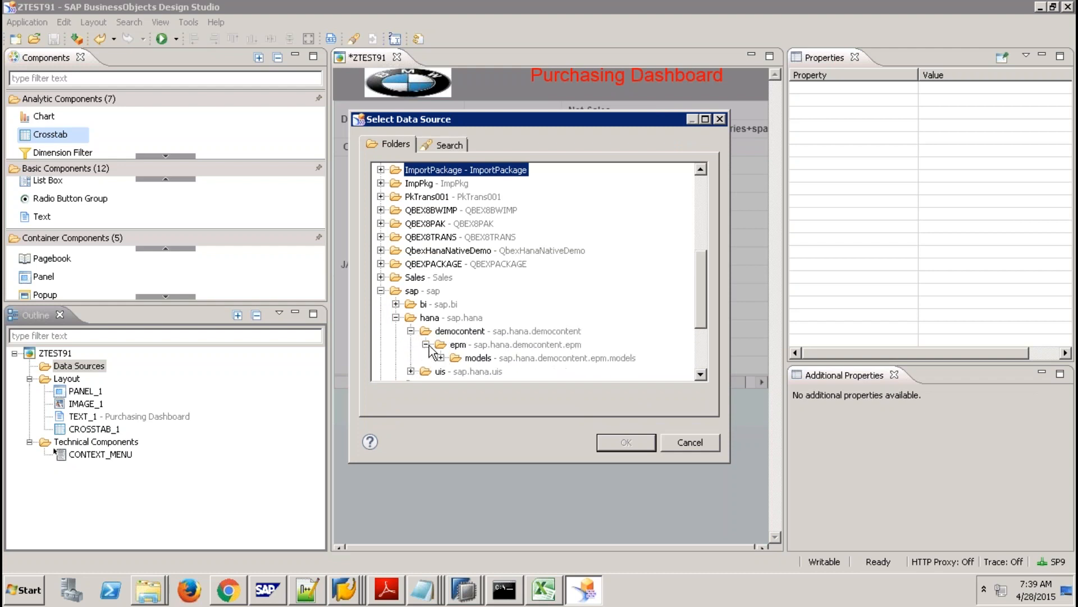
left_click(441, 358)
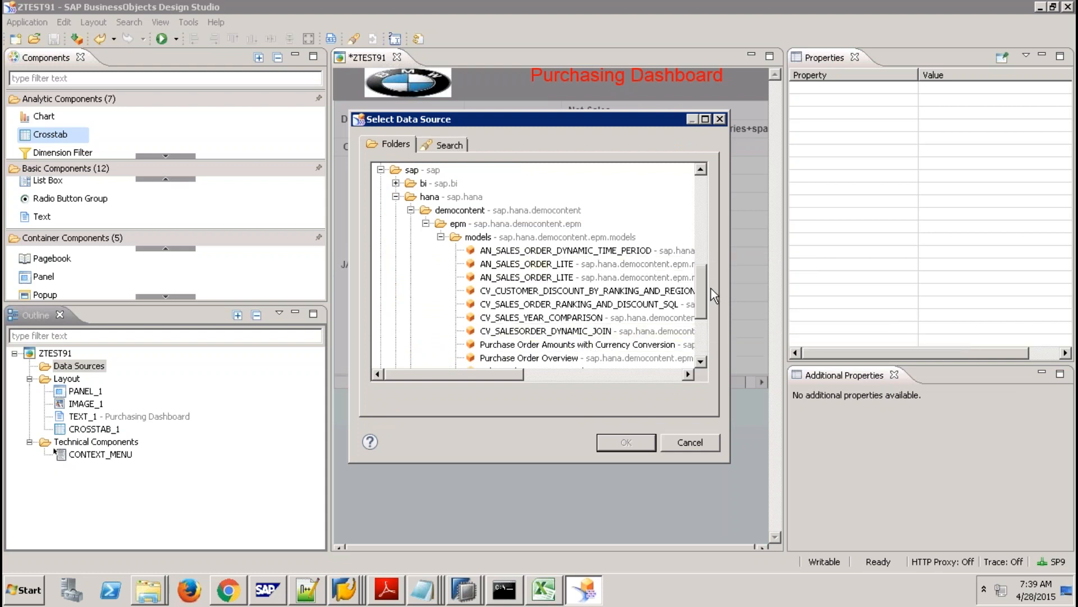
Add Purchase Order Overview as DS_1 and open its Edit Initial View dialog.
left_click_drag(703, 291, 699, 308)
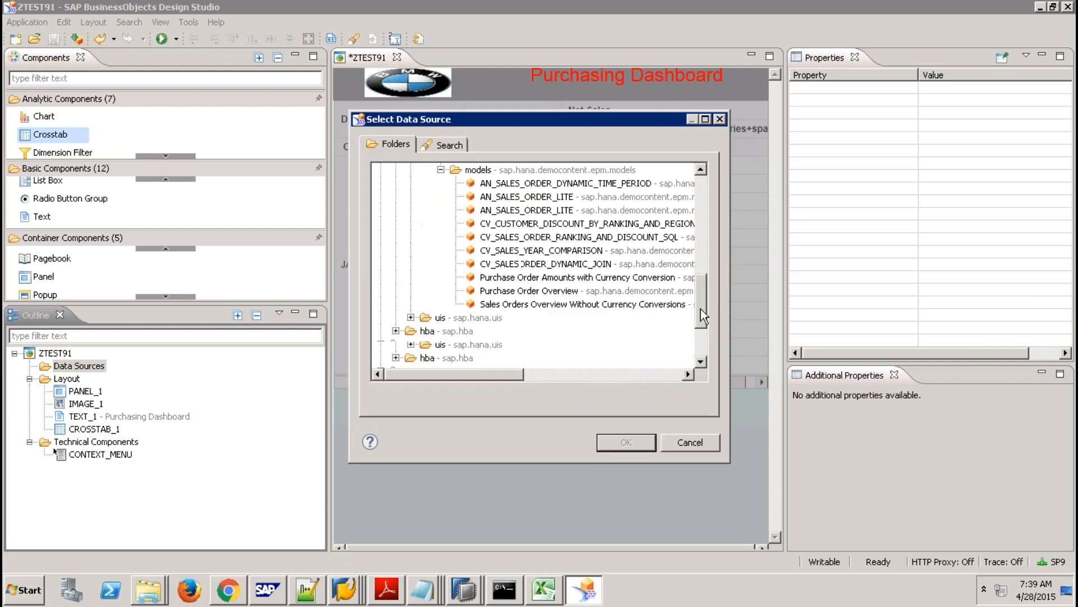
left_click(587, 292)
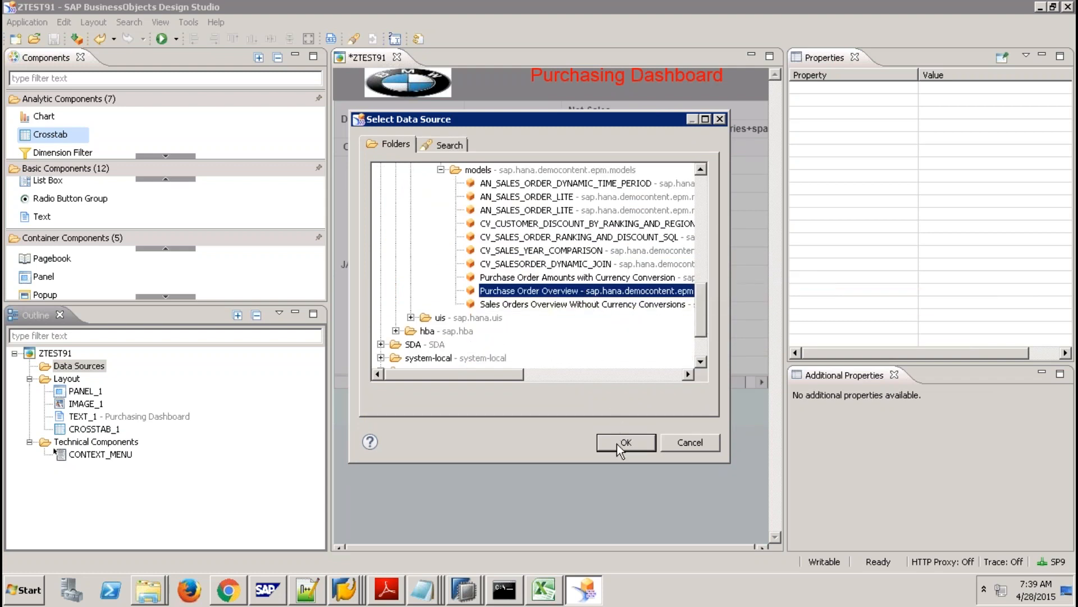
left_click(619, 444)
left_click(609, 420)
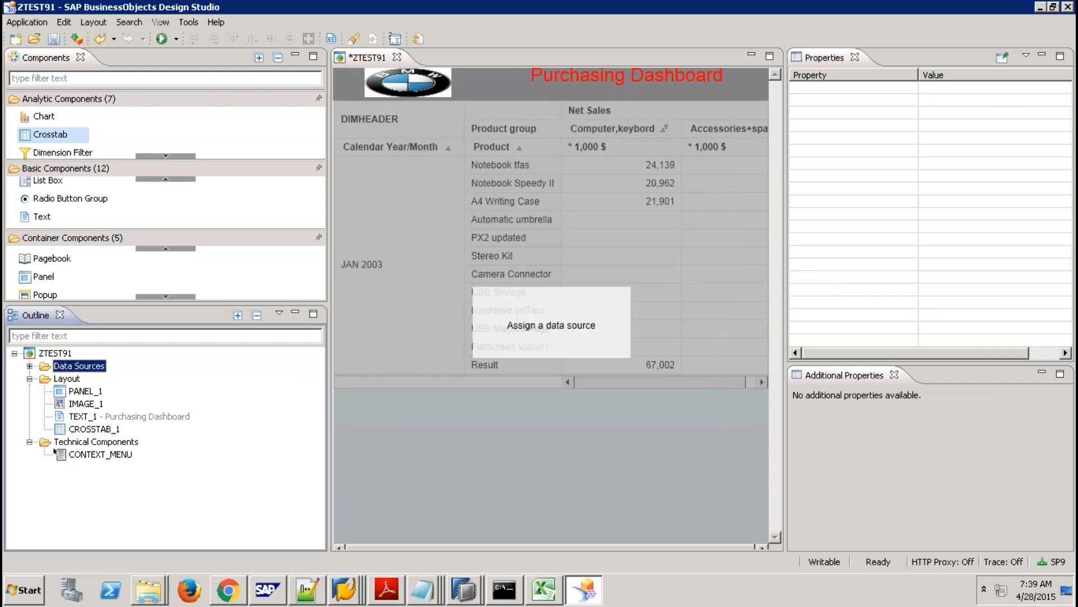
right_click(228, 376)
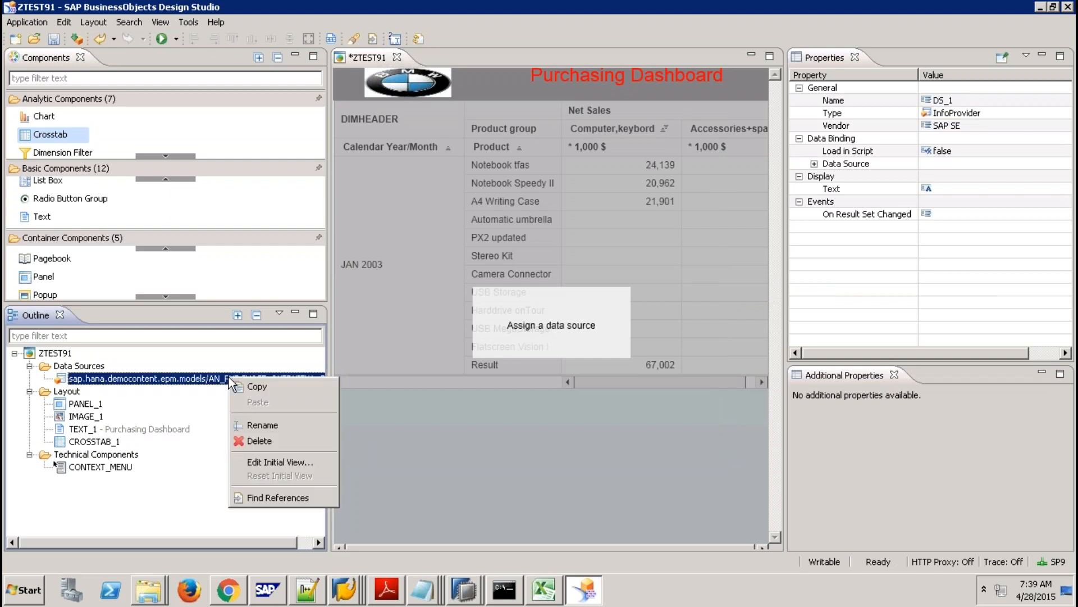
left_click(285, 463)
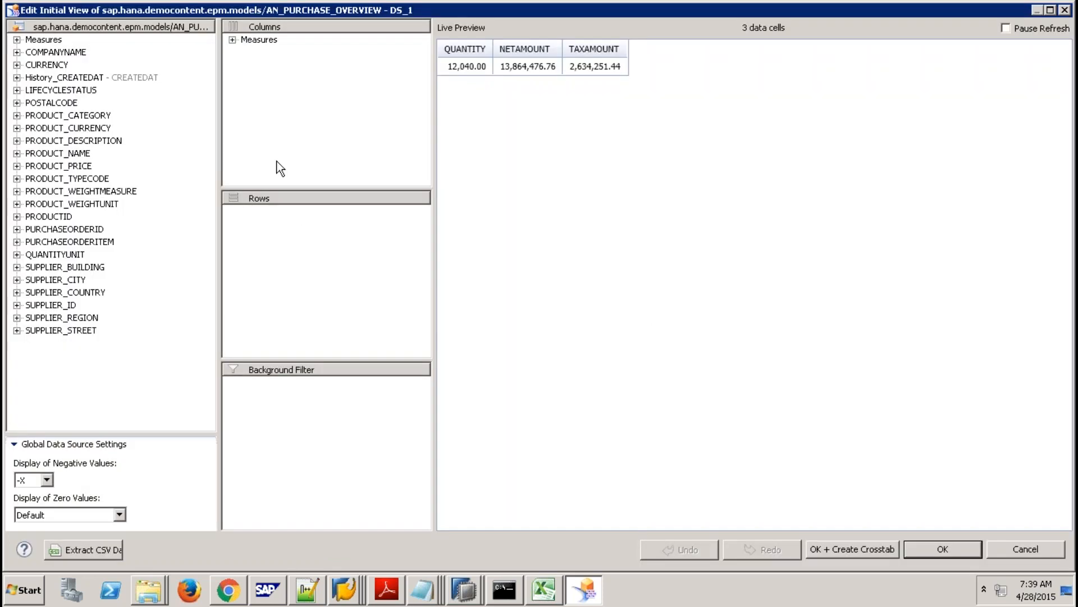
Put COMPANYNAME into the rows of DS_1's initial view and select CROSSTAB_1.
left_click_drag(67, 52, 258, 213)
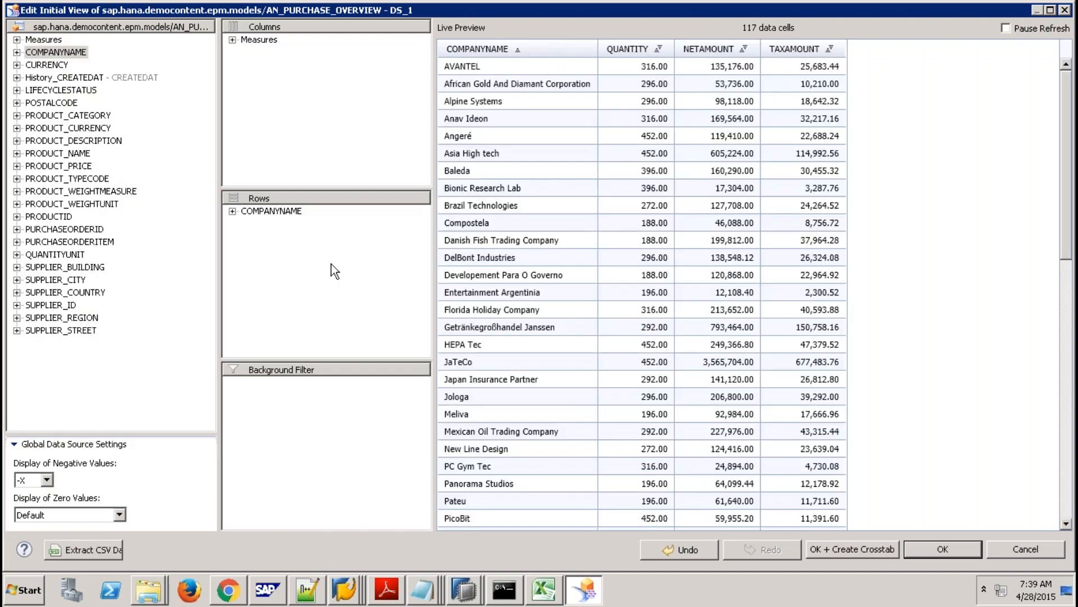
left_click(914, 545)
left_click(348, 350)
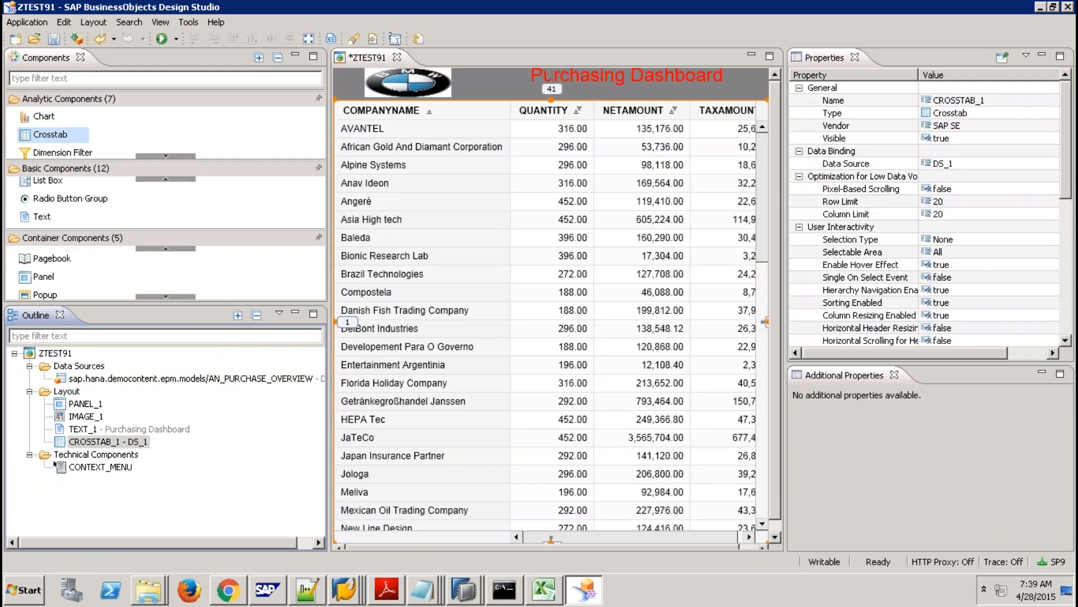
Execute the dashboard locally, scroll the crosstab to its Total Result, and return to Design Studio.
left_click(162, 40)
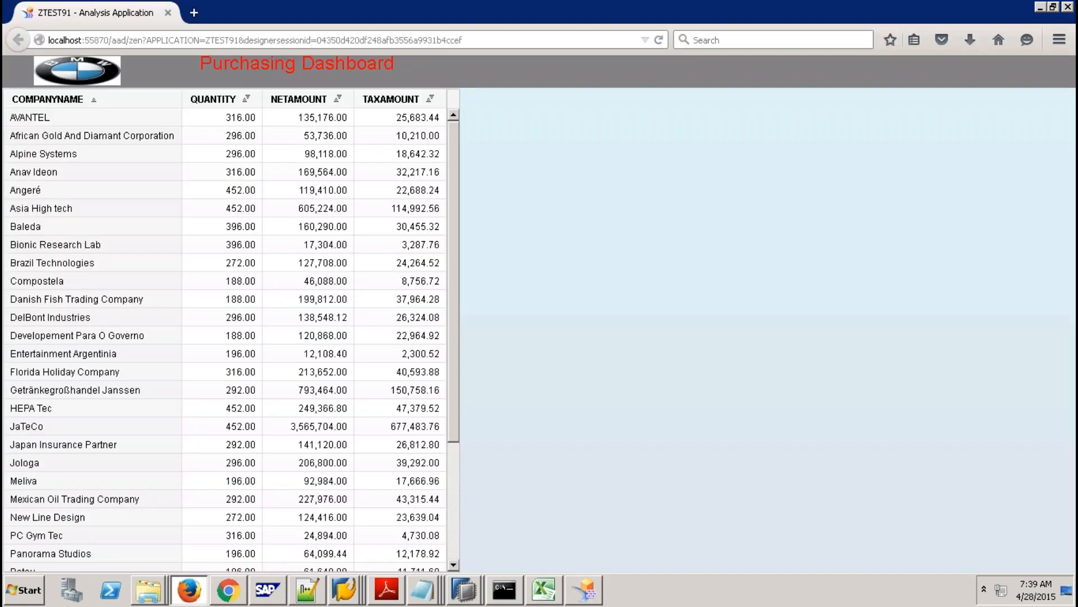
left_click(450, 479)
left_click_drag(450, 478, 456, 554)
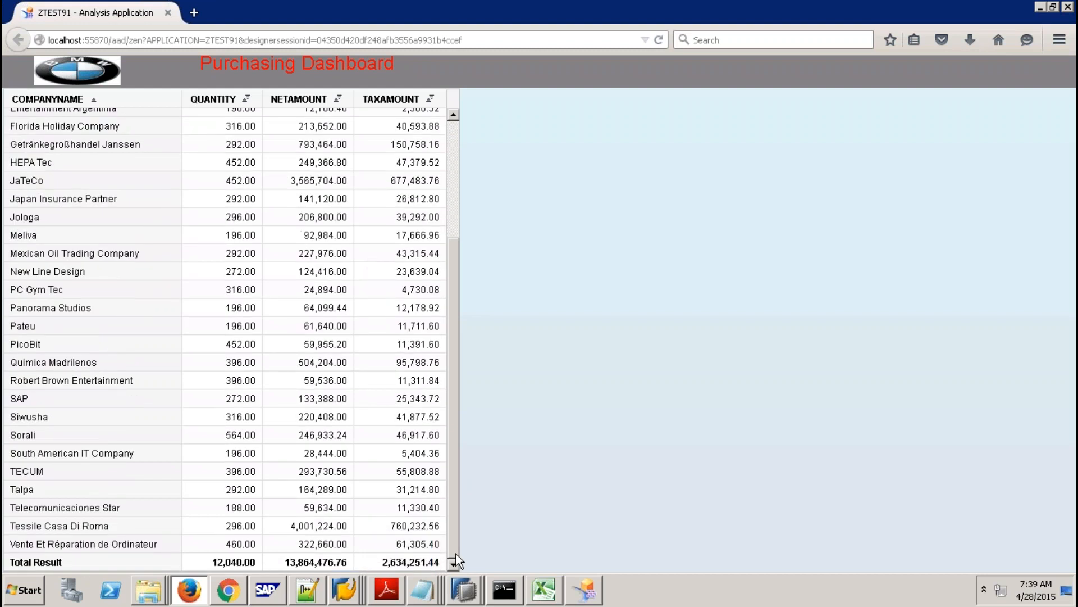
left_click(585, 591)
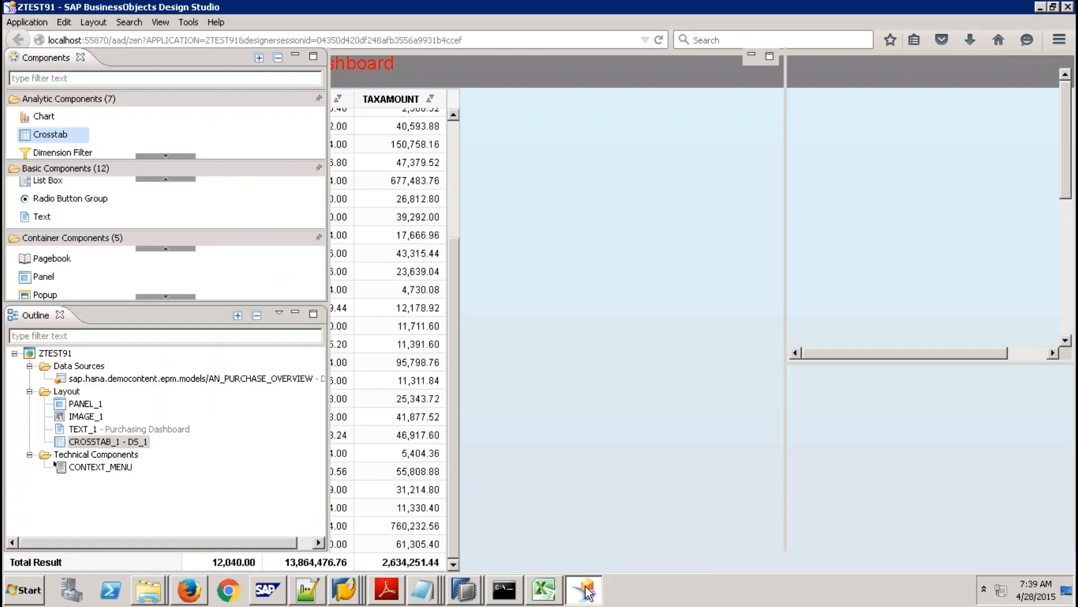
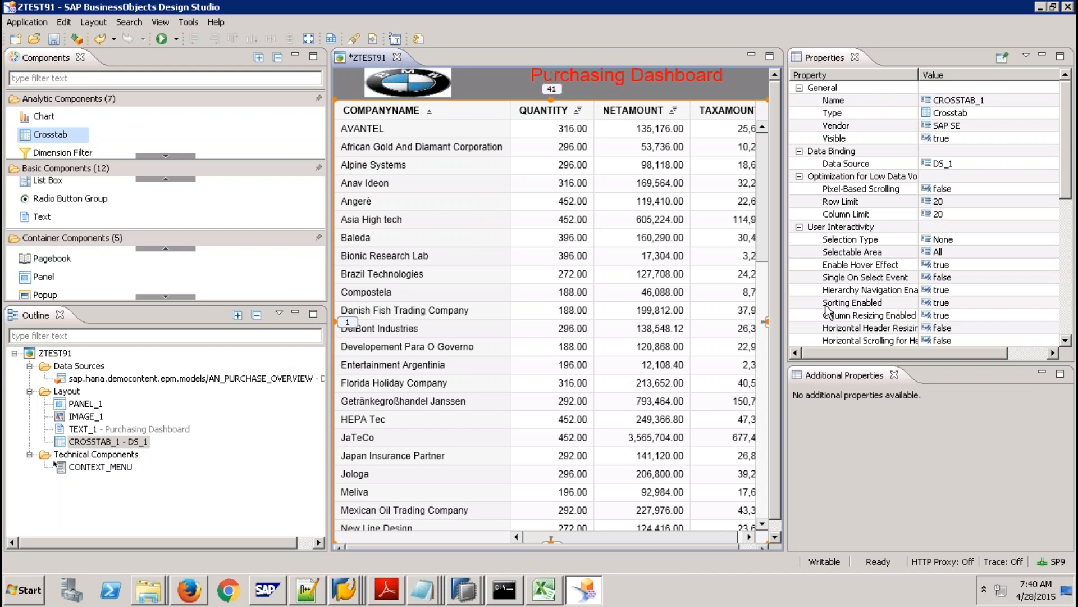
Set CROSSTAB_1's Bottom Margin to 200, then change it to 250 pixels.
left_click(1068, 243)
left_click_drag(1069, 264, 1070, 316)
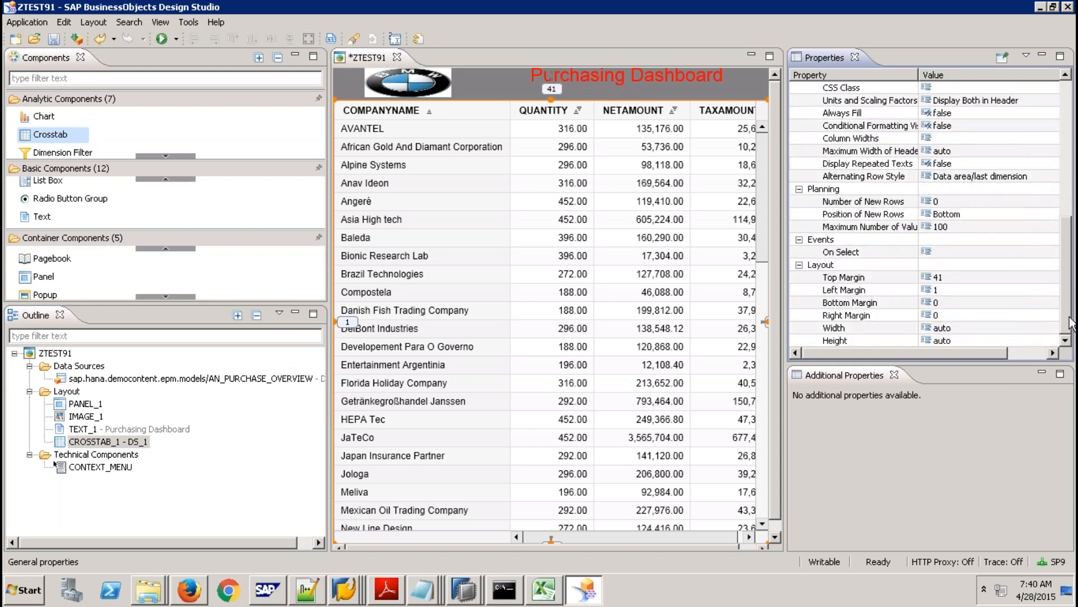
left_click(942, 304)
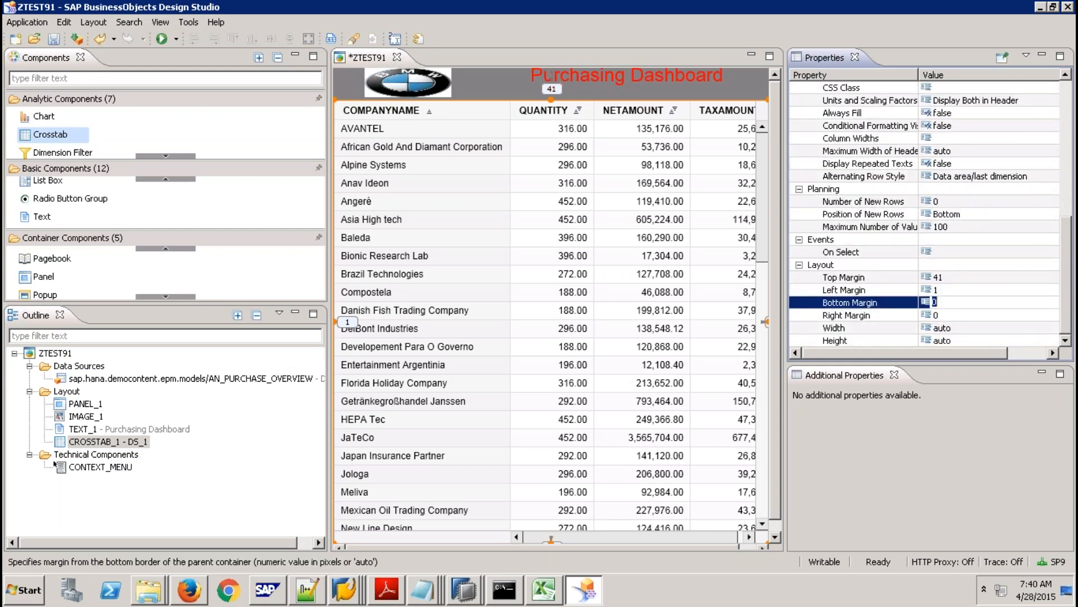
type("200")
key("Return")
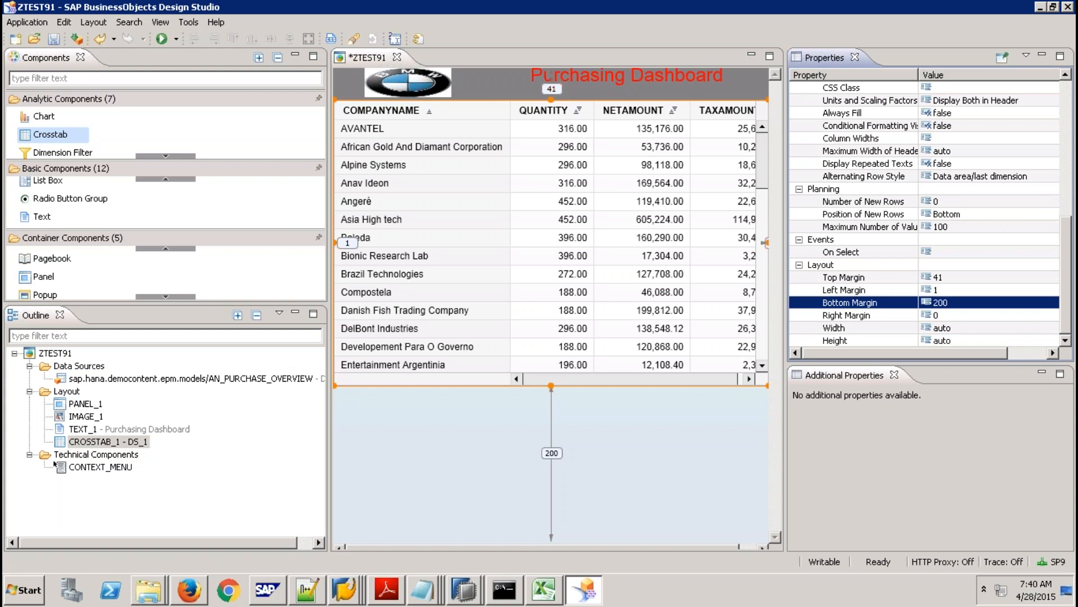
key("Return")
type("250")
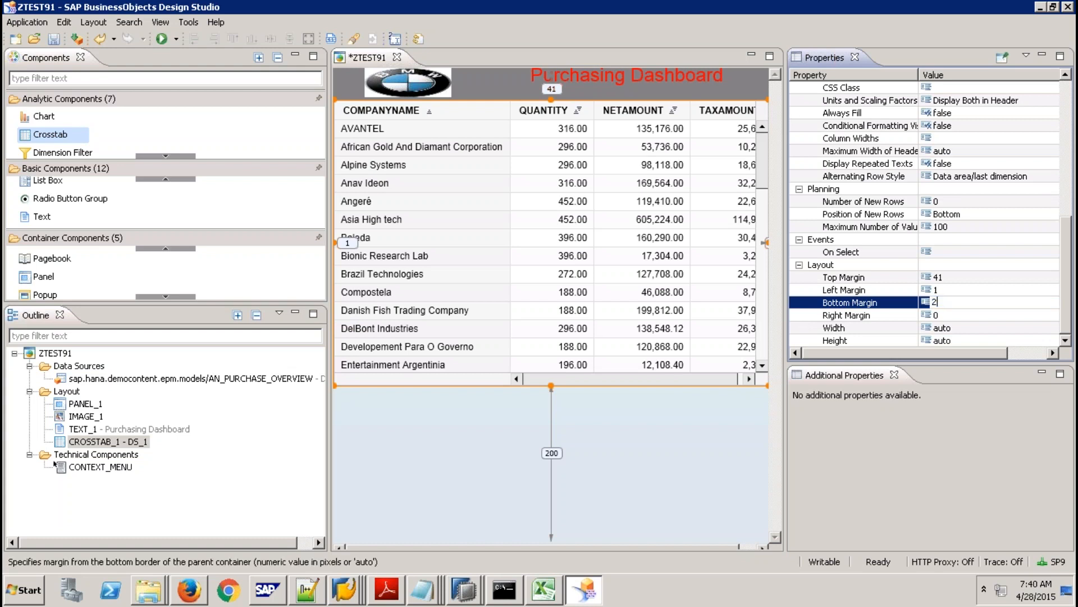
key("Return")
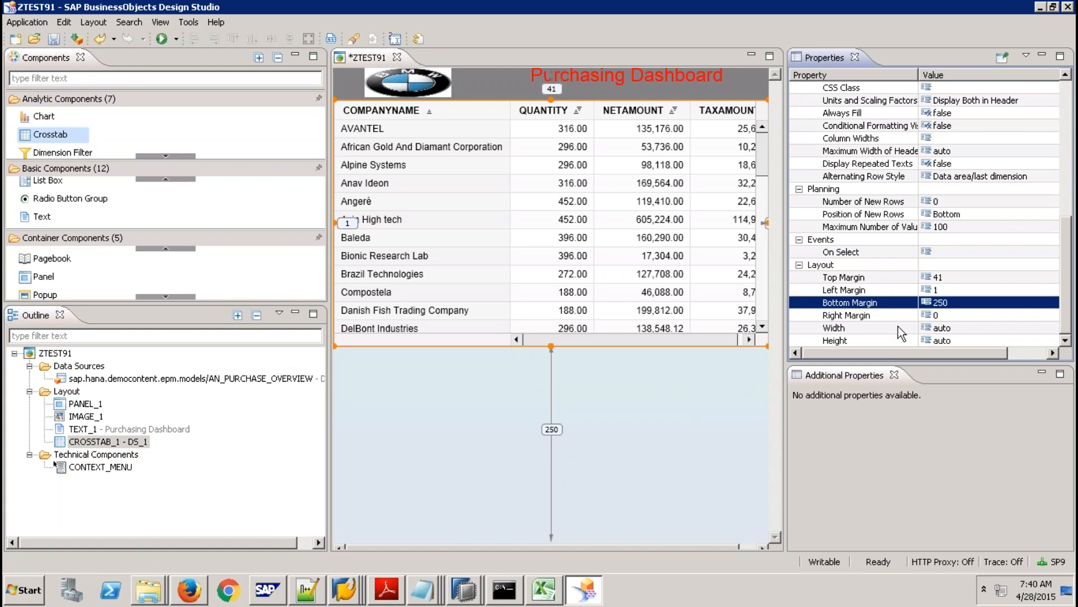
Drop a Chart beneath the crosstab and set CROSSTAB_1's Layout Height to 250.
left_click_drag(45, 117, 397, 384)
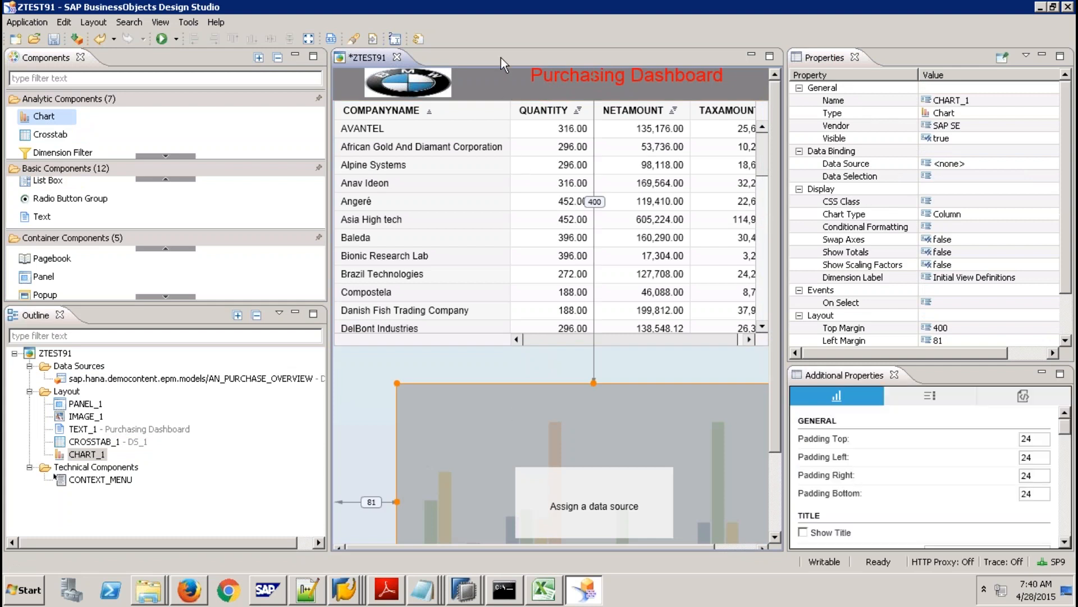
left_click(506, 76)
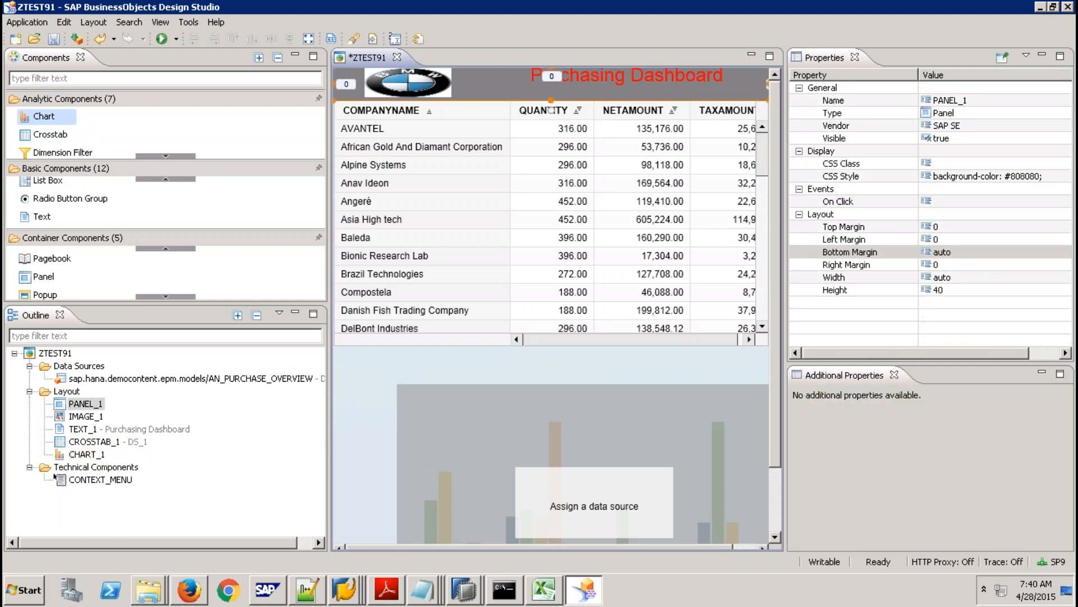
left_click(494, 145)
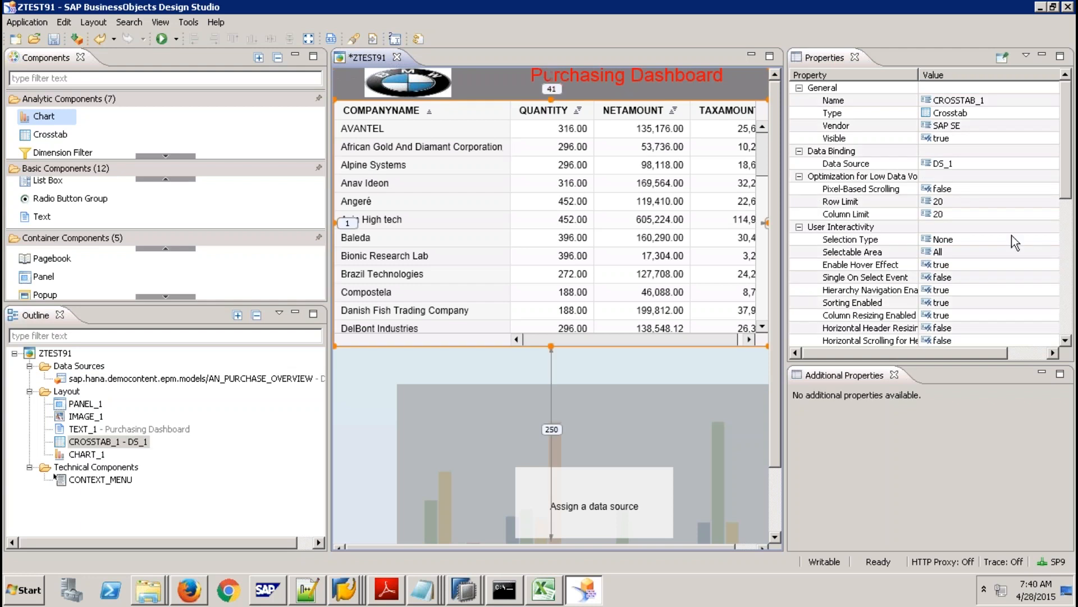
left_click(1065, 256)
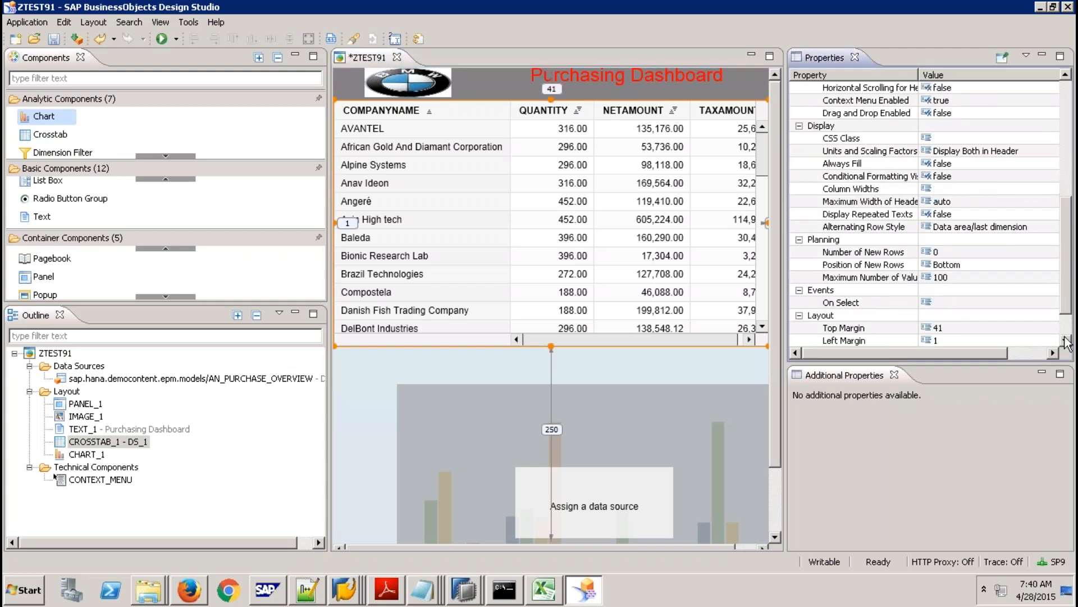
scroll(1065, 340, "down", 2)
left_click(977, 341)
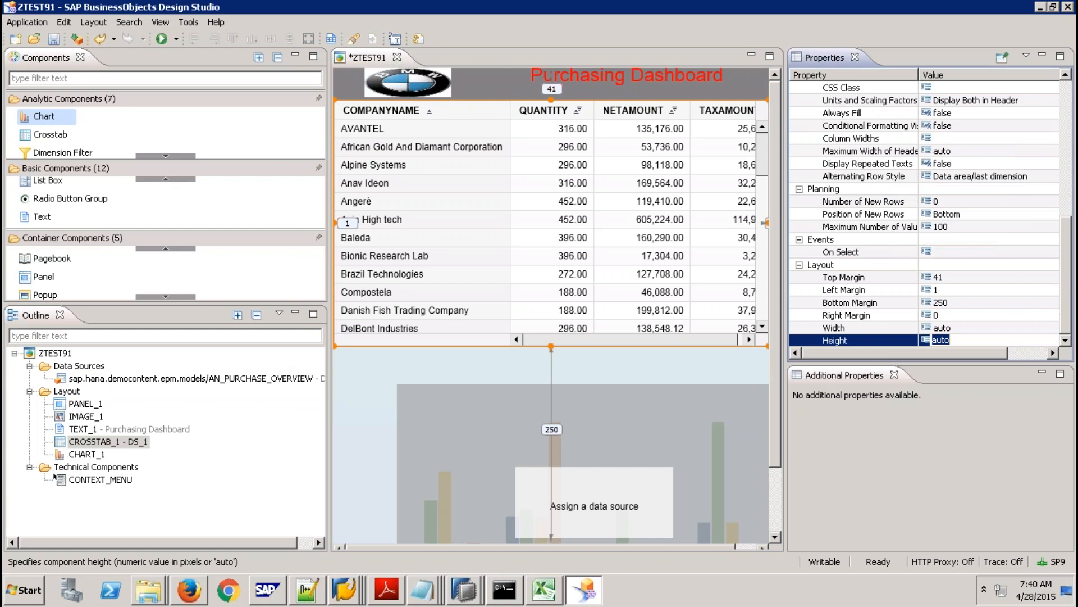
type("250")
key("Return")
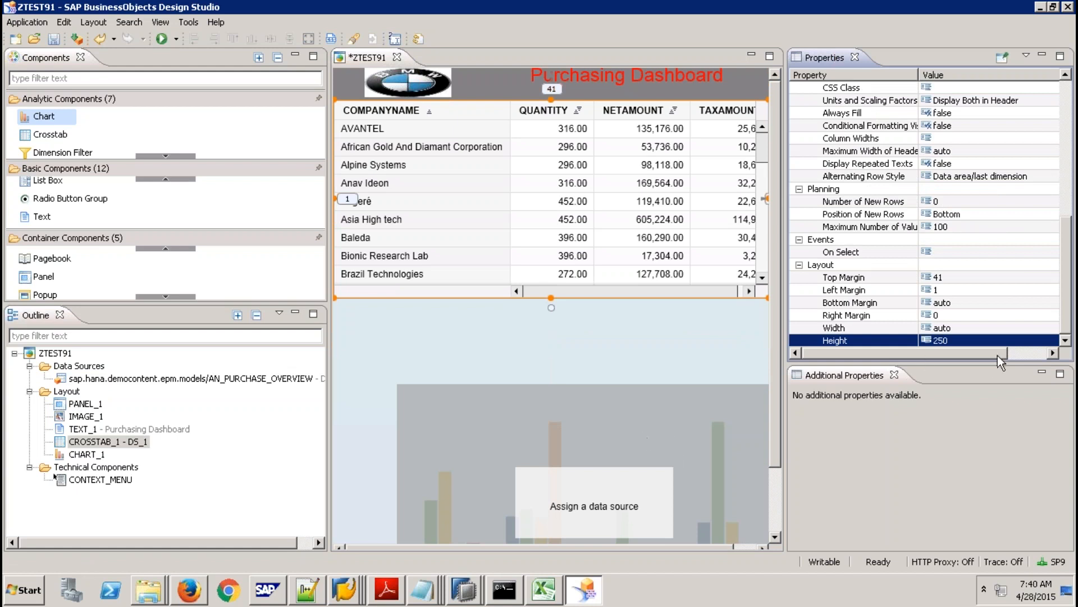
Give CHART_1 Top Margin 290, Left Margin 1 and Height 250.
left_click(581, 423)
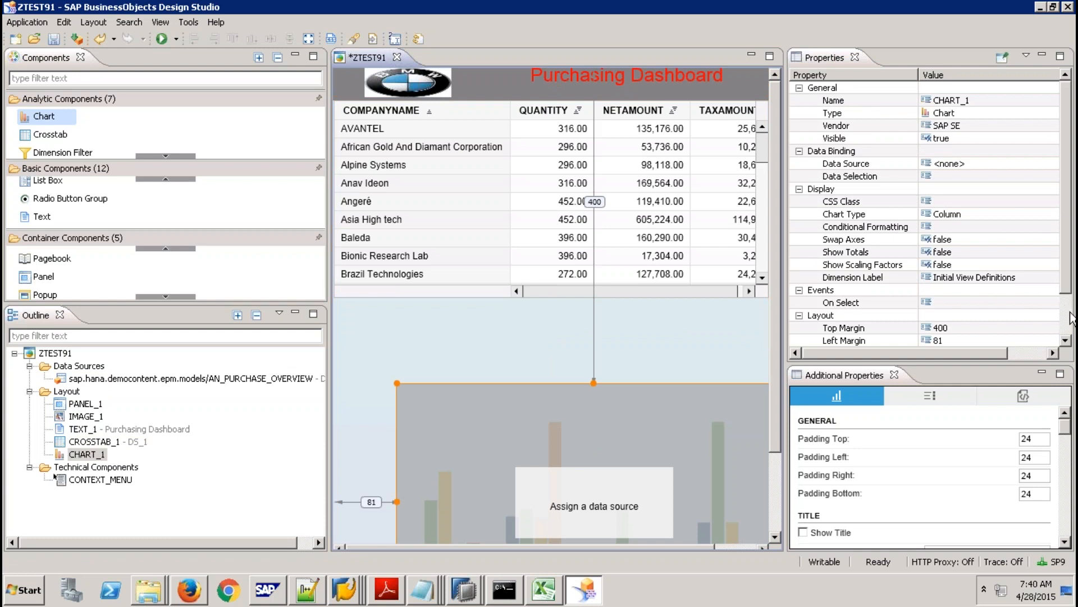
scroll(1067, 315, "down", 2)
left_click(959, 277)
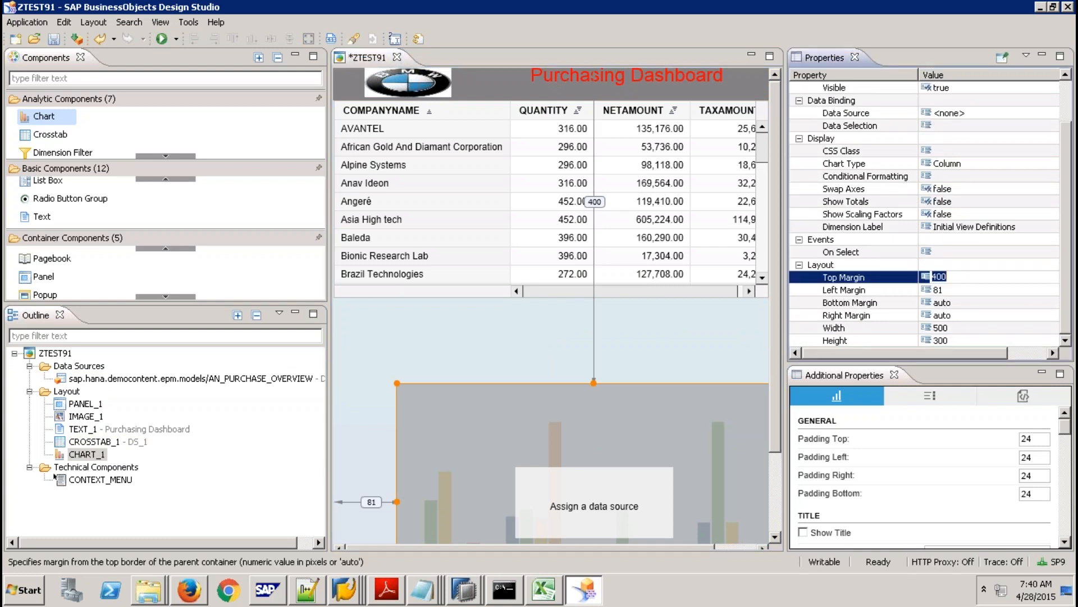
type("290")
key("Return")
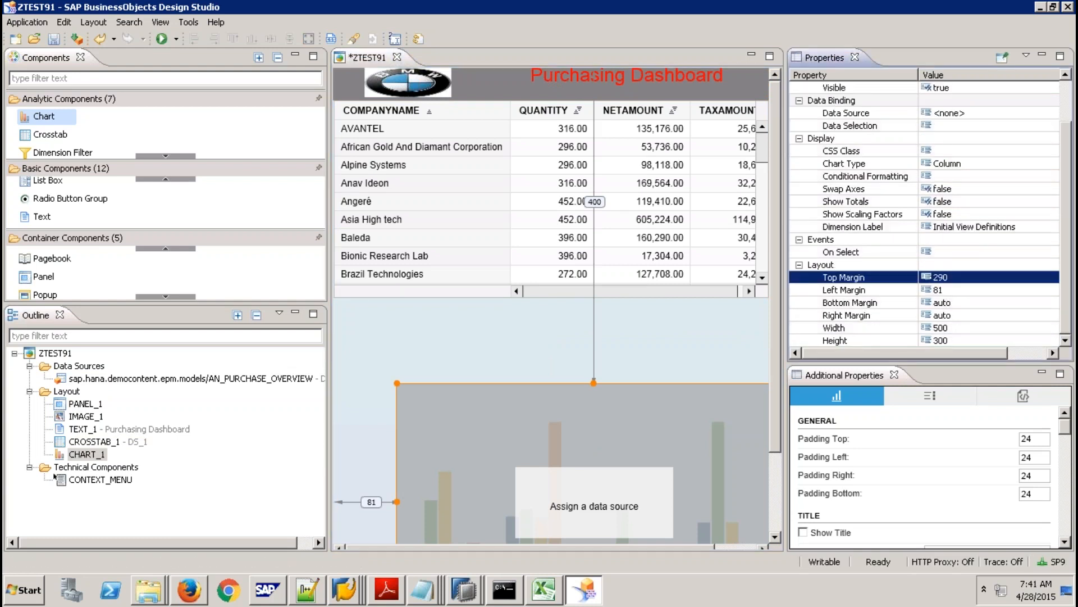
left_click(950, 290)
type("1")
key("Return")
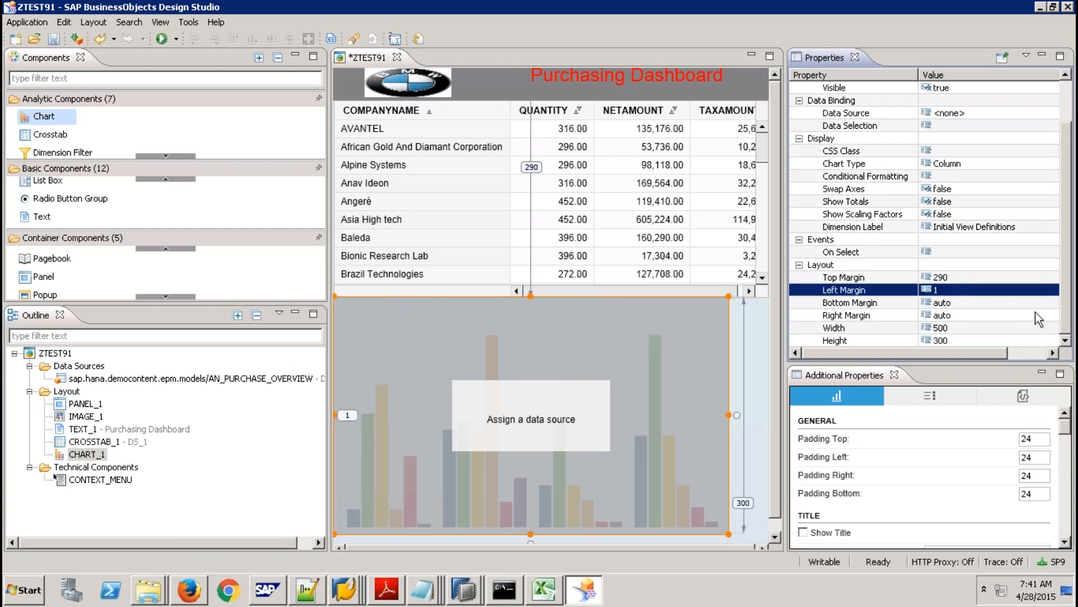
left_click(963, 340)
type("250")
key("Return")
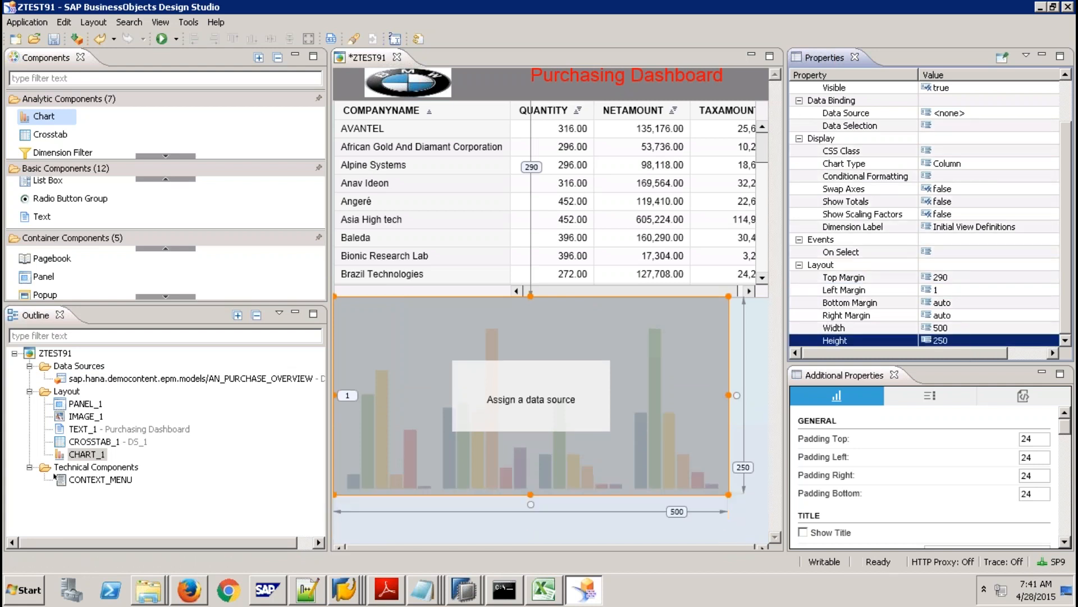
Set CHART_1's Width to auto and Right Margin to 0 so it spans full width.
left_click(949, 316)
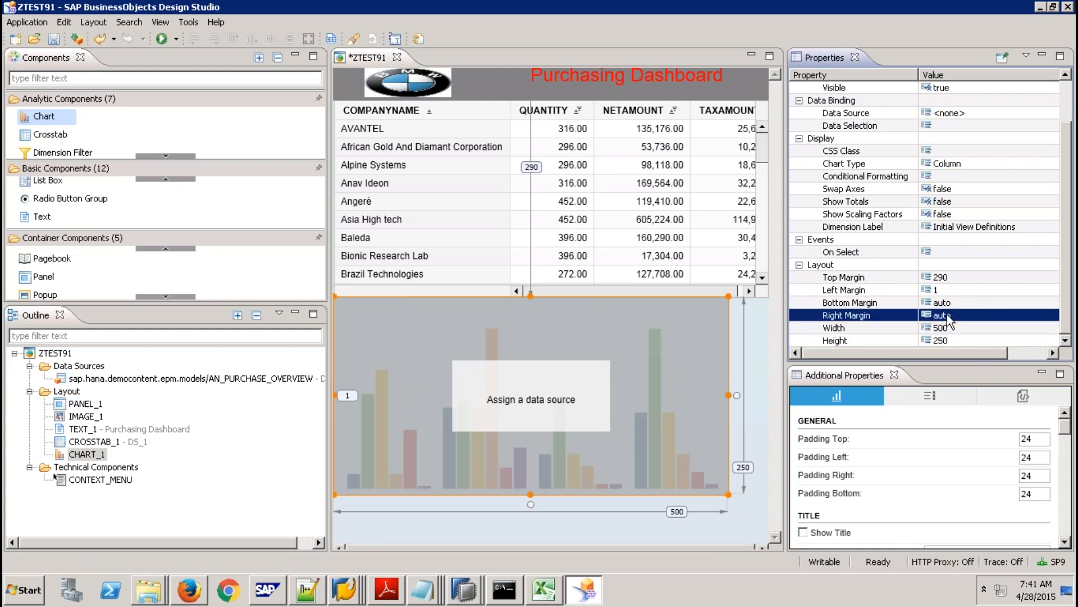
left_click(950, 319)
left_click(957, 330)
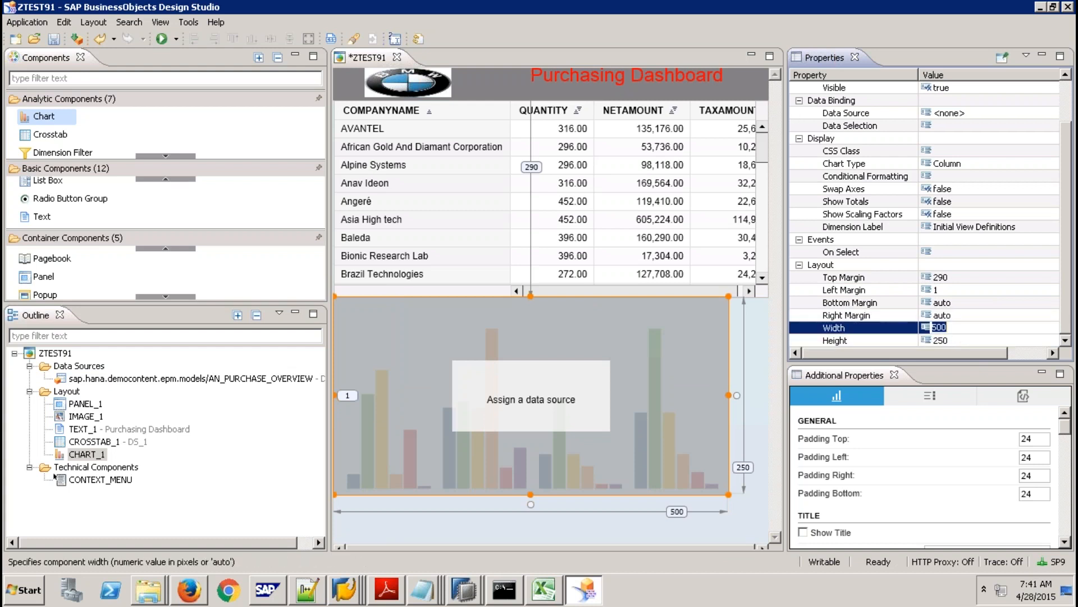
type("auto")
key("Return")
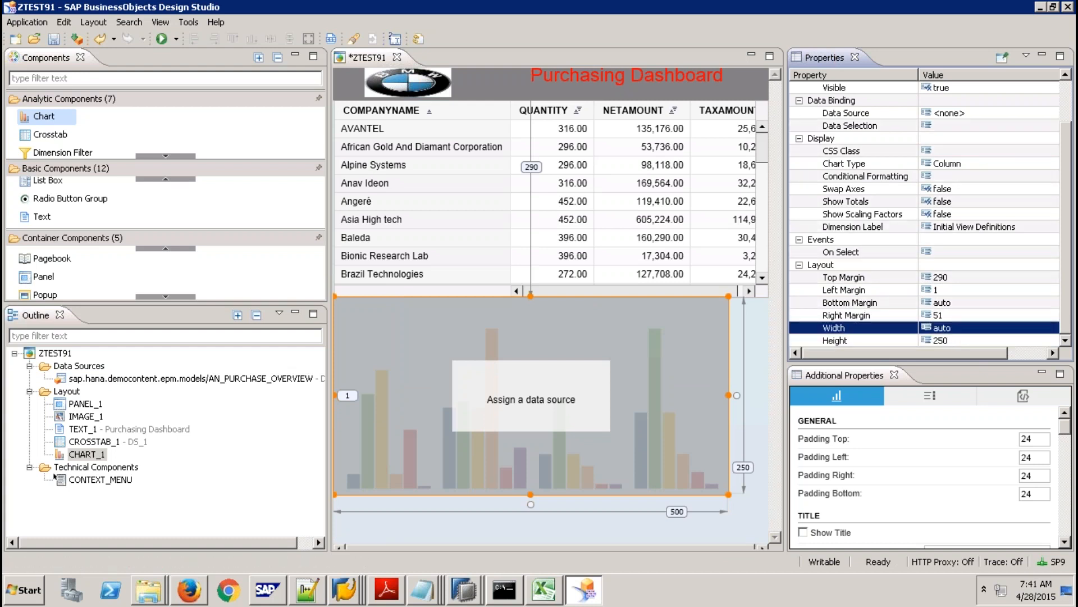
left_click(956, 316)
type("0")
key("Return")
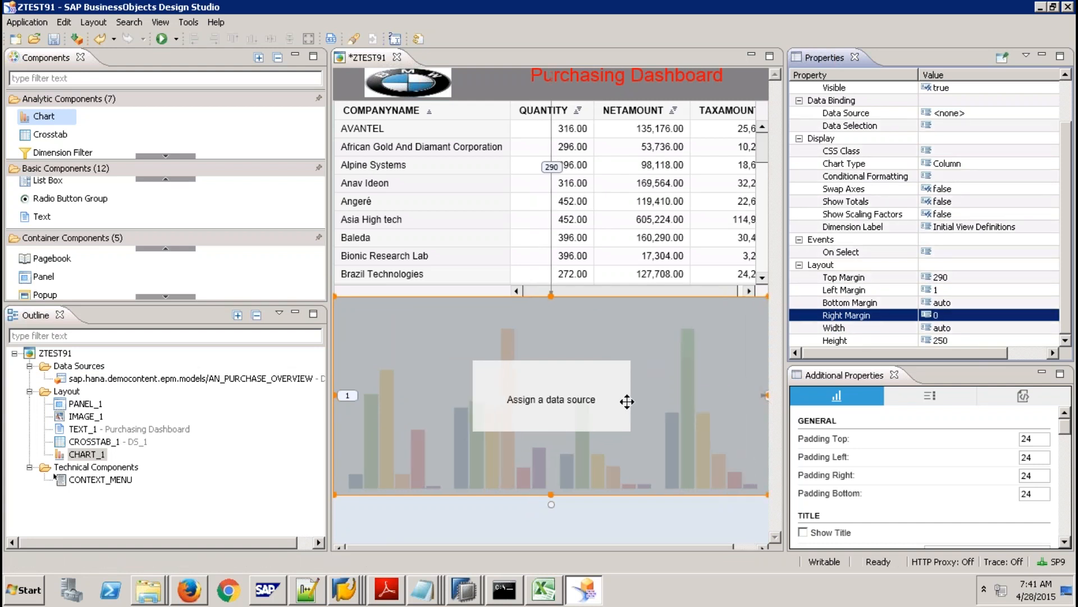
left_click(653, 387)
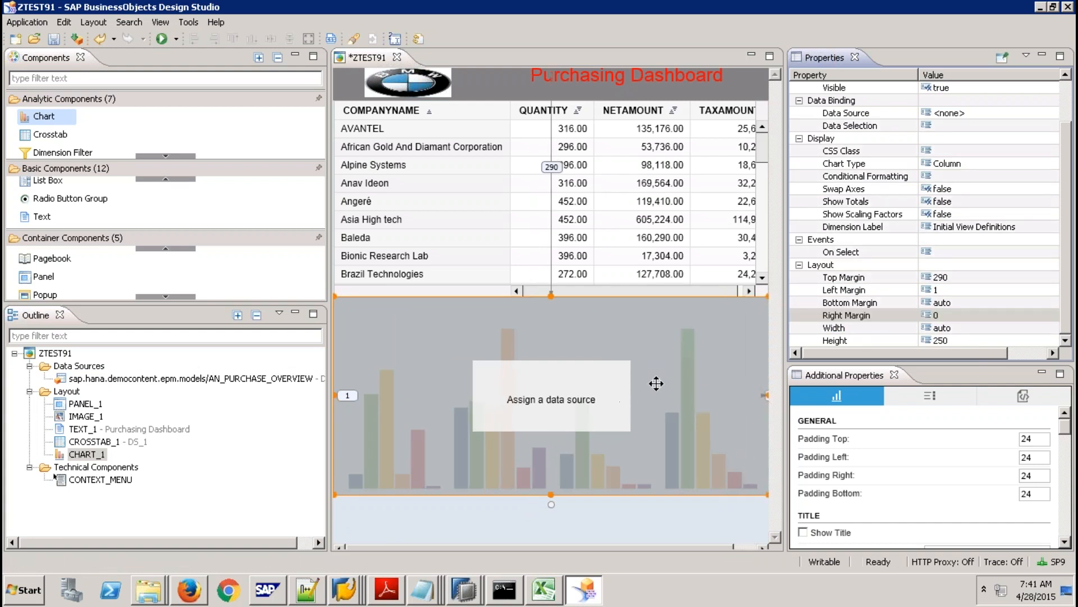
left_click(999, 163)
left_click(1052, 163)
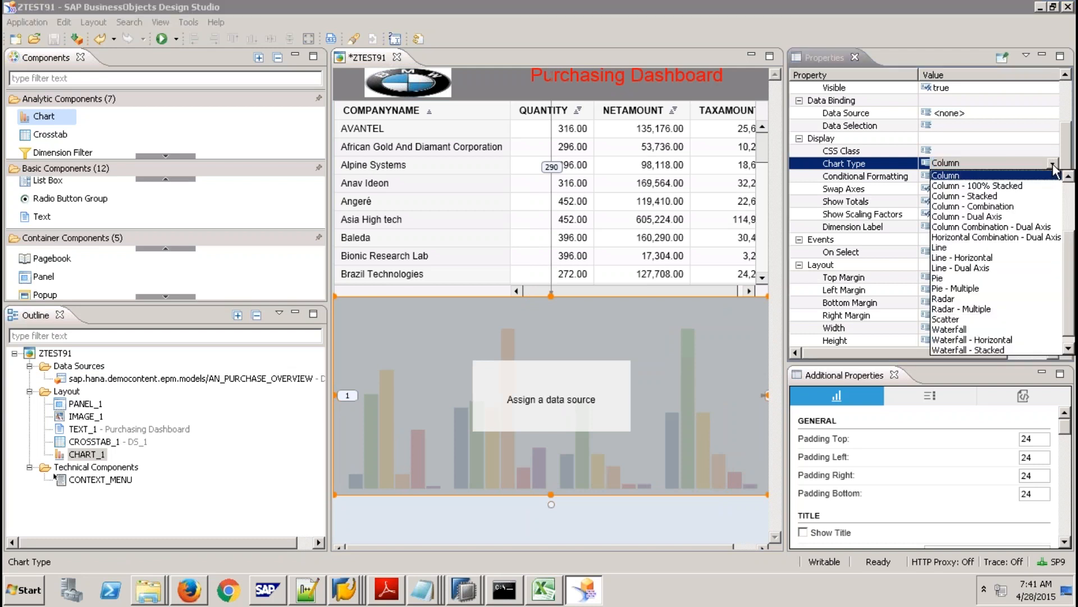
Keep the Column chart type, bind DS_1 to the chart, and set Swap Axes to true.
left_click(1020, 175)
left_click_drag(209, 378, 416, 379)
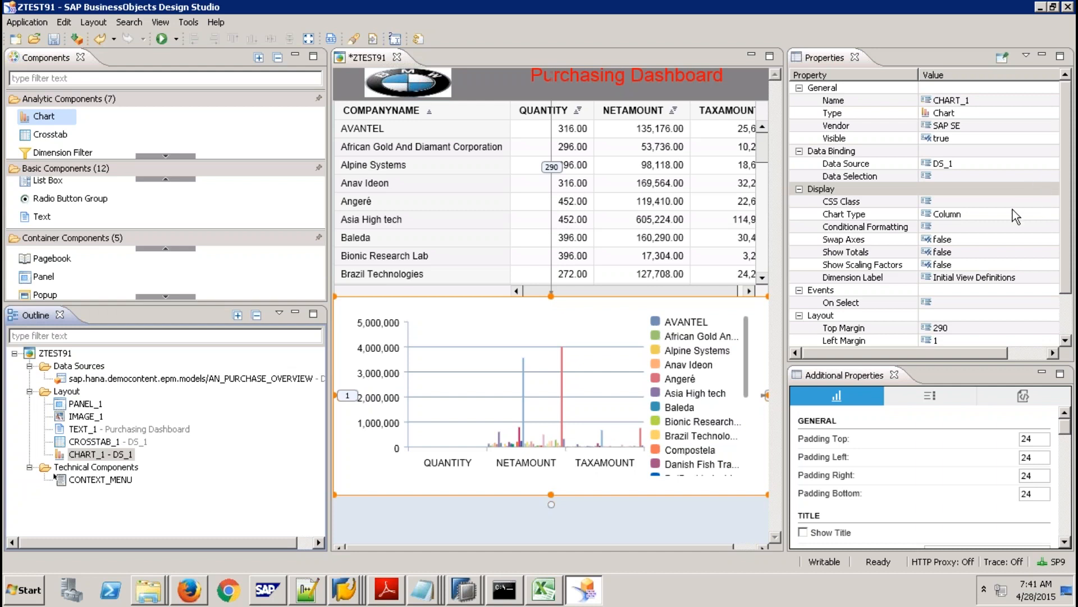
left_click(997, 241)
left_click(1053, 240)
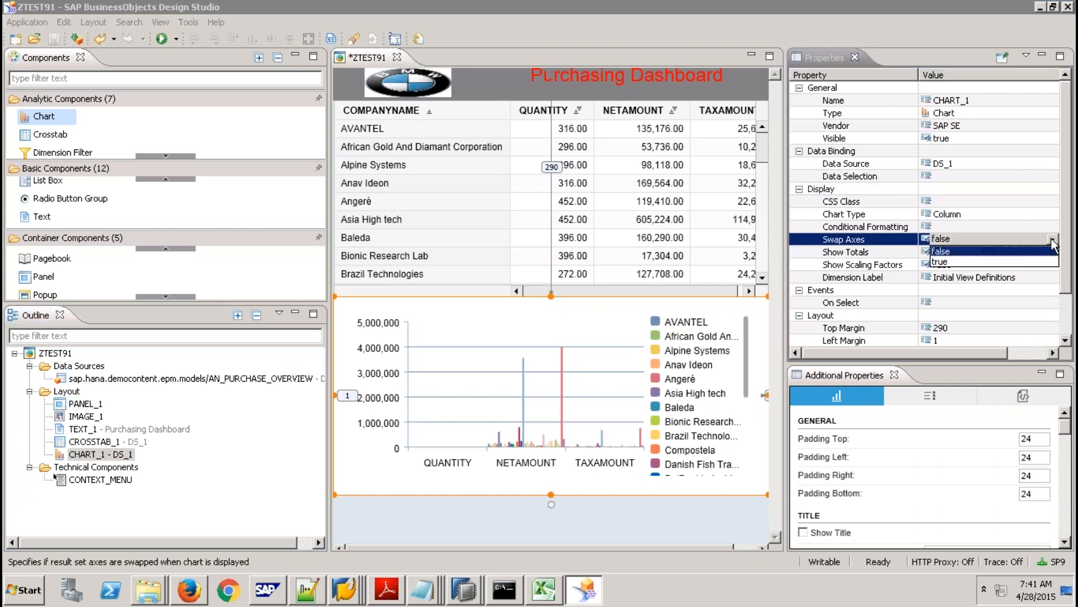
left_click(998, 262)
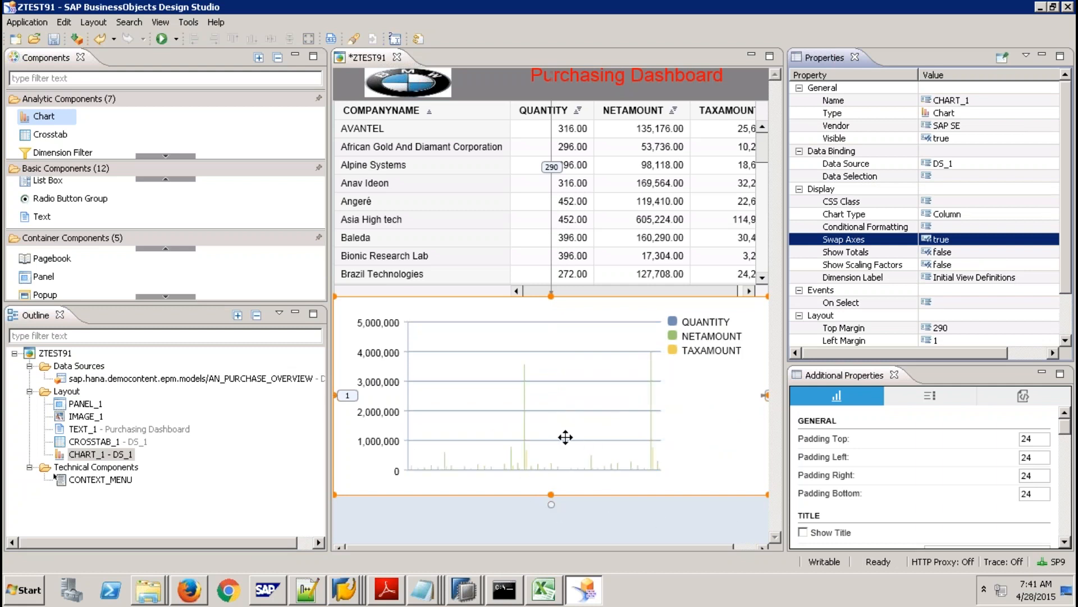
Filter COMPANYNAME in DS_1's initial view to the single member Compostela.
right_click(278, 380)
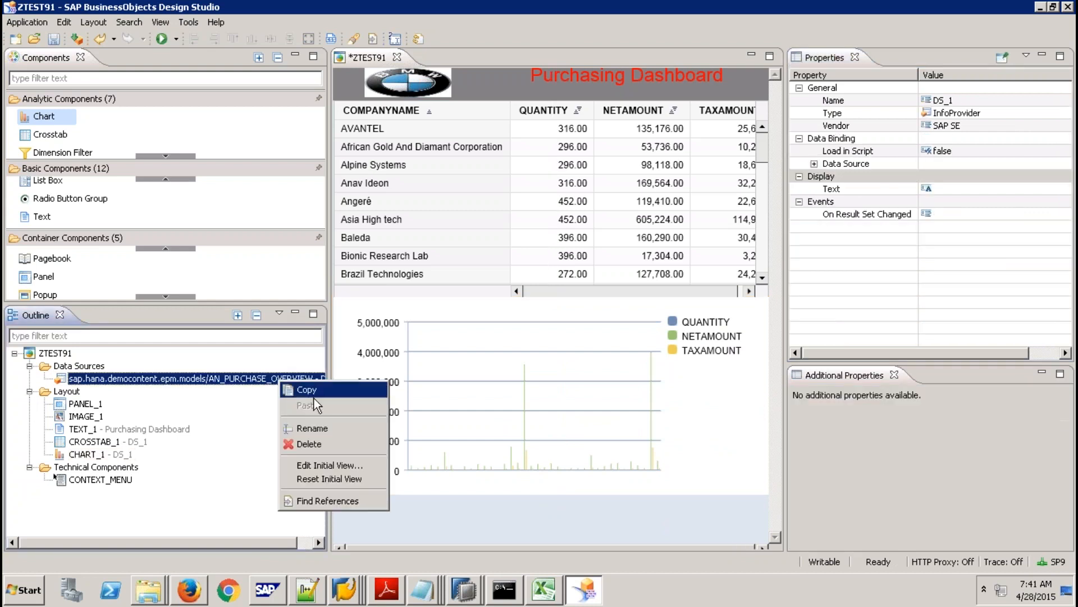
left_click(330, 465)
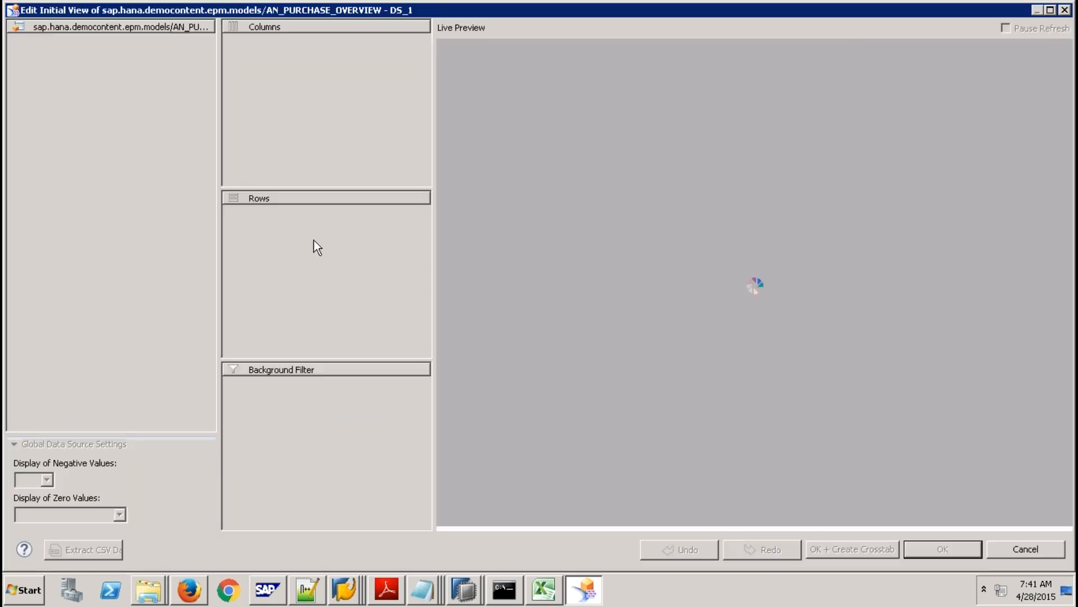
right_click(284, 210)
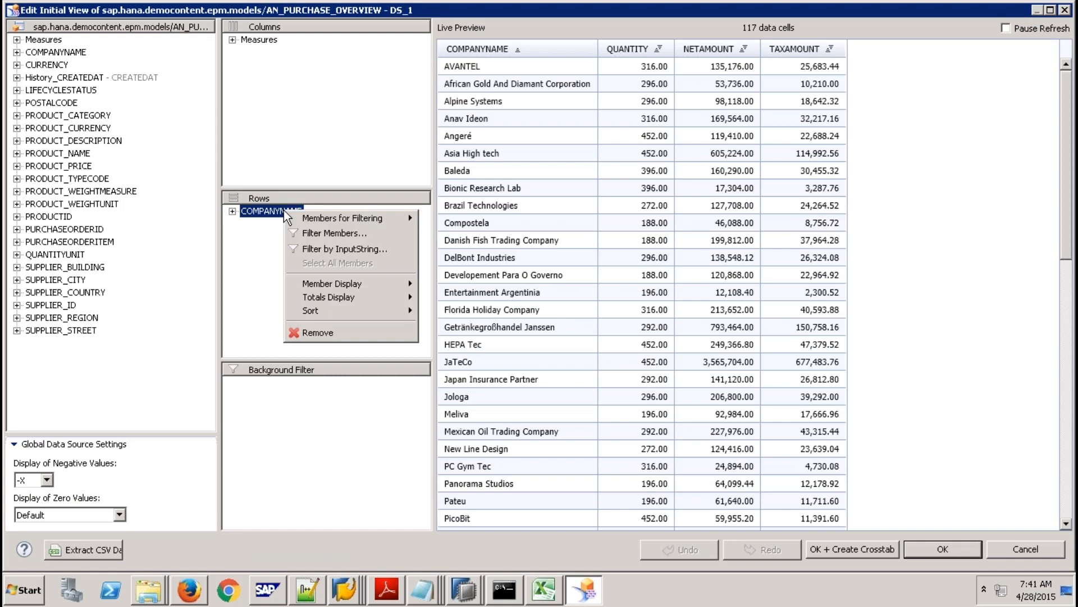
left_click(351, 235)
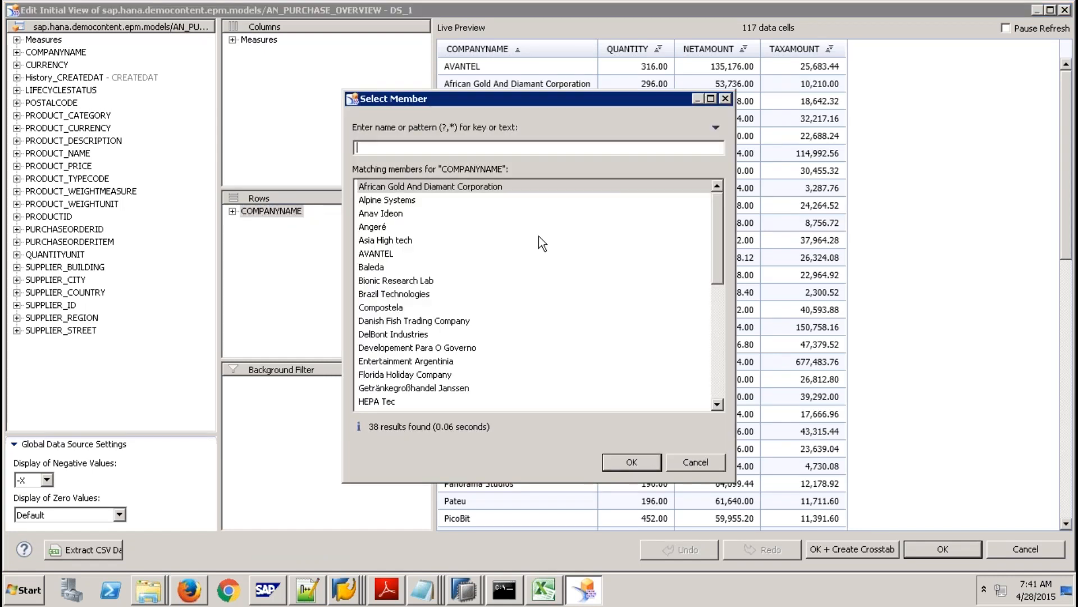
left_click(401, 241)
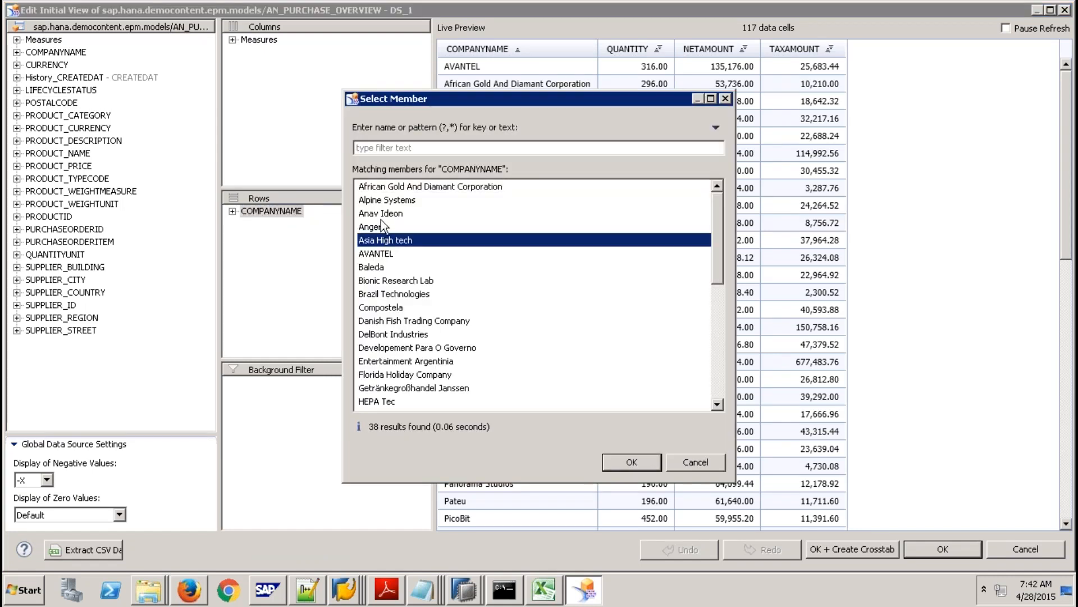
left_click(377, 190)
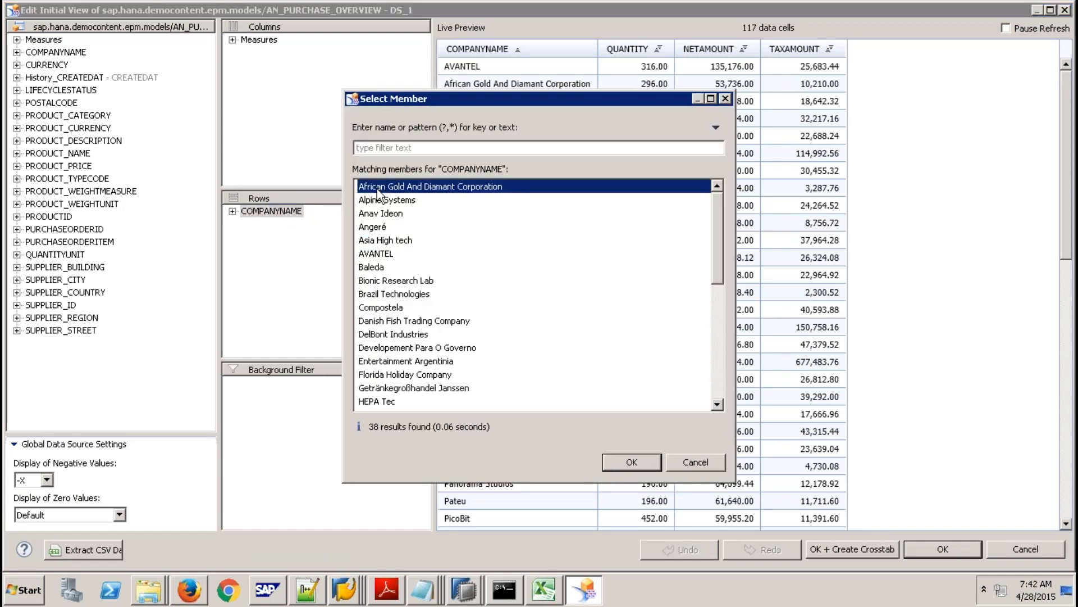
left_click(381, 307)
left_click(635, 460)
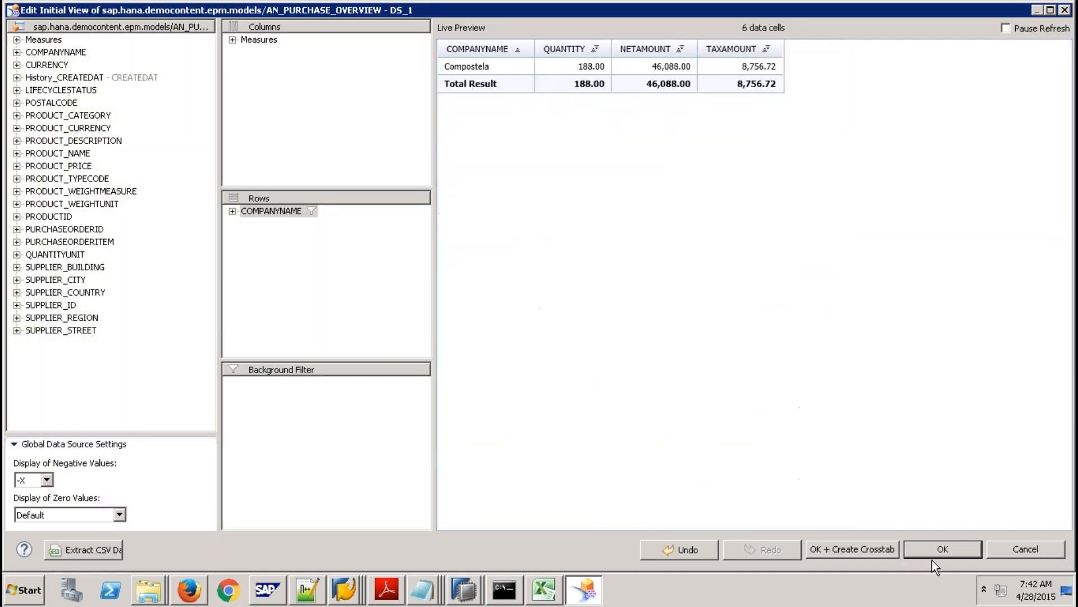
left_click(941, 548)
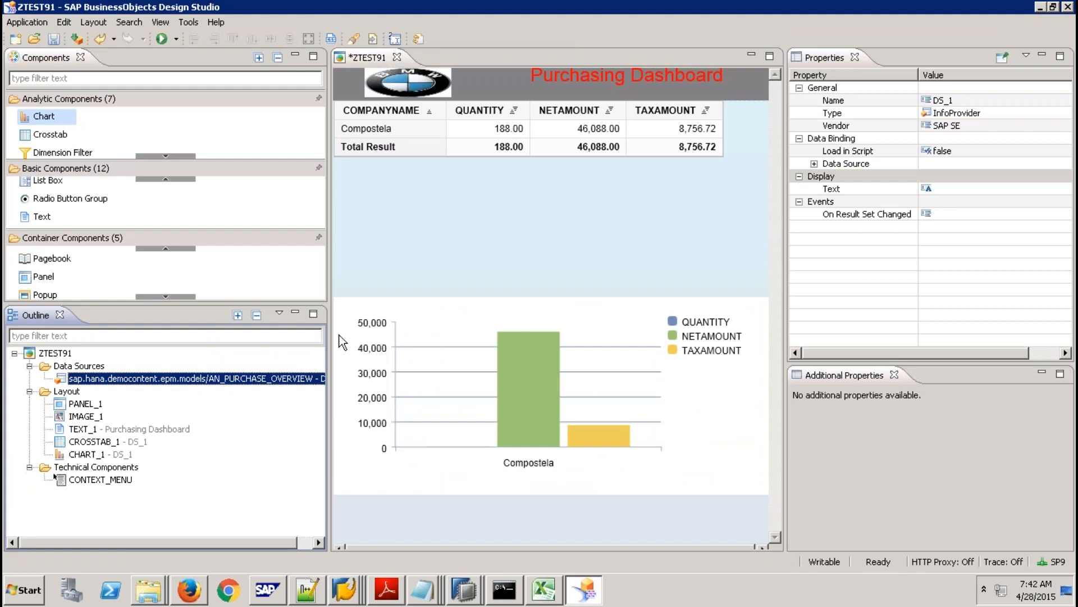
Clear the Compostela filter by moving COMPANYNAME out of and back into DS_1's rows.
right_click(253, 378)
left_click(319, 463)
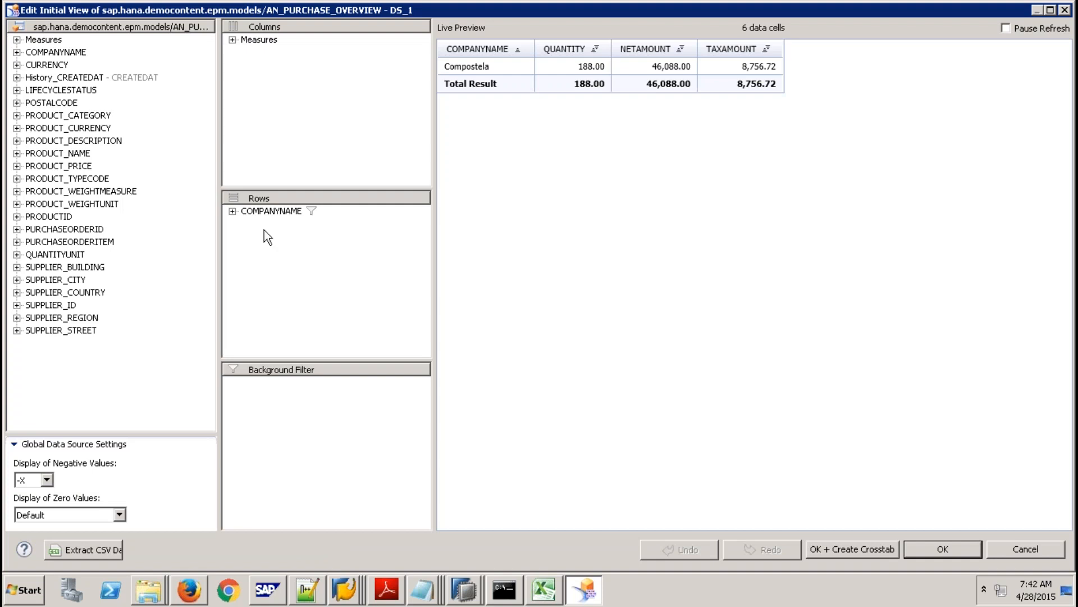
left_click(232, 211)
left_click_drag(269, 211, 171, 208)
left_click_drag(72, 52, 247, 213)
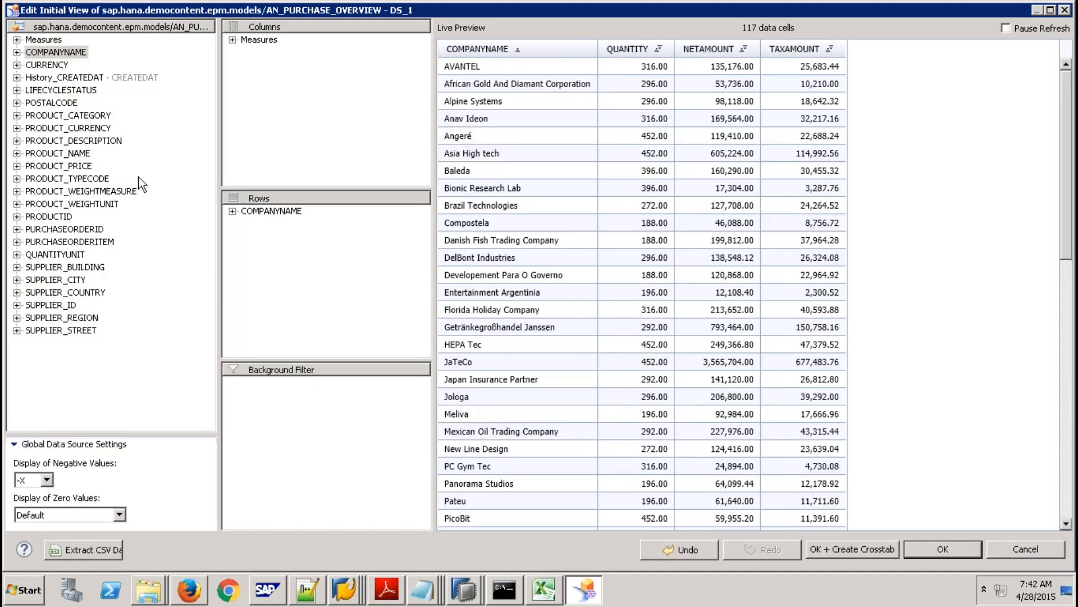
Add SUPPLIER_REGION as a background filter restricted to EMEA, then nudge CHART_1 slightly.
left_click(79, 318)
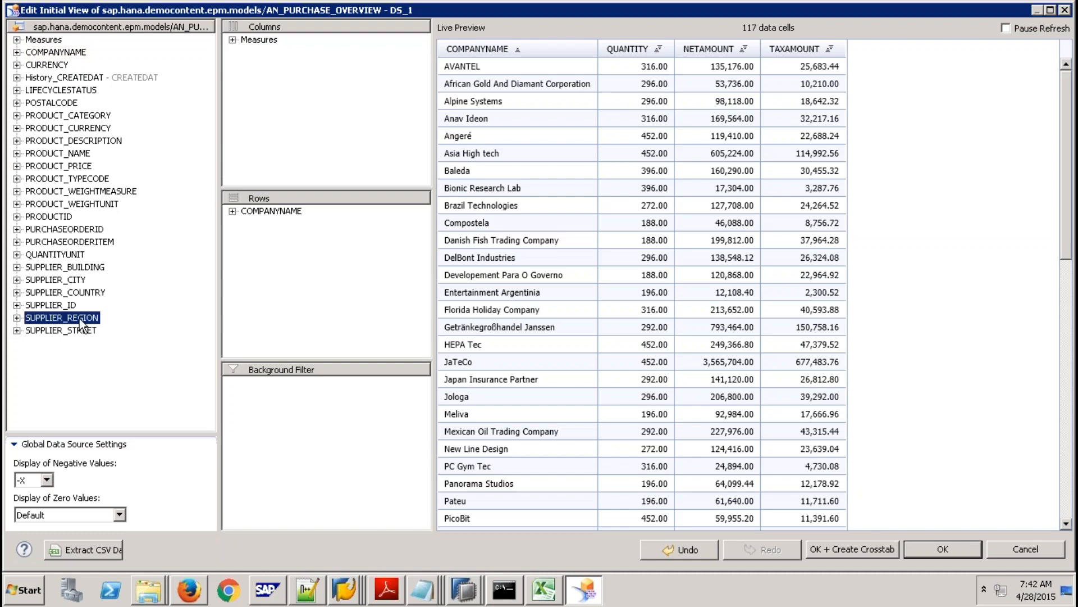
left_click_drag(78, 318, 256, 390)
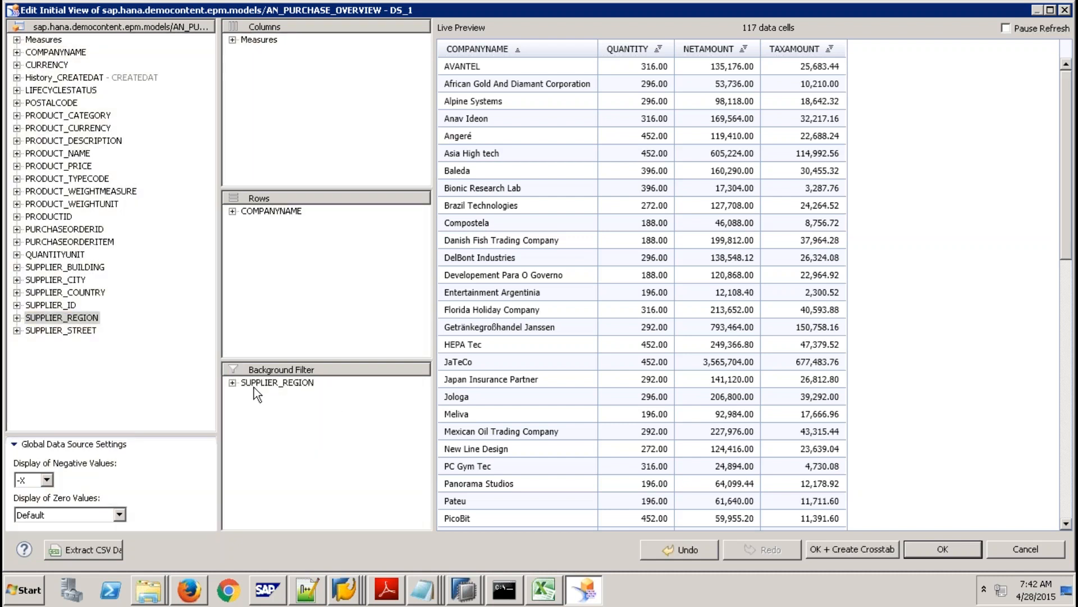
right_click(267, 383)
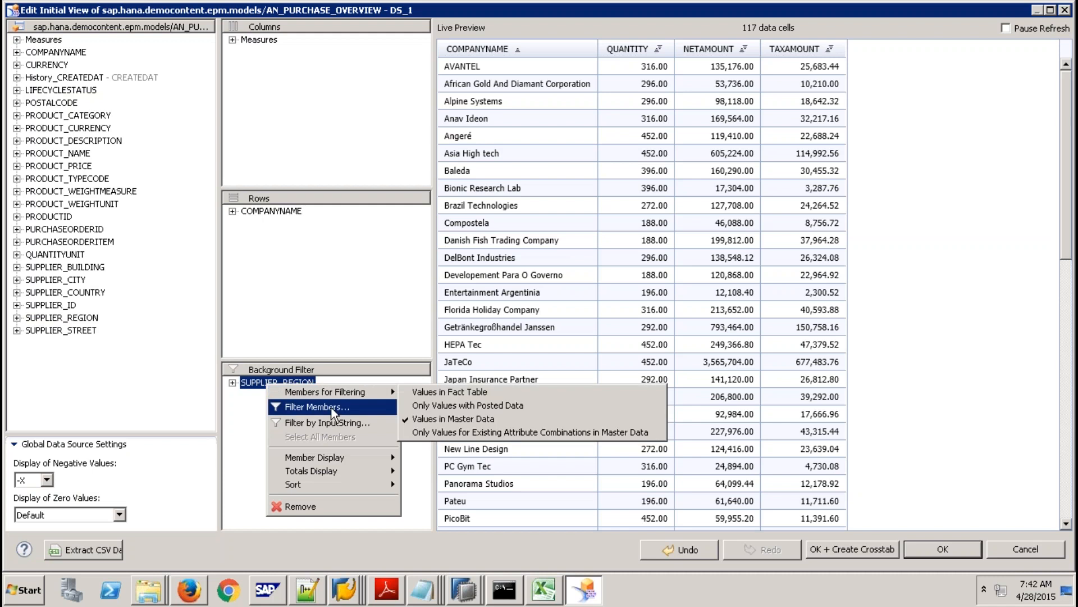
left_click(314, 407)
left_click(370, 227)
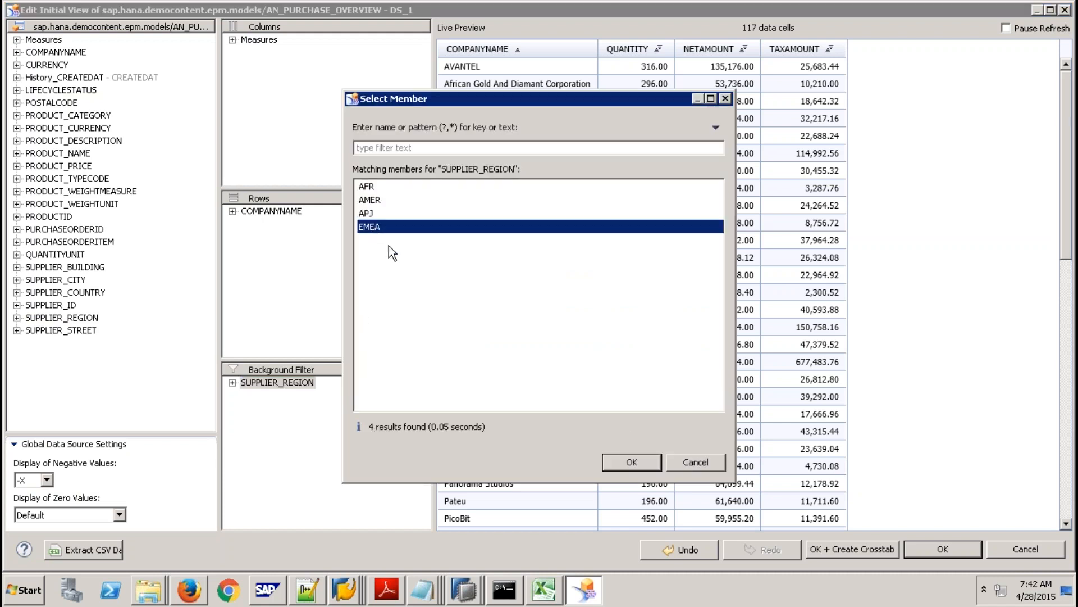
left_click(631, 461)
left_click(941, 549)
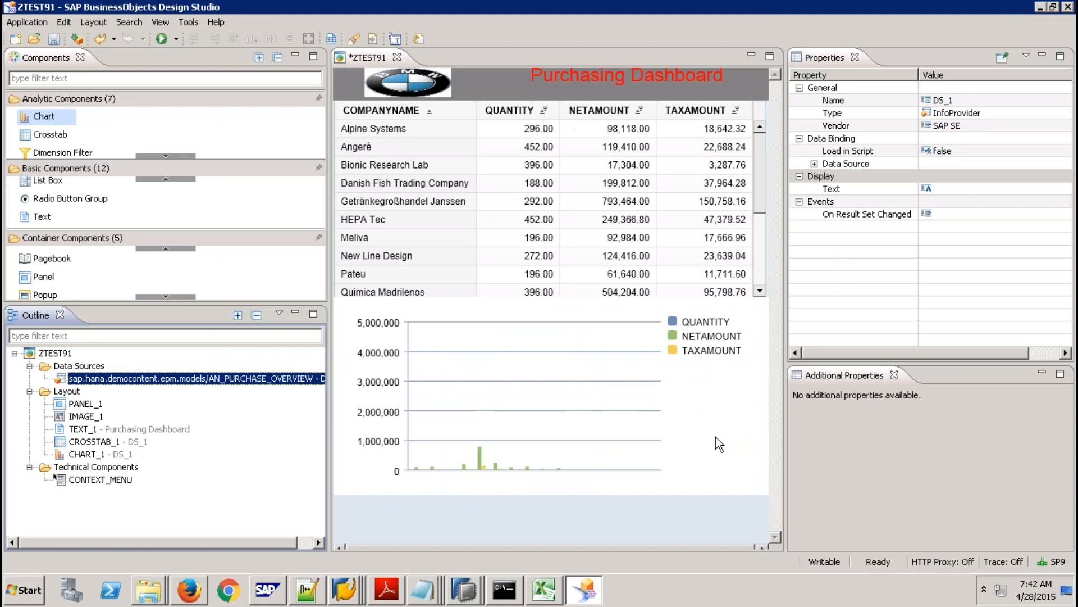
left_click(559, 311)
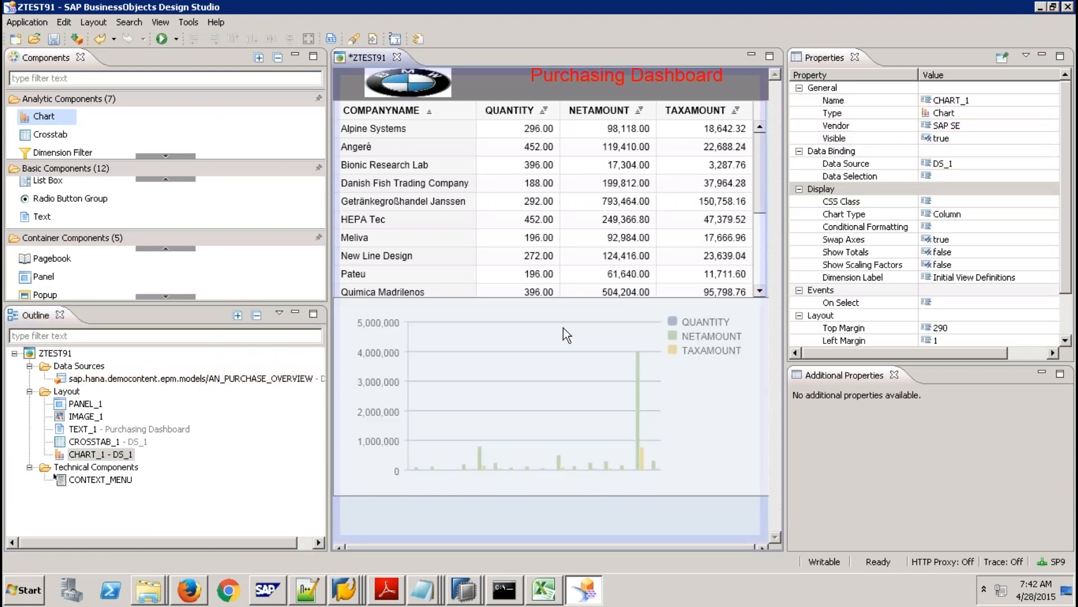
left_click_drag(565, 331, 561, 317)
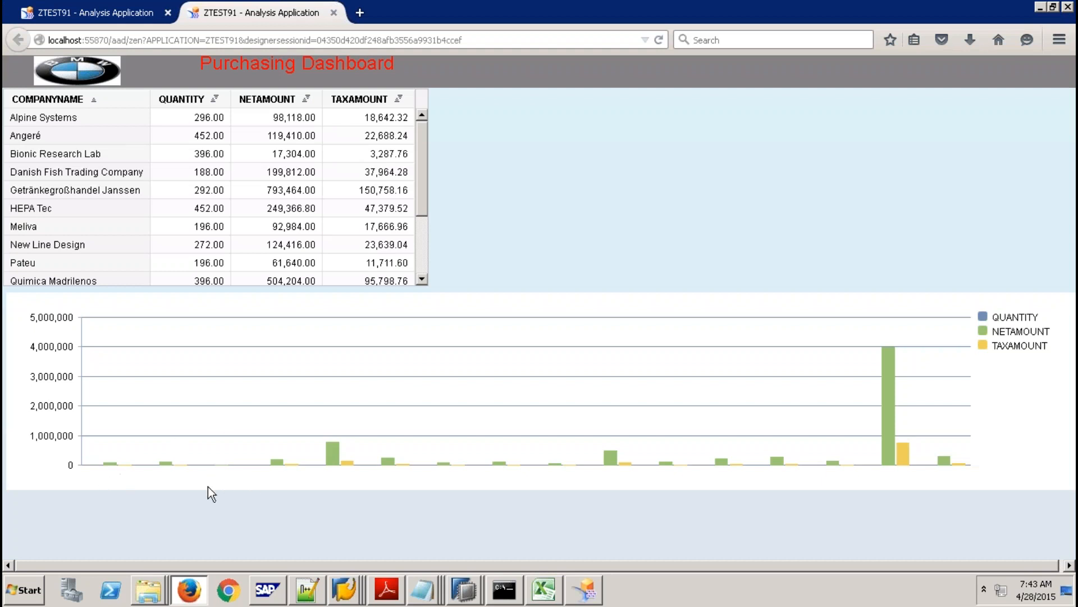
Set CHART_1's Height to auto and preview the dashboard in the browser again.
left_click(584, 589)
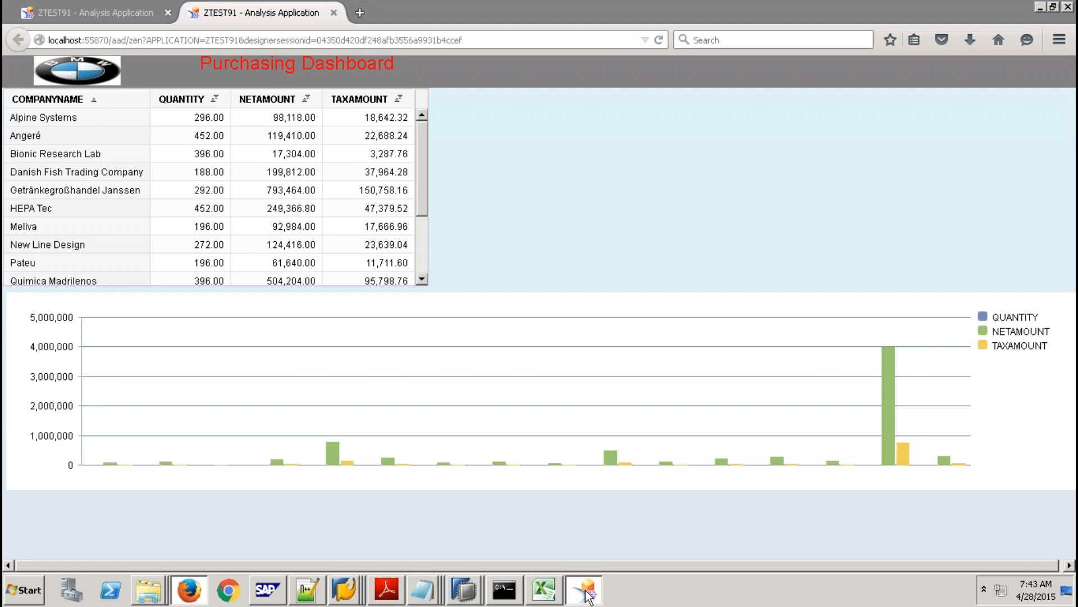
left_click(1065, 303)
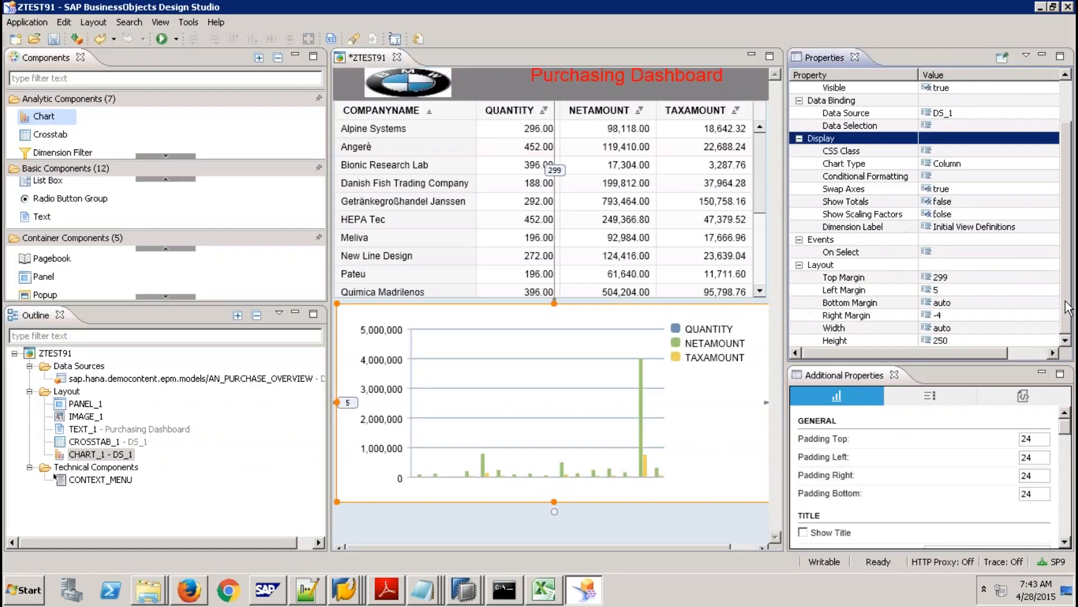
left_click(971, 341)
type("auto")
key("Return")
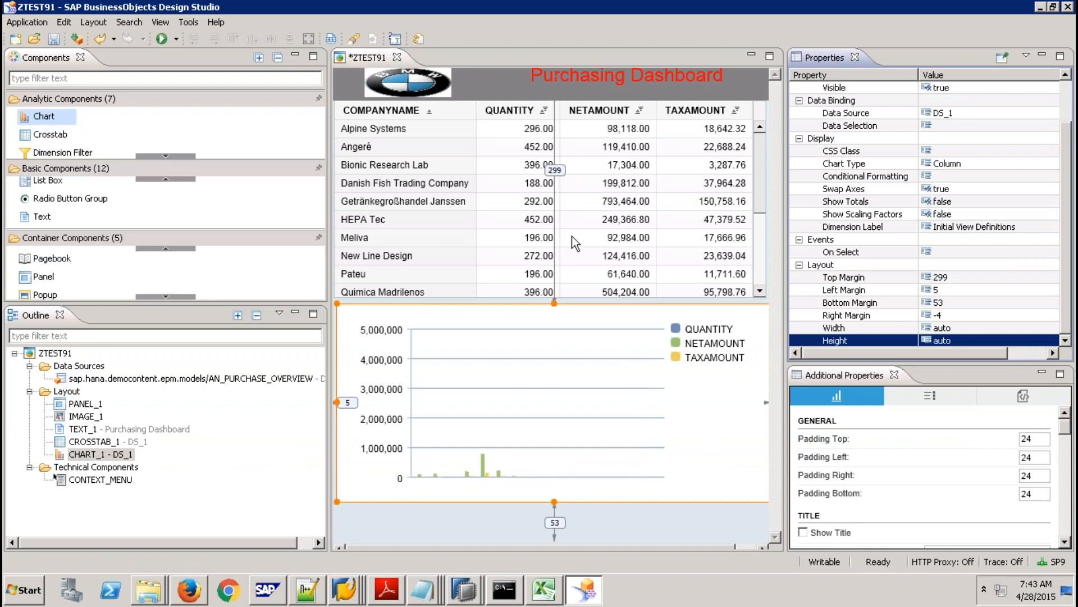
left_click(162, 39)
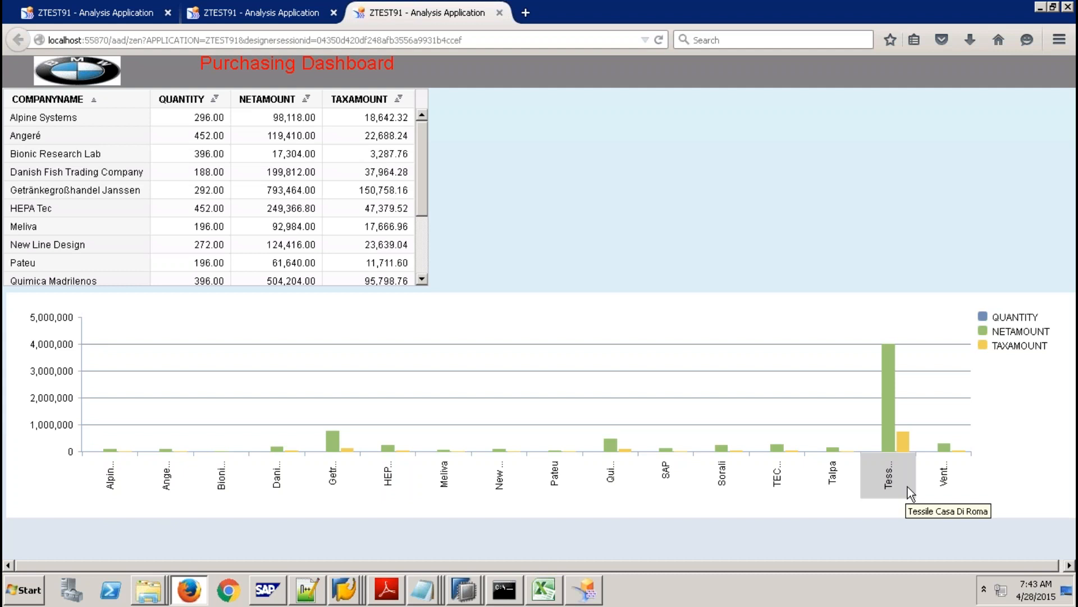
left_click(594, 593)
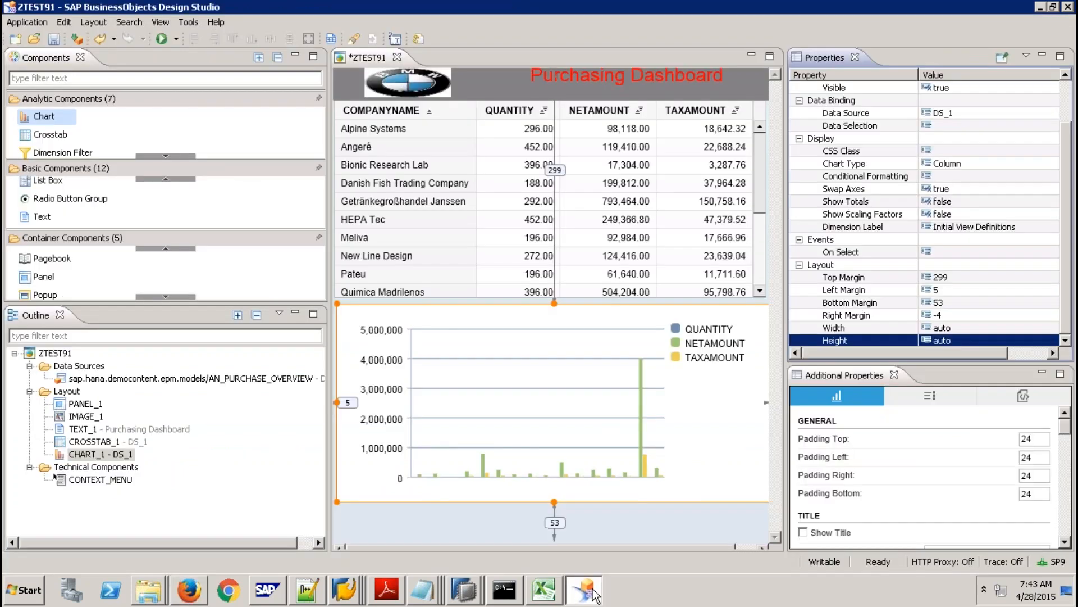
Drop the SUPPLIER_REGION EMEA background filter from DS_1's initial view and widen the canvas.
left_click(174, 380)
right_click(174, 380)
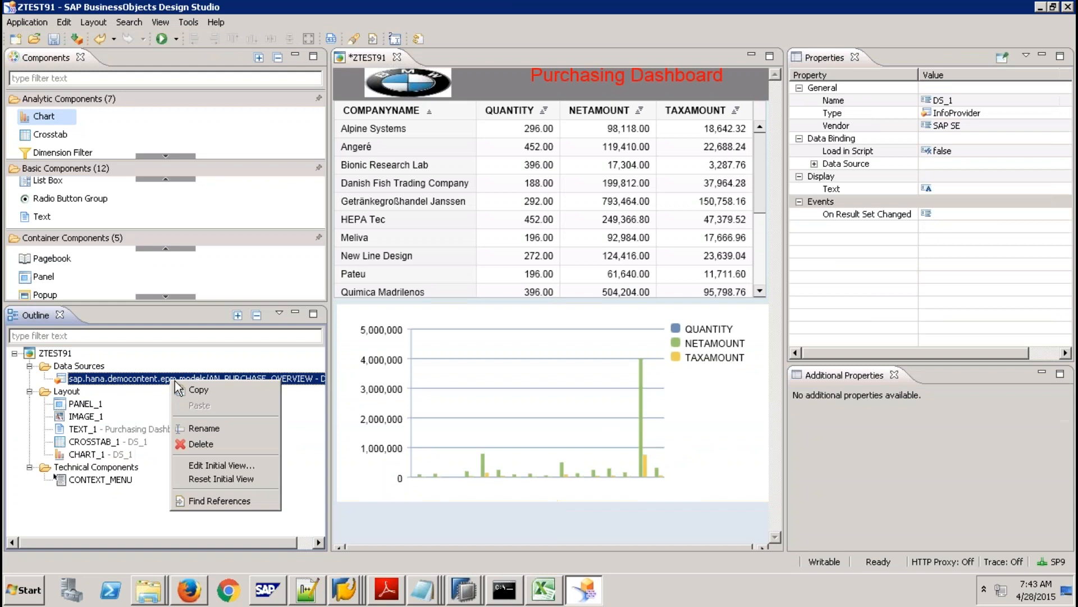
left_click(252, 464)
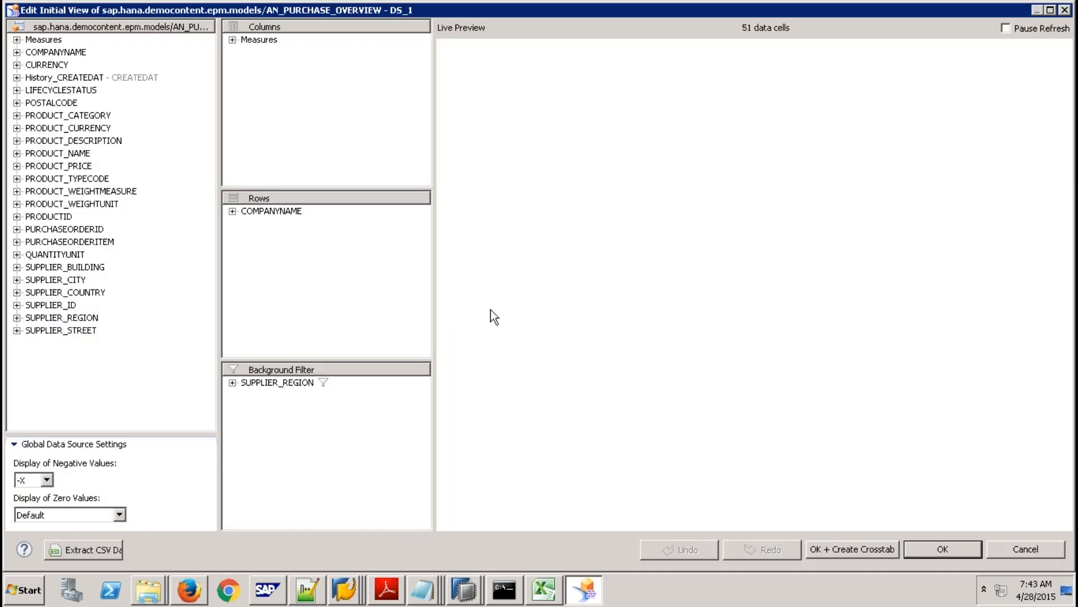
left_click(232, 383)
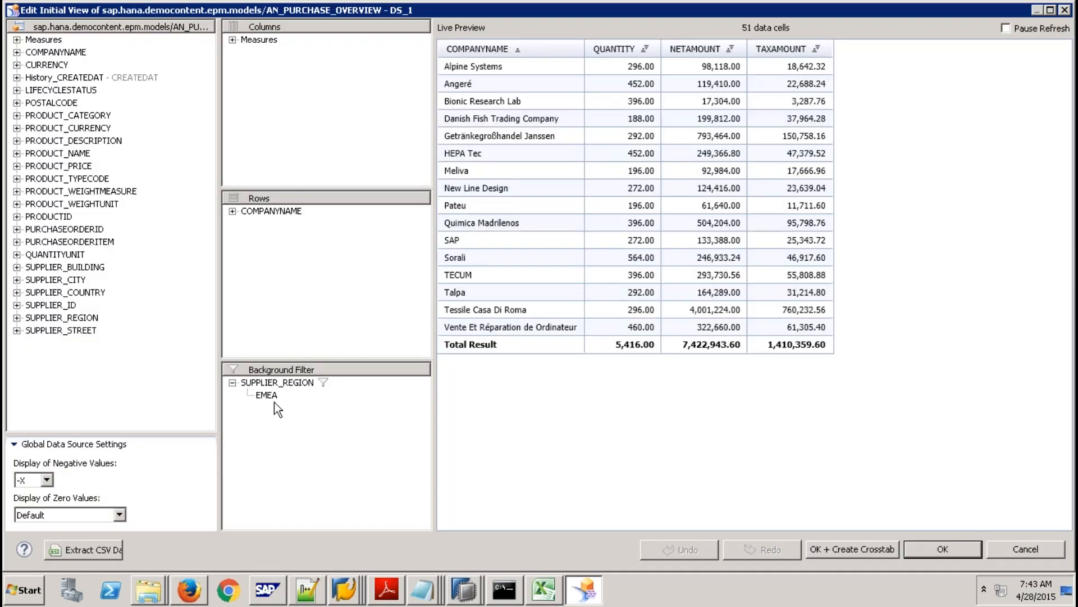
left_click_drag(273, 382, 185, 353)
left_click(960, 553)
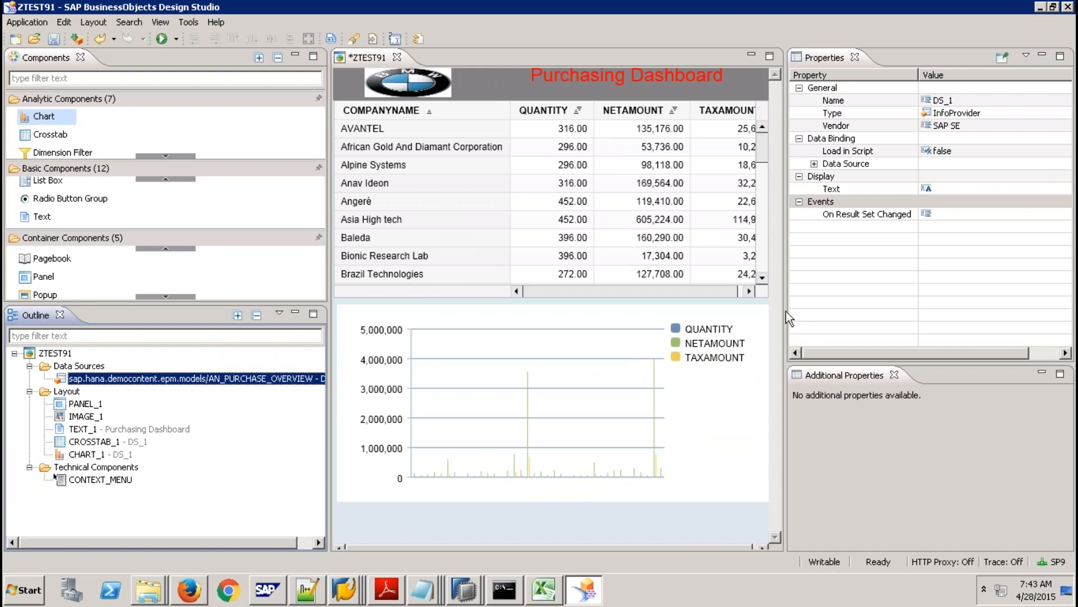
left_click_drag(785, 308, 998, 307)
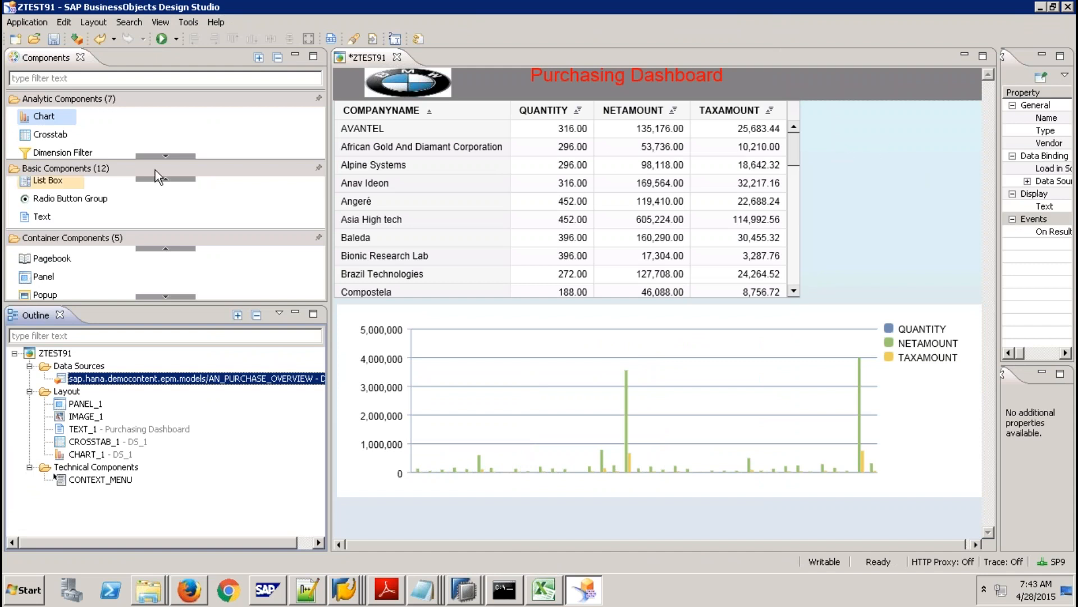
Place a Dropdown Box (DROPDOWN_1) on the canvas to the right of the crosstab.
left_click(171, 180)
left_click(170, 180)
left_click(171, 179)
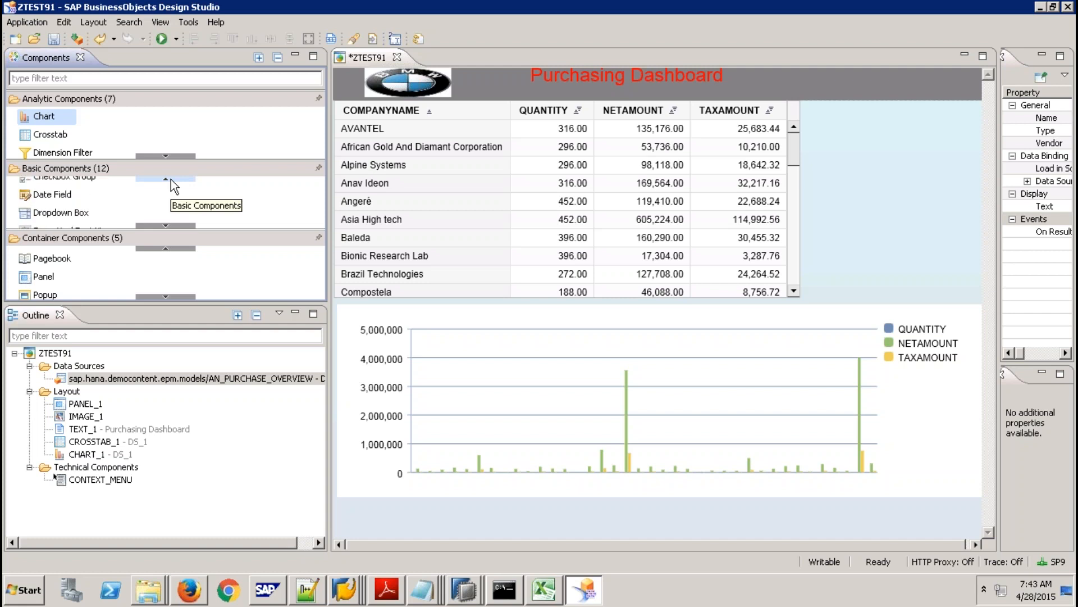
left_click_drag(71, 215, 878, 127)
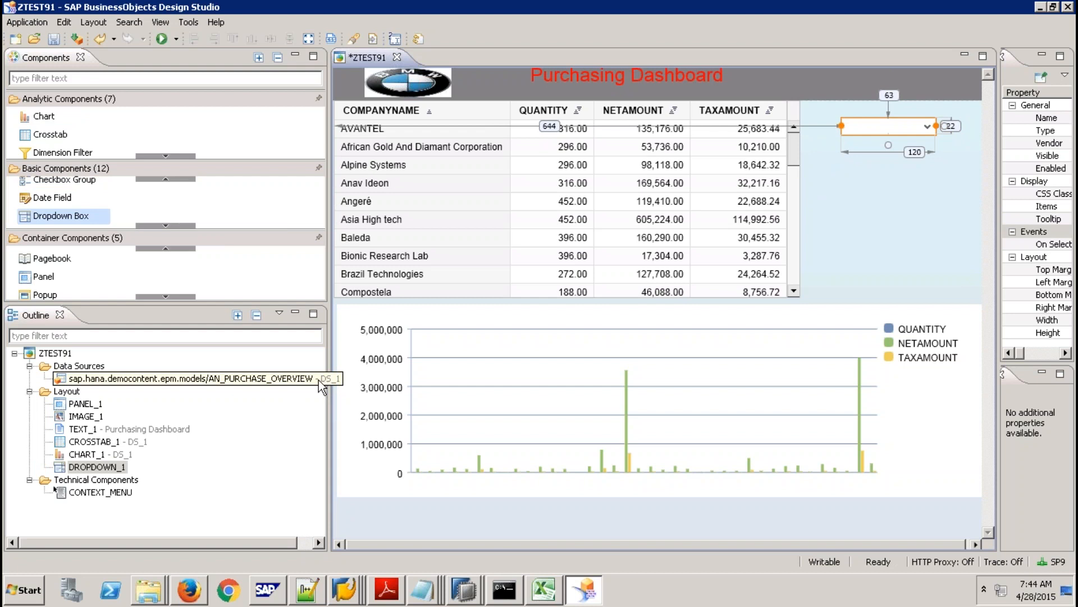
Copy the purchasing data source and paste it as a duplicate, DS_2.
right_click(275, 376)
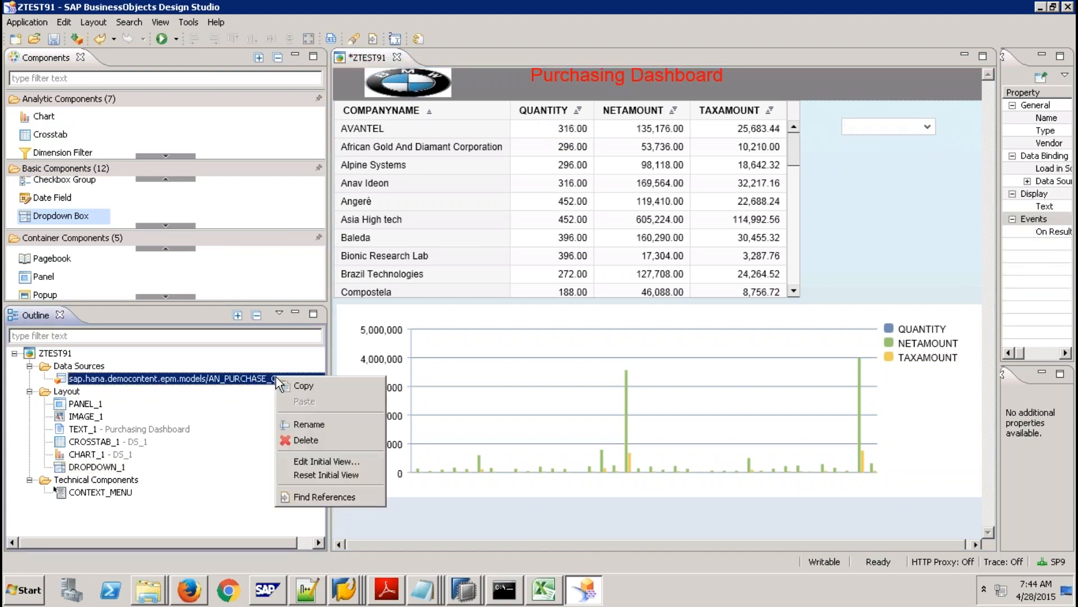
left_click(308, 386)
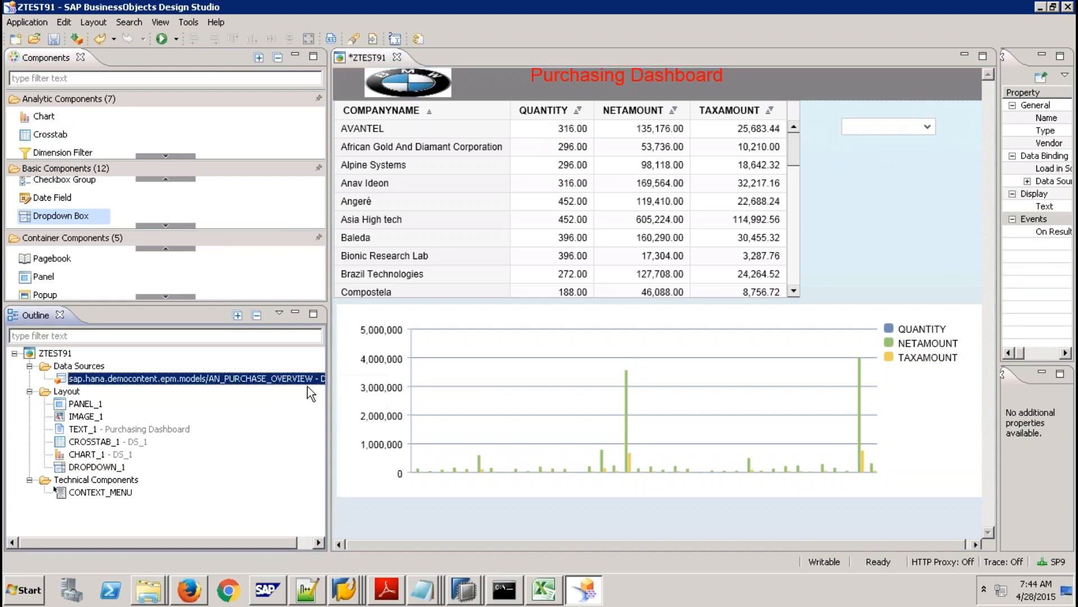
right_click(79, 366)
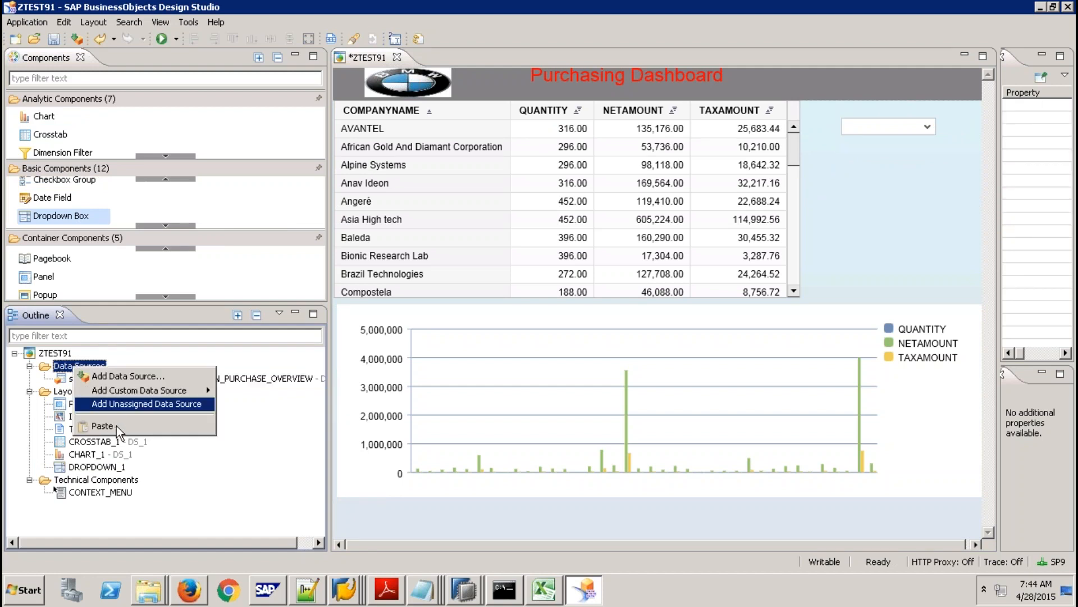
left_click(102, 425)
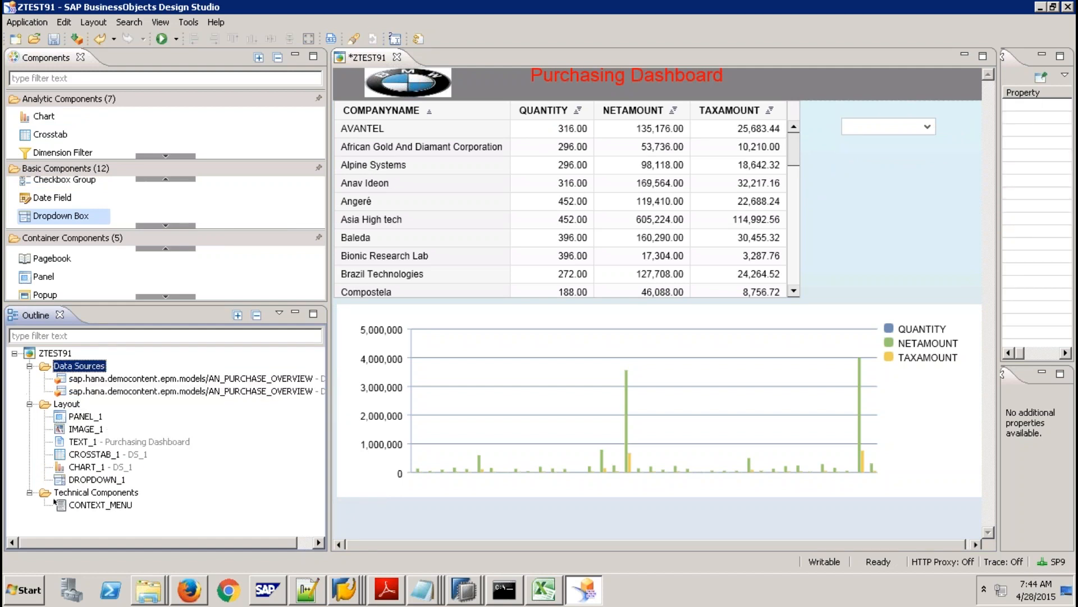
In DS_2's initial view, replace COMPANYNAME in the rows with SUPPLIER_REGION.
right_click(312, 389)
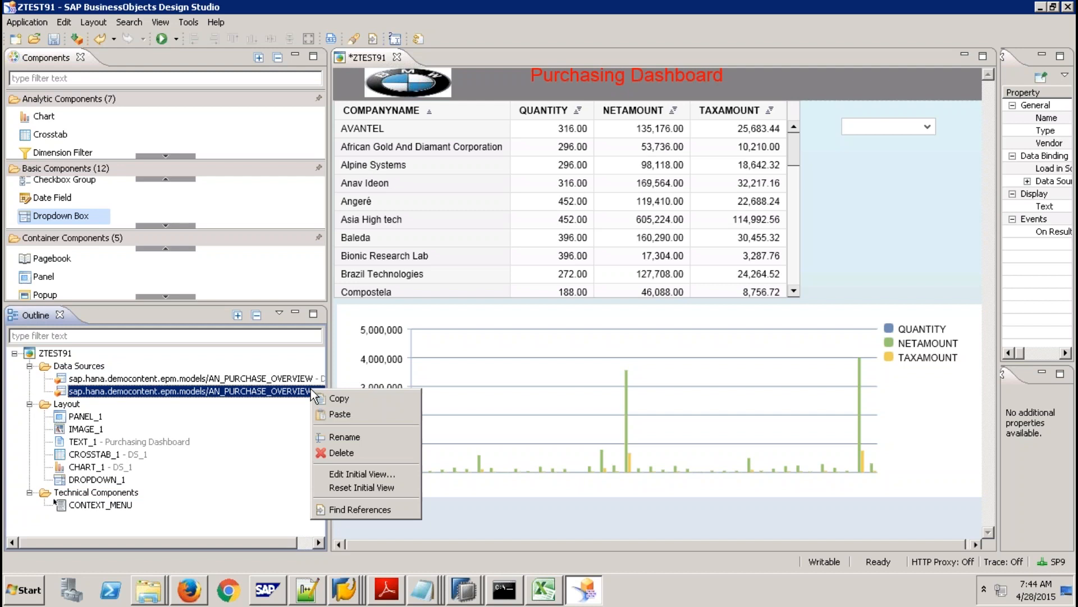
left_click(378, 474)
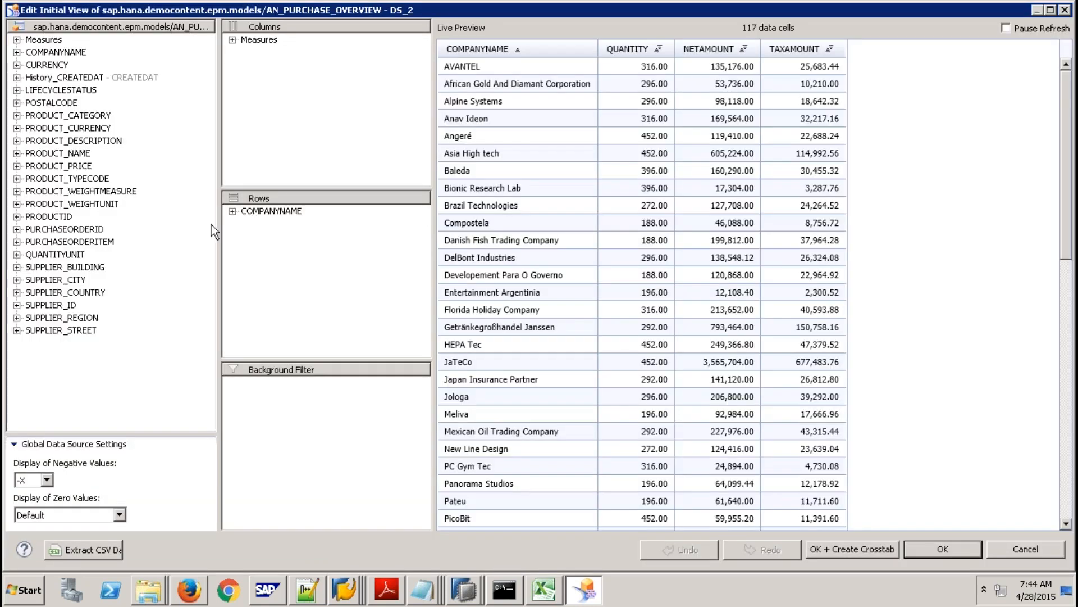
left_click_drag(257, 212, 102, 308)
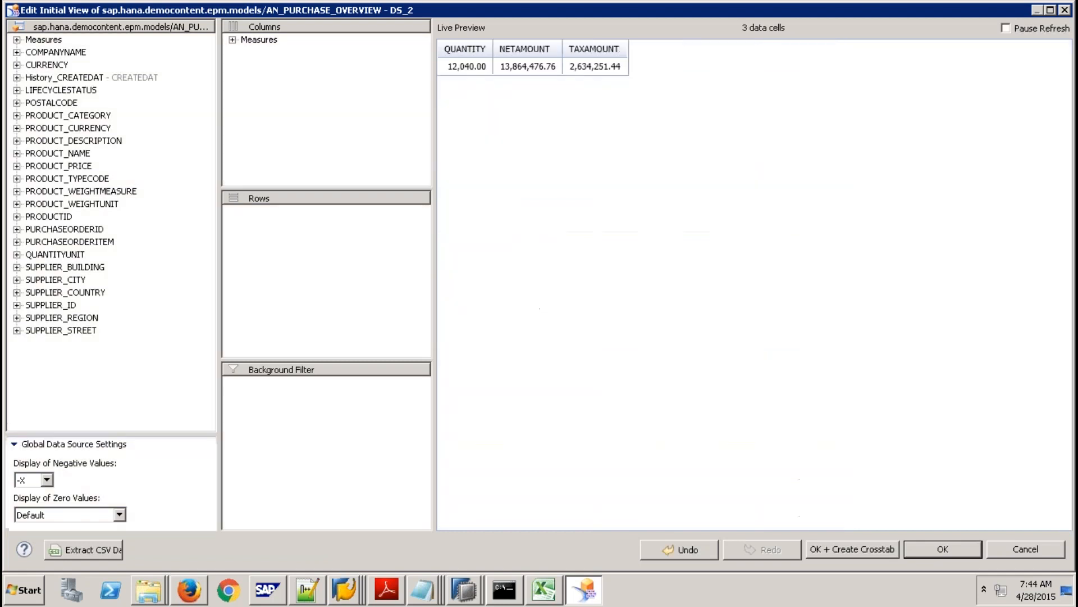
double_click(67, 318)
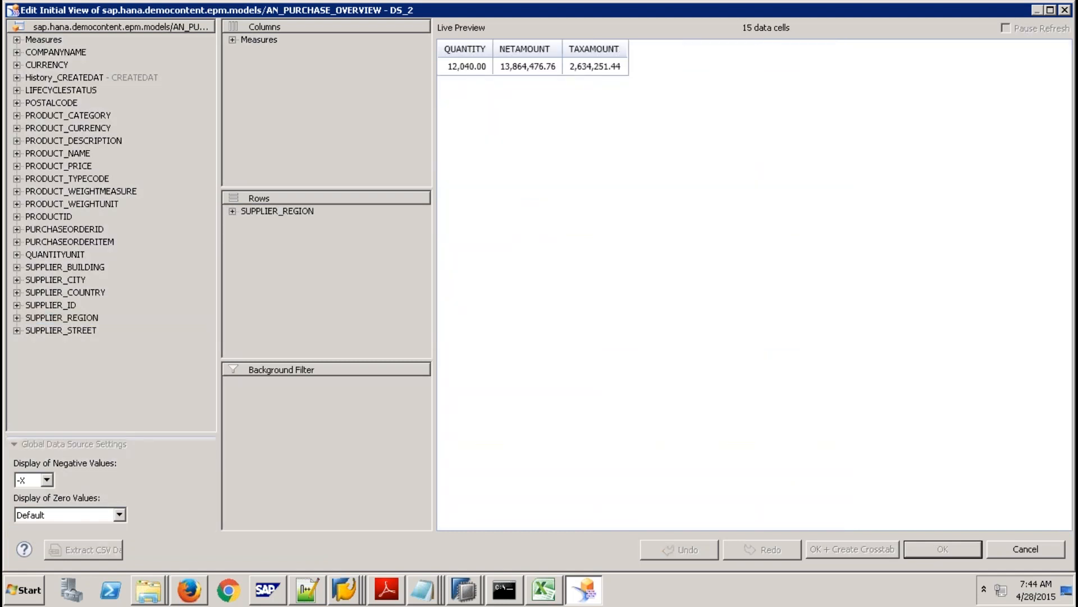
Bind DS_2 to DROPDOWN_1 as a SUPPLIER_REGION filter, then execute the dashboard locally in Firefox.
left_click(924, 548)
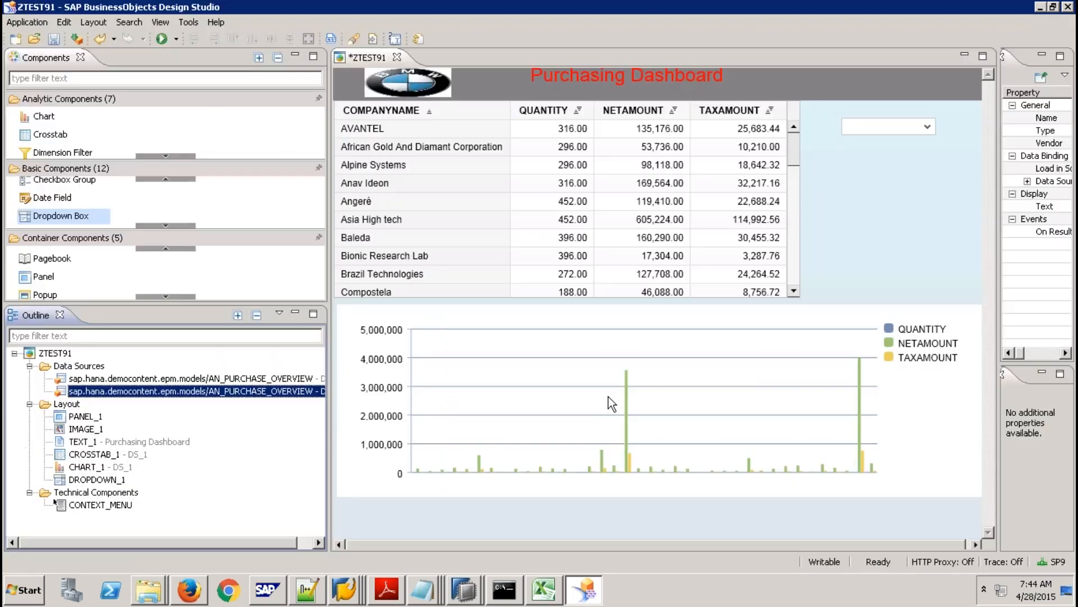
left_click_drag(278, 391, 880, 124)
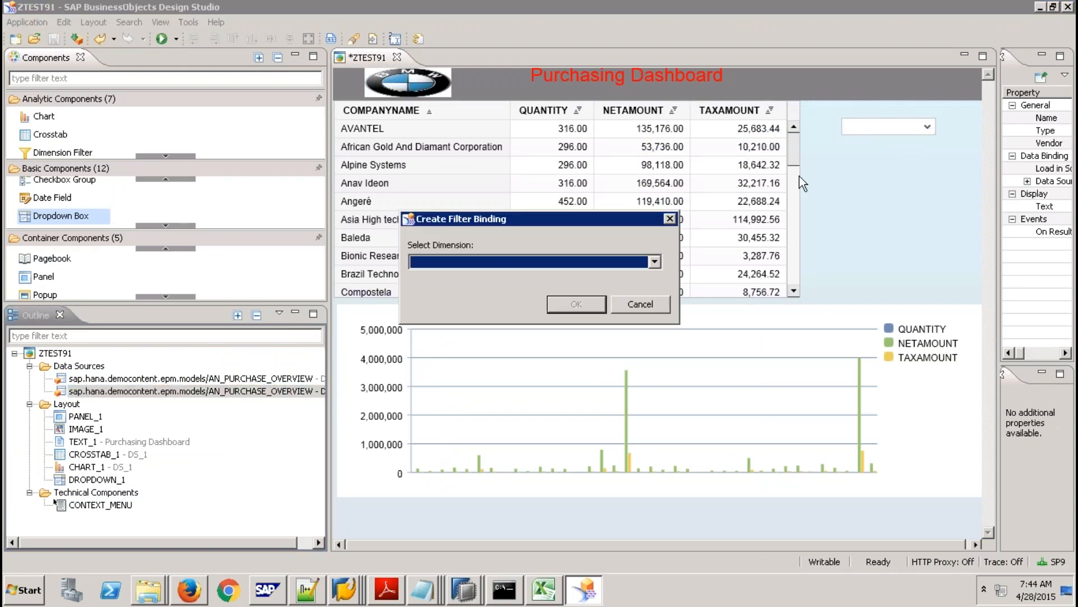
left_click(656, 261)
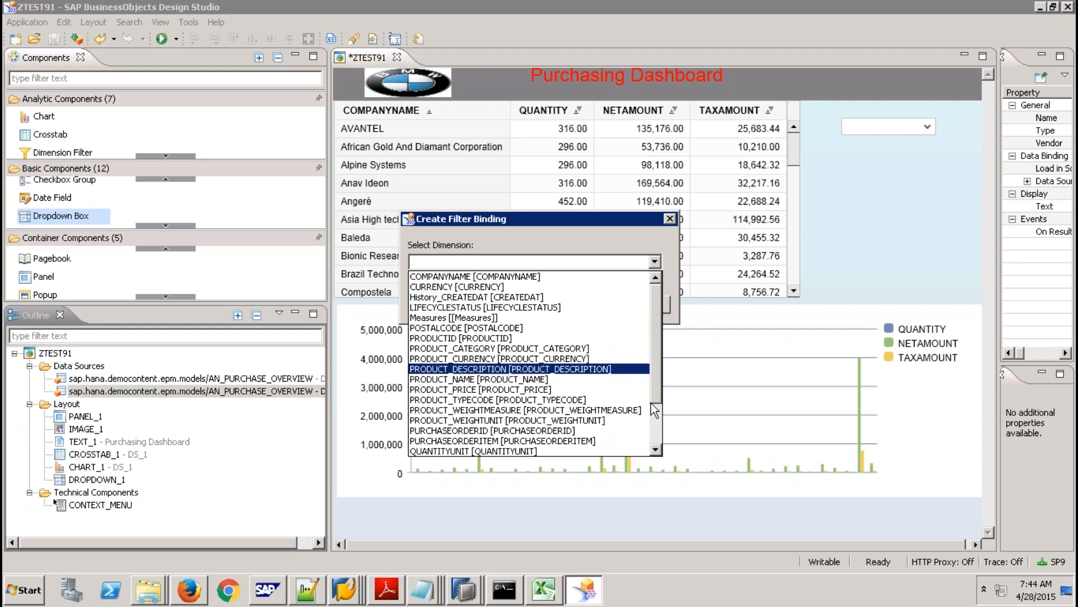
scroll(654, 411, "down", 2)
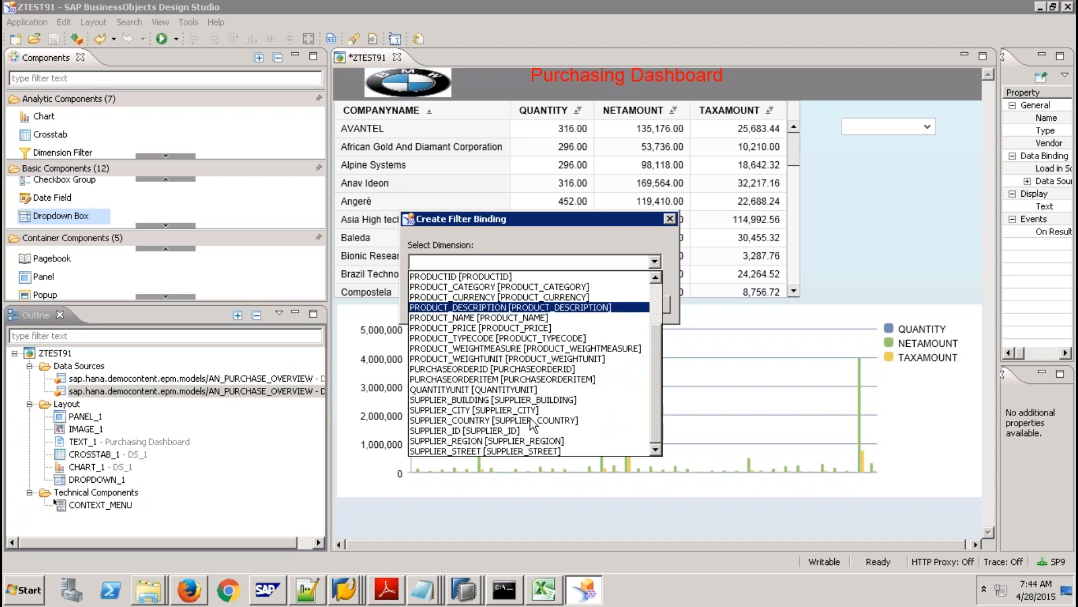
left_click(476, 441)
left_click(577, 301)
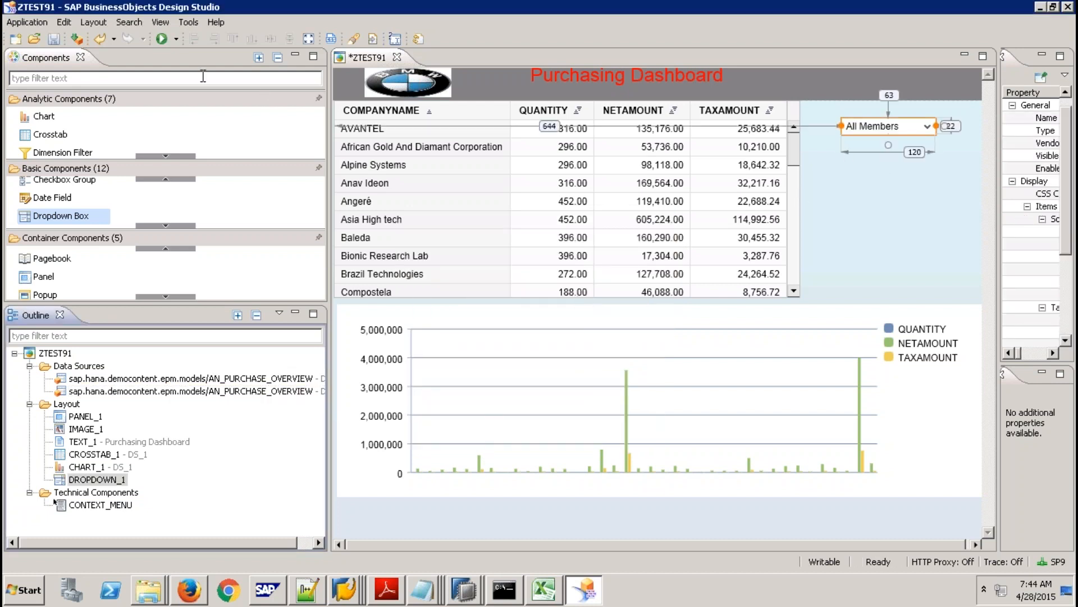
left_click(162, 40)
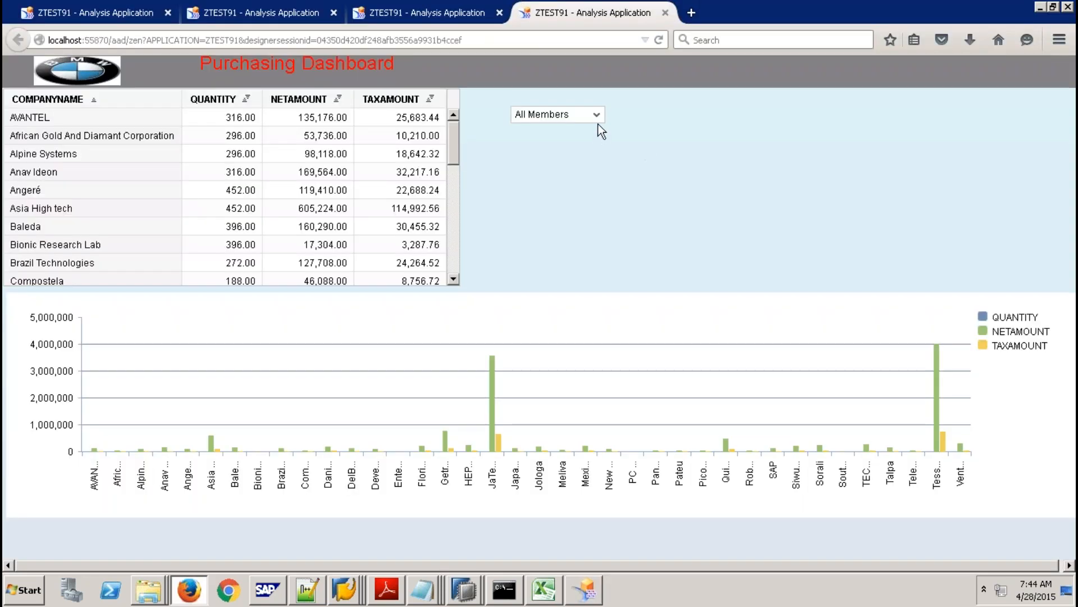
In the preview, try All Members and AFR, settle on AMER - AMER, then return to Design Studio.
left_click(598, 119)
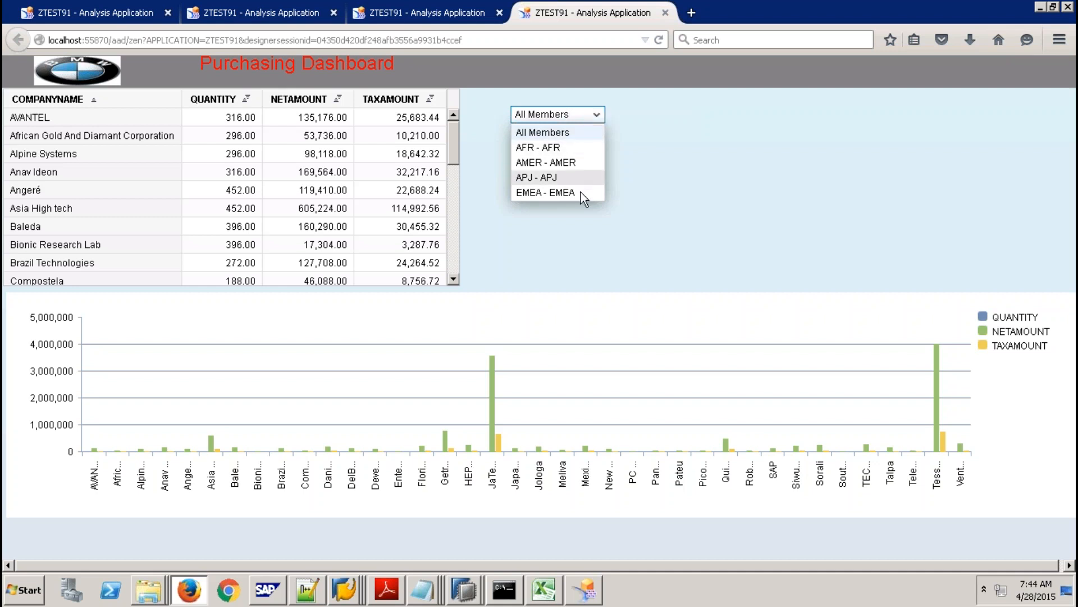
left_click(561, 135)
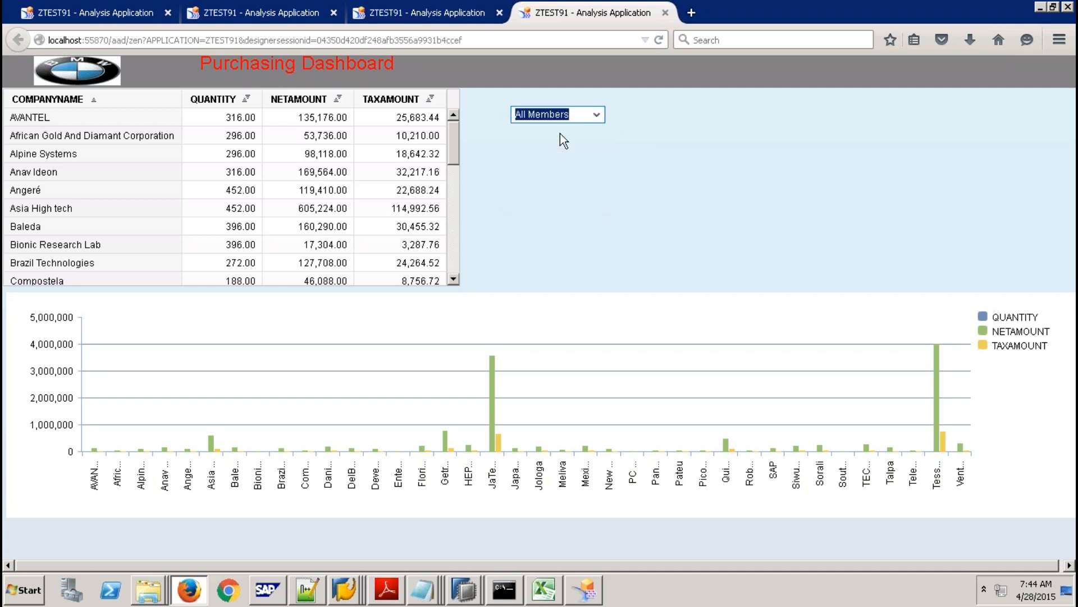
left_click(604, 115)
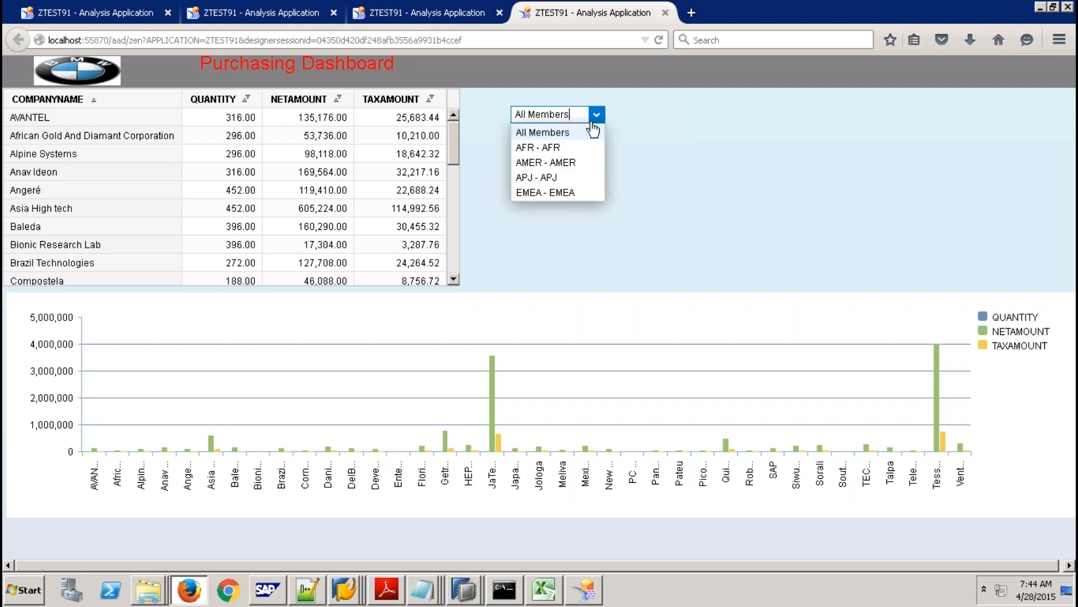
left_click(558, 147)
left_click(596, 115)
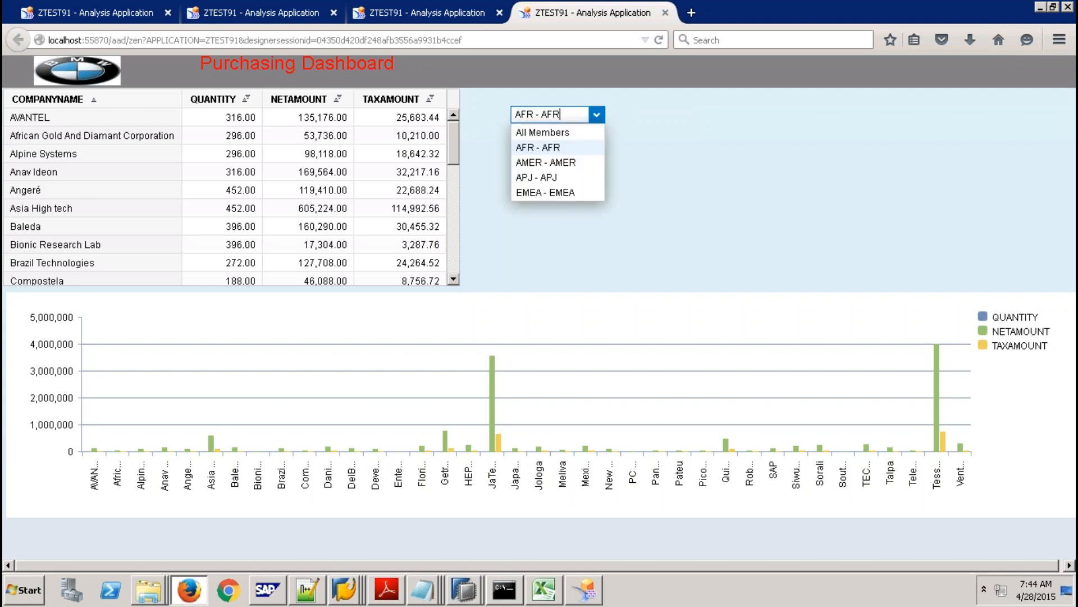
left_click(579, 161)
key("alt+Tab")
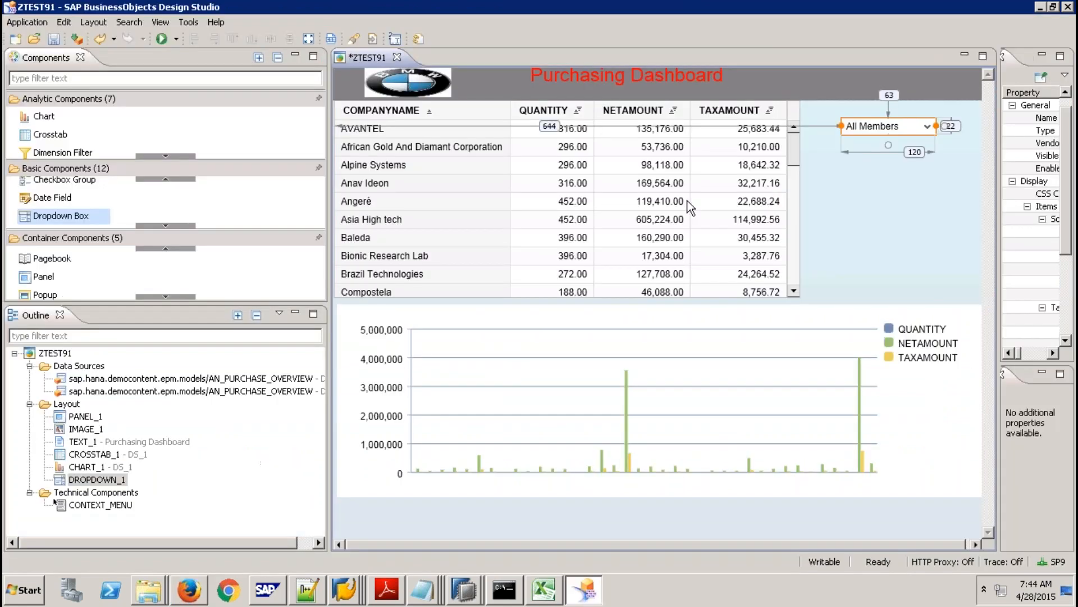
Widen the Properties view, select DROPDOWN_1, and open the Script Editor for its On Select event.
left_click(571, 217)
left_click(419, 376)
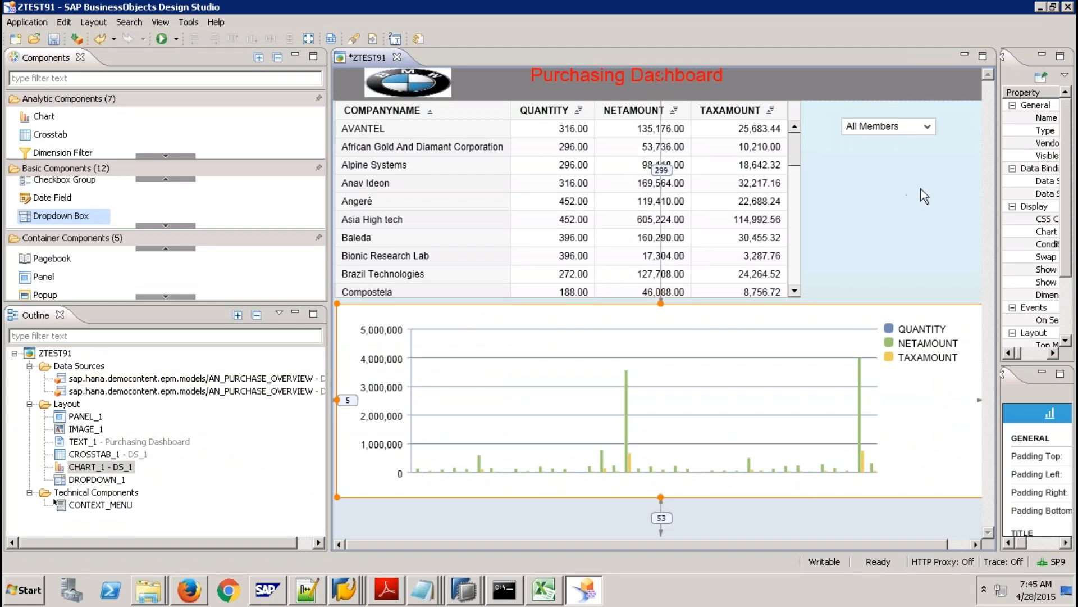
left_click_drag(1001, 184, 803, 199)
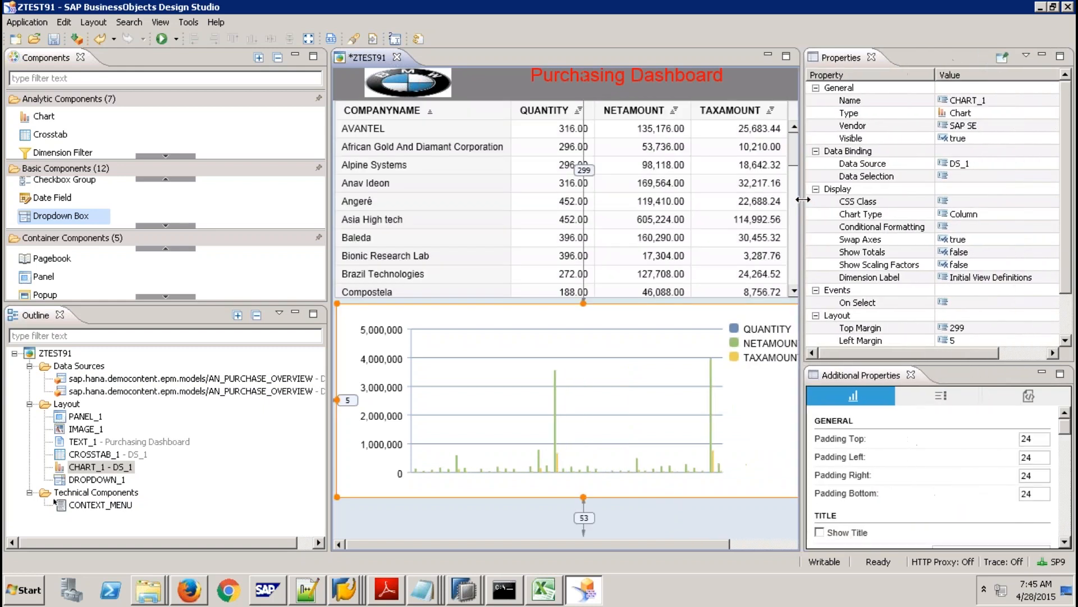
left_click(713, 545)
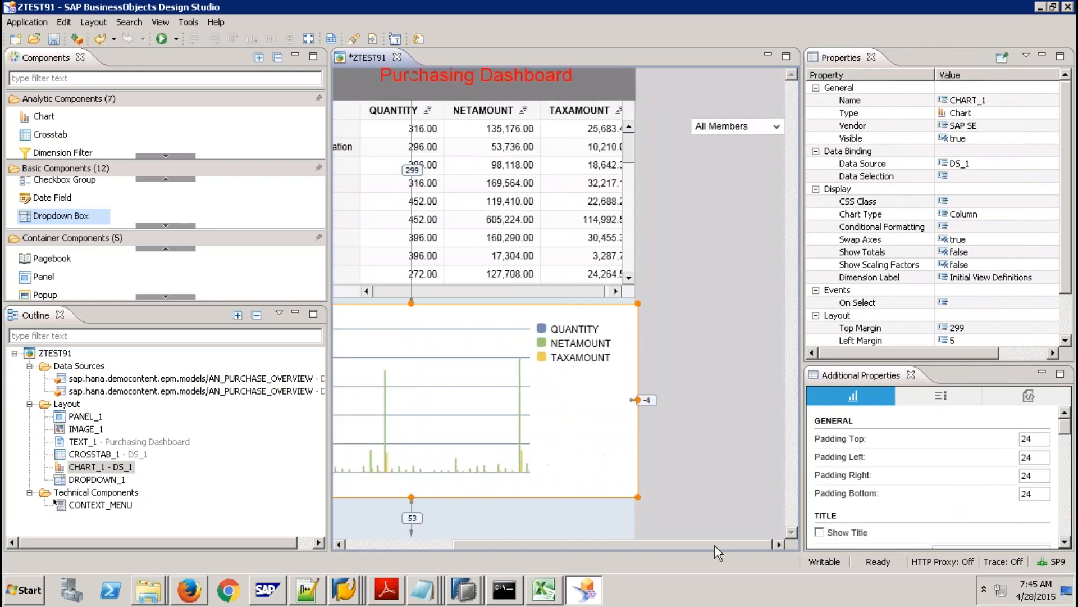
left_click(729, 130)
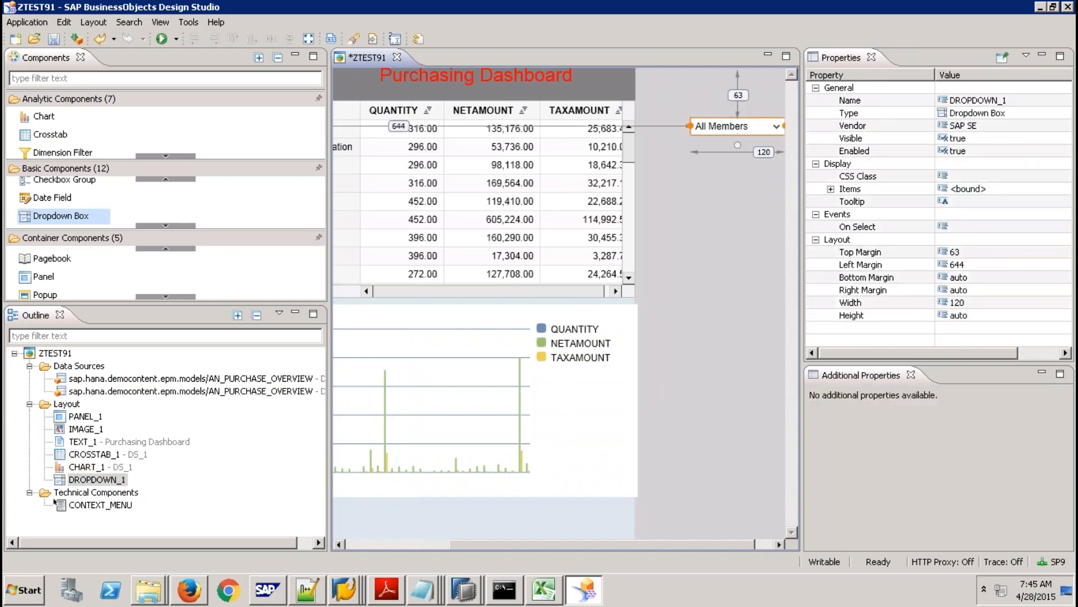
left_click(957, 227)
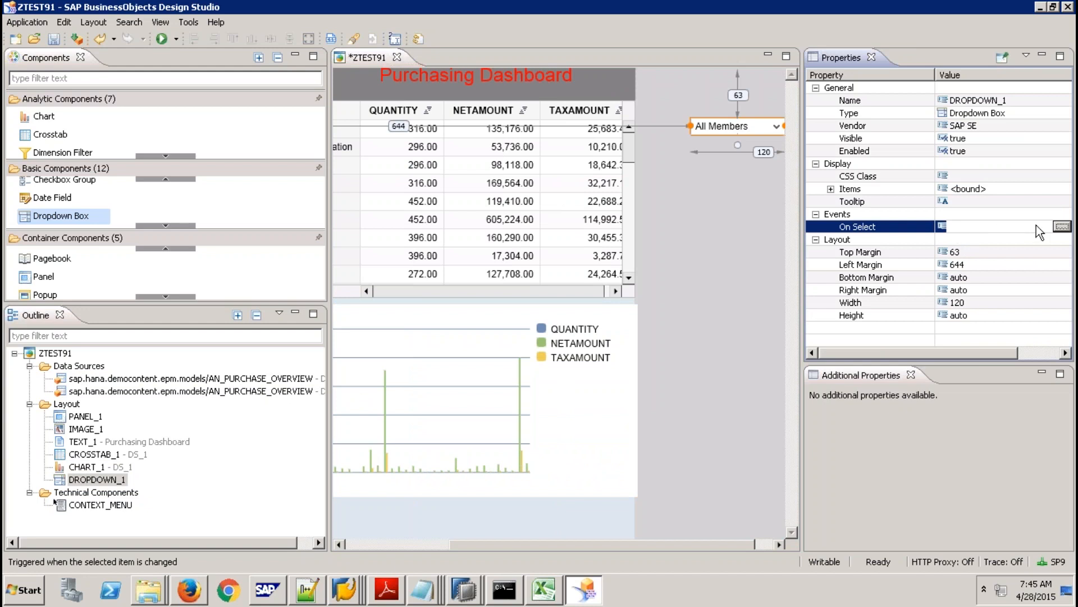
left_click(1061, 226)
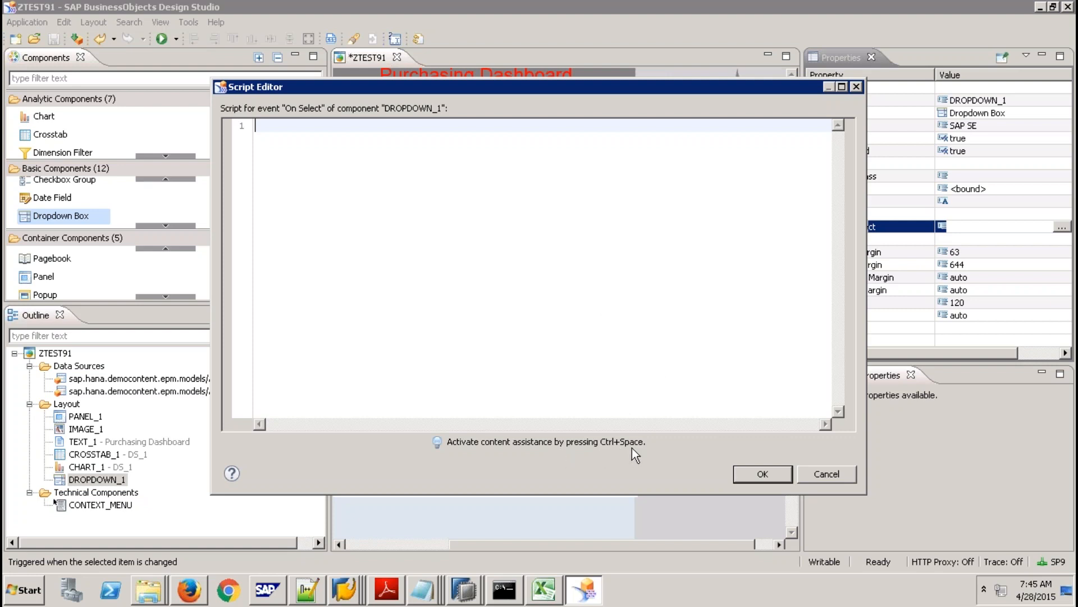
Start the script as DS_1.setFilter("SUPPLIER_REGION", ...) using content assist.
key("ctrl+space")
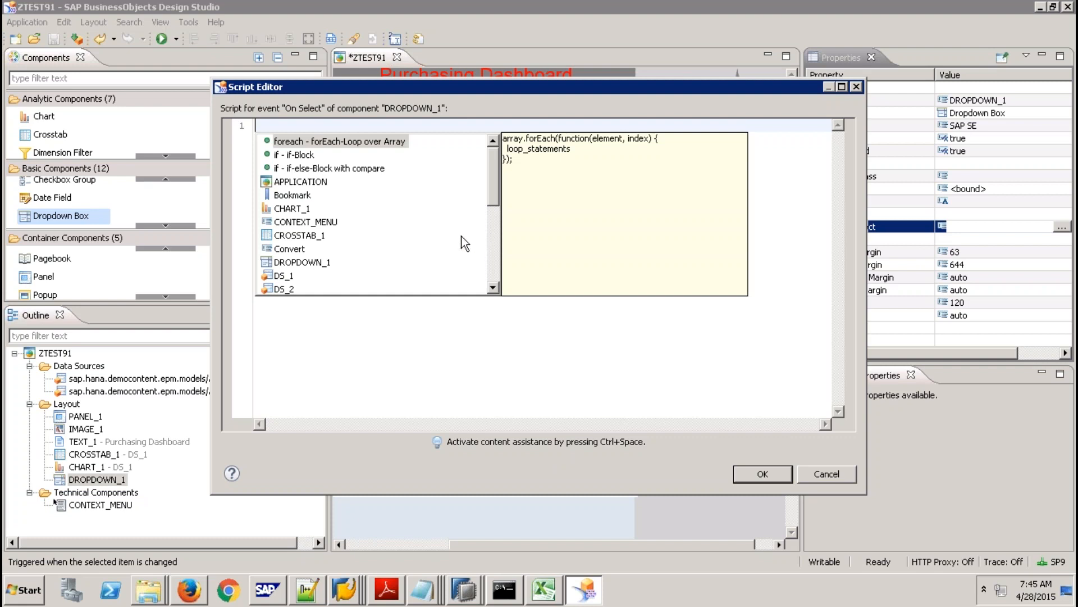
double_click(283, 277)
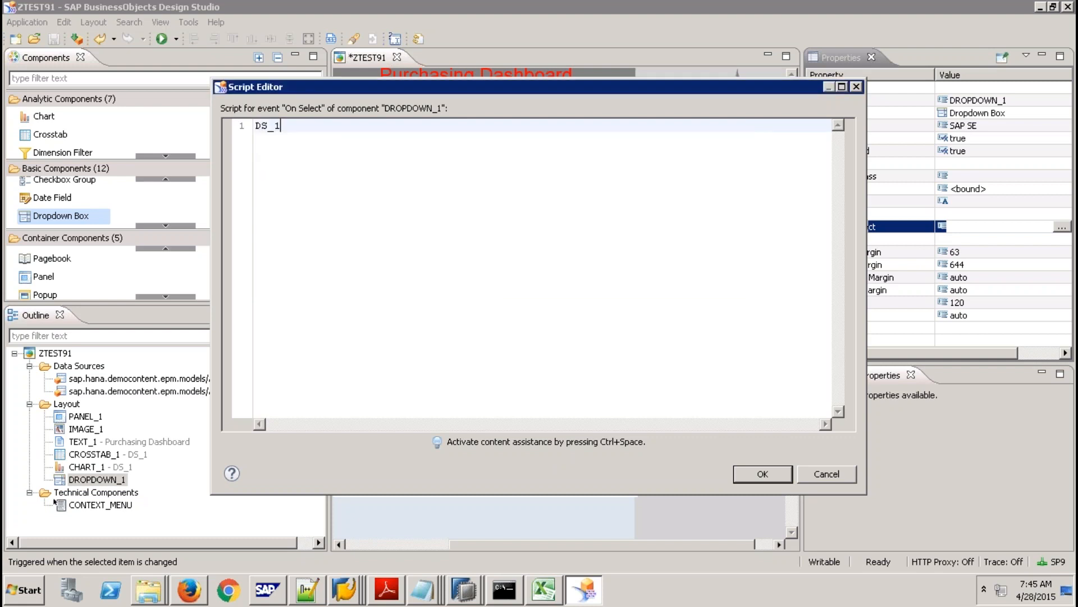
type(".")
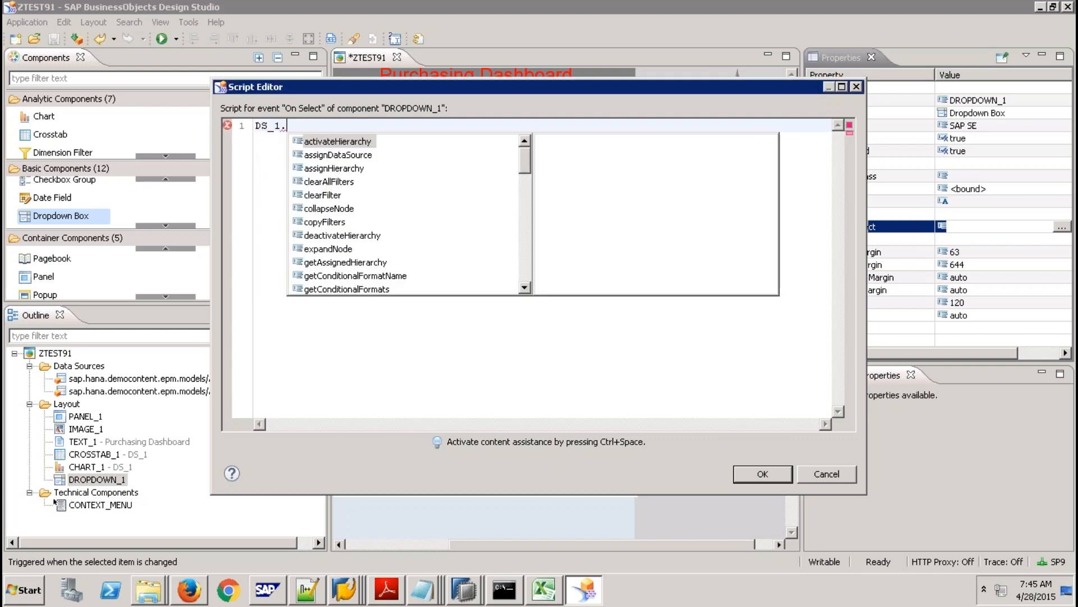
type("s")
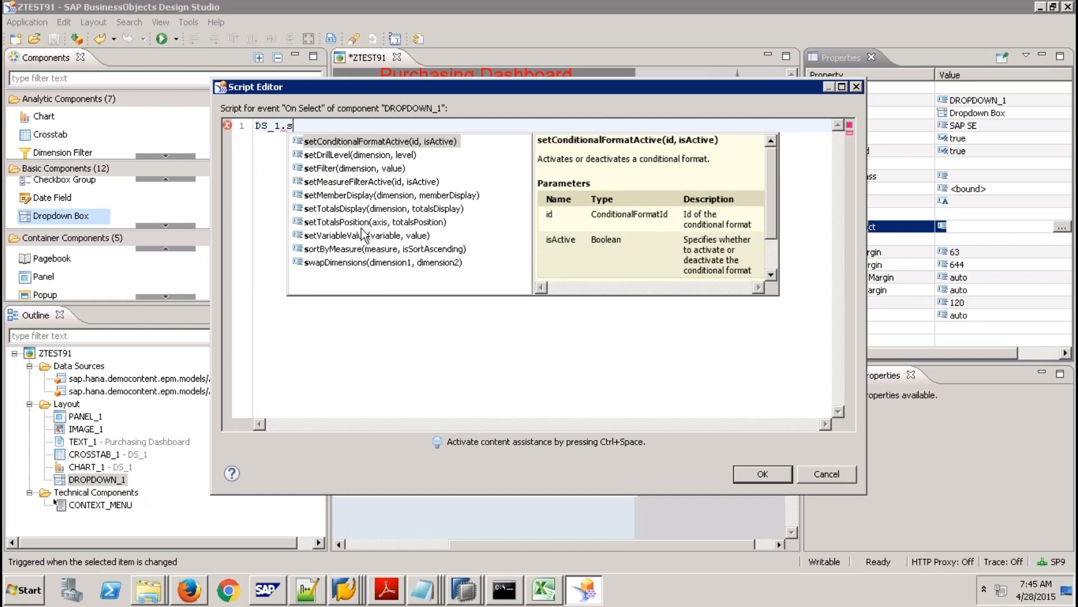
double_click(346, 168)
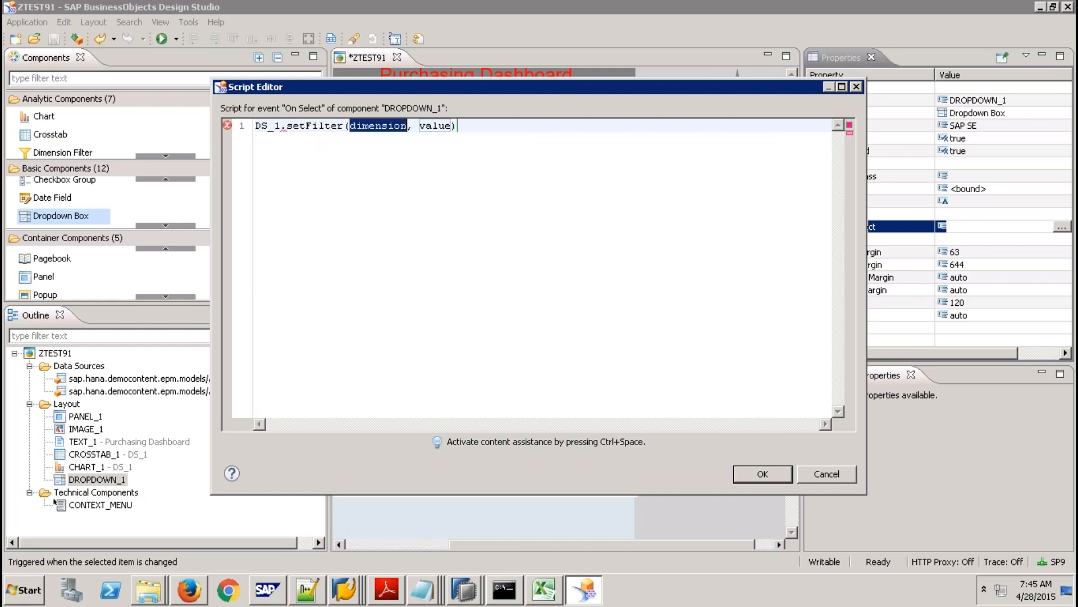
key("ctrl+space")
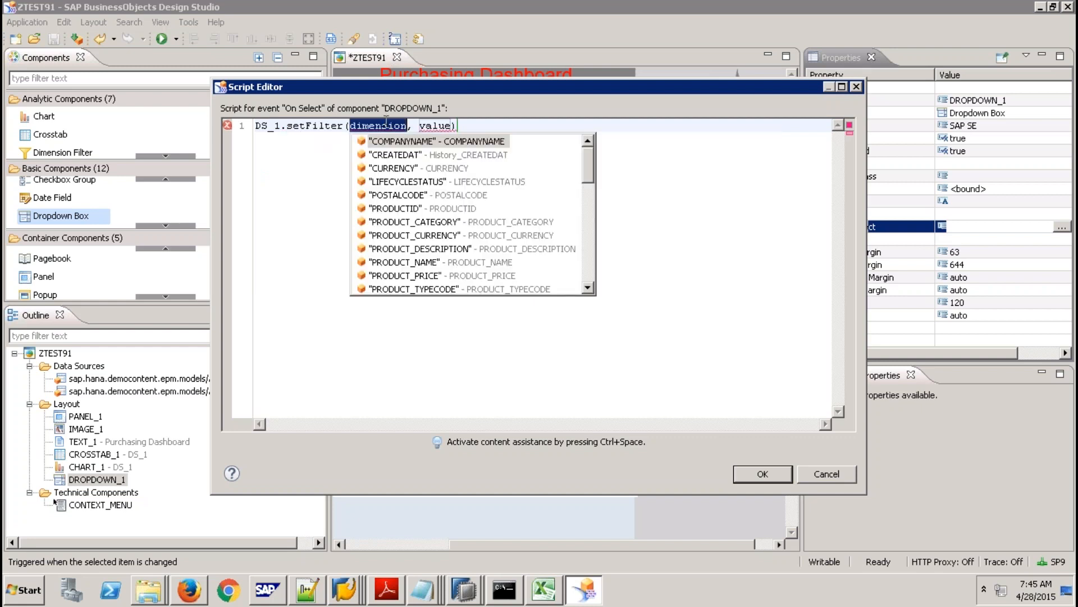
left_click(588, 271)
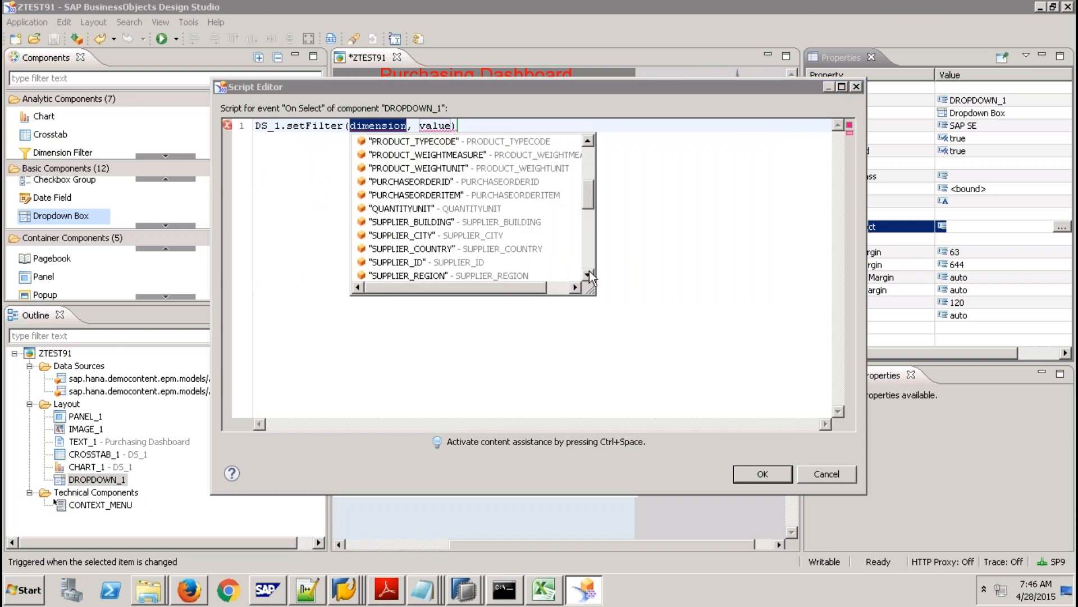
double_click(470, 275)
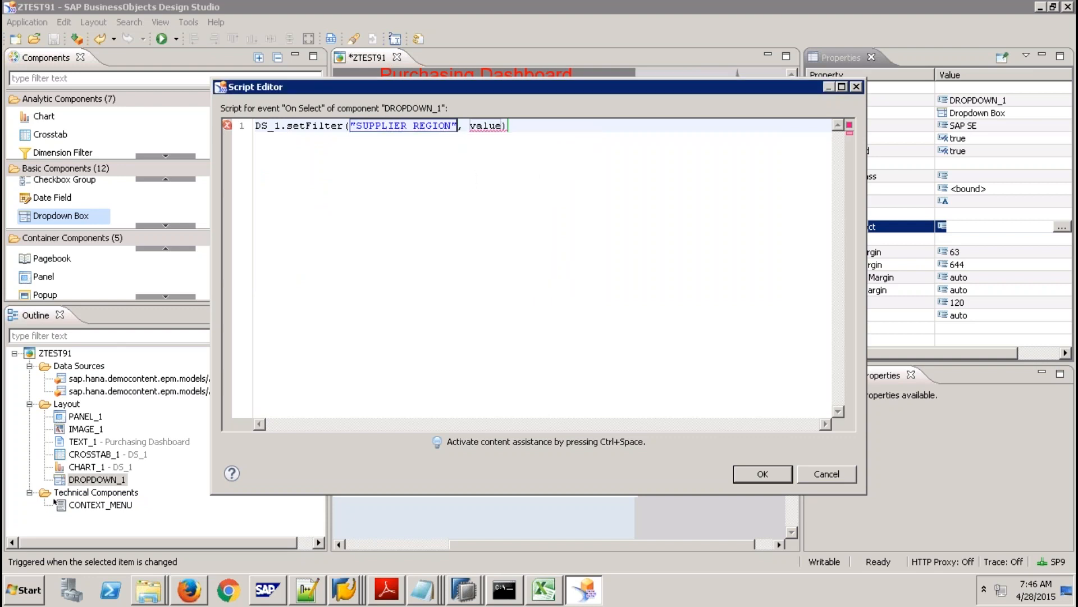
key("Tab")
Pass DROPDOWN_1.getSelectedValue() as the filter value, end with a semicolon, and confirm the script.
key("ctrl+space")
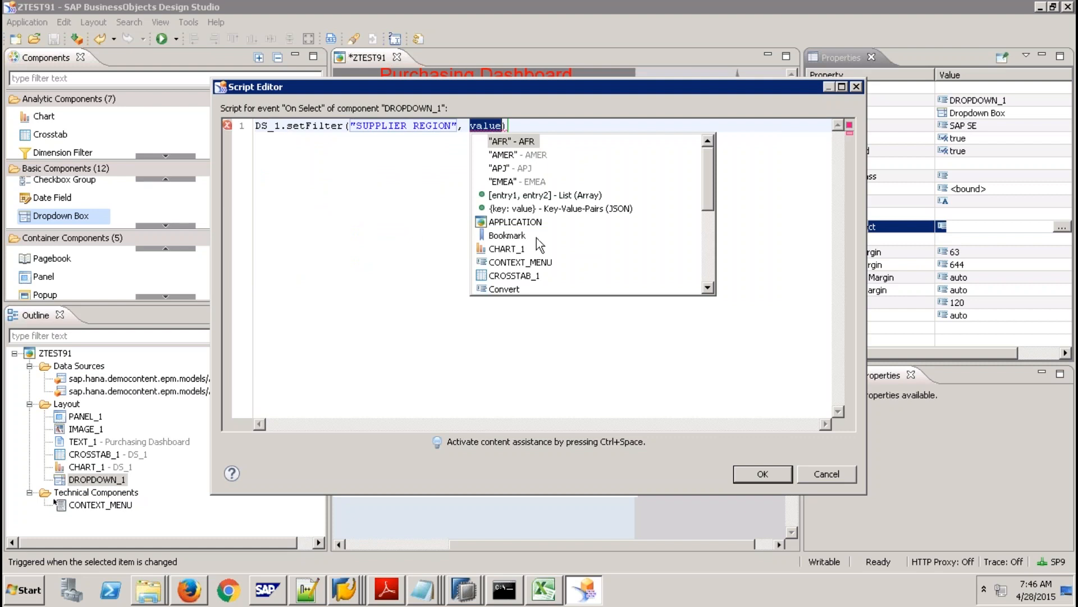
left_click(709, 266)
double_click(536, 154)
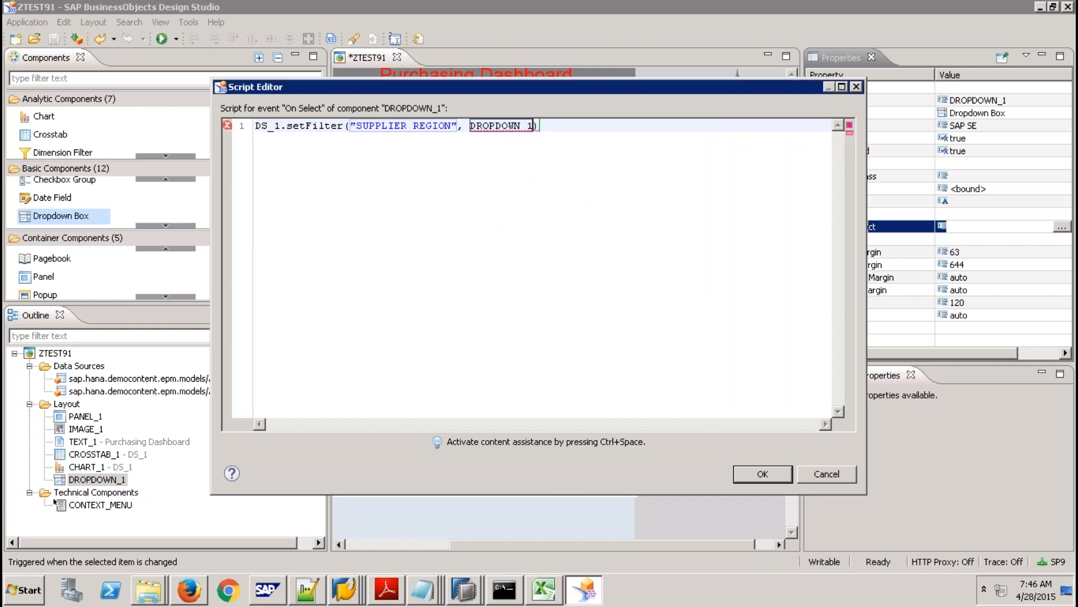
type(".")
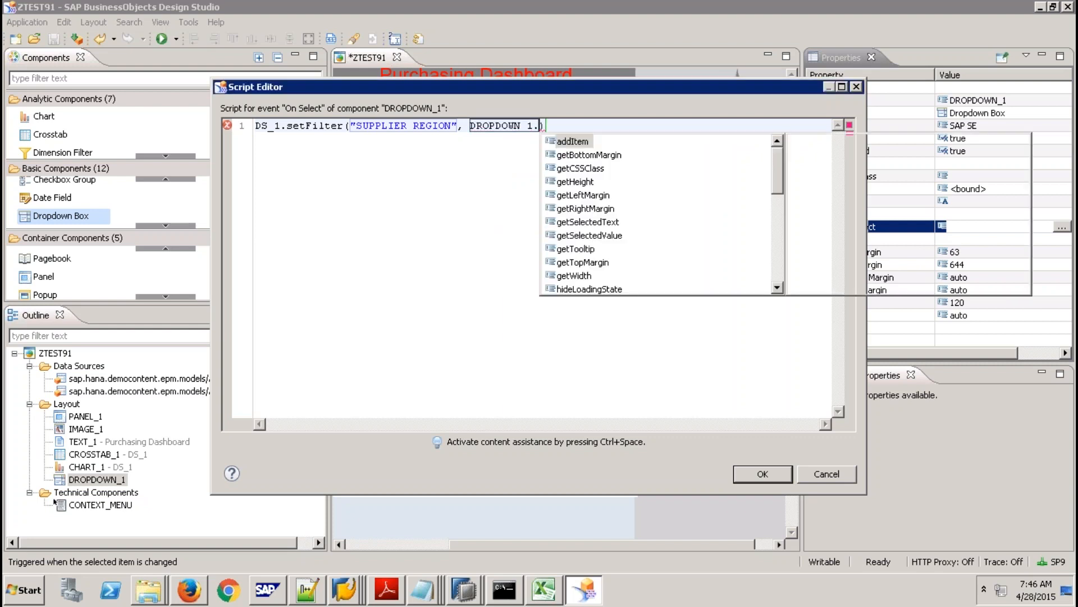
type("g")
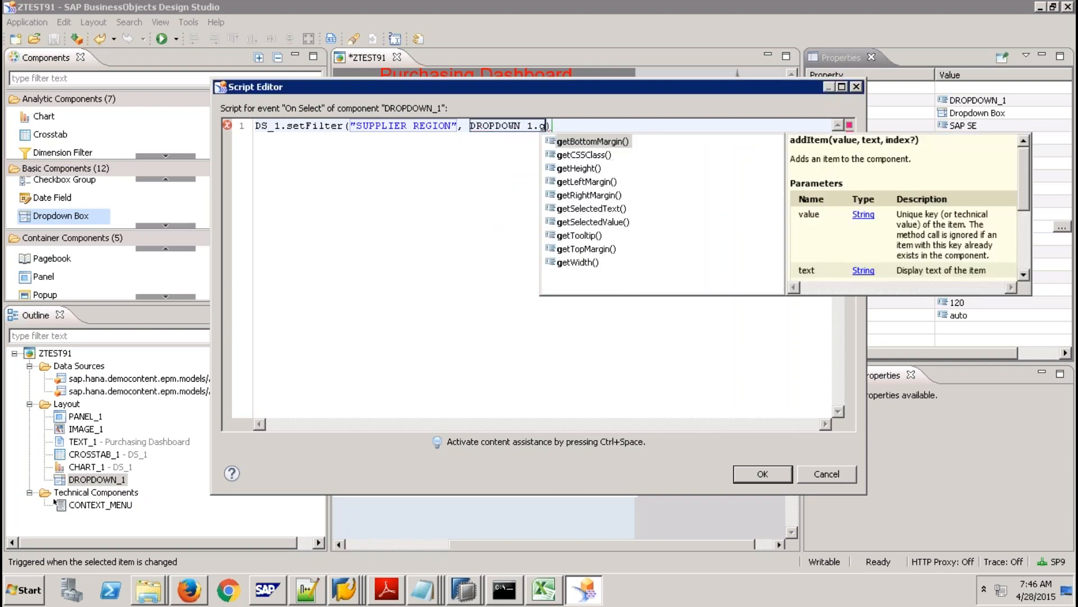
double_click(610, 223)
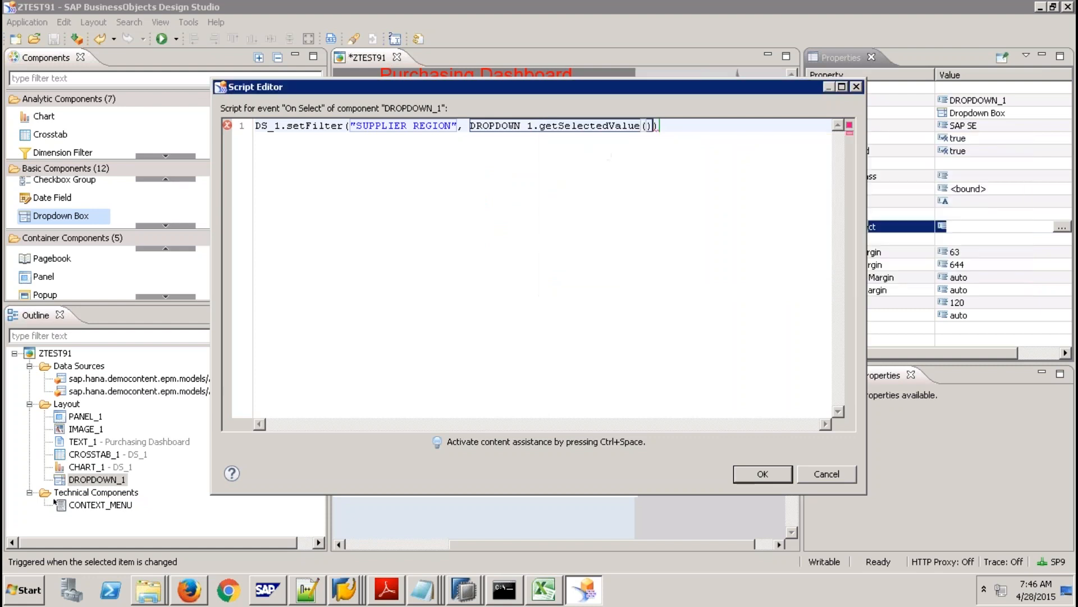
type(";")
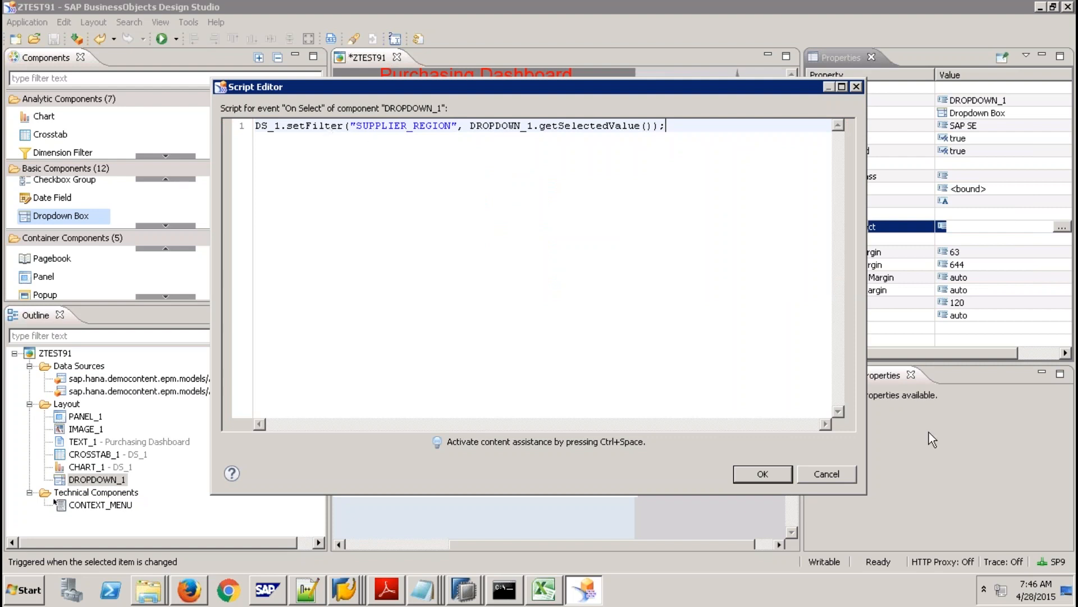
left_click(781, 469)
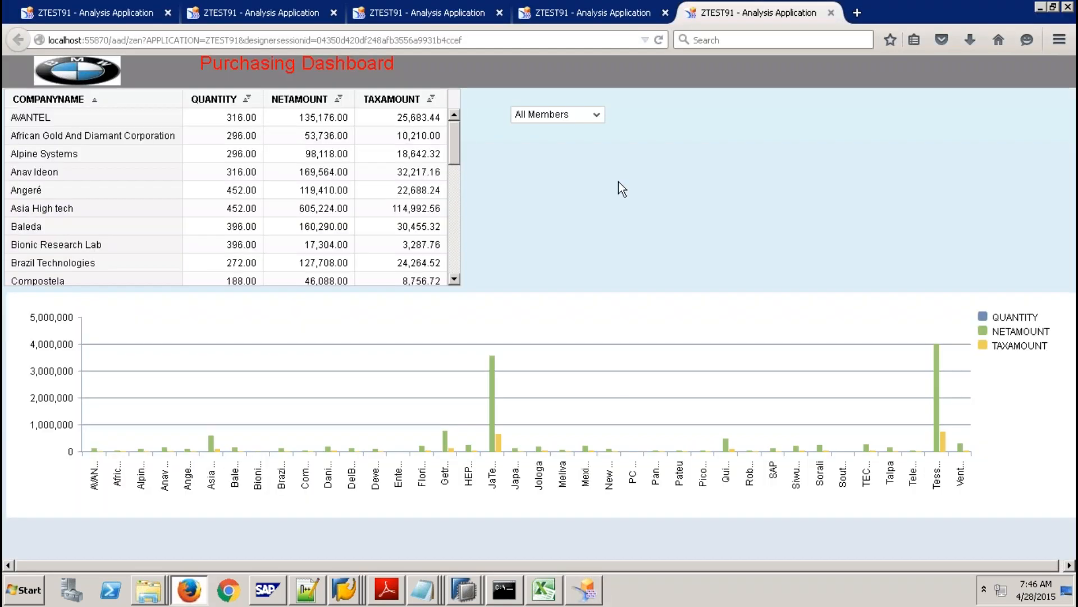
Try EMEA, APJ, AFR, AMER and All Members, ending on APJ - APJ: five companies totalling 4,739,256.00.
left_click(596, 115)
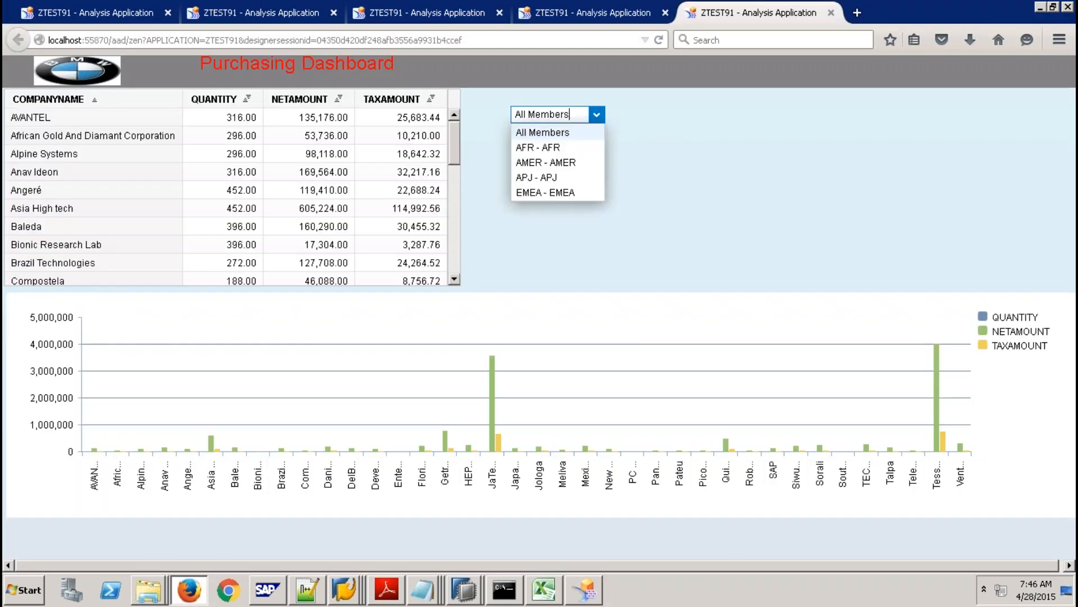
left_click(555, 190)
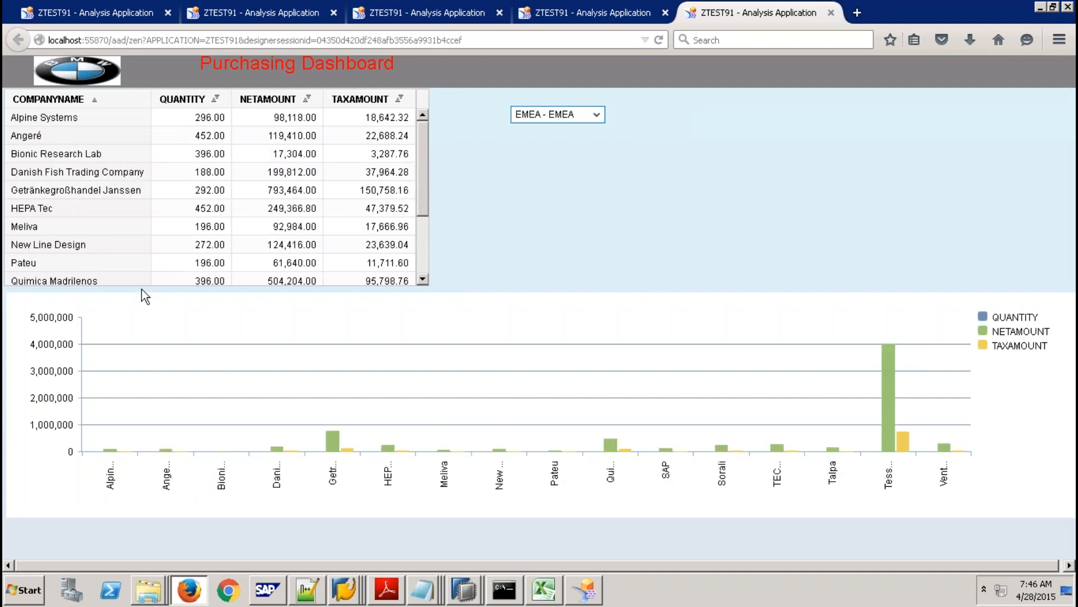
left_click(597, 115)
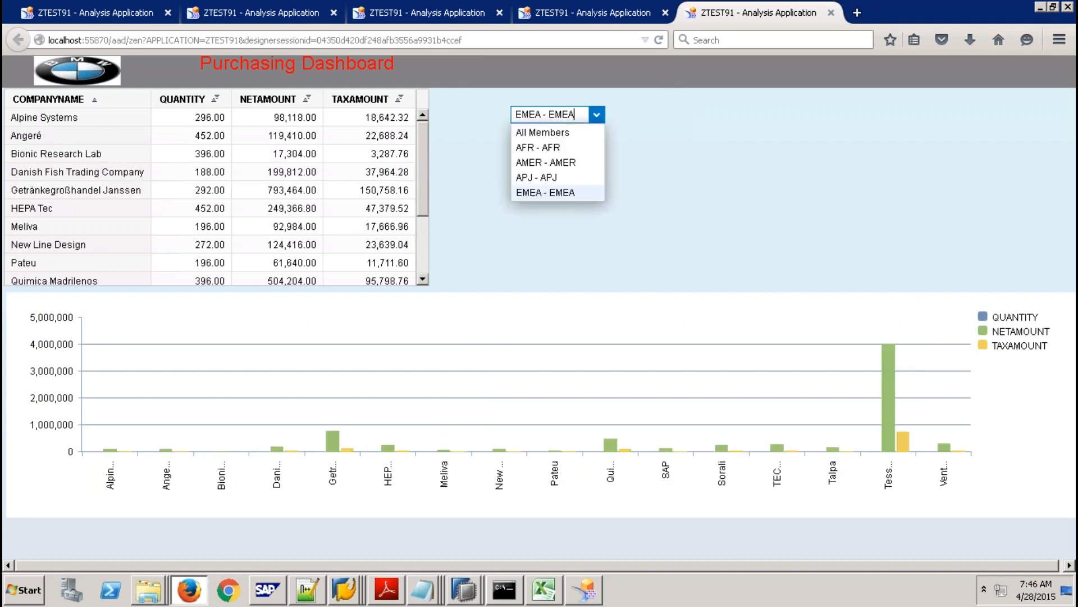
left_click(546, 177)
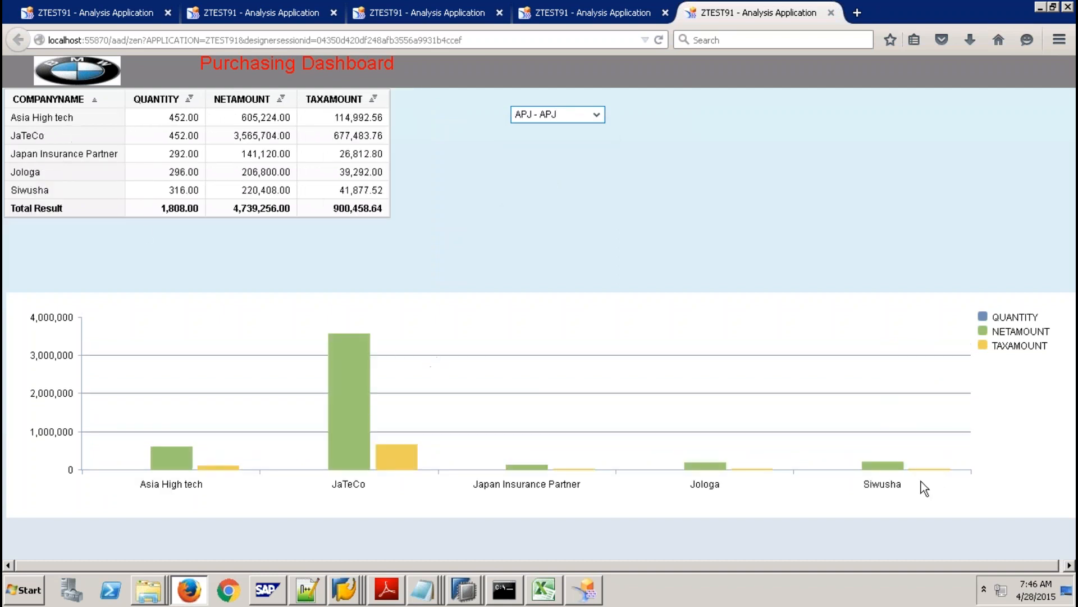
left_click(597, 115)
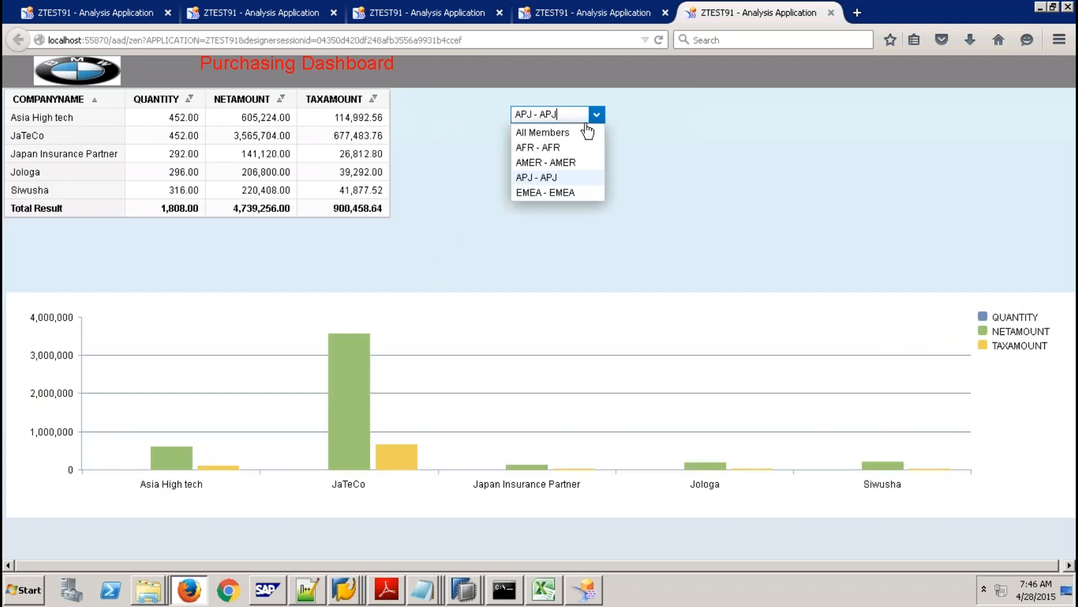
left_click(555, 150)
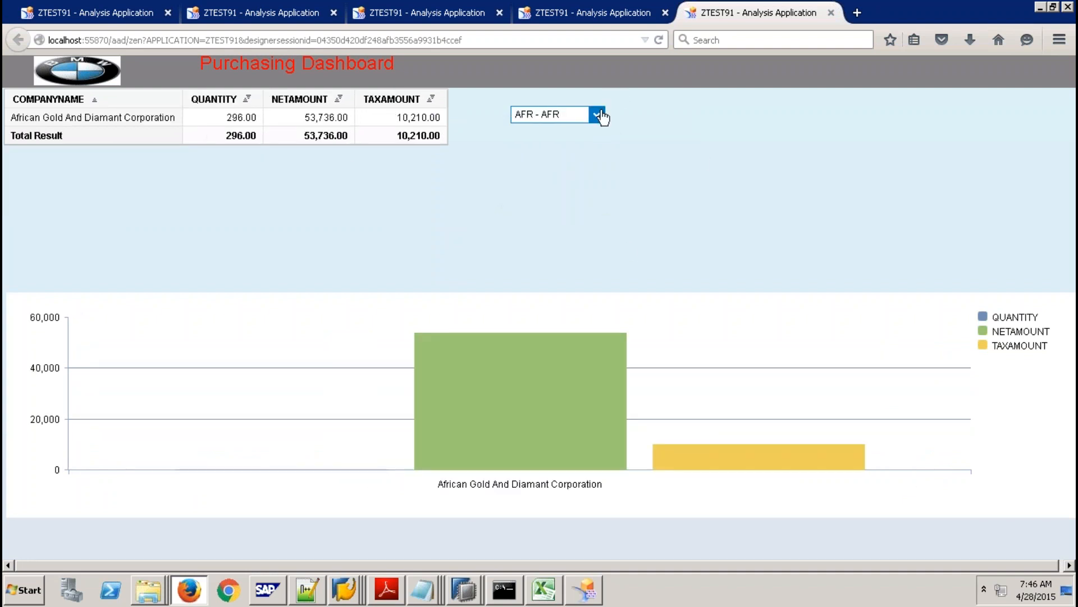
left_click(597, 114)
left_click(565, 162)
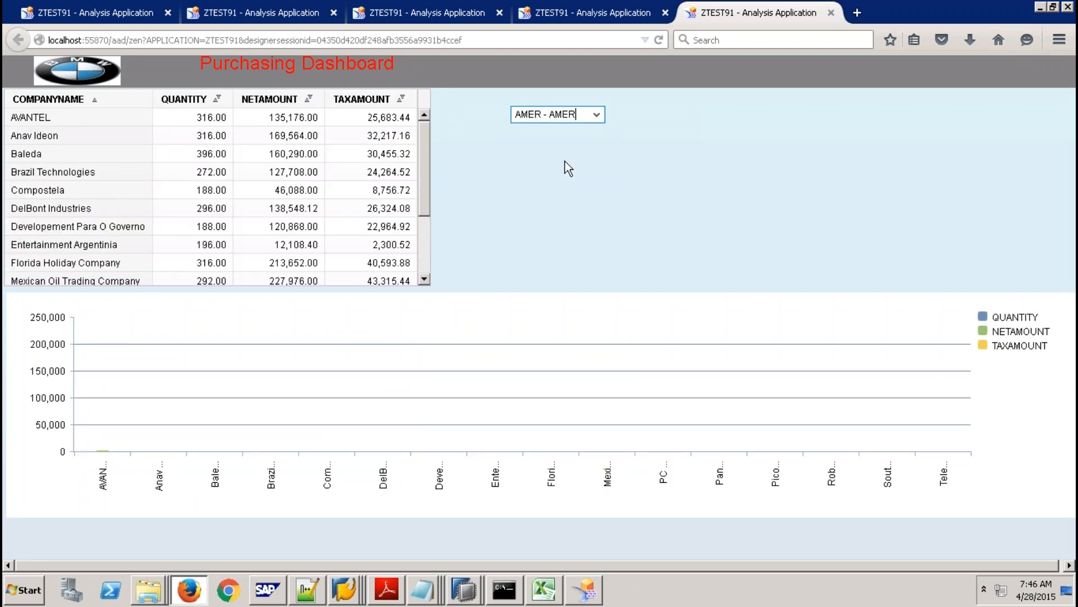
left_click(597, 114)
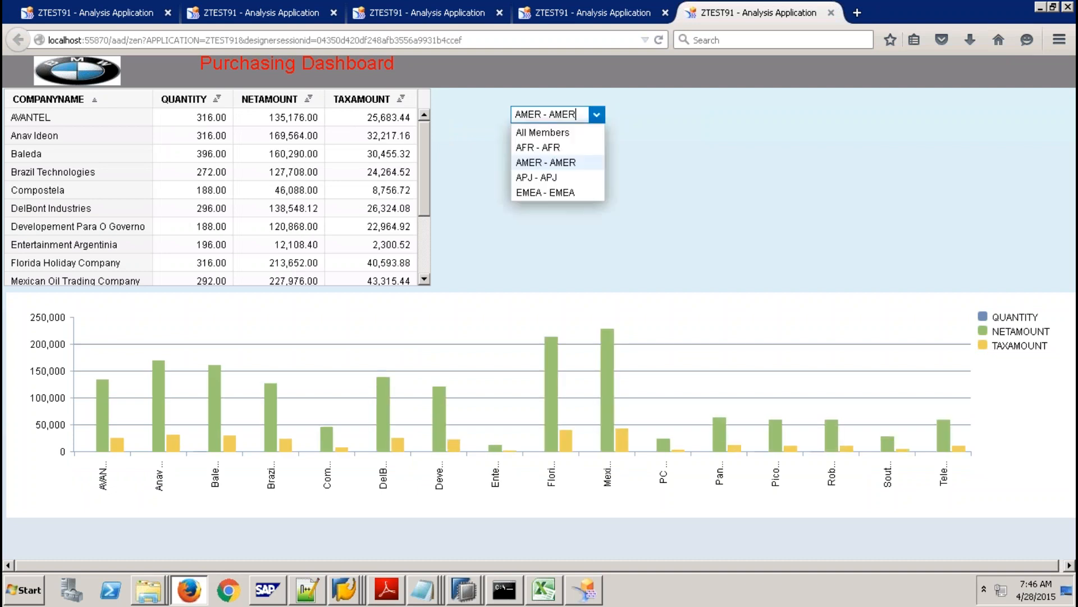
left_click(570, 131)
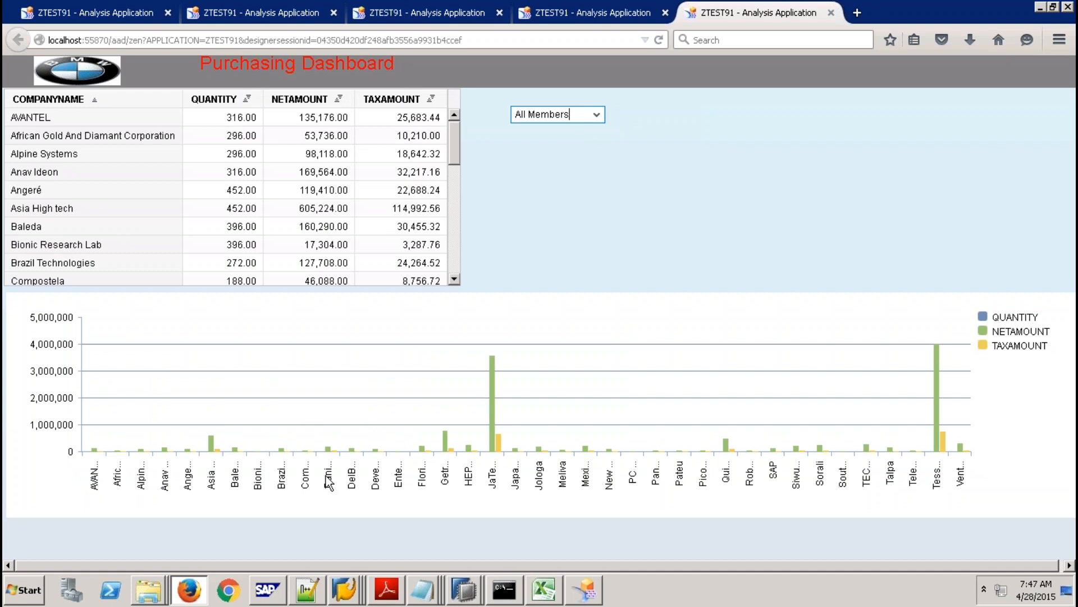
left_click(597, 114)
left_click(564, 178)
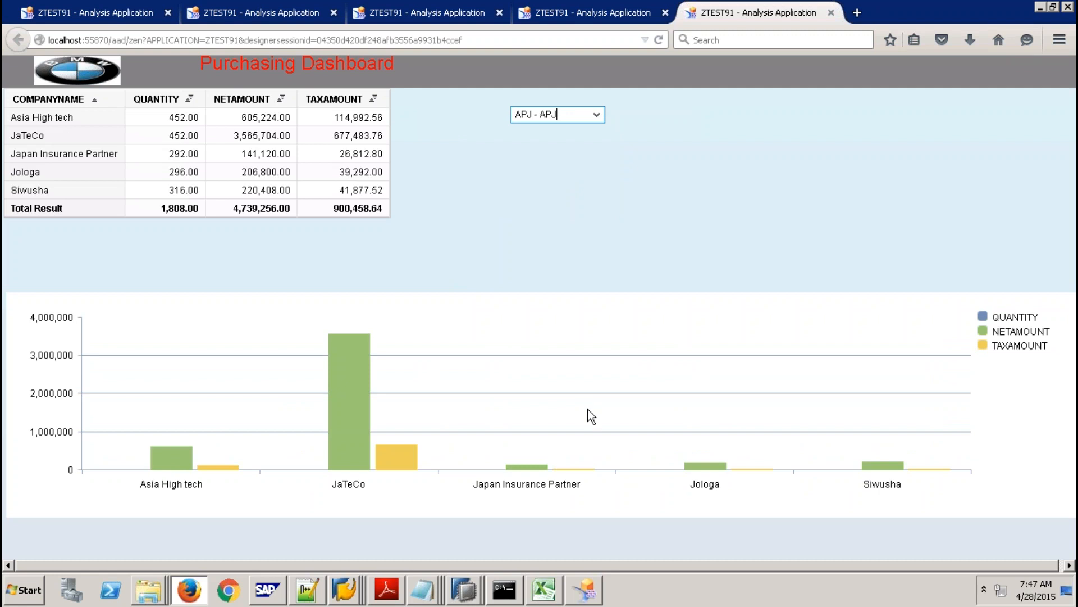
Select CHART_1 and set its Left Margin to 80, then to 150.
left_click(586, 589)
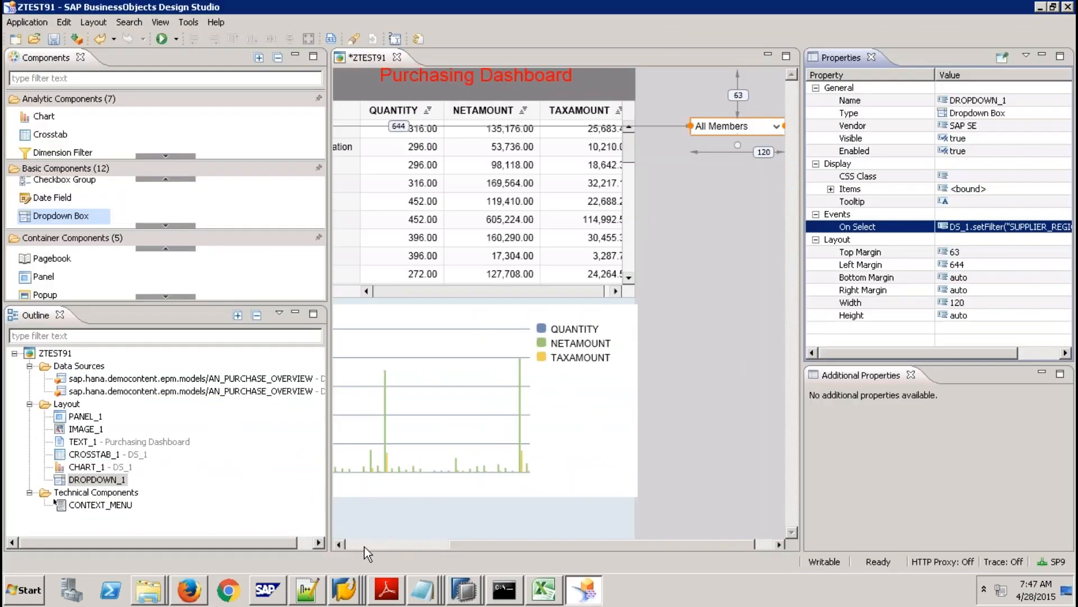
left_click(365, 545)
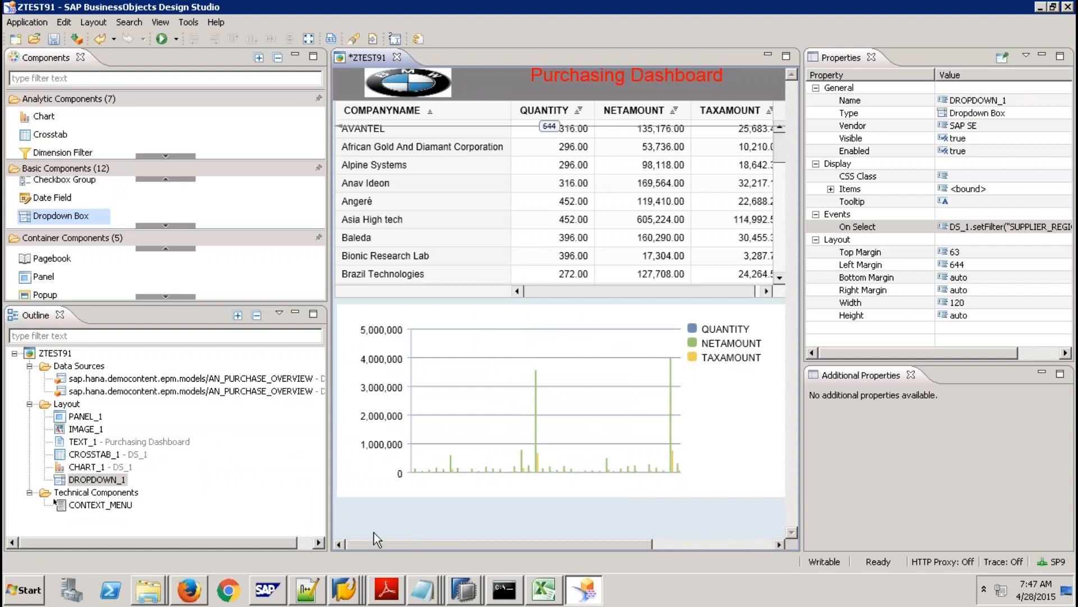
left_click(430, 400)
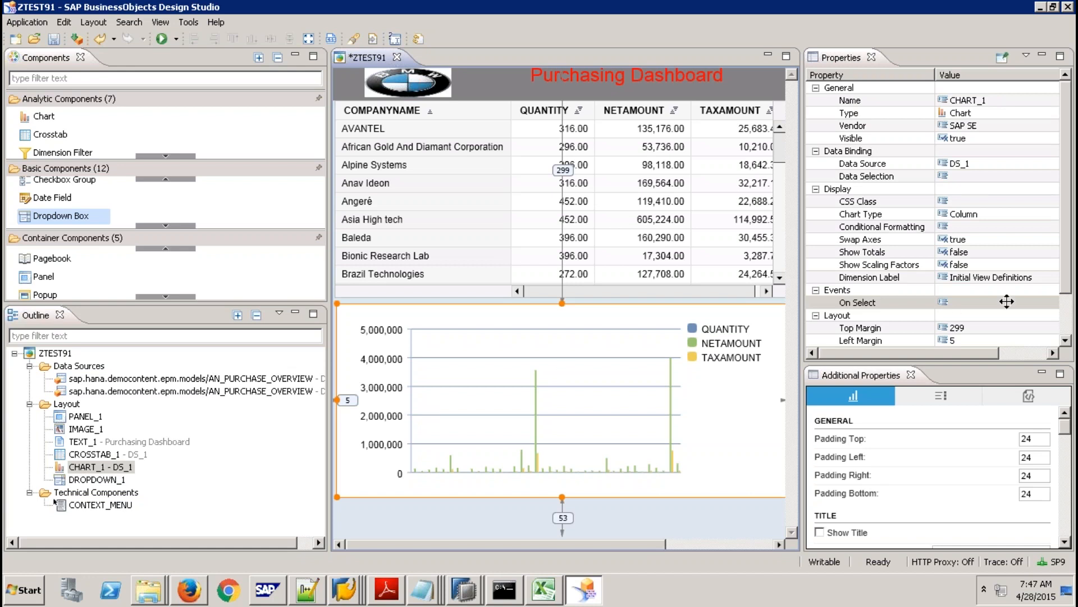
left_click(1065, 326)
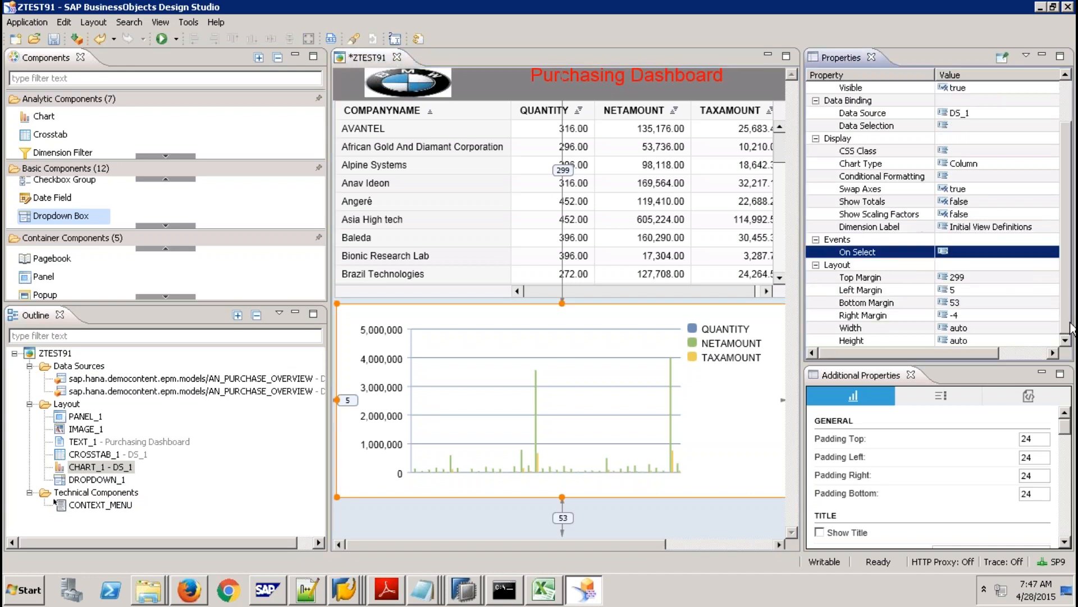
left_click(960, 291)
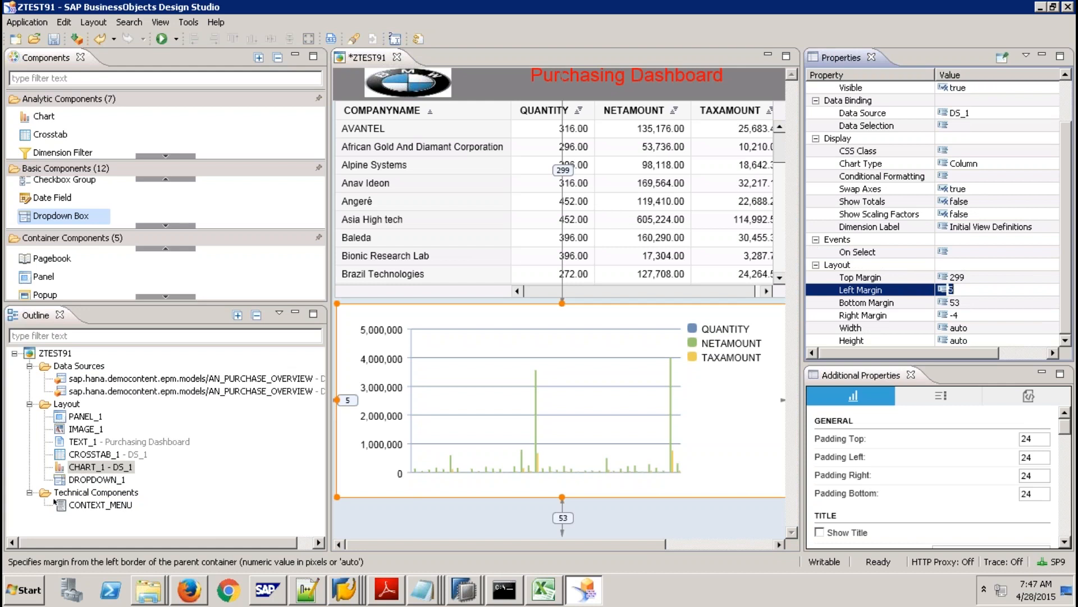
type("80")
key("Return")
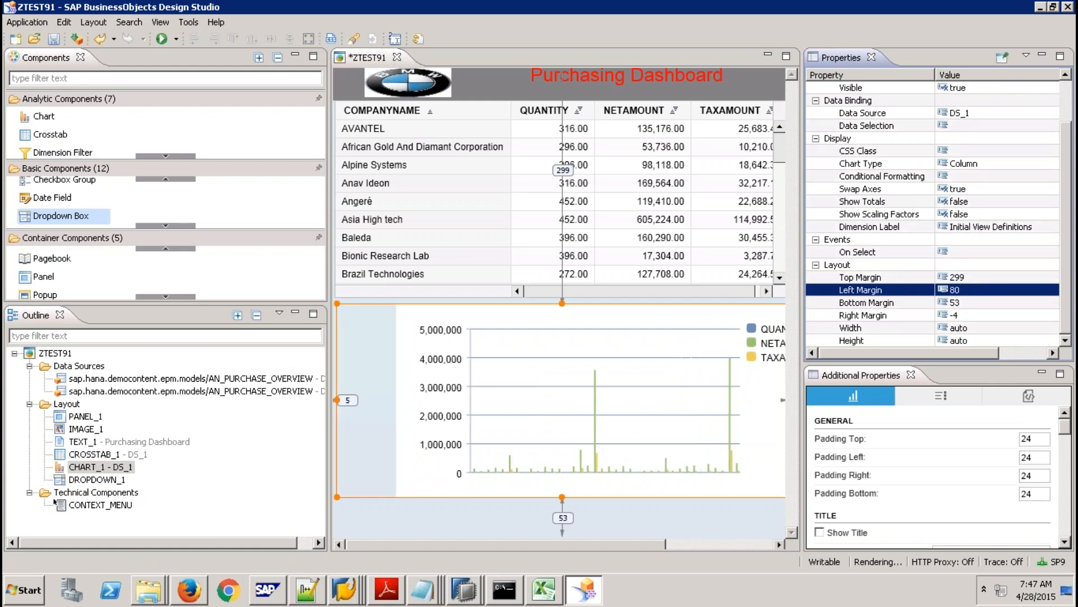
left_click(960, 290)
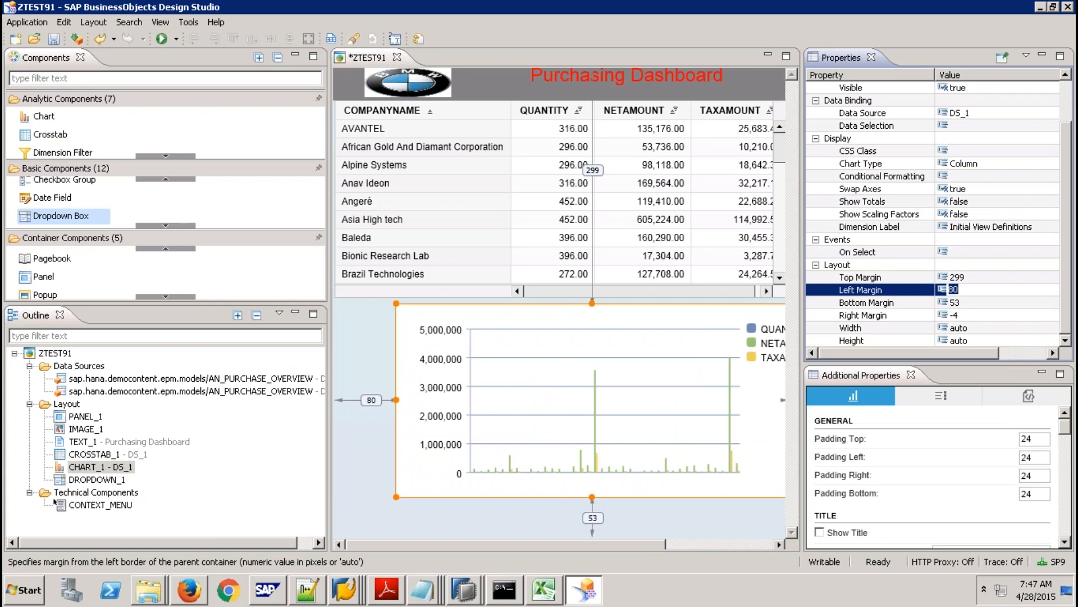
type("150")
key("Return")
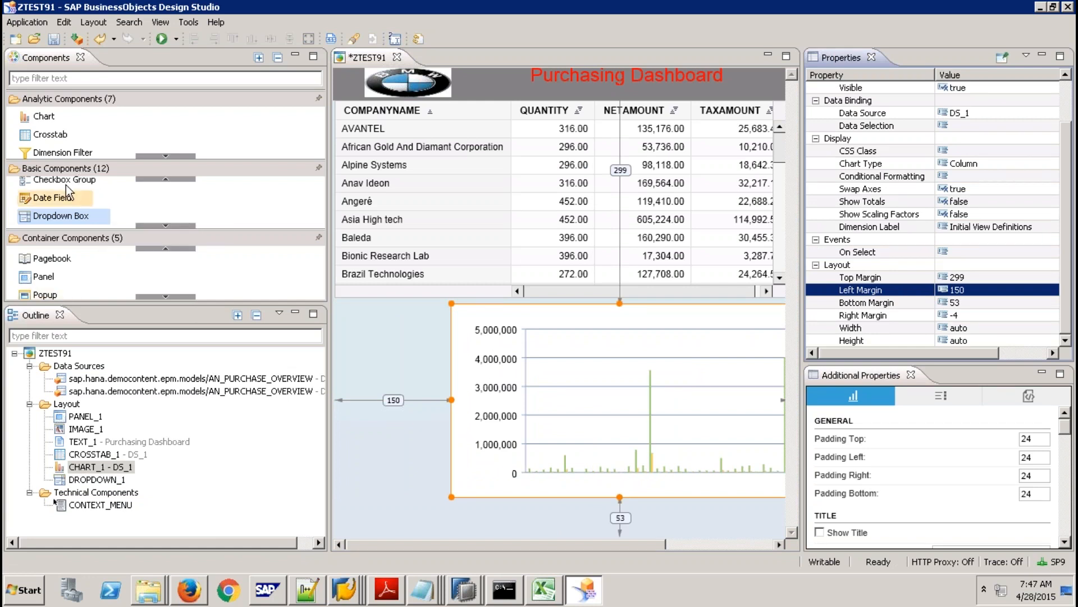
Scroll up and down through the component groups in the Components view.
left_click(165, 156)
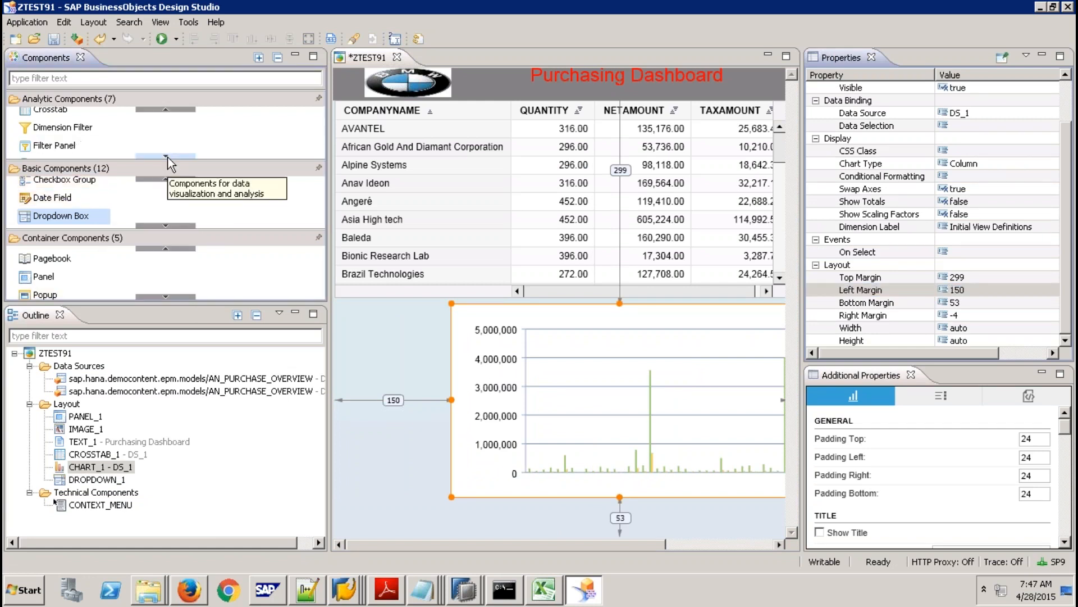
left_click(166, 157)
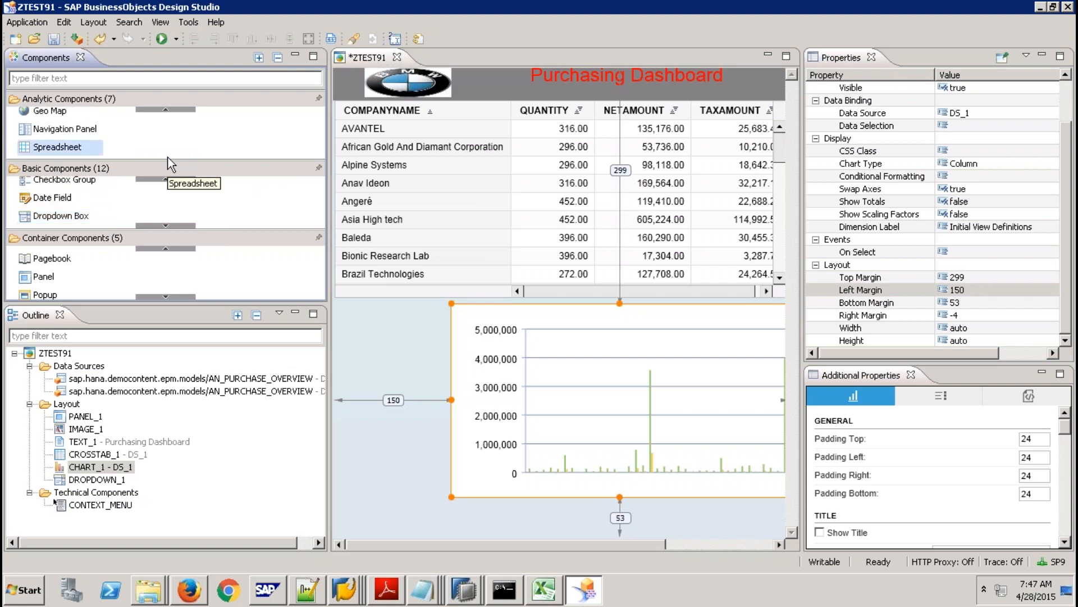
left_click(161, 226)
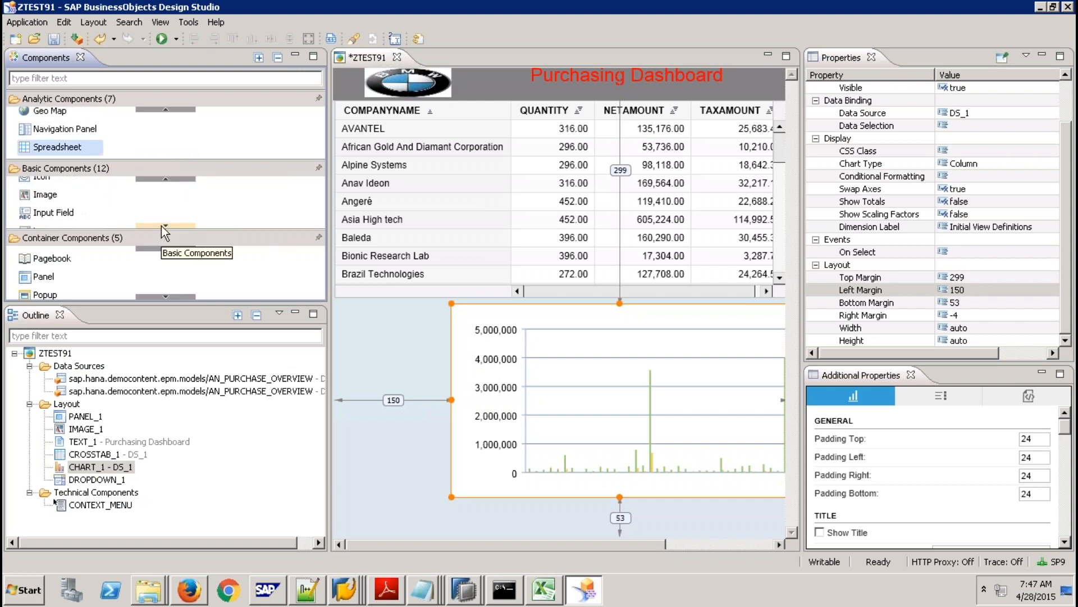
left_click(161, 225)
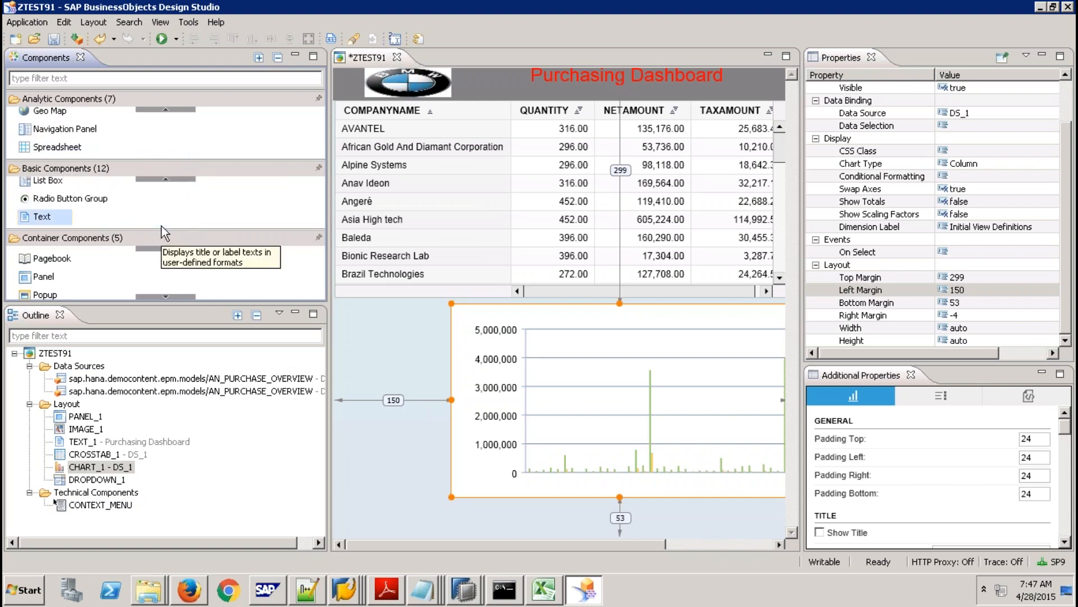
left_click(165, 181)
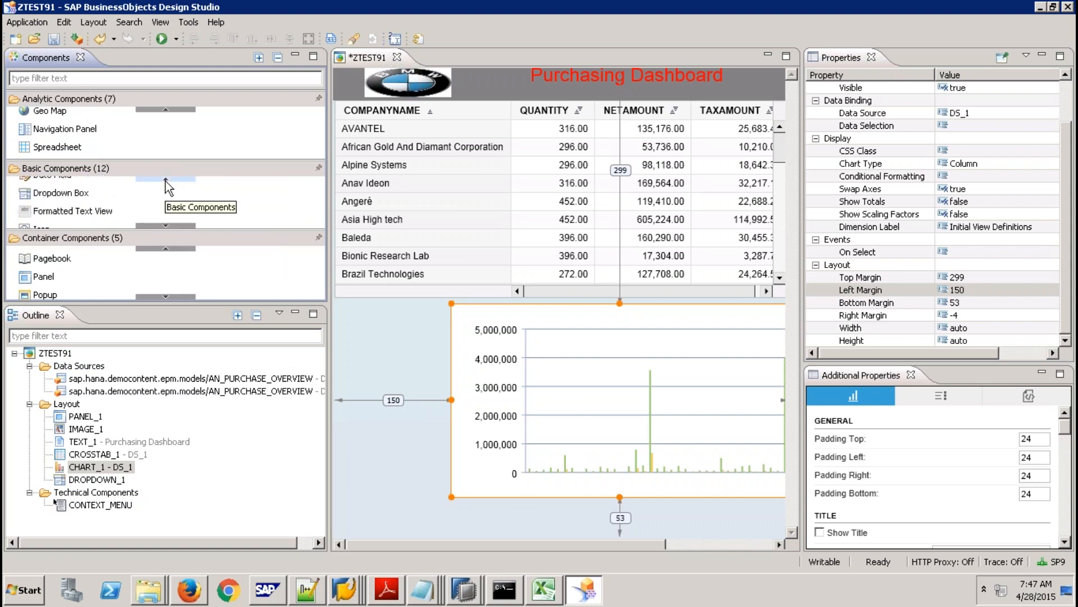
left_click(165, 181)
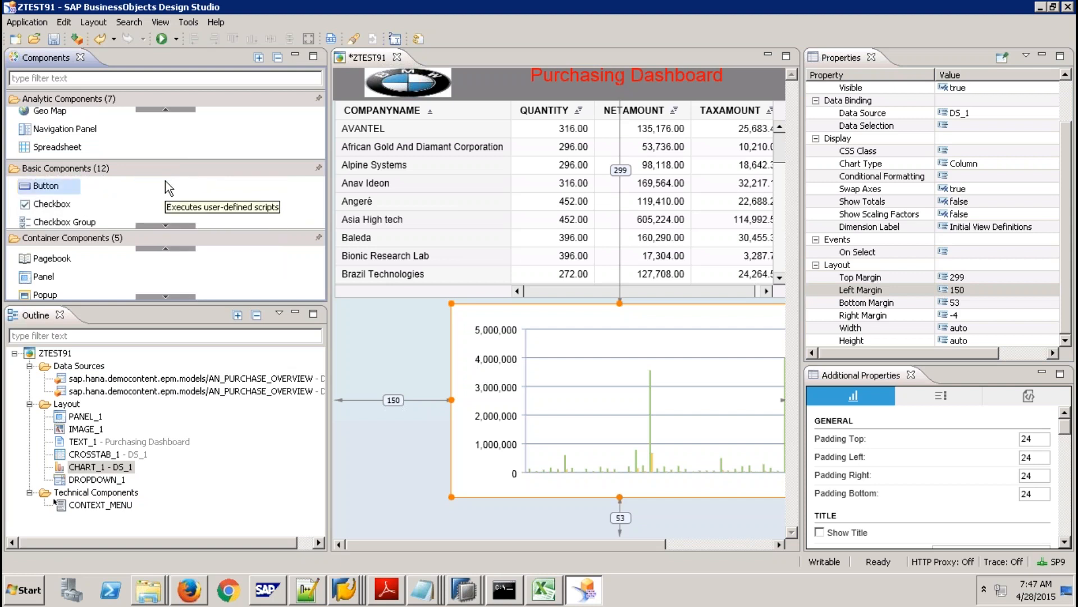
left_click(159, 225)
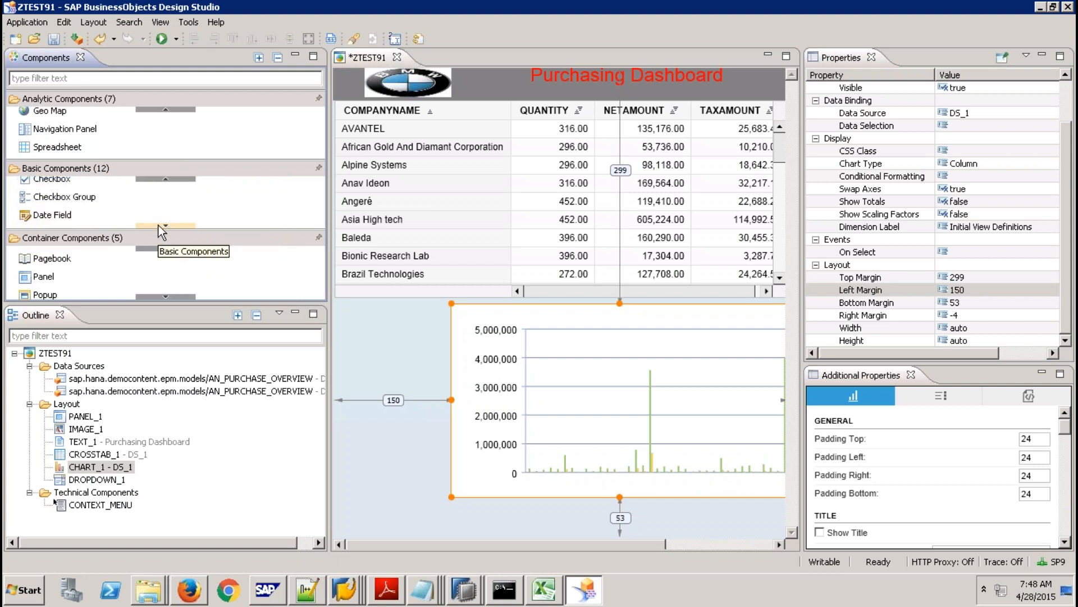
left_click(158, 226)
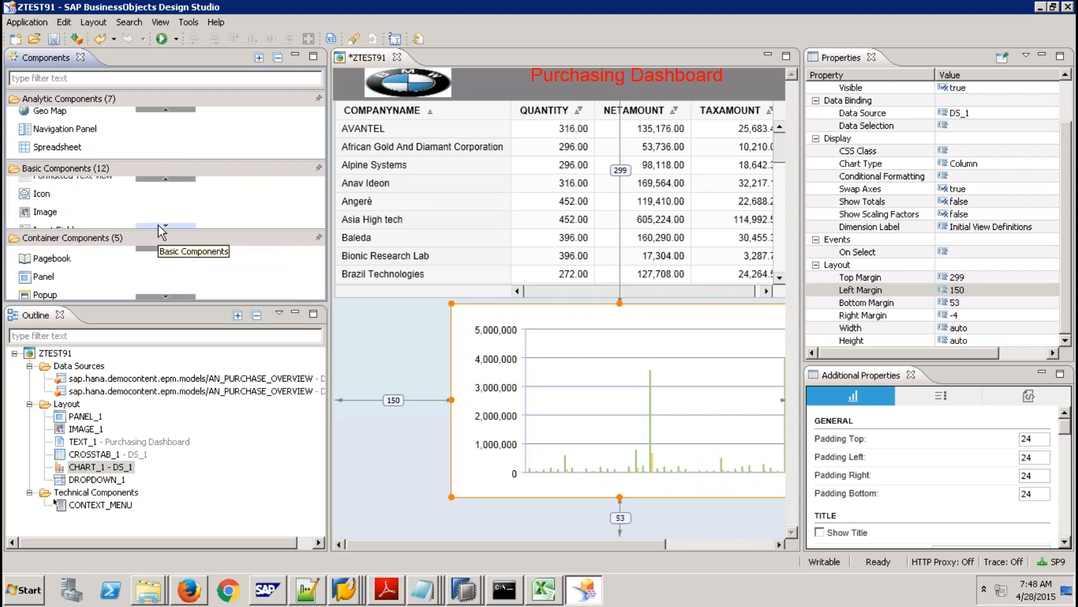
left_click(158, 225)
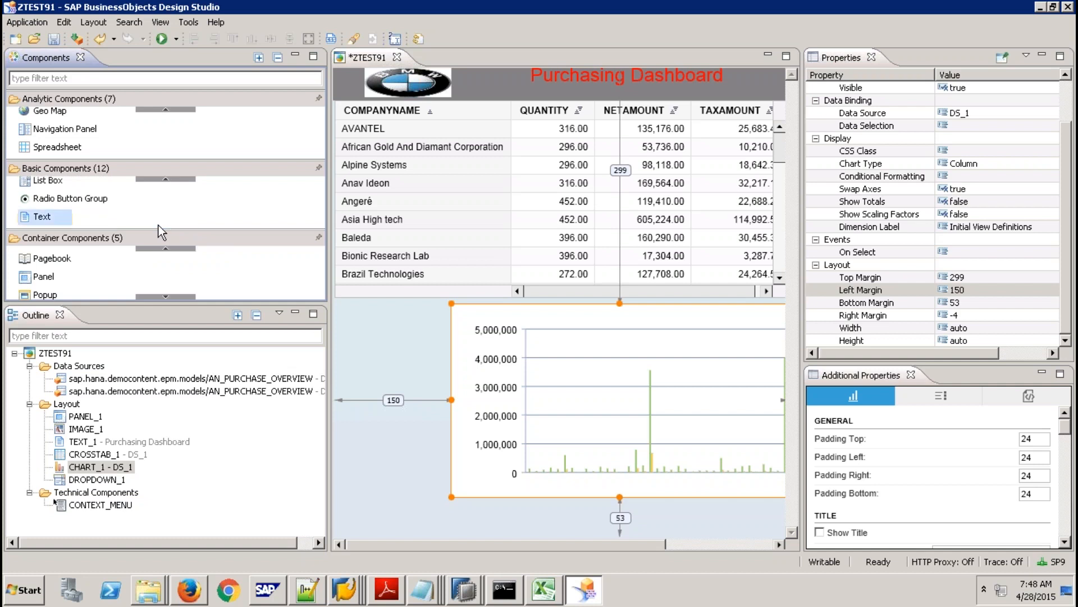
left_click(165, 109)
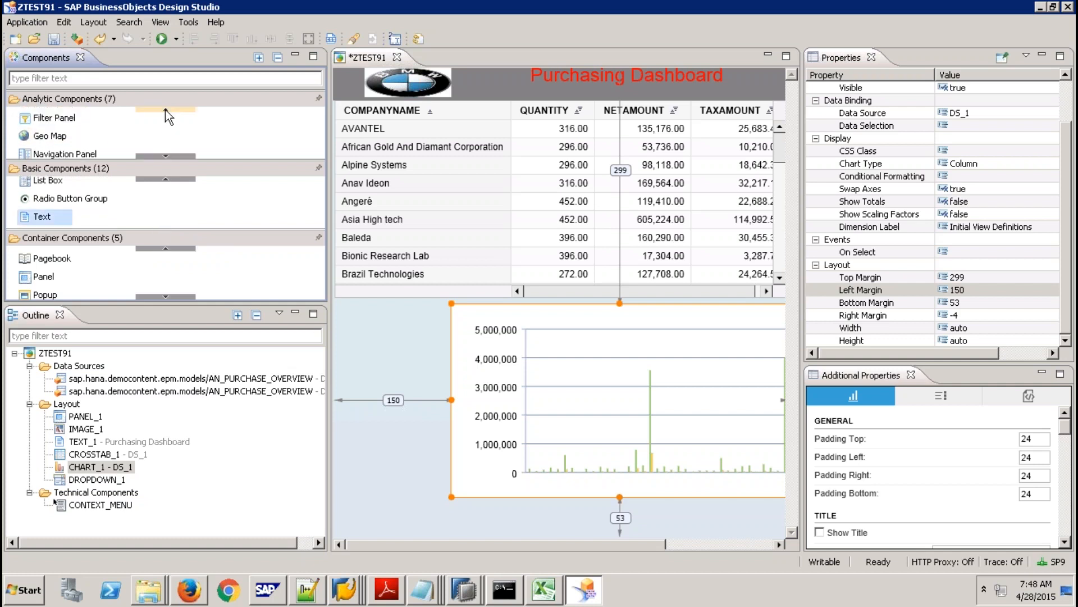
left_click(165, 110)
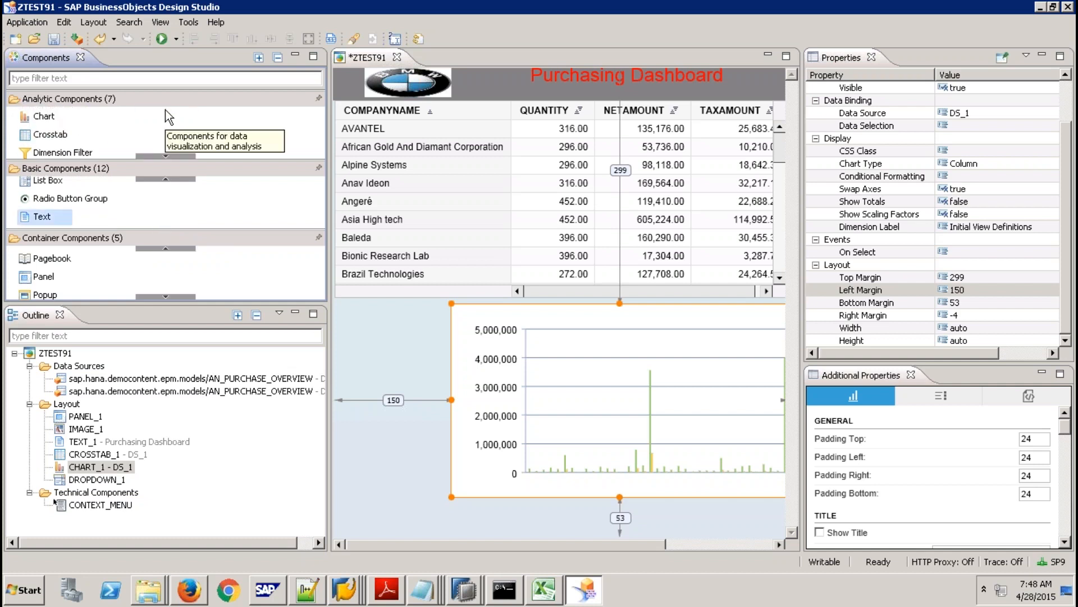
left_click(166, 110)
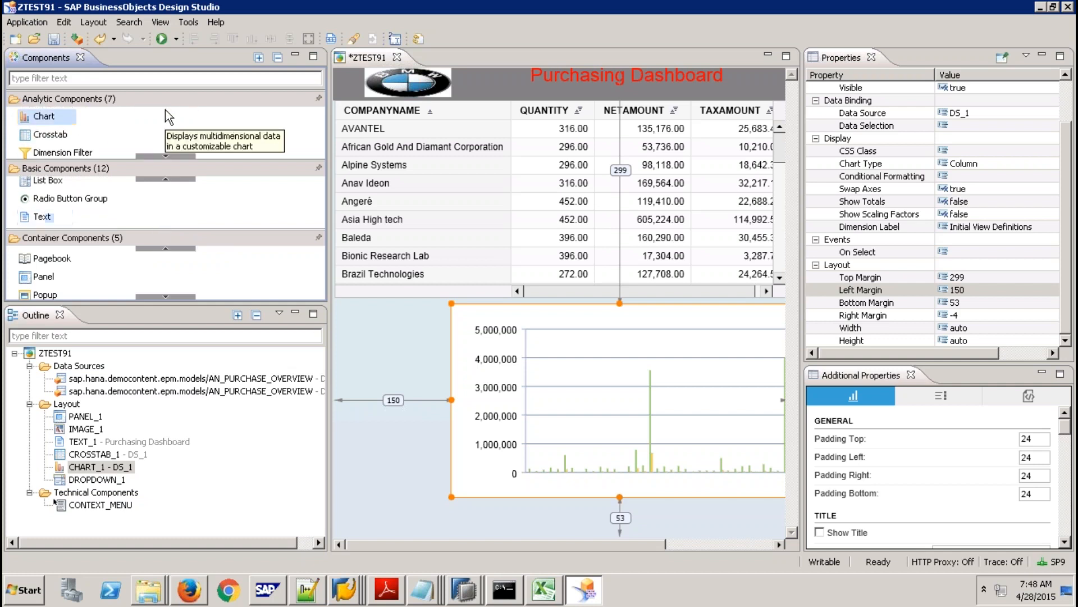
left_click(160, 156)
left_click(160, 156)
left_click(160, 156)
left_click(161, 156)
left_click(161, 156)
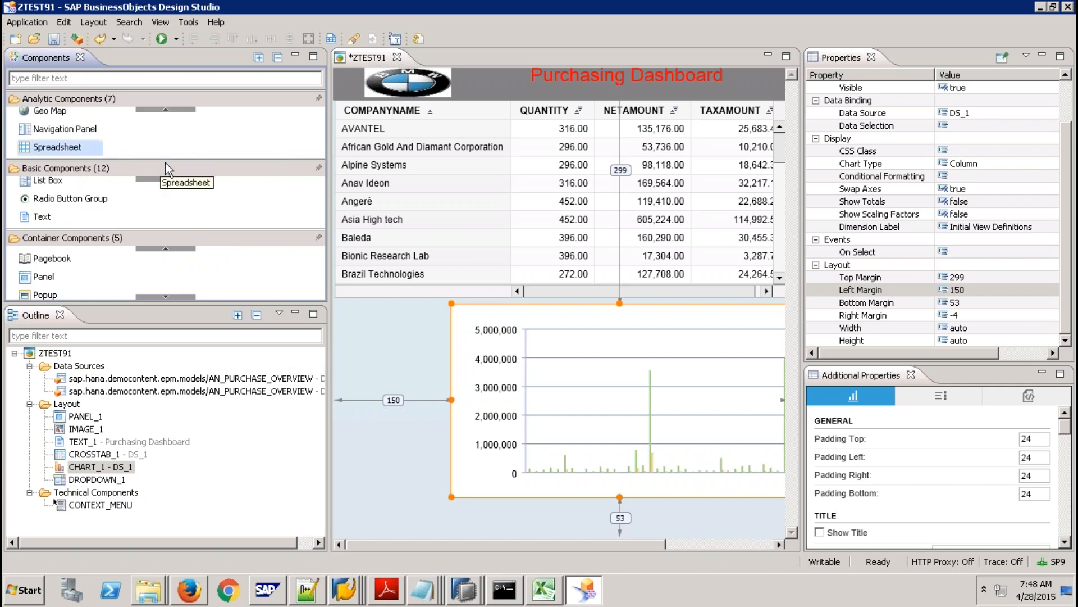
left_click(173, 248)
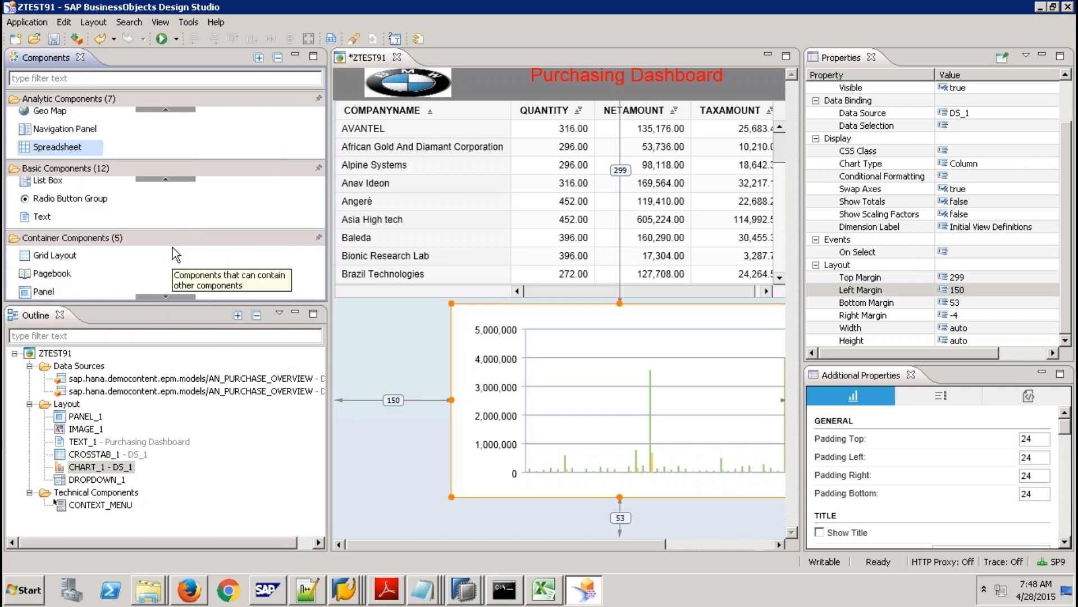
Collapse Analytic Components and scroll Basic Components until the Icon component is visible.
left_click(178, 100)
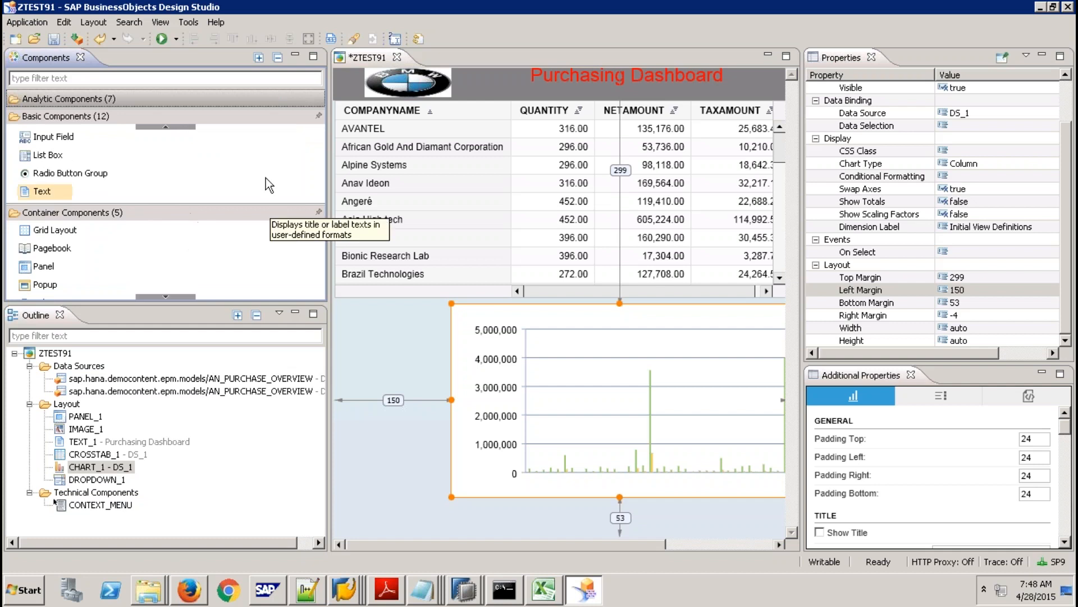
left_click(168, 128)
left_click(168, 128)
left_click(168, 128)
left_click(168, 128)
left_click(168, 128)
left_click(168, 128)
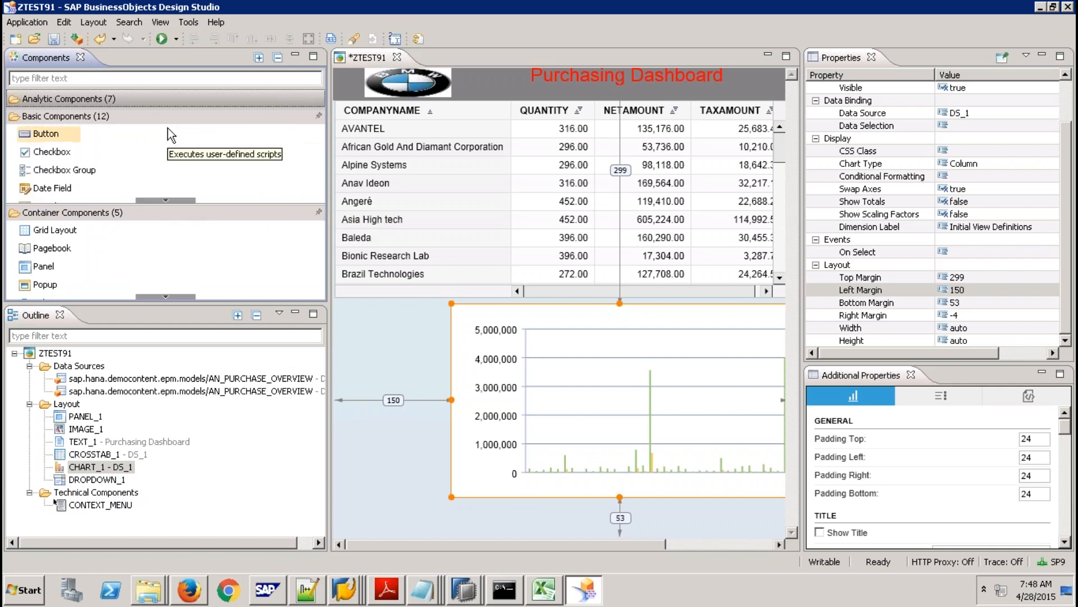
left_click(167, 200)
left_click(167, 200)
left_click(168, 199)
left_click(167, 200)
left_click(167, 200)
left_click(167, 200)
left_click(167, 200)
left_click(167, 199)
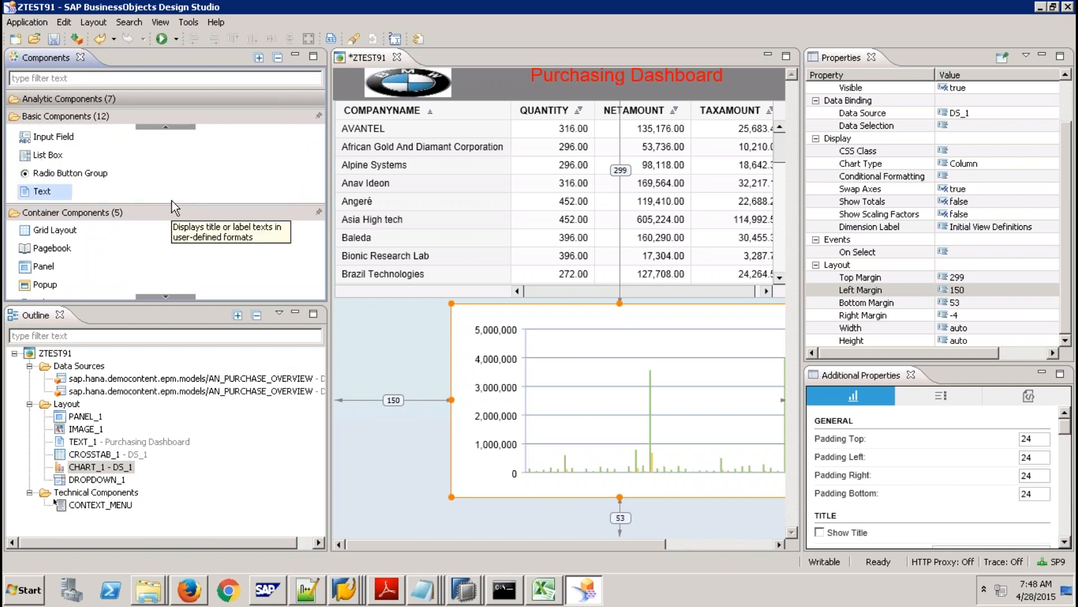
left_click(160, 299)
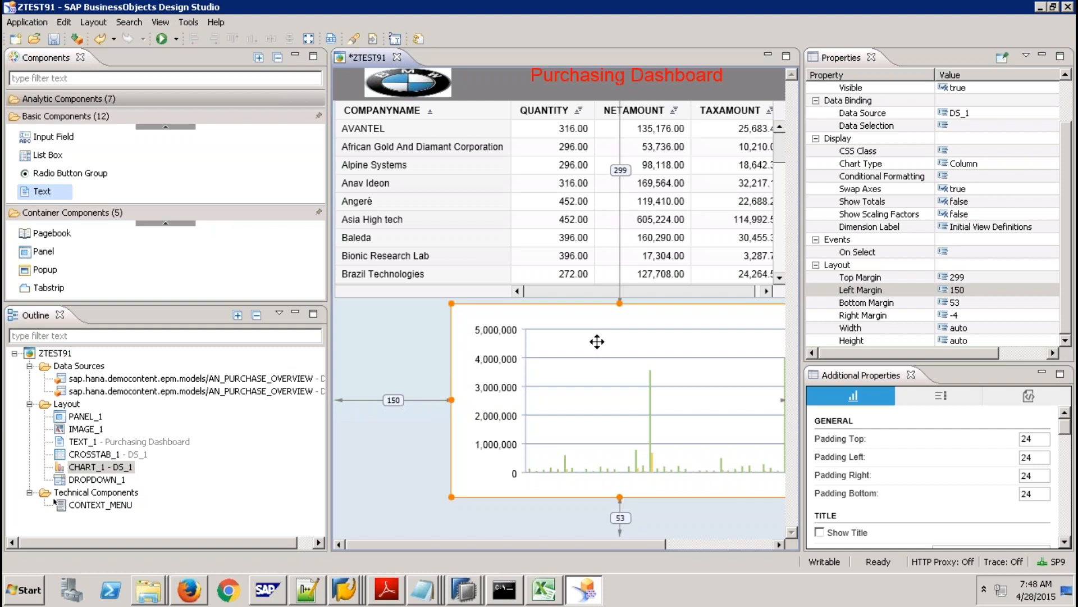
left_click(174, 126)
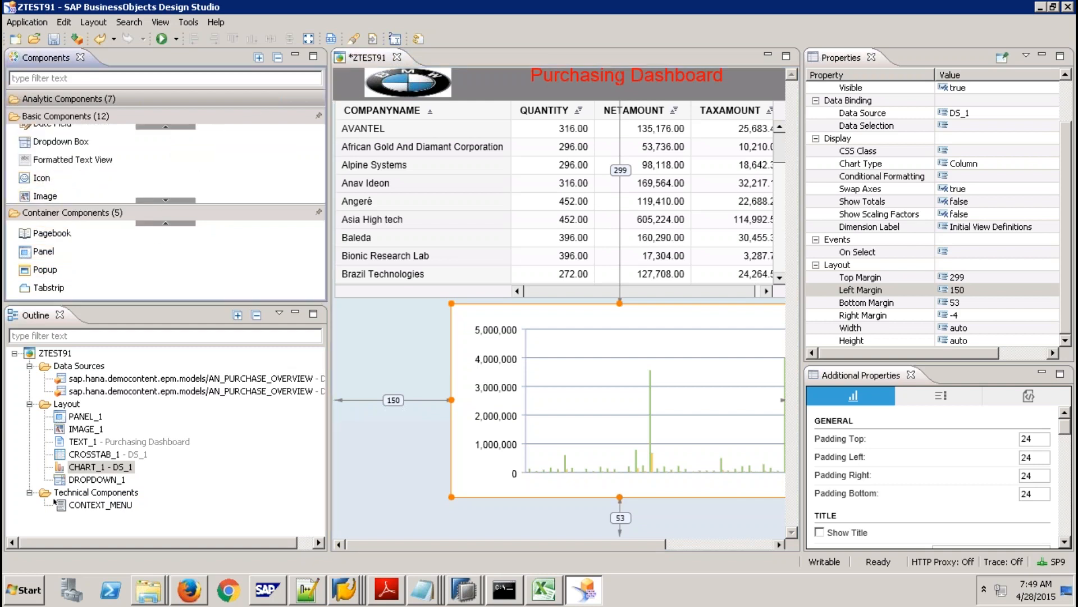
Drag an Icon component into PANEL_1 next to the logo, creating ICON_1.
left_click_drag(63, 168, 344, 93)
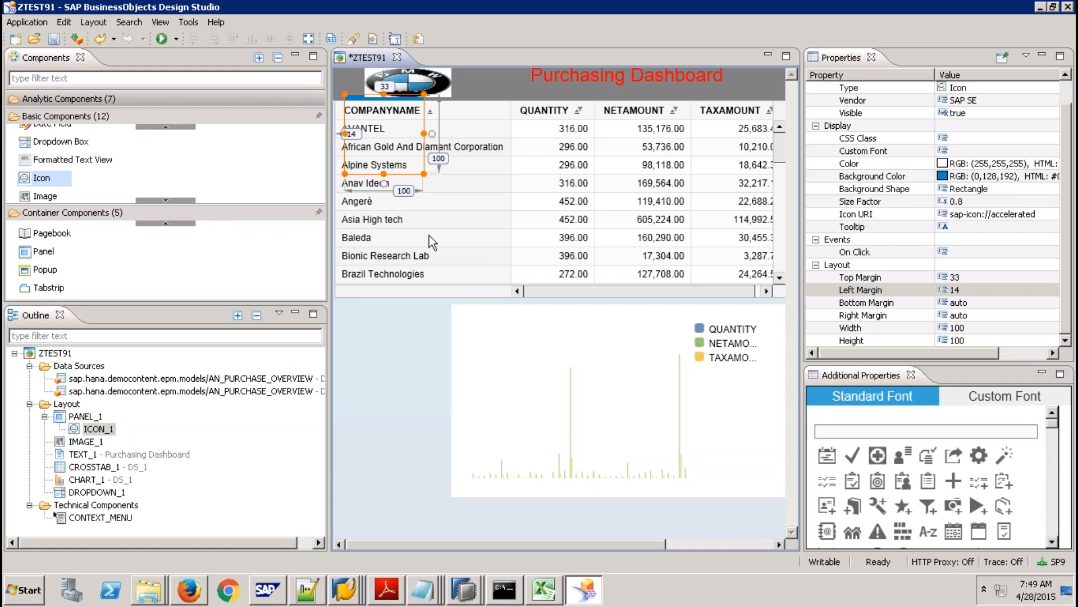
Position ICON_1 at Top Margin 0 and Left Margin 1.
left_click(969, 276)
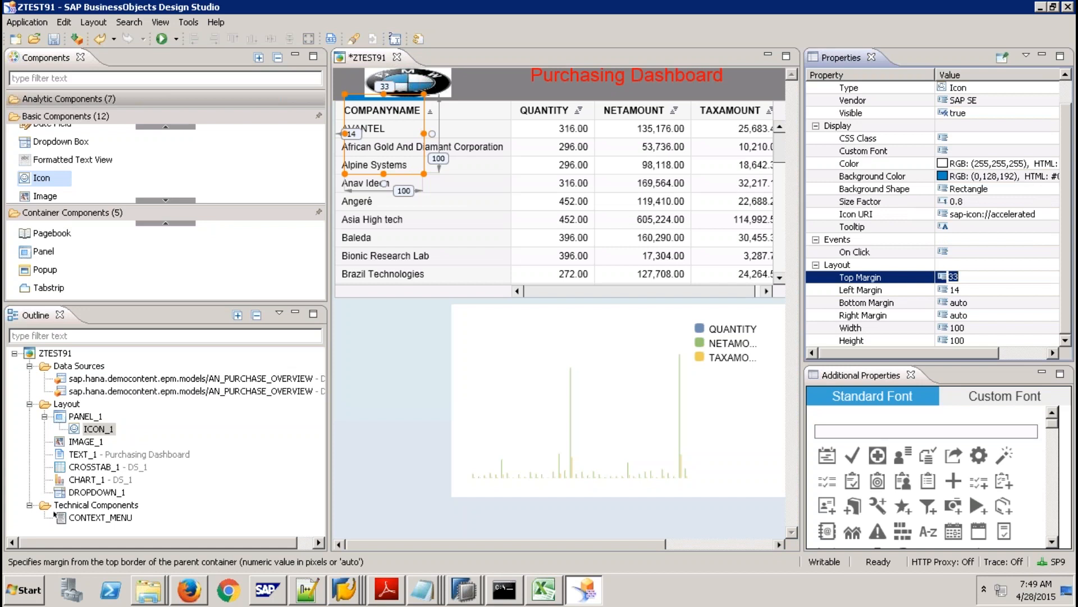
type("0")
key("Tab")
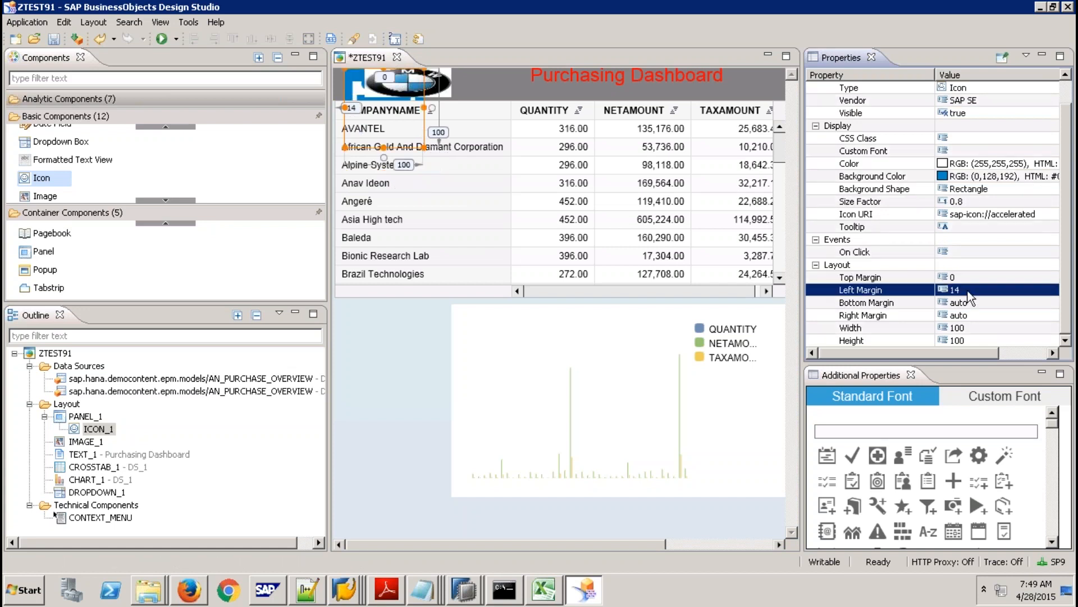
type("1")
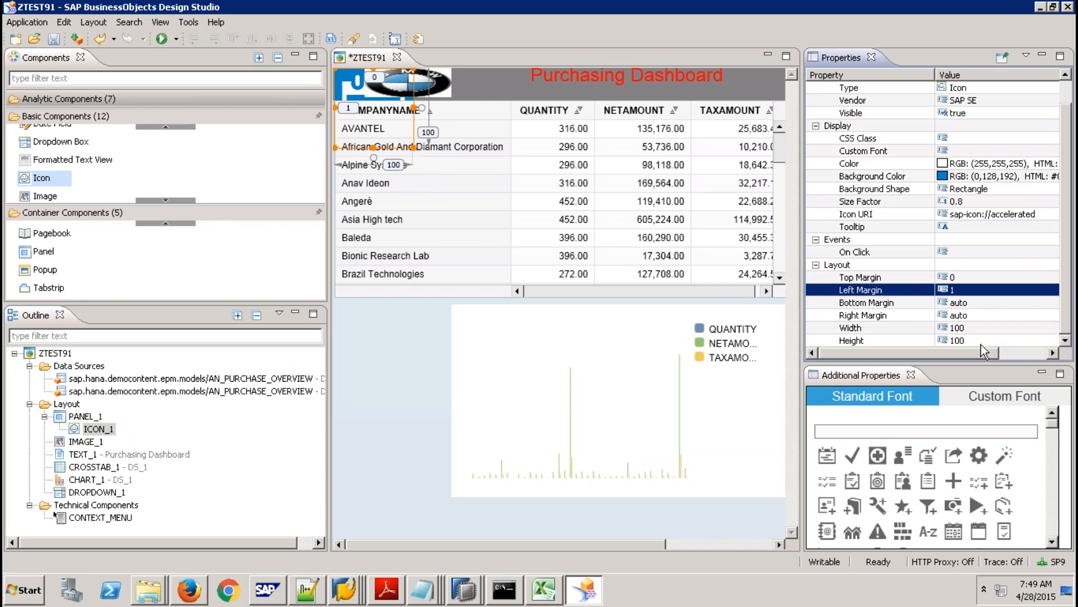
Size ICON_1 to width 38 (after trying 40) and height 37.
left_click(971, 331)
type("40")
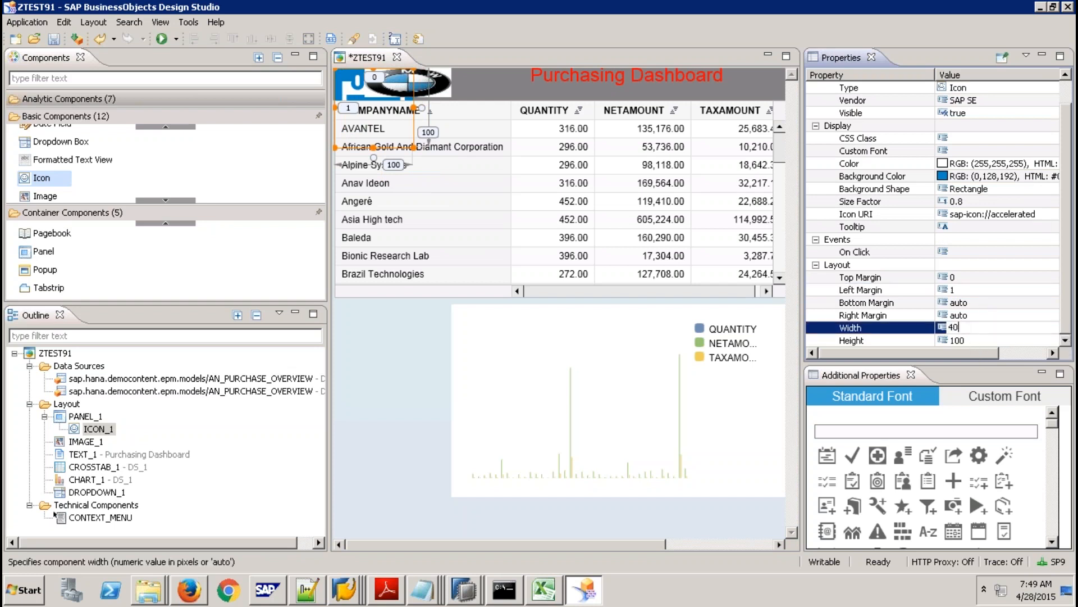
key("Return")
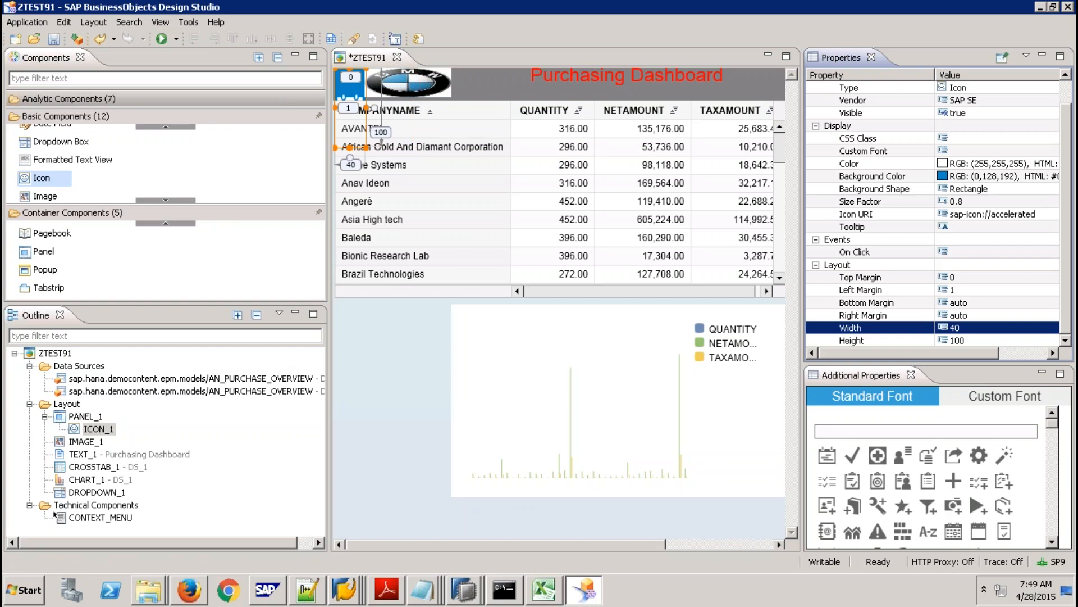
left_click(973, 332)
type("3")
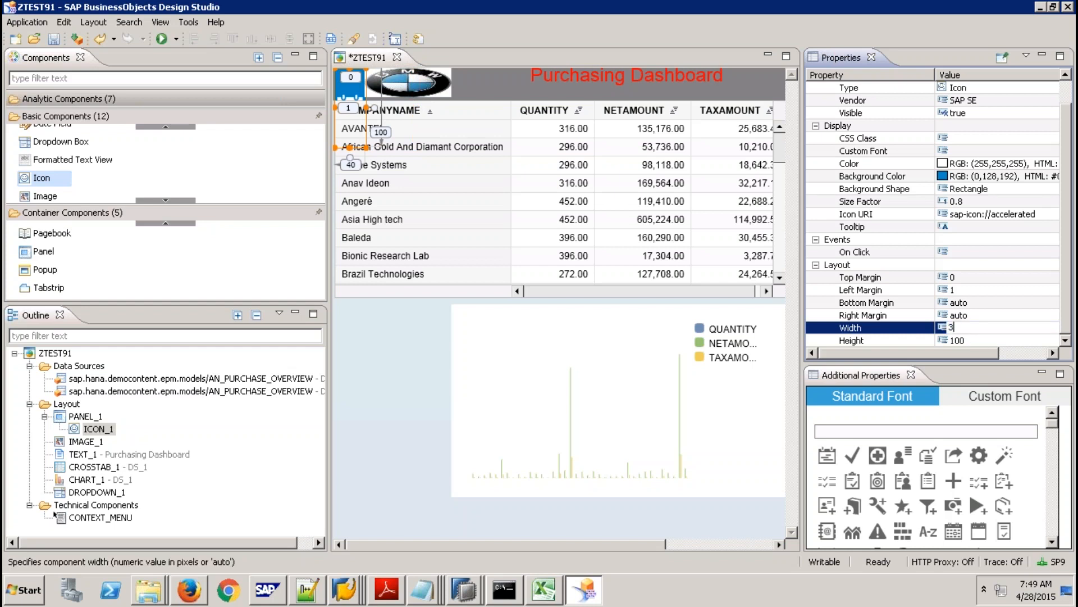
type("8")
key("Return")
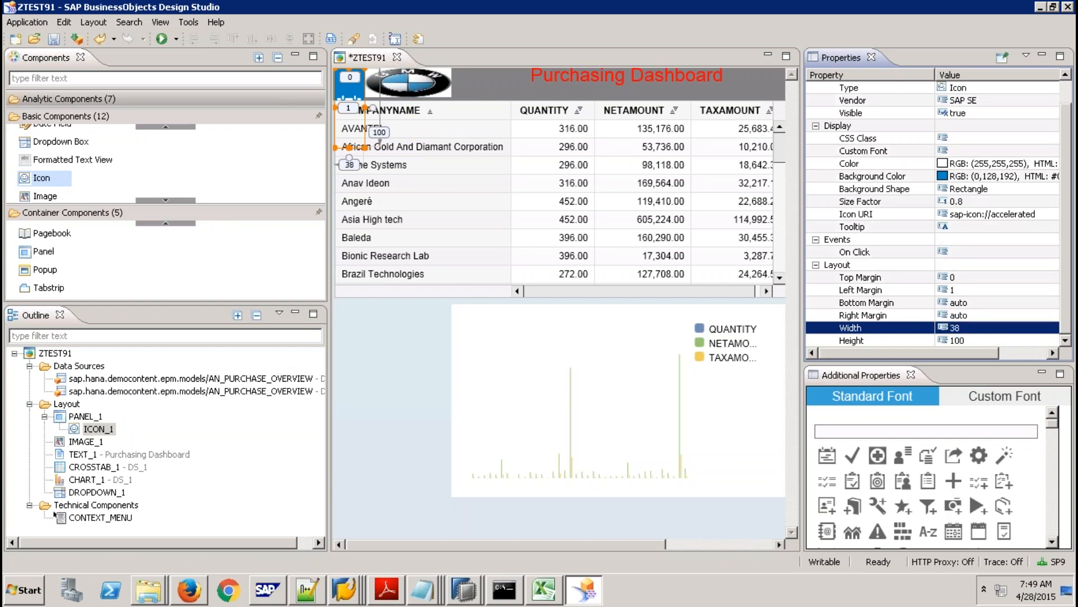
left_click(976, 339)
type("37")
key("Return")
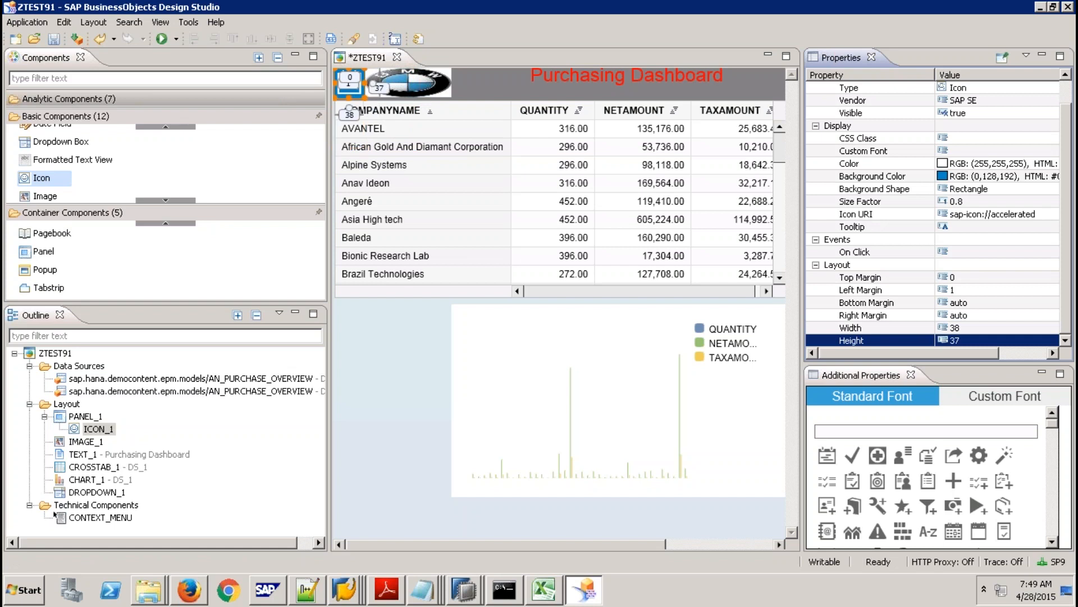
Browse the icon choices in Additional Properties and pick the list symbol for ICON_1.
left_click(1053, 542)
left_click(1053, 542)
left_click(1053, 542)
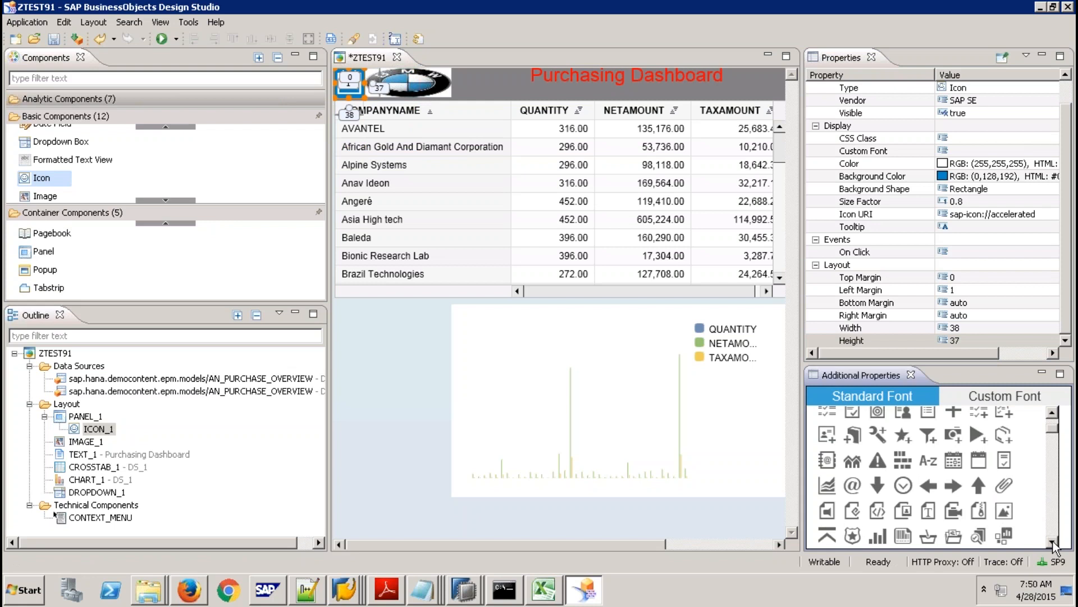
left_click(1053, 542)
left_click(1053, 542)
left_click(1053, 542)
left_click(1053, 542)
left_click(1053, 542)
left_click(1053, 542)
left_click(1053, 542)
left_click(1053, 541)
left_click(1053, 542)
left_click(1053, 542)
left_click(1053, 542)
left_click(1053, 542)
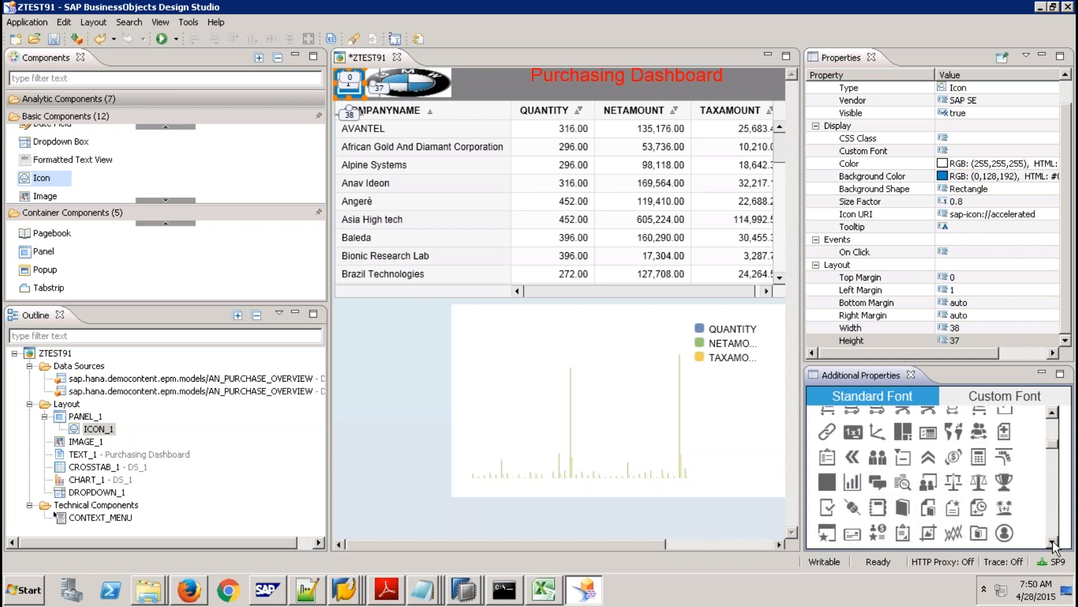
left_click(1053, 542)
left_click(1053, 542)
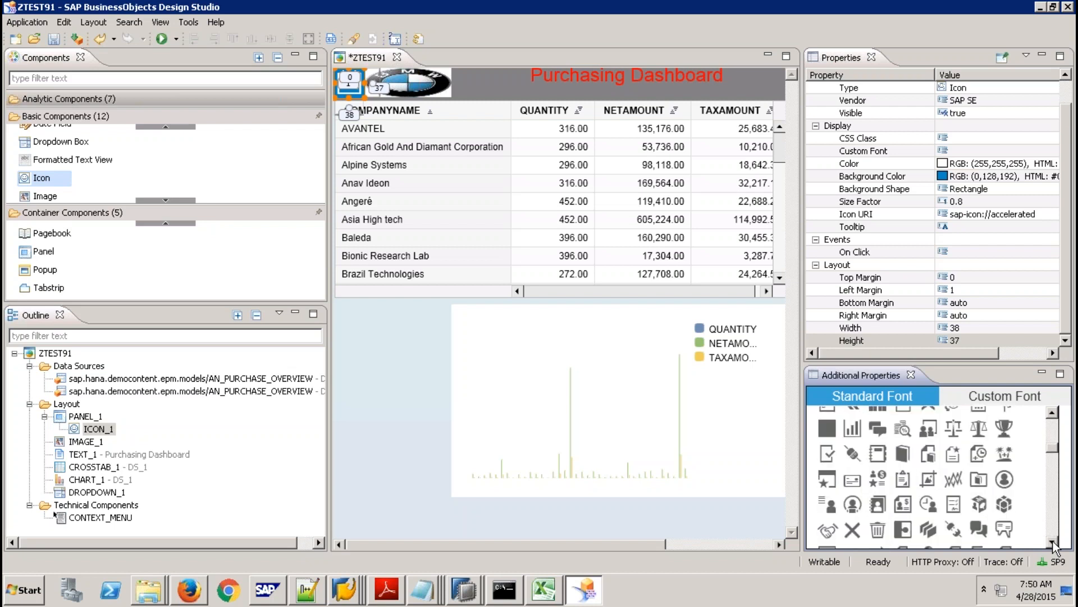
left_click(1053, 542)
left_click(1053, 541)
left_click(1053, 542)
left_click(1053, 542)
left_click(1053, 542)
left_click(1053, 542)
left_click(1053, 542)
left_click(1053, 542)
left_click(1053, 542)
left_click(1053, 542)
left_click(1053, 542)
left_click(1053, 542)
left_click(1053, 542)
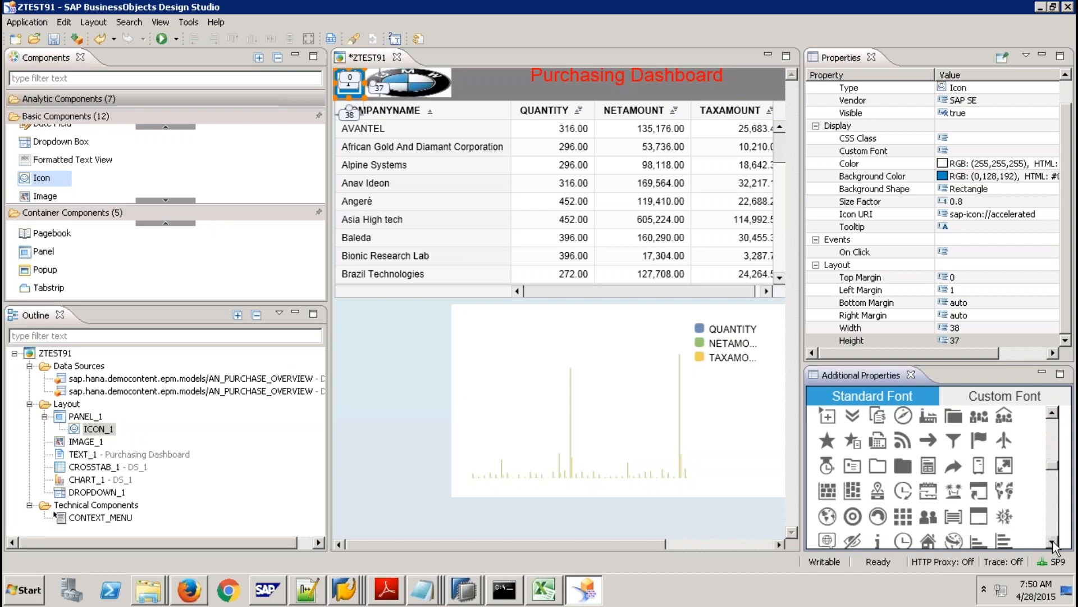
left_click(1053, 542)
left_click(1053, 542)
left_click(1053, 542)
left_click(1053, 542)
left_click(1053, 542)
left_click(1053, 542)
left_click(1053, 542)
left_click(1053, 542)
left_click(1053, 542)
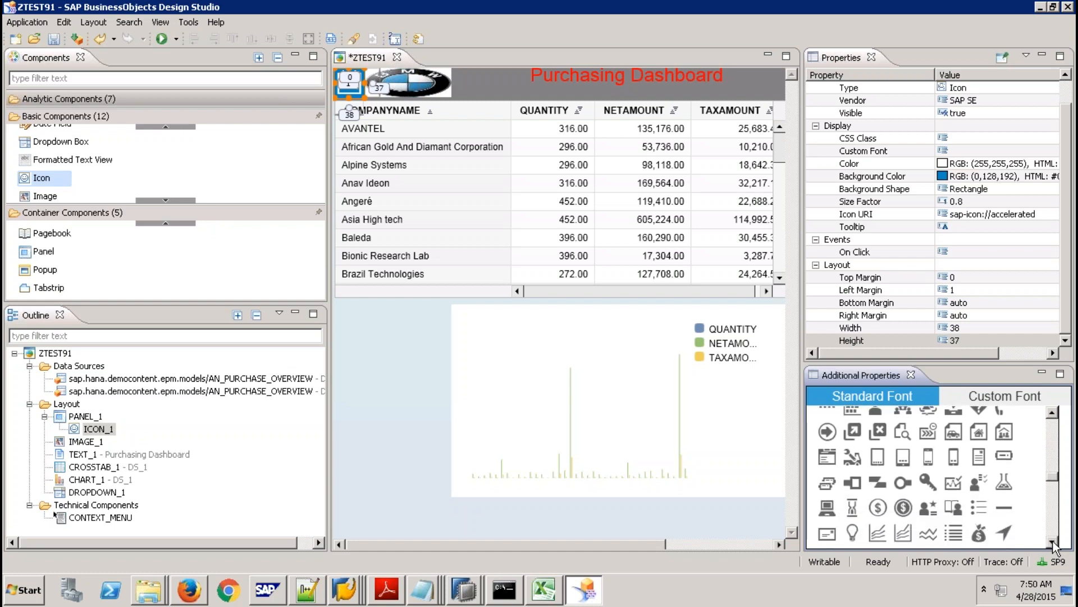
left_click(1053, 542)
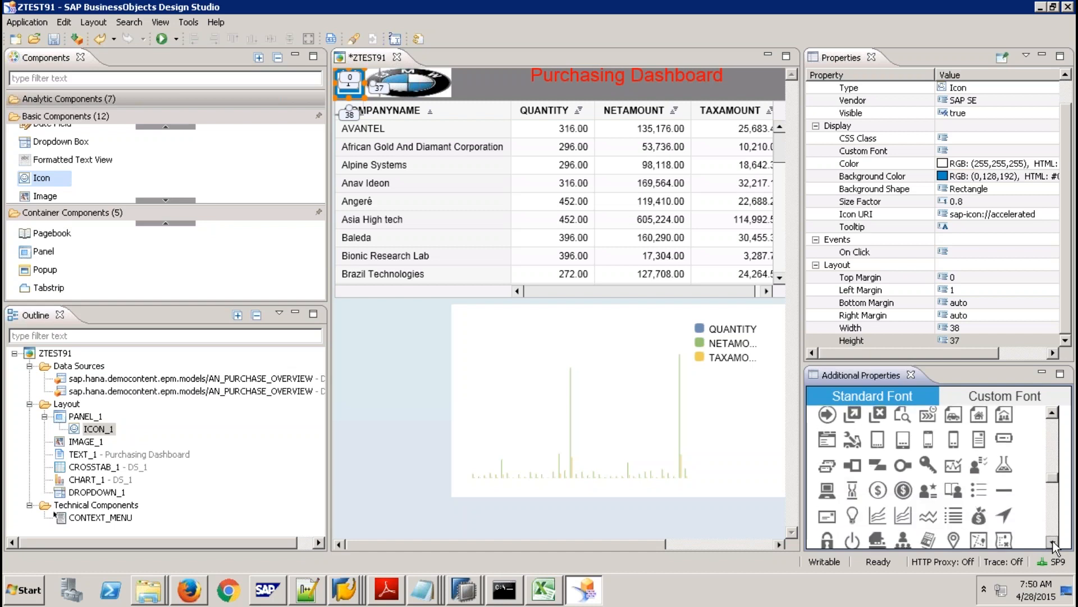
left_click(953, 515)
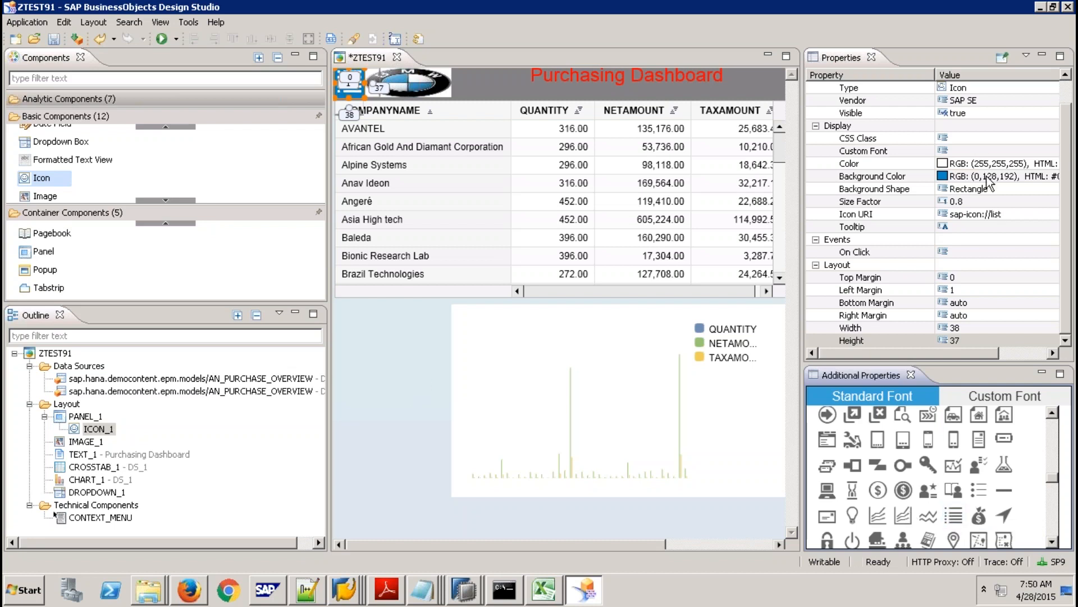
Clear ICON_1's background colour and set its colour to white.
left_click(1038, 175)
key("BackSpace")
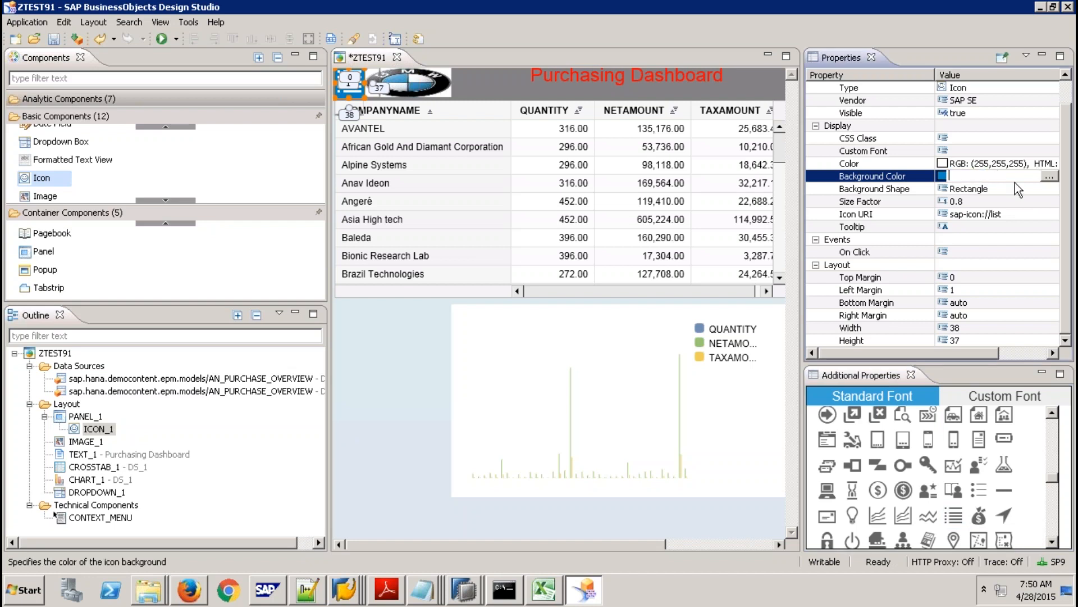
key("Return")
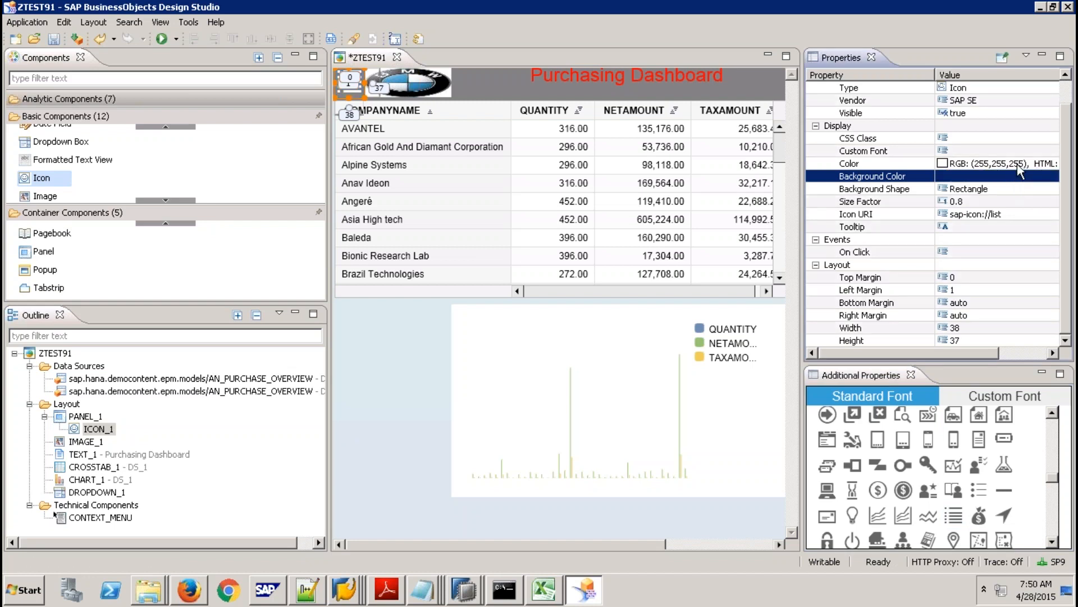
left_click(1017, 163)
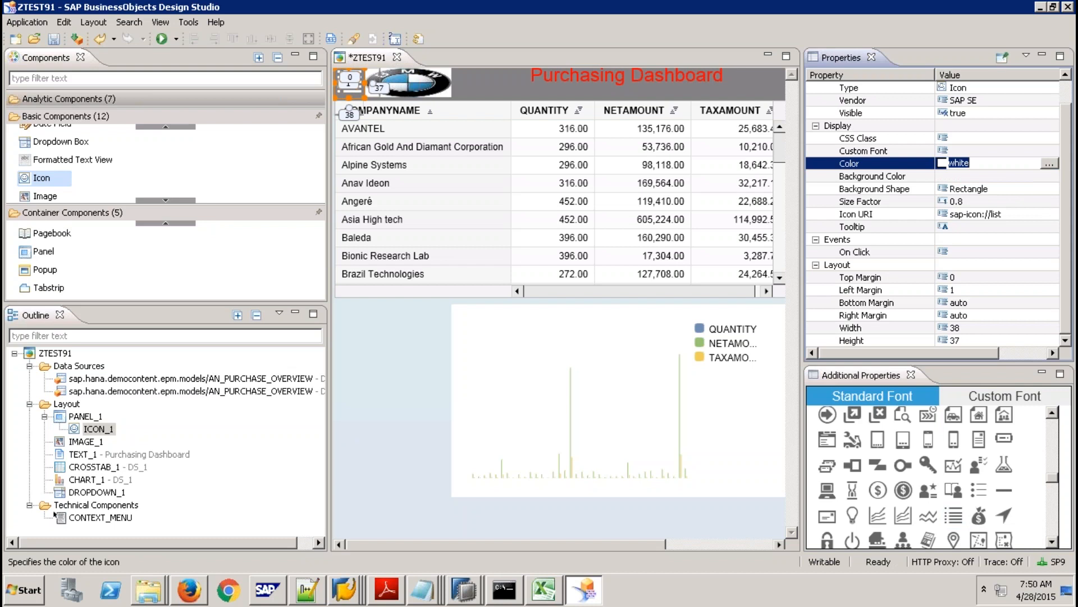
left_click(382, 392)
Run the dashboard locally in Firefox to check the new list icon, then return to Design Studio.
left_click(163, 39)
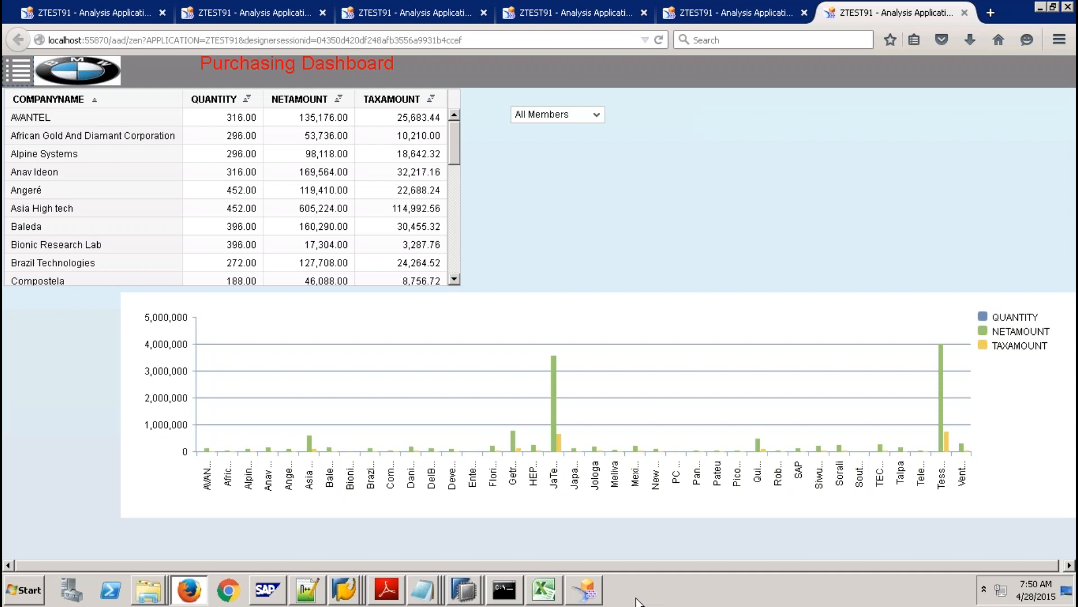
left_click(587, 594)
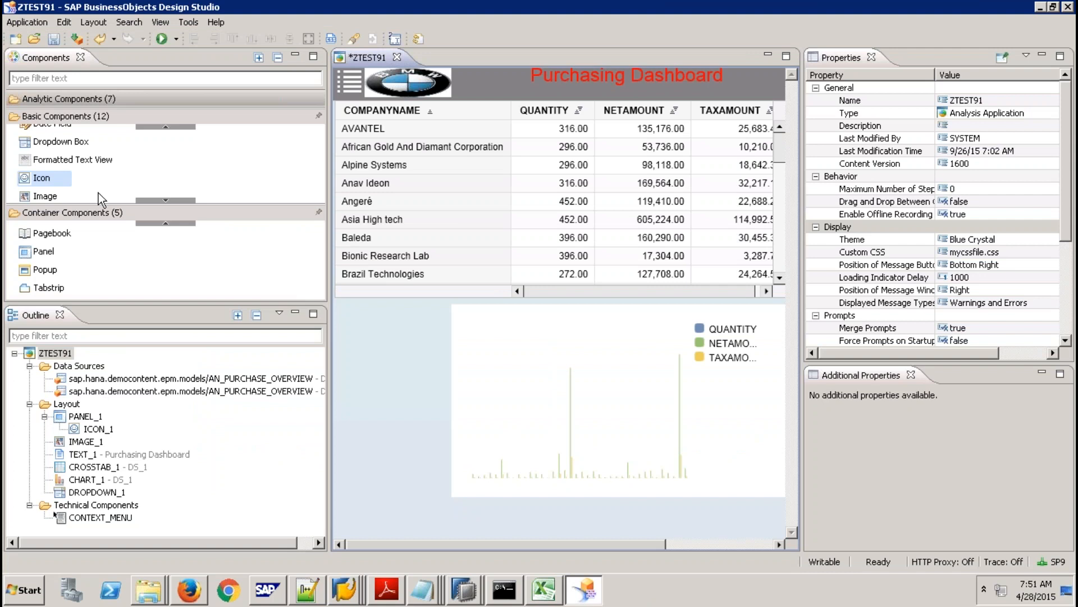
Add a new panel and stretch it from just below the header to past the table.
left_click_drag(61, 246, 404, 231)
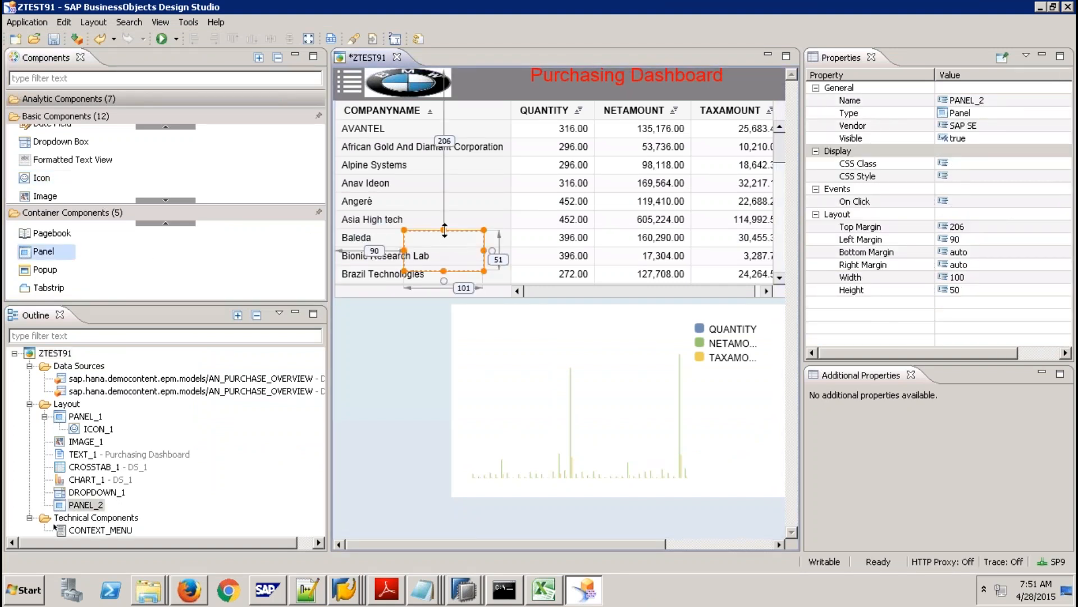
left_click_drag(443, 228, 444, 104)
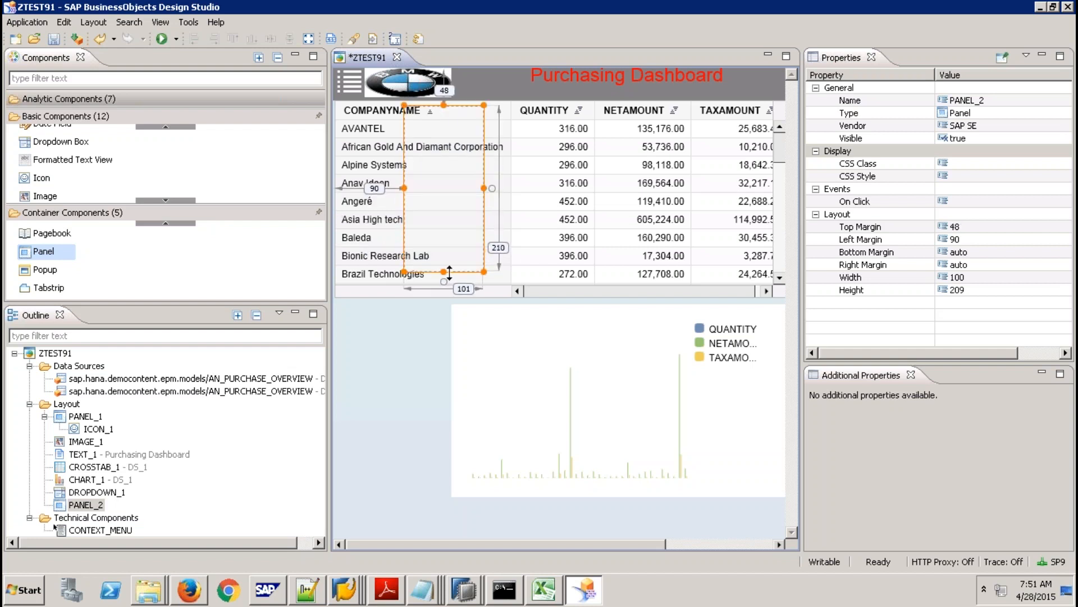
left_click_drag(443, 272, 448, 503)
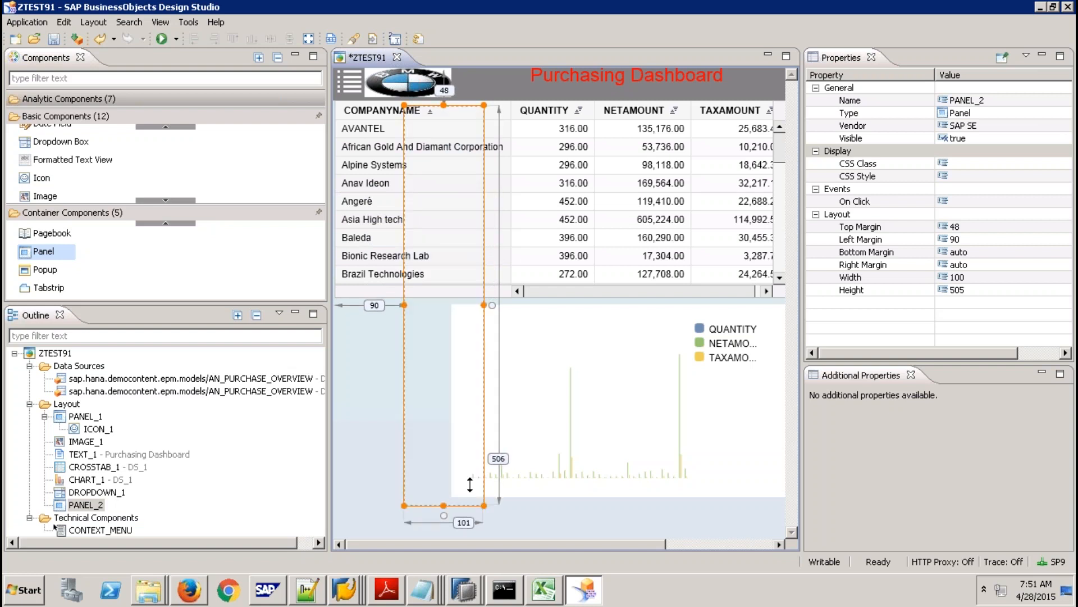
Give PANEL_2 the CSS class MyPanel2 and set Visible to false.
left_click(974, 163)
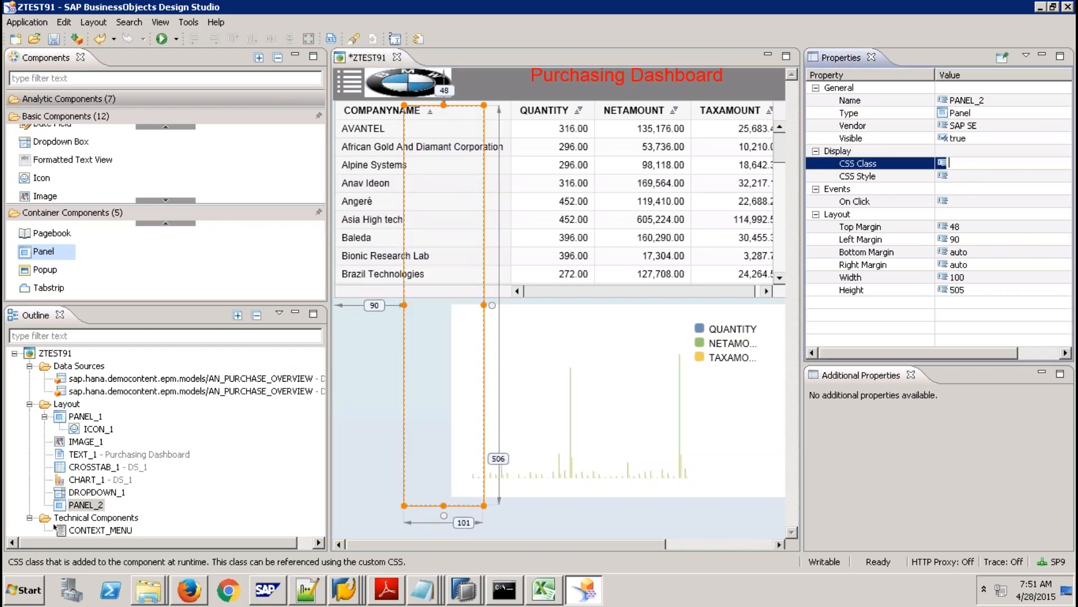
type("MyPanel2")
key("Return")
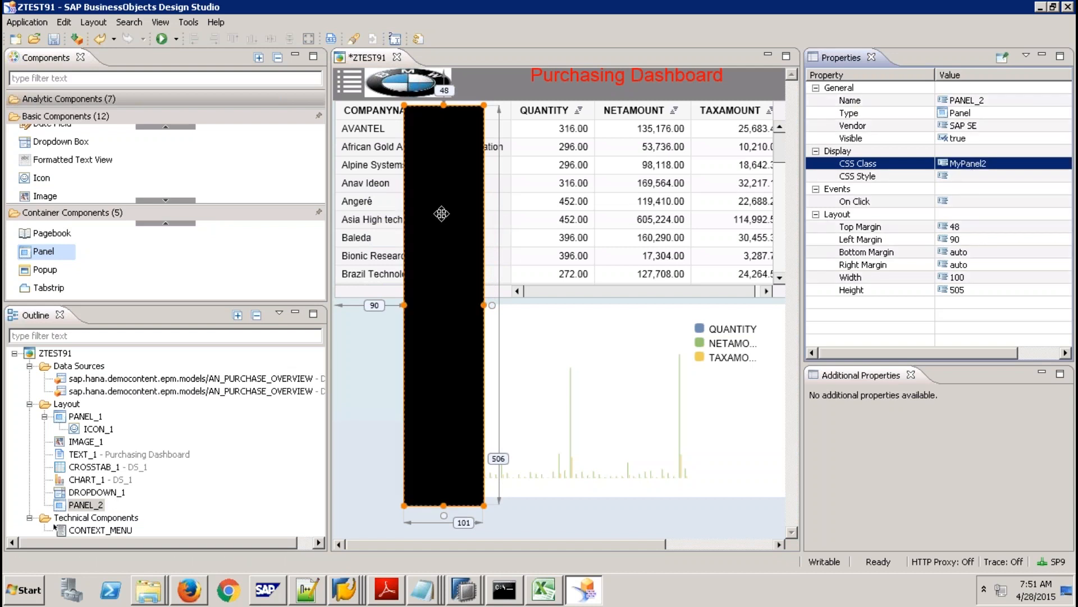
left_click(1000, 138)
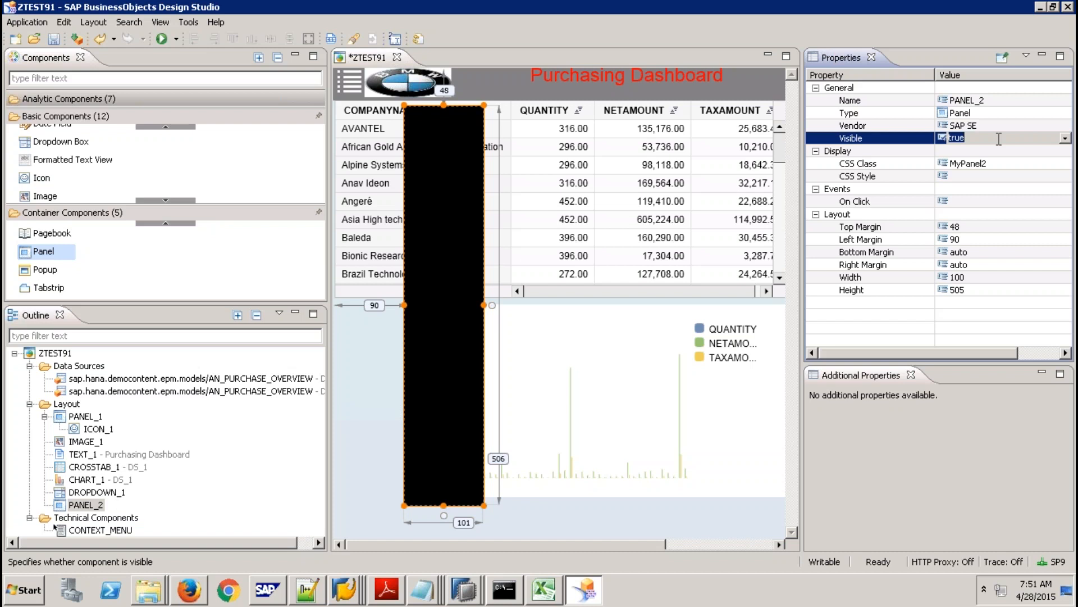
left_click(1065, 138)
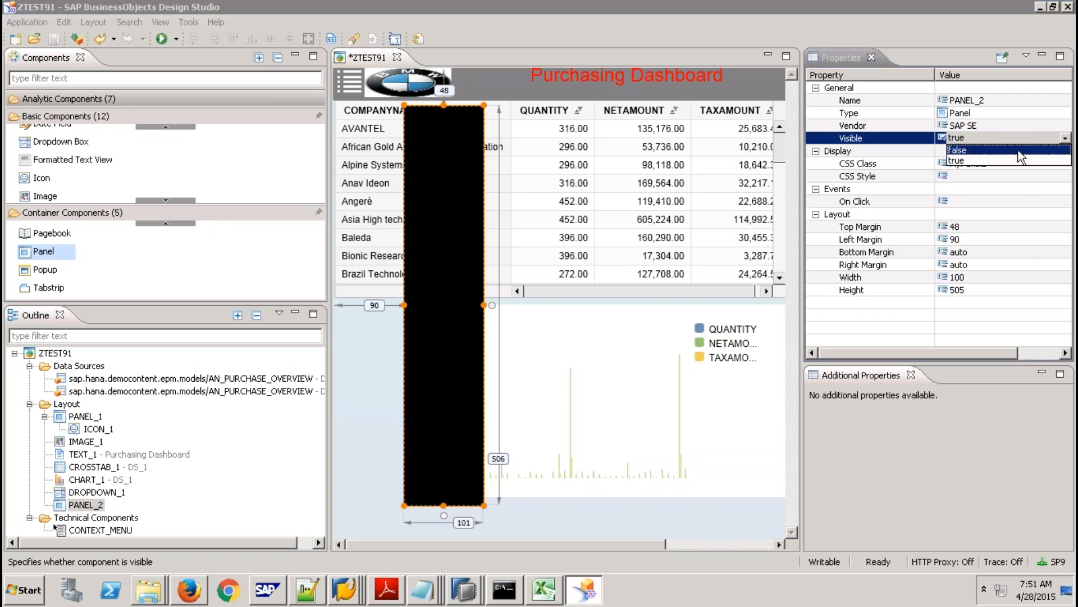
left_click(1018, 150)
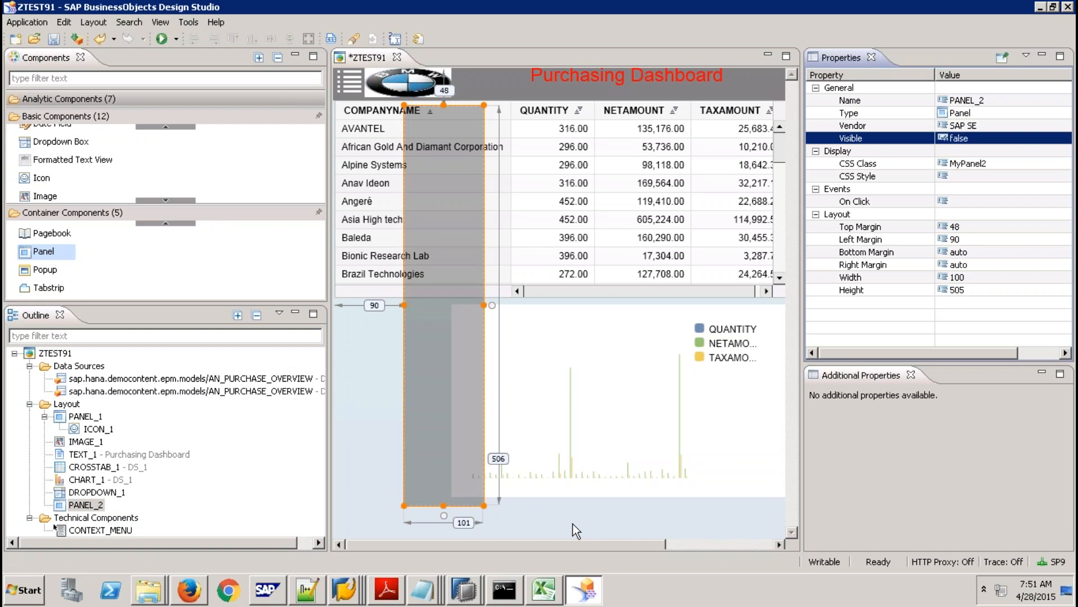
left_click(349, 81)
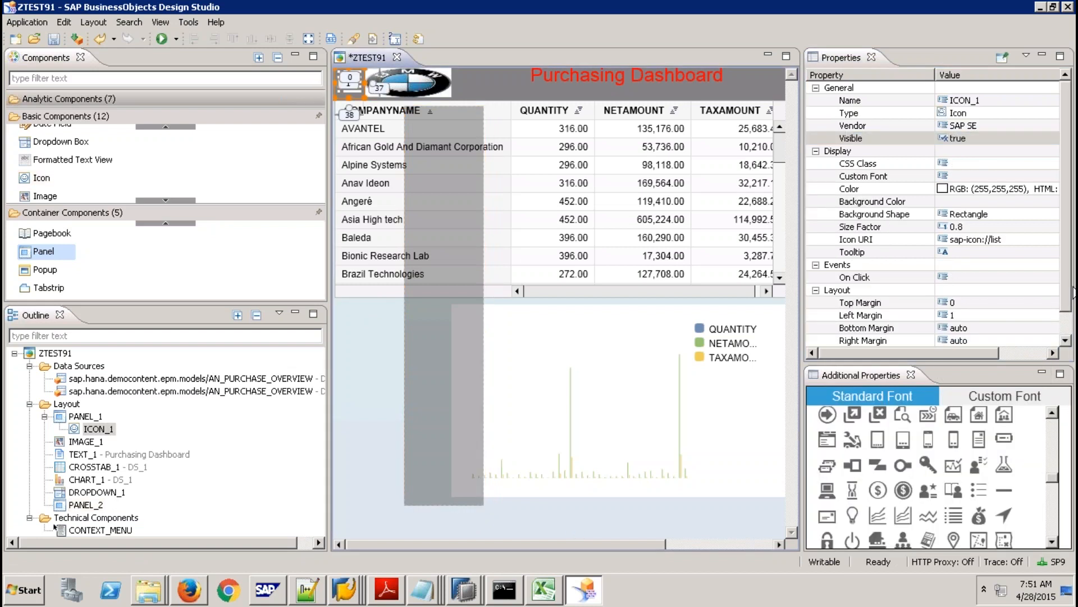
In ICON_1's On Click script, write CROSSTAB_1.setLeftMargin(300); as line 1.
left_click(1016, 278)
left_click(1049, 277)
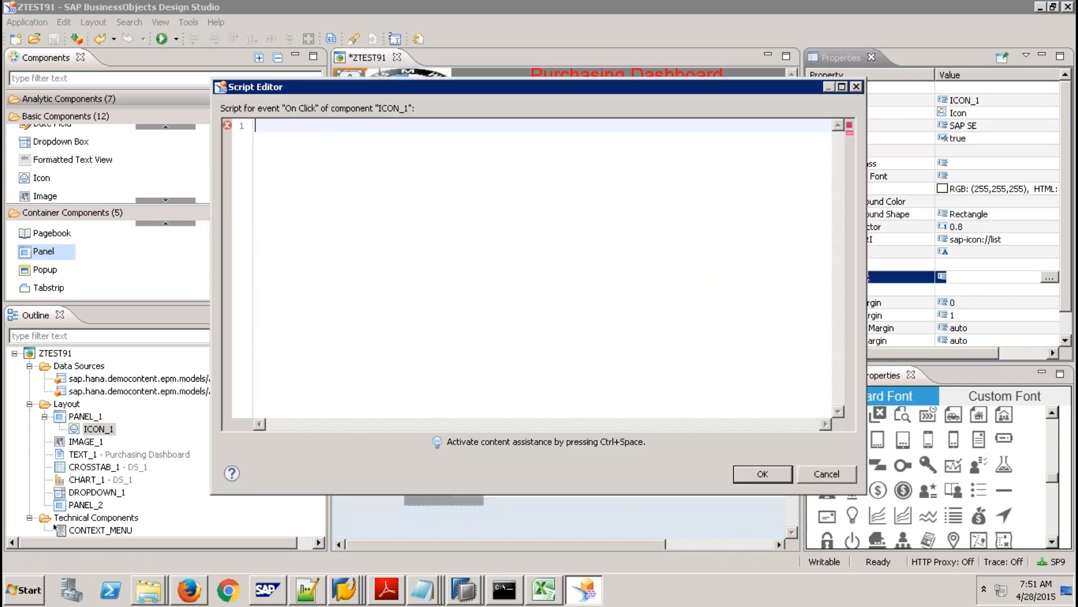
key("ctrl+space")
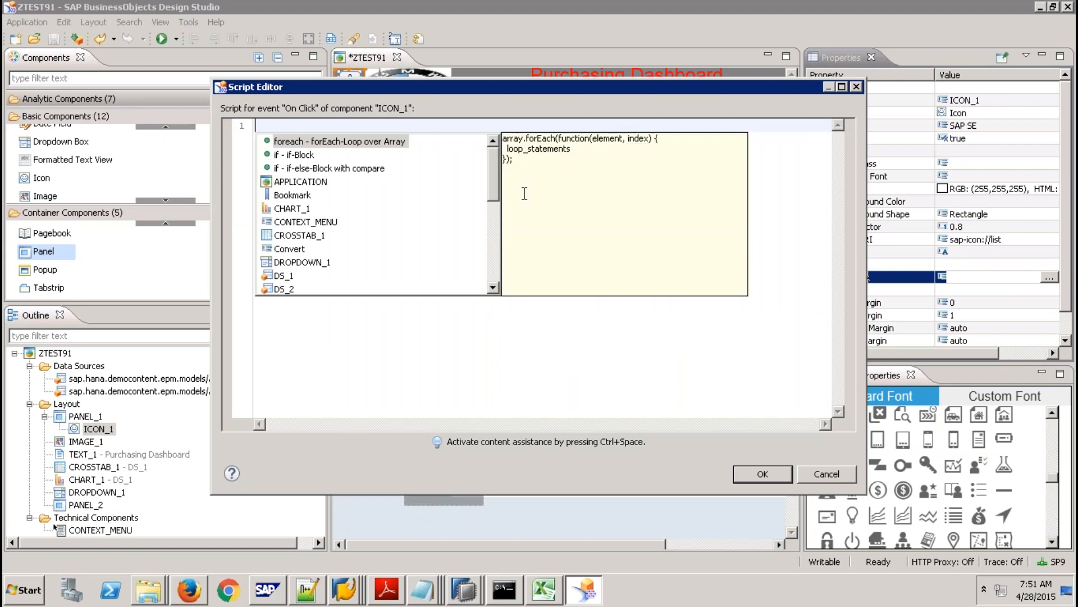
double_click(317, 236)
type(".s")
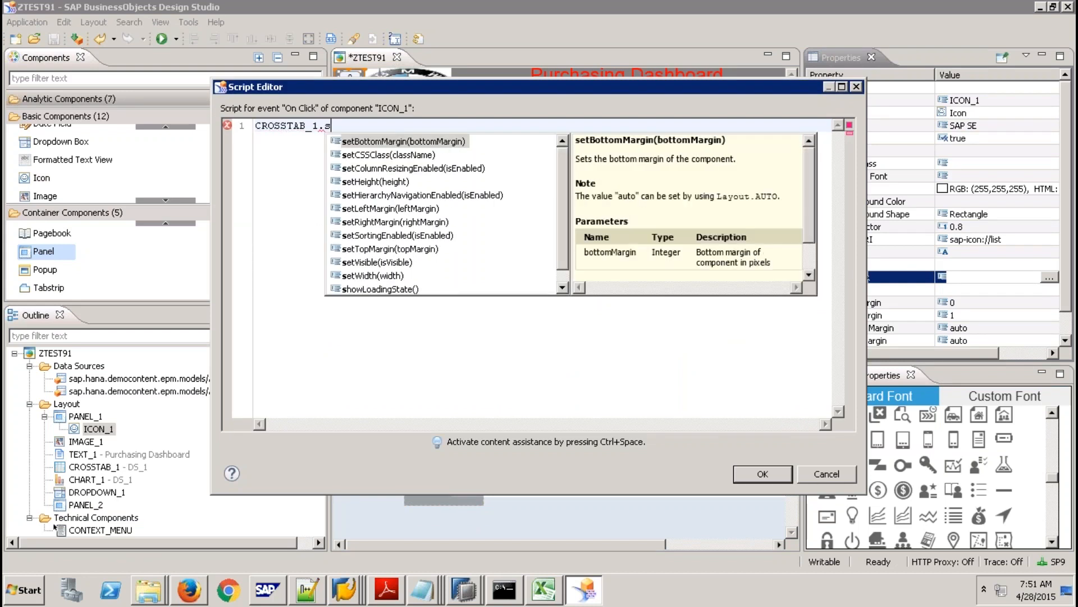
left_click(418, 209)
double_click(418, 209)
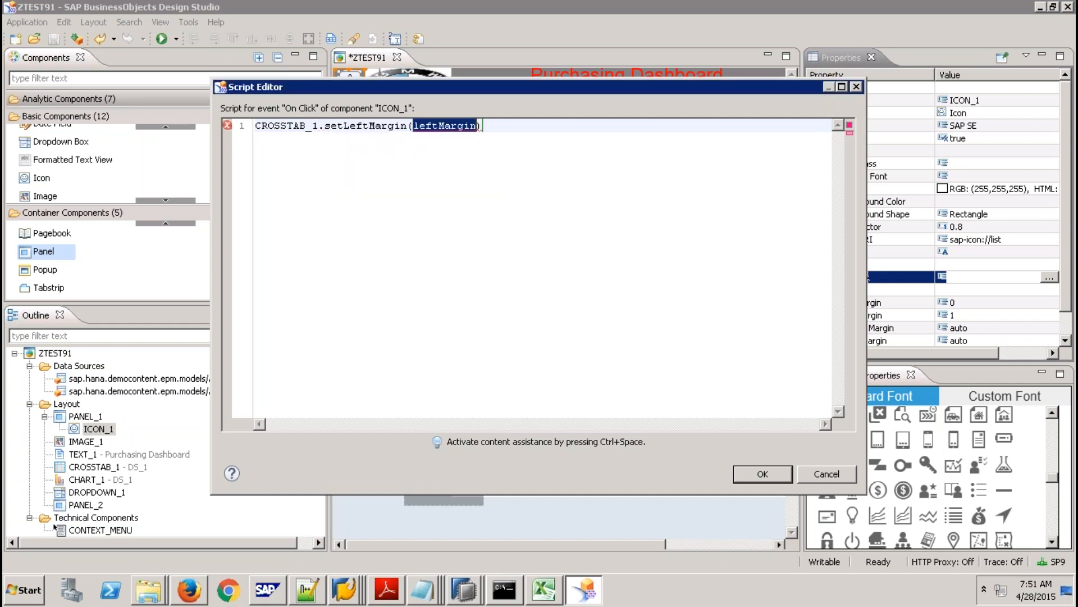
type("300")
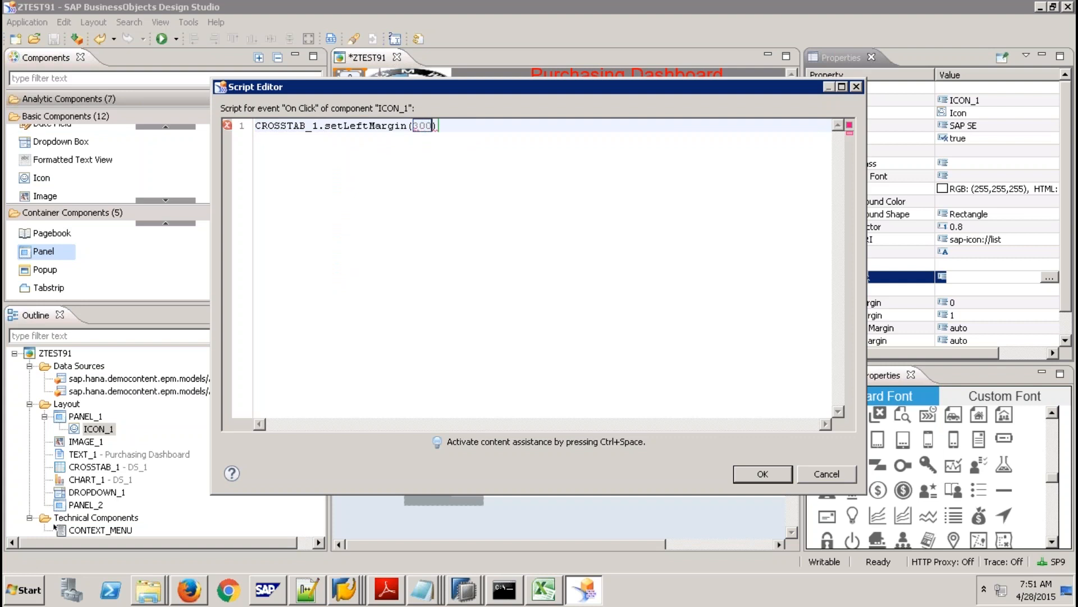
key("Return")
type(";")
key("Return")
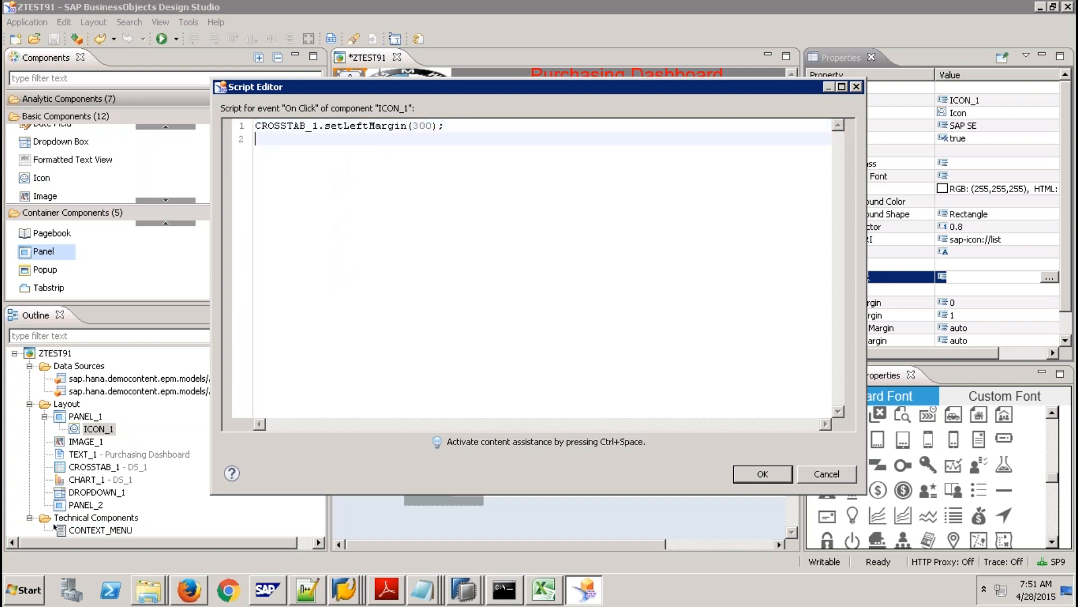
Add CHART_1.setLeftMargin(300); as line 2 of the script.
key("ctrl+space")
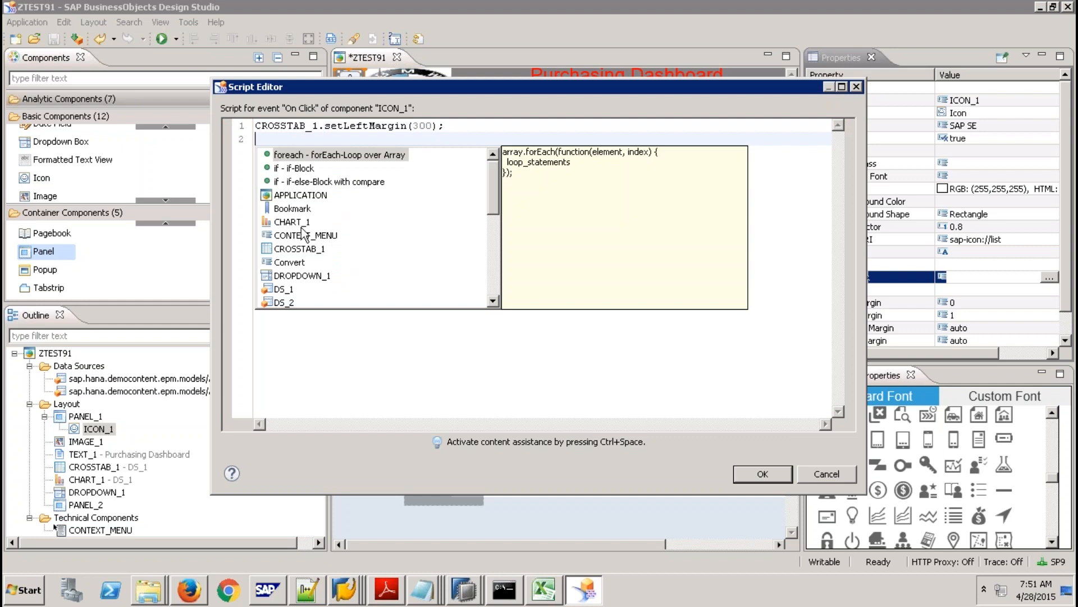
double_click(303, 233)
type(".")
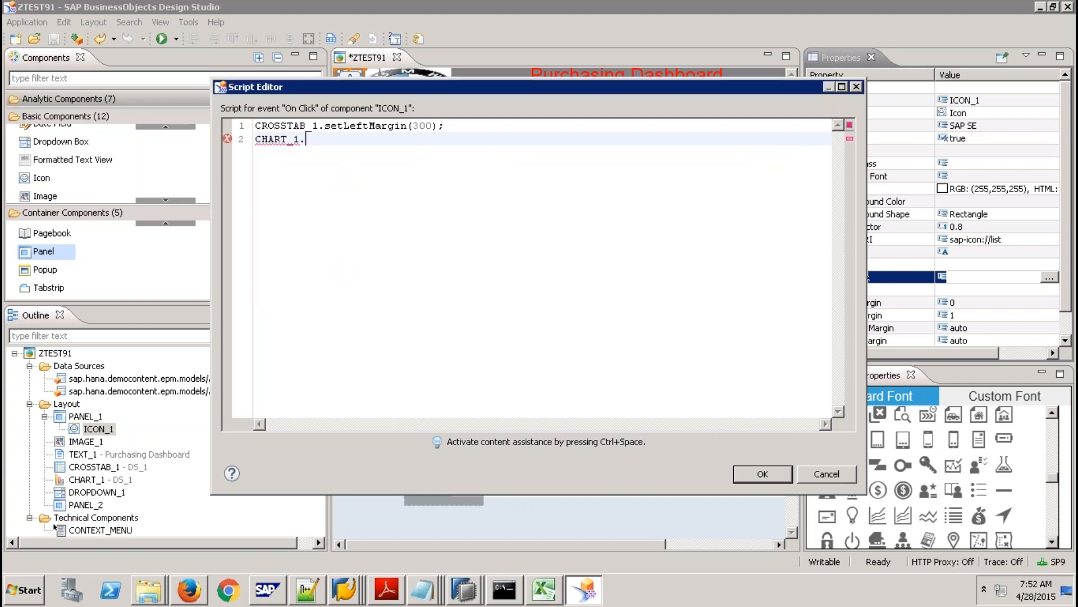
type("s")
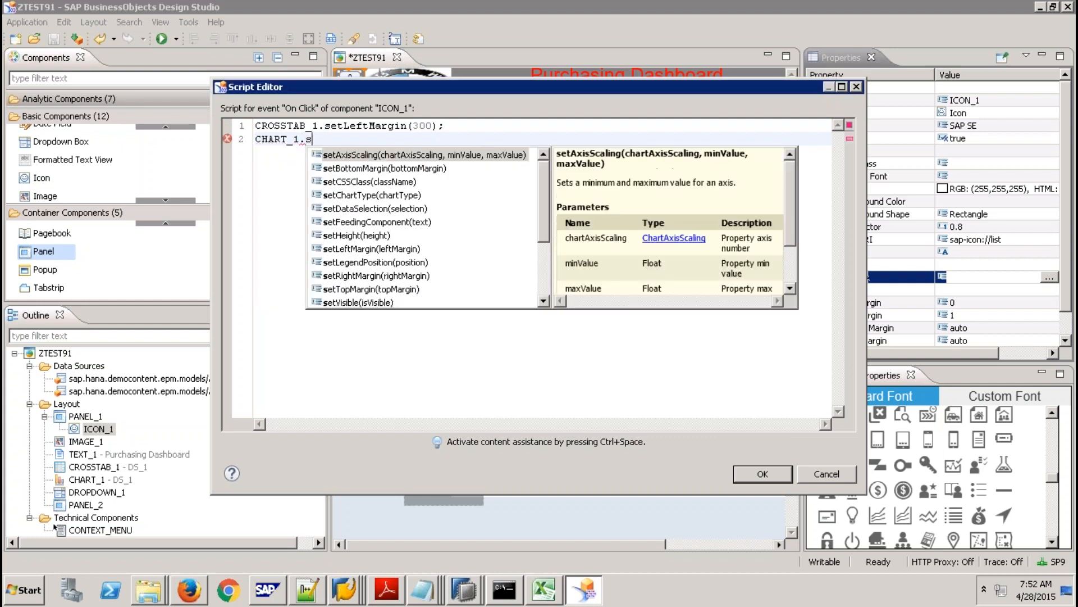
double_click(365, 249)
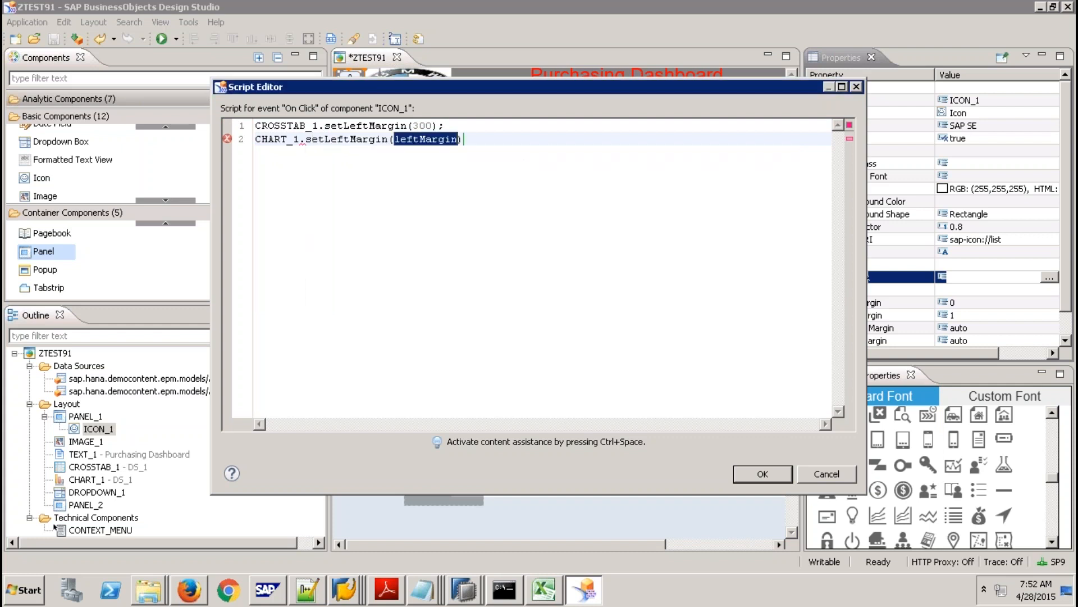
type("300)")
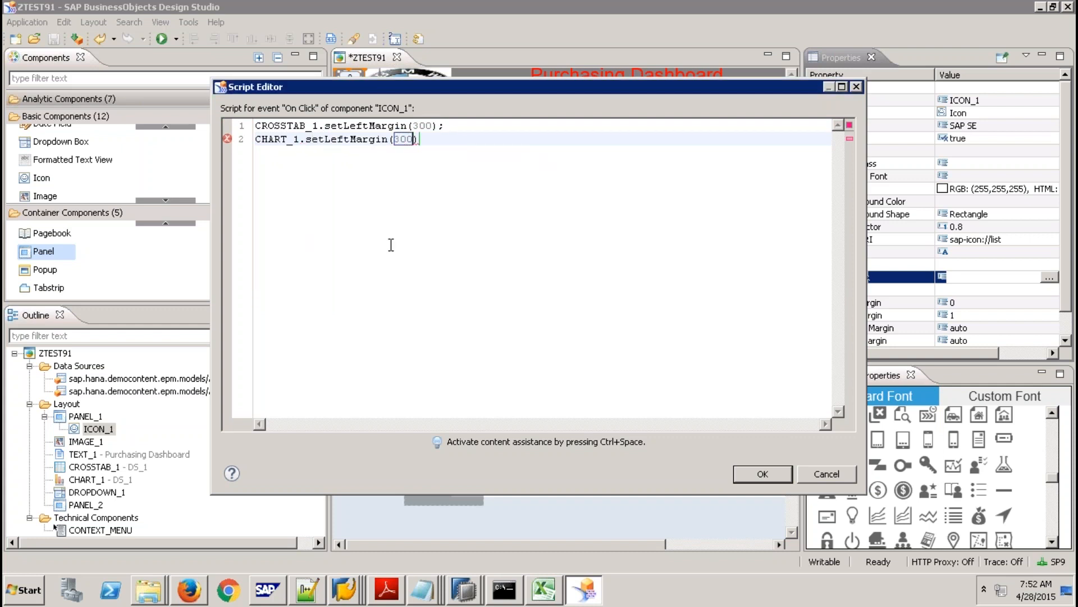
type(";")
key("Return")
Add PANEL_2.setVisible(true); as line 3.
type("p")
key("ctrl+space")
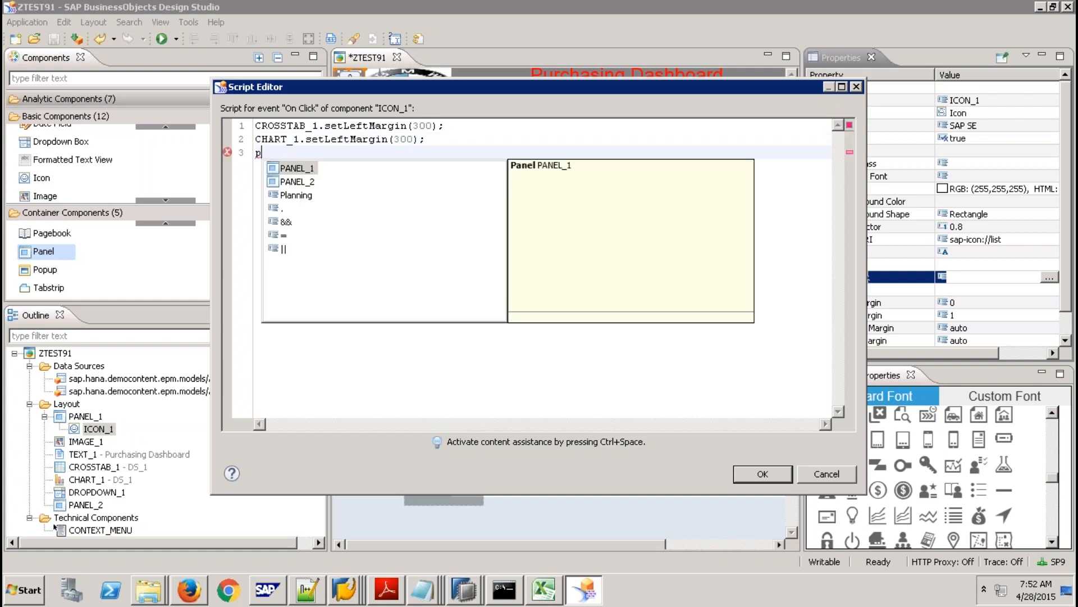
left_click(298, 181)
key("Return")
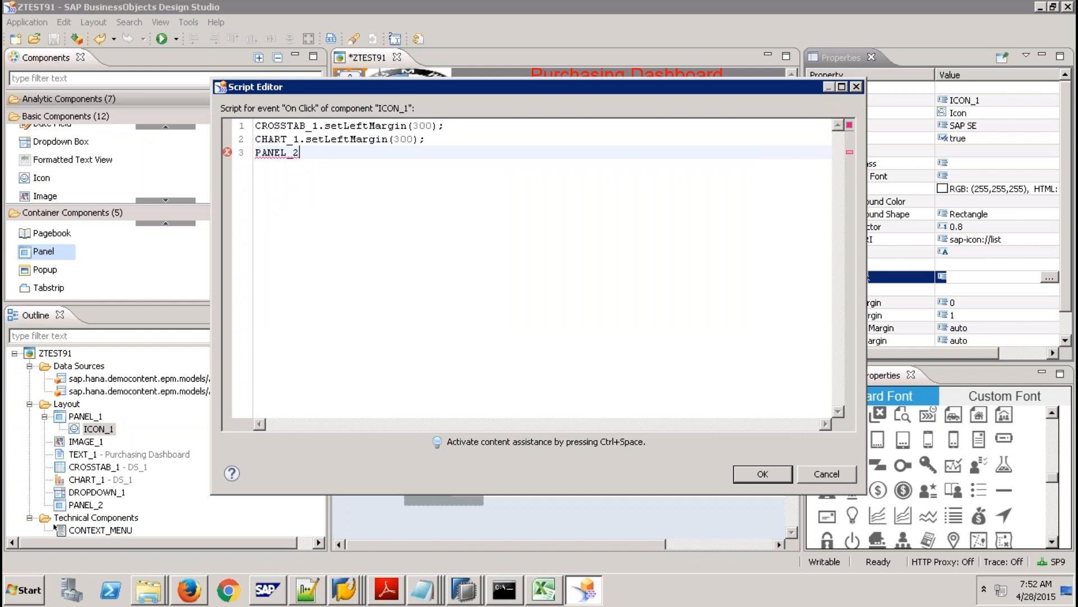
type(".")
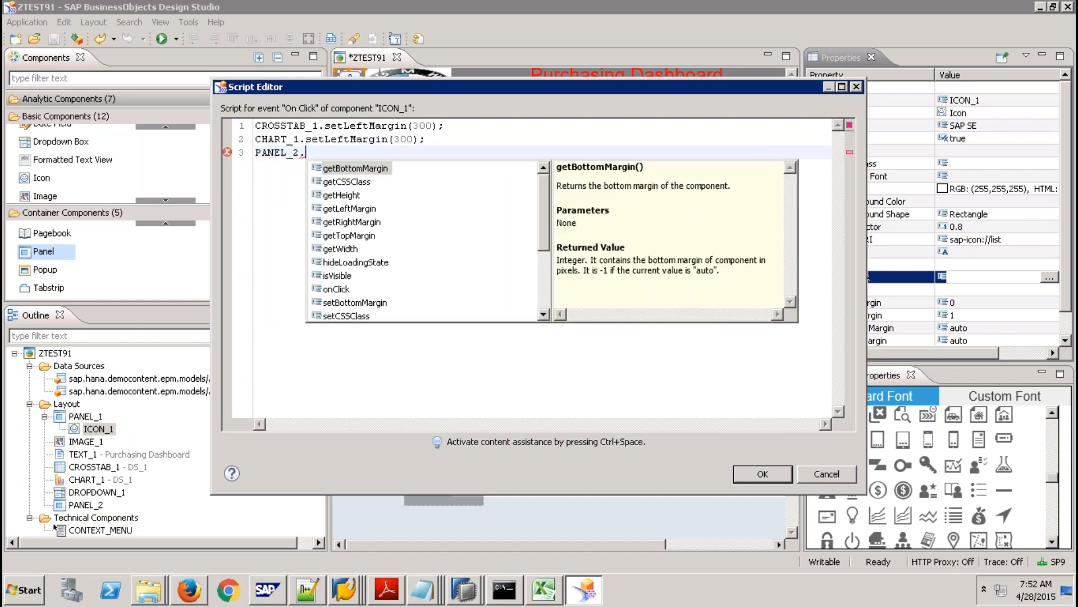
type("set")
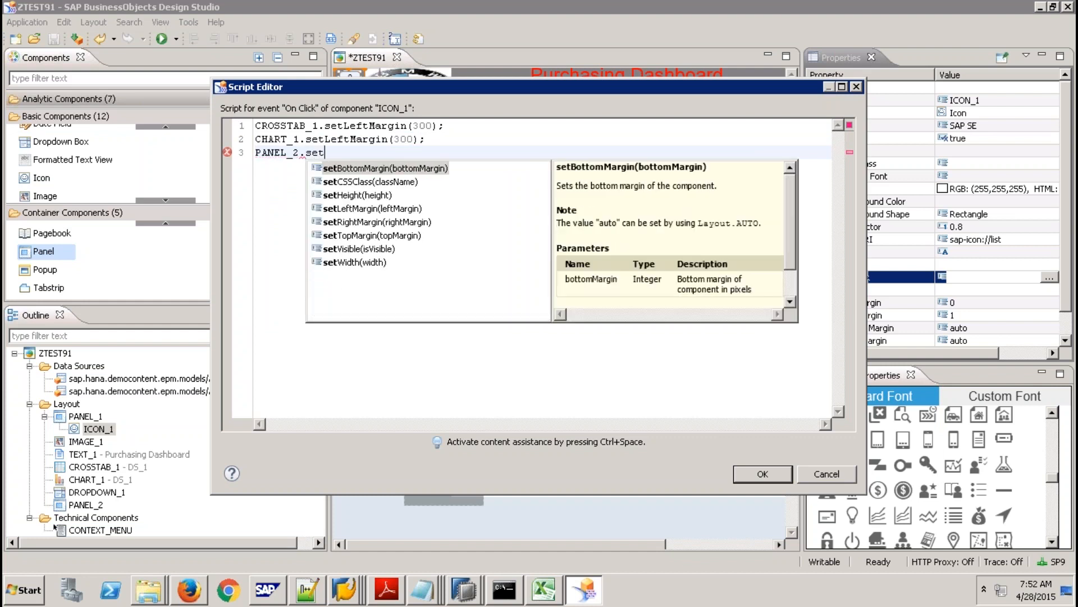
left_click(387, 249)
key("Return")
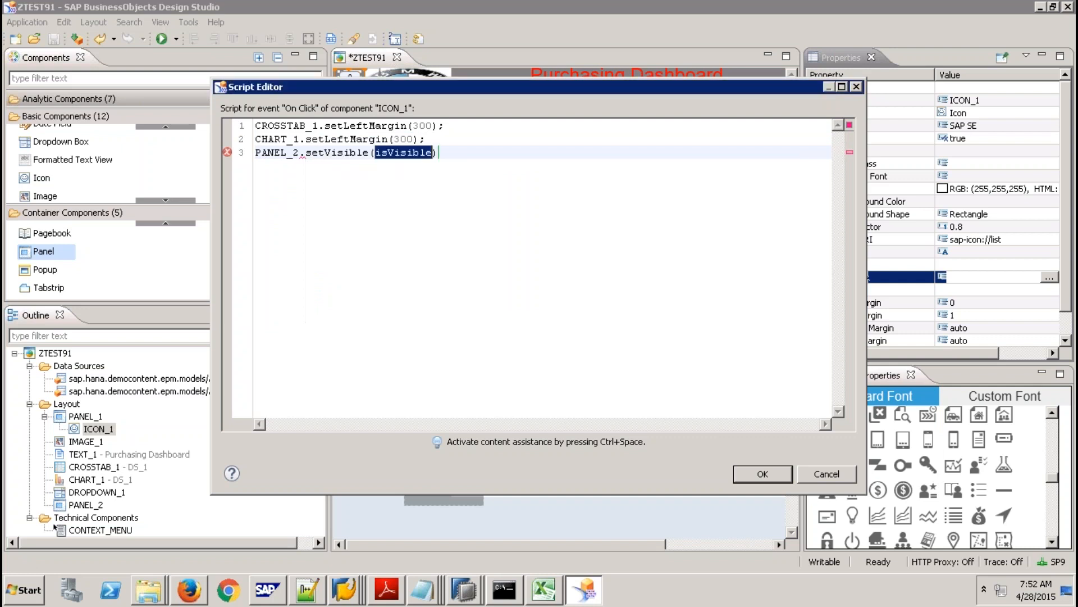
type("true)")
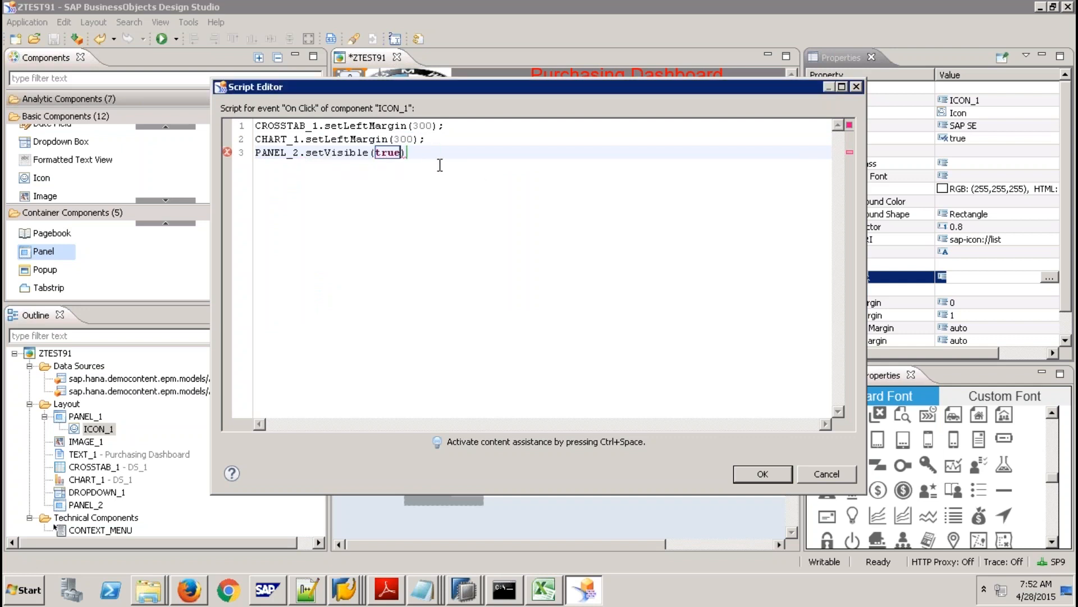
type(";")
key("Return")
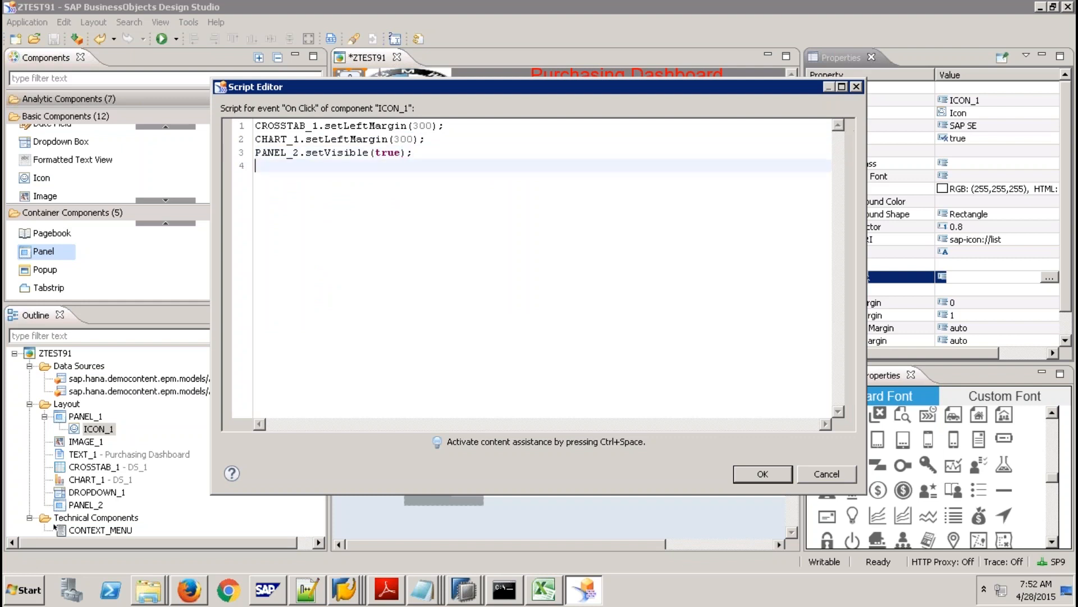
Add PANEL_2.setLeftMargin(0); as line 4.
type("p")
key("ctrl+space")
left_click(294, 197)
double_click(295, 196)
type(".s")
left_click(371, 222)
double_click(371, 222)
type("0;")
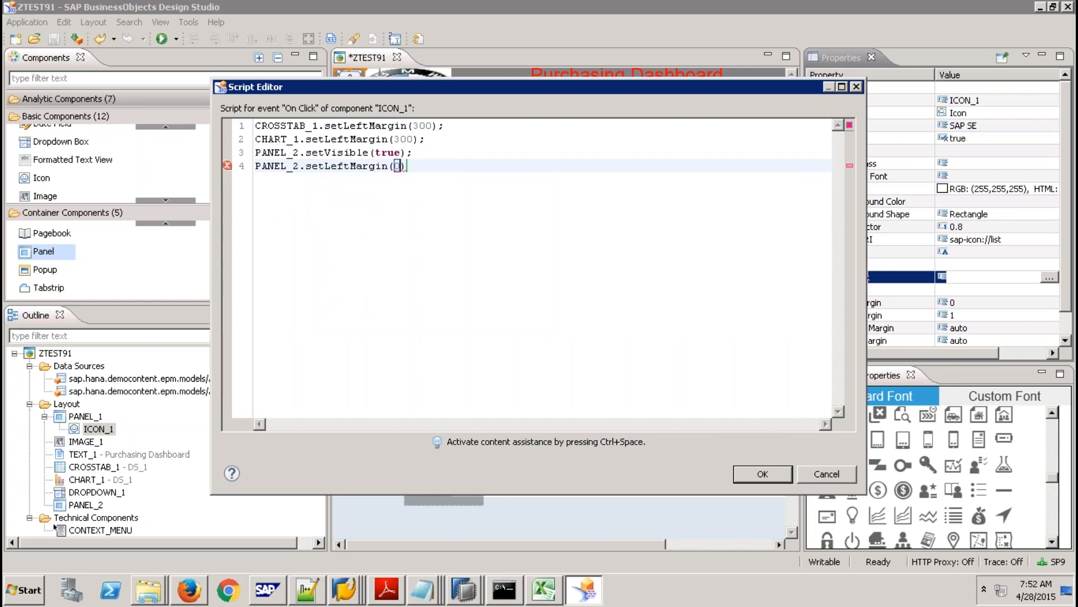
key("Return")
Add PANEL_2.setWidth(300); as line 5 and save the script.
type("p")
key("ctrl+space")
double_click(310, 211)
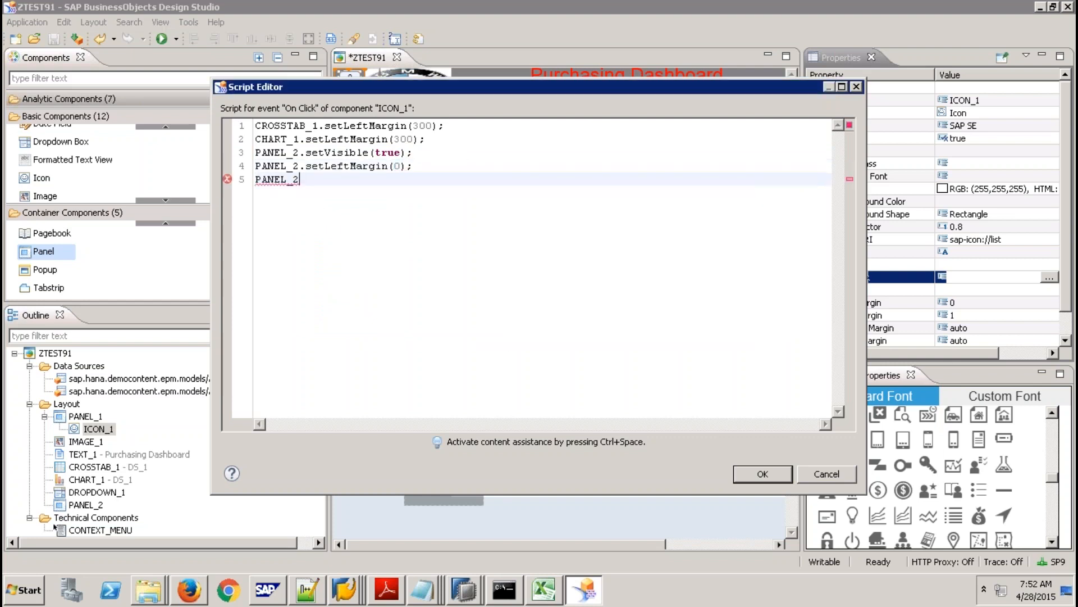
type(".")
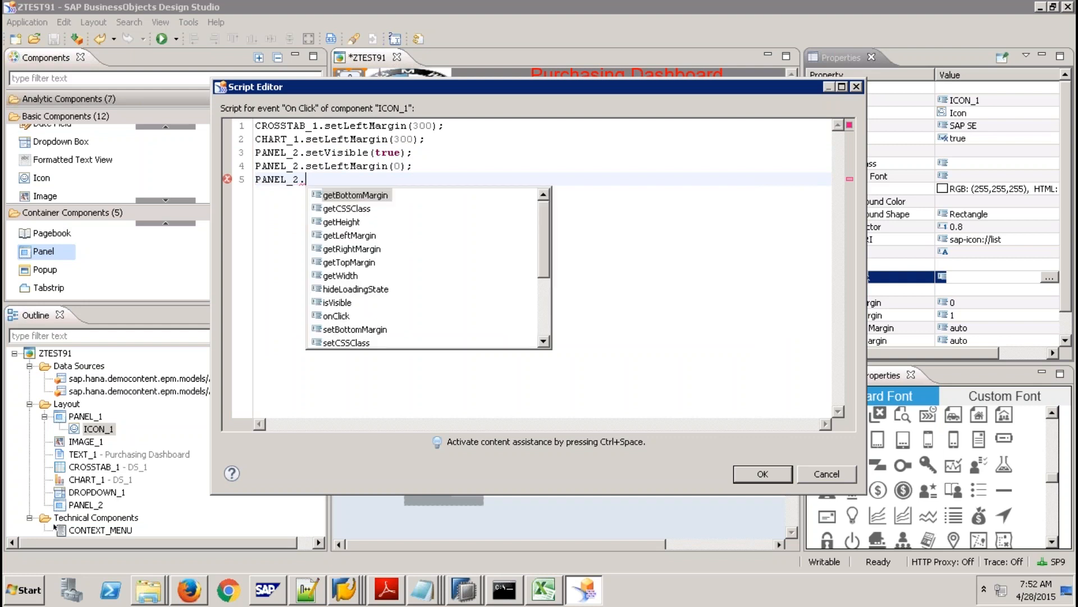
type("s")
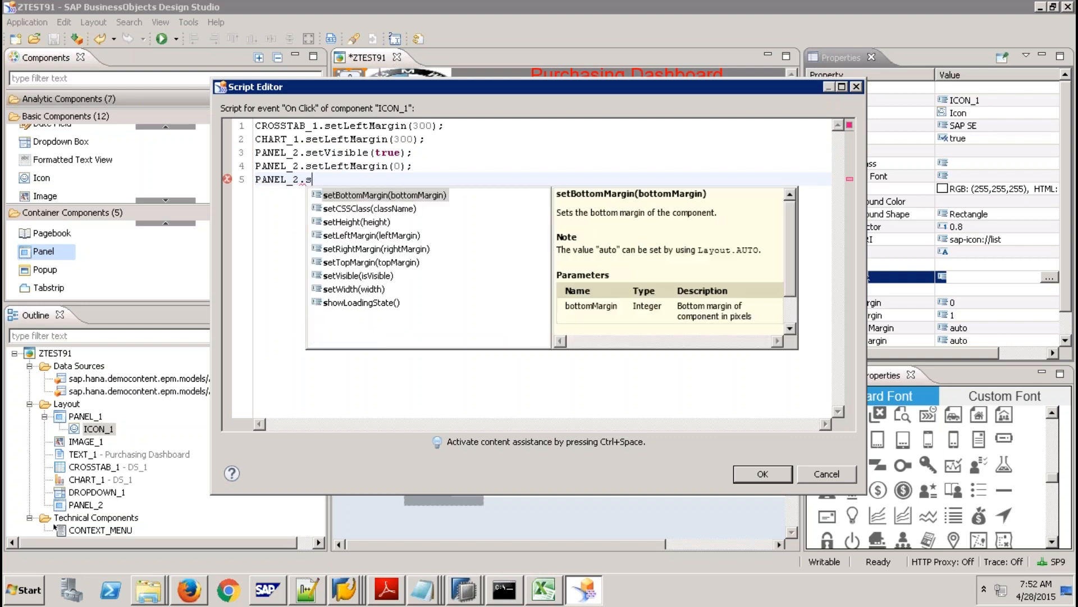
double_click(365, 288)
type("300)")
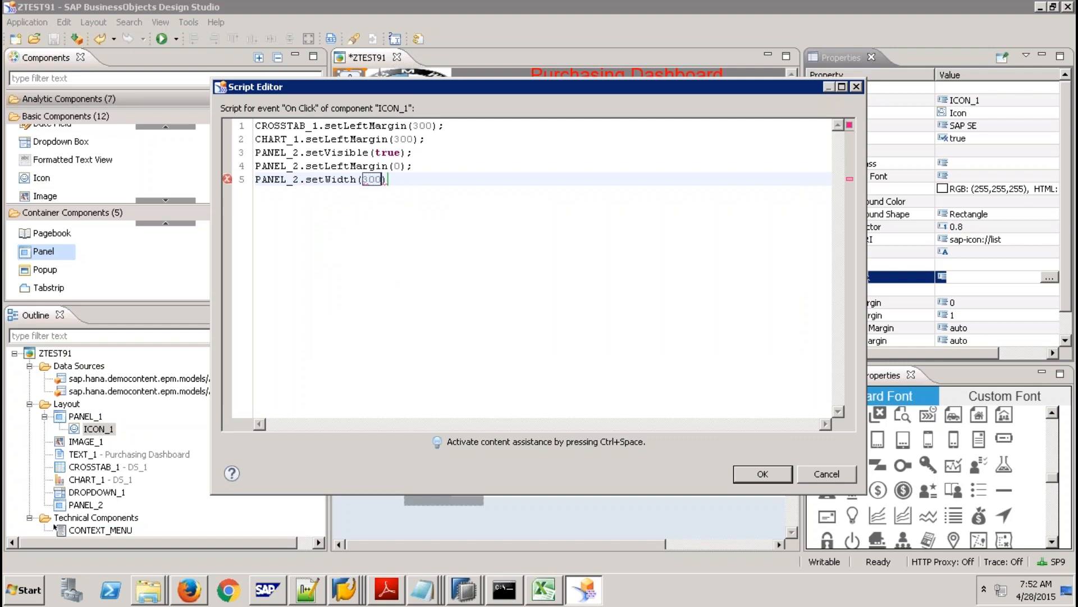
type(";")
left_click(764, 474)
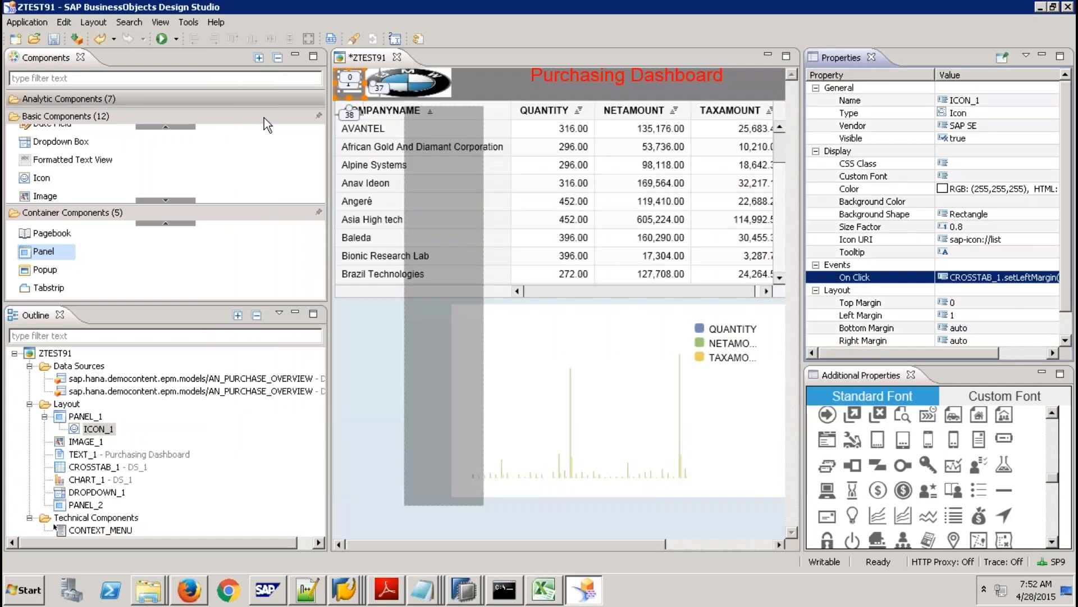
Run the dashboard in Firefox, open the side panel via the hamburger icon, then return to Design Studio.
left_click(160, 39)
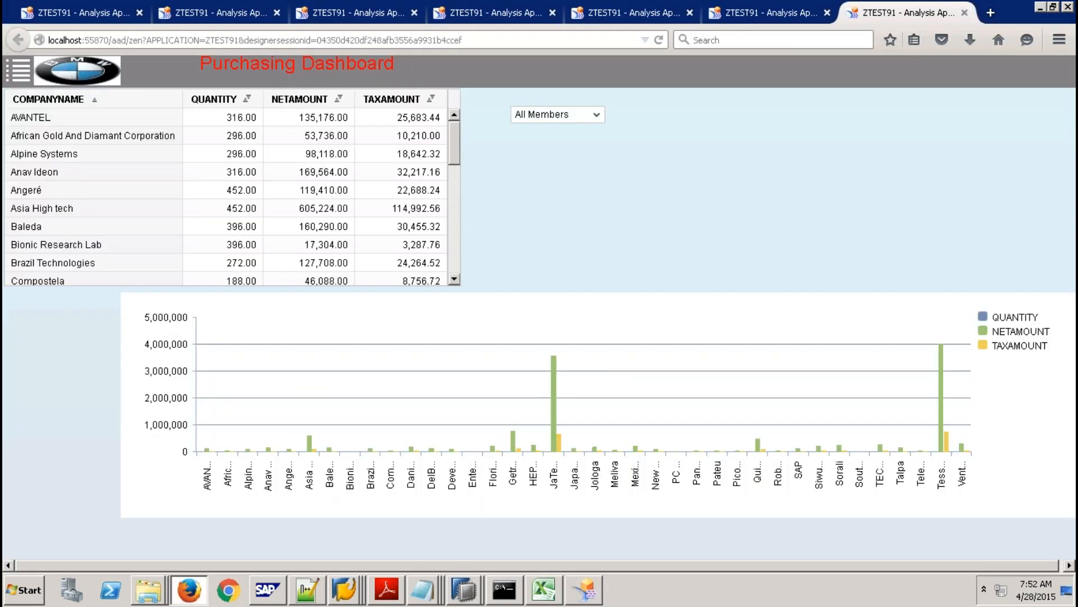
left_click(21, 74)
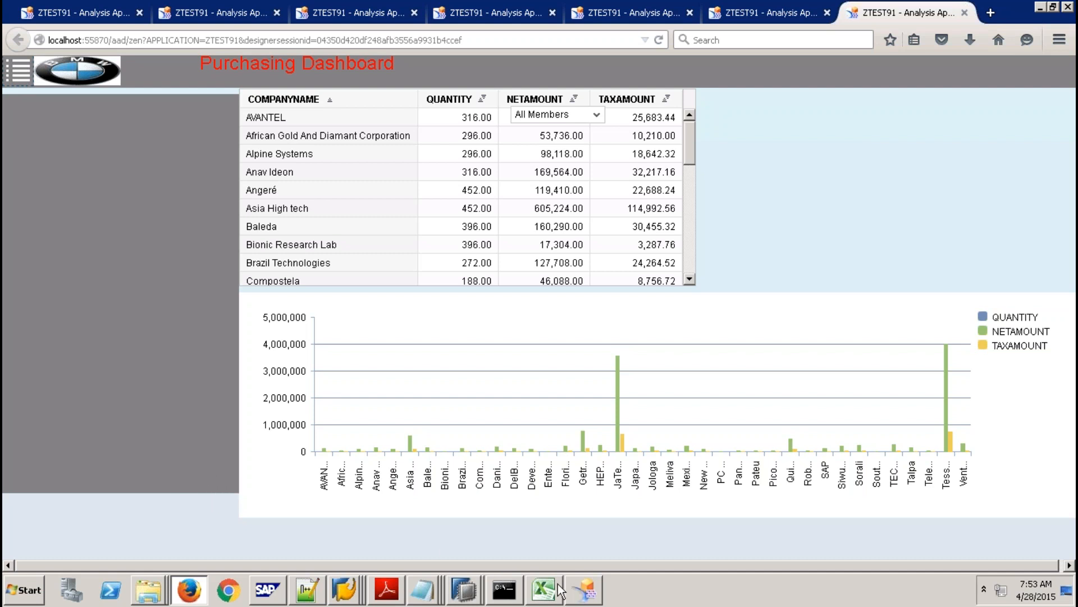
left_click(543, 589)
left_click(584, 591)
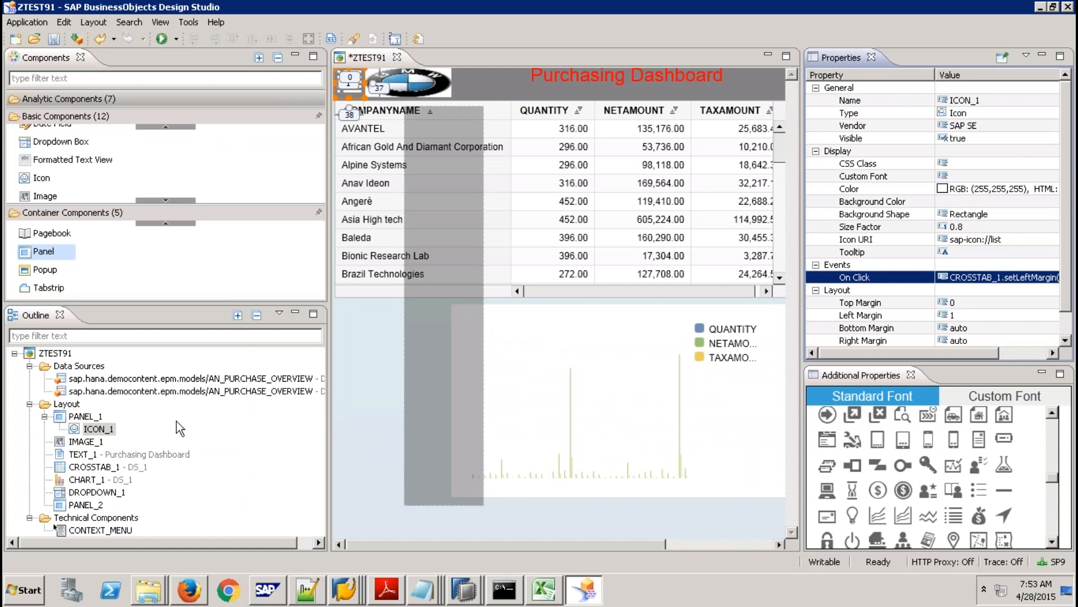
Drop a button onto the dashboard, then delete the misplaced button.
left_click(166, 126)
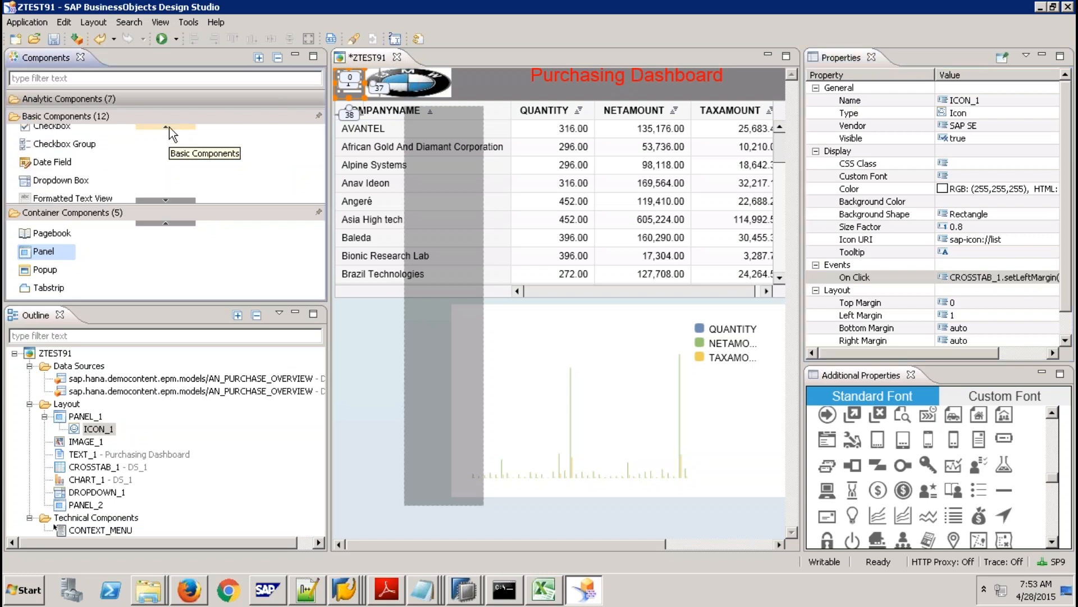
left_click(166, 126)
left_click(169, 127)
left_click_drag(58, 133, 471, 495)
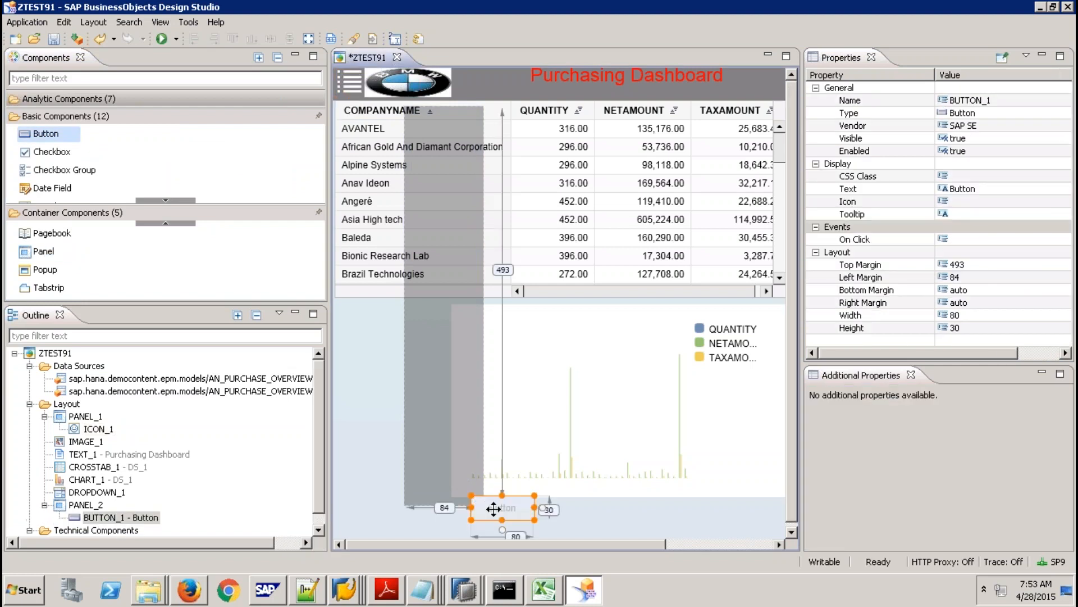
key("Delete")
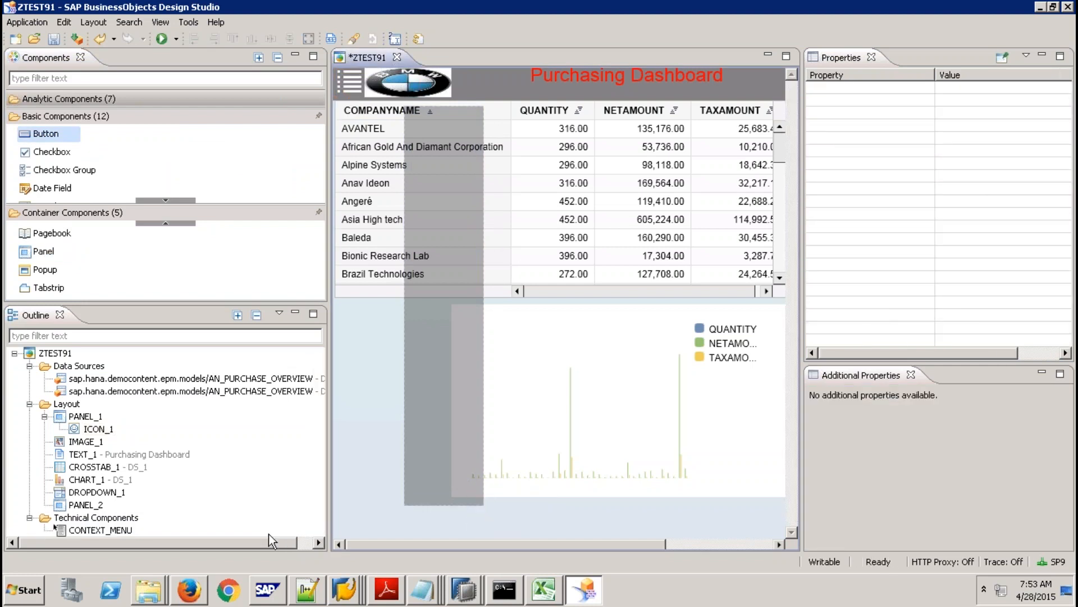
Create a child button inside PANEL_2 and move it to the panel's bottom.
left_click(94, 506)
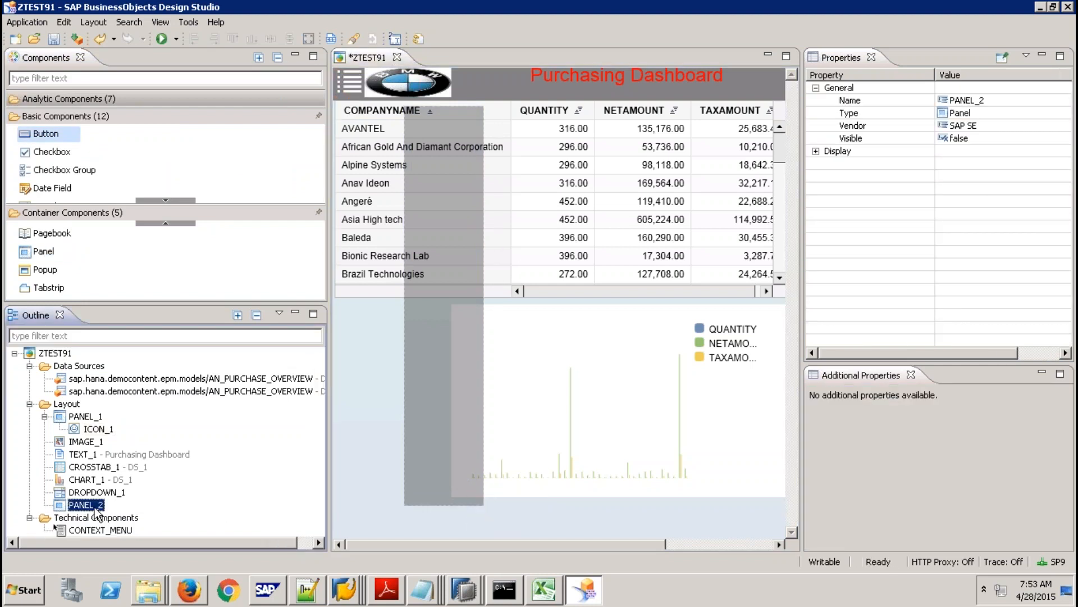
right_click(95, 508)
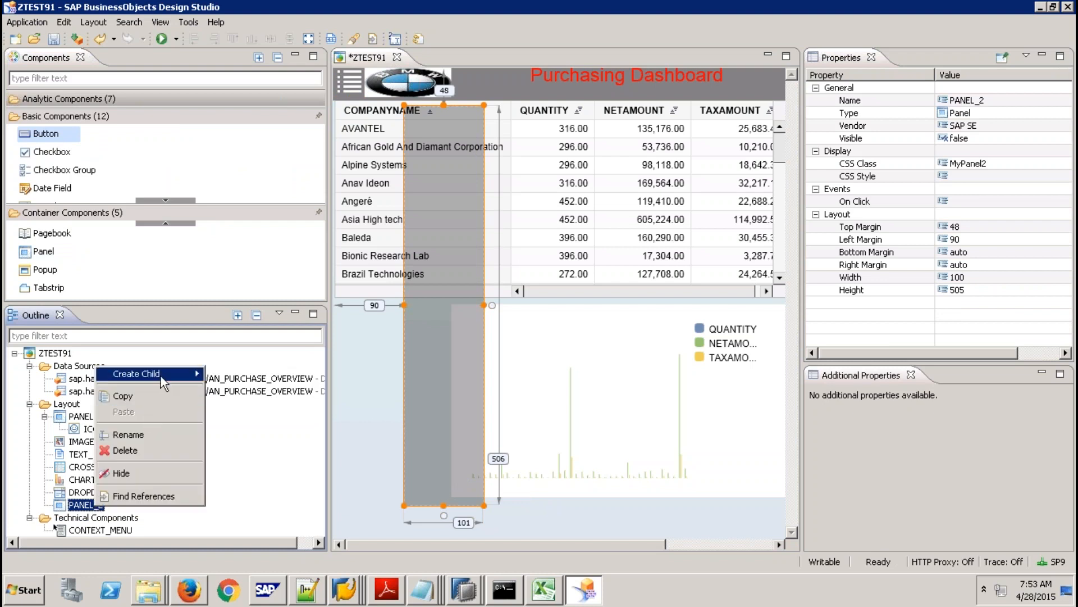
mouse_move(162, 378)
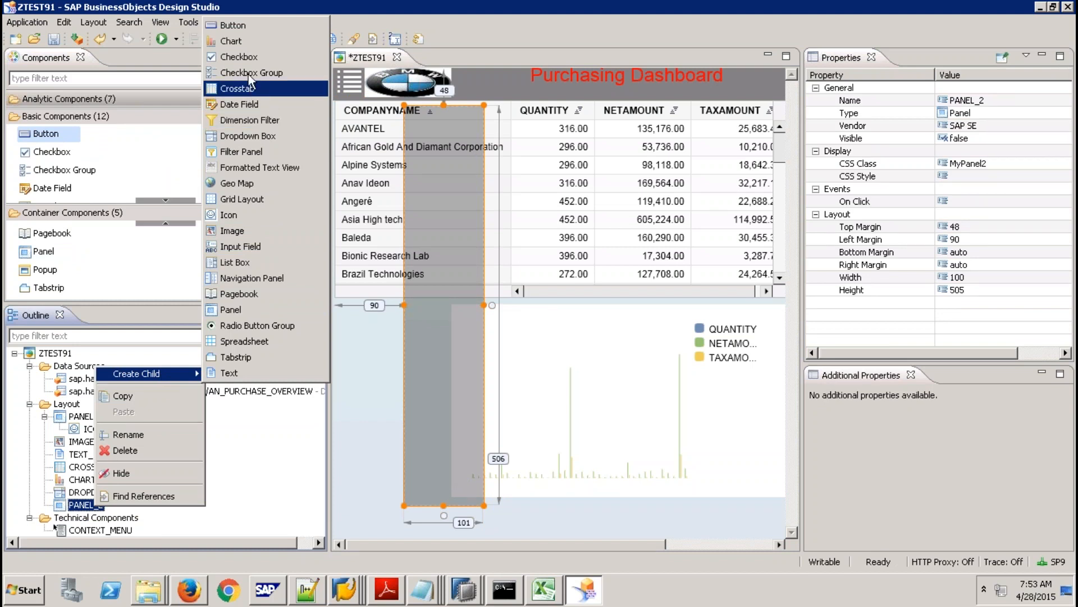
left_click(245, 27)
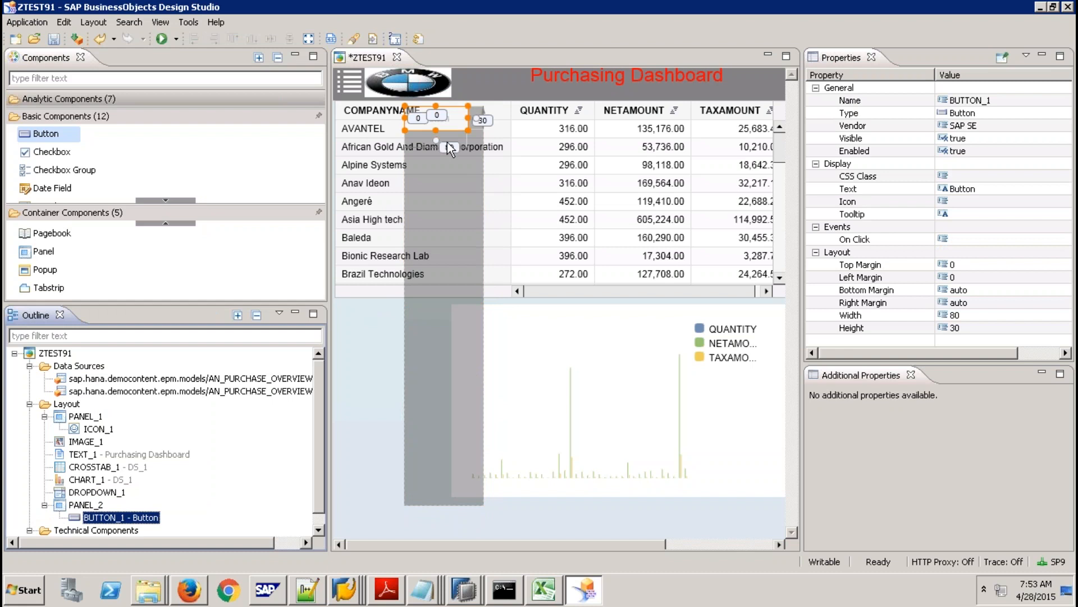
left_click(437, 120)
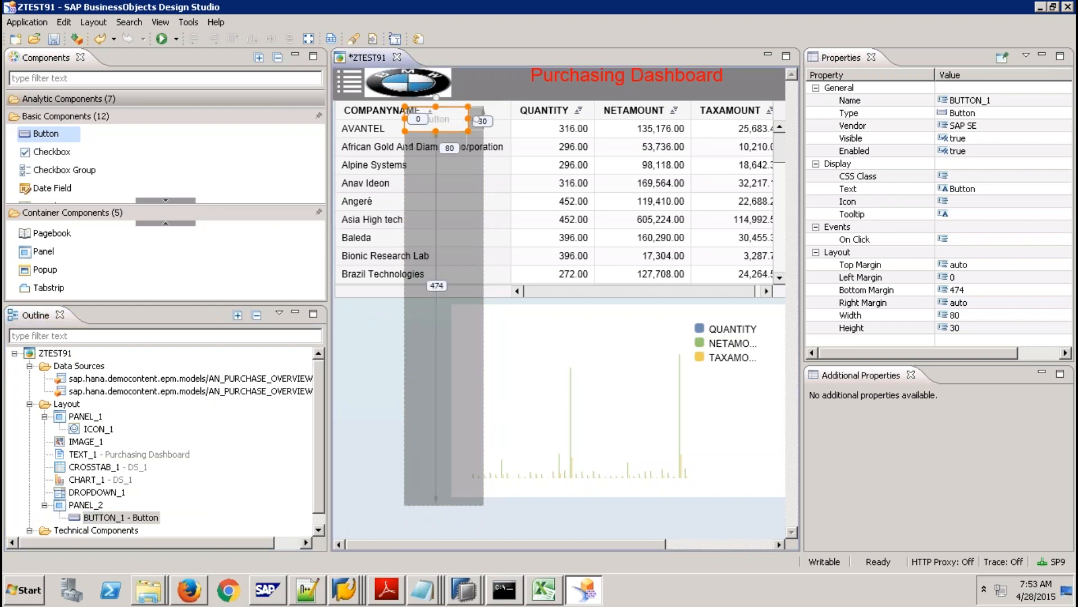
left_click_drag(437, 120, 452, 487)
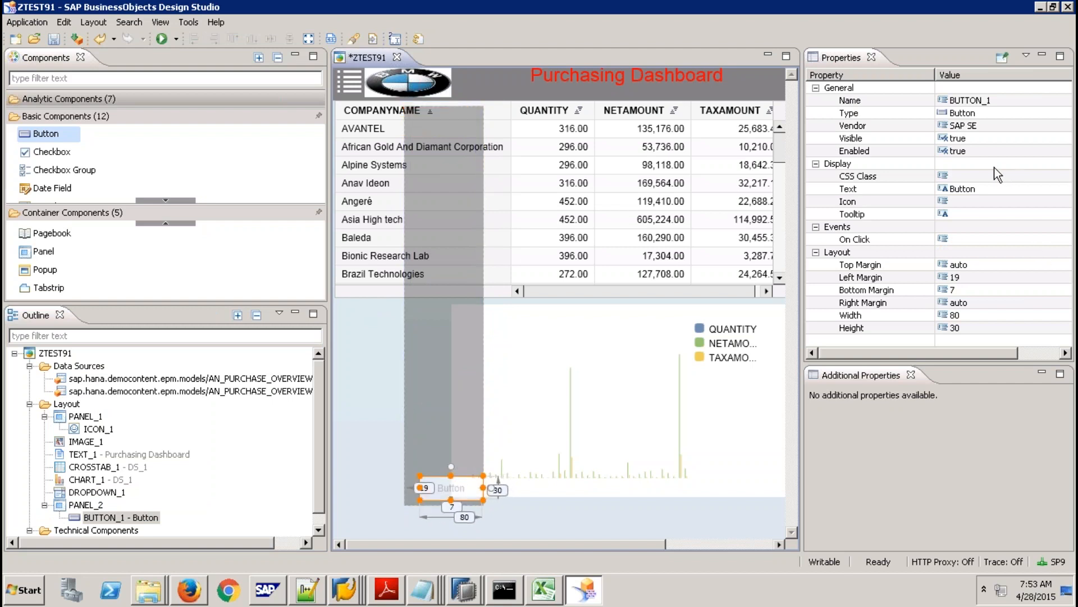
Set BUTTON_1's Text to Close.
left_click(991, 193)
type("Close")
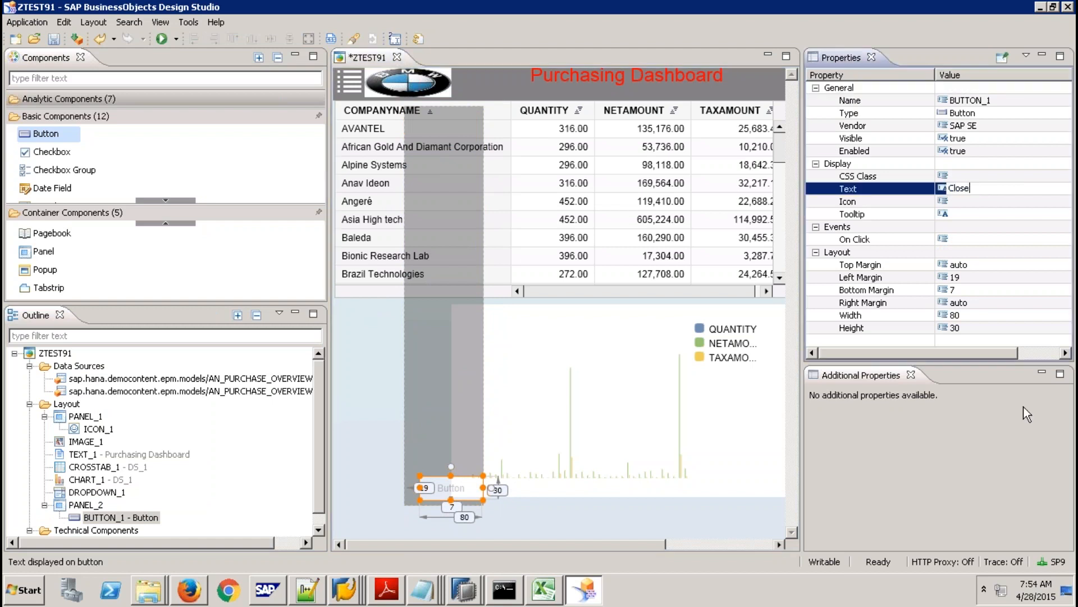
key("Return")
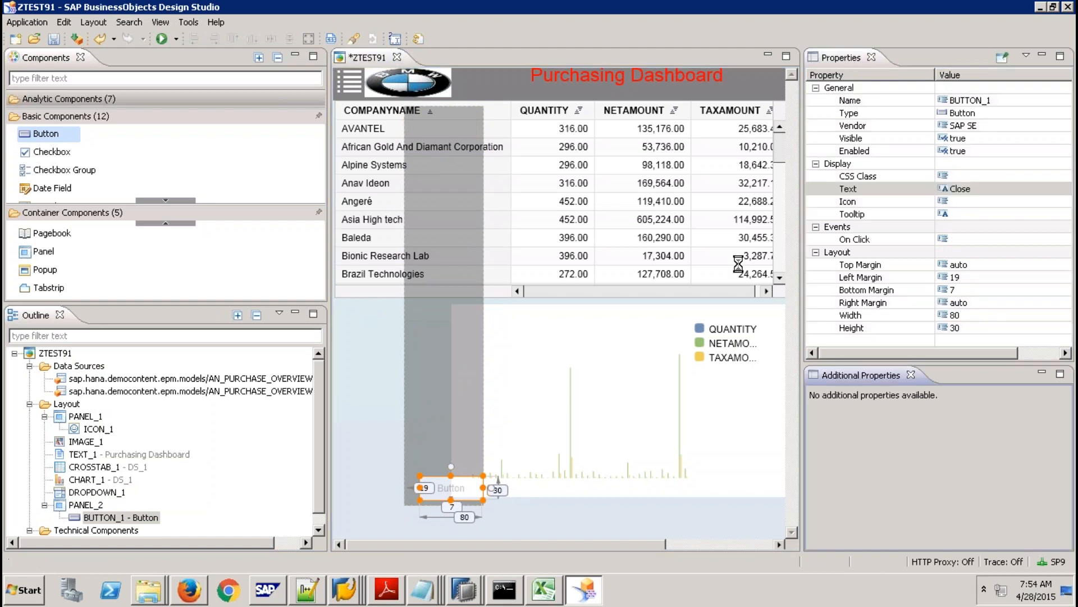
left_click(349, 87)
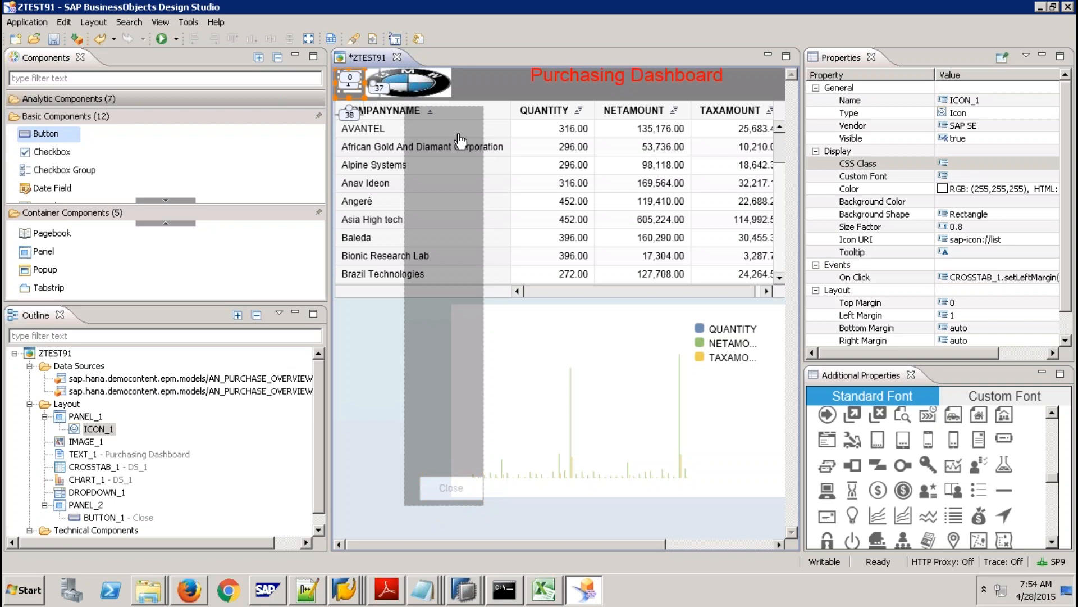
Copy the five-line side-panel script from ICON_1's On Click event.
left_click(1019, 277)
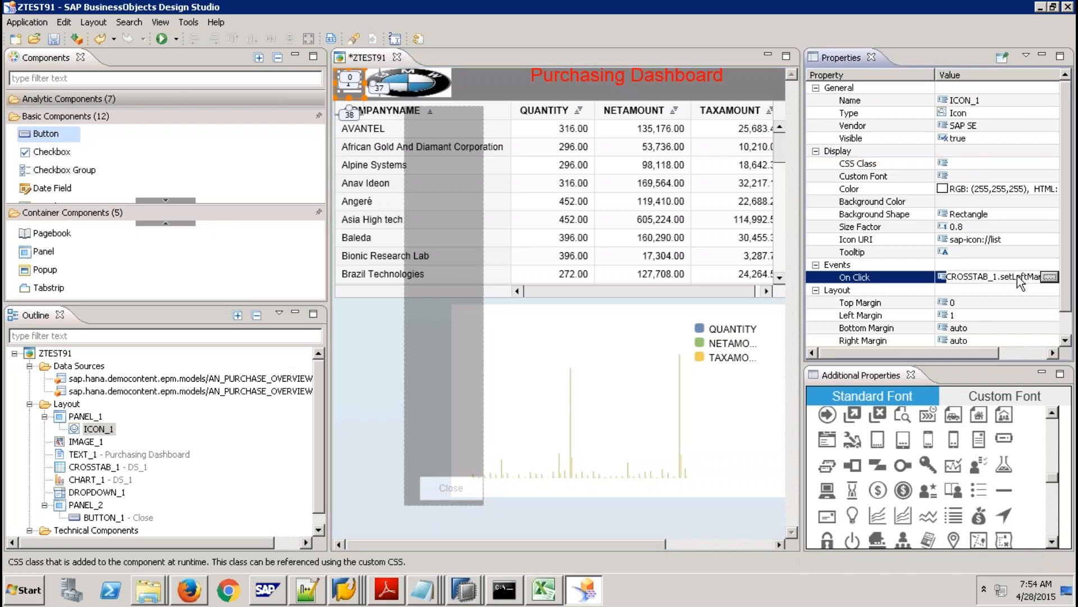
left_click(1049, 277)
left_click_drag(420, 187, 125, 86)
key("ctrl+c")
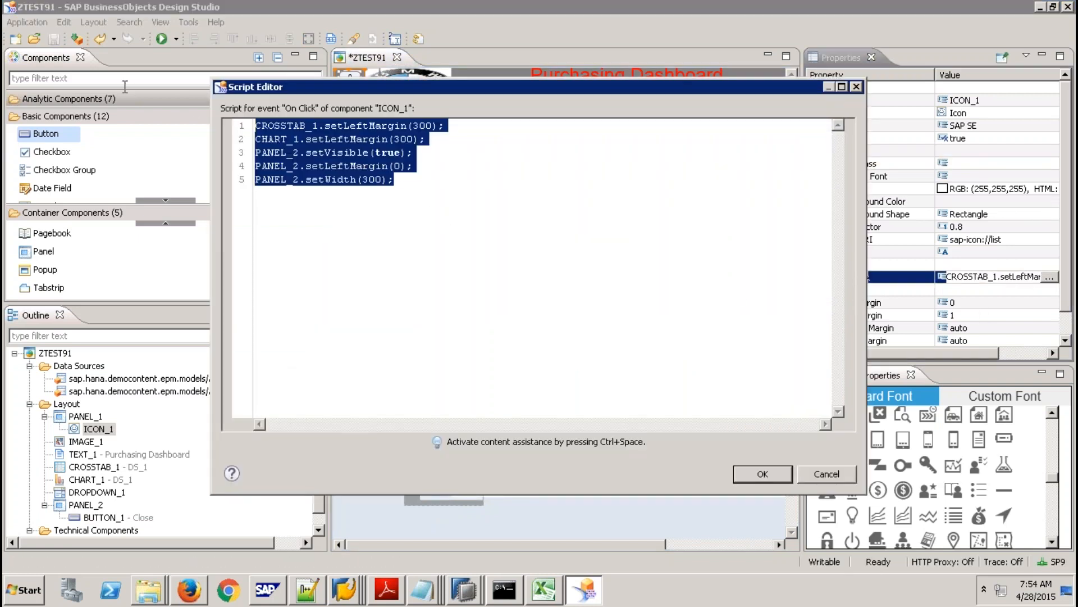
left_click(754, 473)
Paste that script into the Close button's On Click event.
left_click(464, 490)
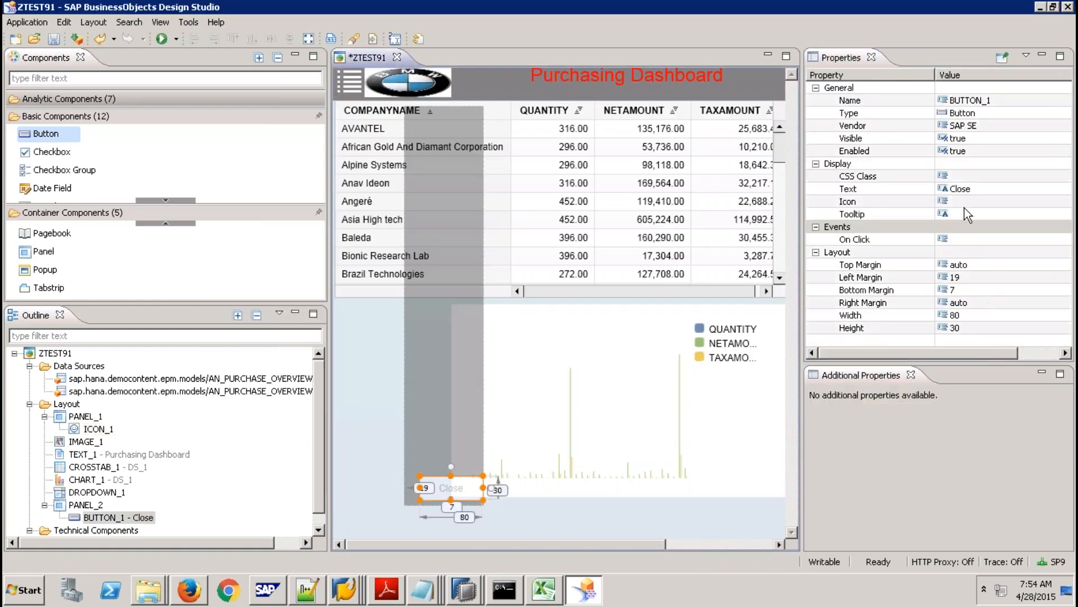
left_click(986, 241)
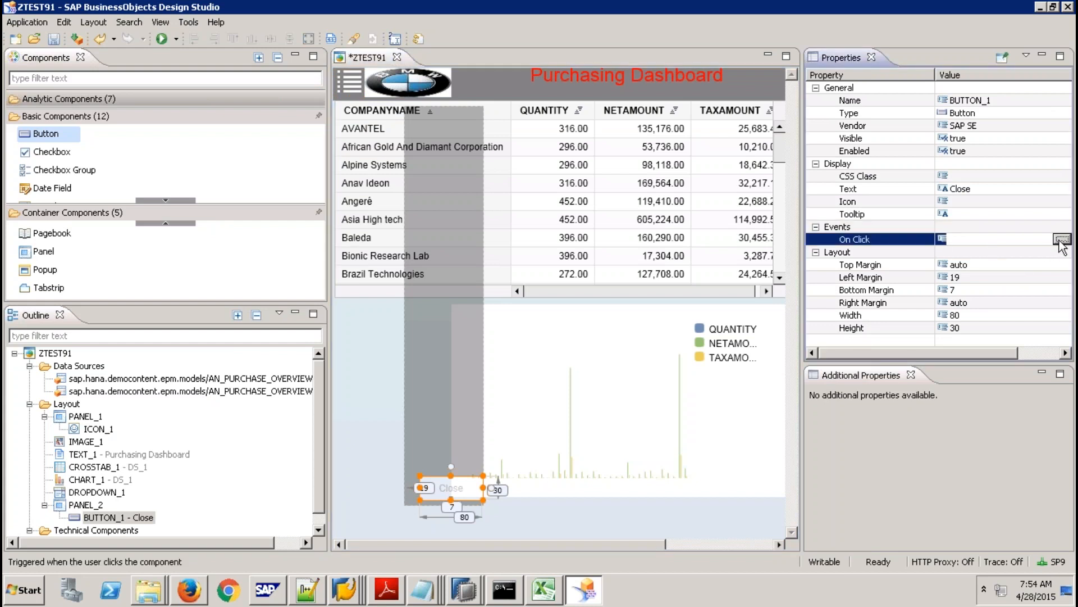
left_click(1061, 239)
key("ctrl+v")
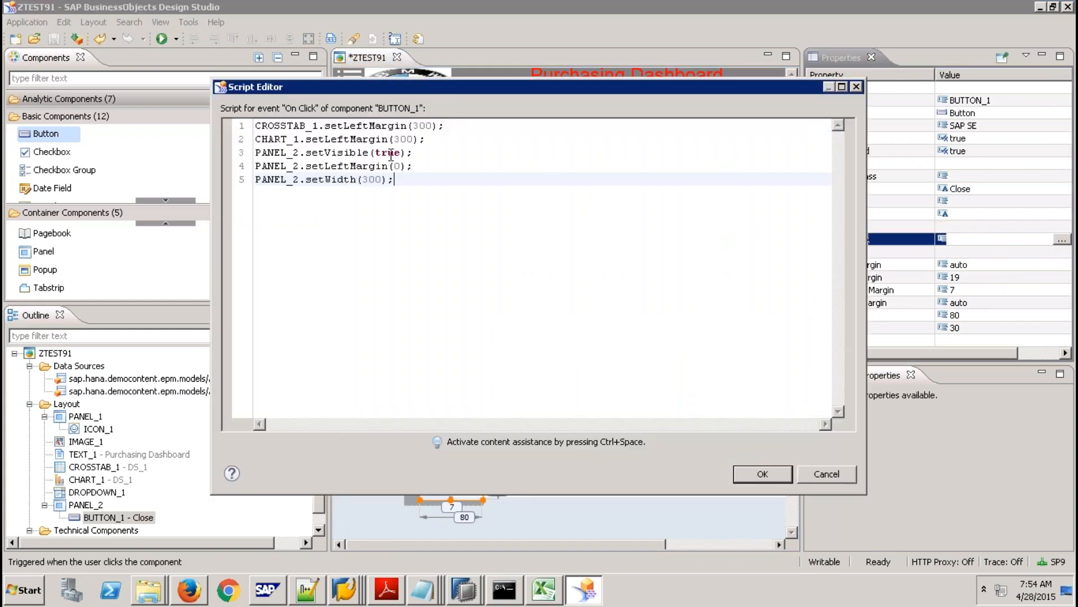
Change the crosstab and chart margins to 0, visibility to false, and panel width to 0.
double_click(432, 125)
type("0")
left_click_drag(415, 139, 374, 152)
type("0")
type("false")
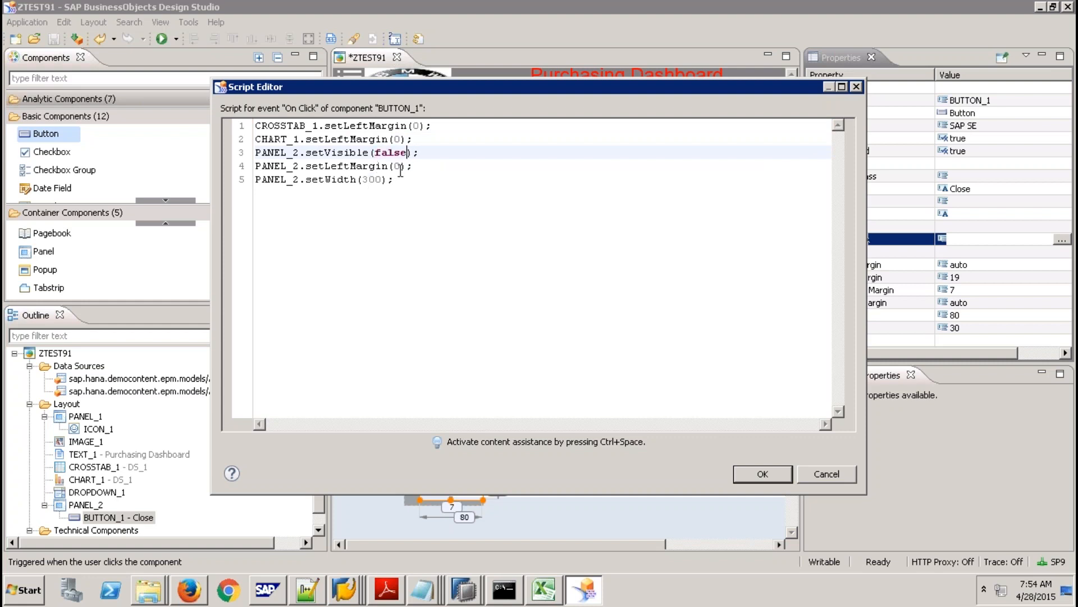
left_click_drag(383, 179, 365, 177)
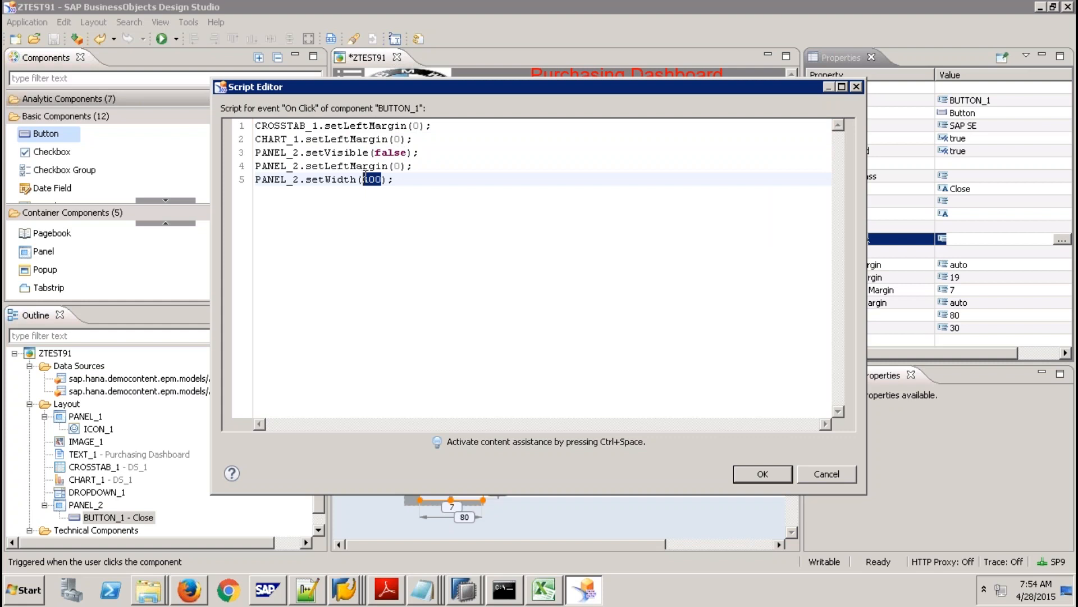
type("0")
left_click(780, 479)
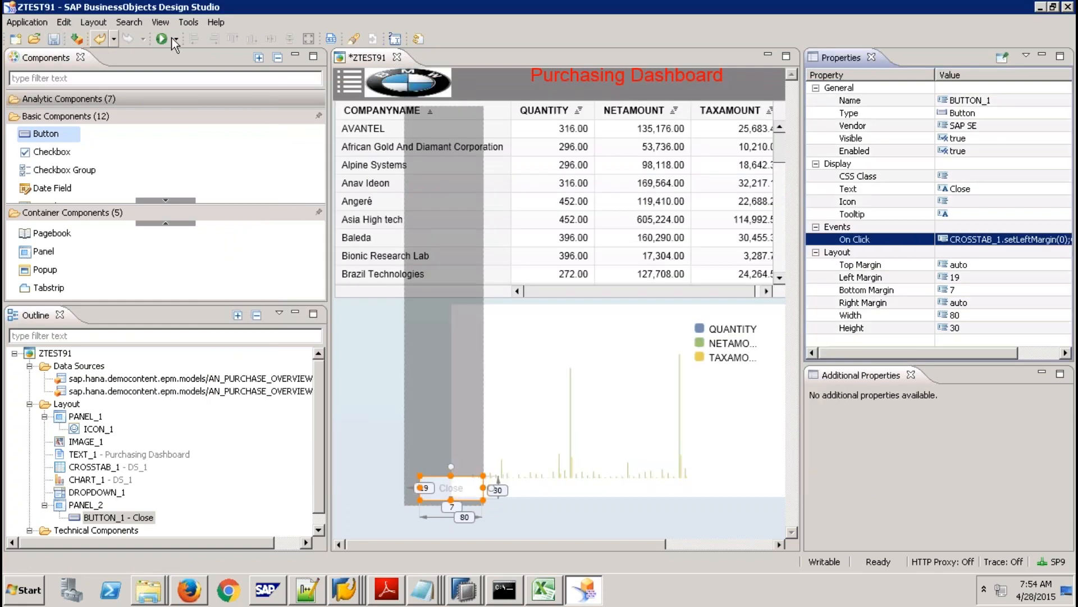
Run the dashboard in Firefox and open and close the side panel twice with the hamburger icon and Close button.
left_click(161, 38)
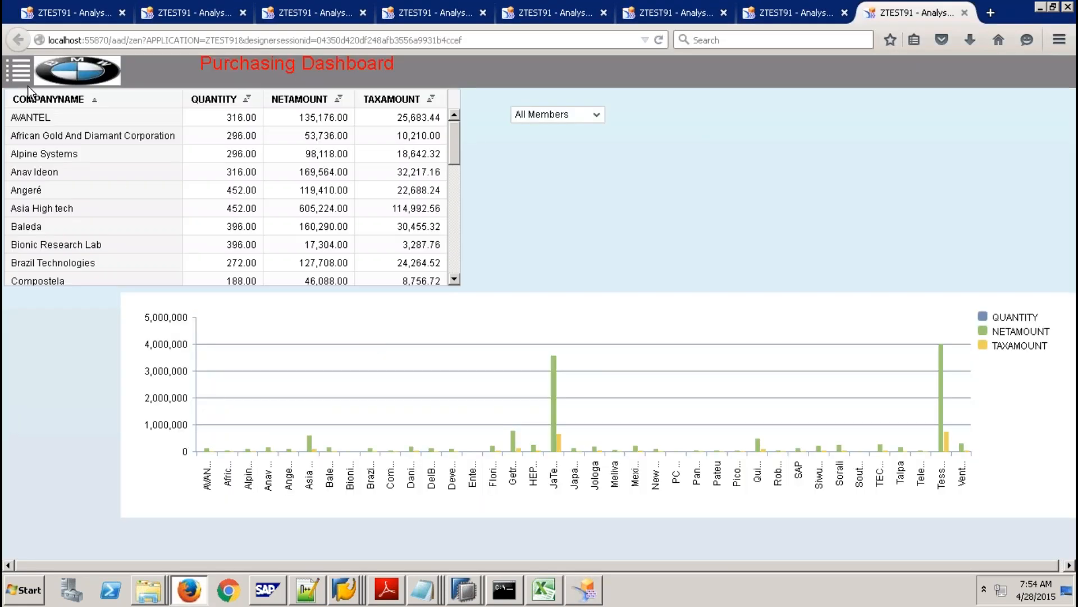
left_click(19, 70)
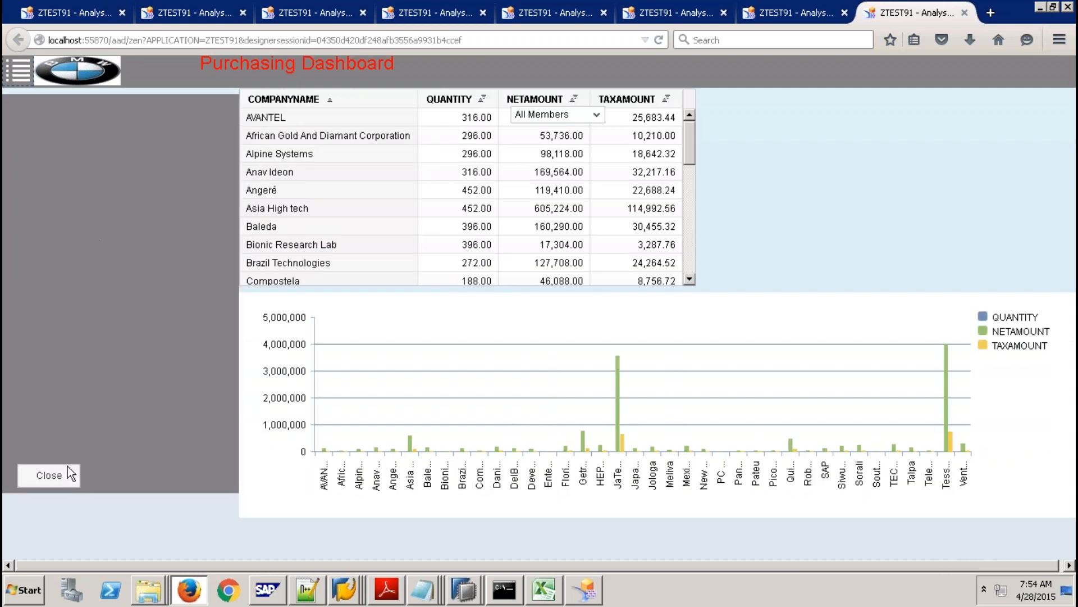
left_click(56, 476)
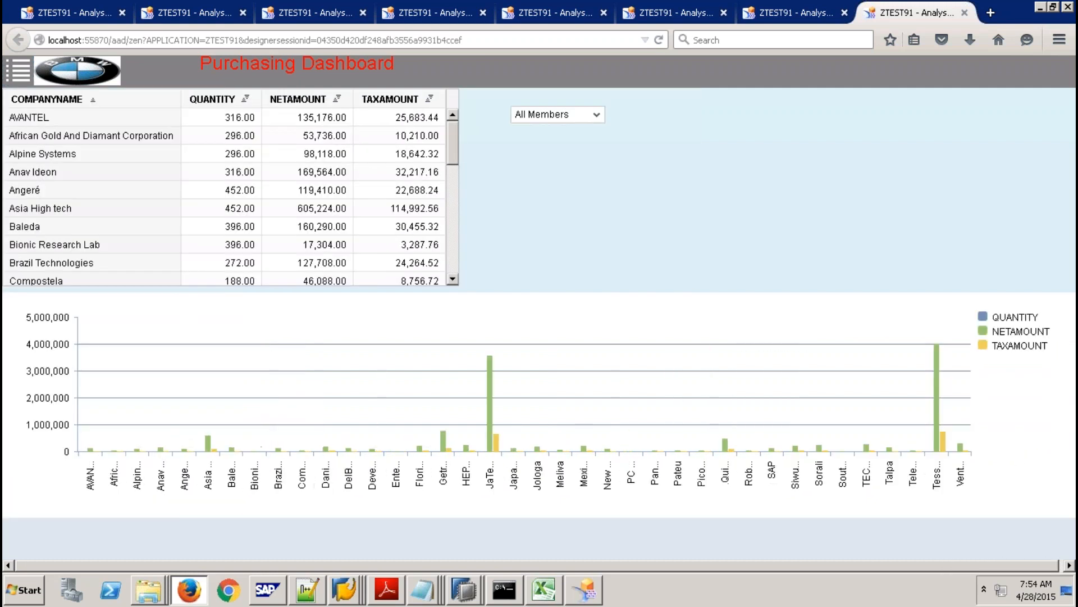
left_click(19, 71)
left_click(59, 484)
Select CROSSTAB_1 and change its Layout Top Margin to 61, then to 81.
left_click(585, 589)
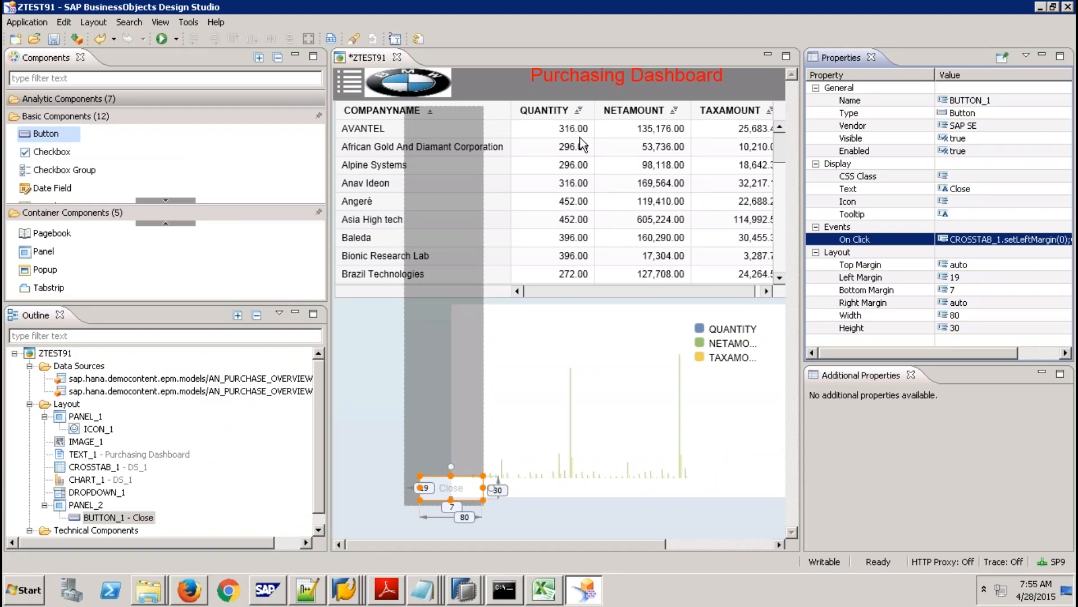
left_click(629, 150)
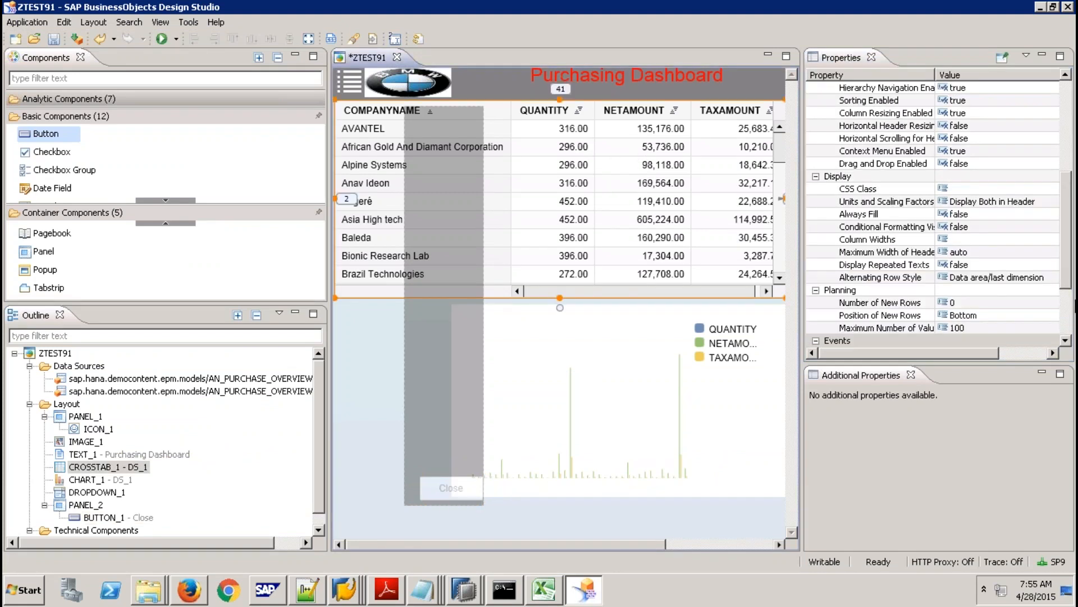
left_click(1071, 309)
left_click(975, 284)
left_click(974, 278)
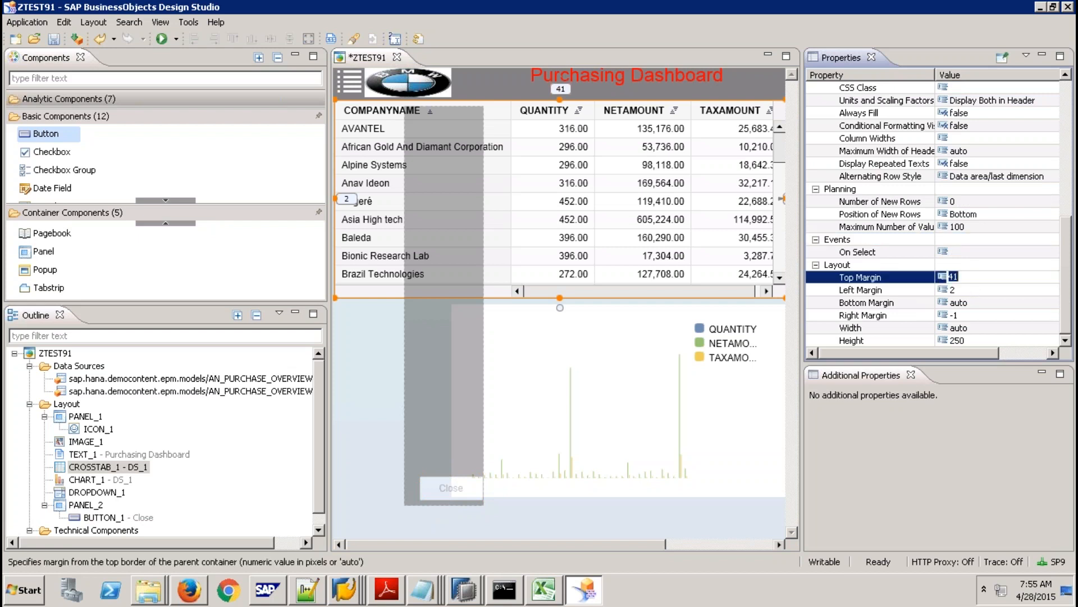
type("61")
key("Return")
key("Return")
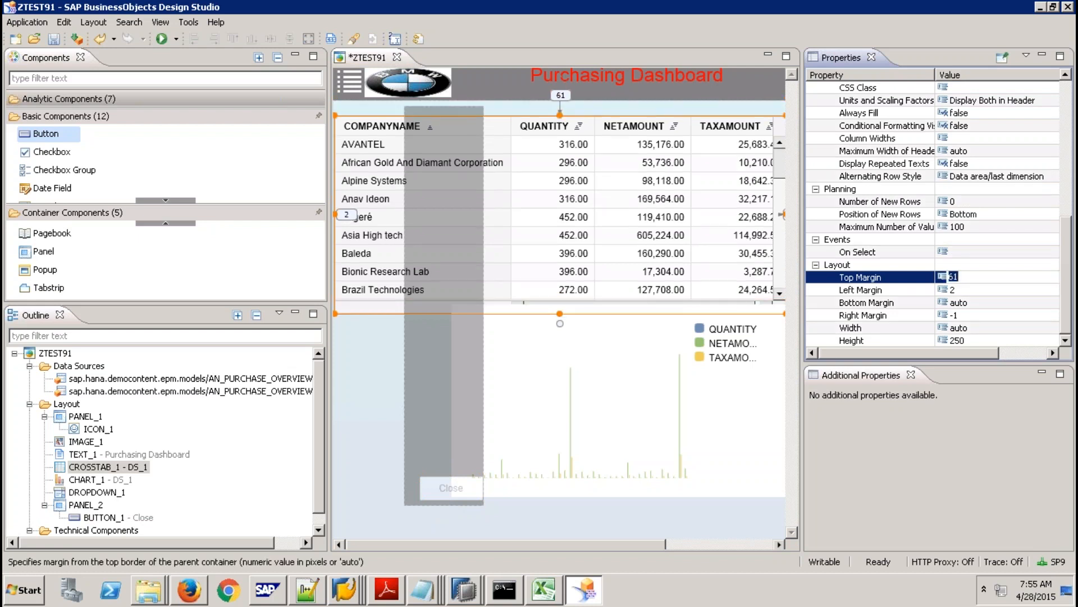
type("81")
key("Return")
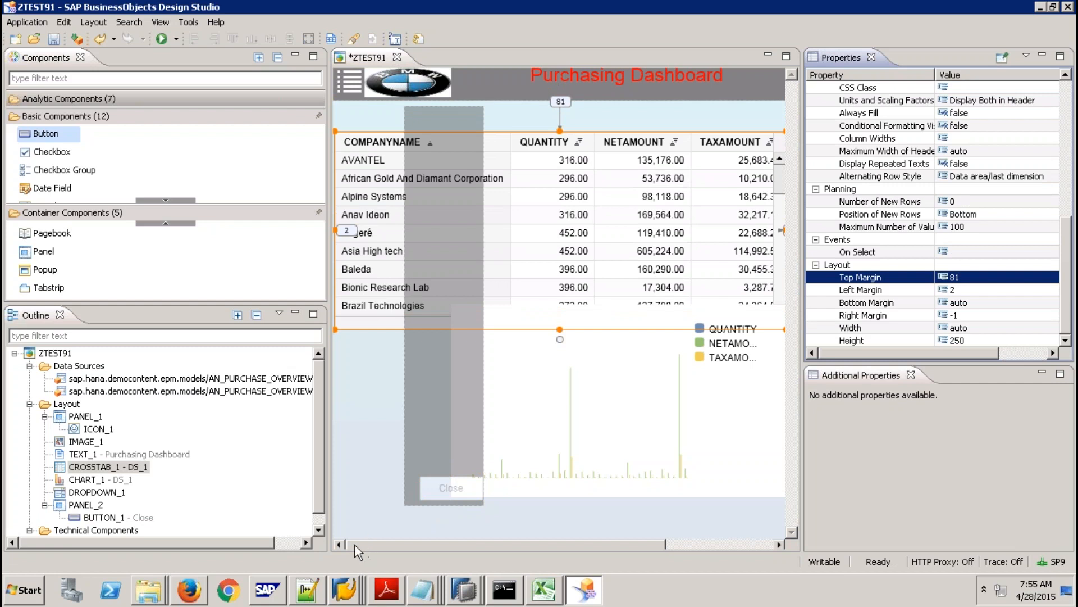
left_click(156, 427)
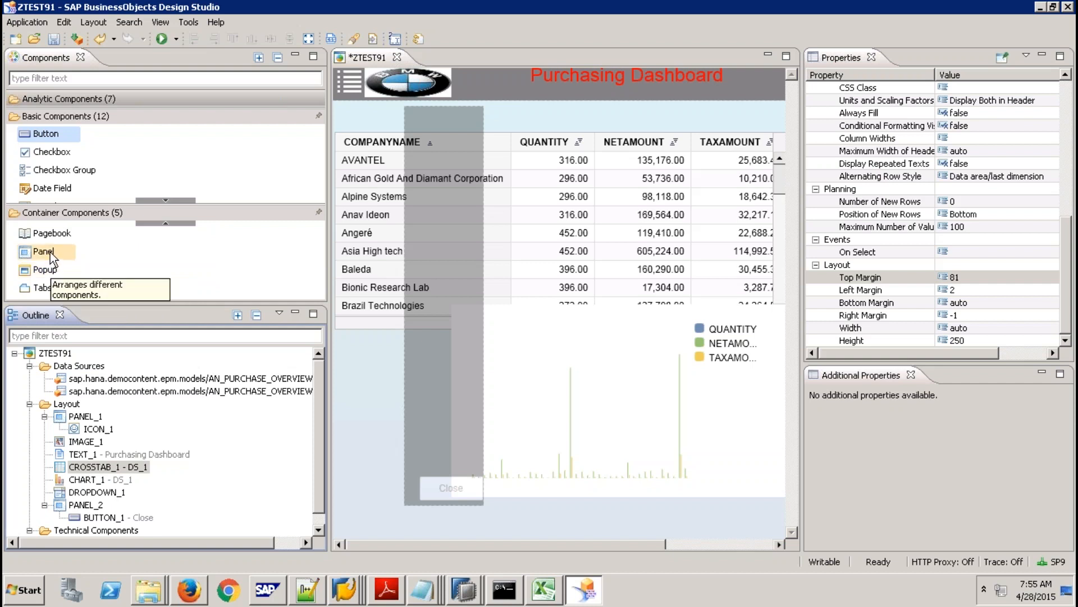
Drag a new Panel onto the top of the dashboard and set its height to 40.
left_click_drag(44, 251, 352, 111)
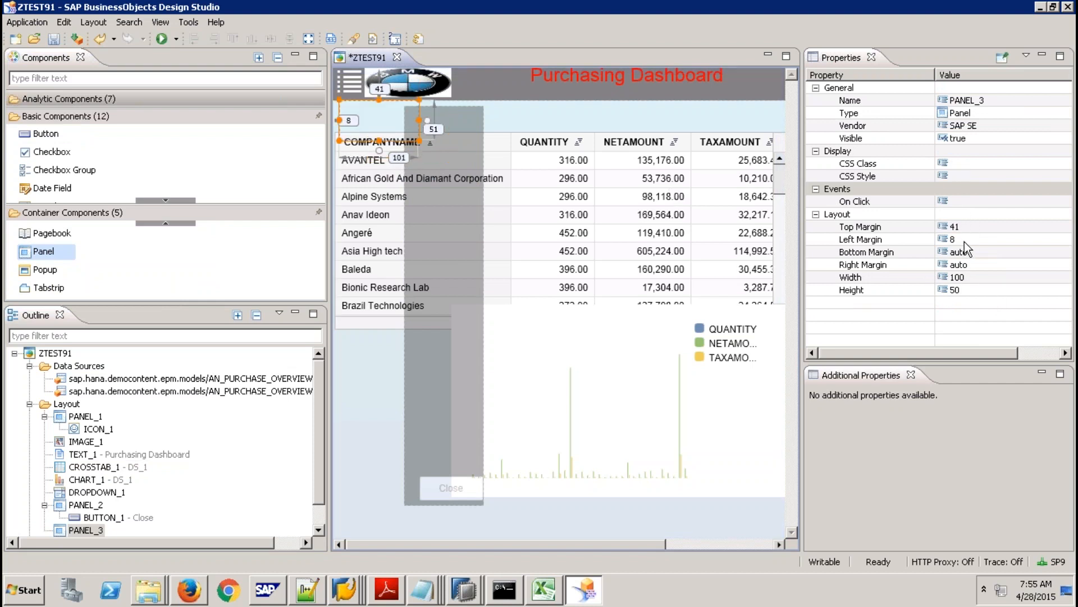
left_click(967, 290)
type("40")
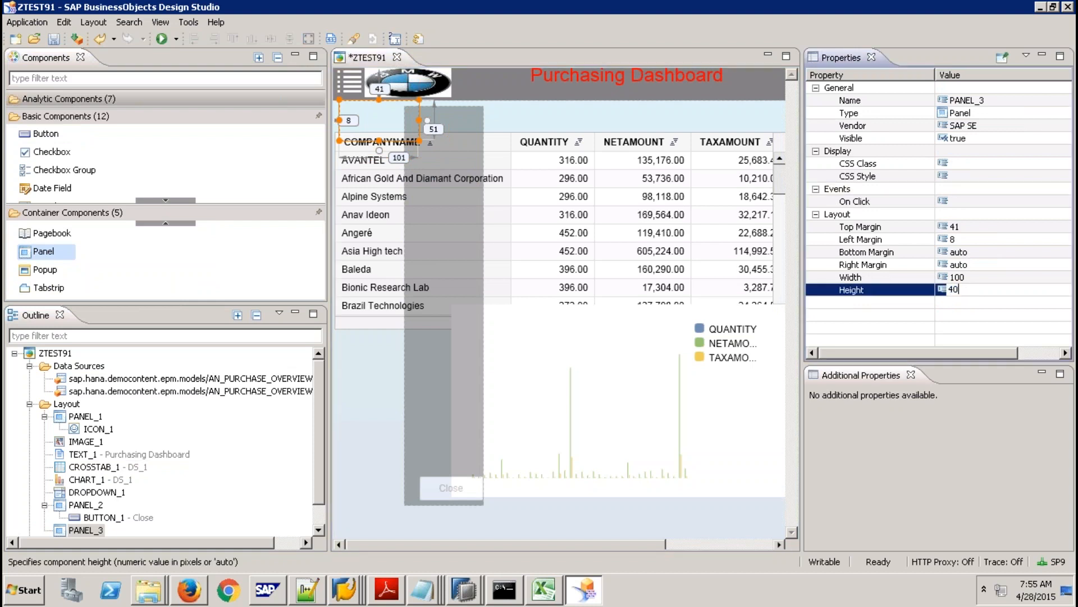
key("Return")
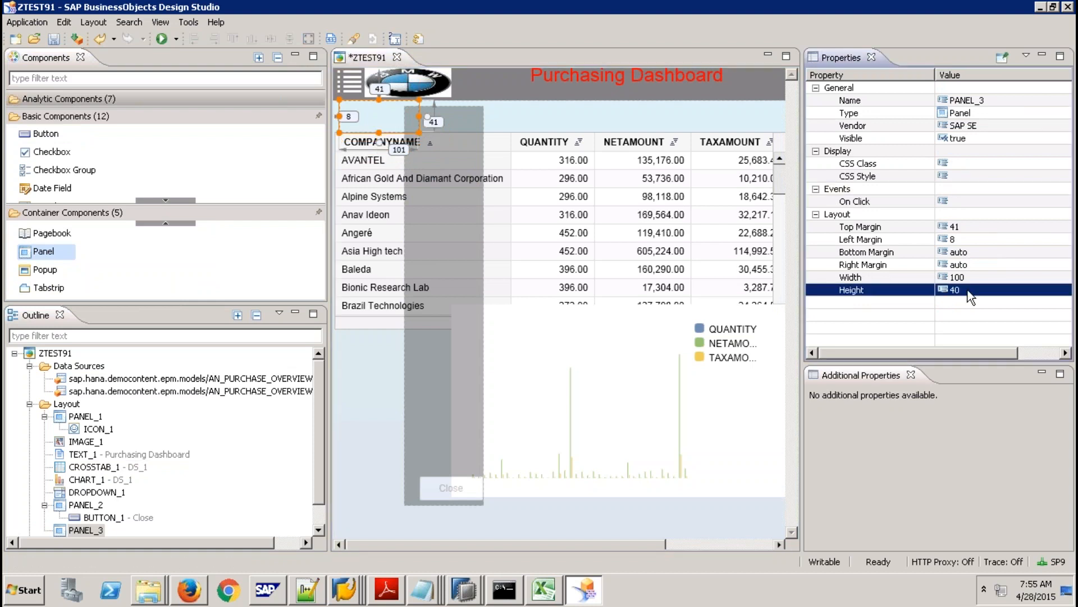
Set the new panel's width to auto.
left_click(969, 278)
type("a")
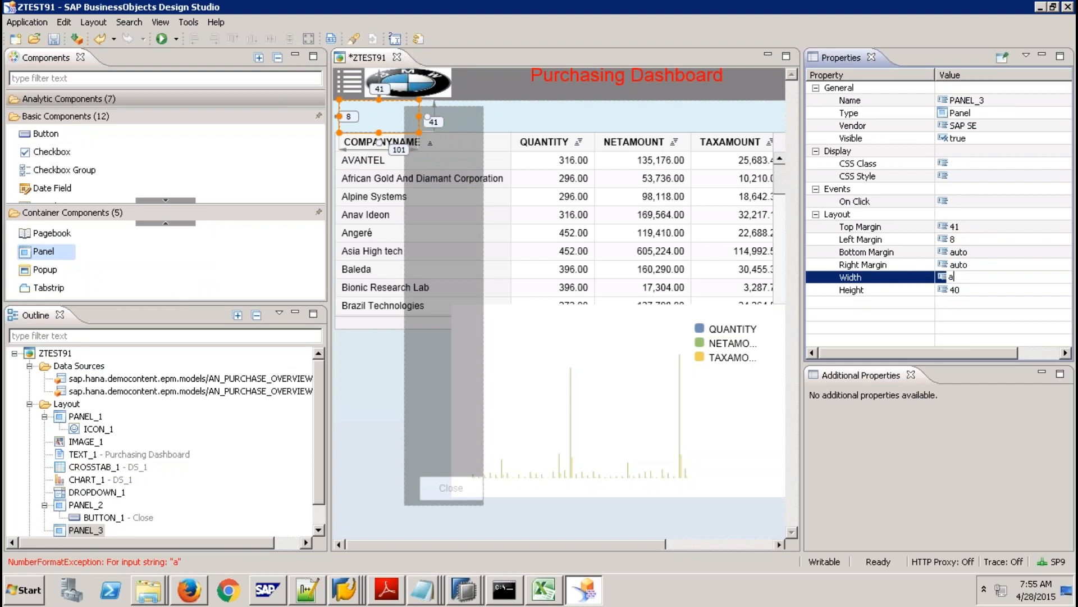
type("utro")
key("Return")
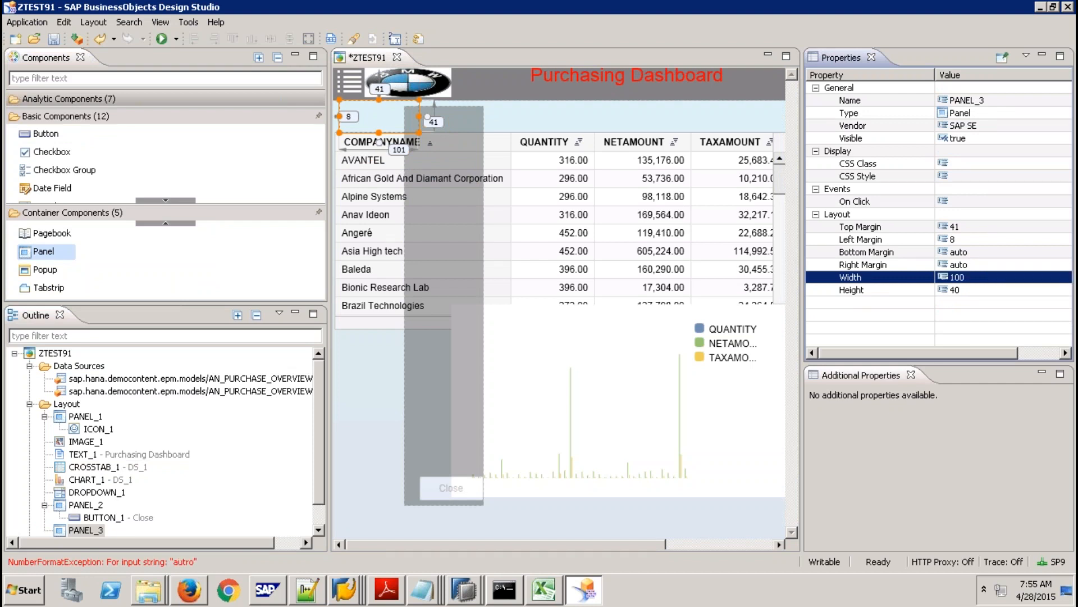
left_click(969, 277)
type("autpo")
key("BackSpace")
key("BackSpace")
type("o")
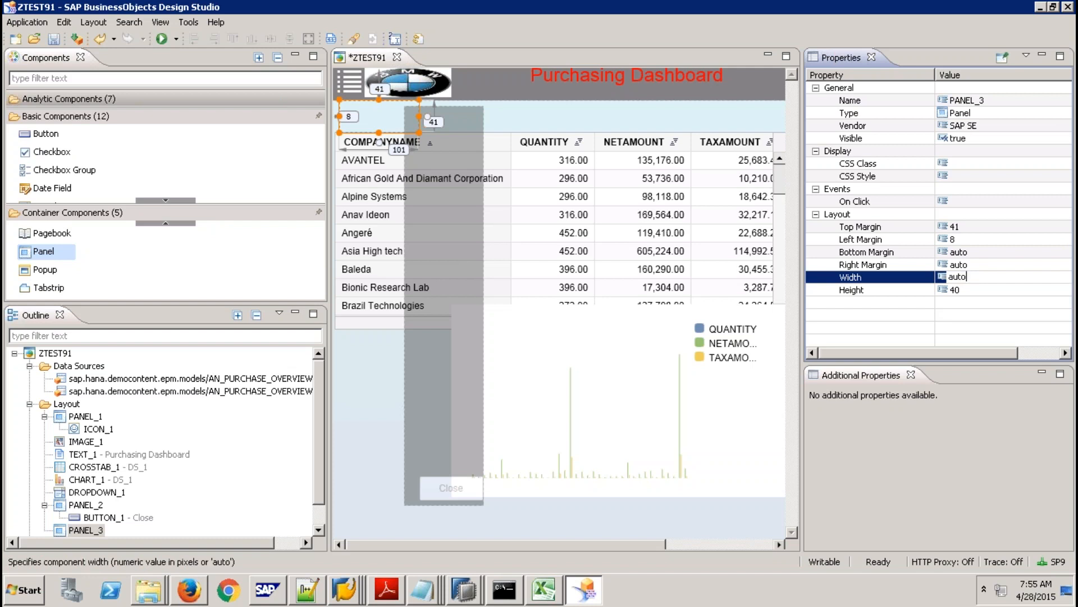
key("Return")
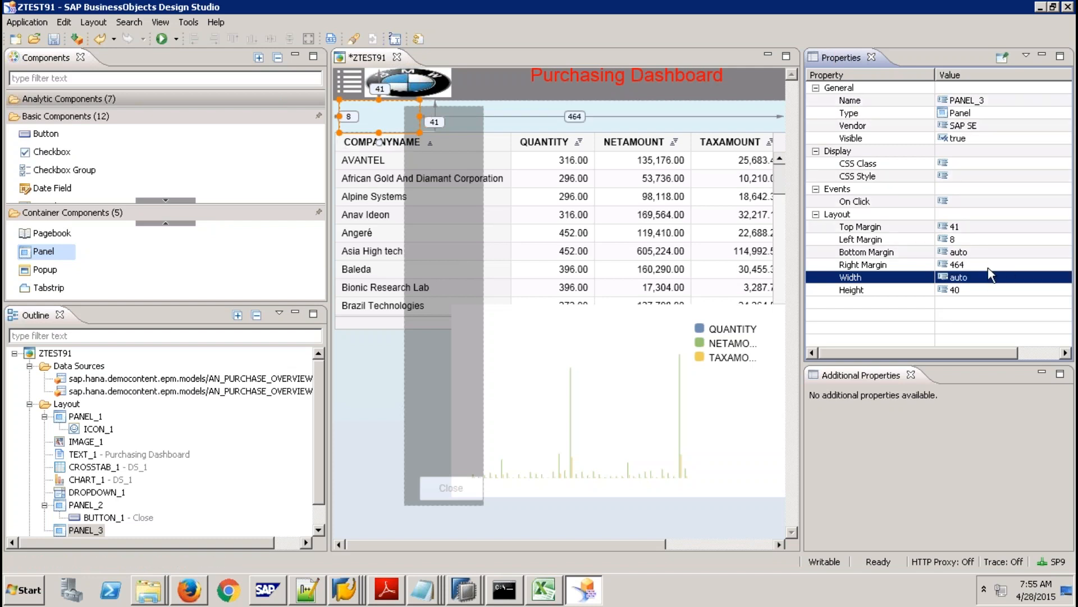
Give the panel a right margin of 0 and the CSS class MyPanel.
left_click(961, 264)
type("0")
key("Return")
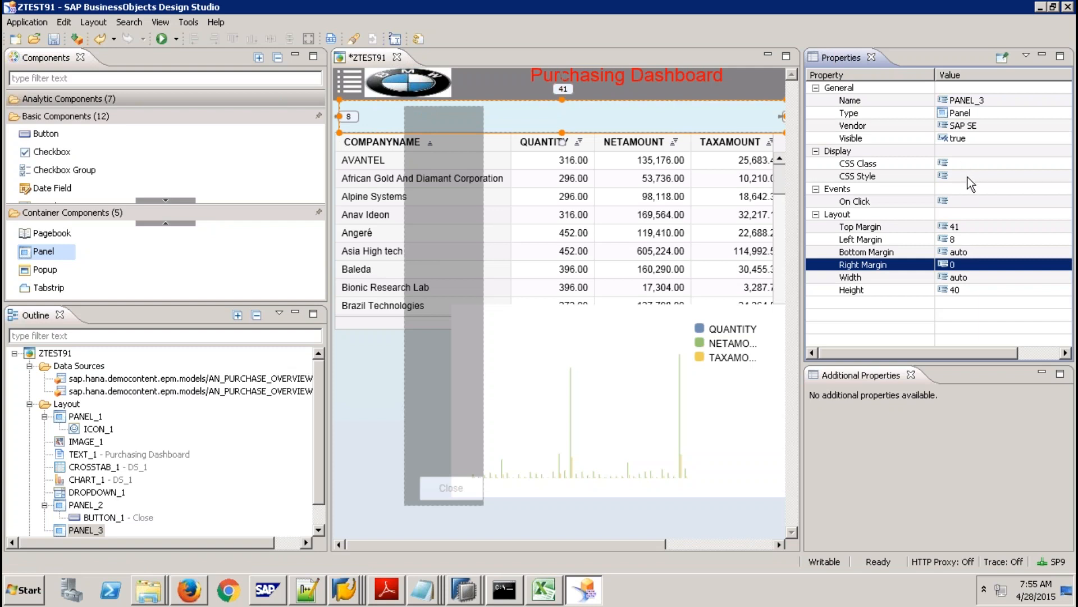
left_click(966, 164)
type("My")
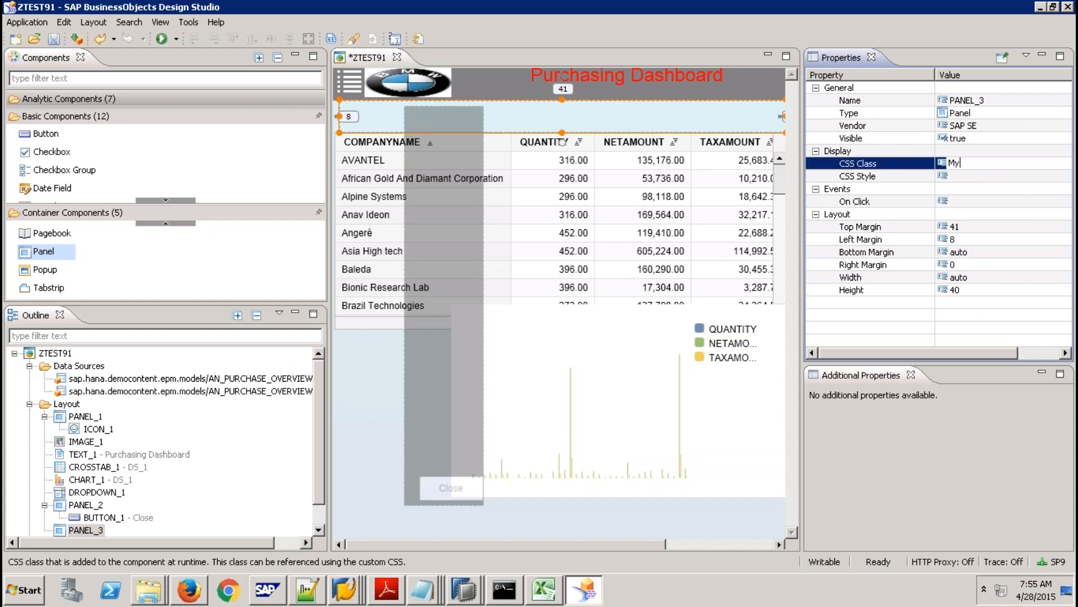
type("Panel")
key("Return")
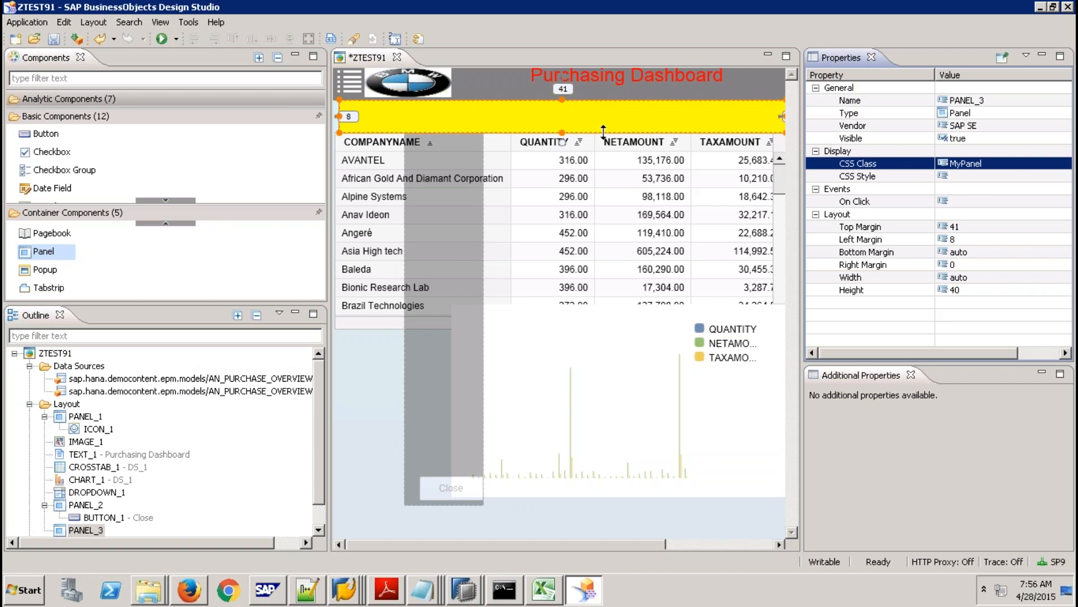
left_click(170, 99)
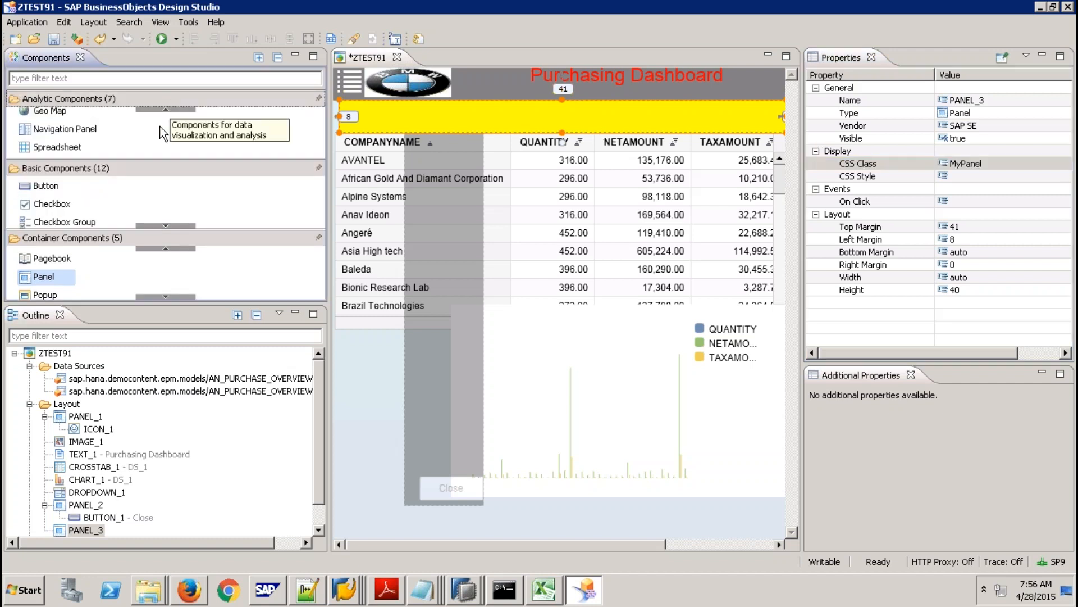
left_click(167, 109)
left_click(168, 109)
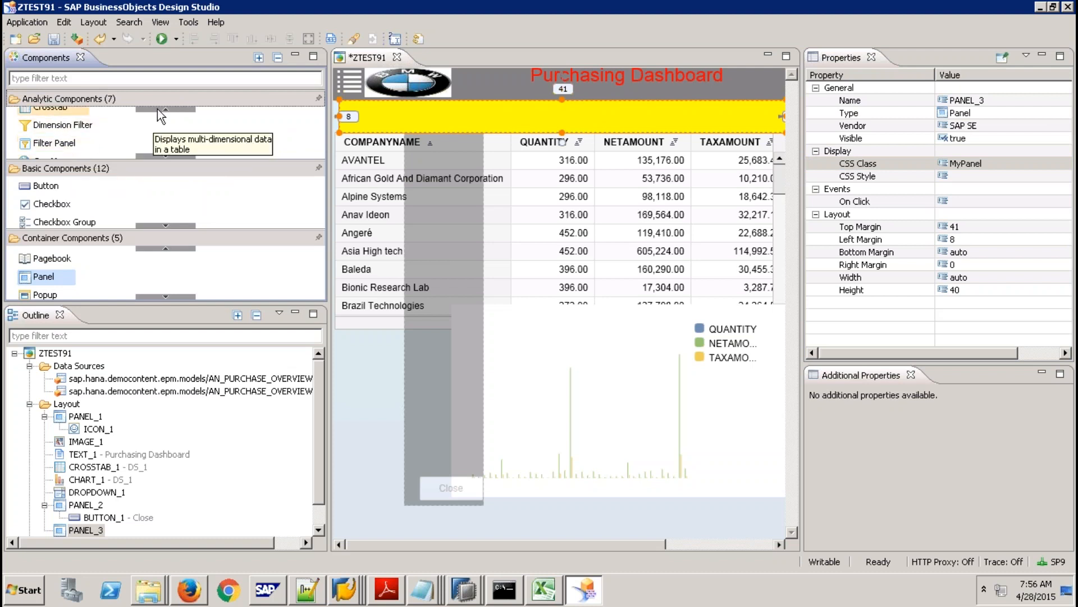
left_click(157, 107)
left_click(157, 107)
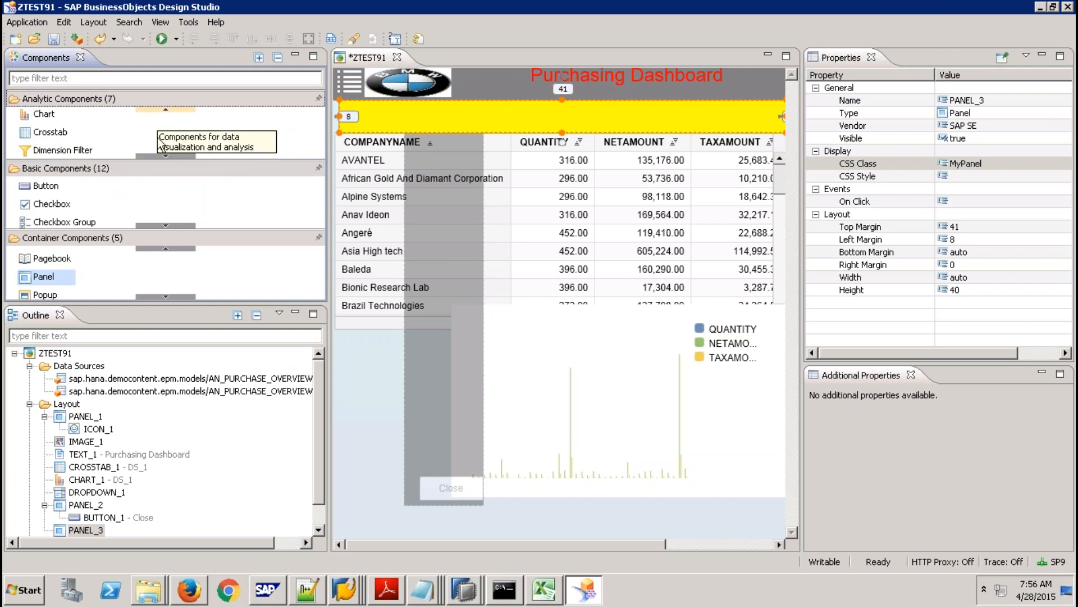
left_click_drag(112, 150, 402, 132)
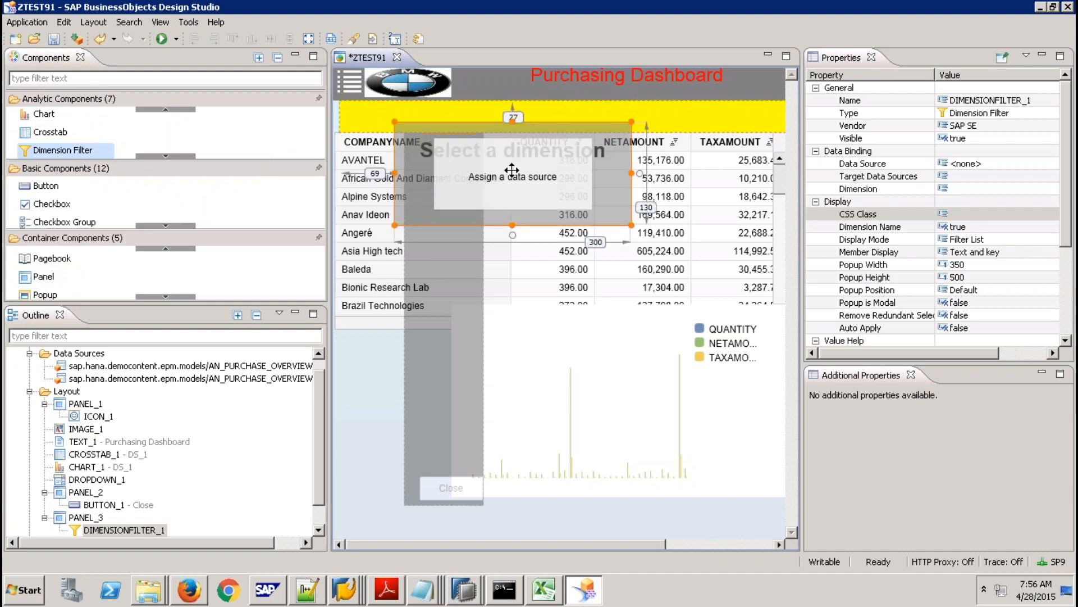
key("Delete")
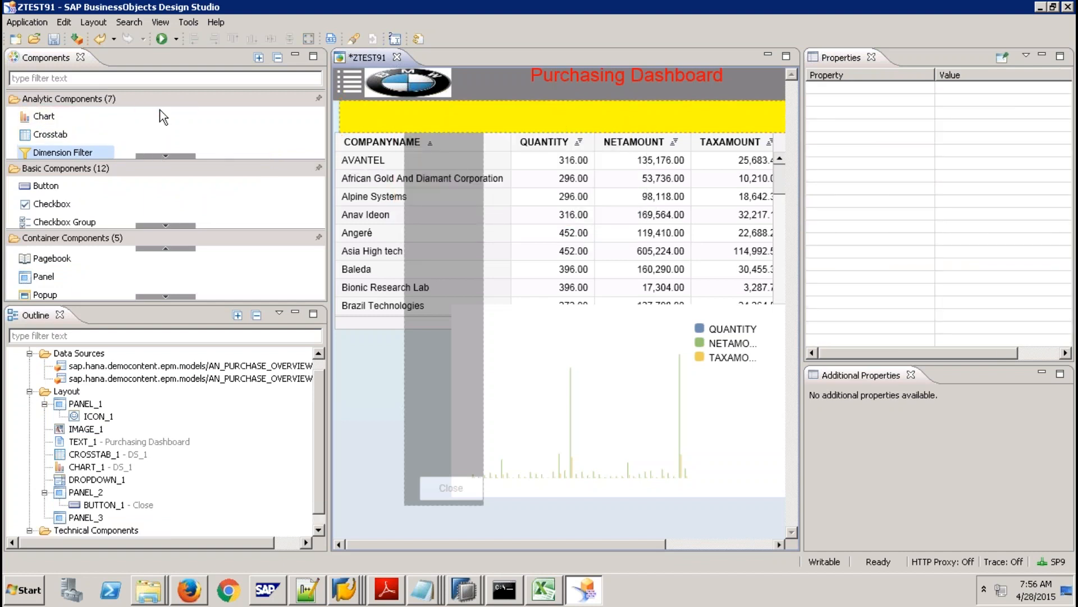
left_click(160, 109)
left_click(160, 156)
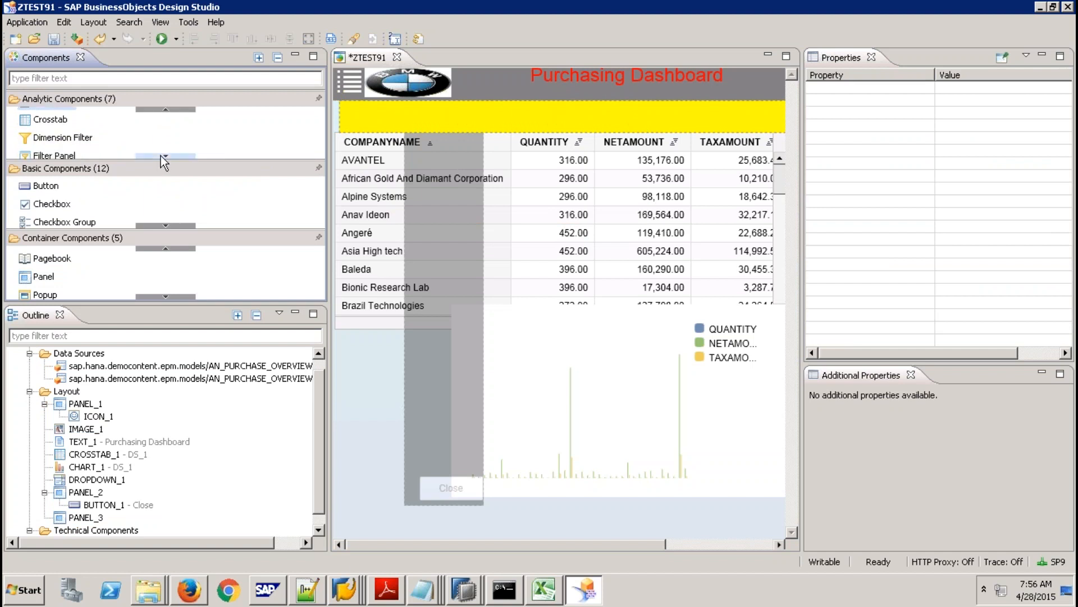
left_click(160, 157)
left_click(160, 156)
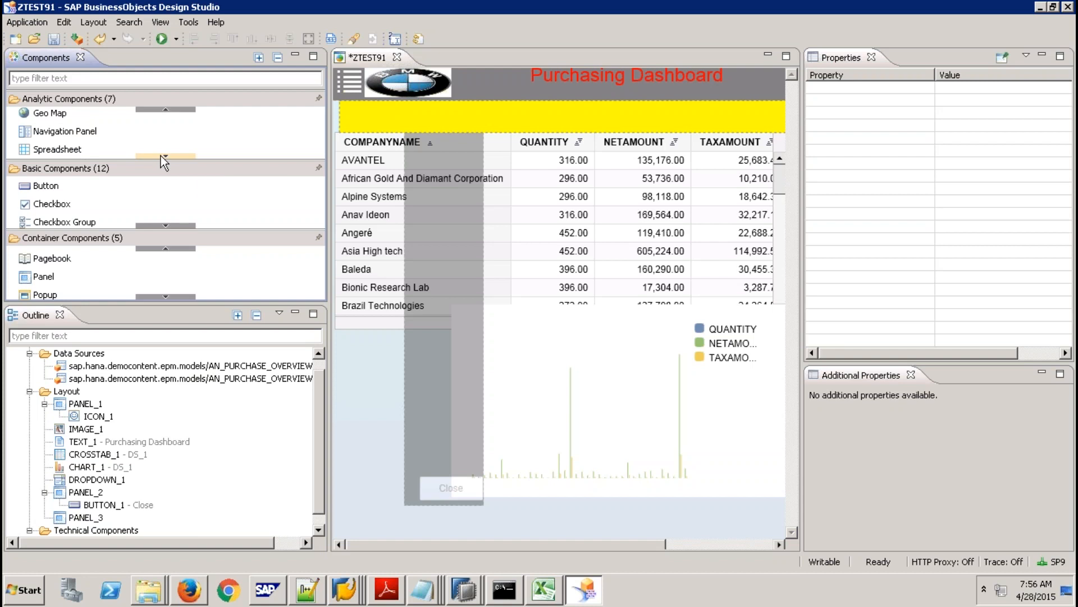
Check the crosstab's position, then reselect the yellow PANEL_3.
left_click(484, 111)
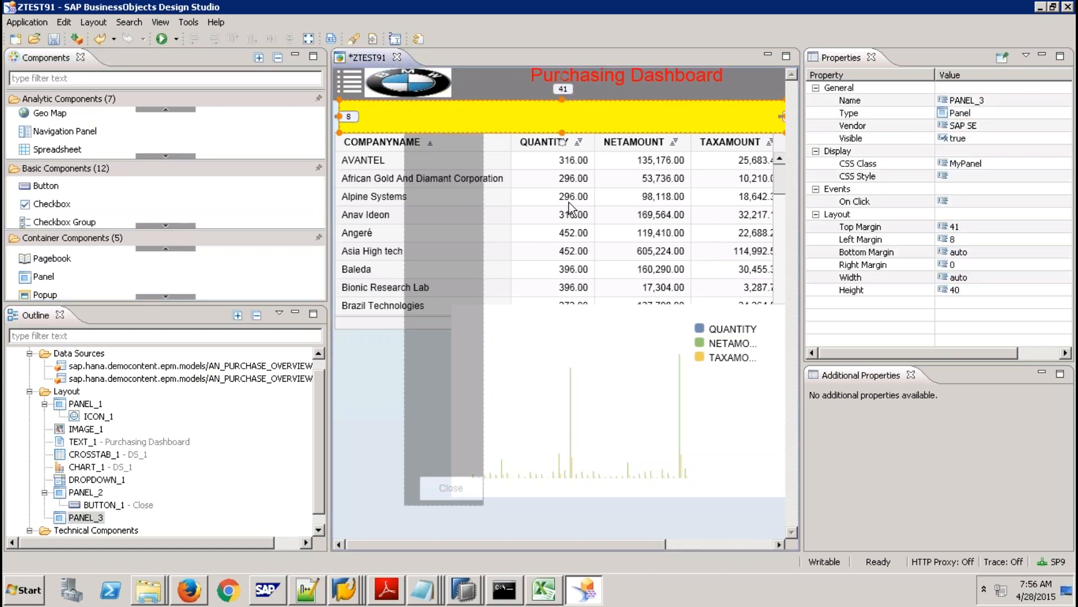
left_click(573, 212)
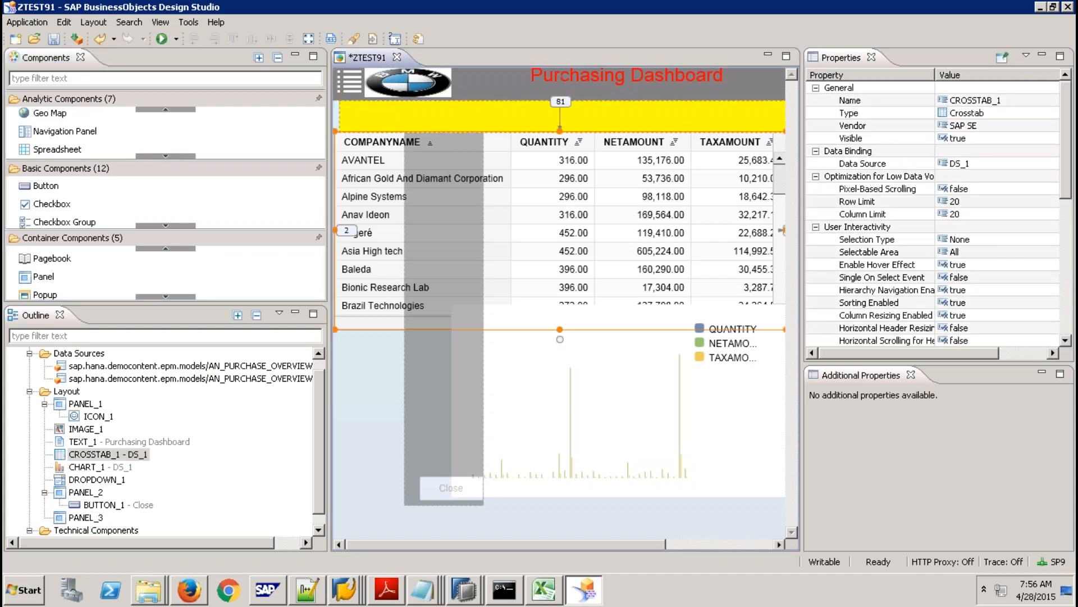
left_click(1069, 291)
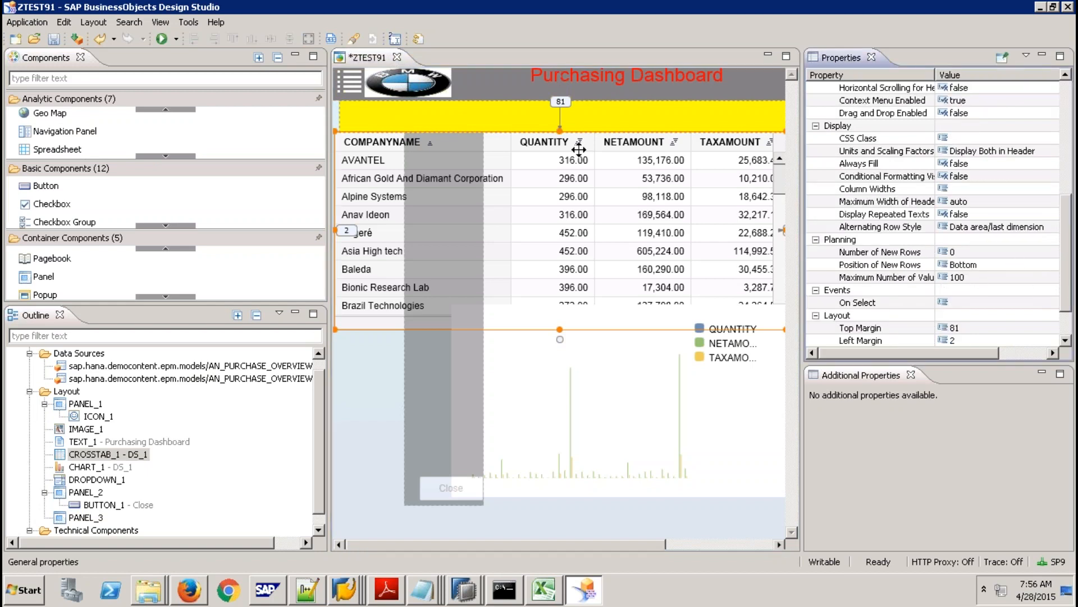
left_click(537, 120)
Undo the dimension filter, PANEL_3's edits, the panel itself and the crosstab move.
key("ctrl+z")
key("ctrl+z")
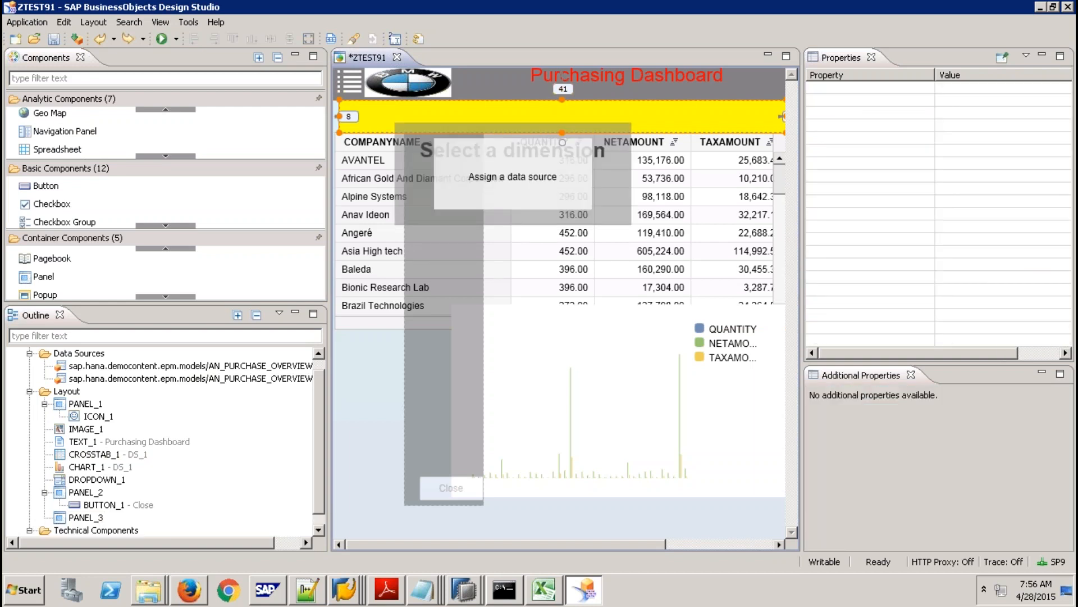
key("ctrl+z")
key("ctrl+z")
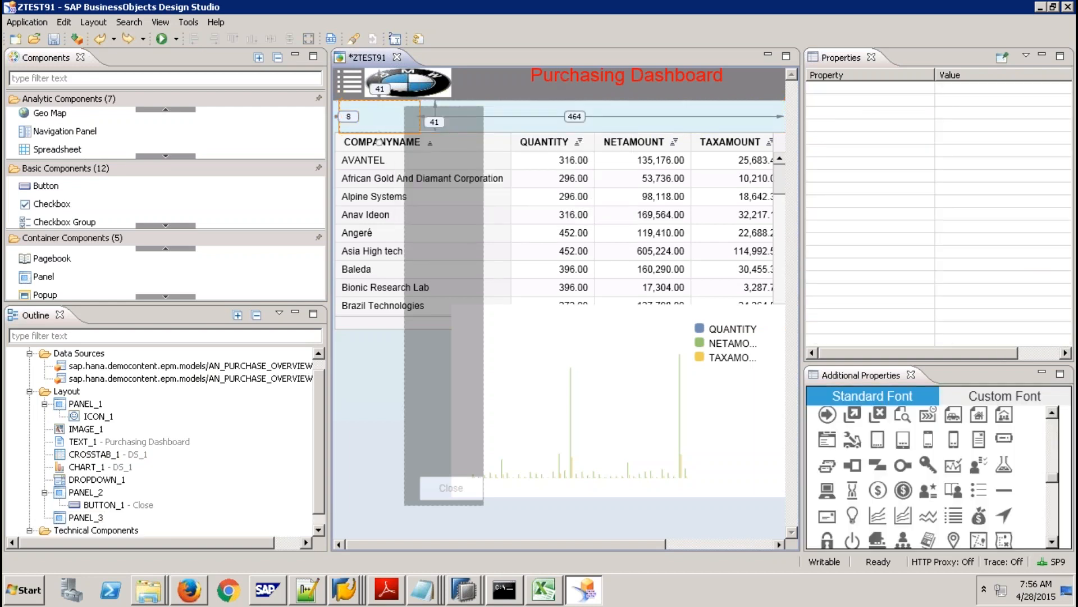
key("ctrl+z")
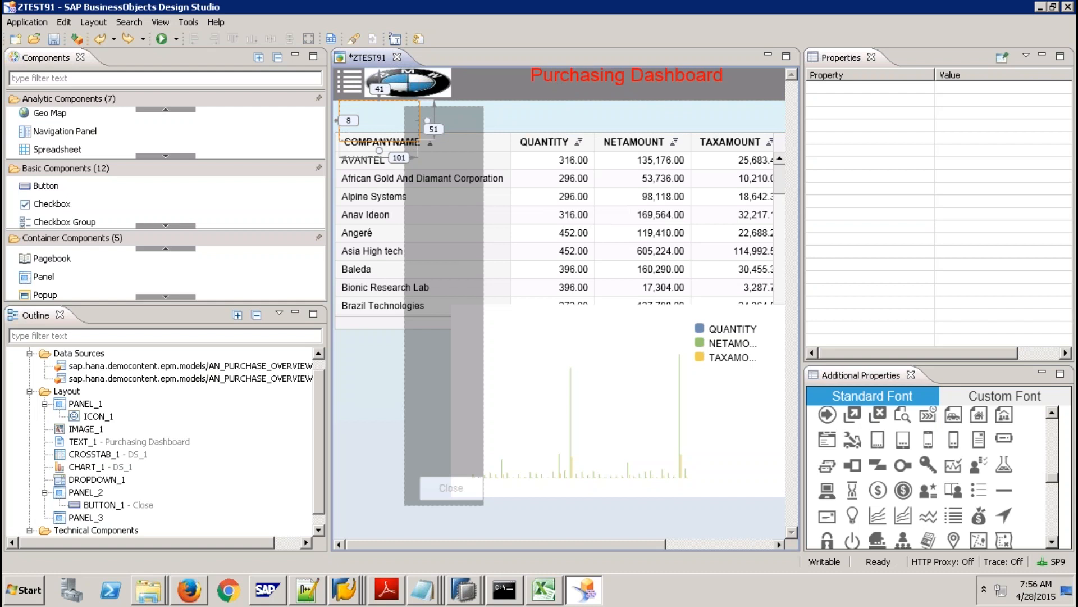
key("ctrl+z")
key("ctrl+z")
key("ctrl+z")
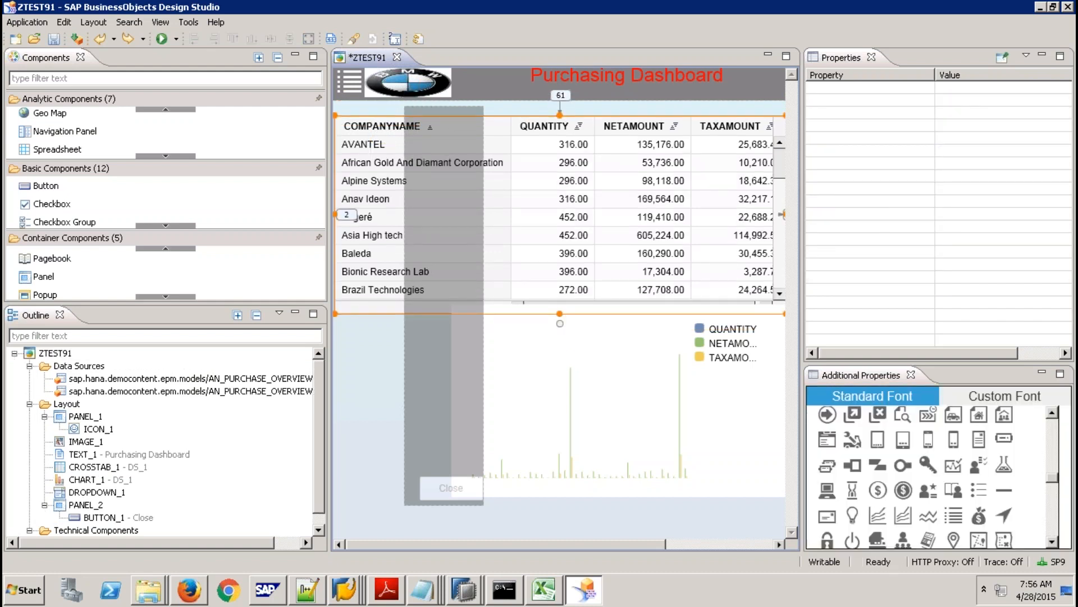
key("ctrl+z")
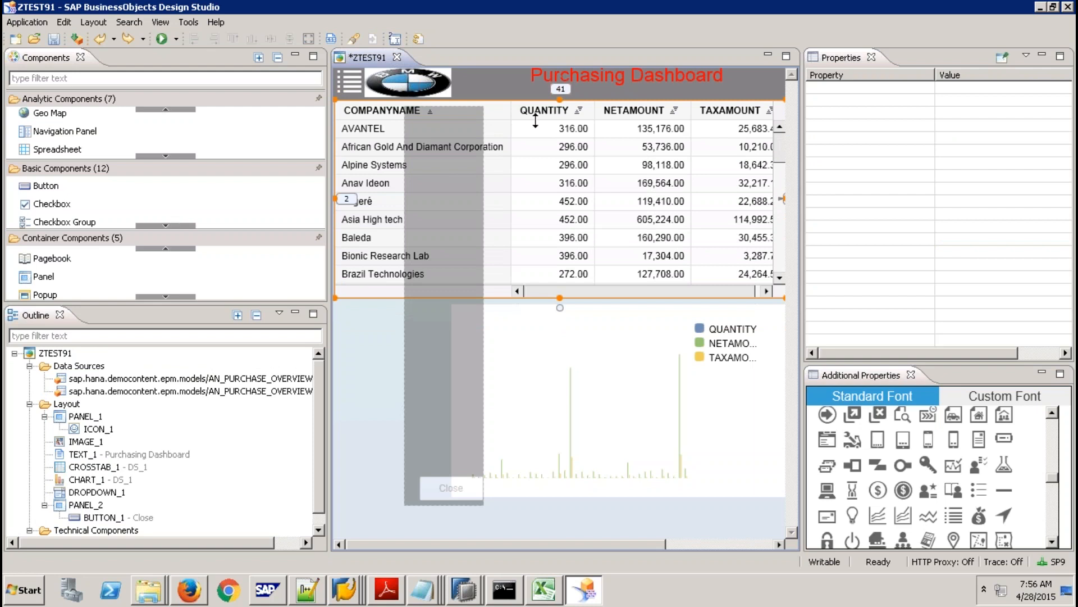
Create a Filter Panel as a child of the grey side panel PANEL_2 from the Outline.
left_click(435, 381)
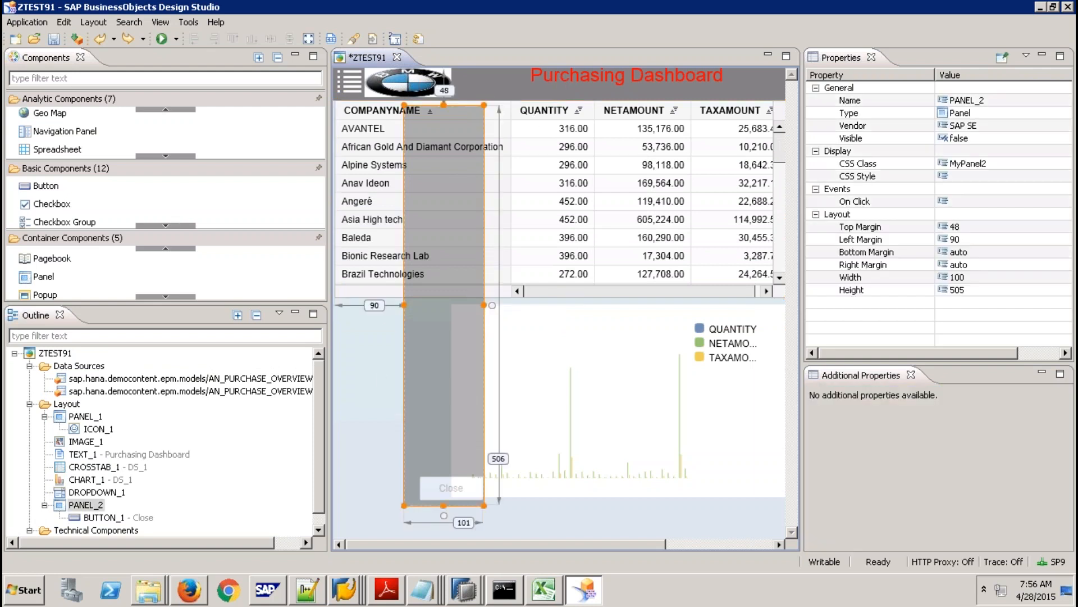
right_click(85, 505)
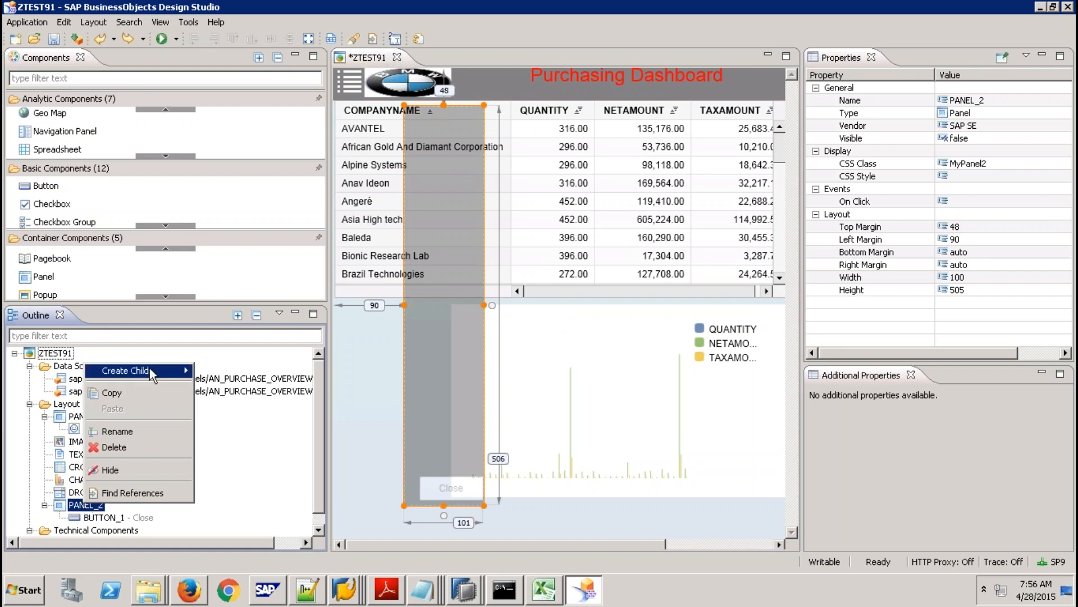
mouse_move(152, 375)
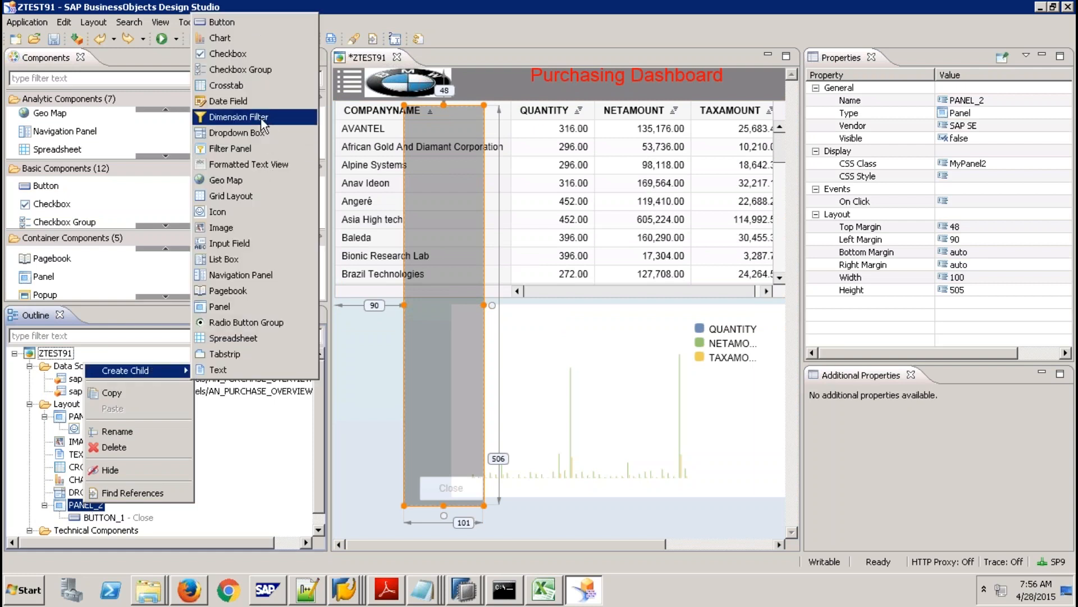
left_click(256, 149)
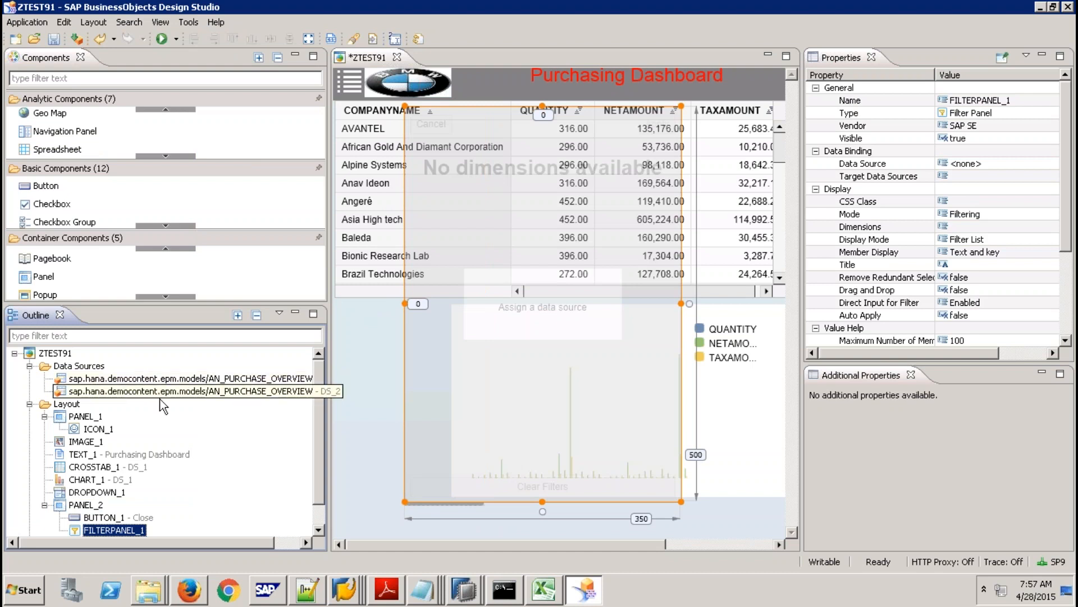
Resize FILTERPANEL_1 to a height of 434 and bind it to data source DS_1.
left_click_drag(542, 501, 542, 465)
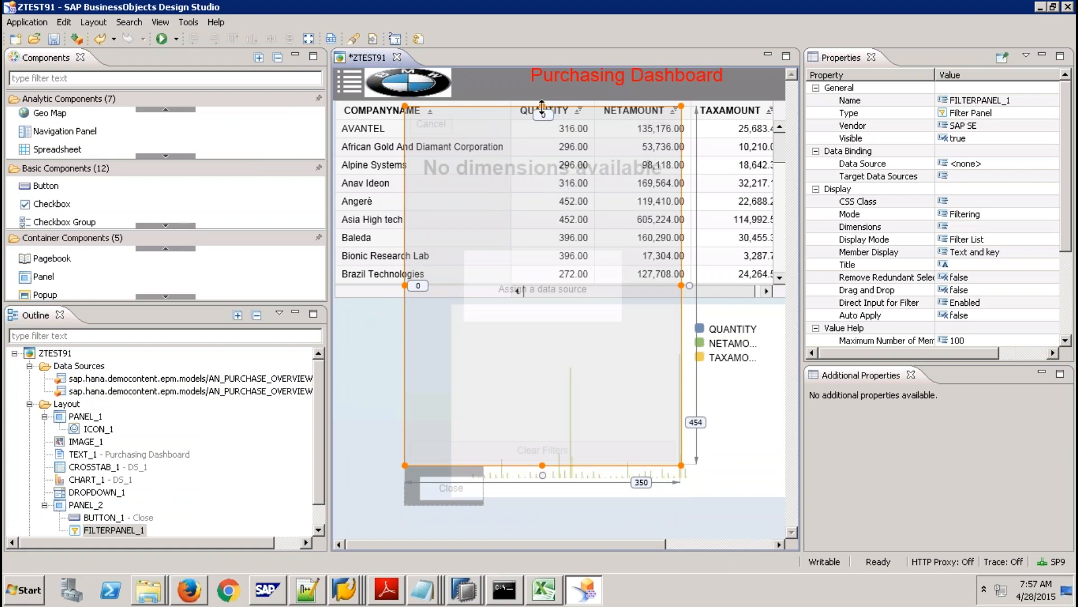
left_click_drag(542, 106, 542, 122)
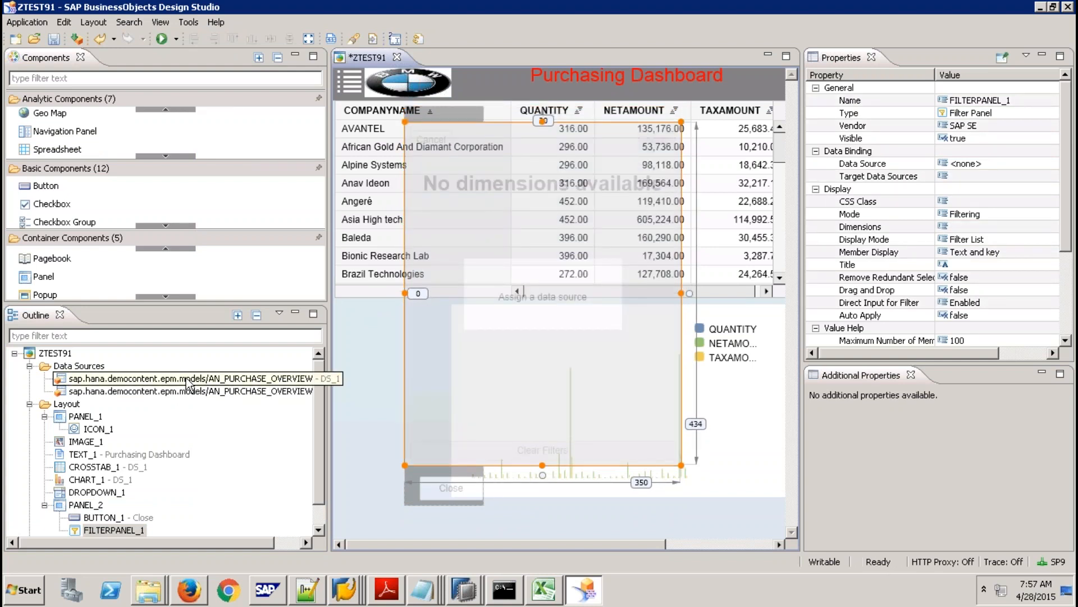
left_click_drag(187, 383, 542, 297)
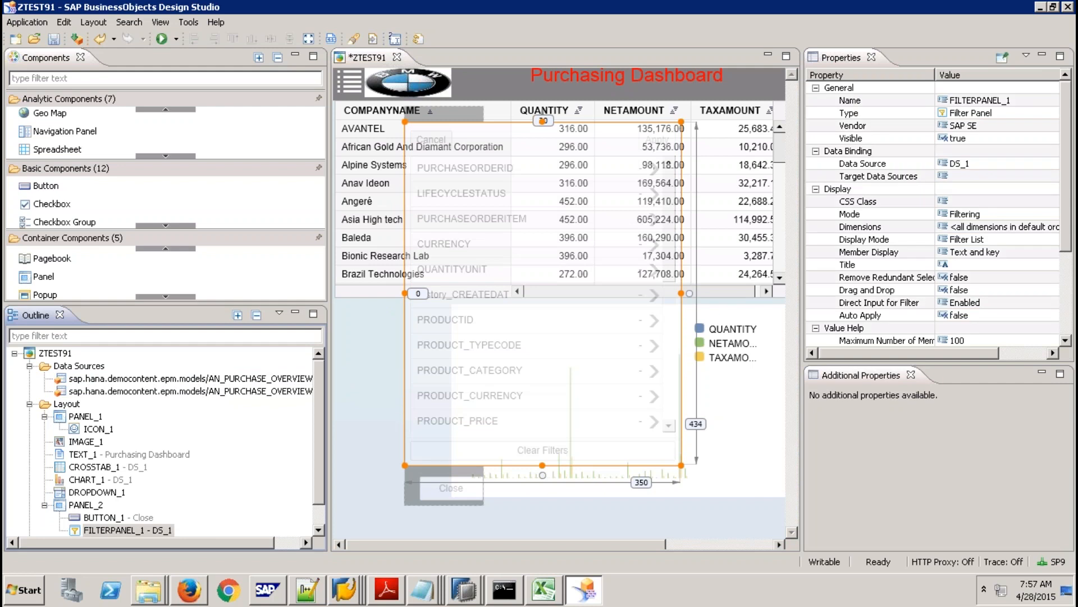
Remove PURCHASEORDERID through CREATEDAT, PRODUCT_CURRENCY and PRODUCT_PRICE from the filter panel's dimensions.
left_click(1003, 227)
left_click(1049, 226)
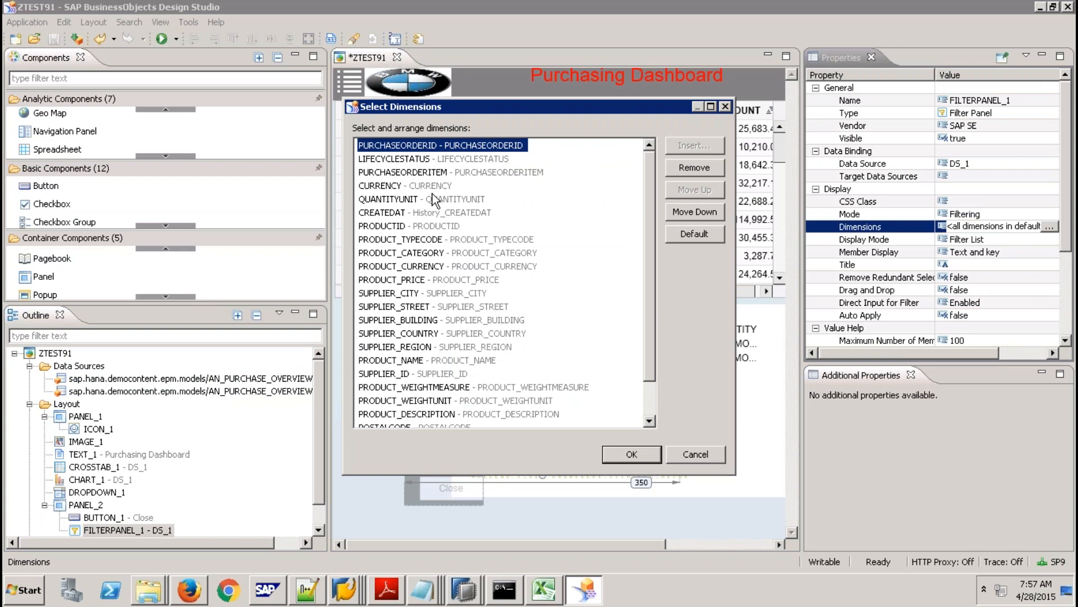
left_click(431, 217, "shift")
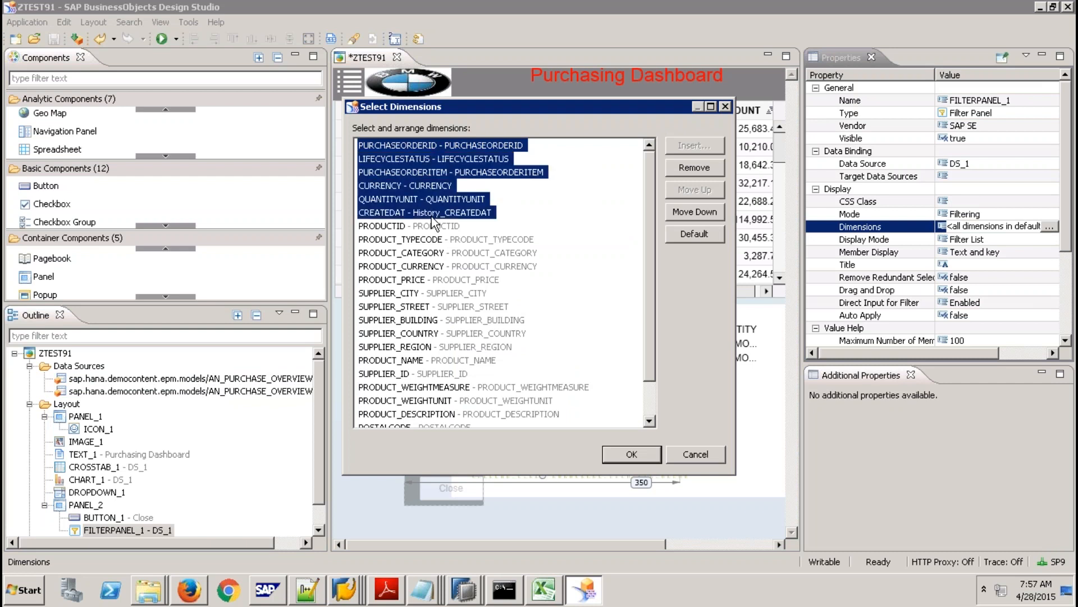
left_click(694, 167)
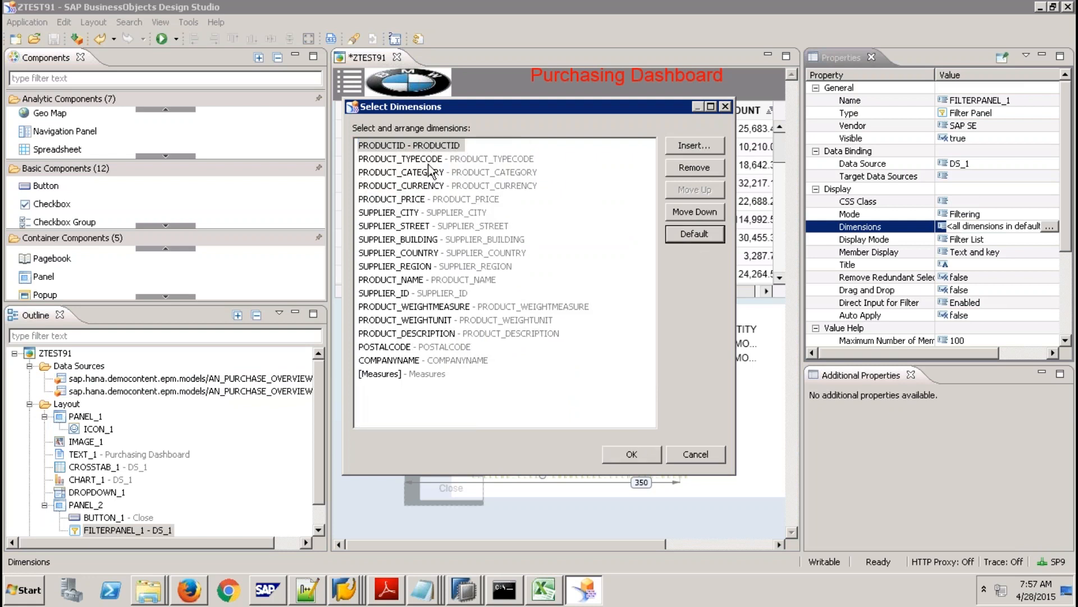
left_click(427, 198, "shift")
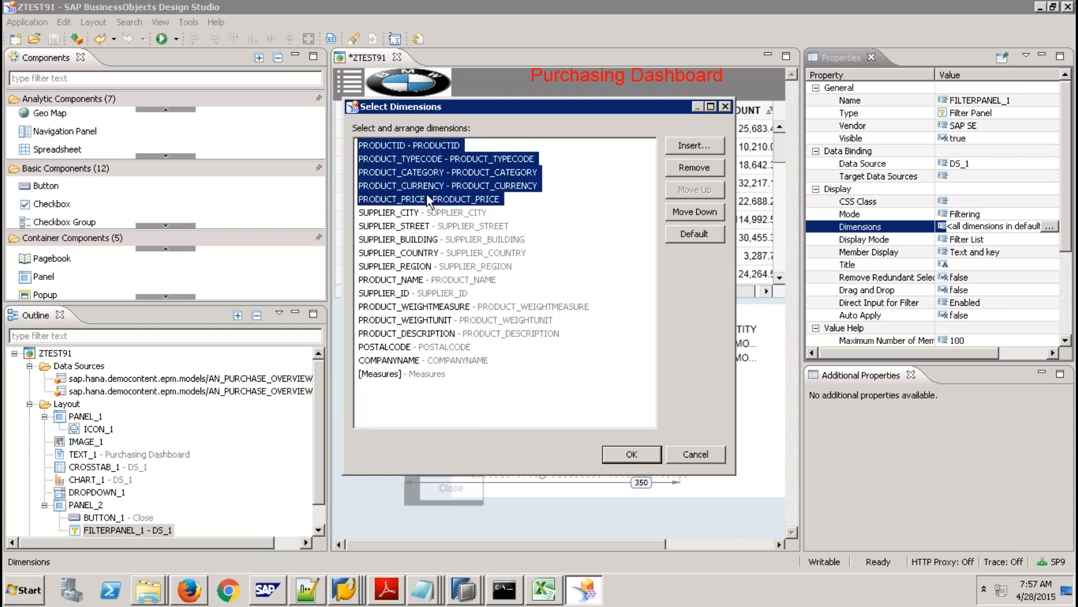
left_click(437, 202)
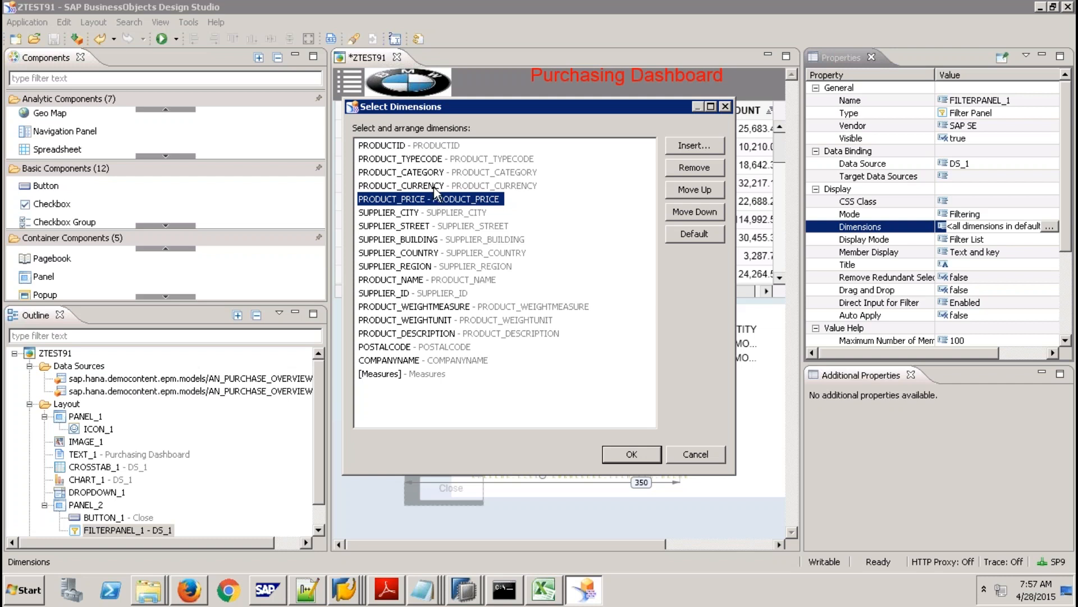
left_click(438, 186, "shift")
left_click(687, 169)
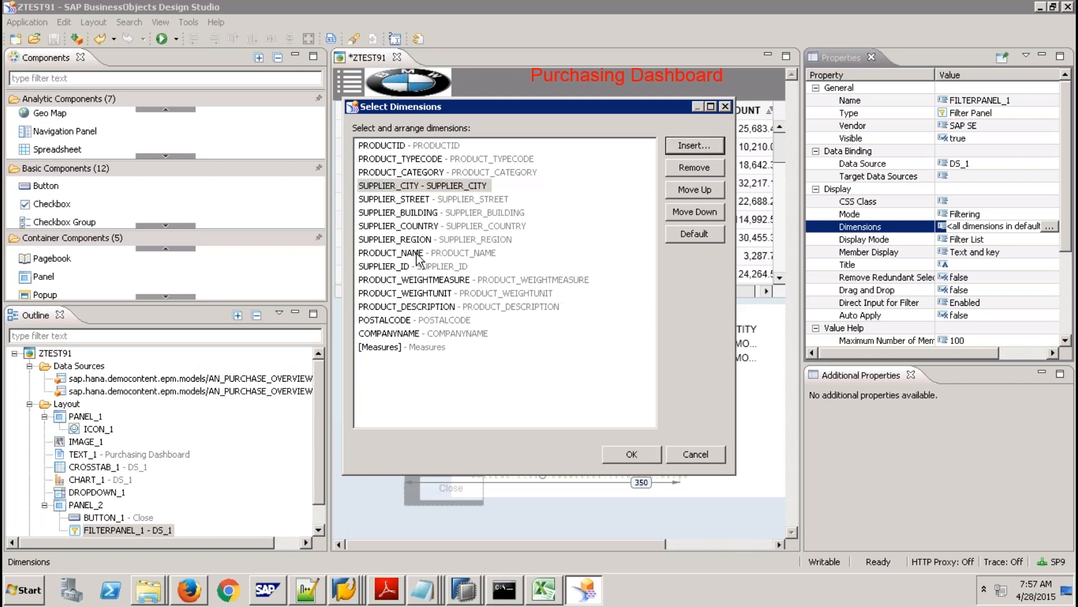
Remove PRODUCT_WEIGHTMEASURE through POSTALCODE and [Measures], then confirm the dimension list.
left_click(418, 280)
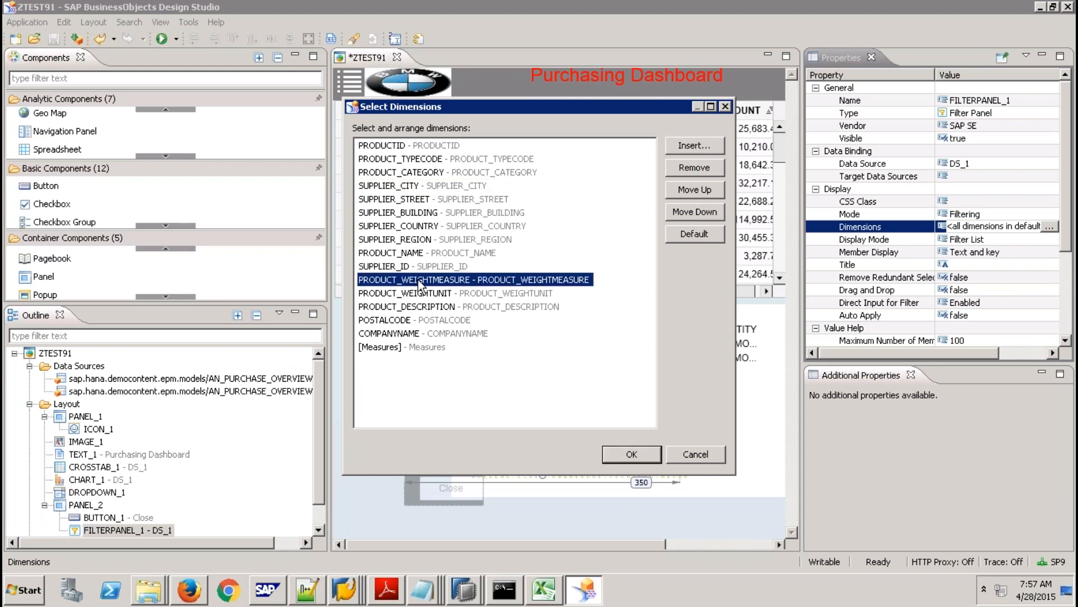
left_click(442, 319, "shift")
left_click(702, 168)
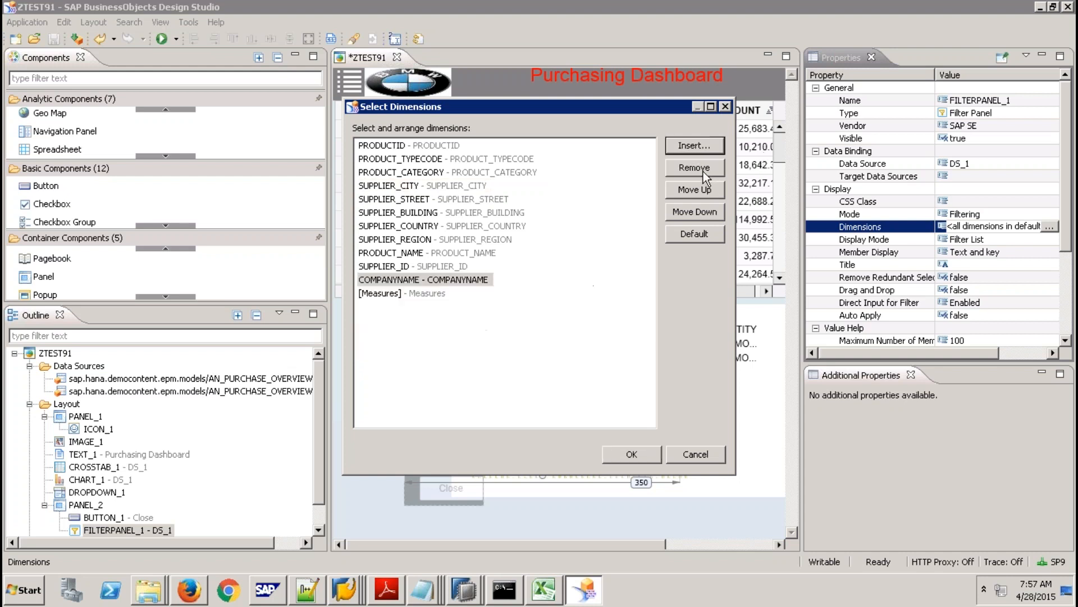
left_click(435, 293)
left_click(702, 168)
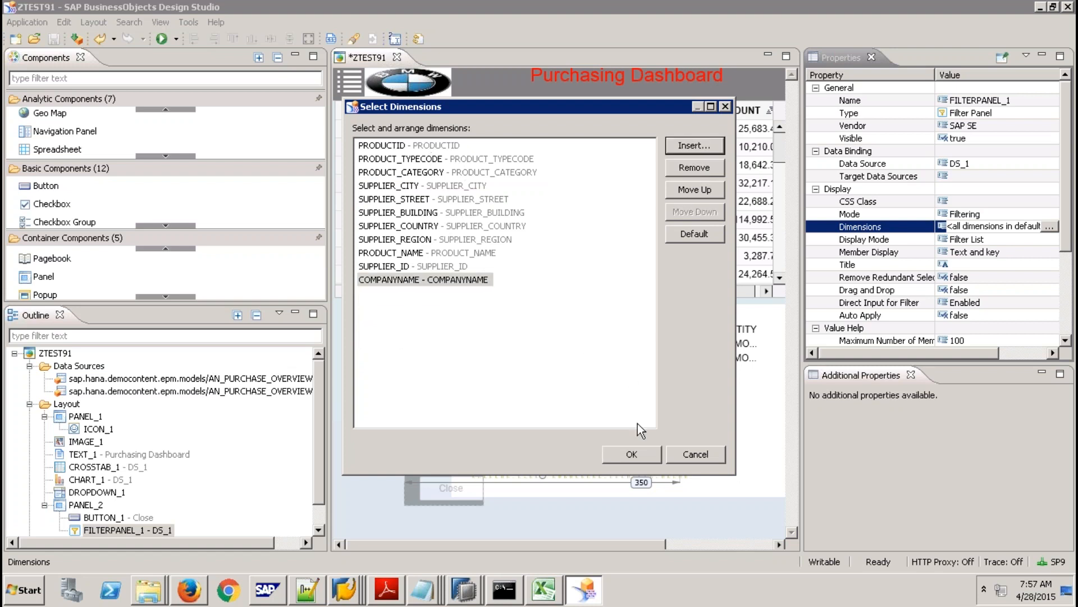
left_click(634, 453)
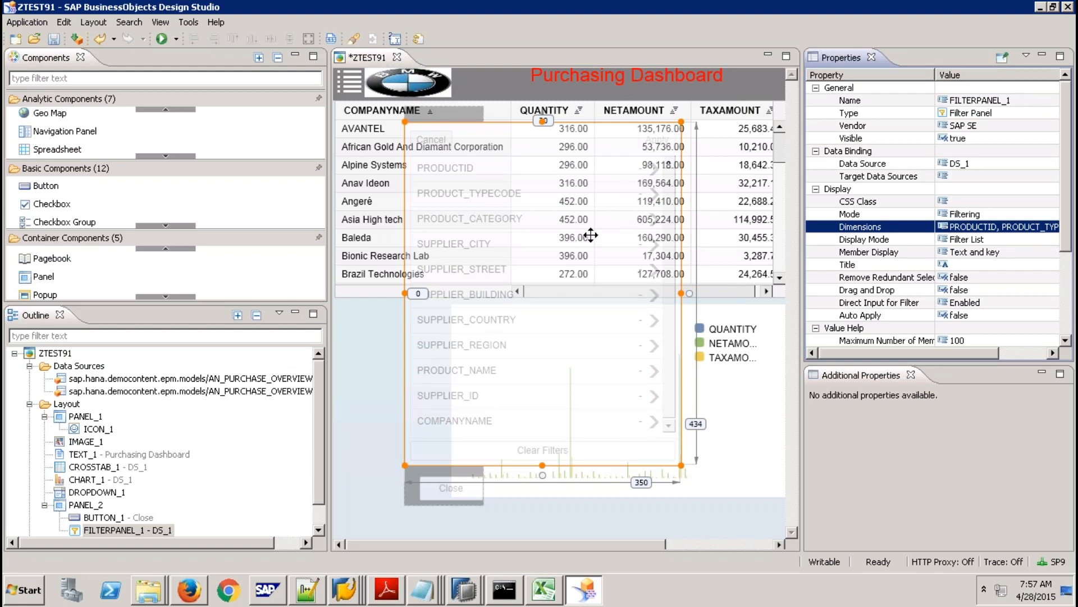
Set the filter panel Mode to Filtering and Navigation, save ZTEST91 and execute it.
left_click(1040, 212)
left_click(1051, 213)
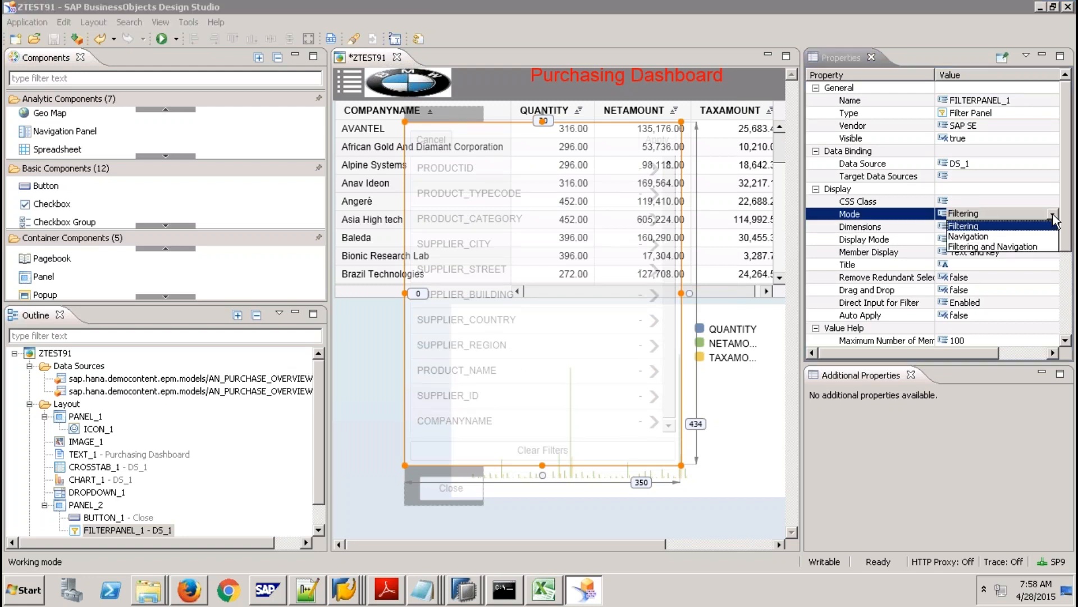
left_click(992, 247)
left_click(53, 41)
left_click(164, 41)
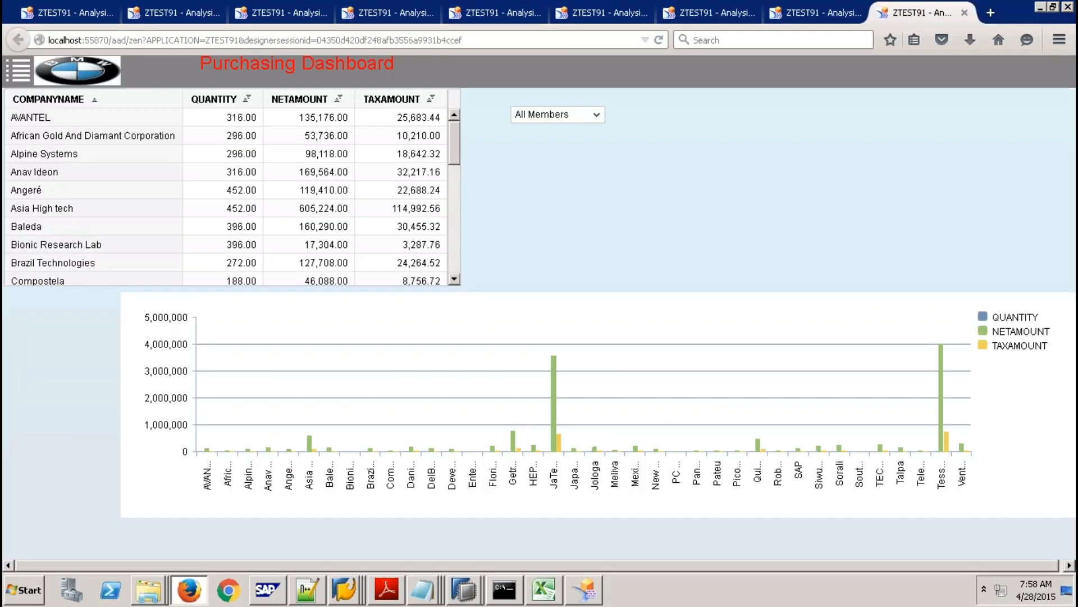
Add SUPPLIER_REGION to the table rows in the side panel and apply it.
left_click(18, 70)
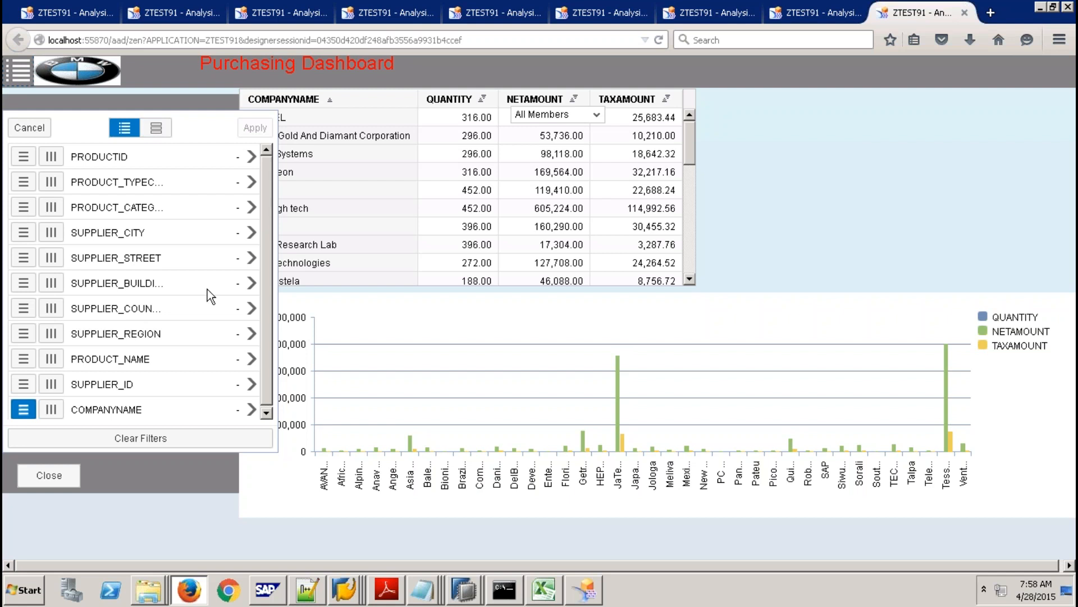
left_click(49, 475)
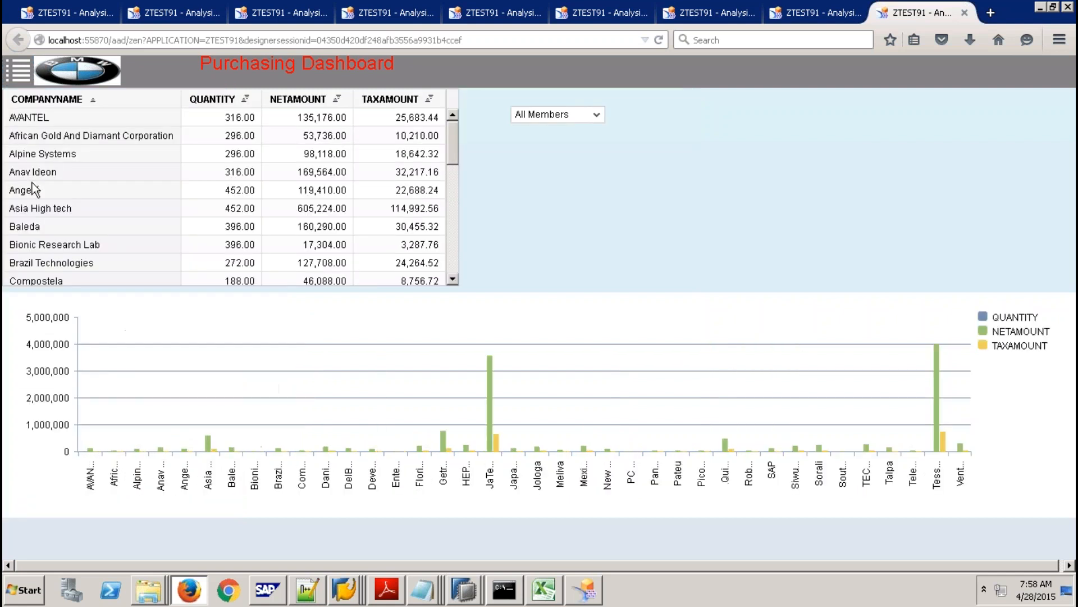
left_click(18, 71)
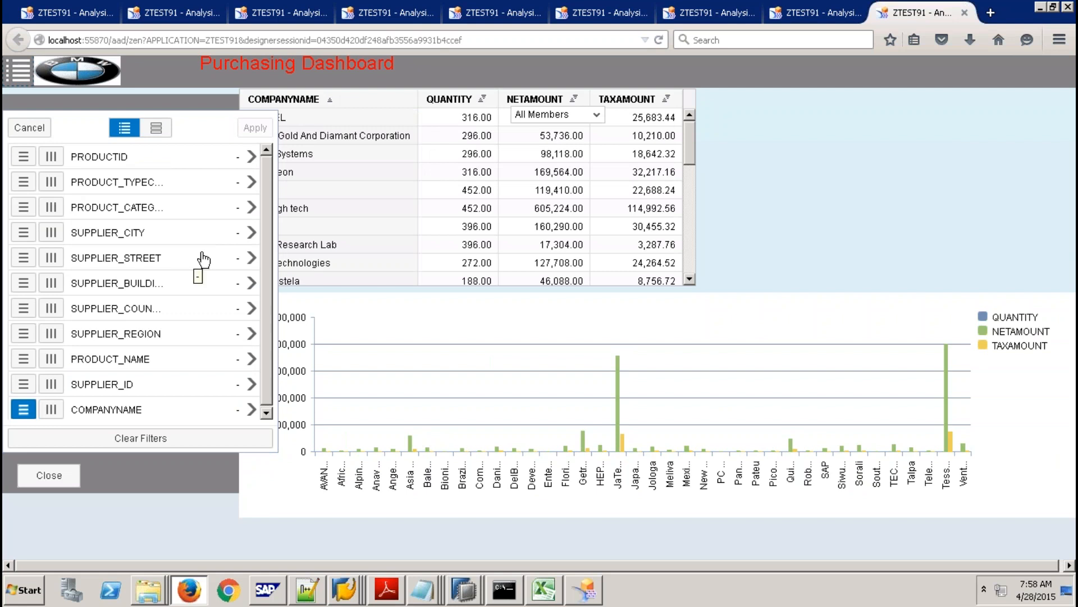
left_click(23, 334)
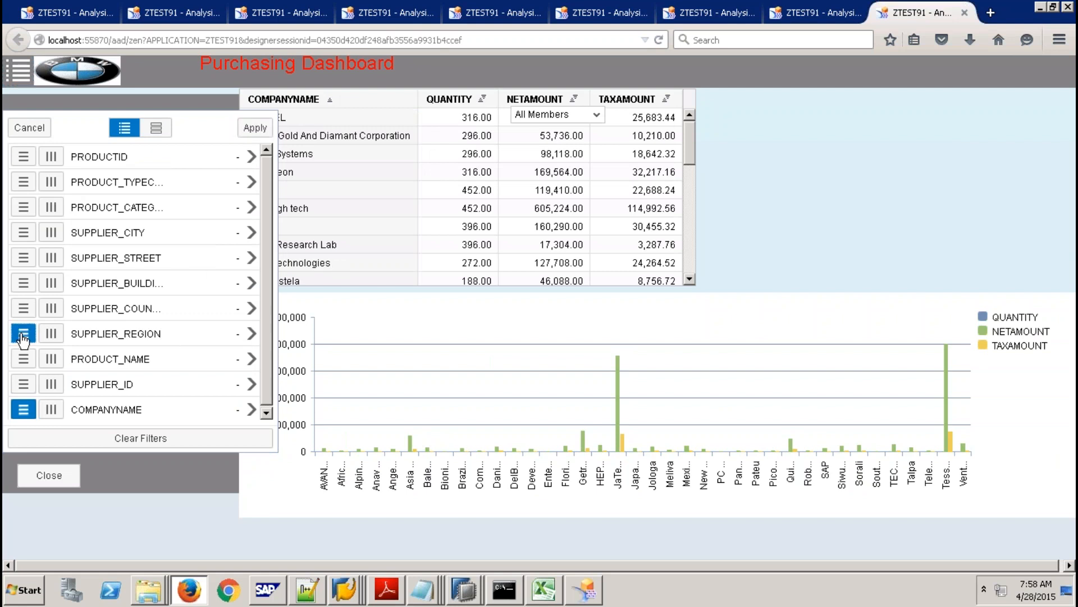
left_click(255, 127)
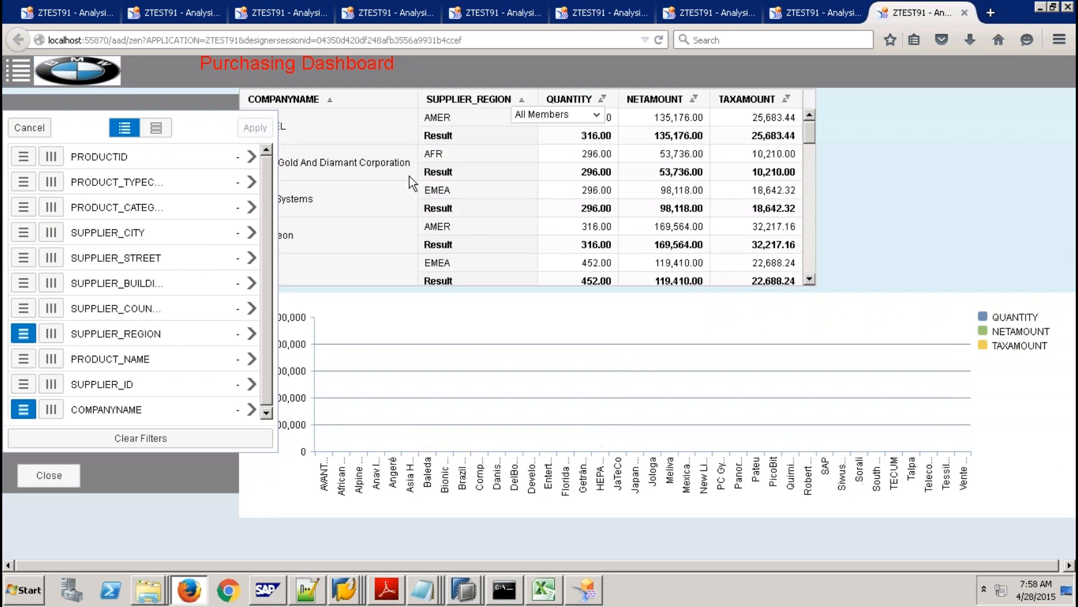
left_click(49, 476)
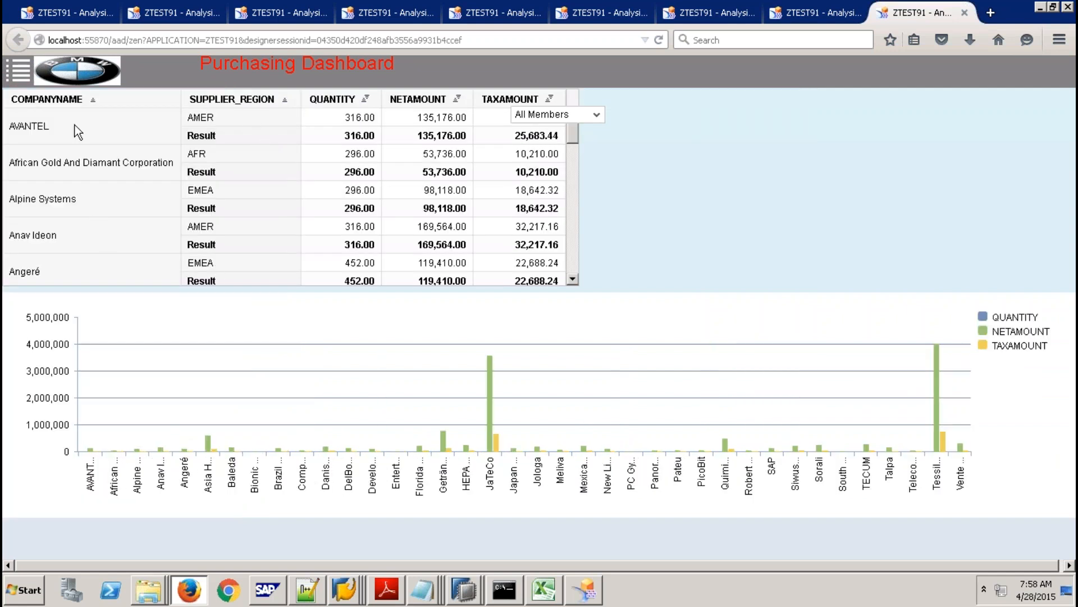
Remove COMPANYNAME from the rows and apply, leaving totals by supplier region only.
left_click(18, 71)
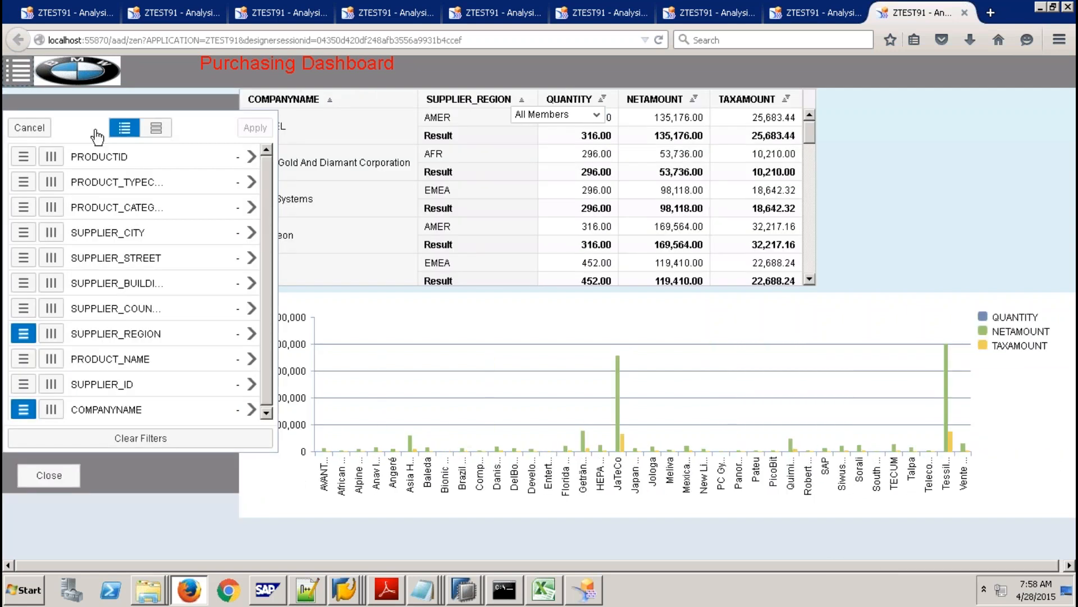
left_click(23, 409)
left_click(255, 129)
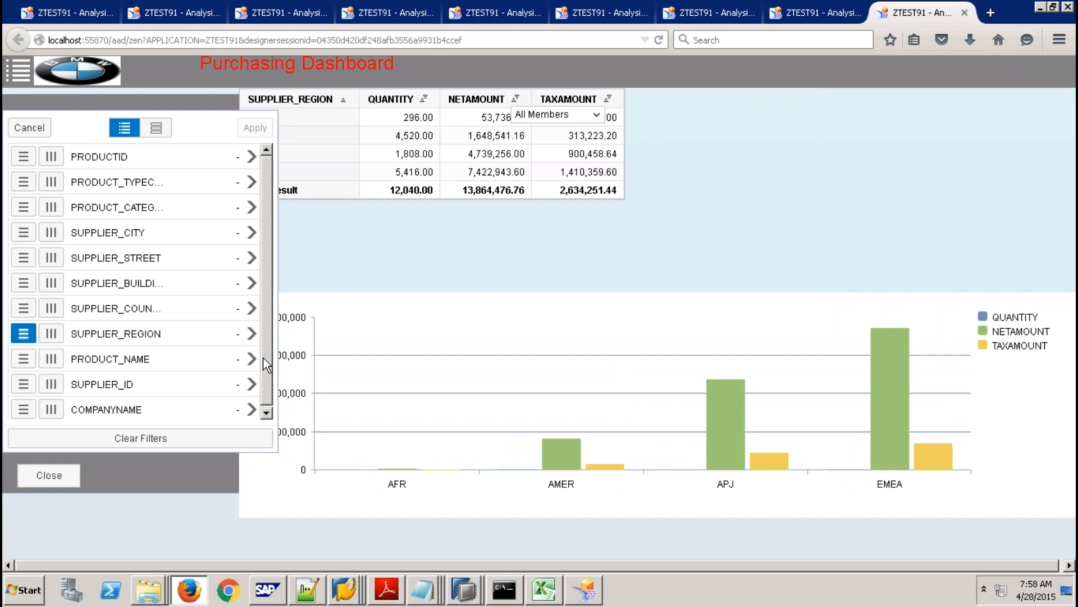
left_click(76, 478)
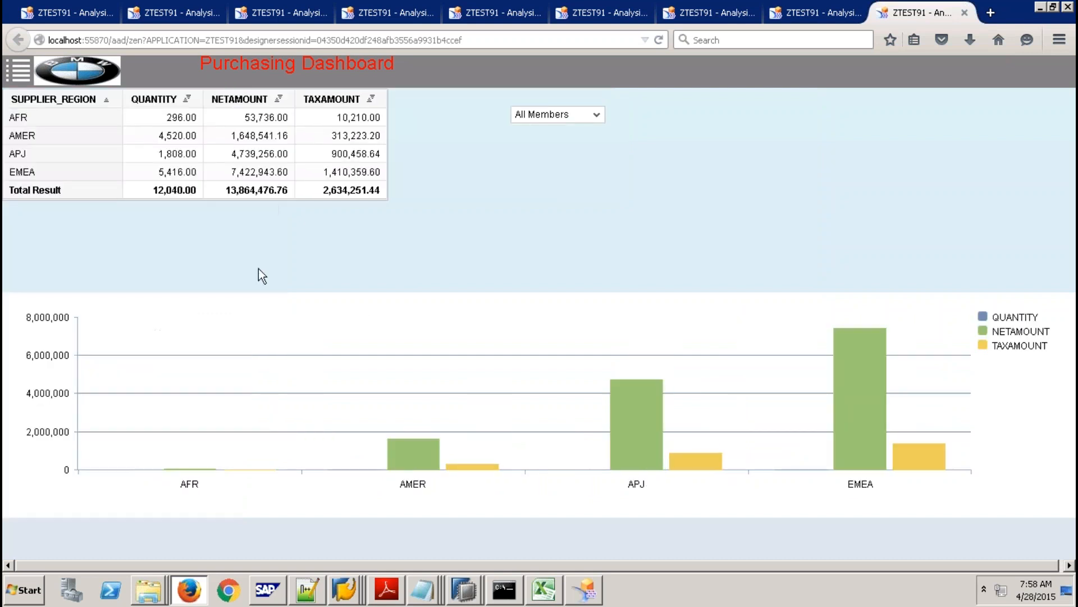
left_click(18, 70)
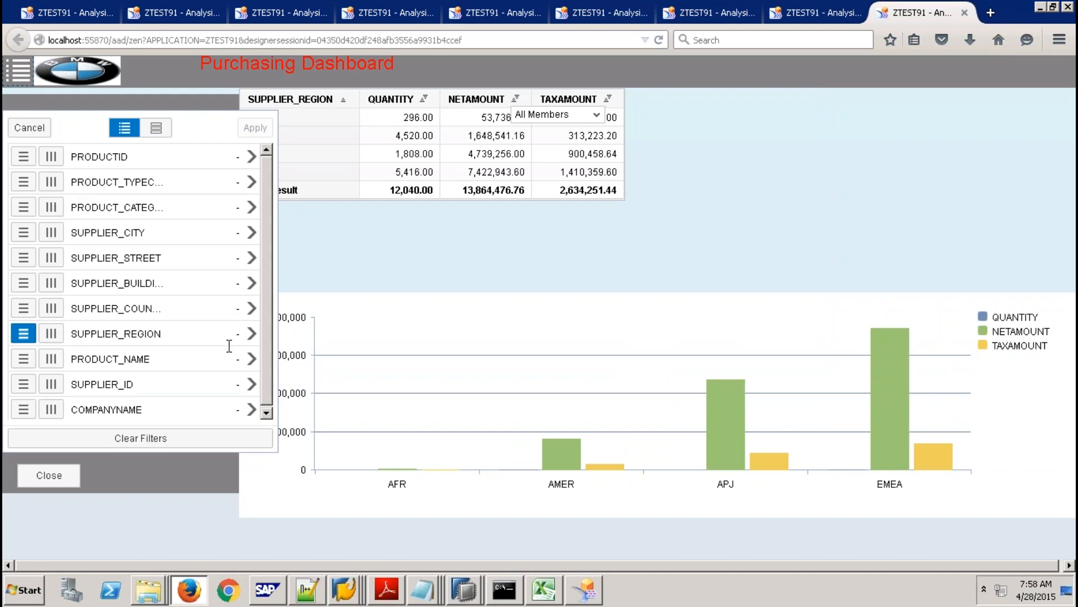
Tick AMER in the SUPPLIER_REGION member list, apply the filter and close the panel.
left_click(252, 336)
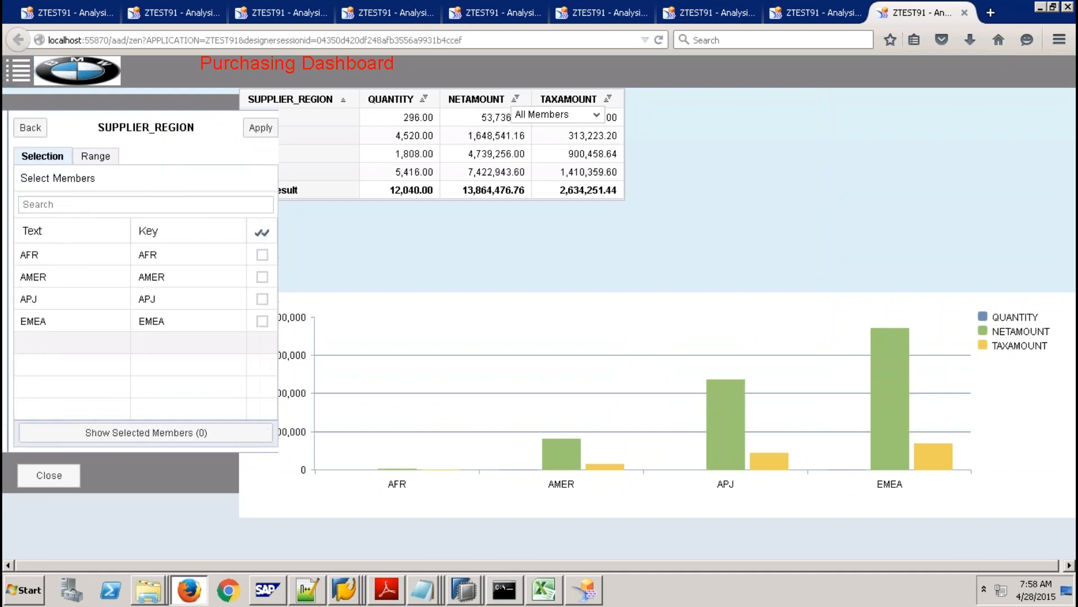
left_click(257, 277)
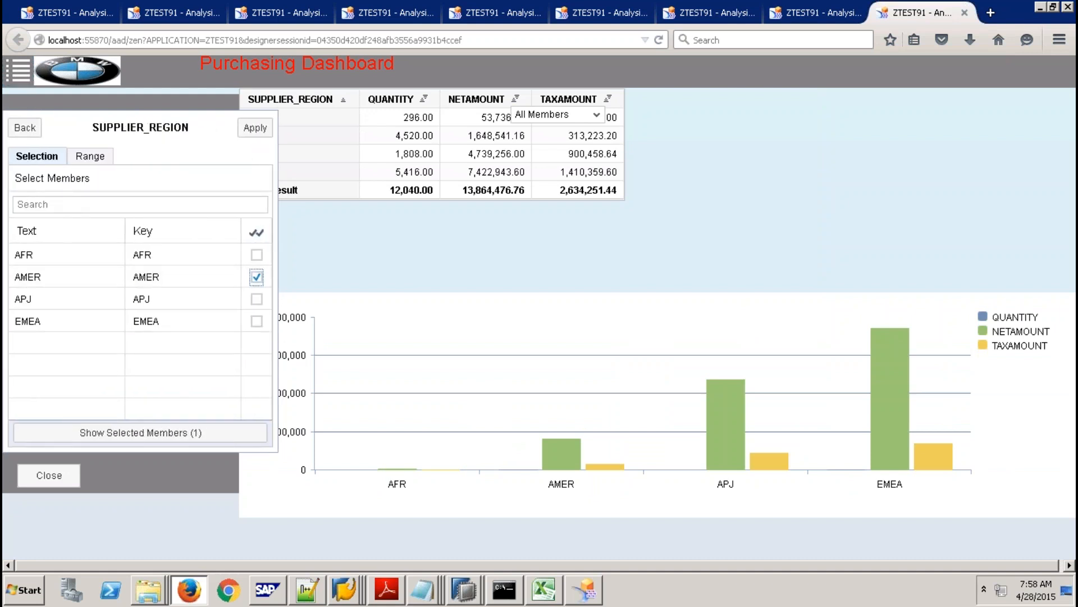
left_click(255, 128)
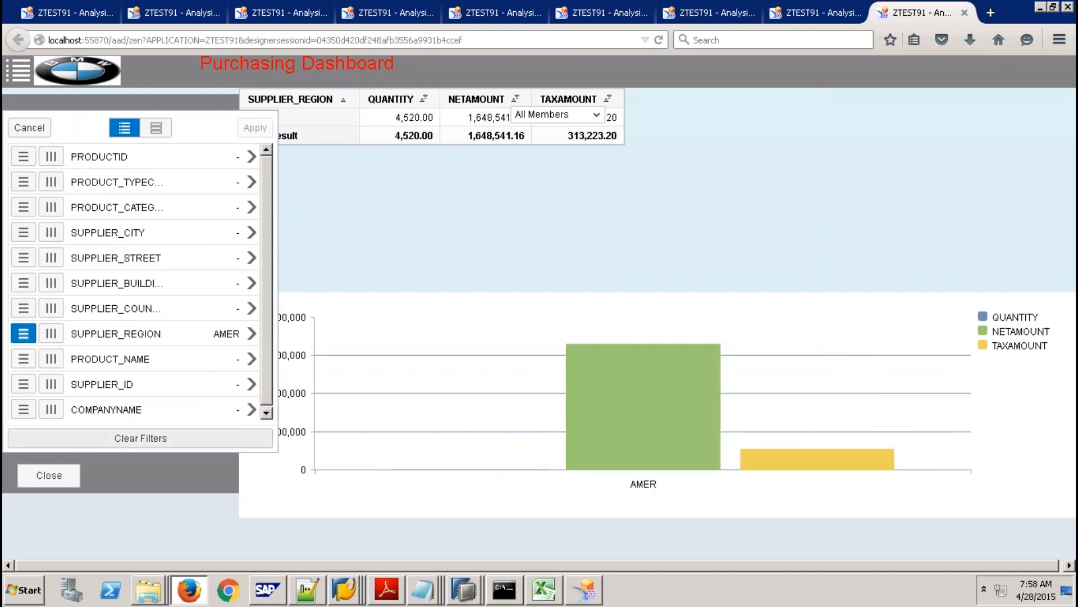
left_click(65, 475)
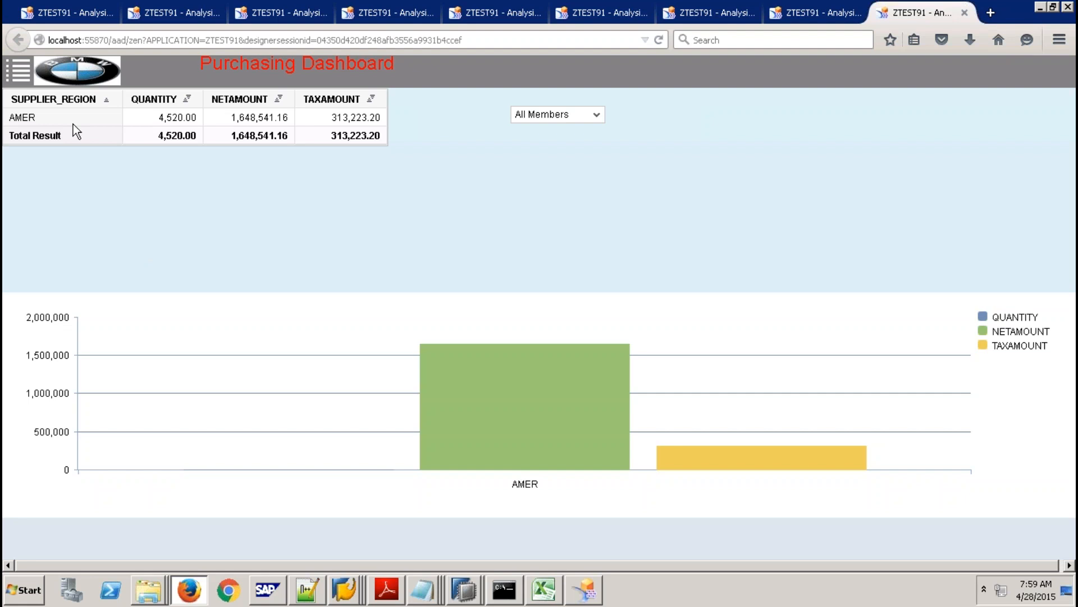
Minimize the remote desktop and load Google in a new Firefox tab.
mouse_move(541, 11)
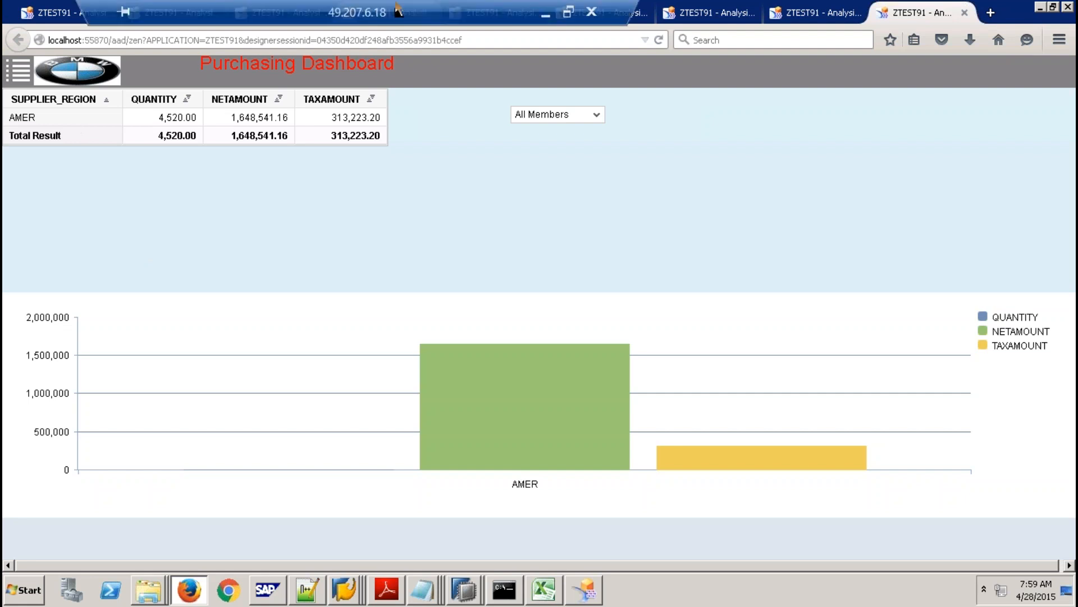
left_click(546, 16)
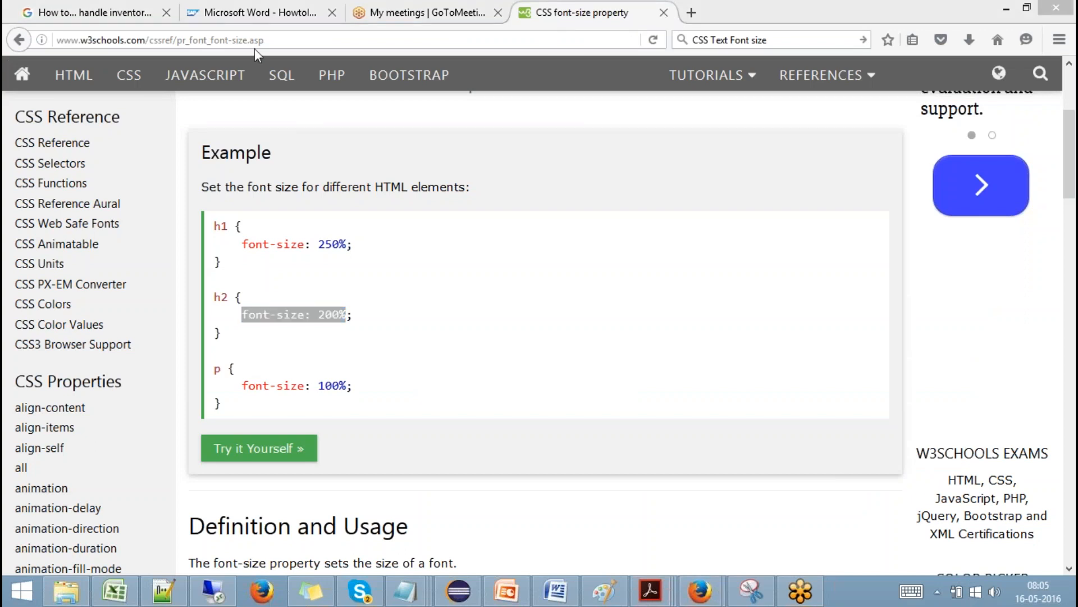
left_click(691, 13)
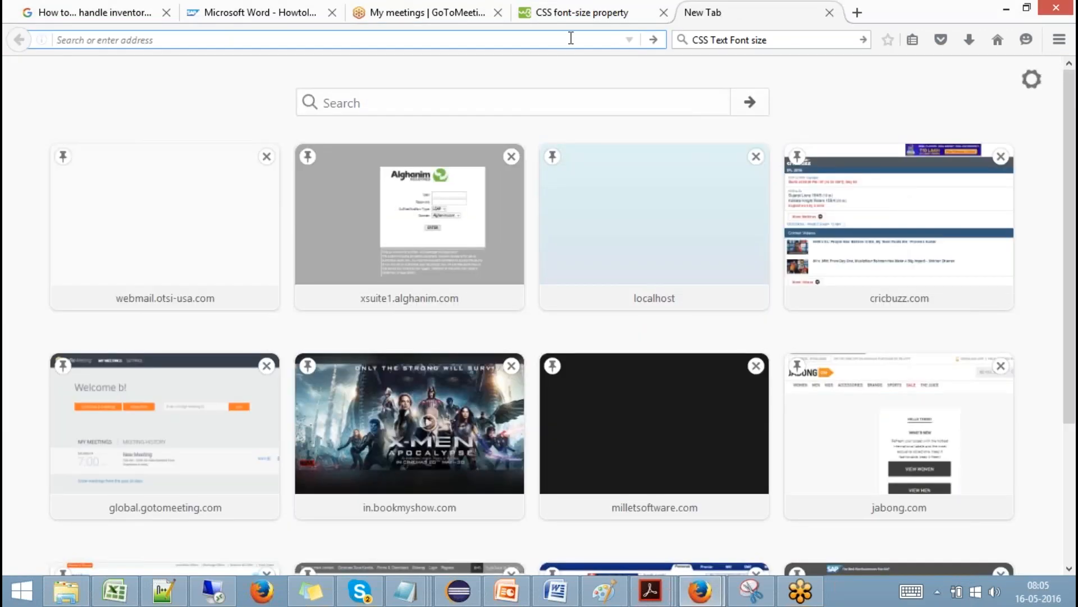
type("goo")
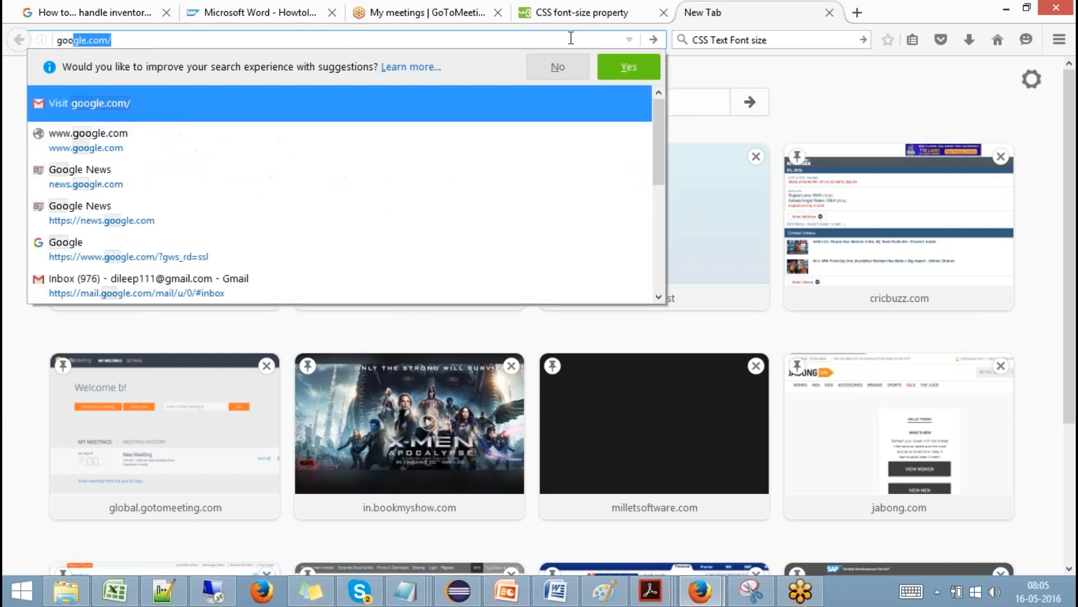
key("Return")
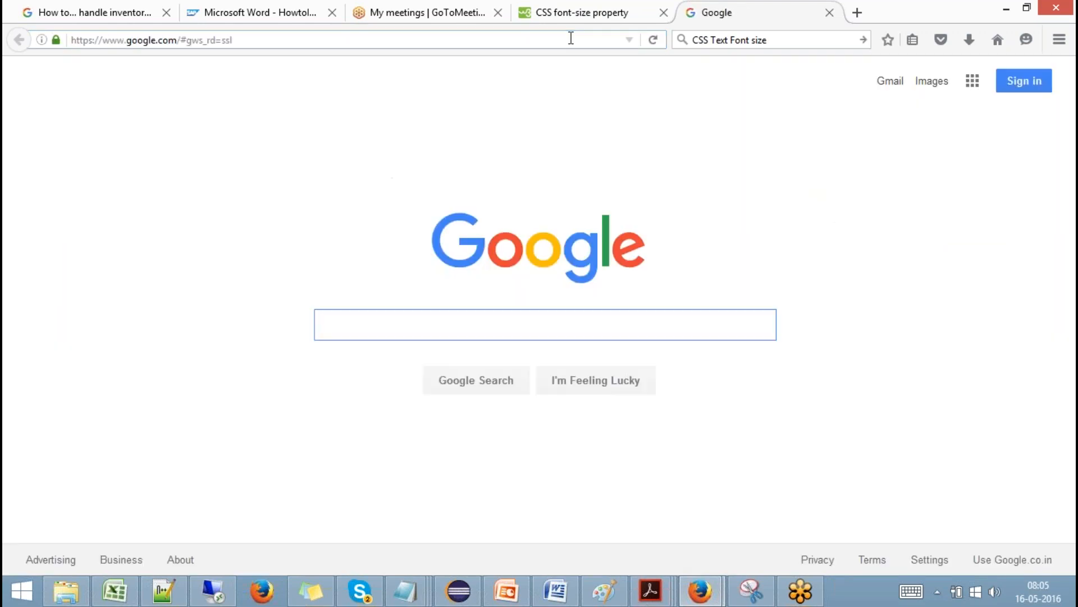
Search Google for 'sap bo official product tutorial'.
type("sap bio")
key("BackSpace")
key("BackSpace")
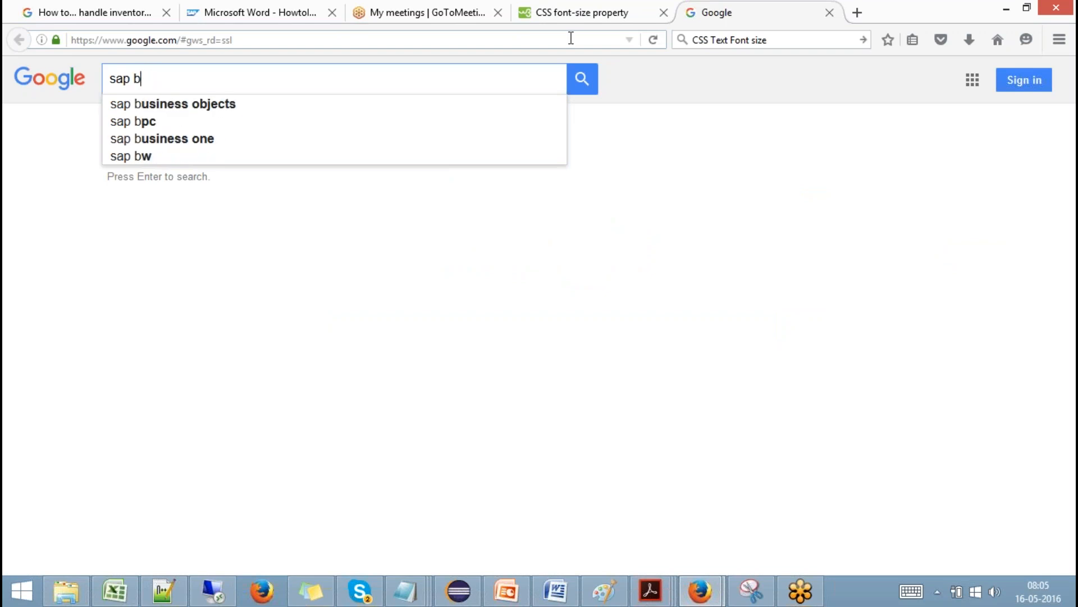
type("o offic")
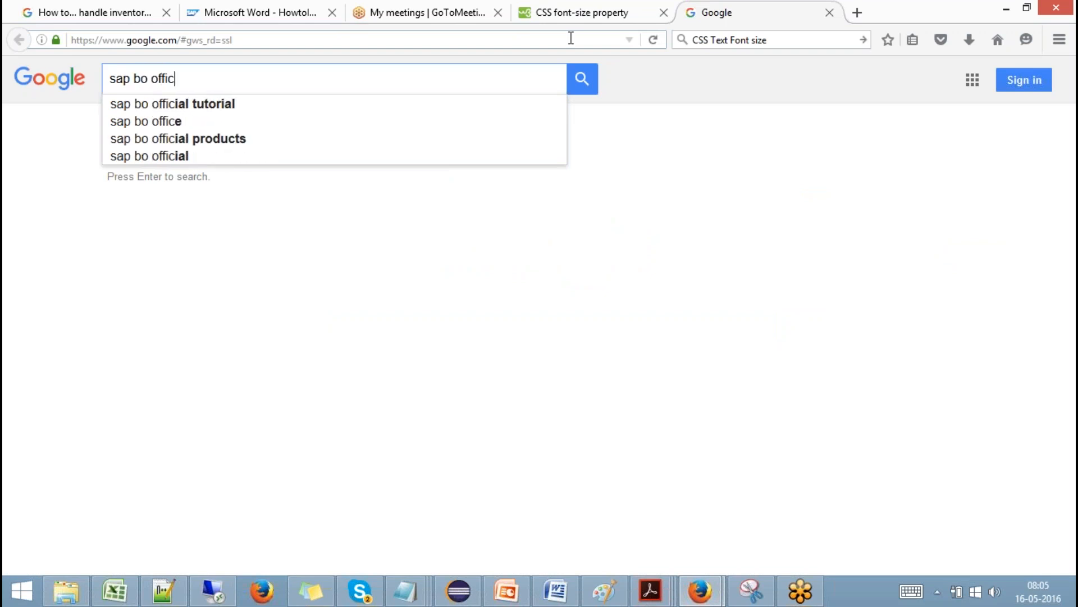
type("ial ")
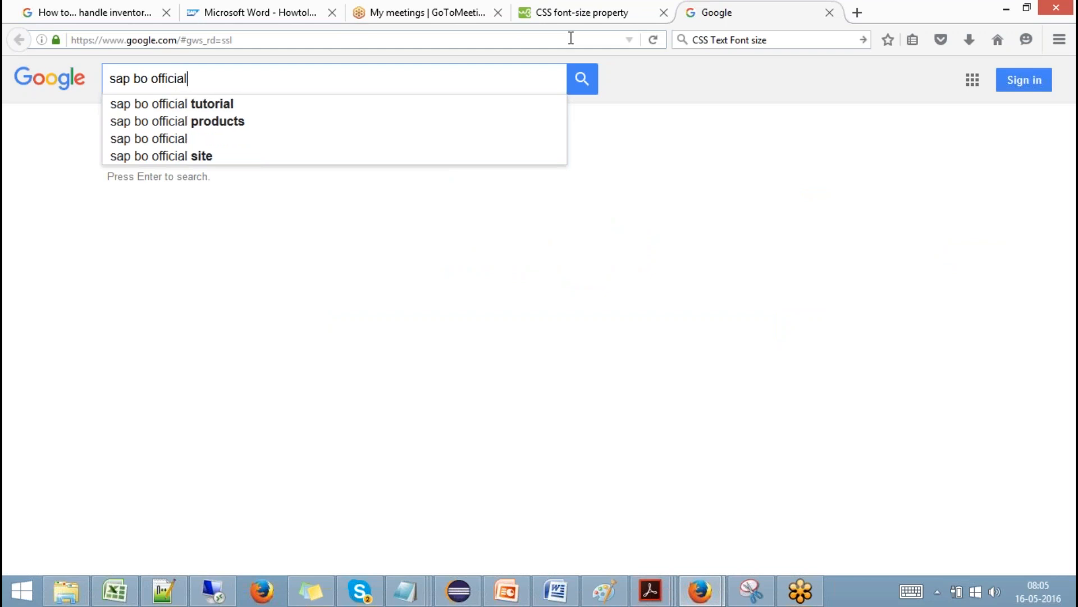
type("product ")
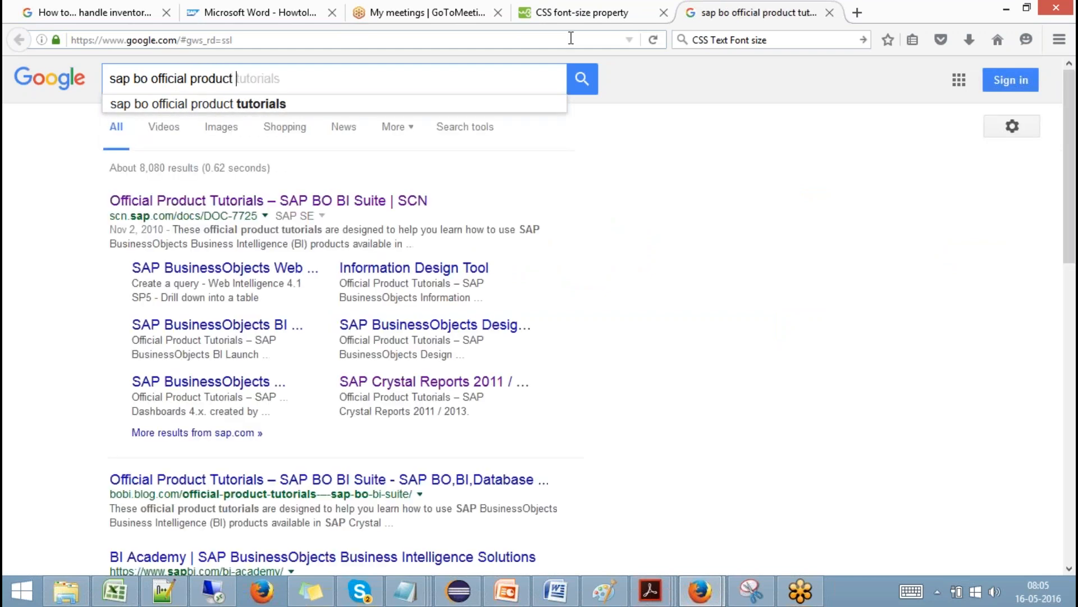
type("tutorial")
key("Return")
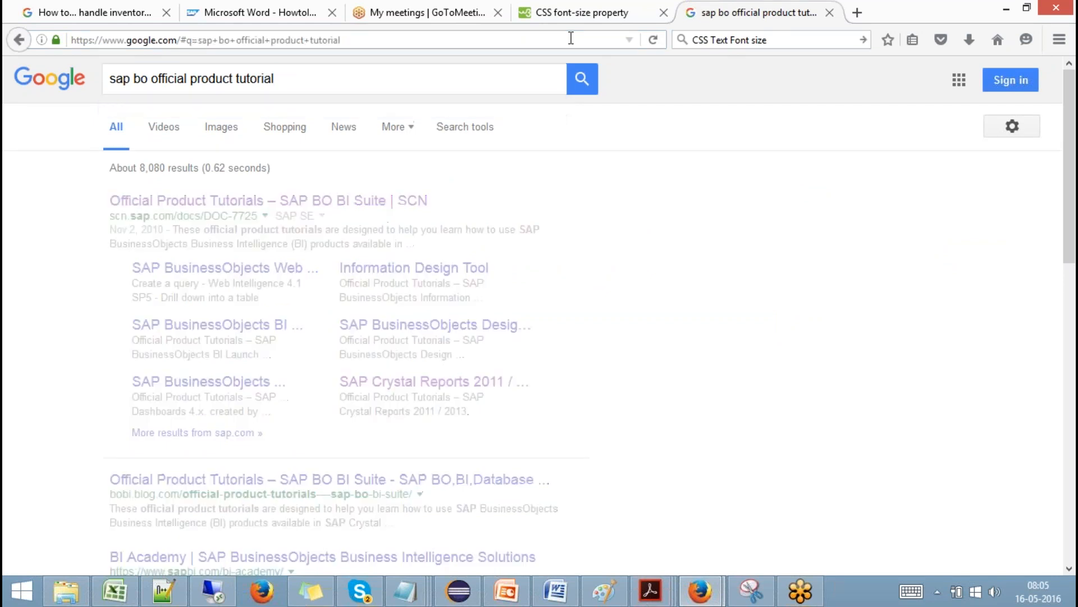
Open the Official Product Tutorials – SAP BO BI Suite result and scroll through the Design Studio 1.x tutorials.
left_click(374, 205)
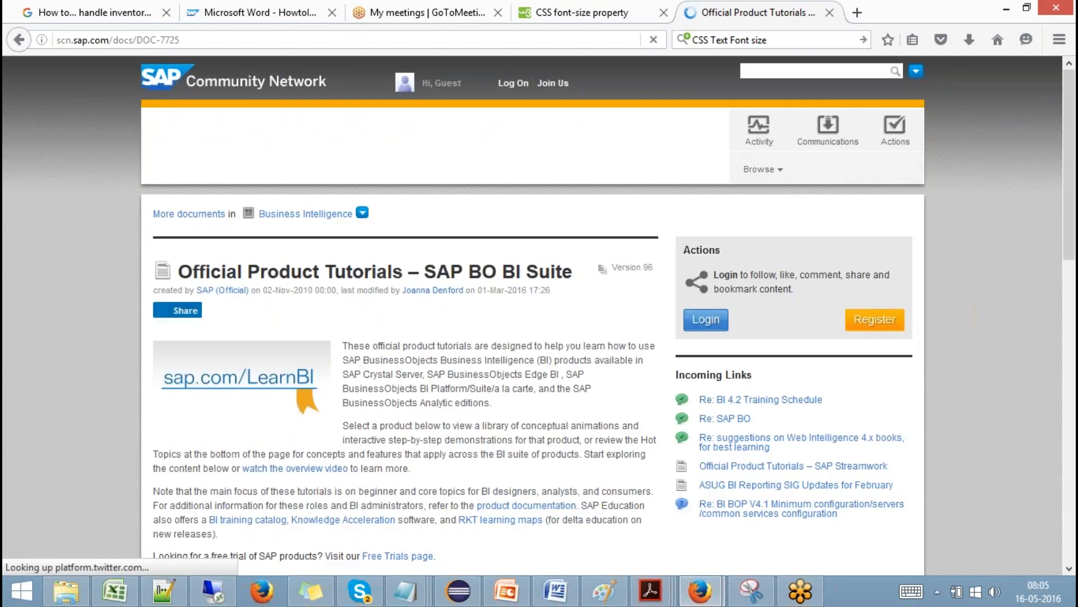
left_click_drag(1073, 140, 1073, 315)
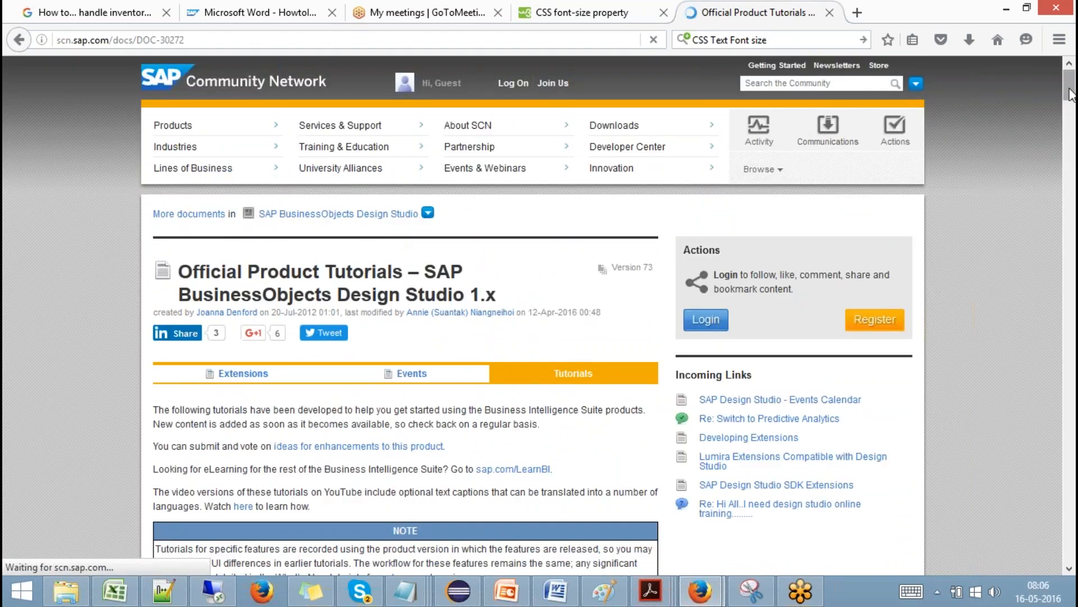
left_click_drag(1072, 87, 1042, 68)
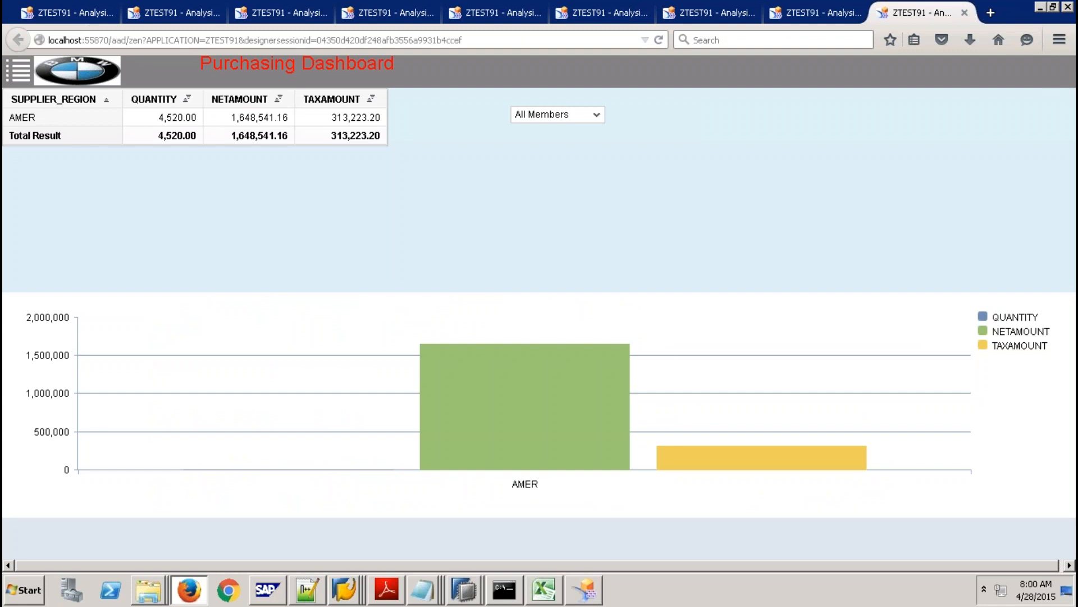
Return to the remote desktop showing the AMER-filtered Purchasing Dashboard preview.
mouse_move(403, 22)
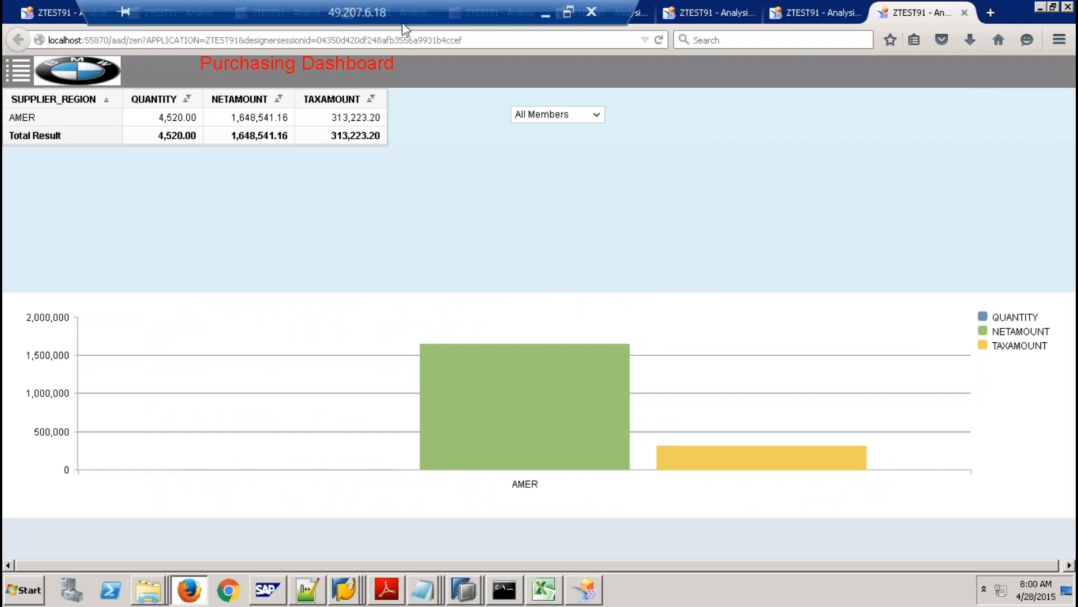
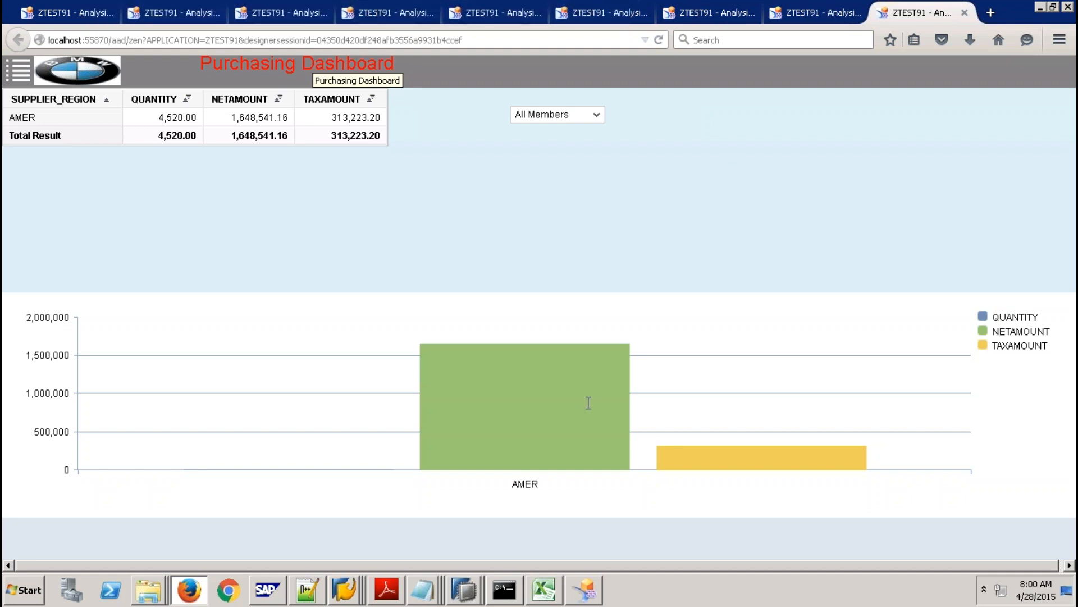
Switch from Firefox back to the ZTEST91 design in Design Studio.
left_click(592, 591)
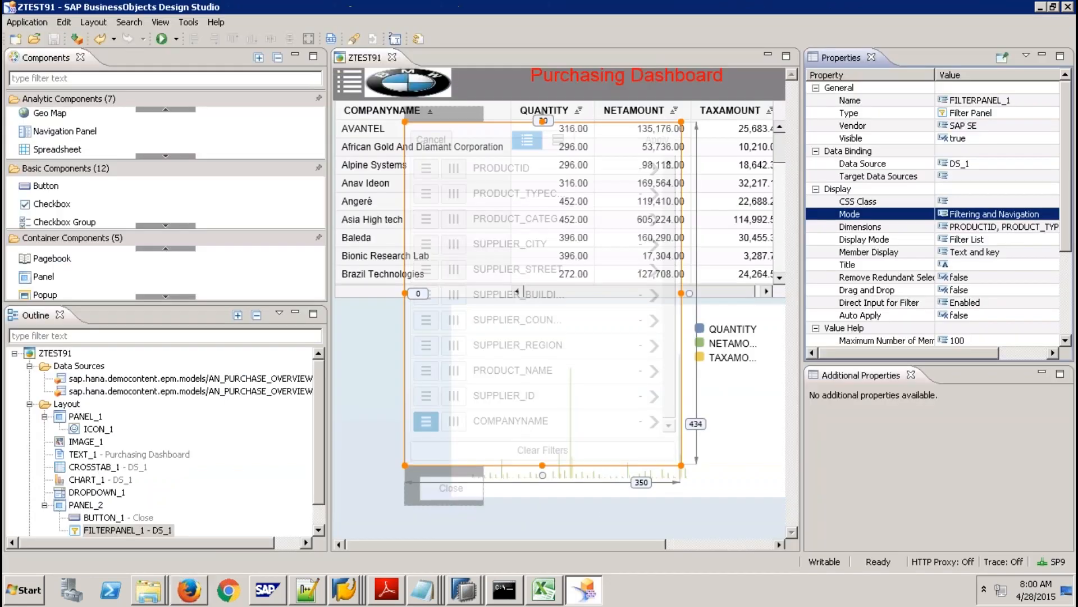
Check the open HANA Studio windows, then select BUTTON_1 (Close) in the Outline.
left_click(464, 590)
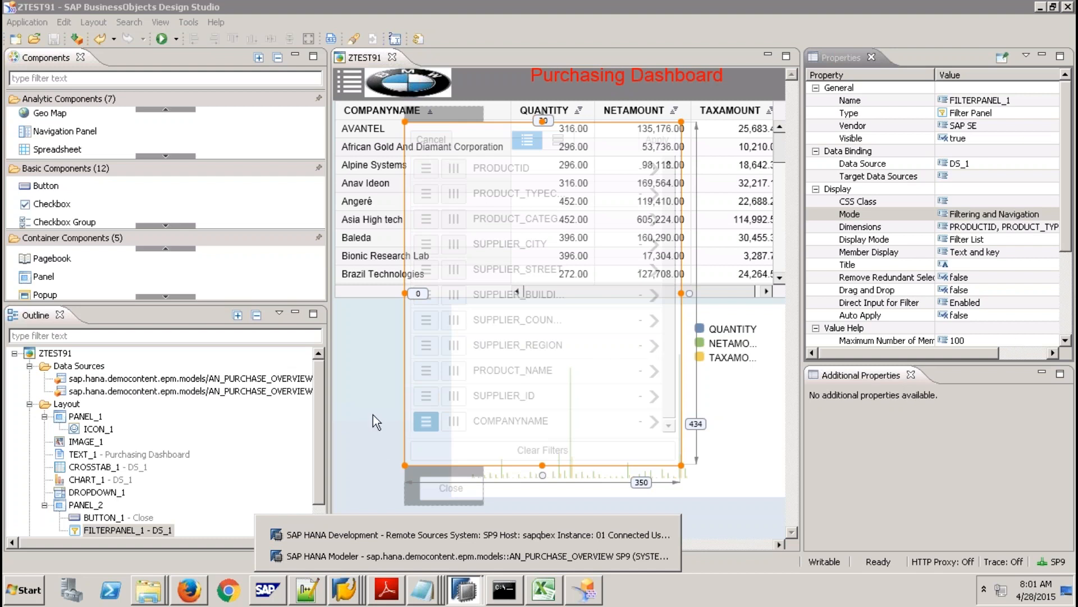
left_click(372, 399)
Open BUTTON_1's On Click script and add a new line after the existing code.
left_click(456, 489)
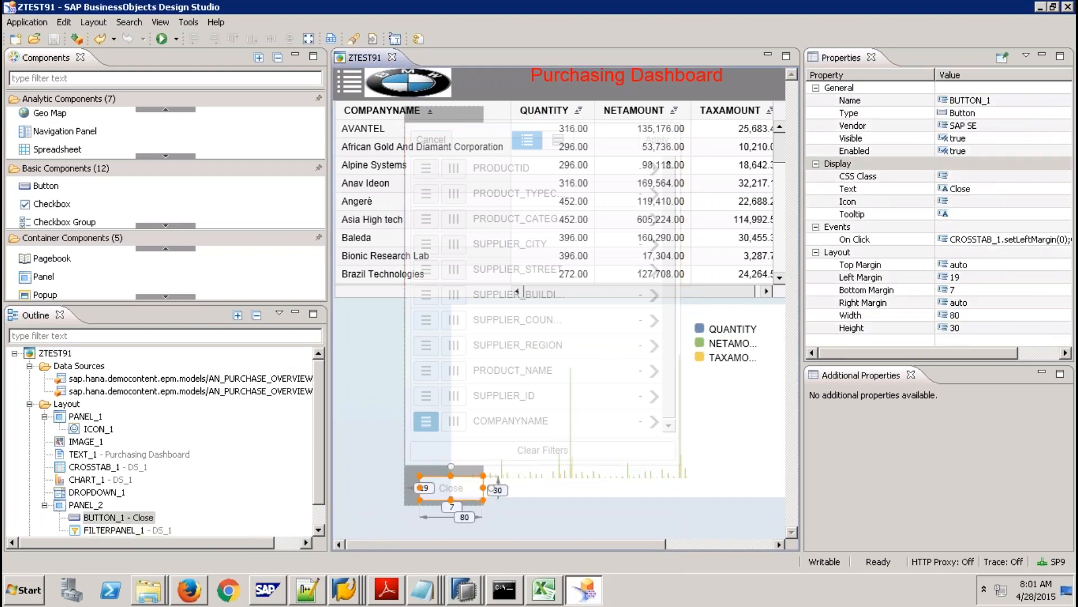
left_click(999, 240)
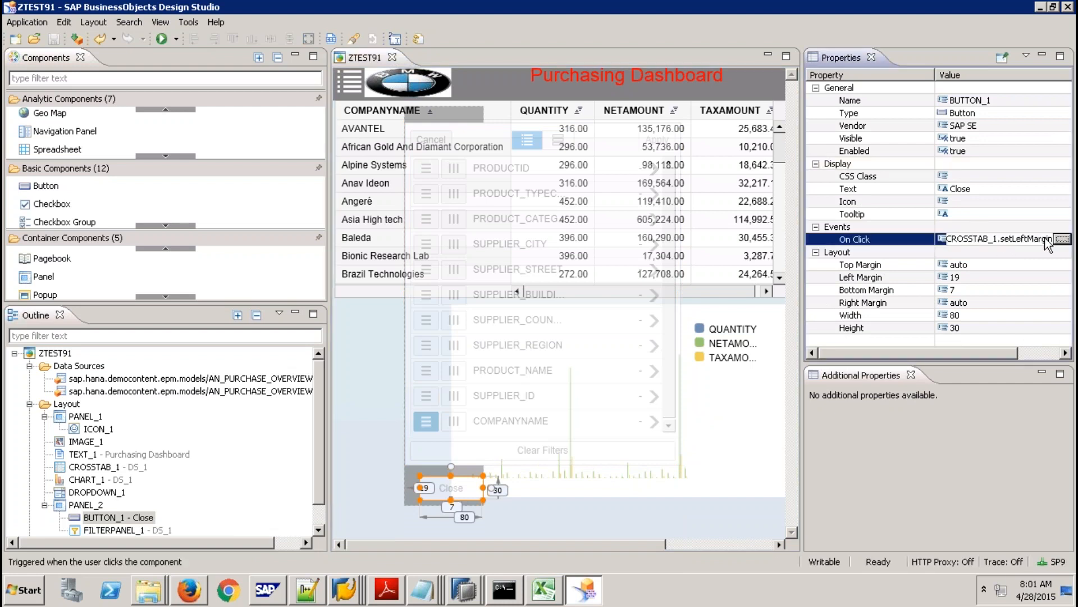
left_click(1057, 239)
left_click(457, 193)
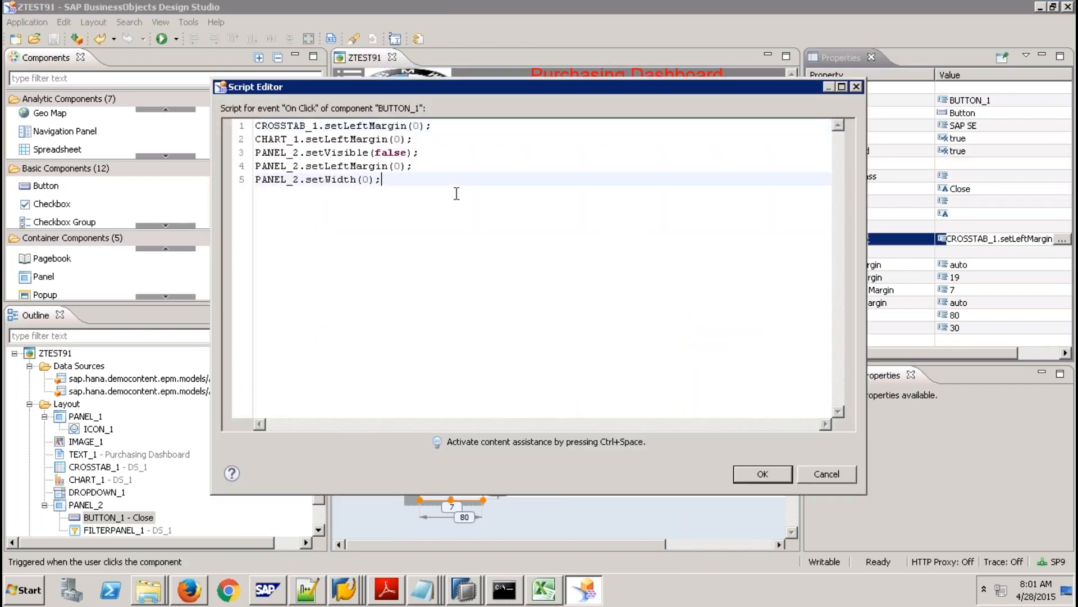
key("Return")
key("Return")
Insert DS_1.setVariableValue(variable, value) on the new line using code completion.
type("ds")
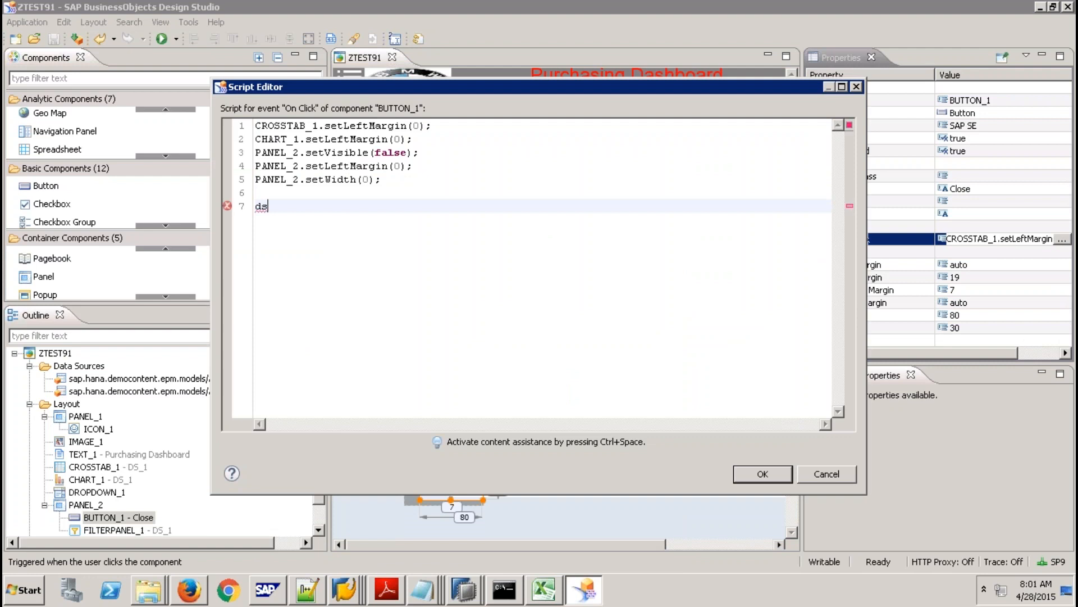
key("ctrl+space")
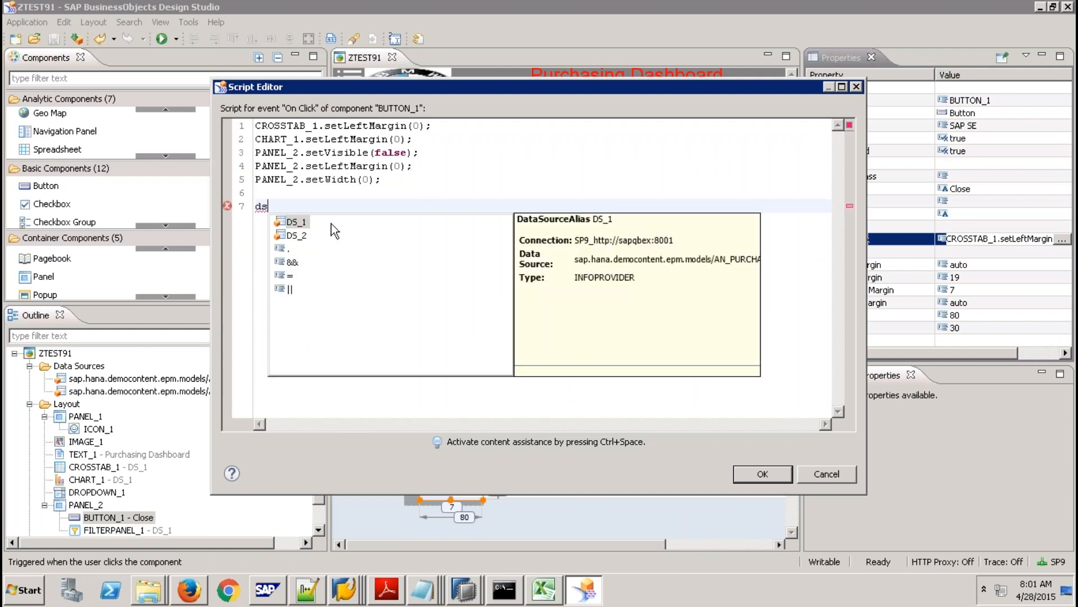
double_click(297, 222)
type(".")
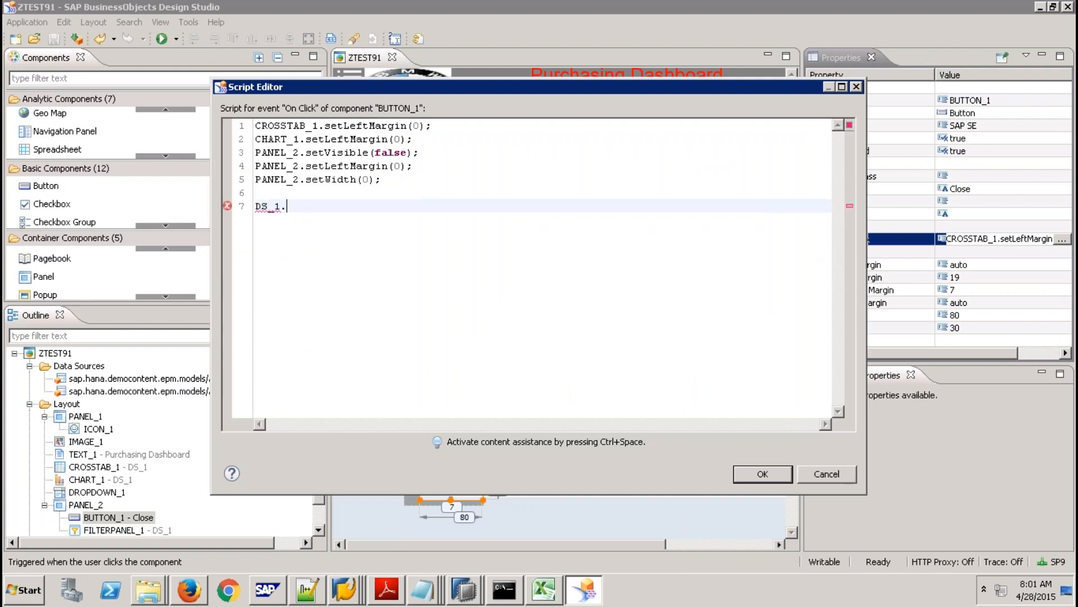
type("r")
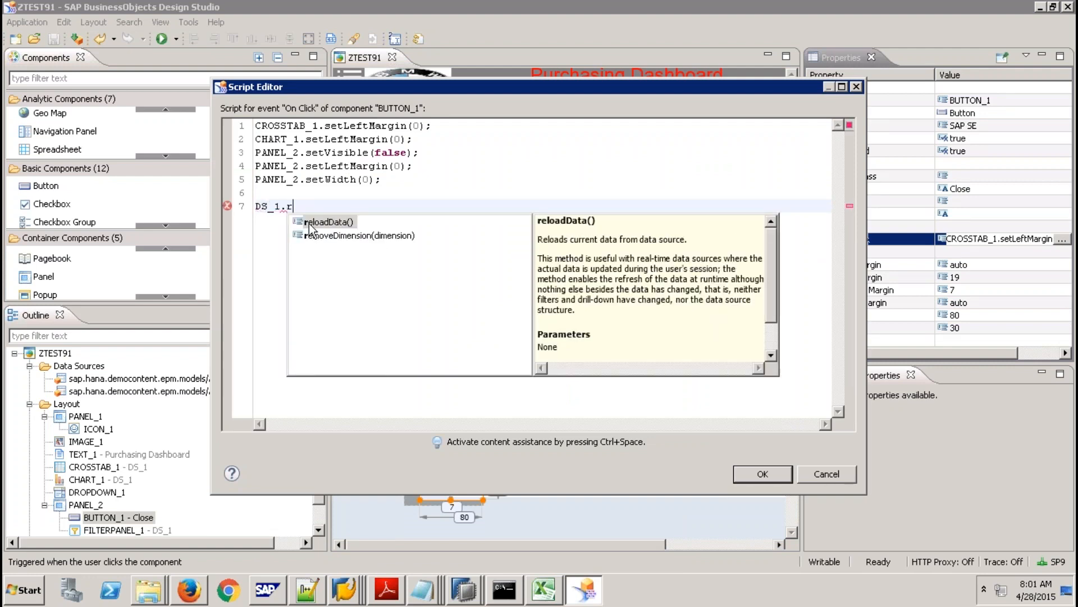
left_click(337, 225)
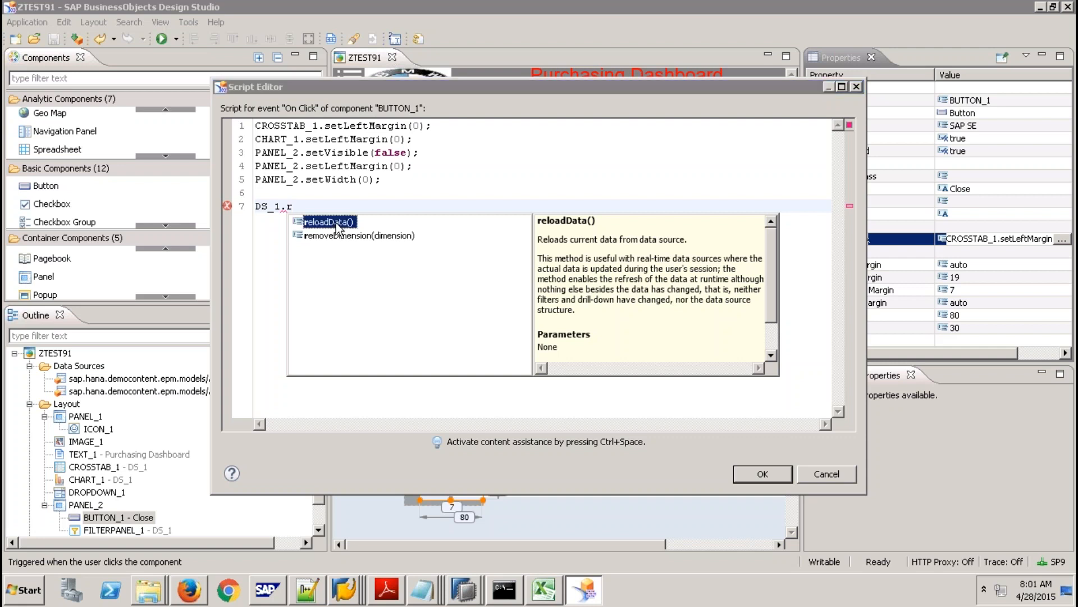
left_click(328, 209)
key("BackSpace")
type("se")
key("ctrl+space")
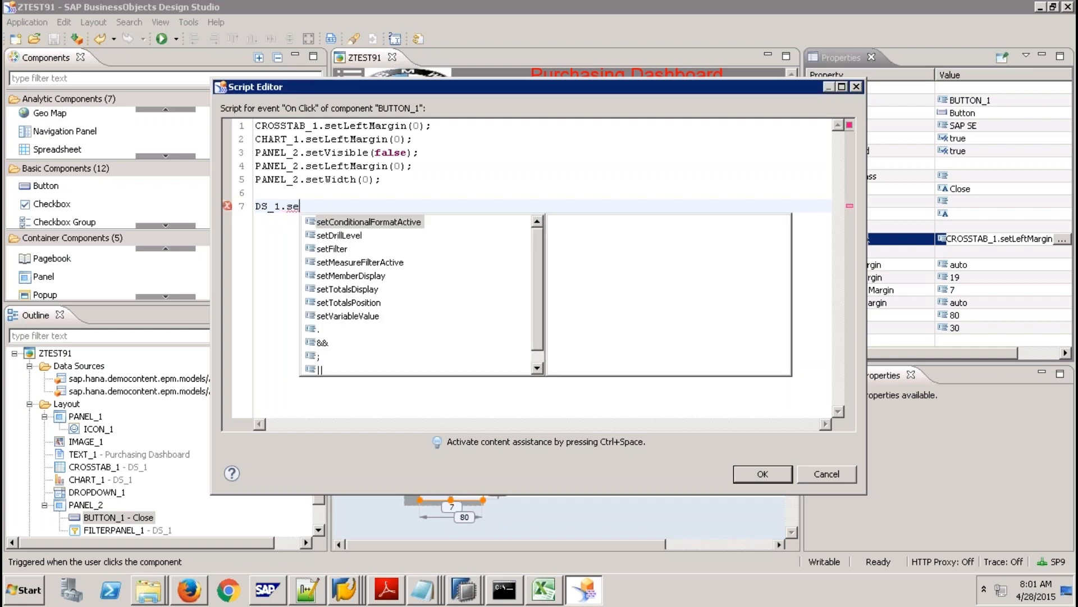
double_click(358, 316)
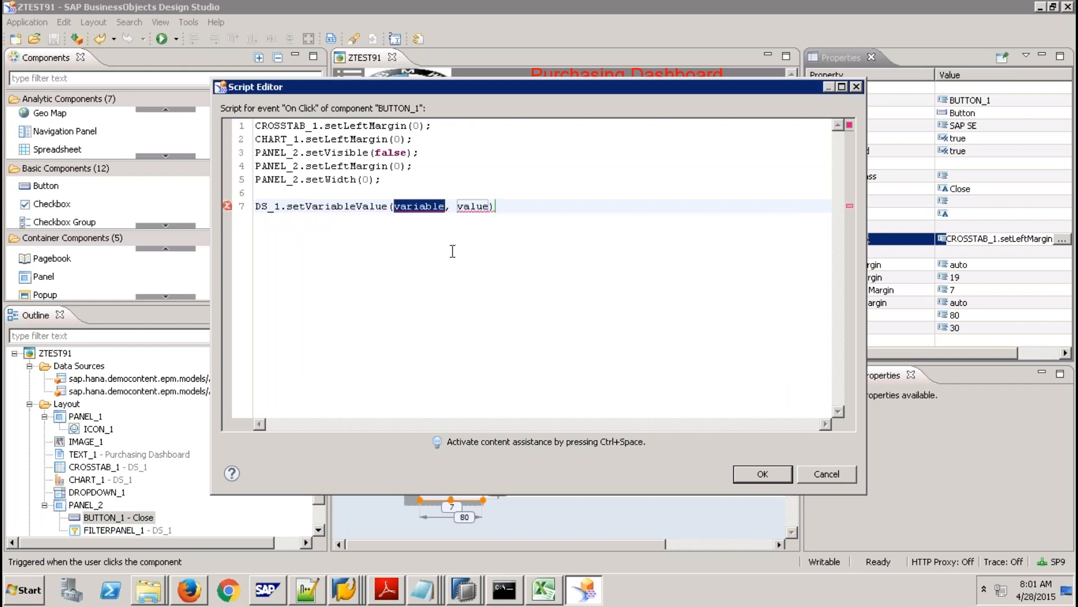
Look through candidates for the variable parameter, leaving the caret at the end of line 7.
key("ctrl+space")
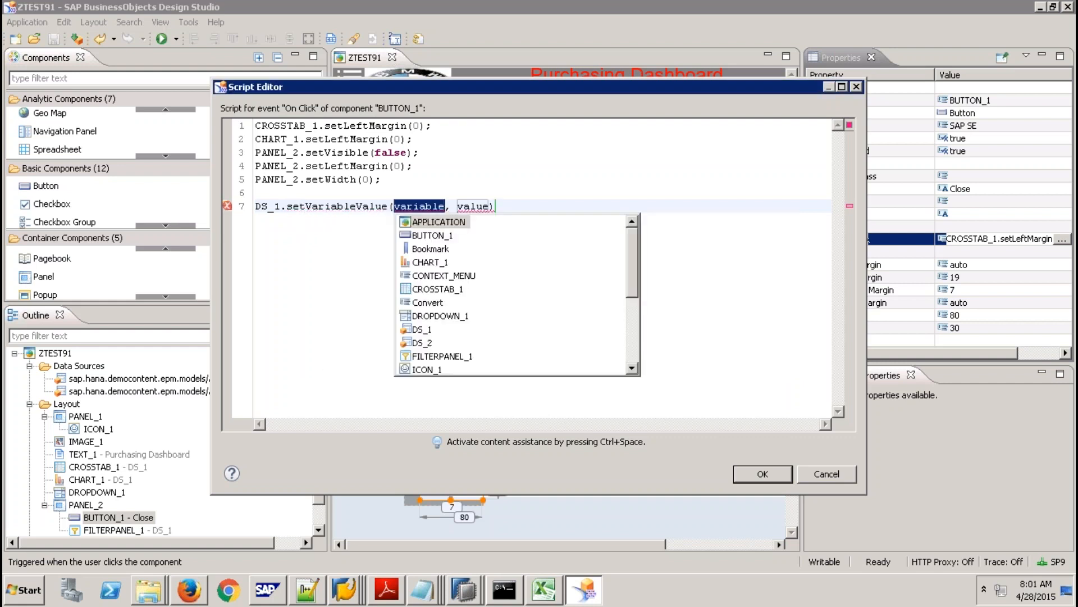
left_click(632, 318)
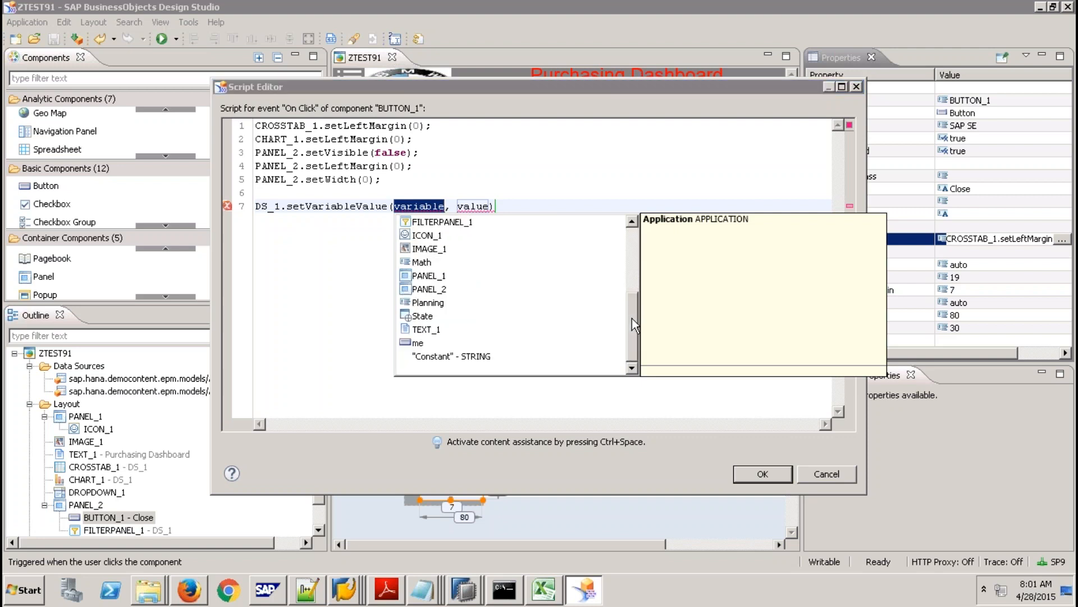
scroll(620, 277, "up", 3)
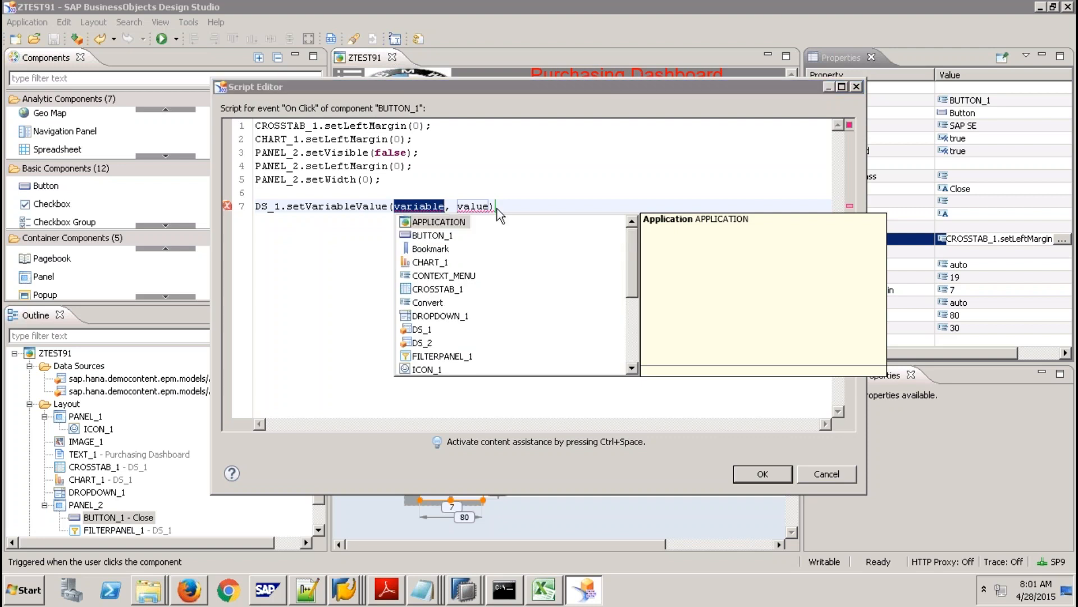
double_click(467, 206)
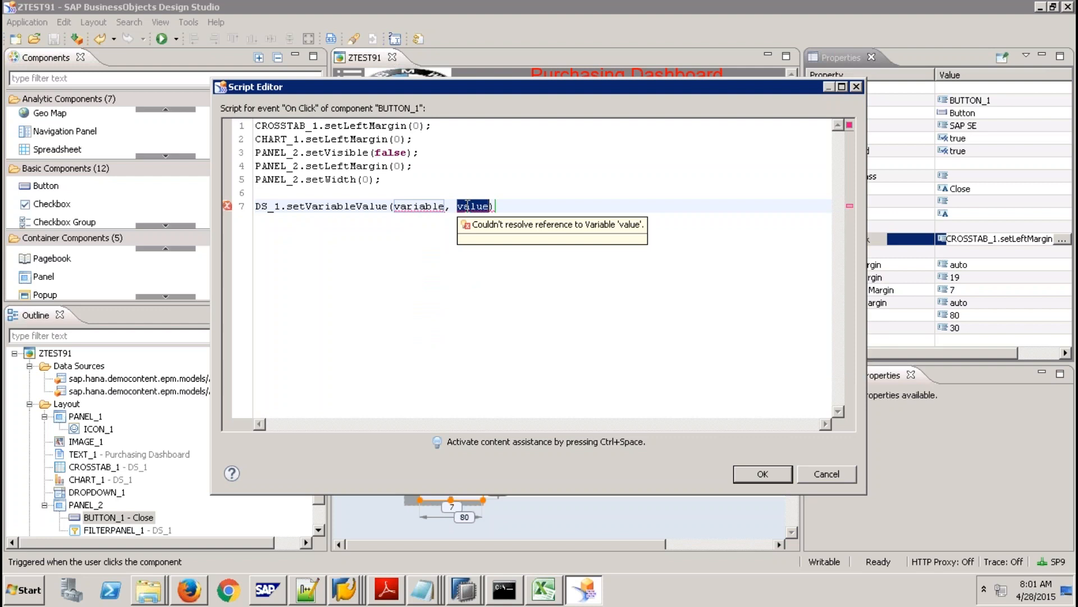
left_click(521, 202)
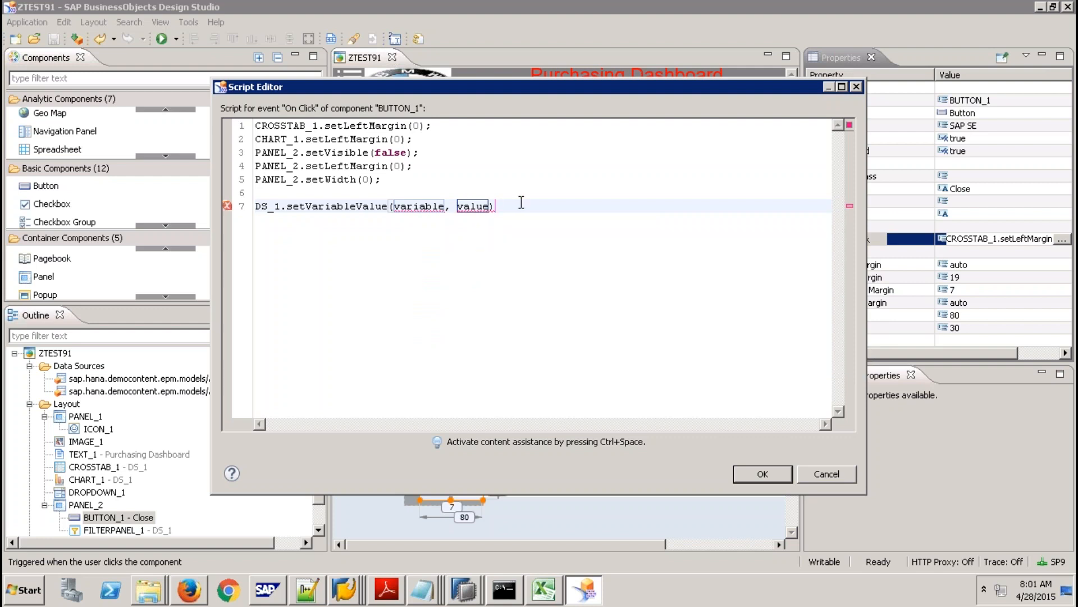
End line 7 with ';', add DS_1.reloadData(); as line 8, then cancel the Script Editor.
type(";")
key("Return")
type("ds")
key("ctrl+space")
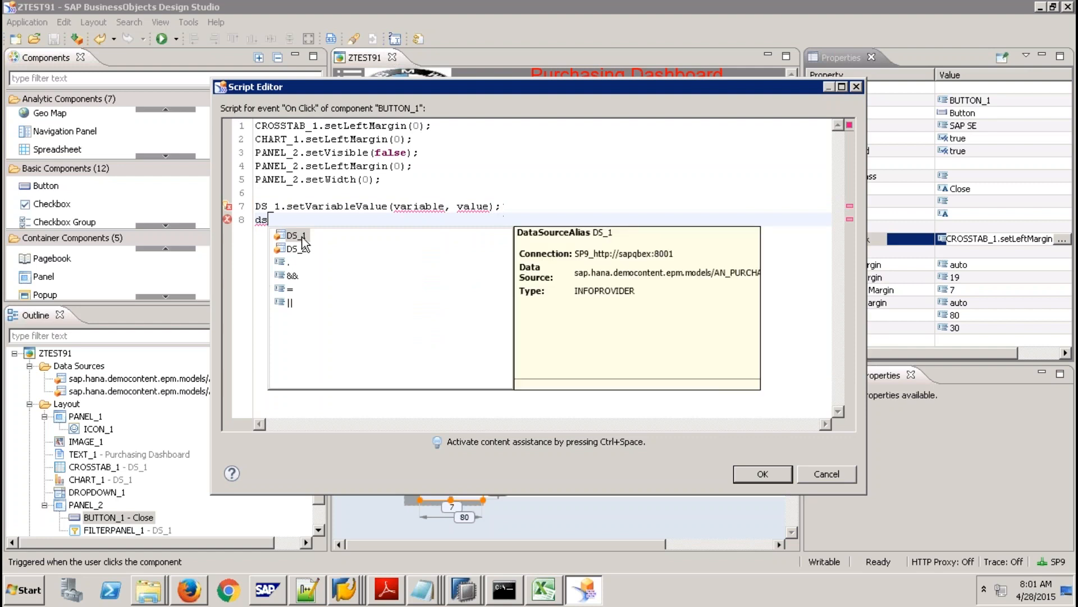
key("Return")
type(".r")
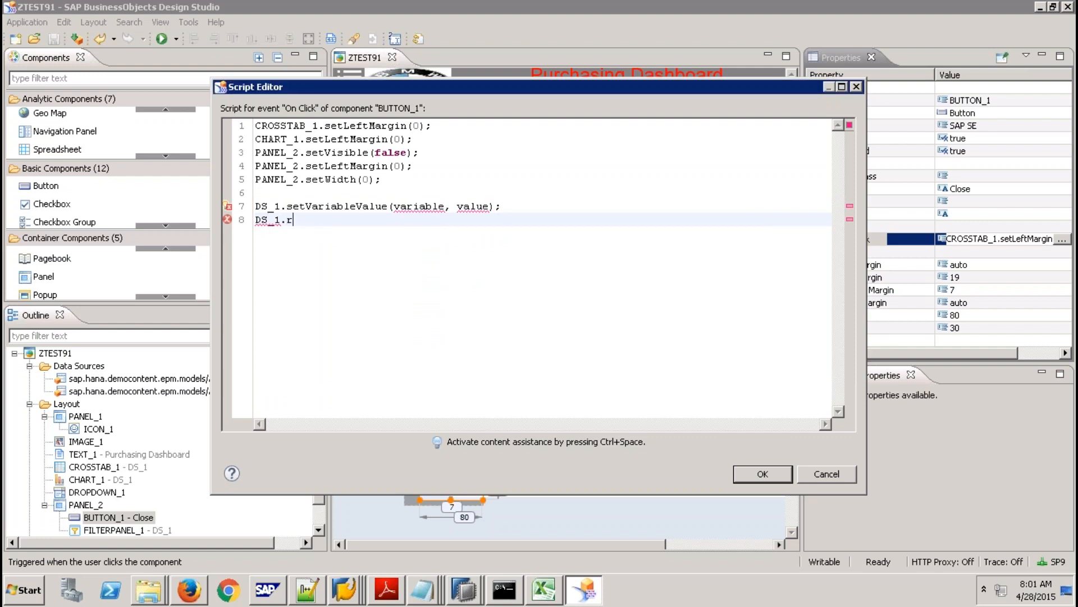
key("ctrl+space")
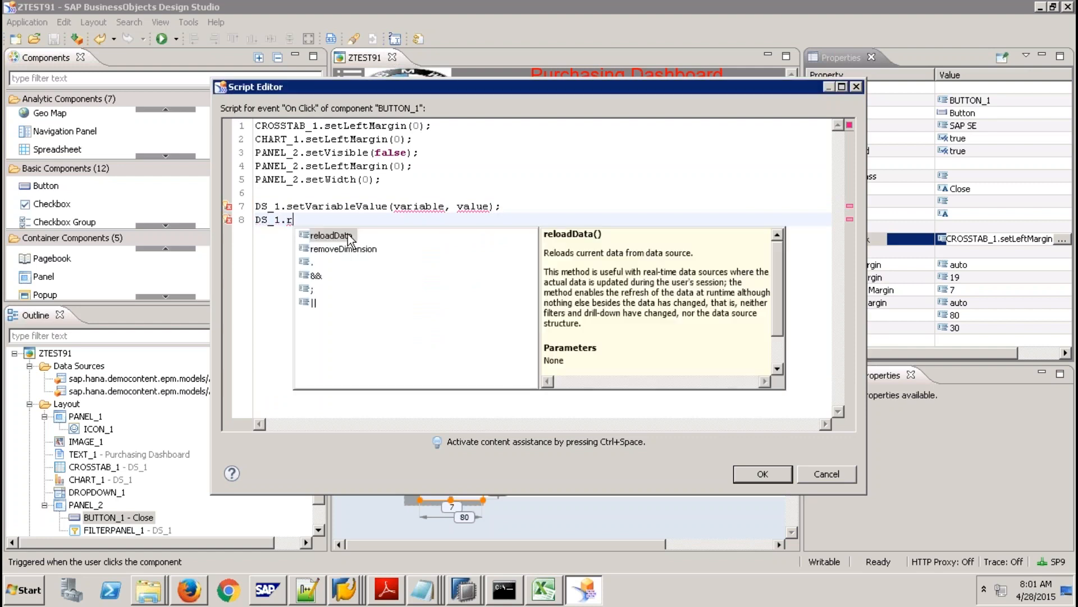
key("Return")
type(";")
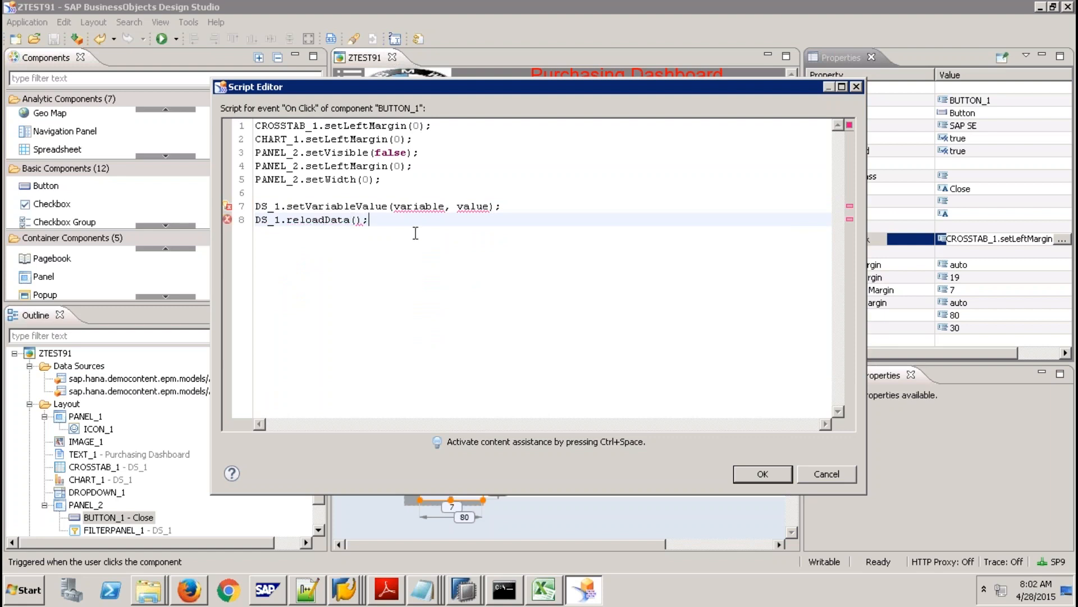
mouse_move(469, 208)
left_click(829, 474)
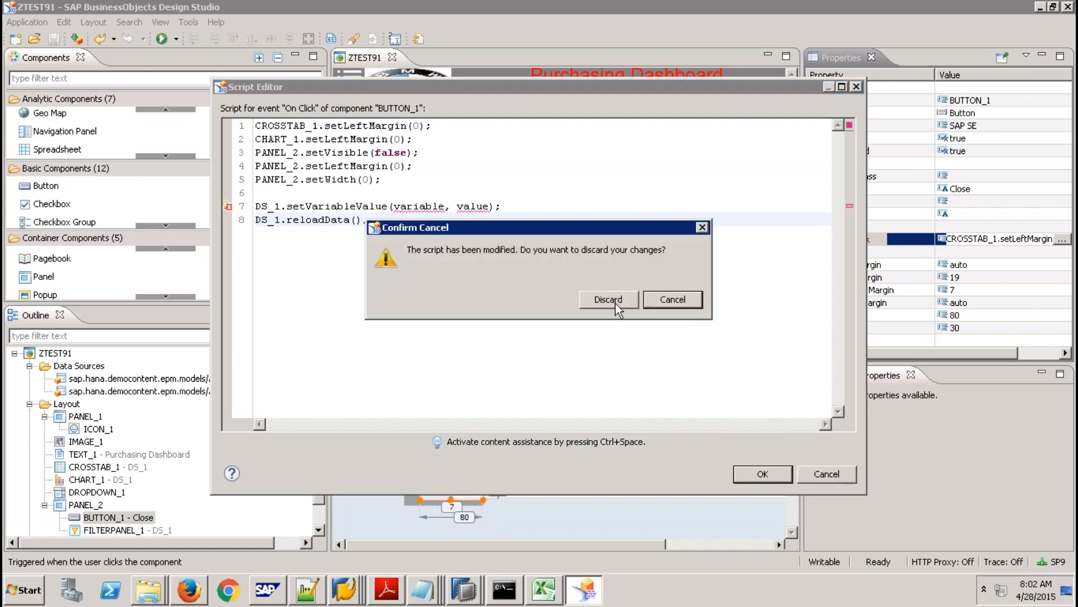
Discard the script edits so BUTTON_1 keeps its CROSSTAB_1.setLeftMargin(0) On Click script.
left_click(616, 304)
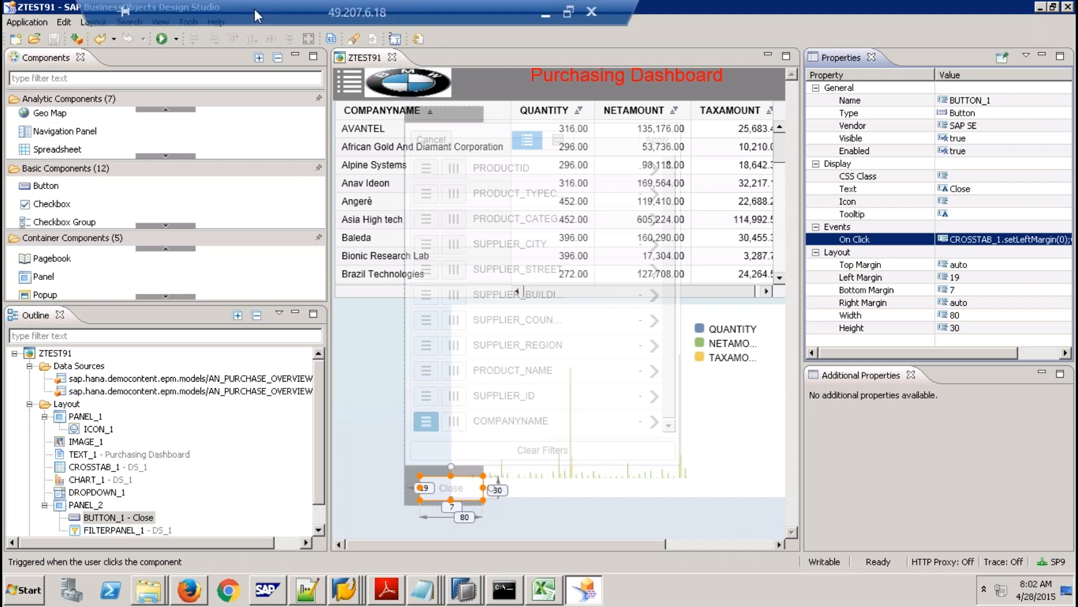
left_click(231, 10)
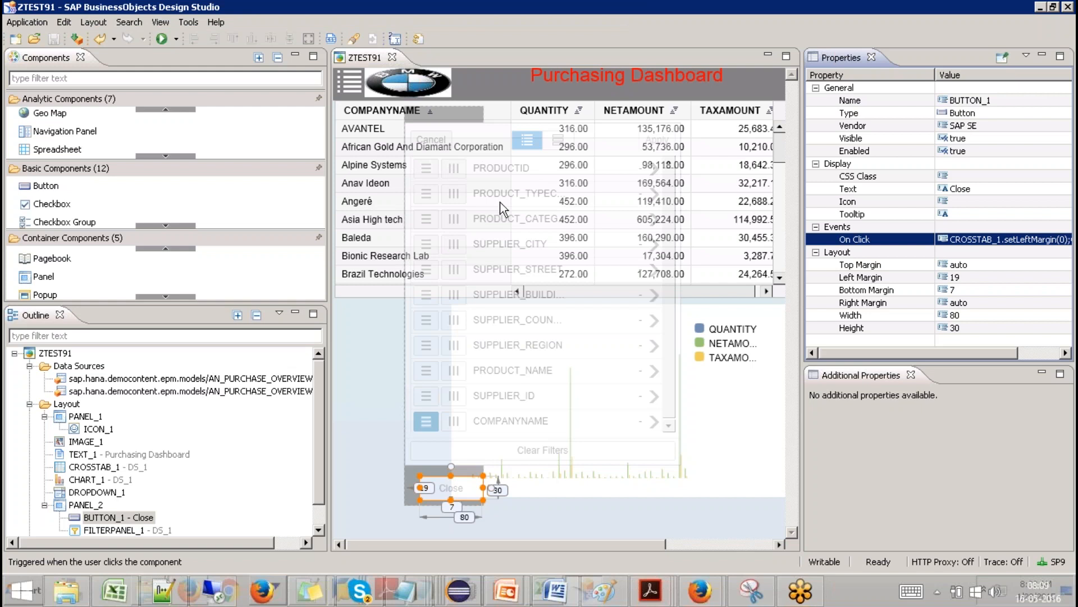
Begin installing a Design Studio extension from an archive, then cancel both dialogs.
left_click(197, 23)
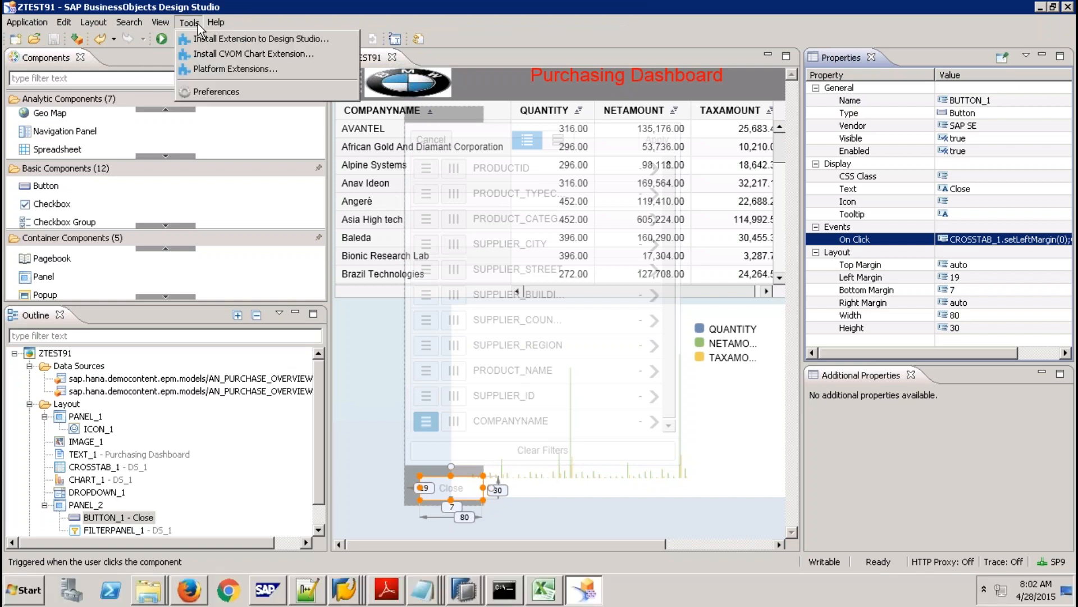
left_click(245, 44)
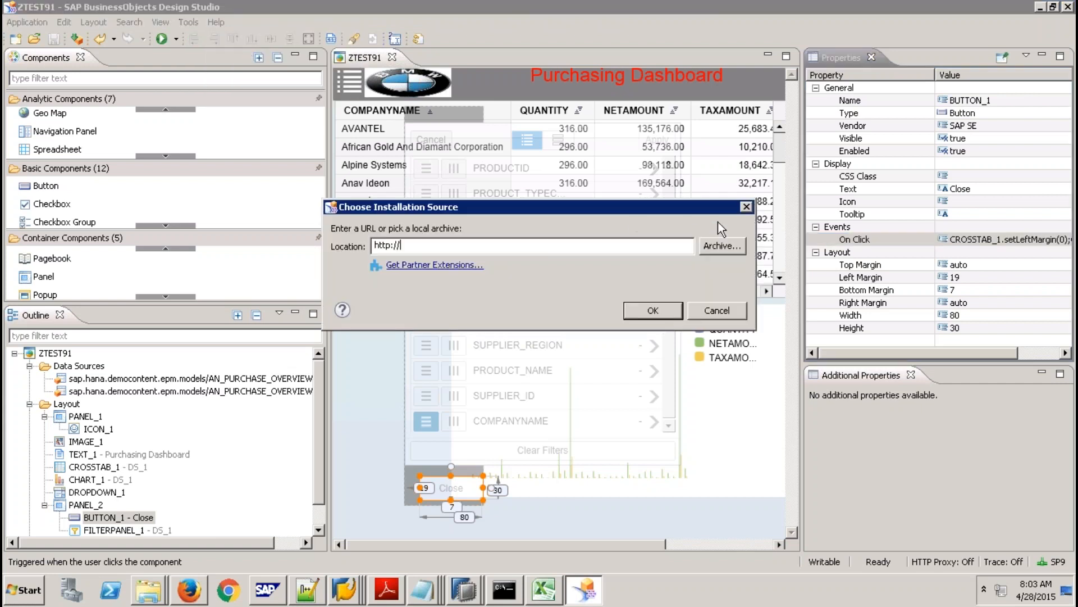
left_click(725, 247)
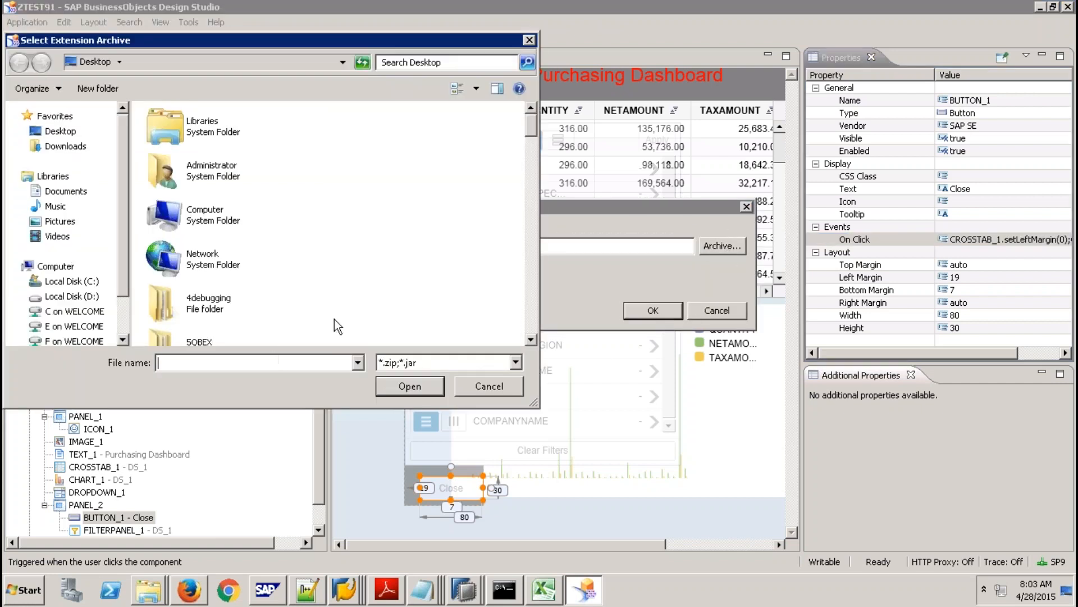
left_click(491, 386)
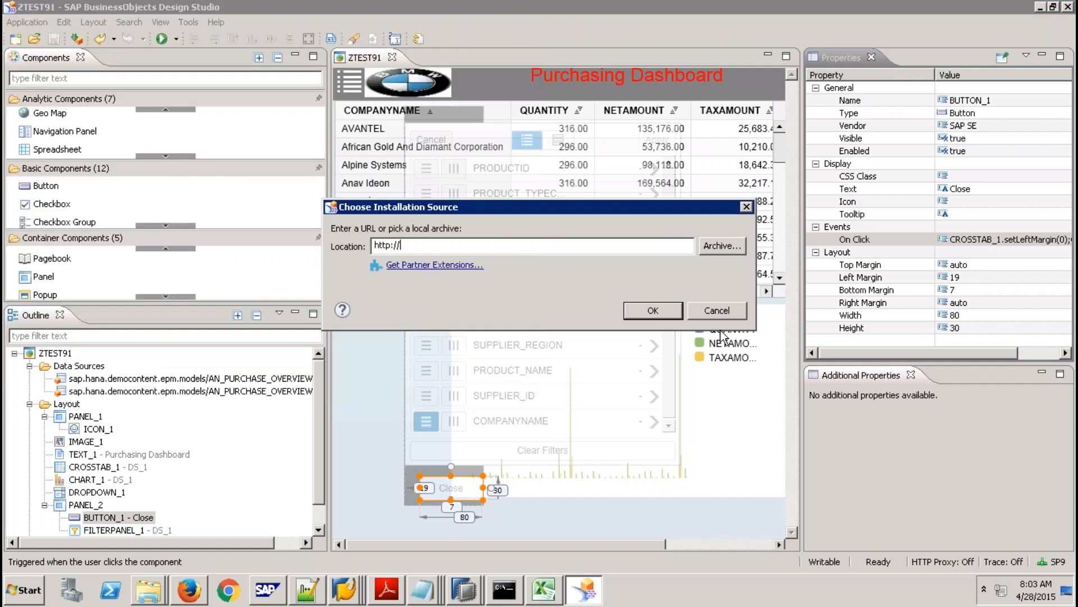
left_click(712, 307)
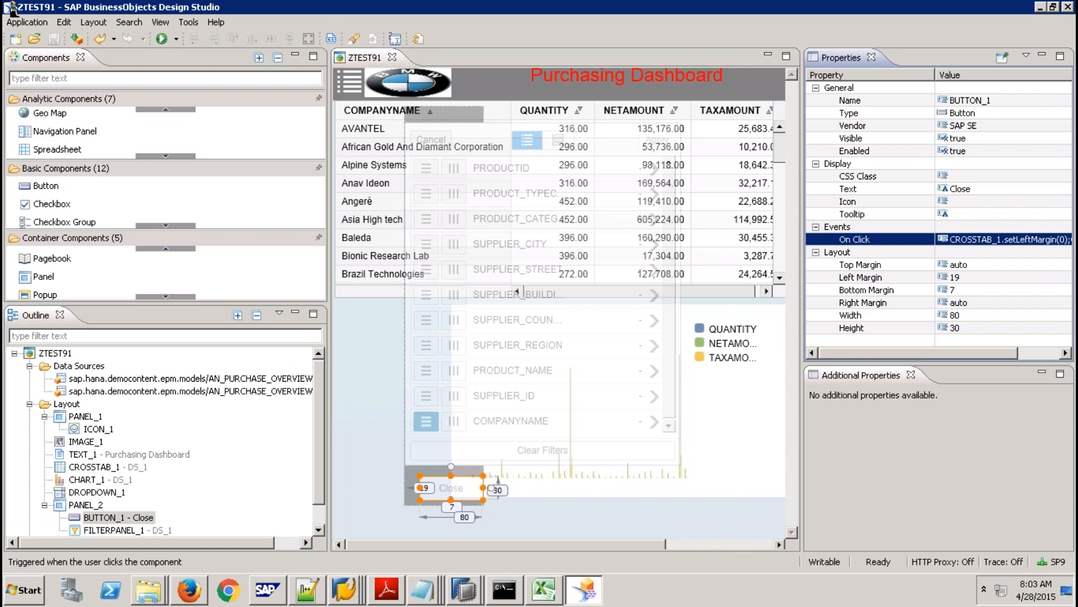
Save the application to the backend as ZTEST91 via Application > Save As.
left_click(26, 22)
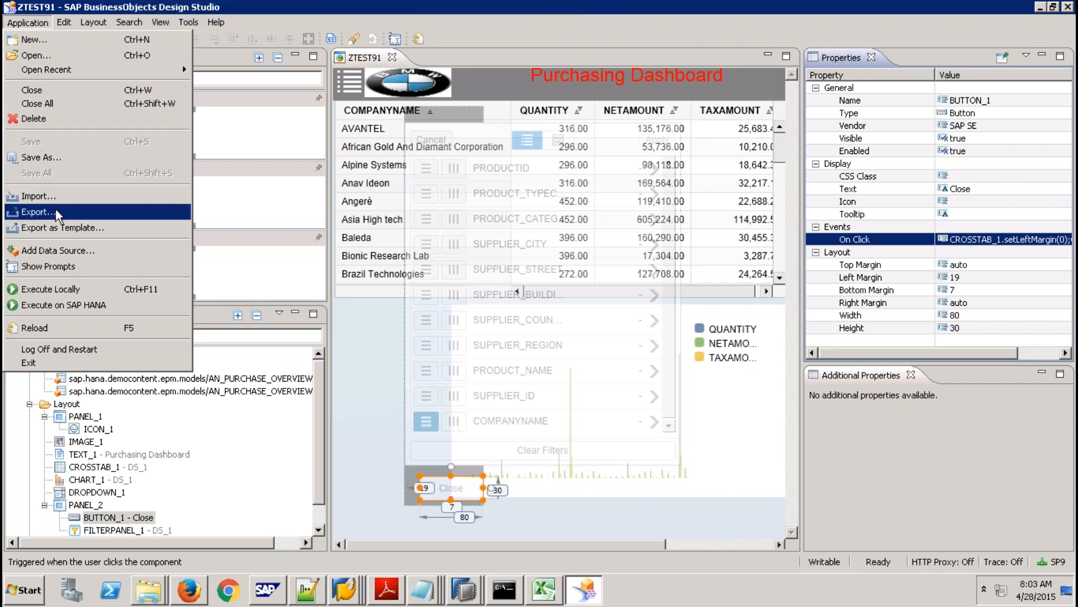
left_click(48, 158)
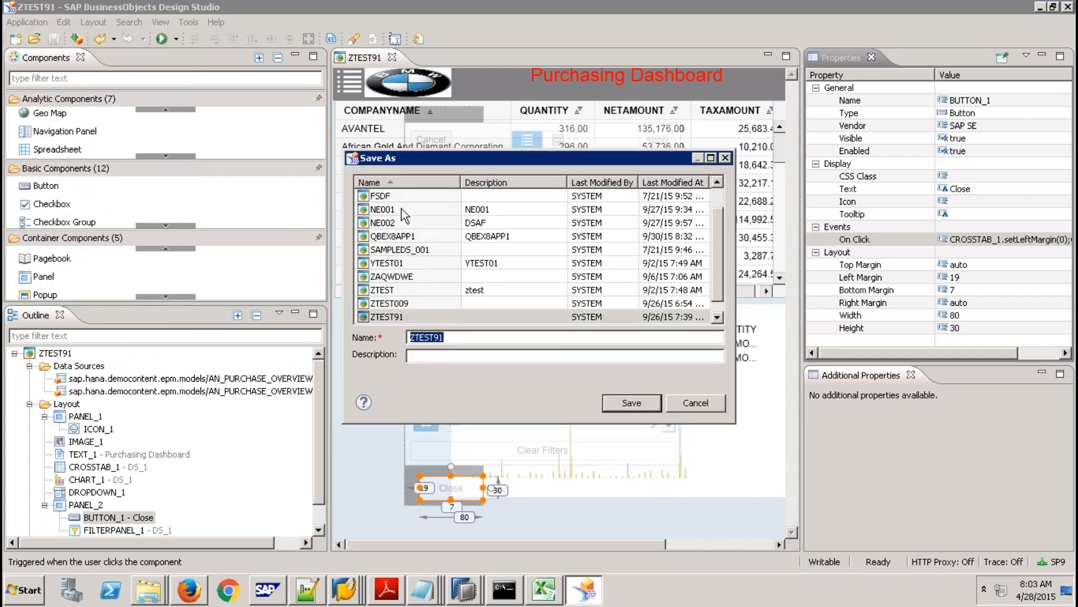
left_click(631, 402)
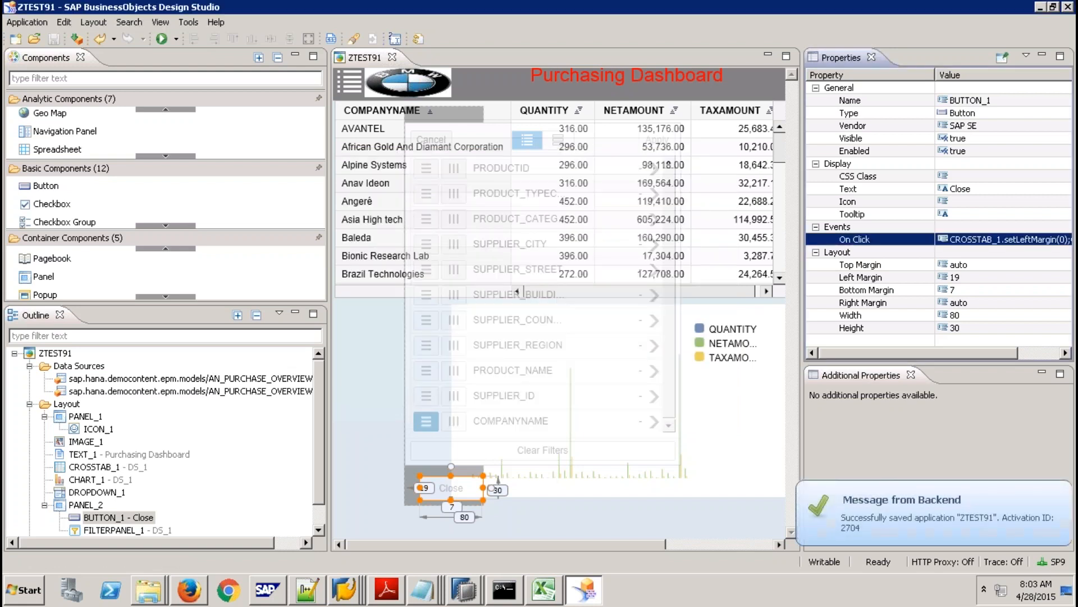
left_click(464, 589)
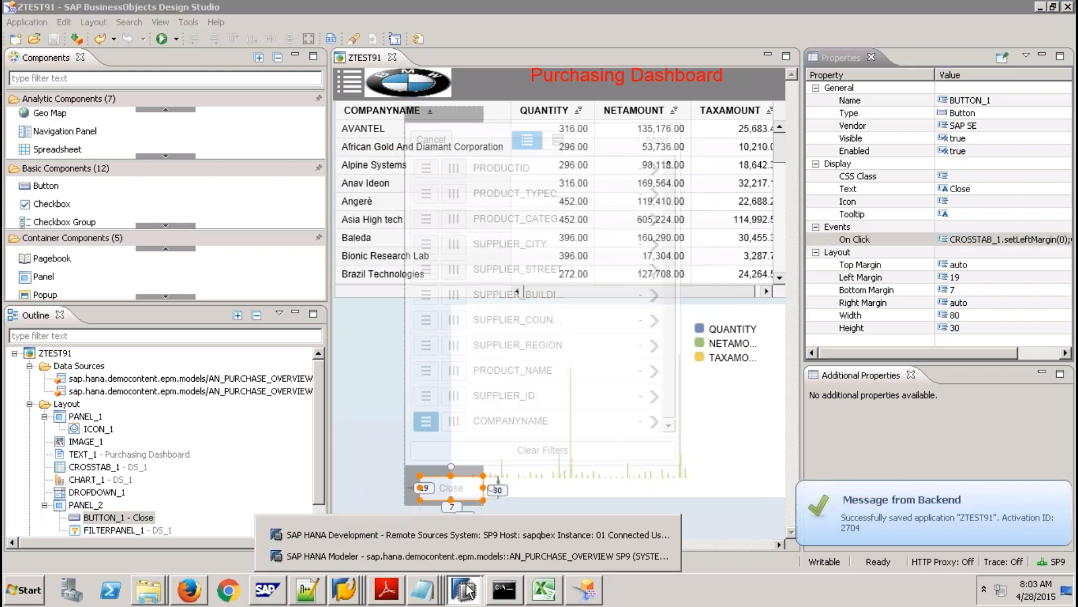
In SAP HANA Modeler, collapse democontent and remove the filter on the Content node.
left_click(426, 556)
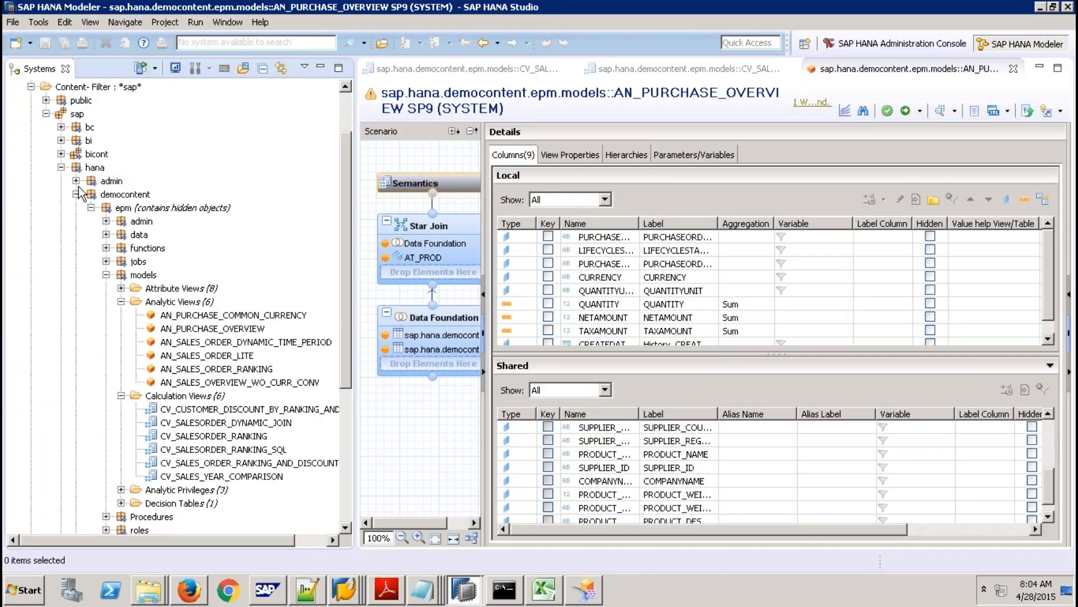
left_click(76, 194)
right_click(76, 153)
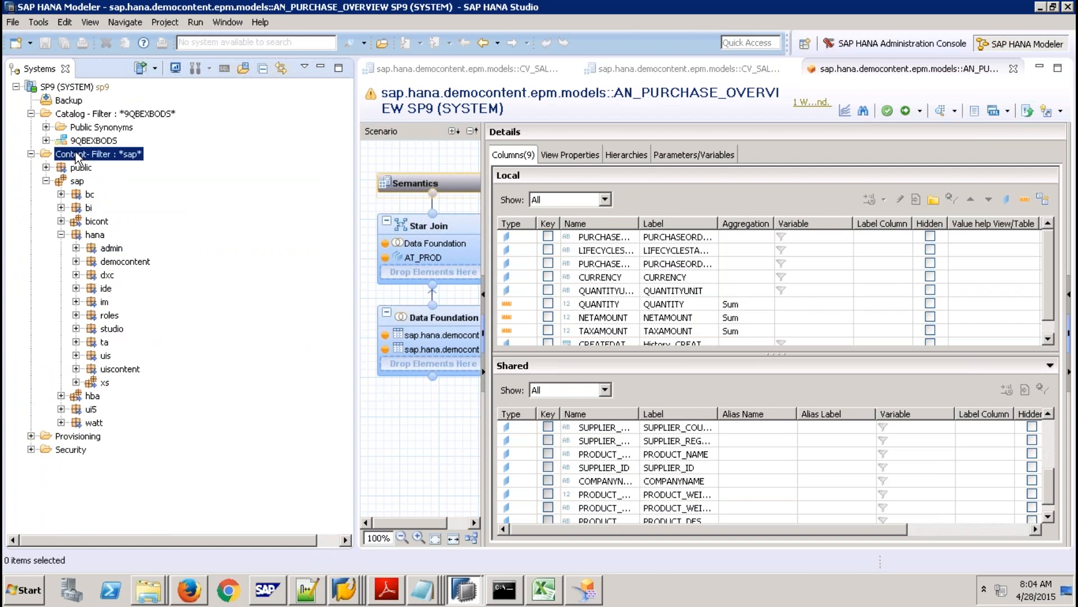
left_click(126, 285)
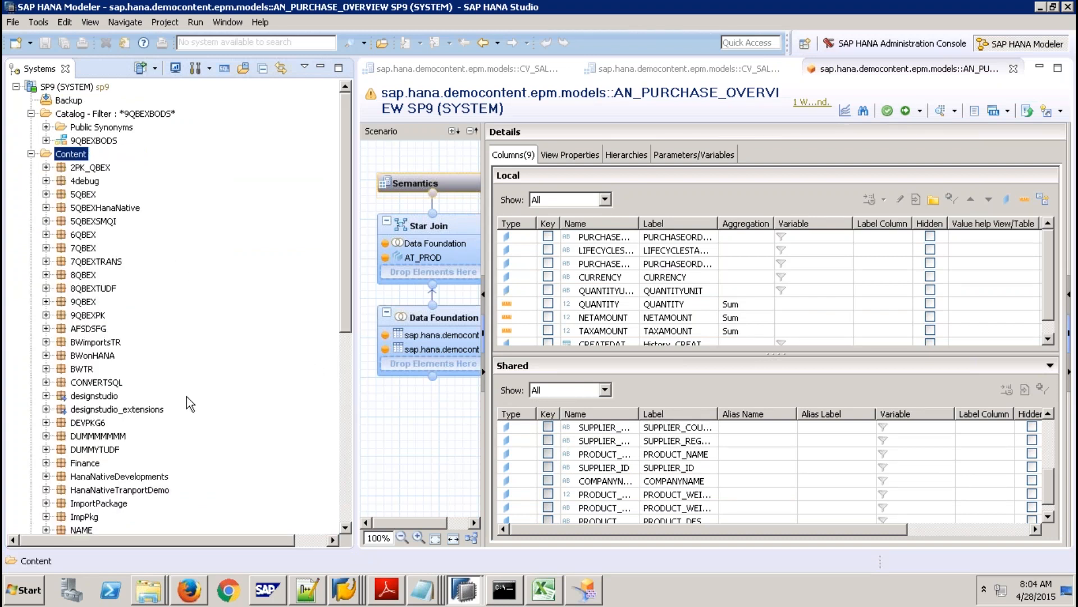
Expand the designstudio and designstudio_extensions packages in the Systems tree.
left_click(86, 397)
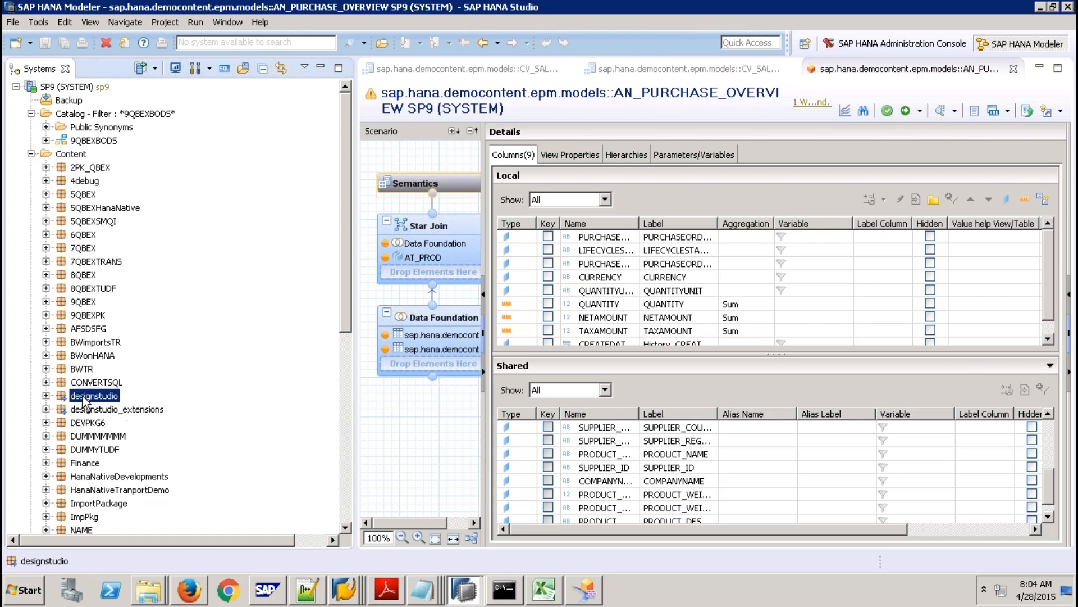
left_click(47, 395)
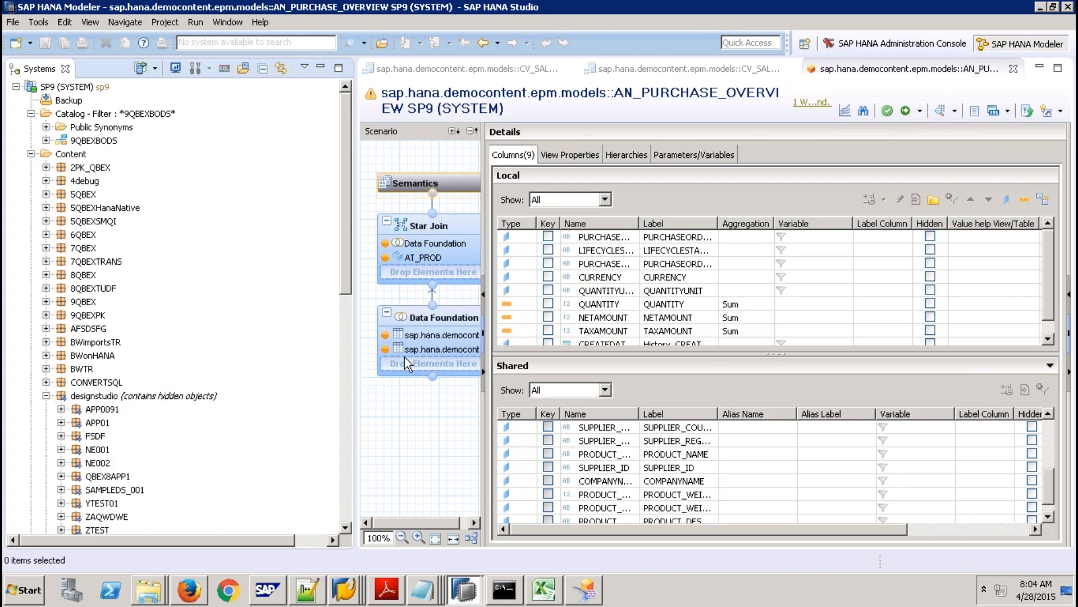
left_click_drag(344, 279, 342, 330)
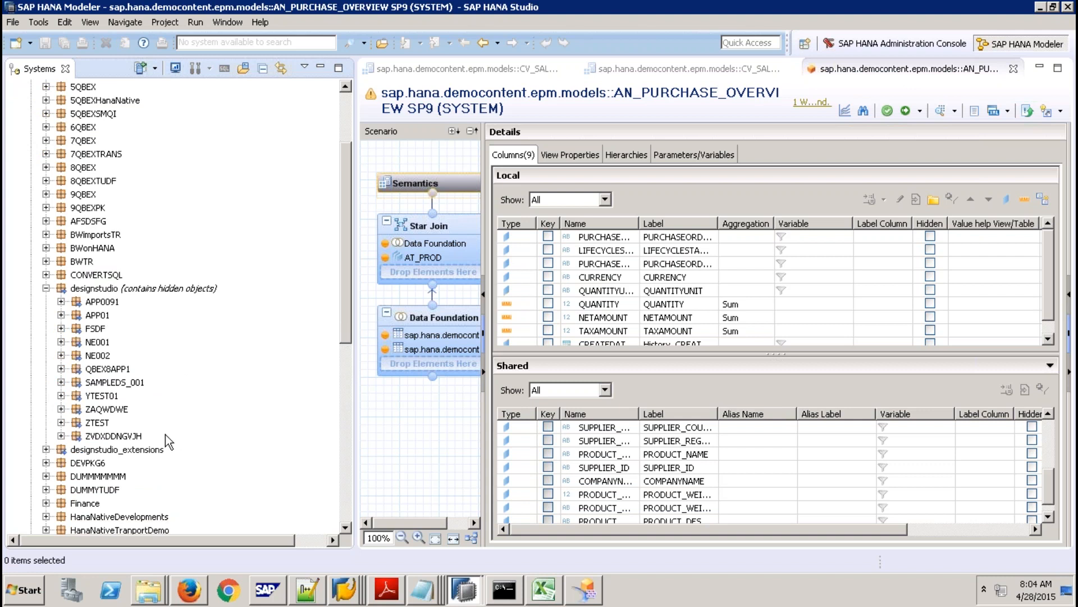
left_click(46, 449)
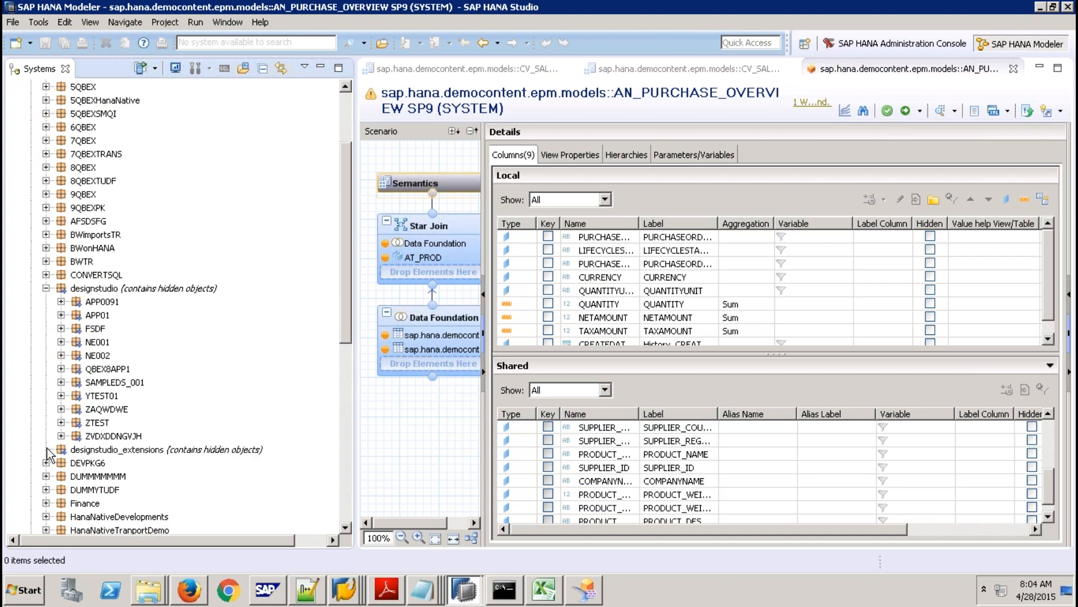
mouse_move(603, 597)
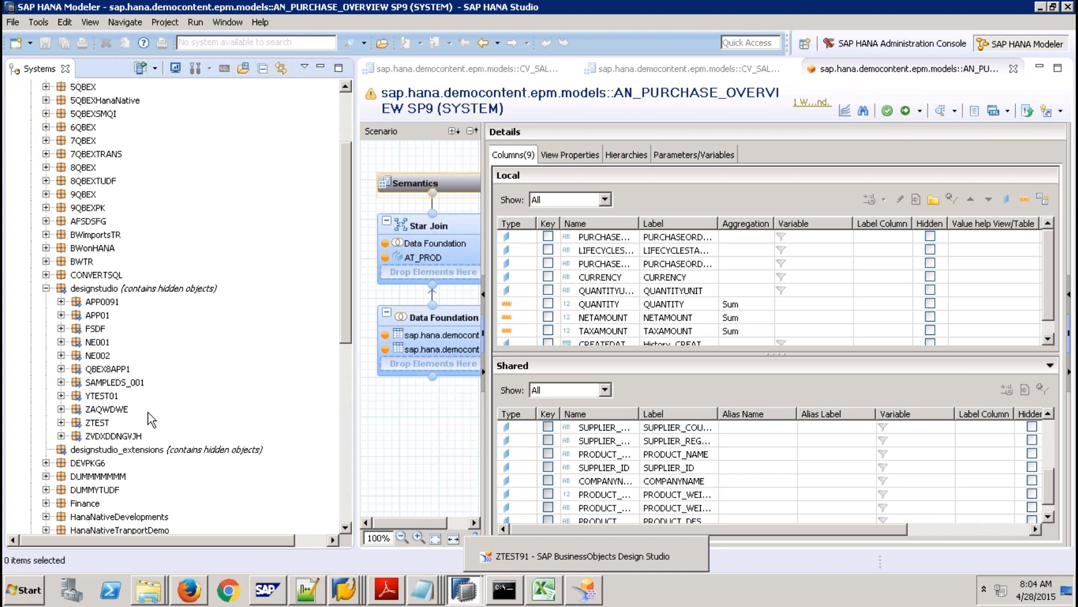
Refresh the designstudio package and expand the newly listed ZTEST91 application.
right_click(119, 290)
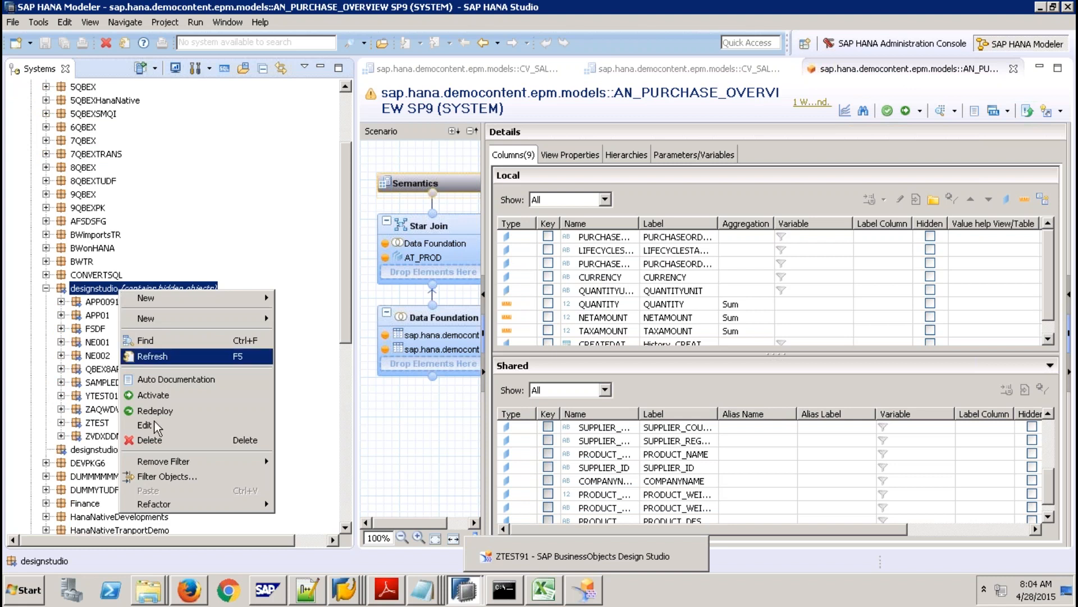
left_click(149, 359)
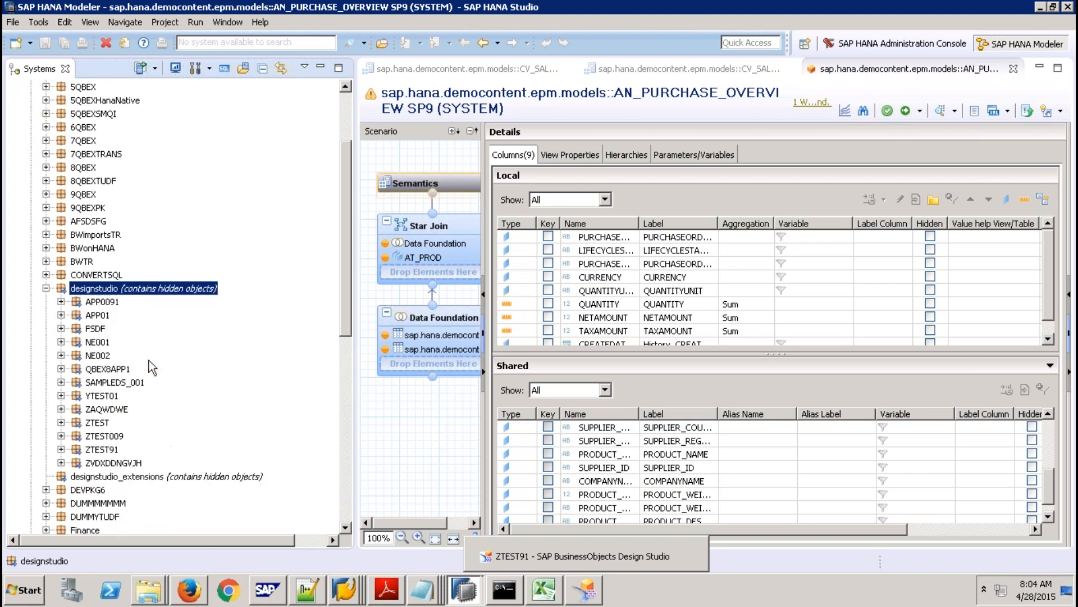
left_click(100, 450)
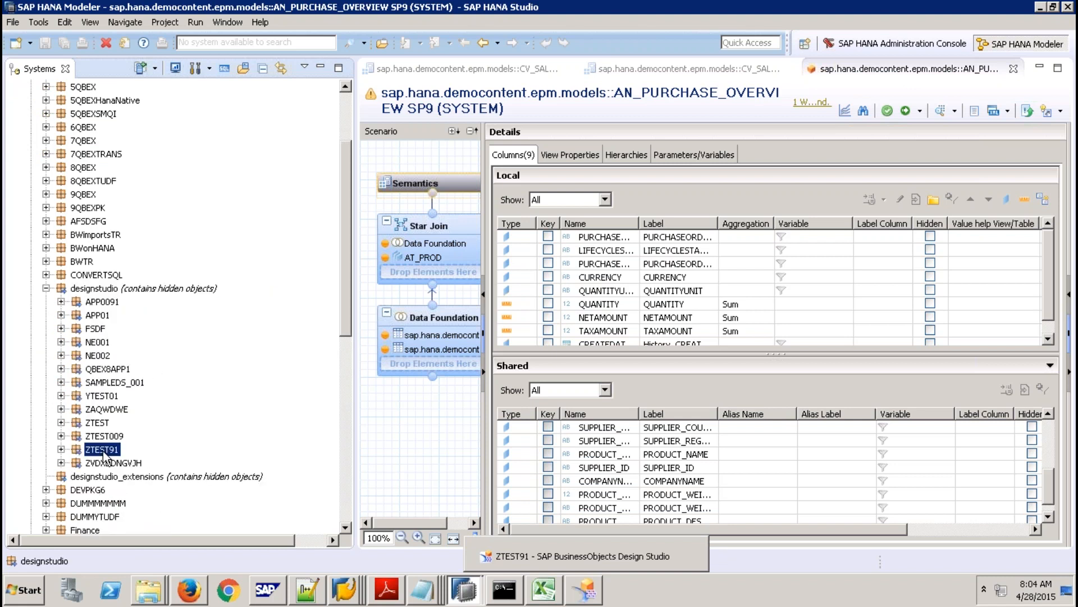
left_click(61, 449)
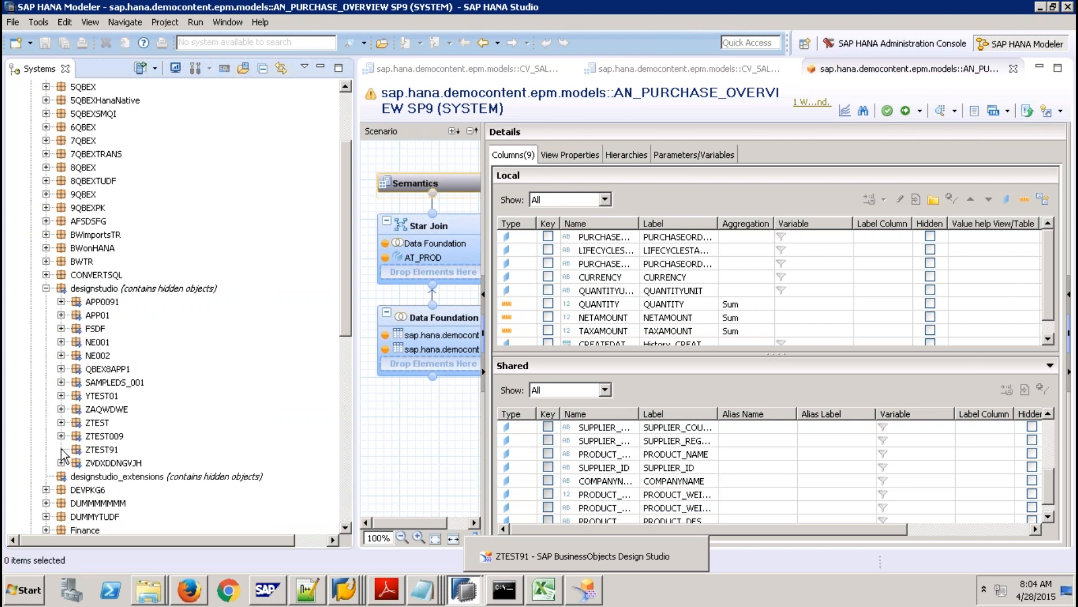
left_click(123, 456)
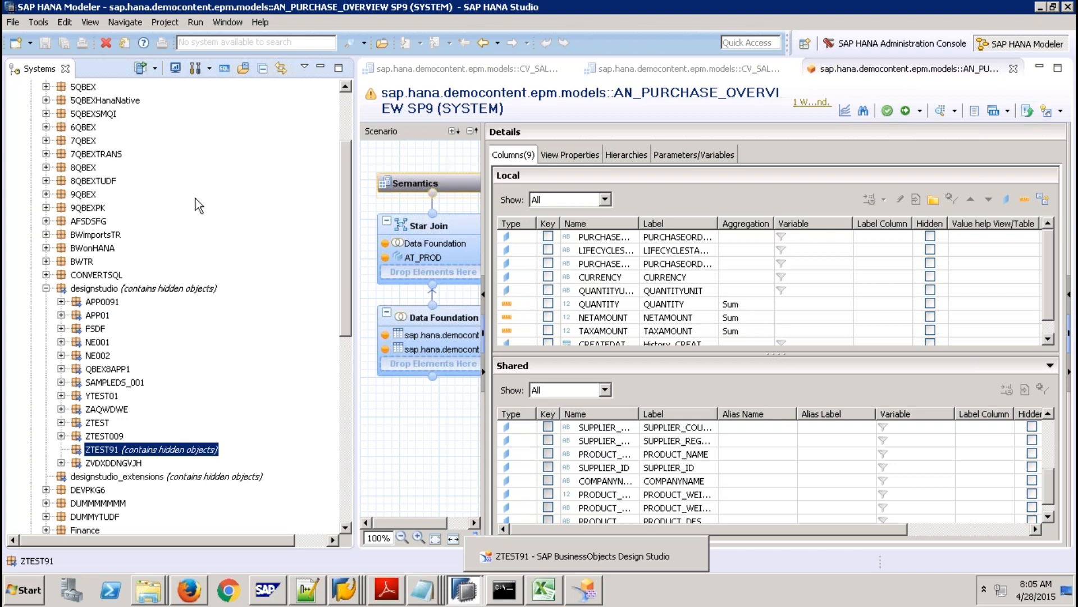
mouse_move(608, 10)
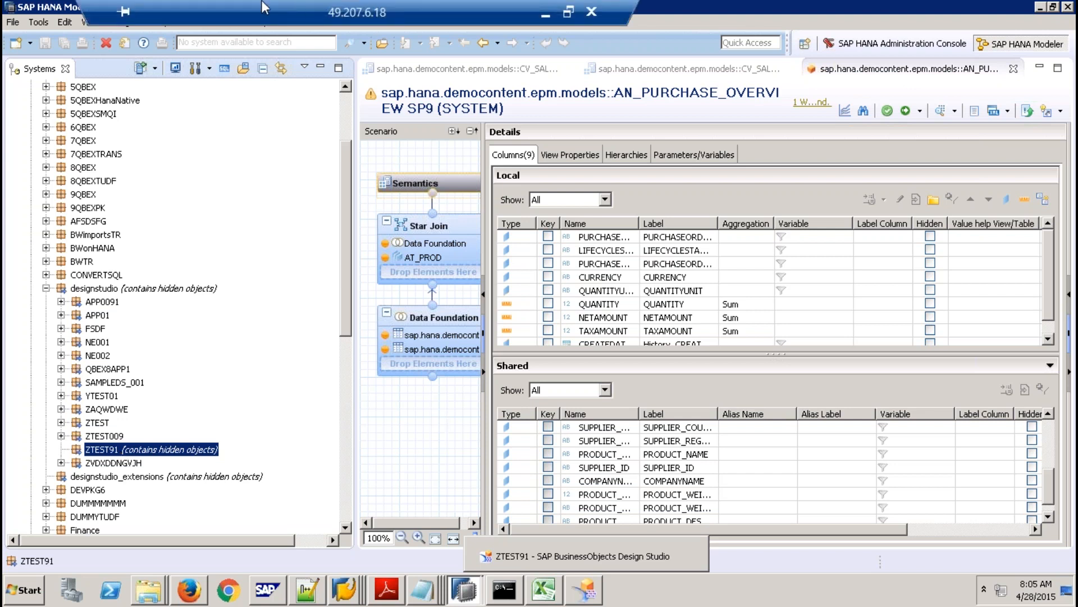
left_click(568, 11)
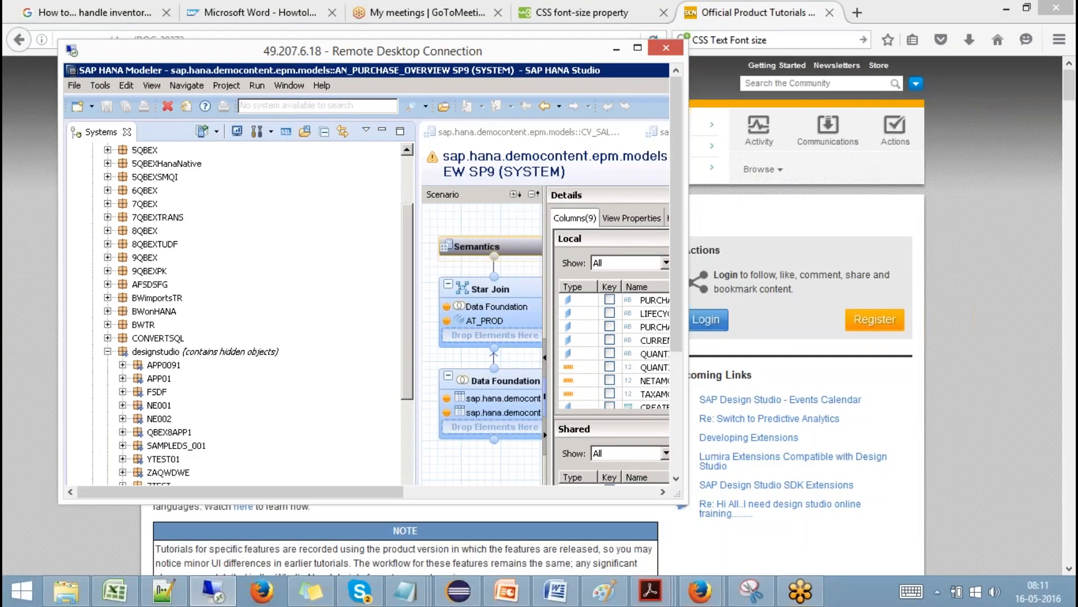
left_click(637, 51)
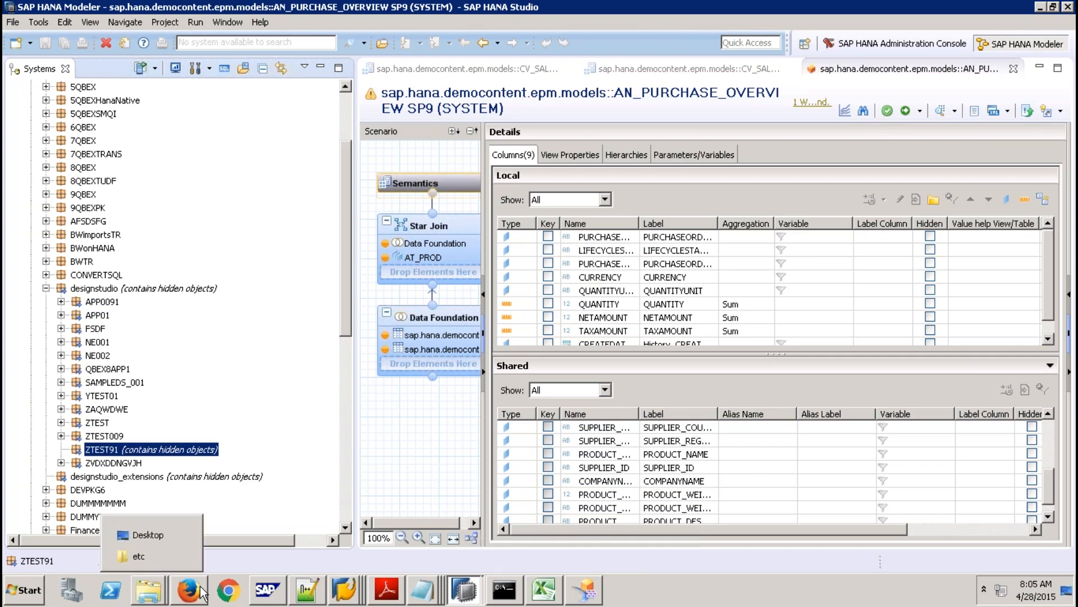
Run ZTEST91 with Execute on SAP HANA and log in to open it in Firefox.
left_click(584, 590)
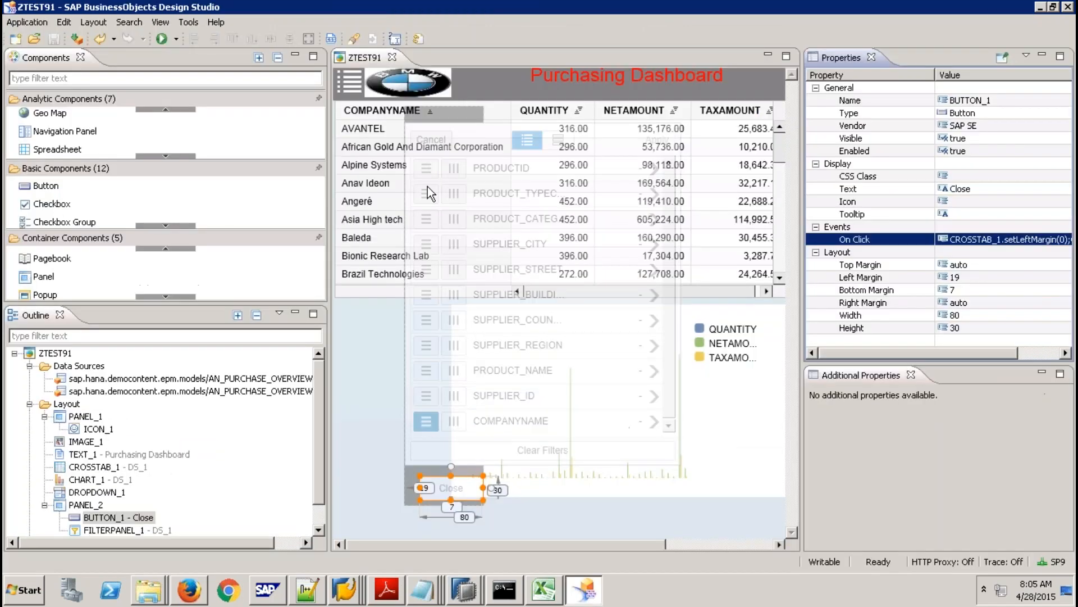
left_click(180, 42)
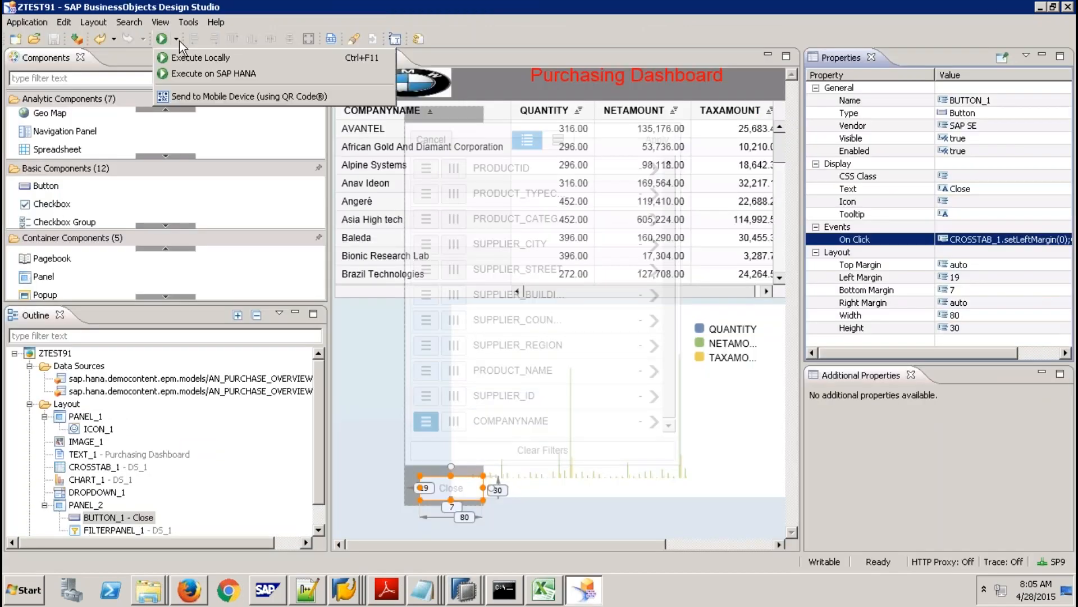
left_click(201, 74)
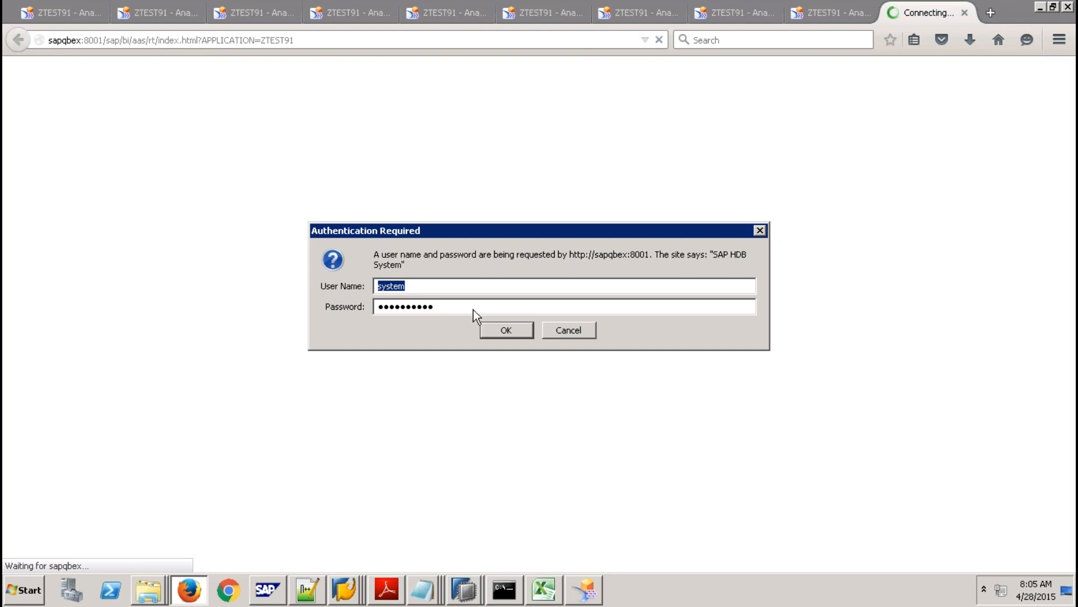
left_click(508, 331)
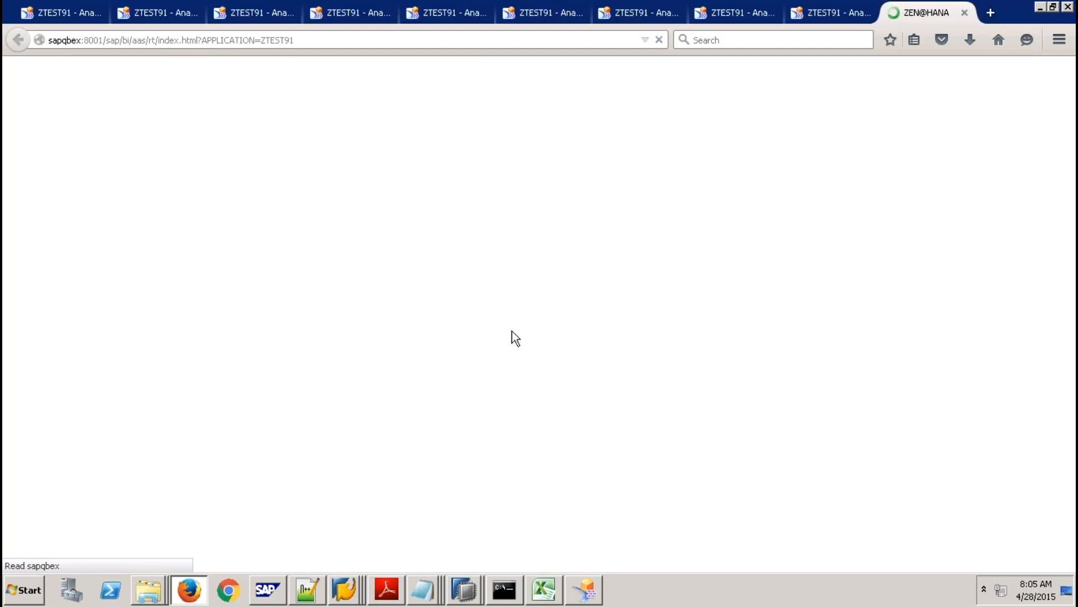